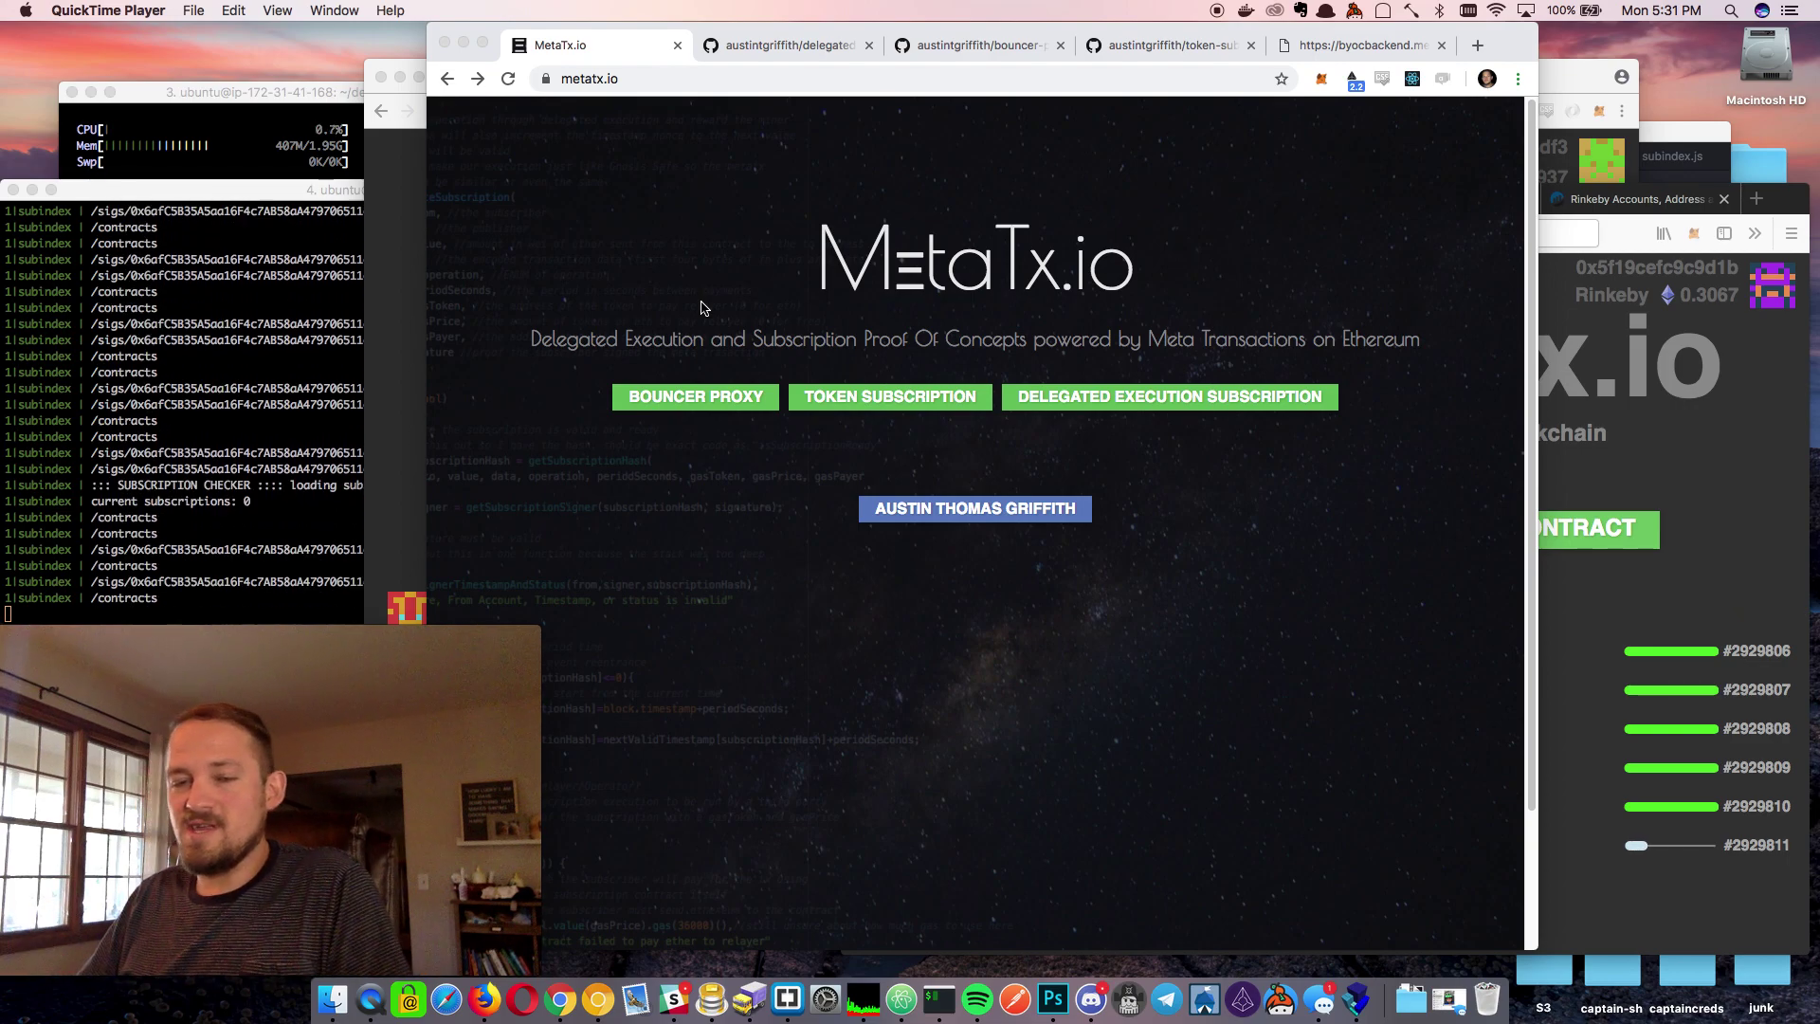
Open the Bouncer Proxy GitHub repository from the MetaTx.io landing page
click(672, 442)
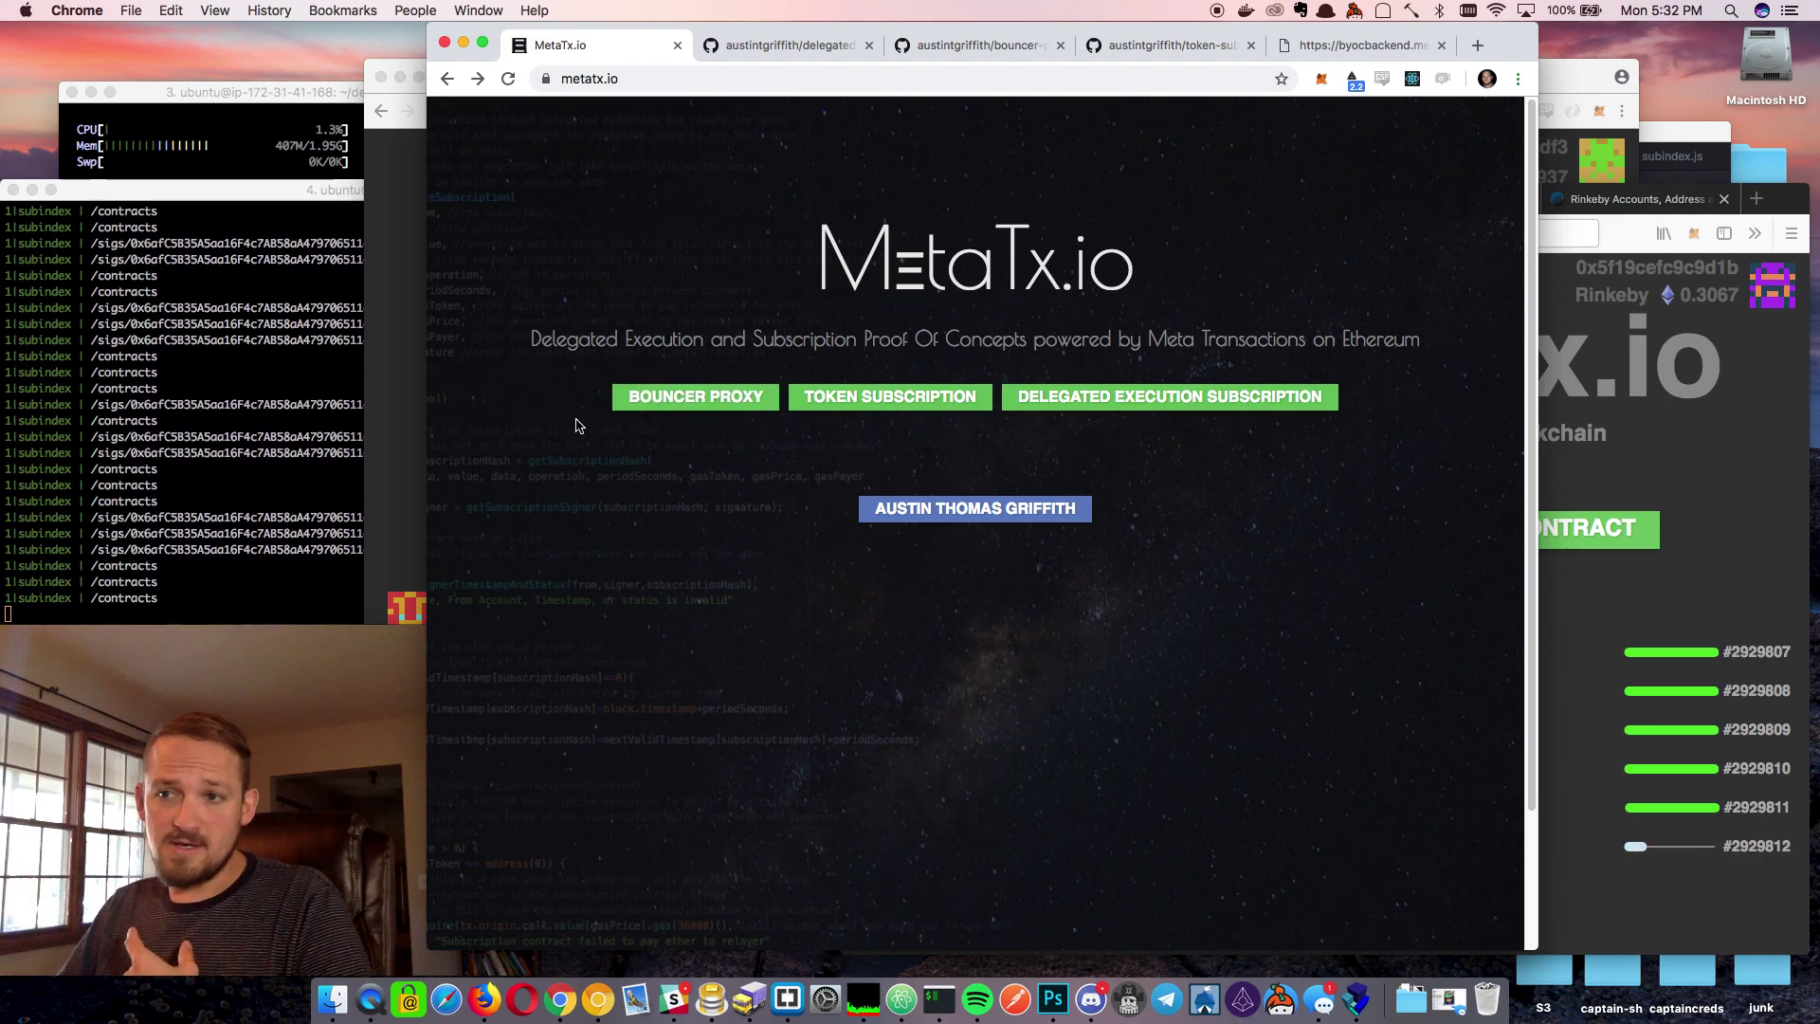
click(697, 403)
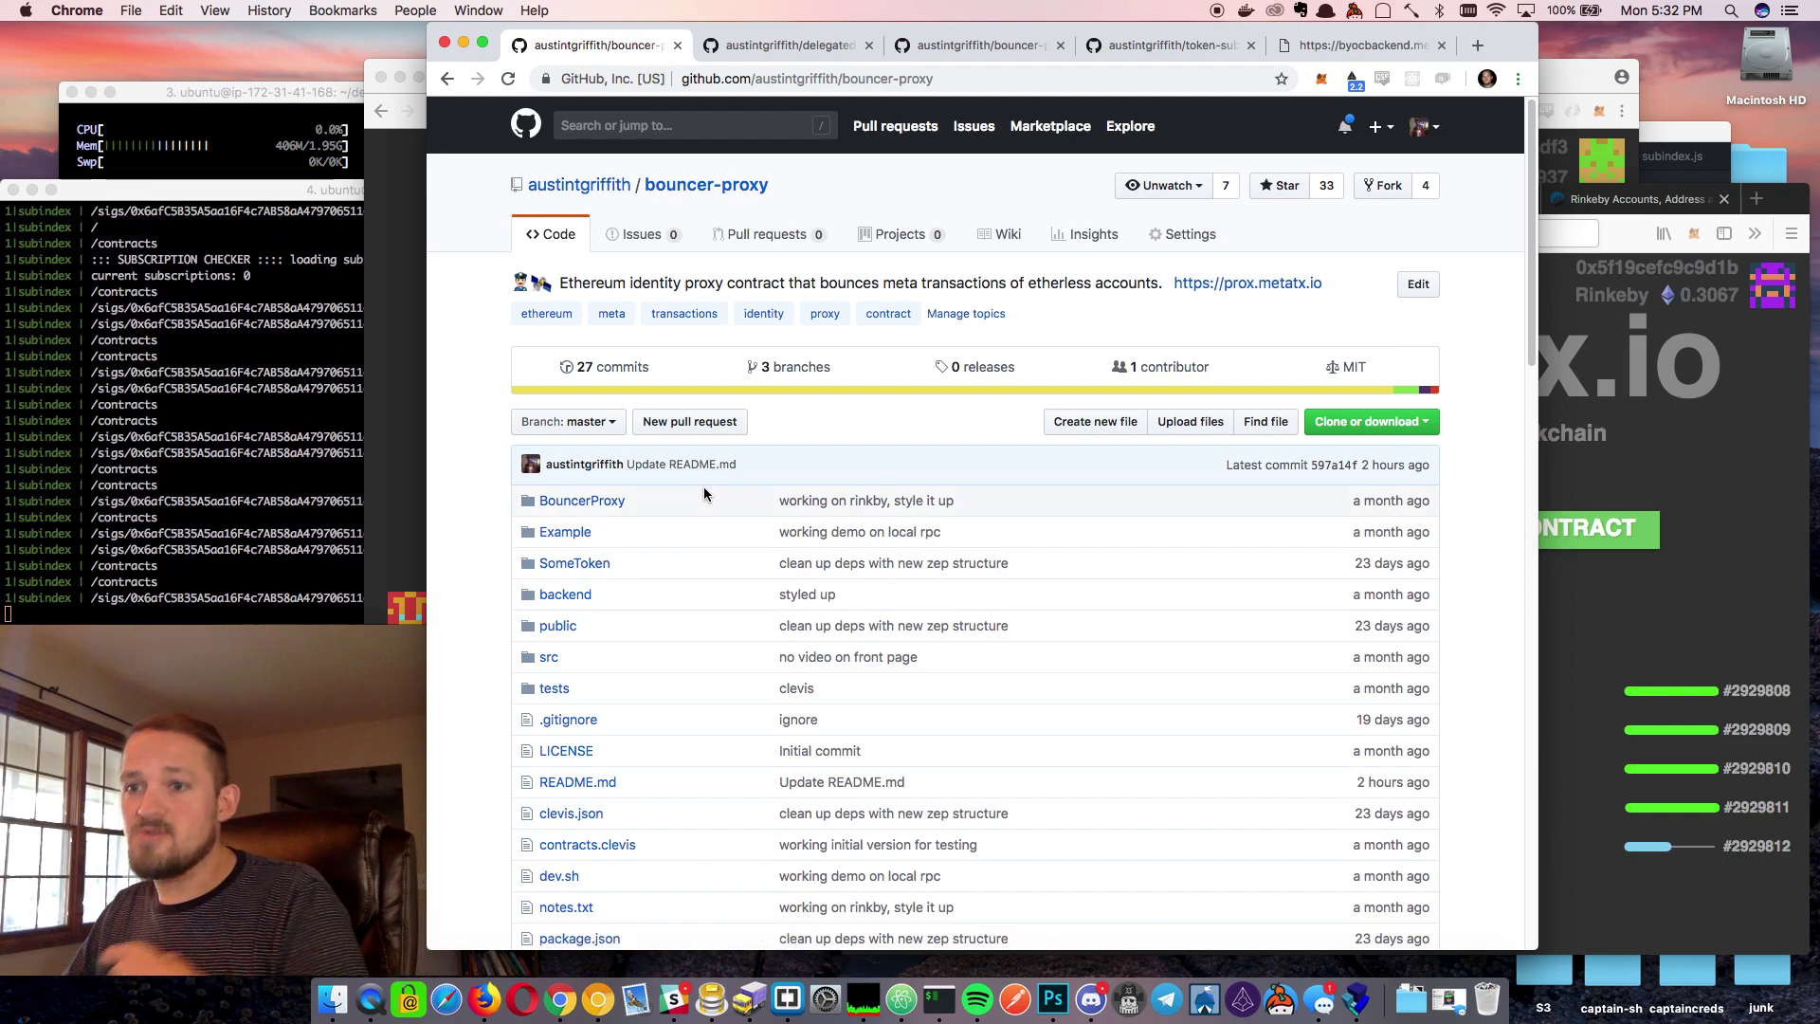
Scroll through the bouncer-proxy file list, then go back to the MetaTx.io home page
scroll(725, 505, down, 2)
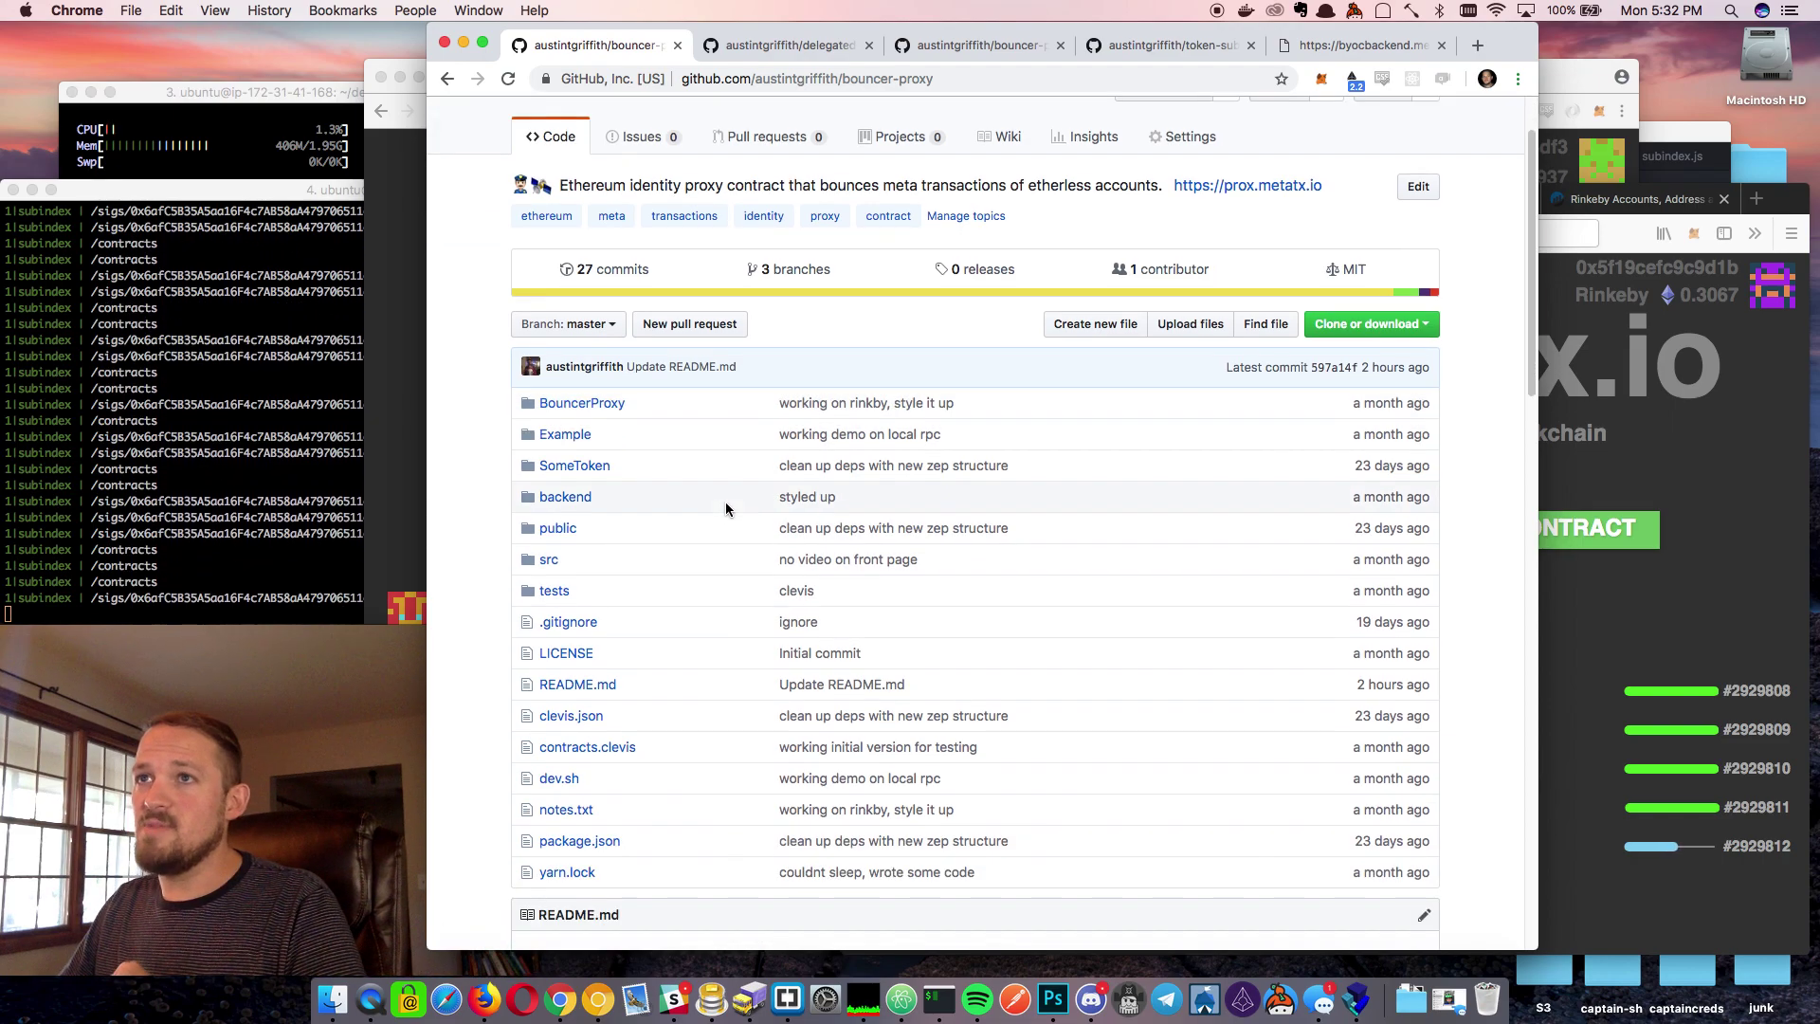
scroll(725, 505, down, 3)
scroll(664, 379, up, 10)
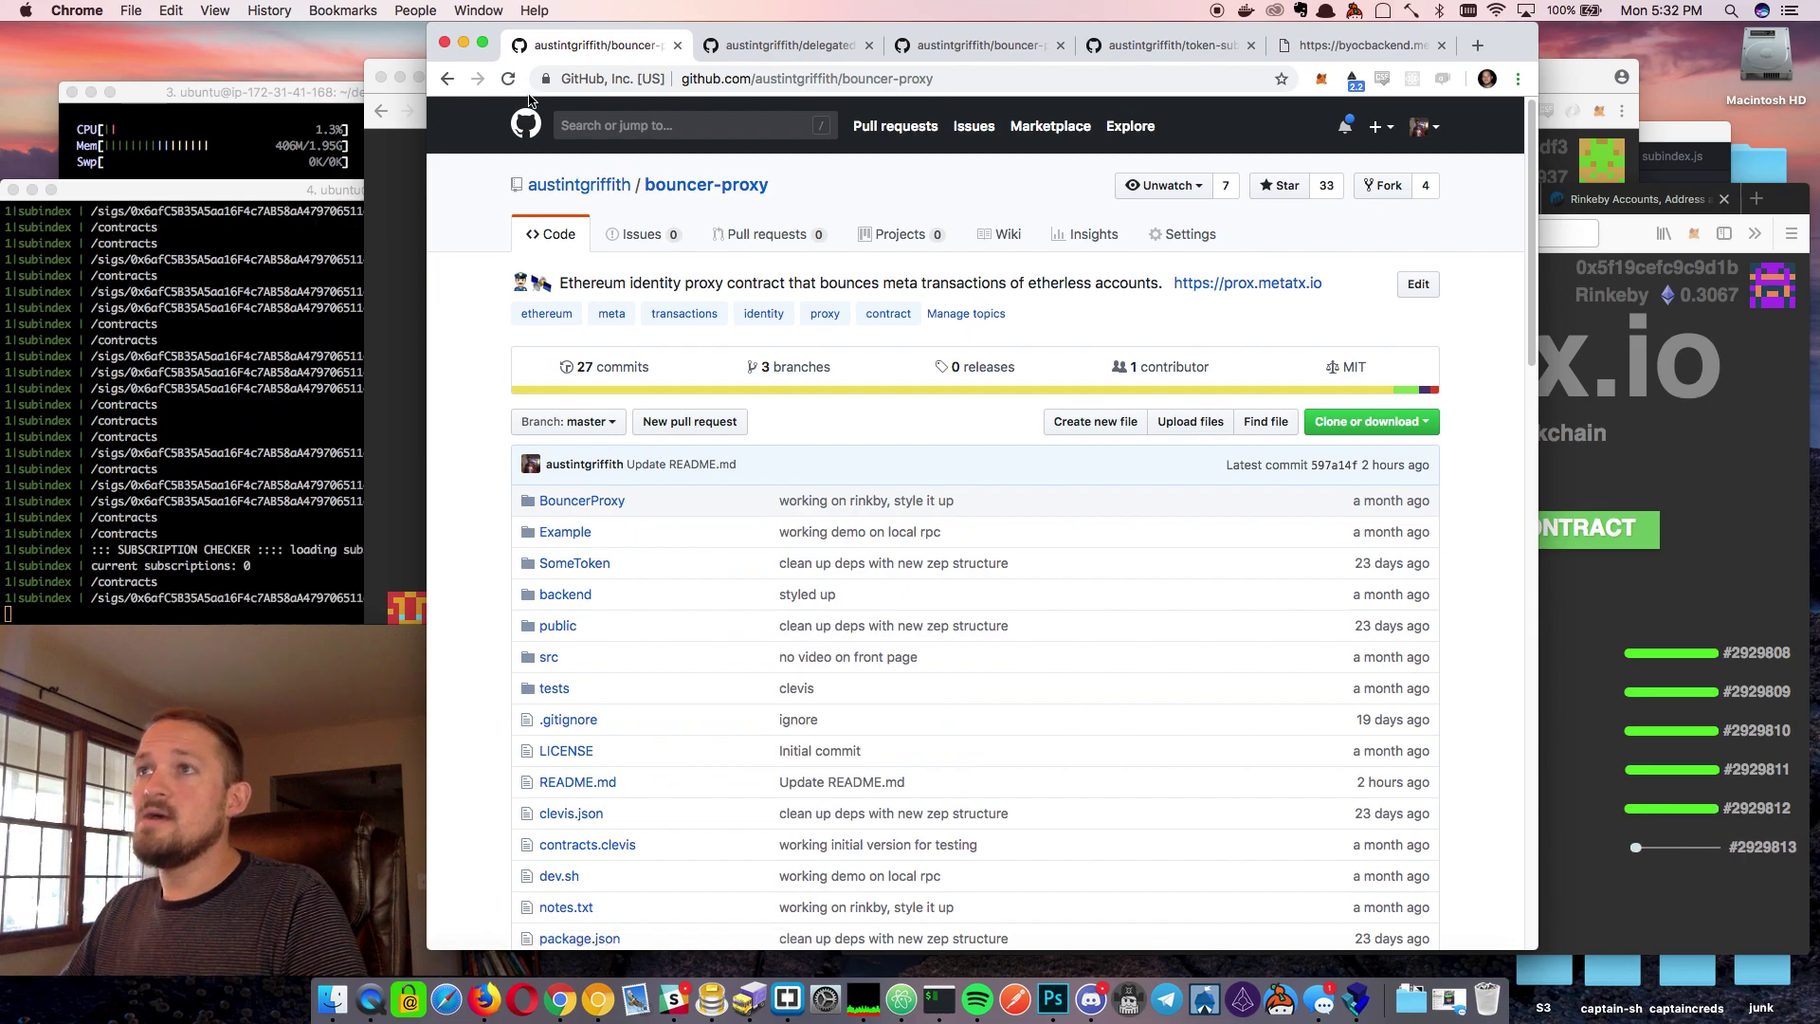
click(447, 80)
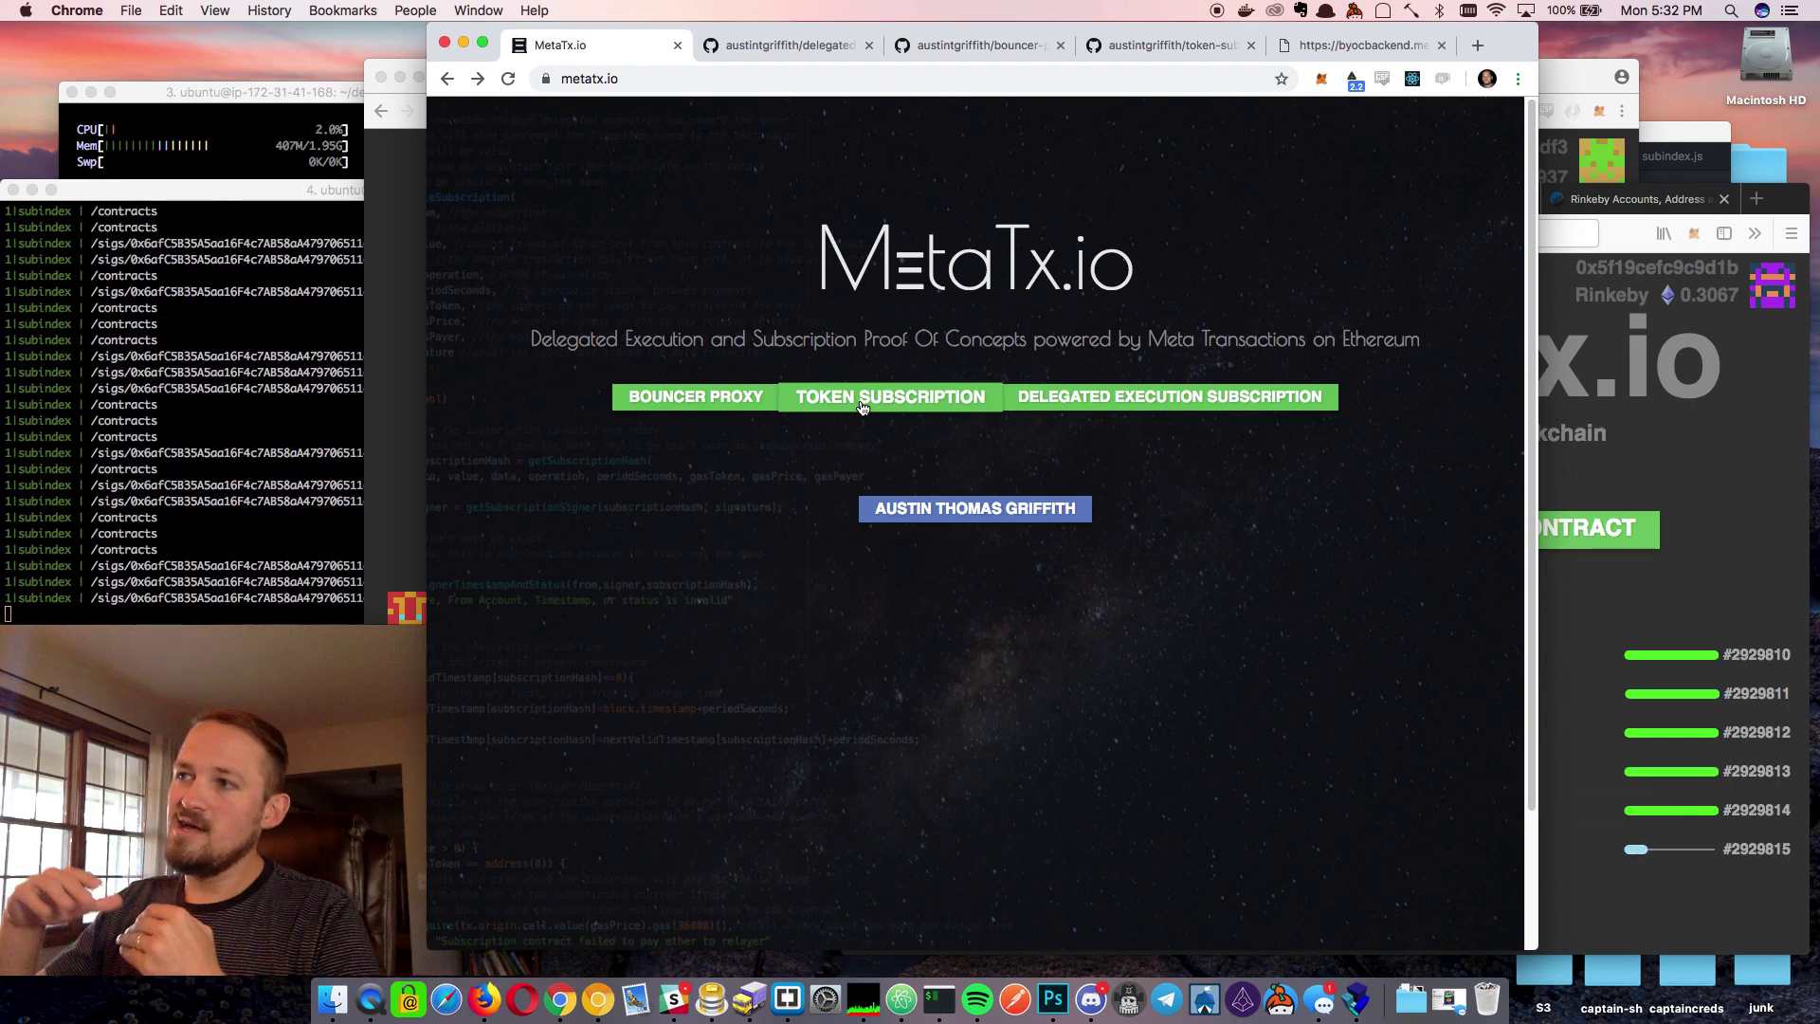
Look over the Token Subscription repository, then return to the MetaTx.io home page
click(863, 405)
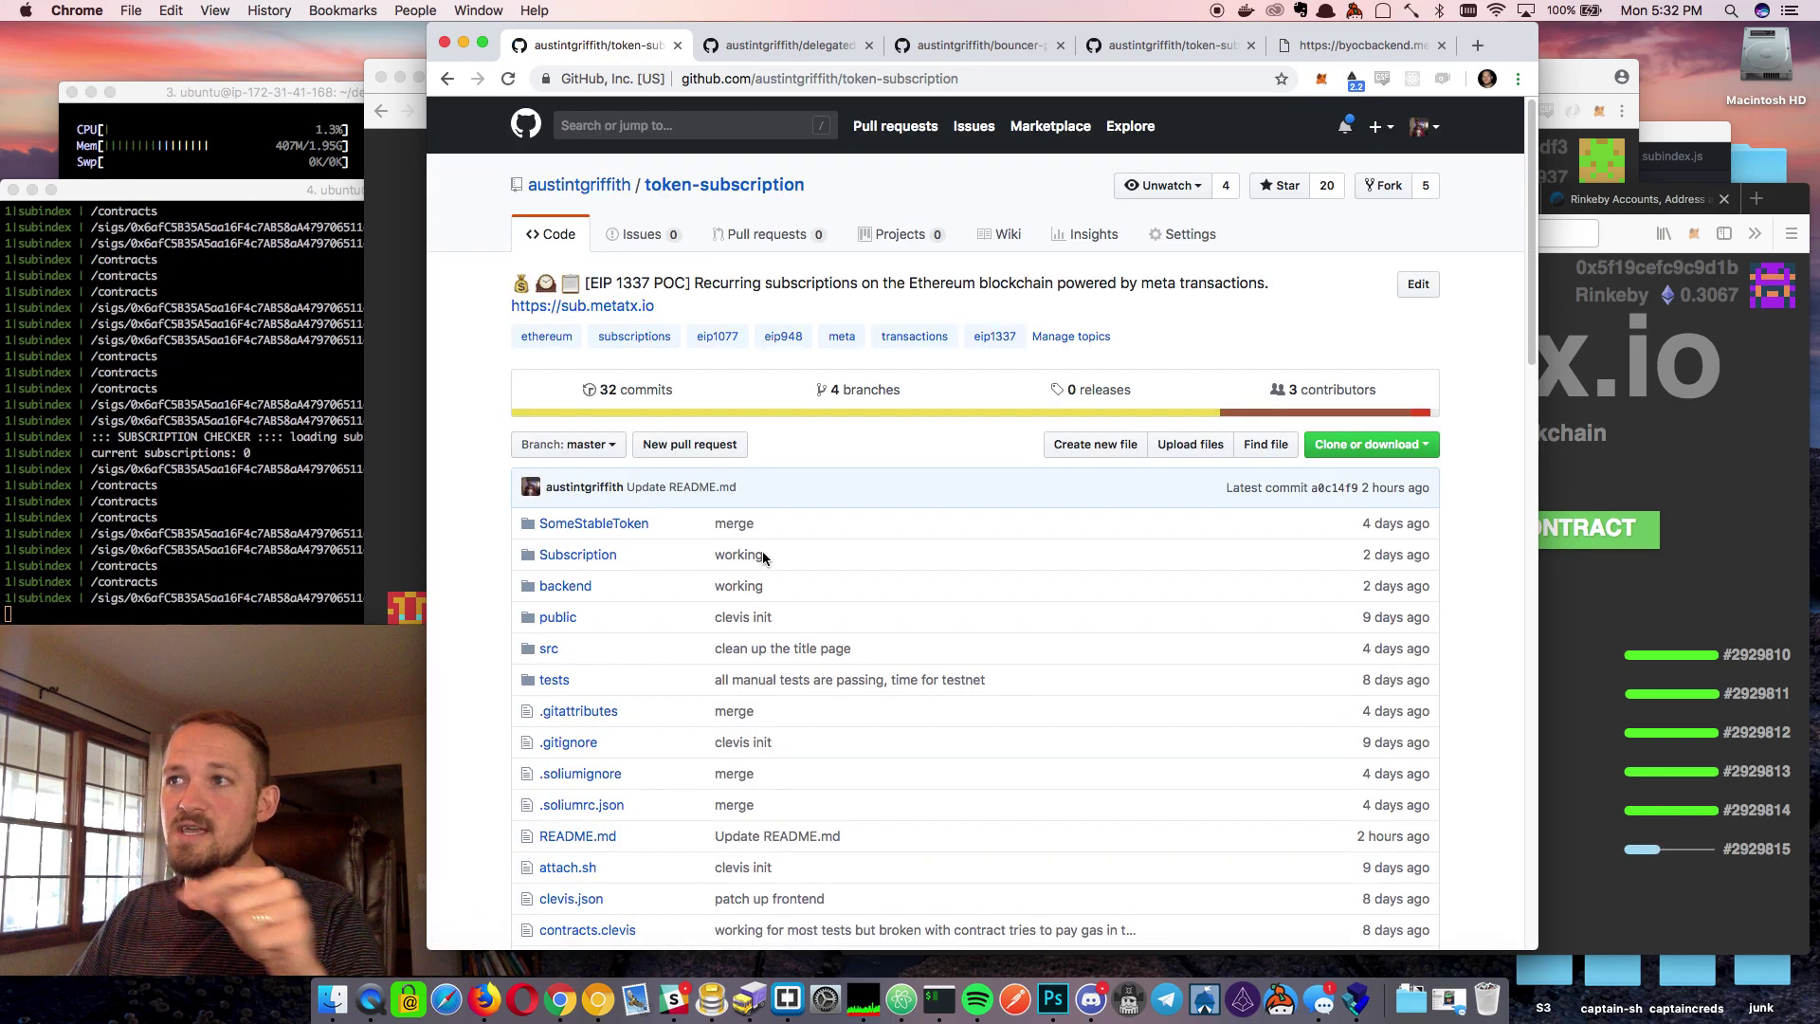
scroll(787, 641, down, 8)
scroll(786, 641, up, 3)
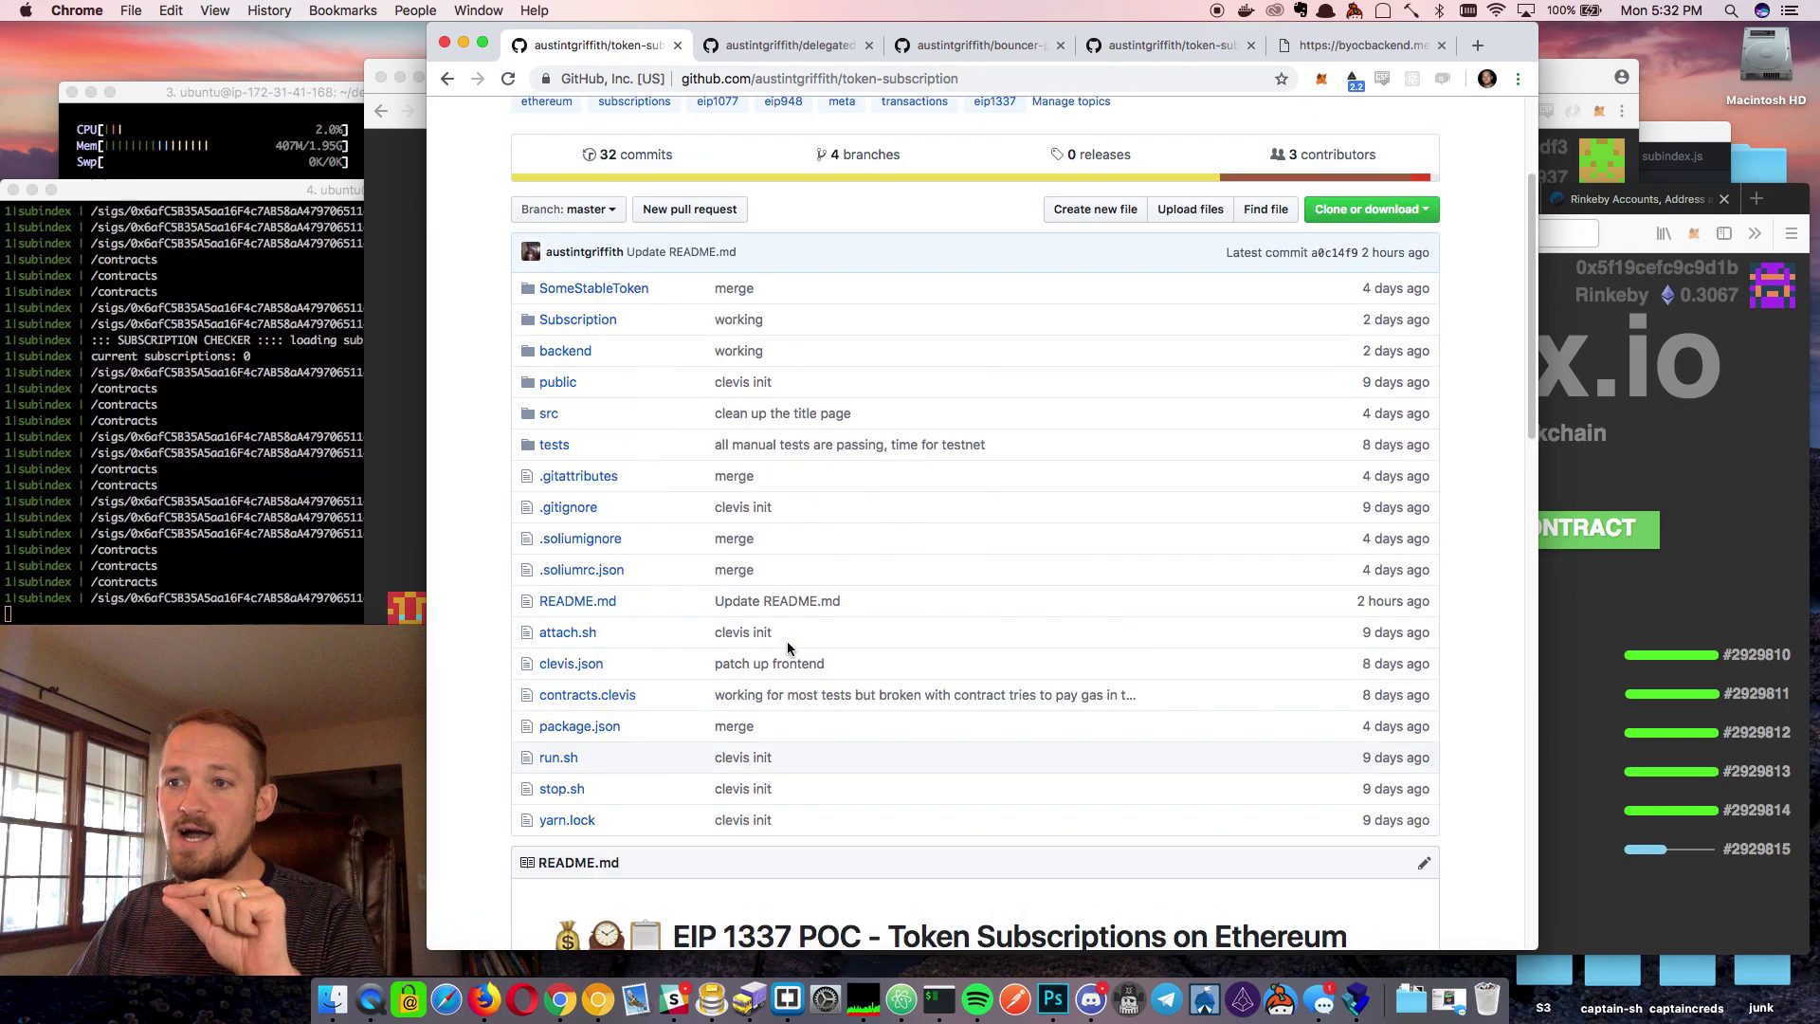
scroll(469, 131, up, 3)
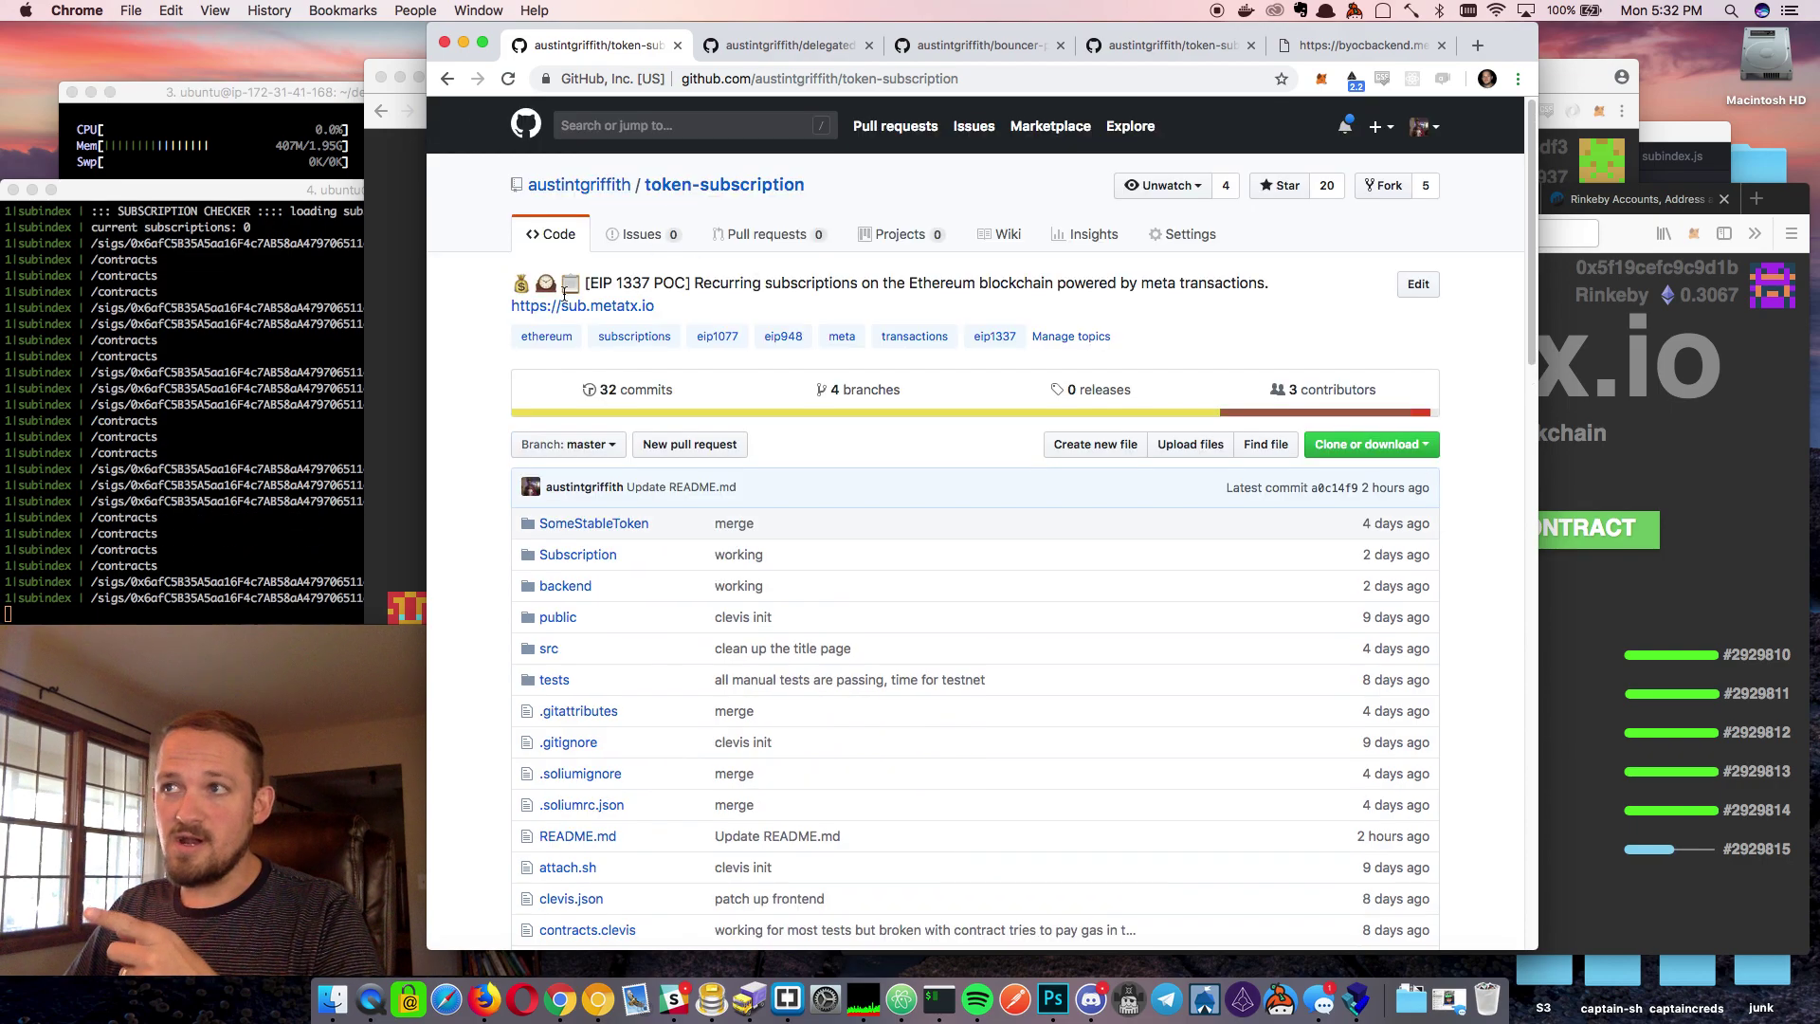
click(447, 81)
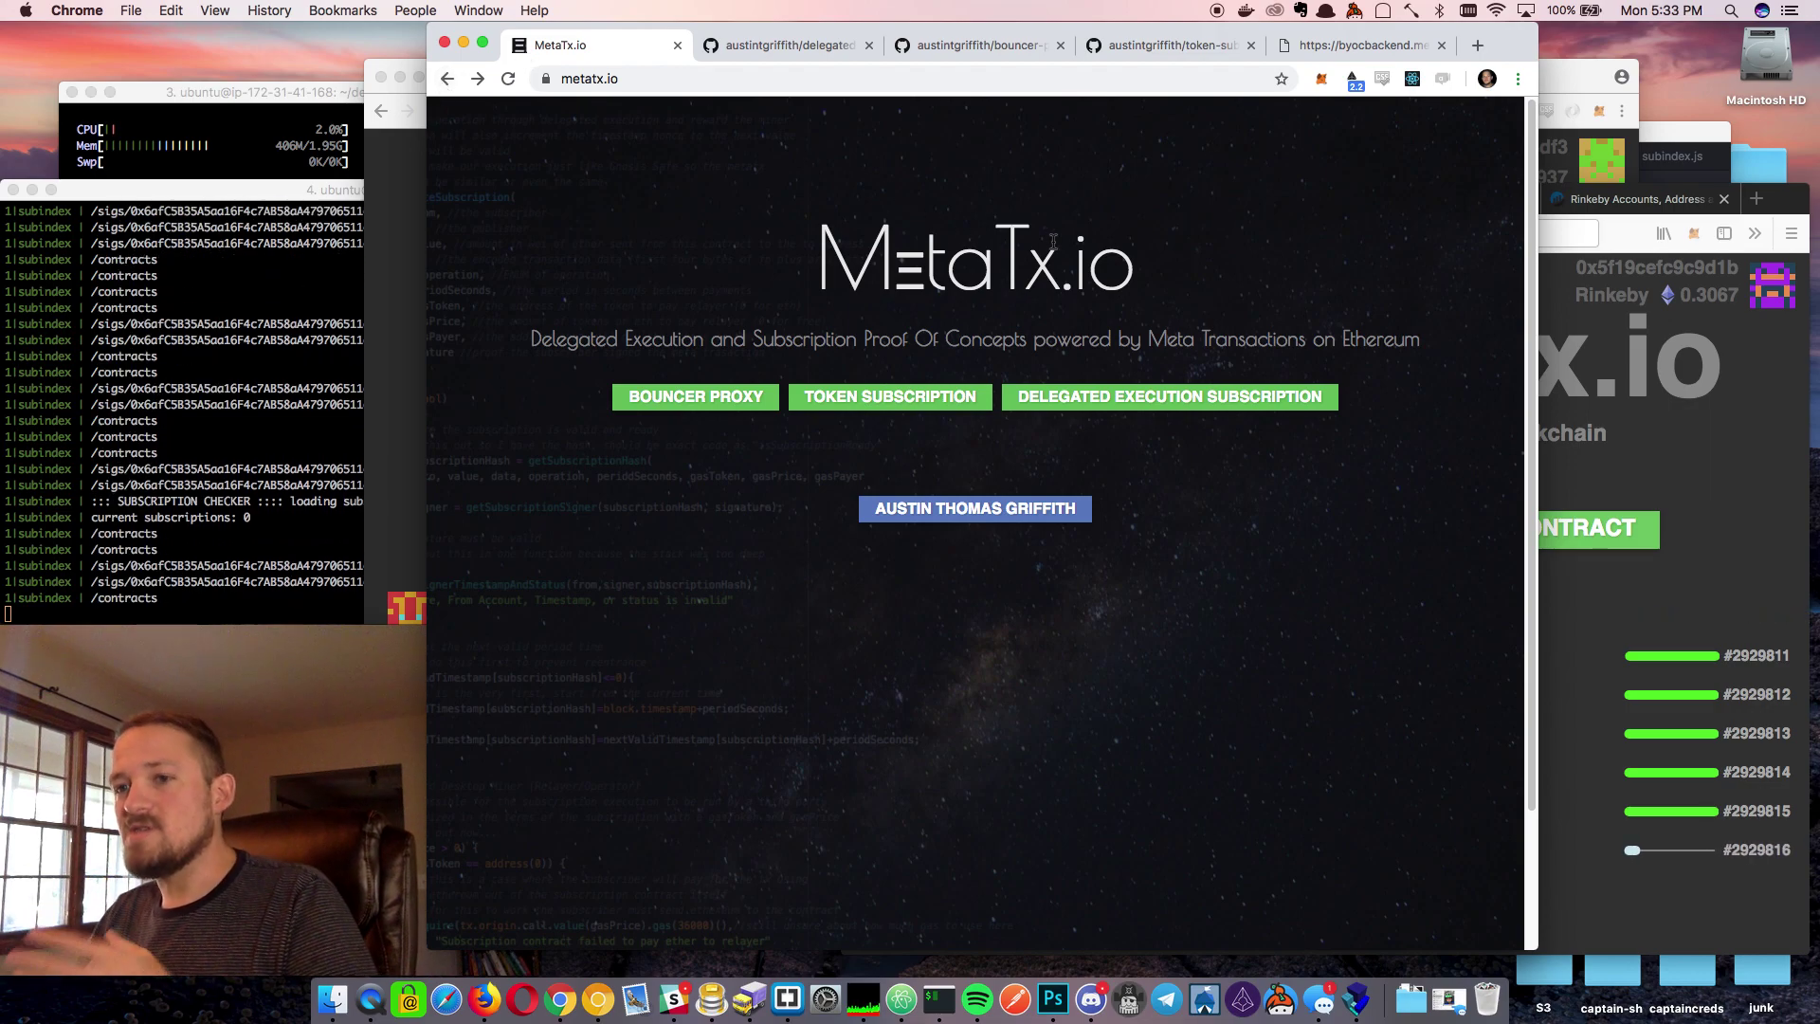
Open the Delegated Execution Subscription repository and follow its README link to byoc.metatx.io
click(1169, 409)
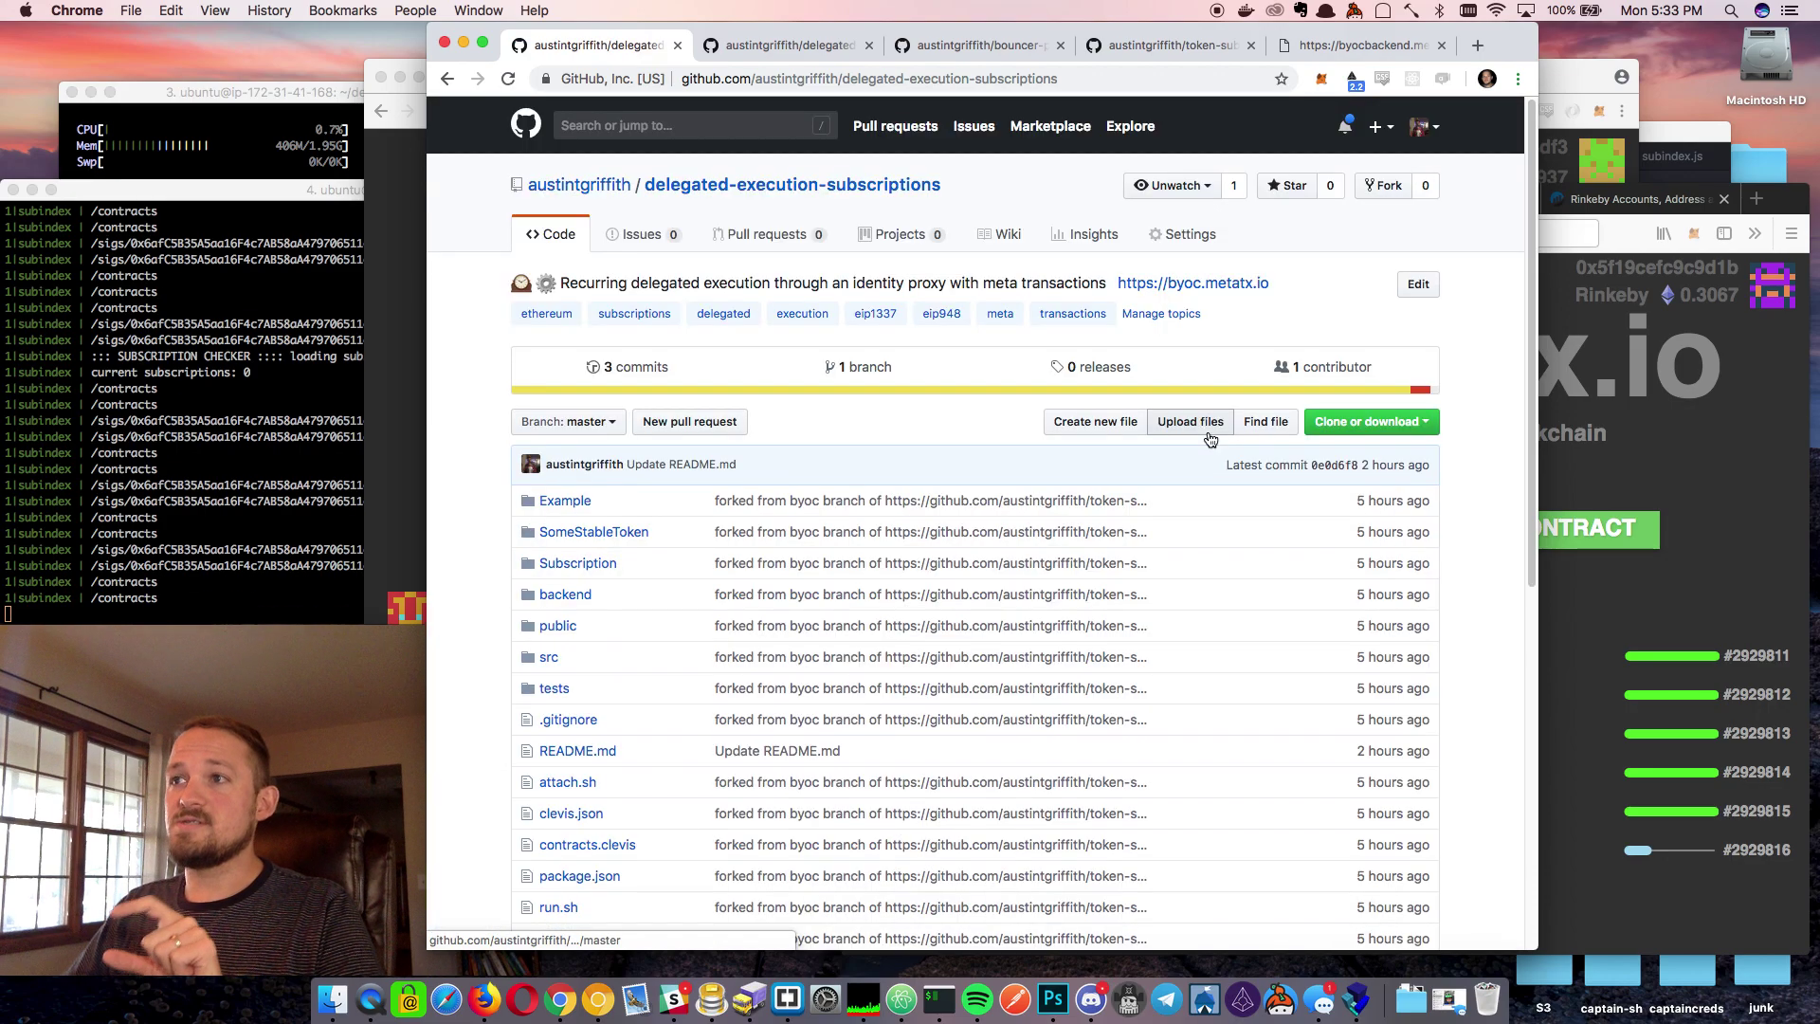
scroll(948, 568, down, 10)
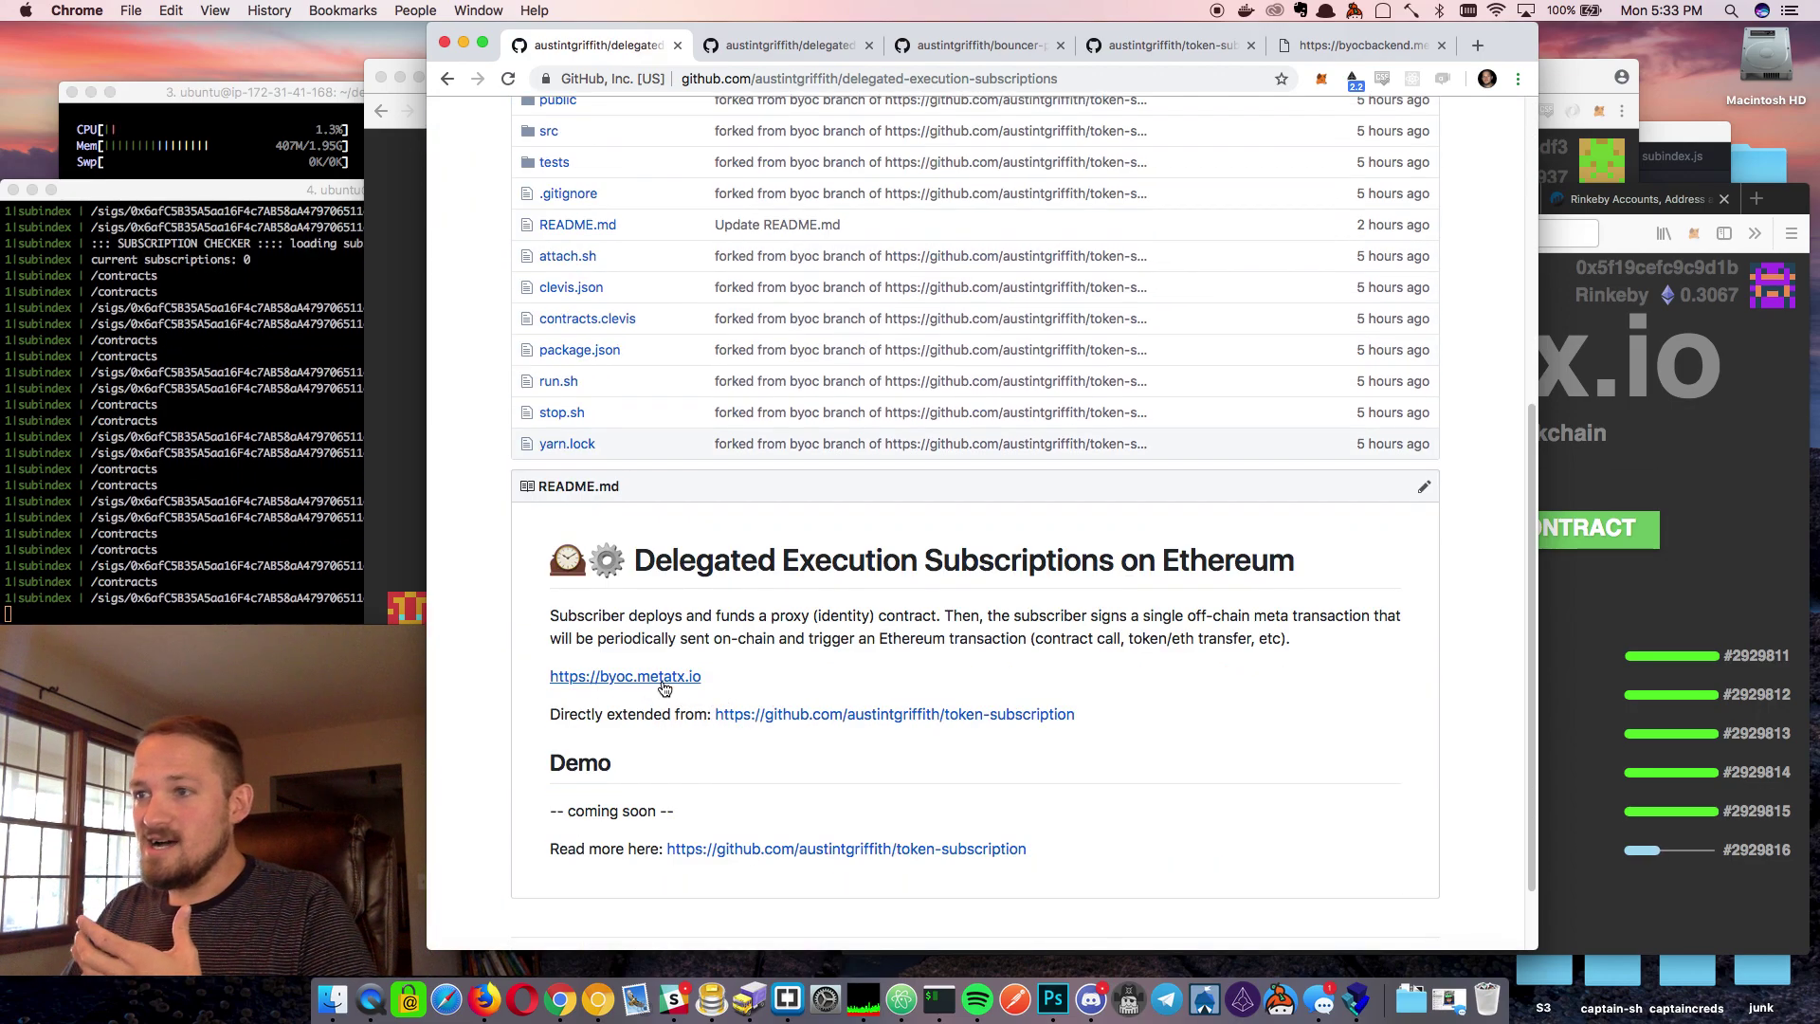
click(663, 683)
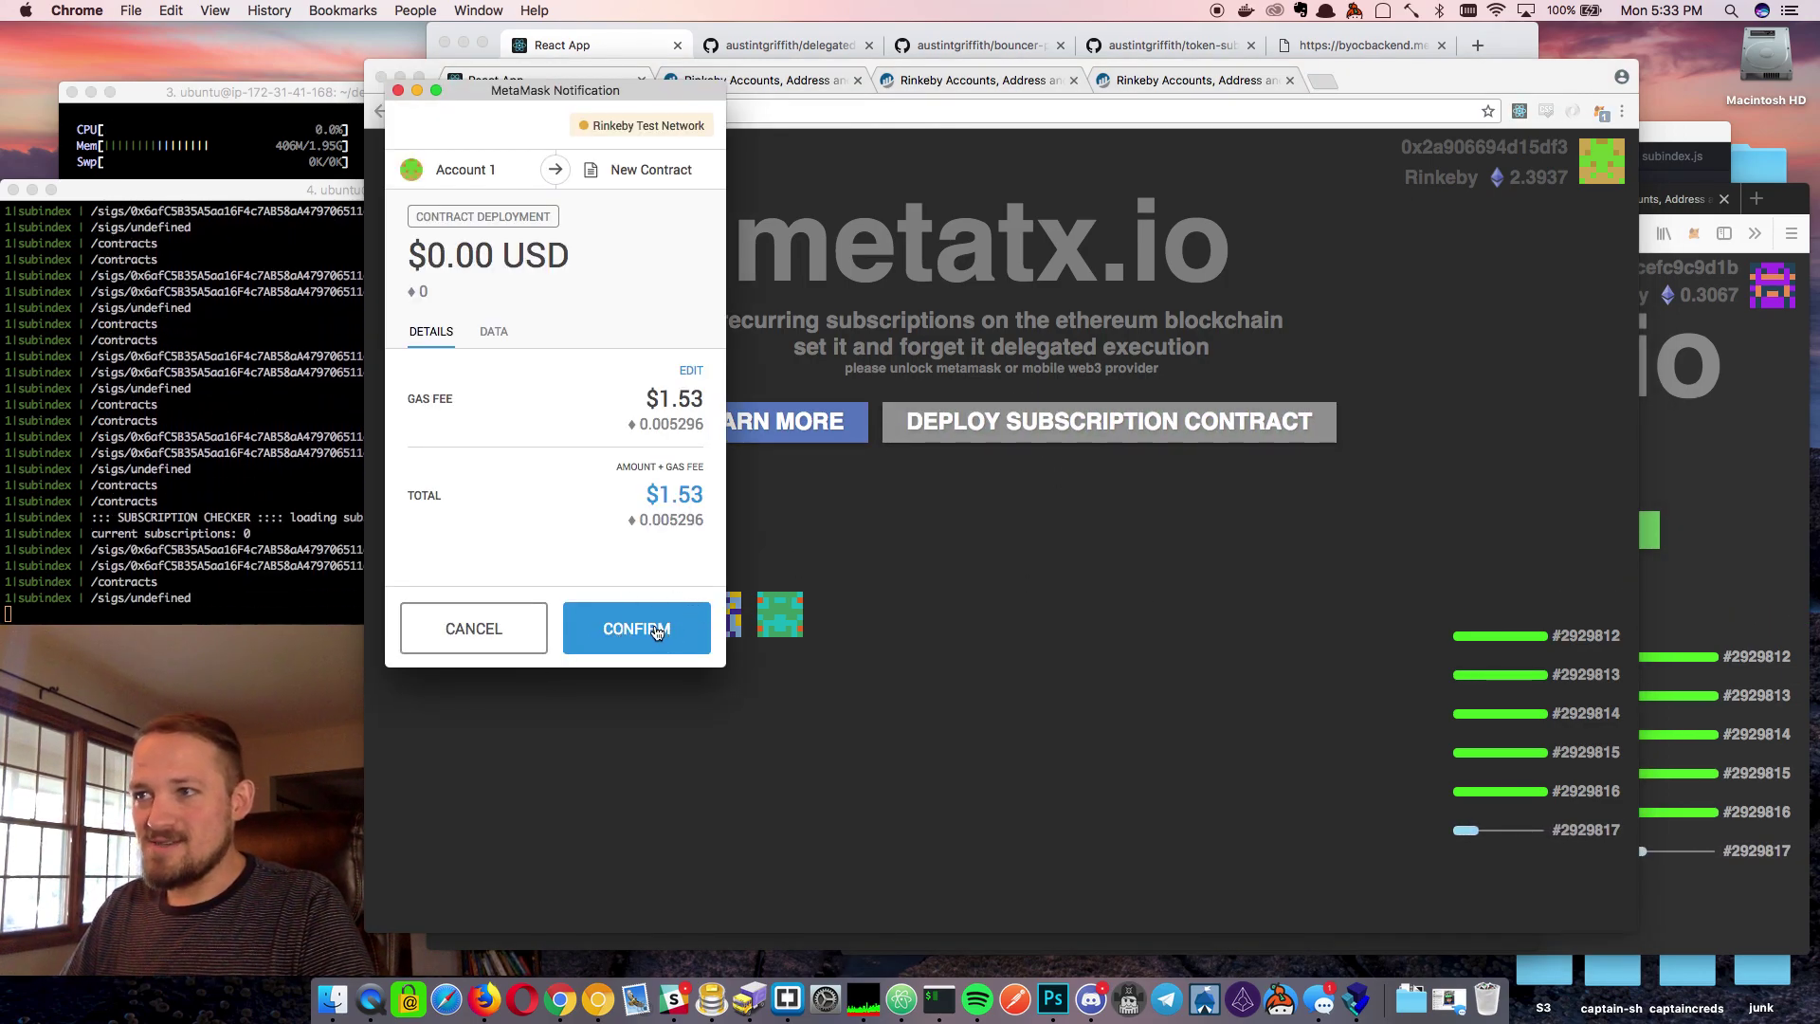
Confirm the subscription contract deployment in MetaMask and scroll through the new Create Subscription page
click(655, 630)
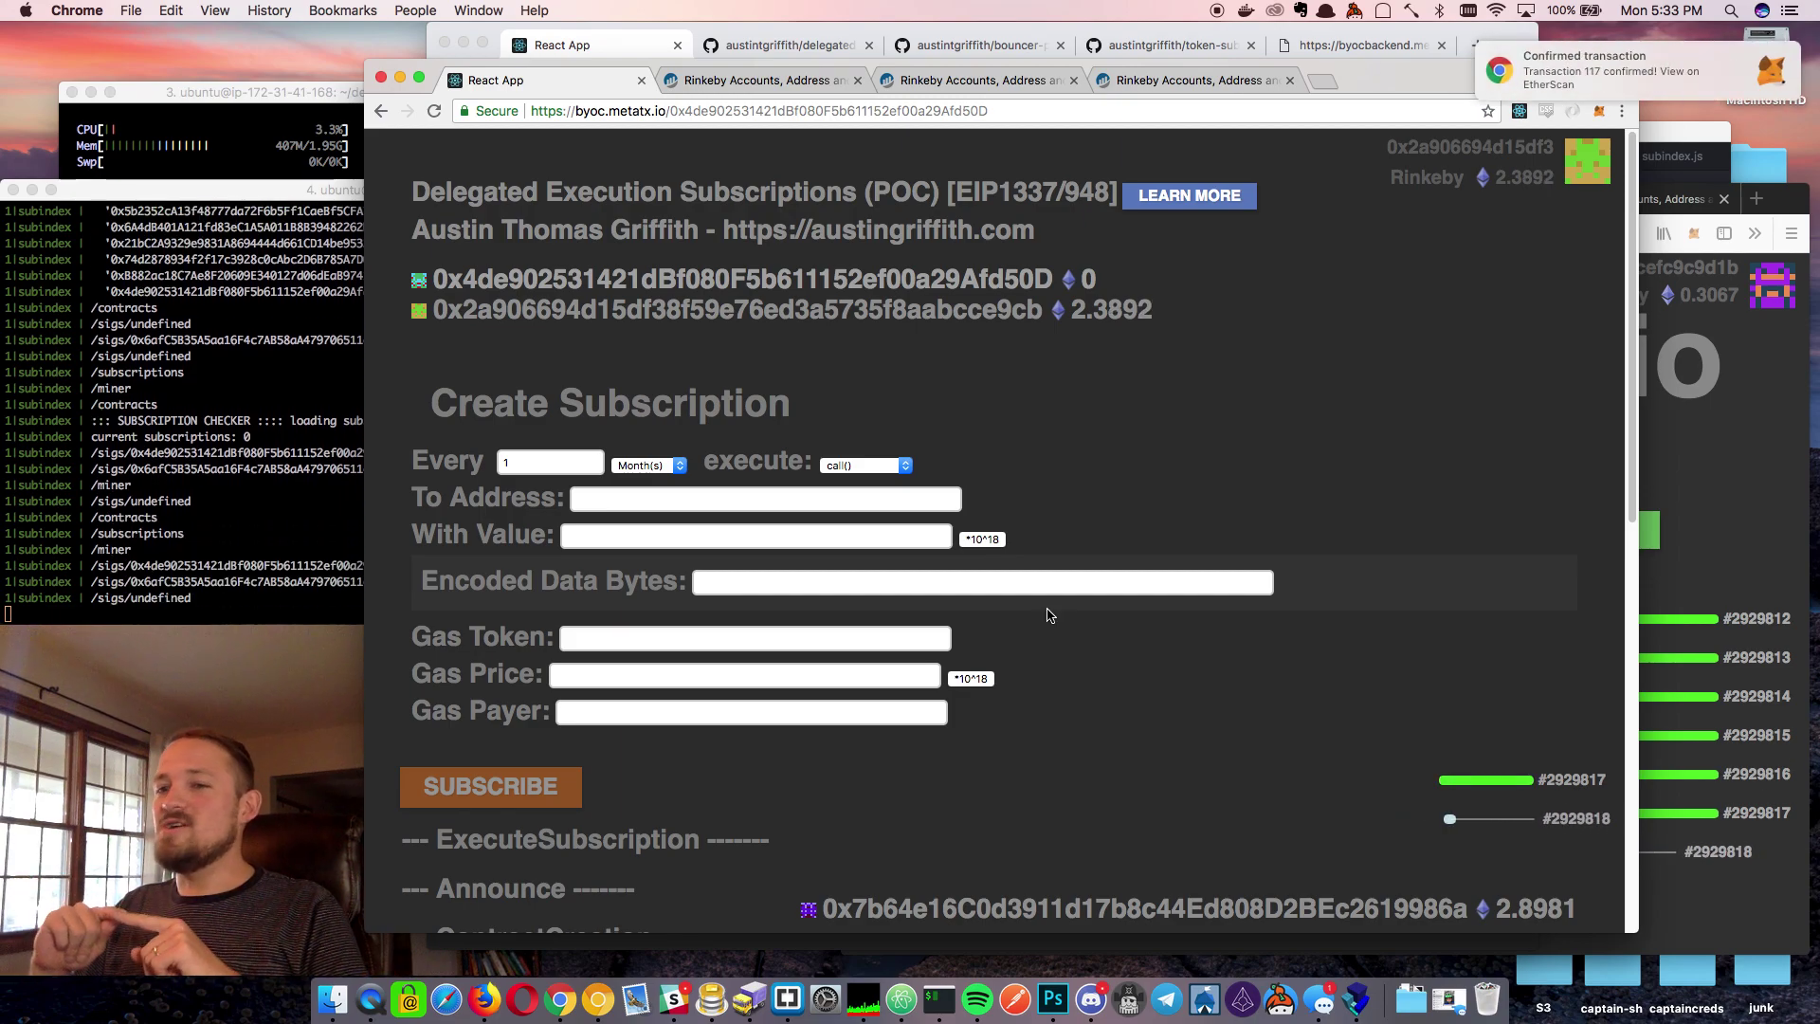
scroll(1077, 602, down, 3)
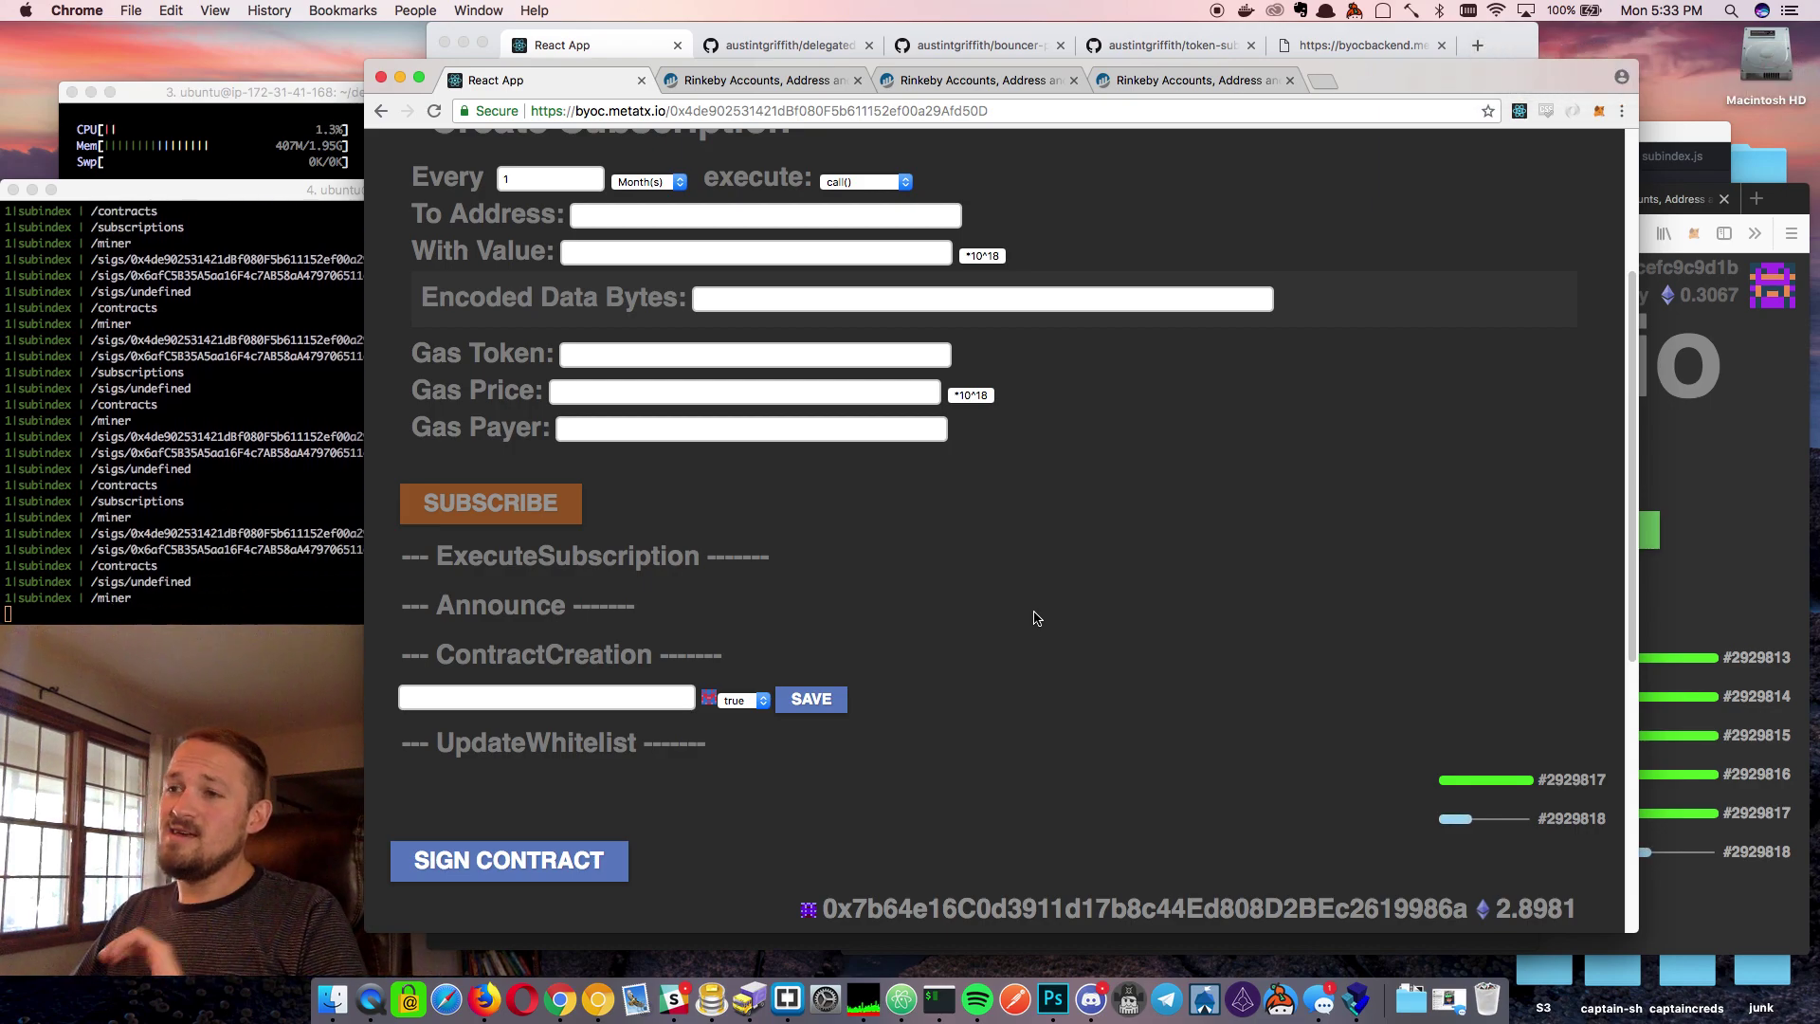
scroll(1036, 618, up, 2)
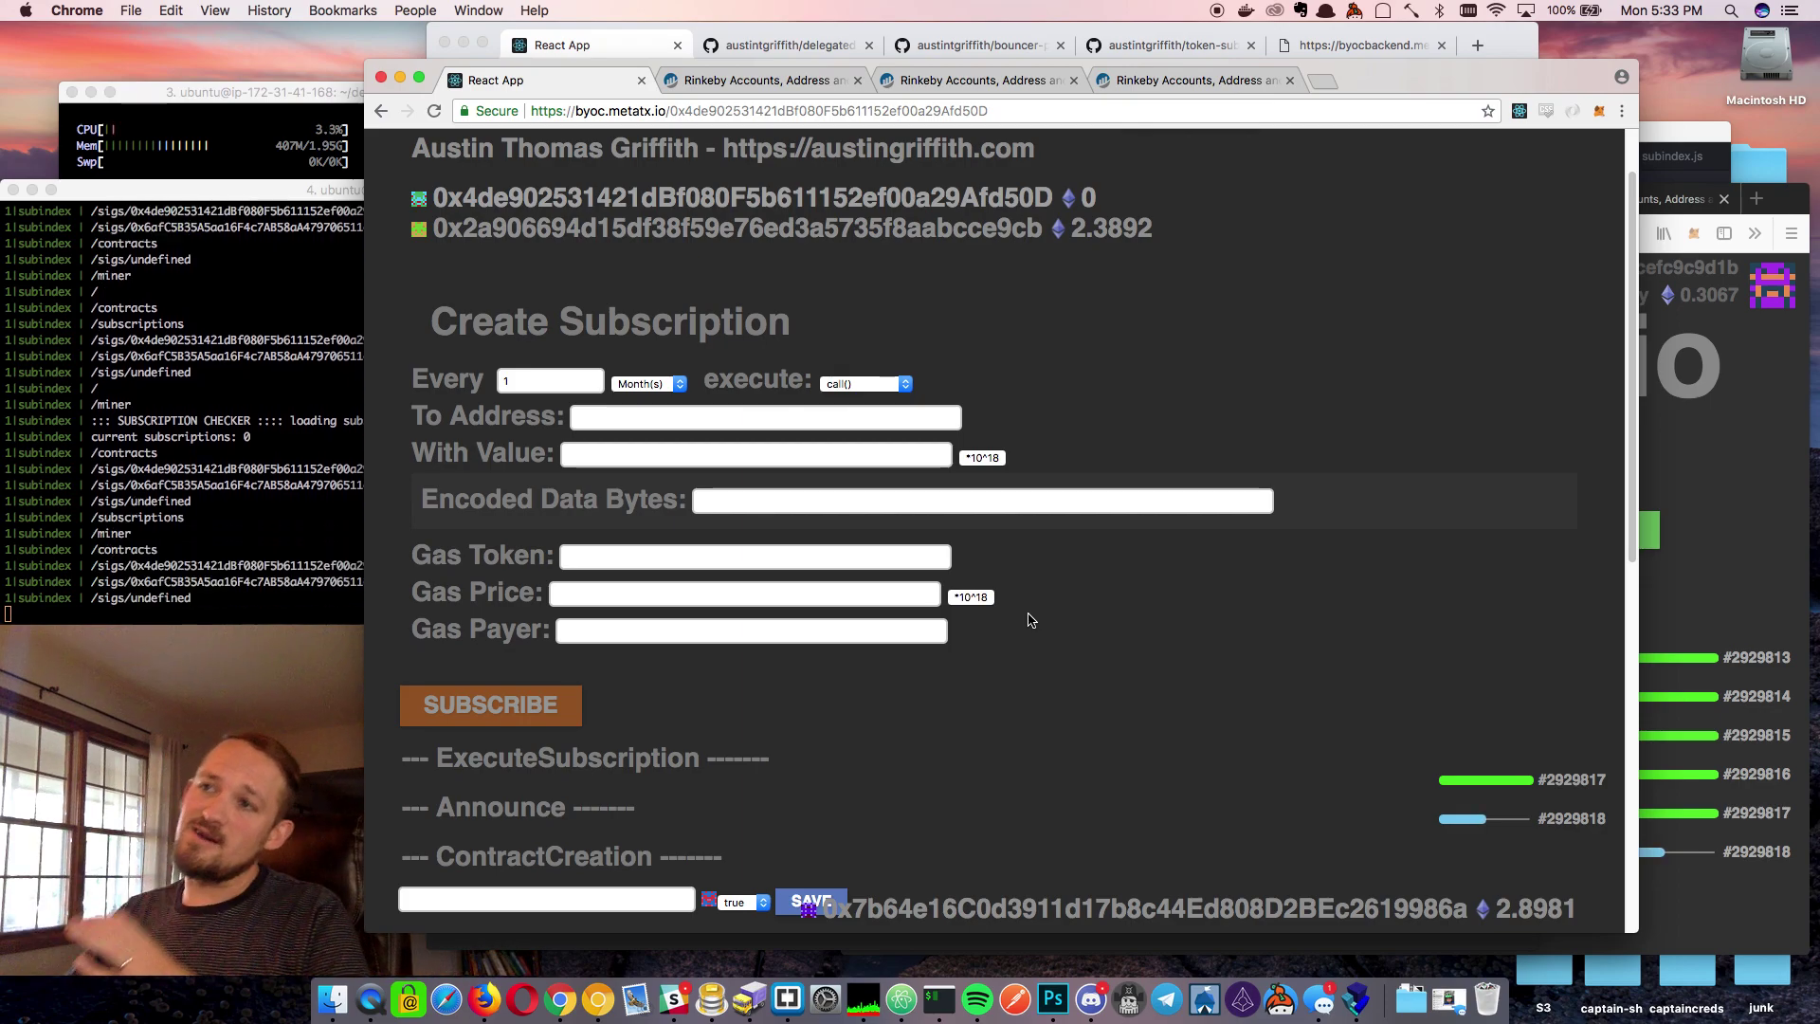
scroll(851, 237, up, 1)
Copy the new contract's address from Etherscan and return to the byoc subscription page
click(846, 245)
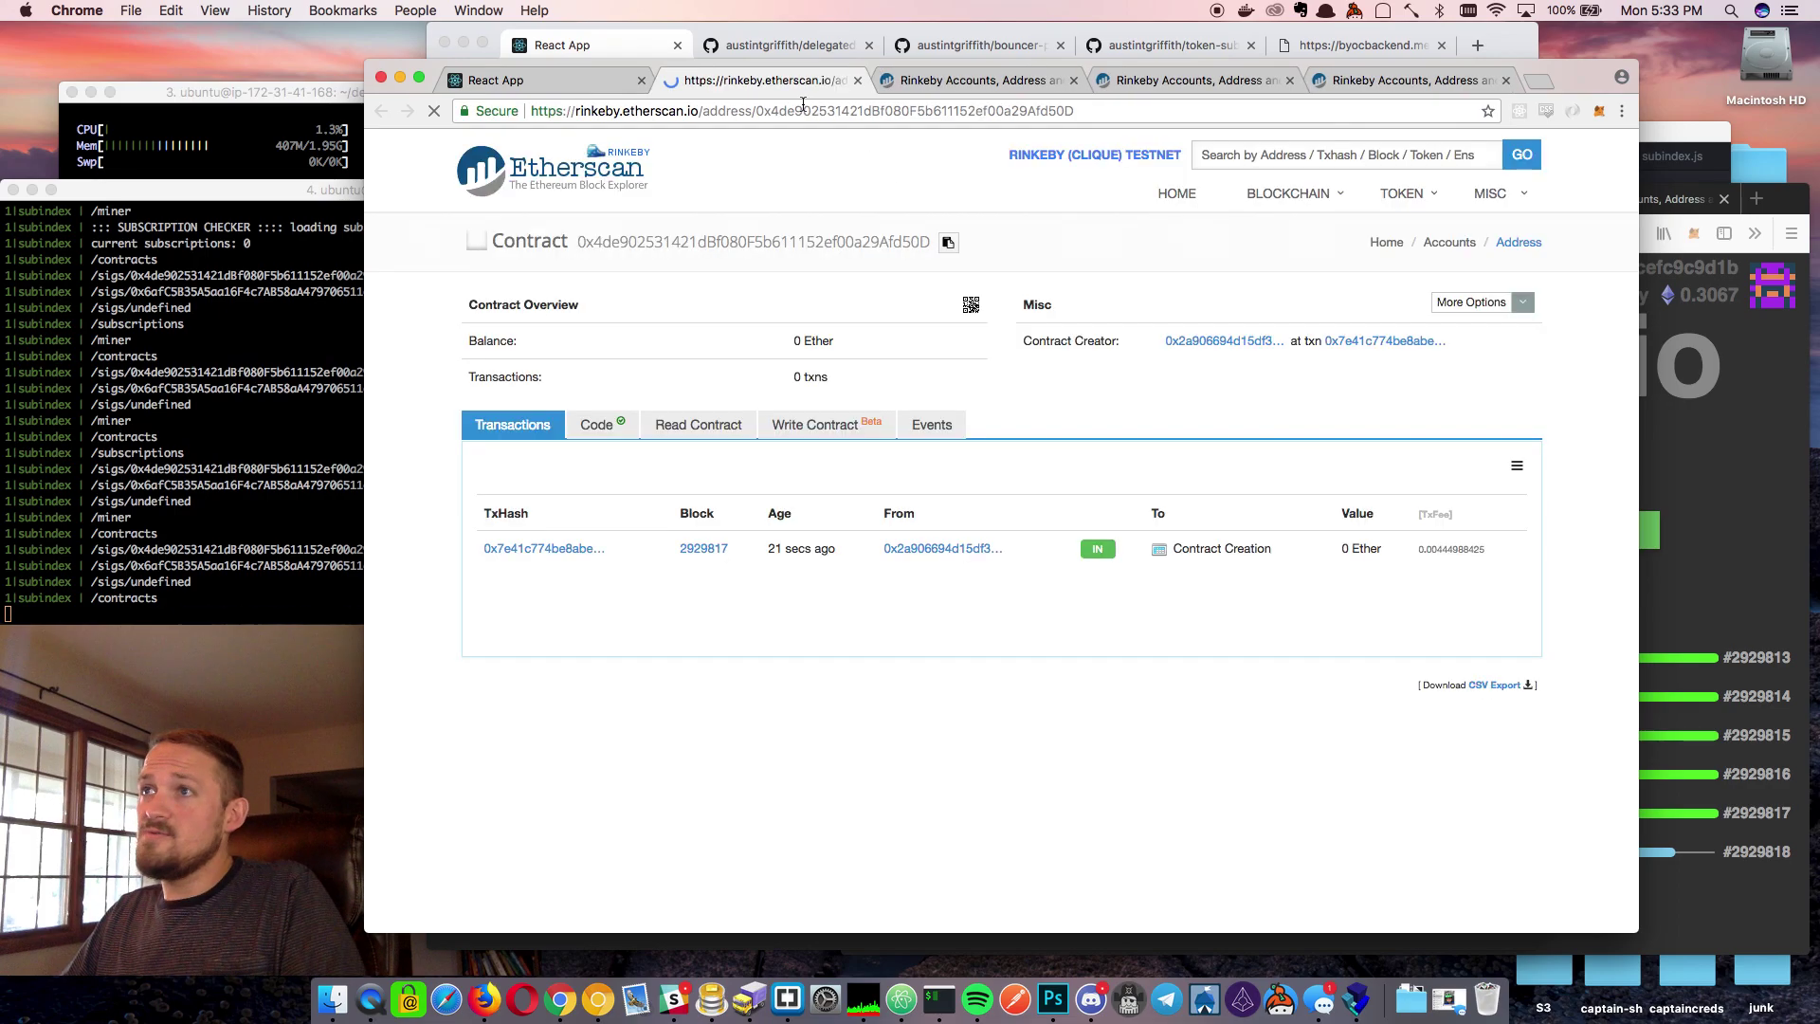
double_click(914, 111)
key(super+c)
click(559, 81)
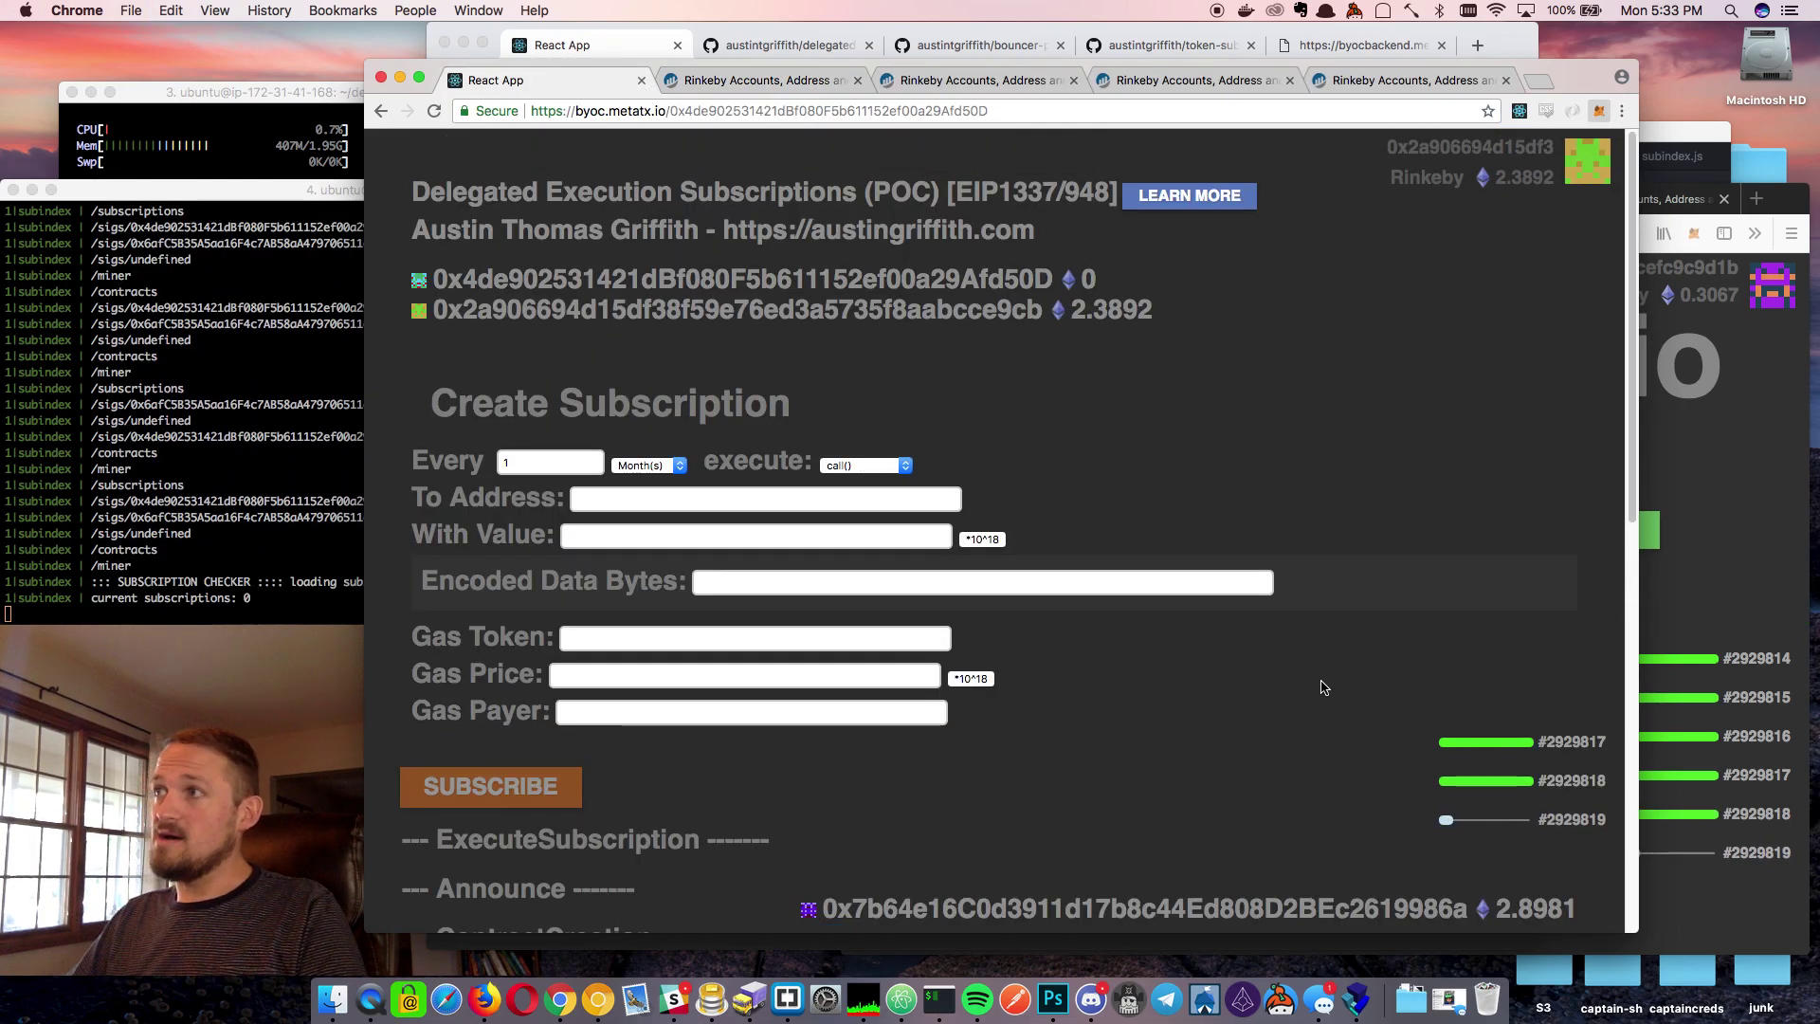
Send 0.5 ETH from Account 1 to the subscription contract in MetaMask
click(1599, 113)
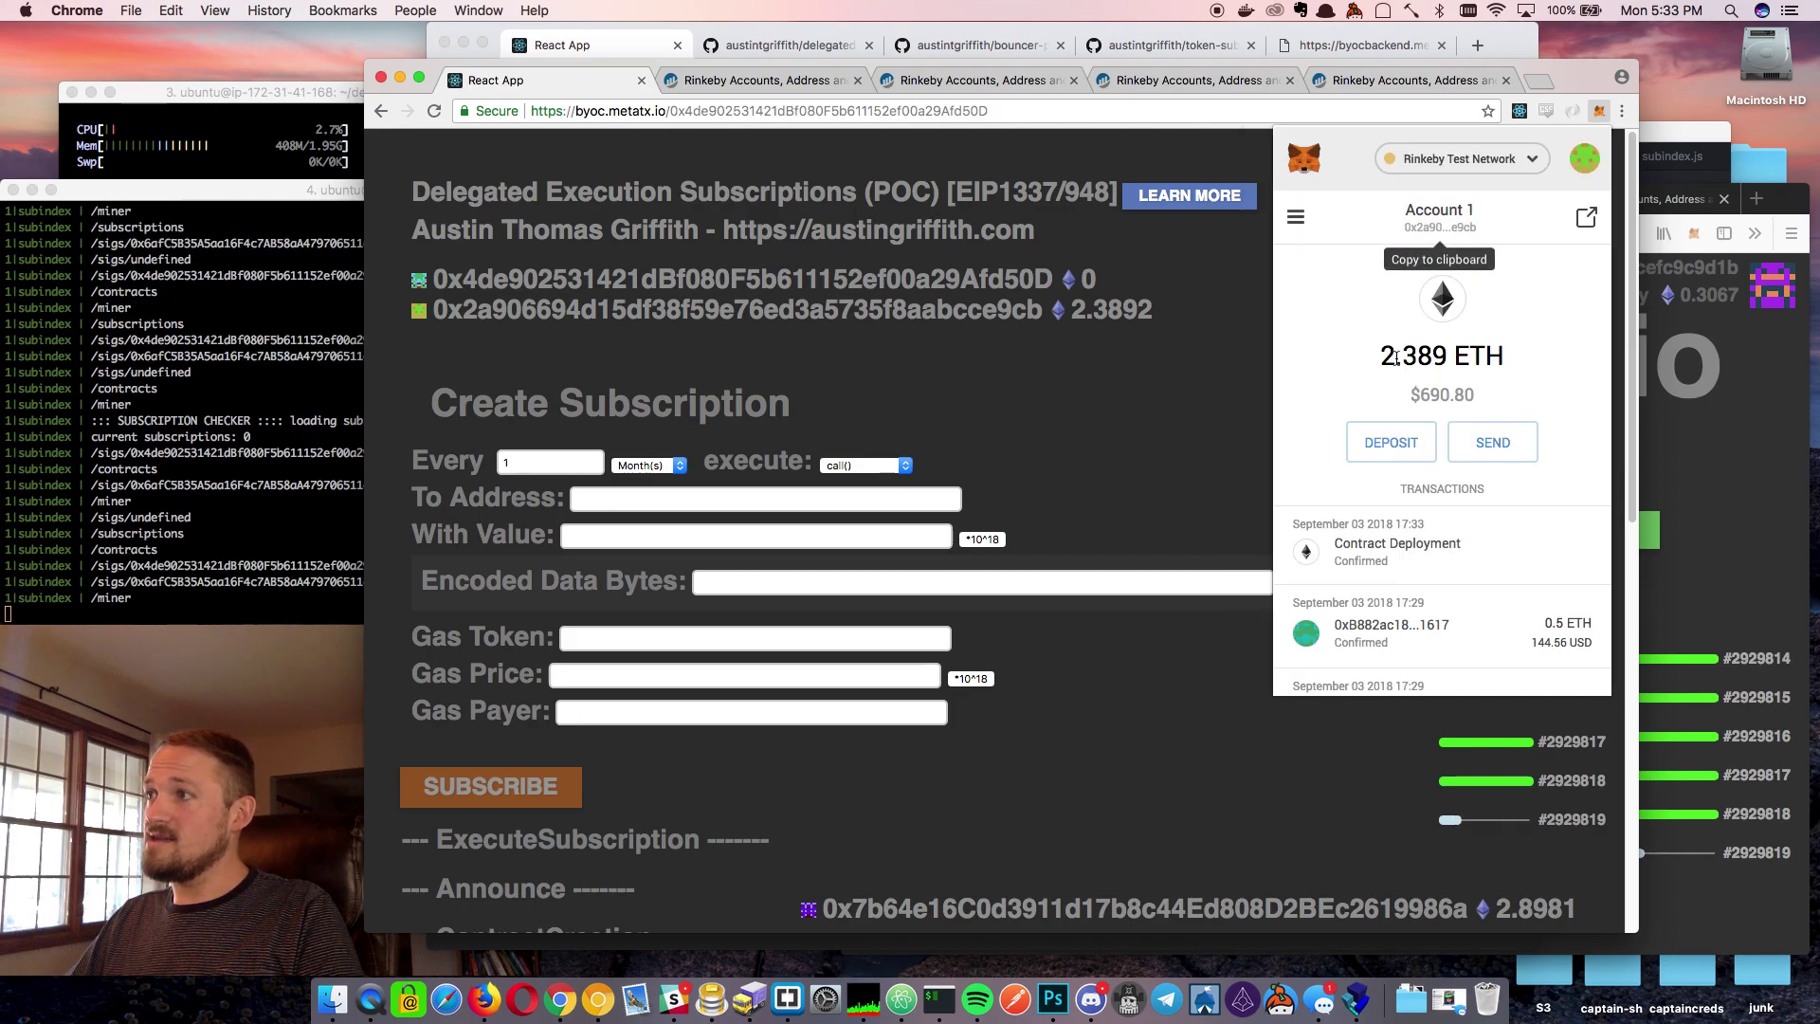
click(1493, 442)
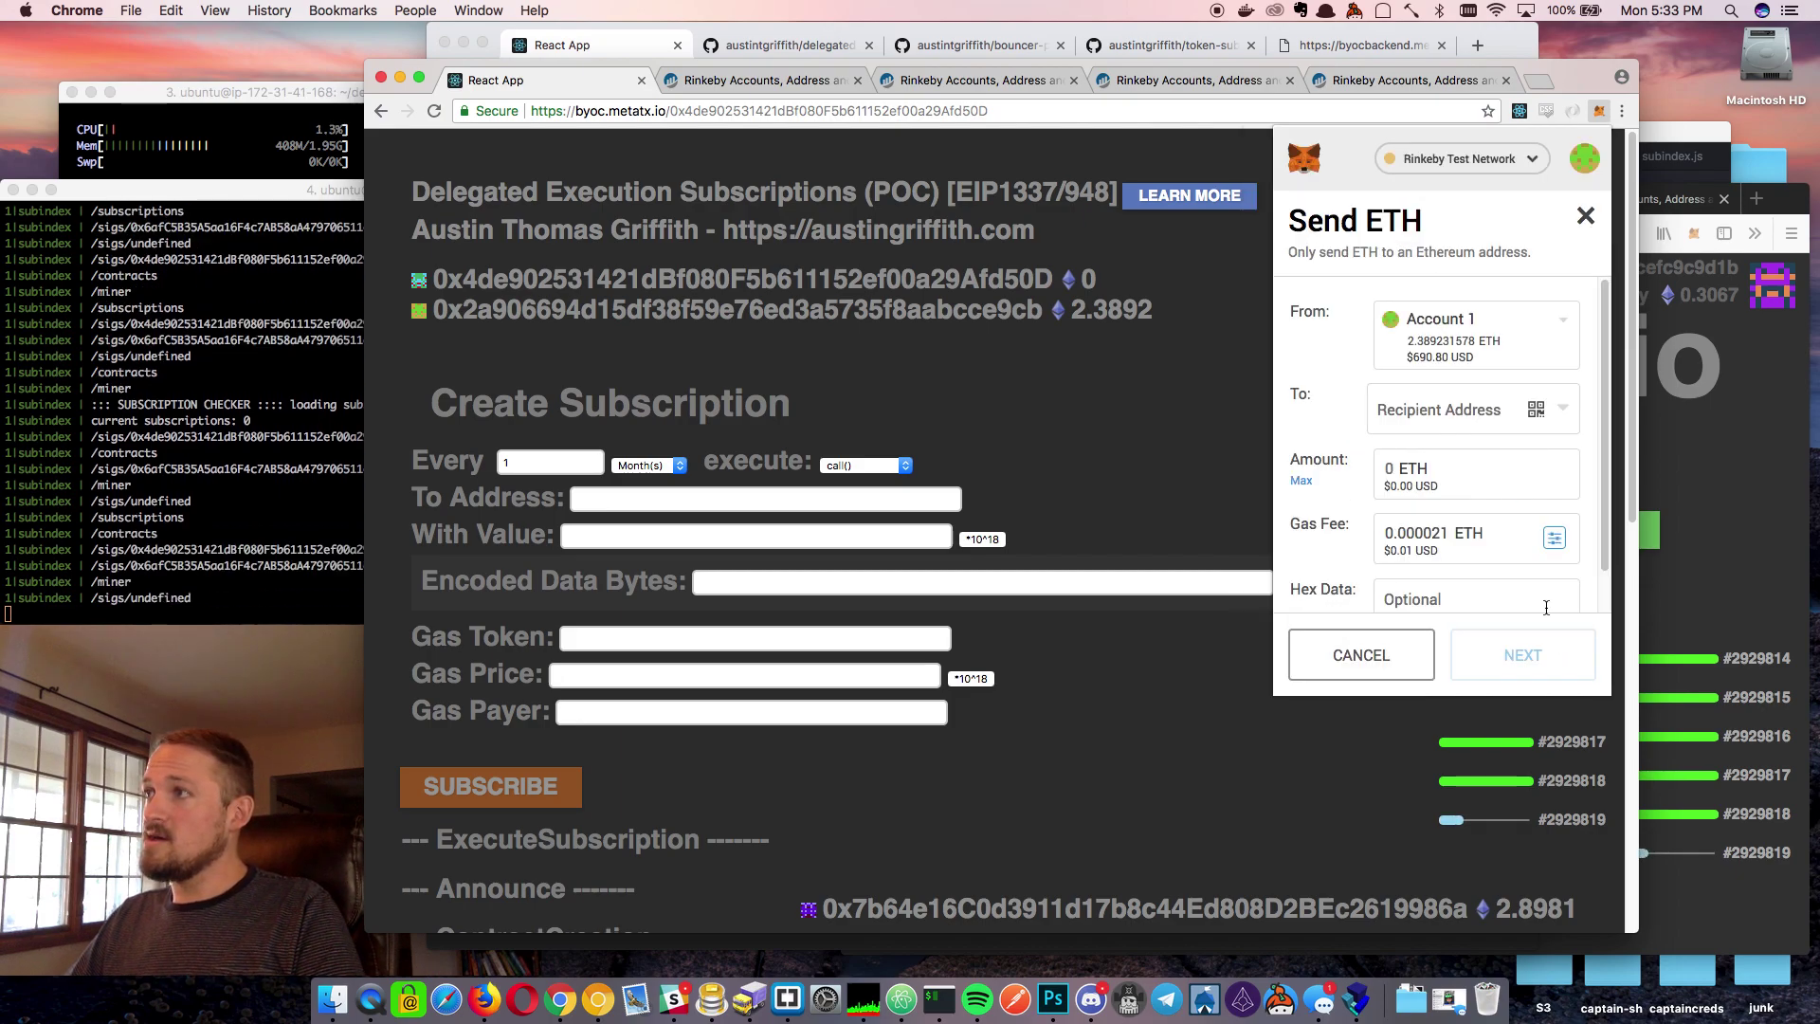
click(1415, 421)
click(1430, 464)
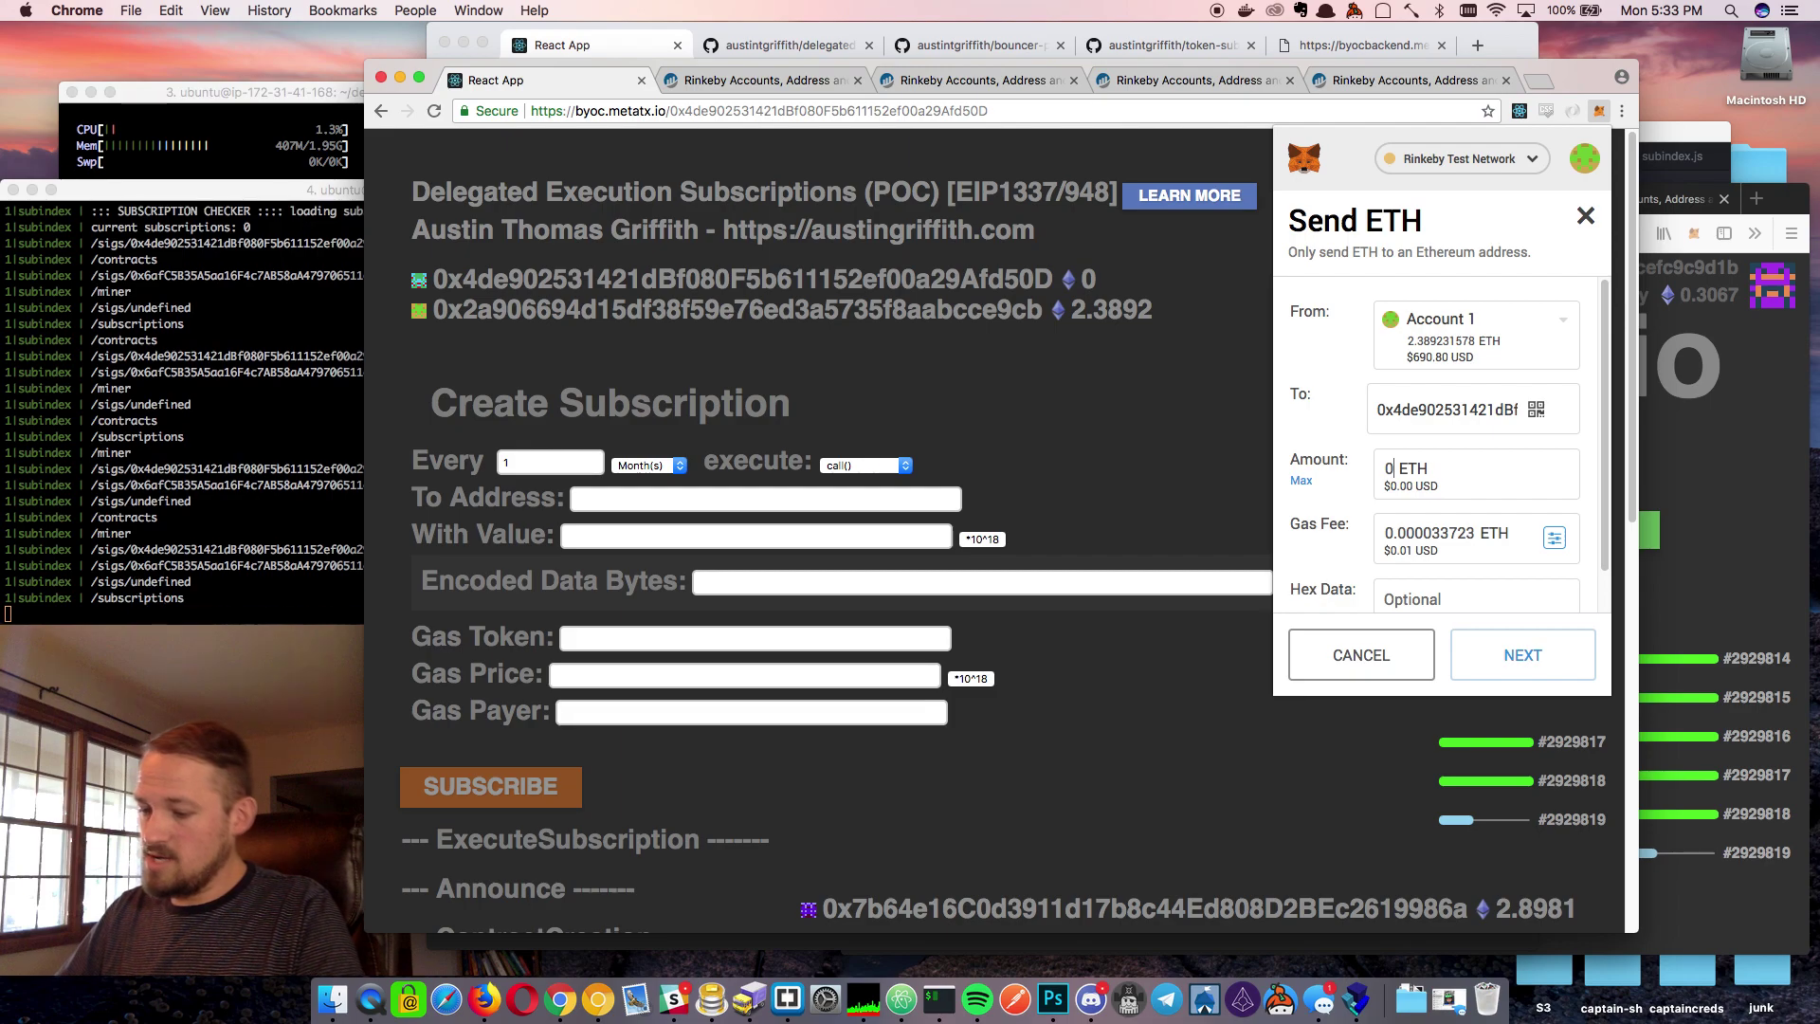
text(.5)
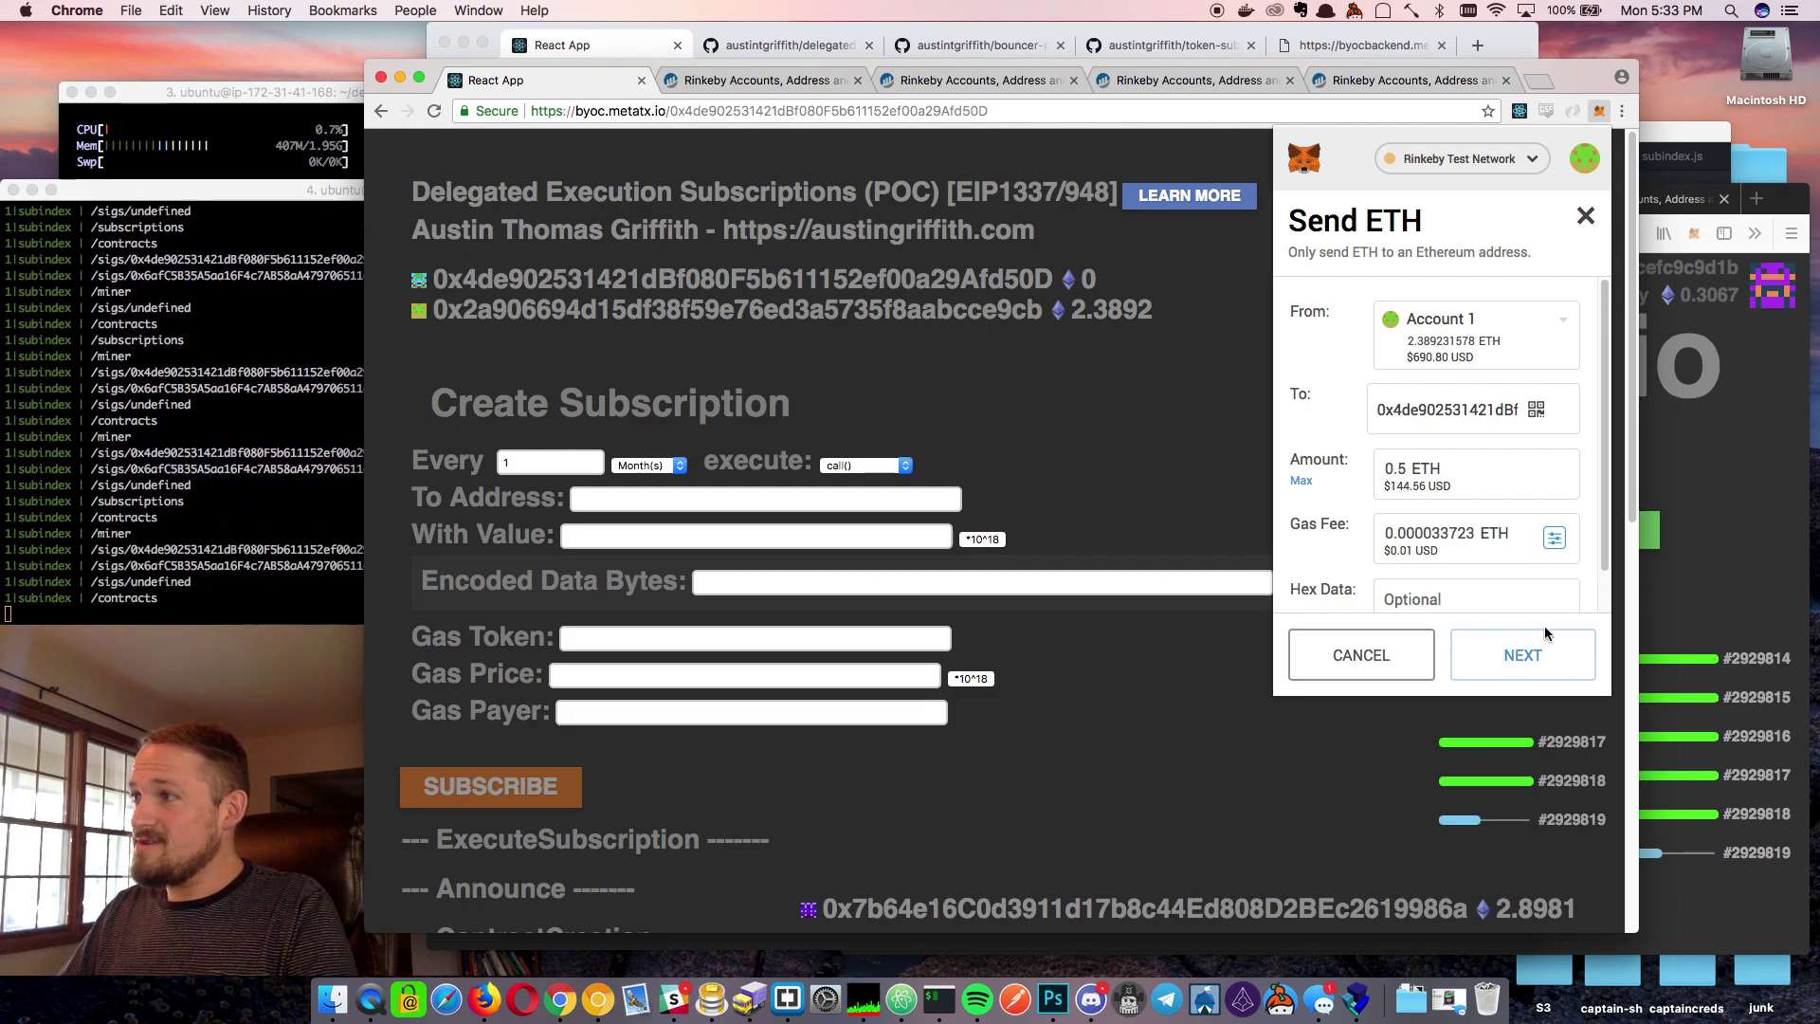
click(1528, 662)
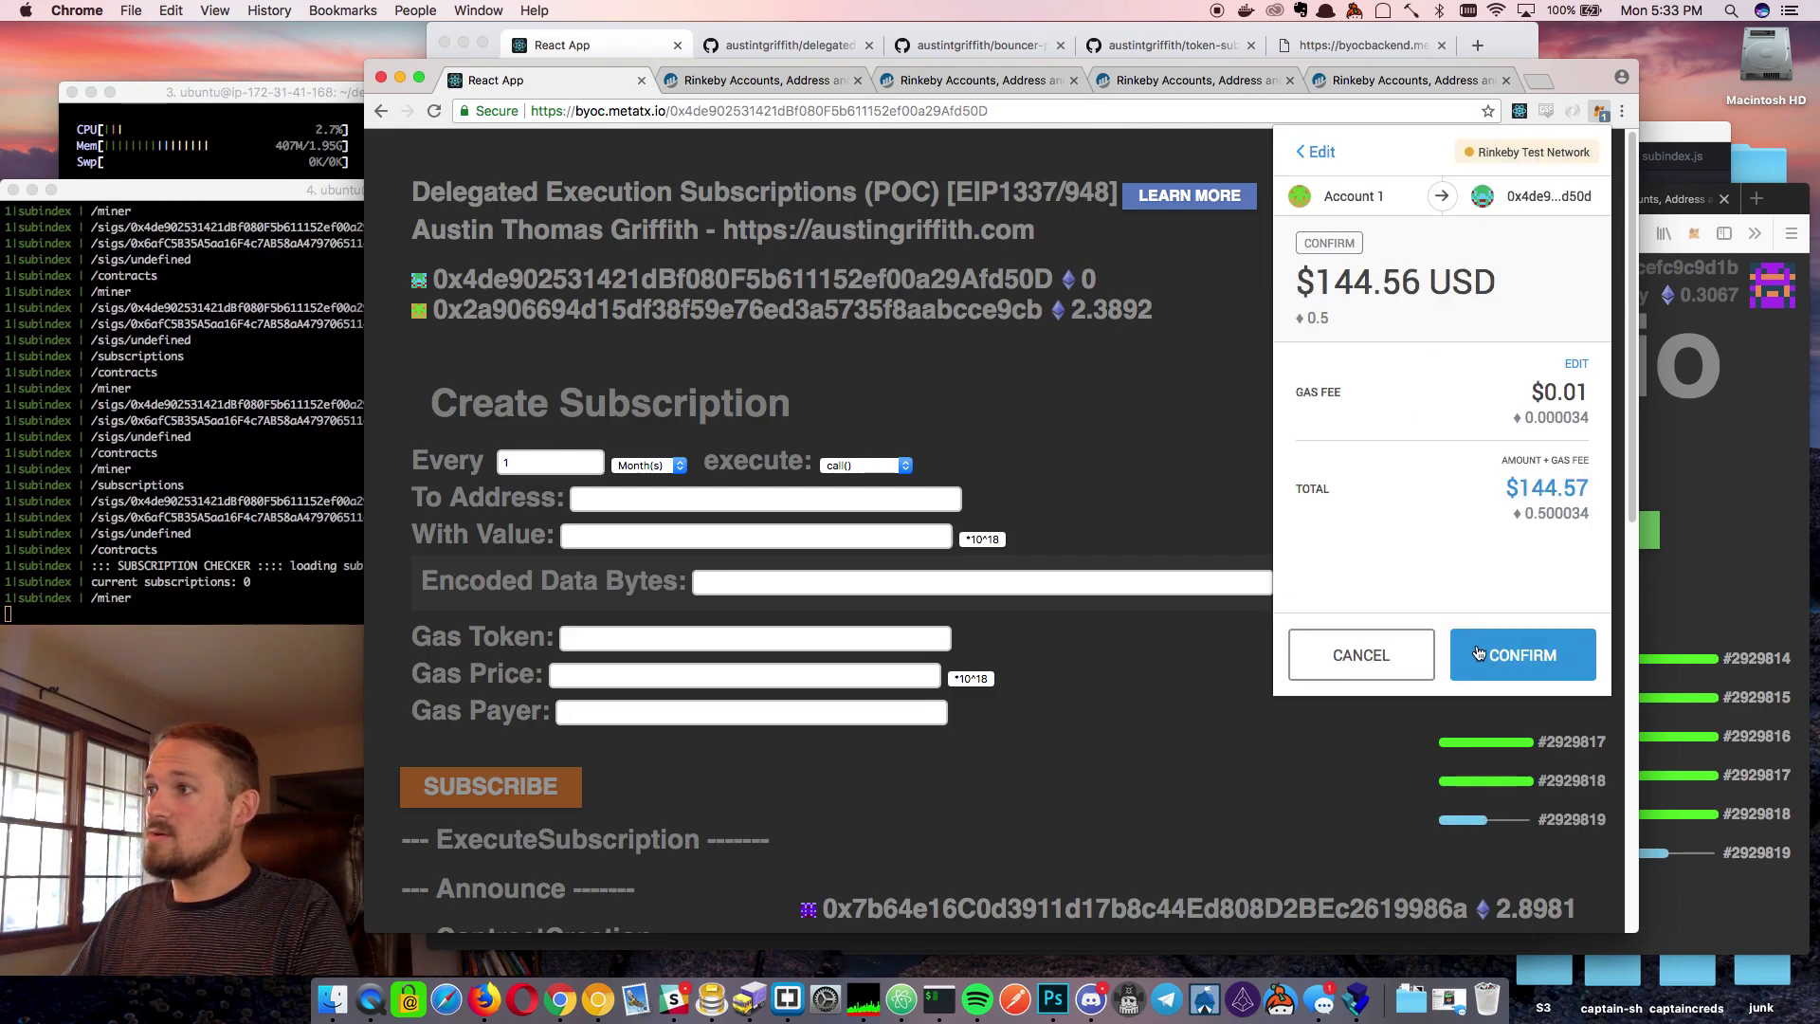
click(1478, 653)
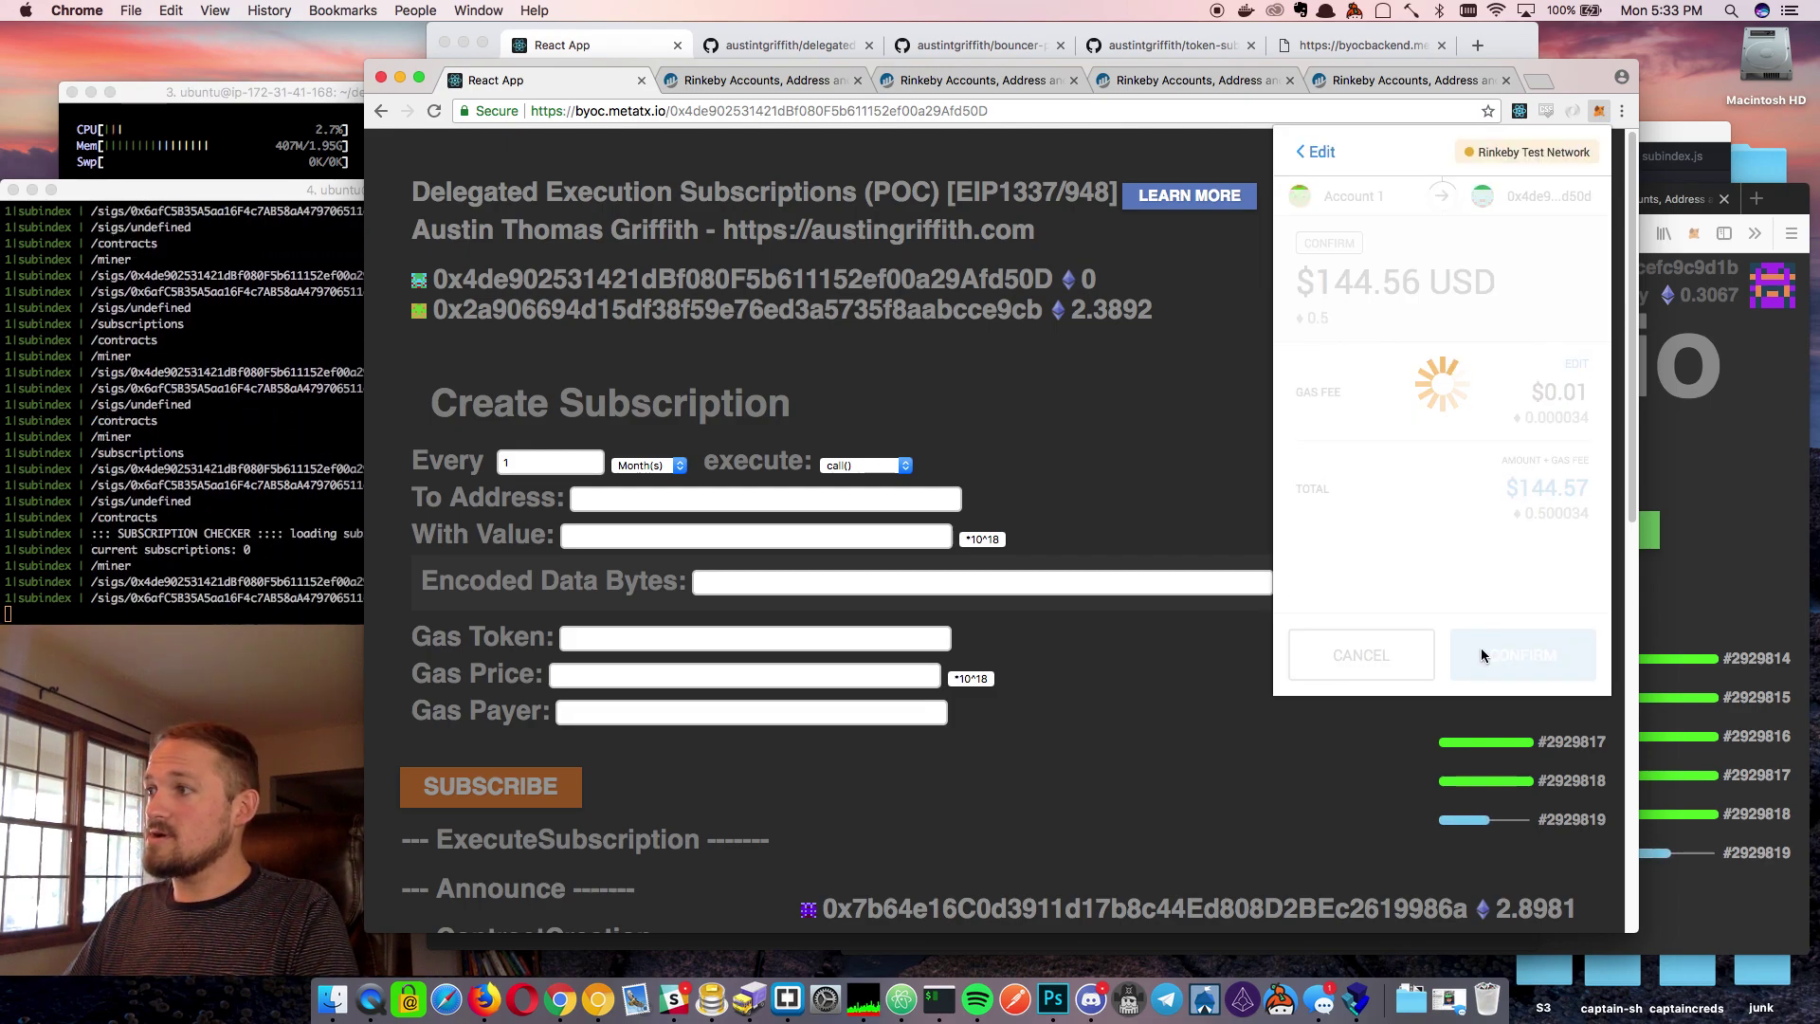
click(1133, 475)
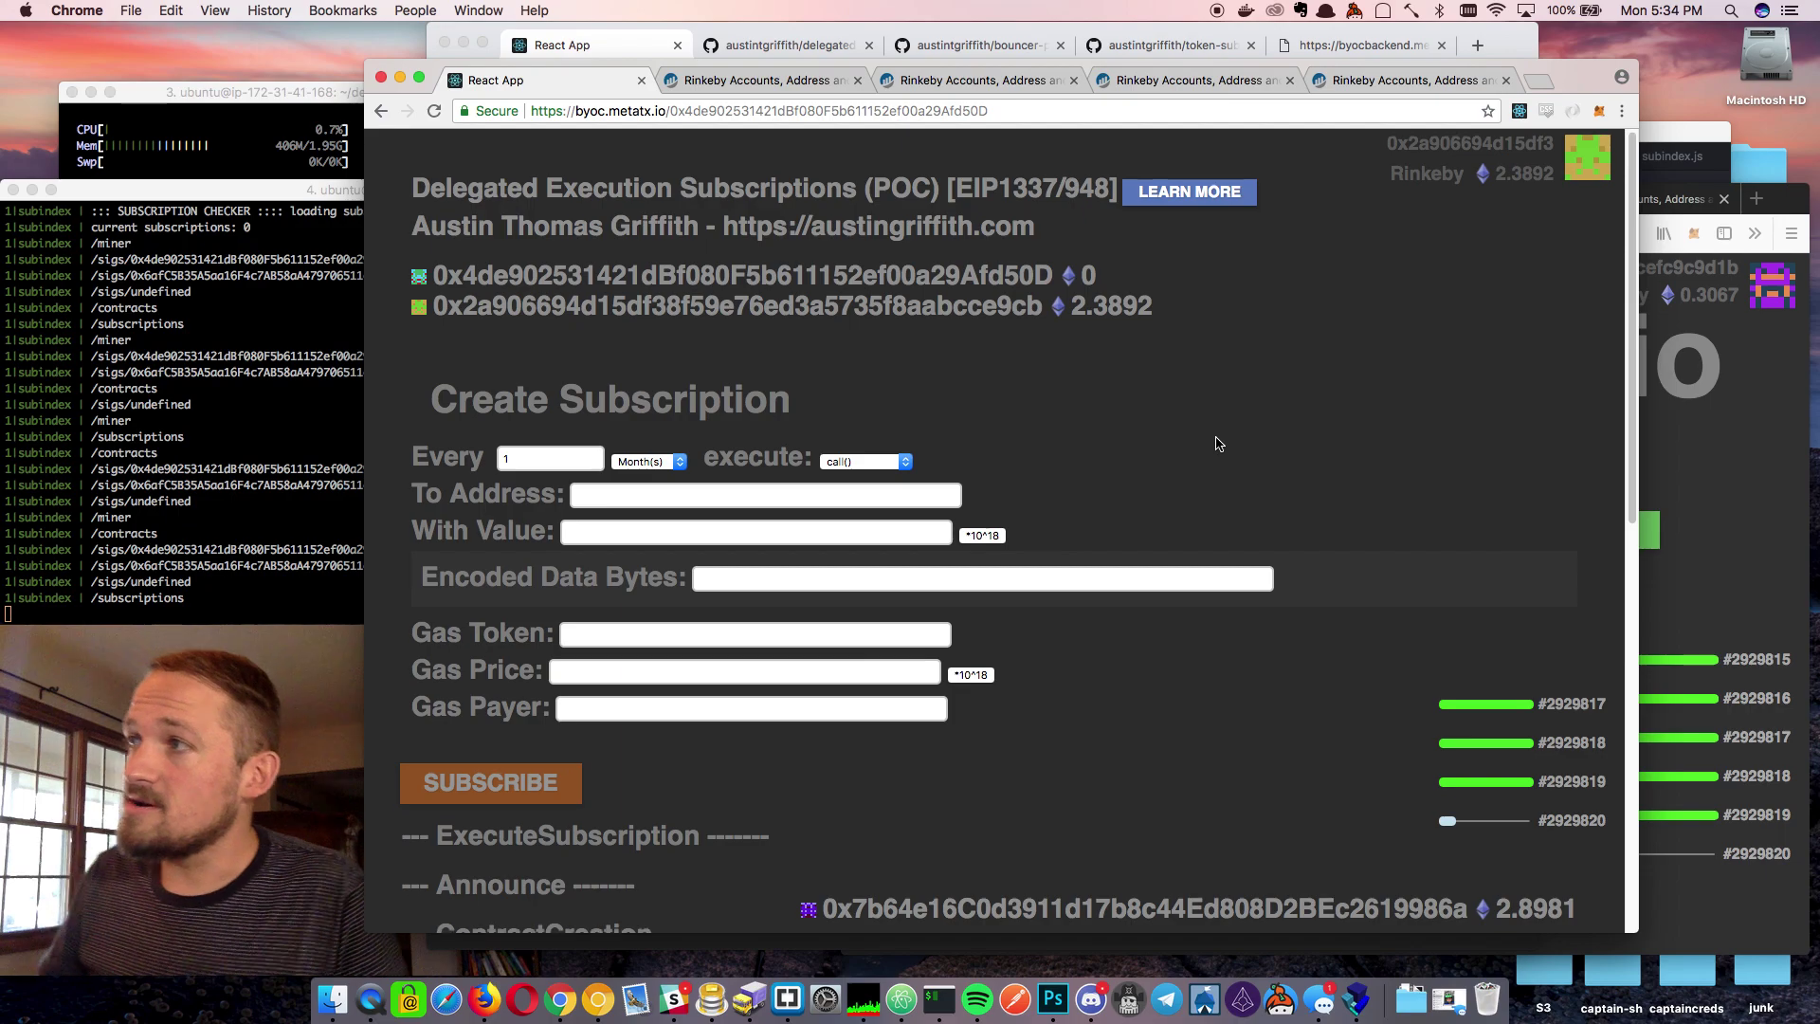
Switch between the Firefox and Chrome byoc.metatx.io windows to check the contract's 0.5 ETH balance
scroll(1216, 445, down, 1)
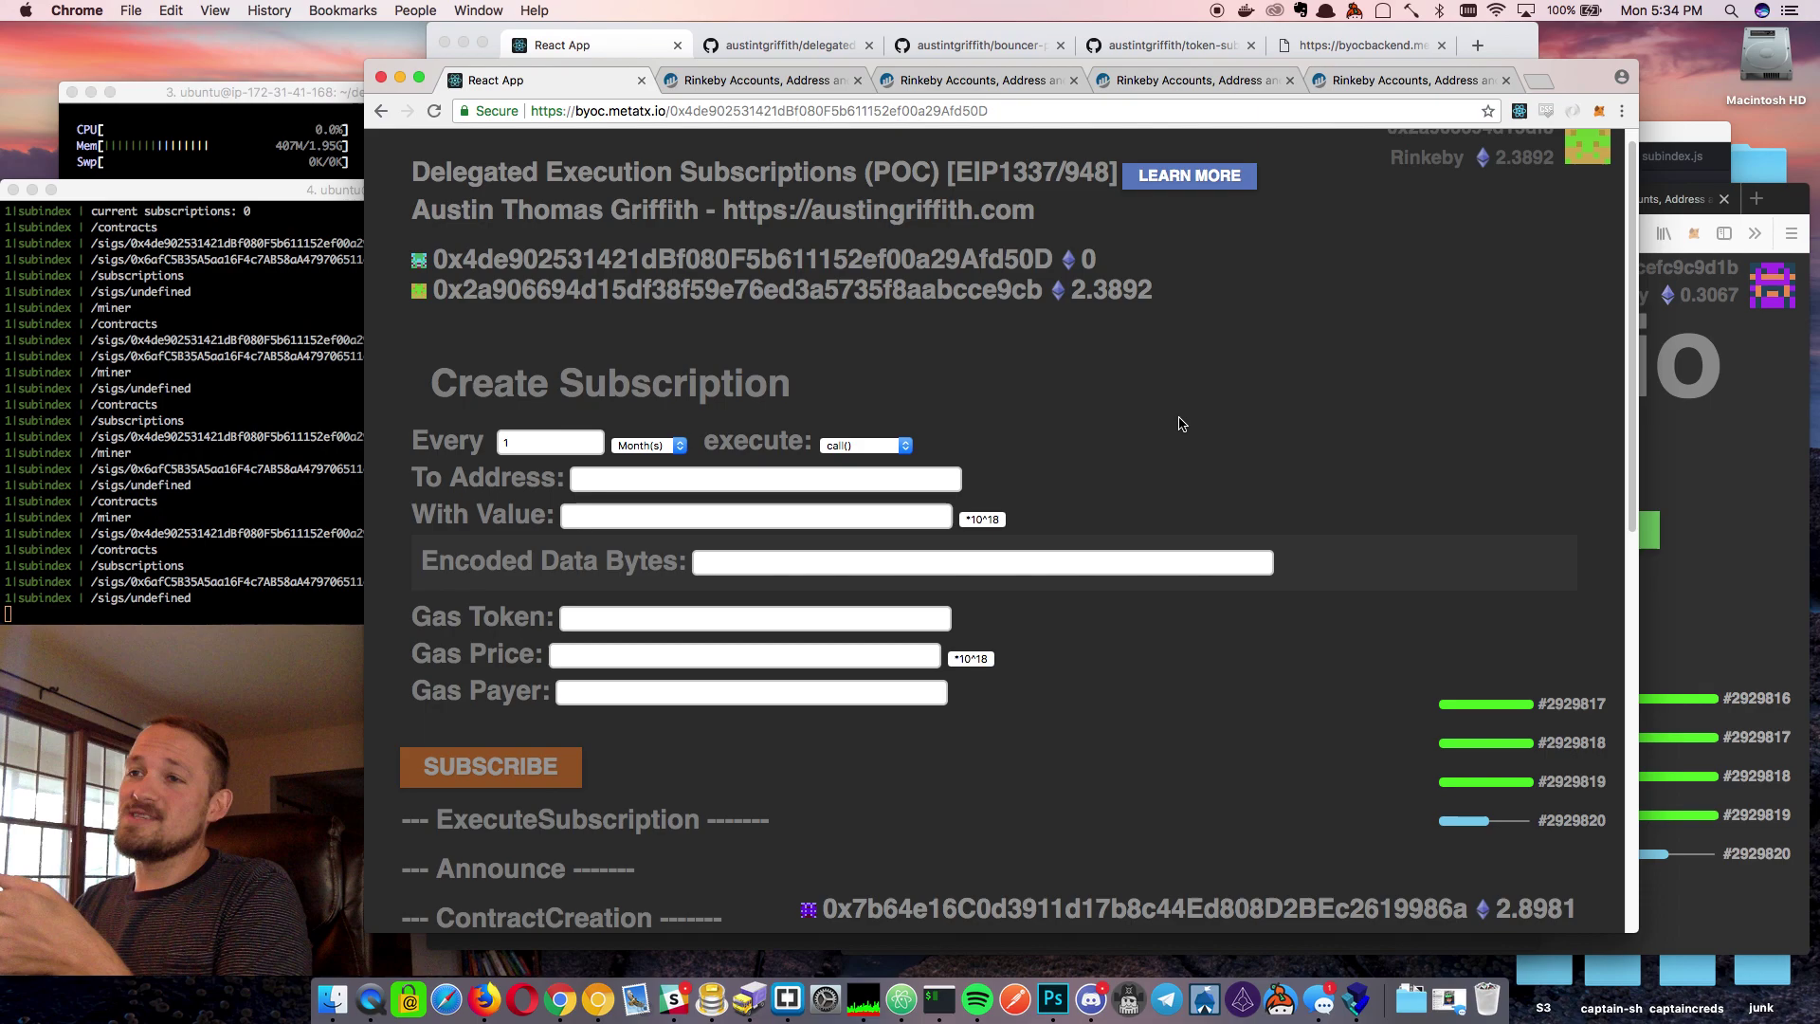
click(1706, 552)
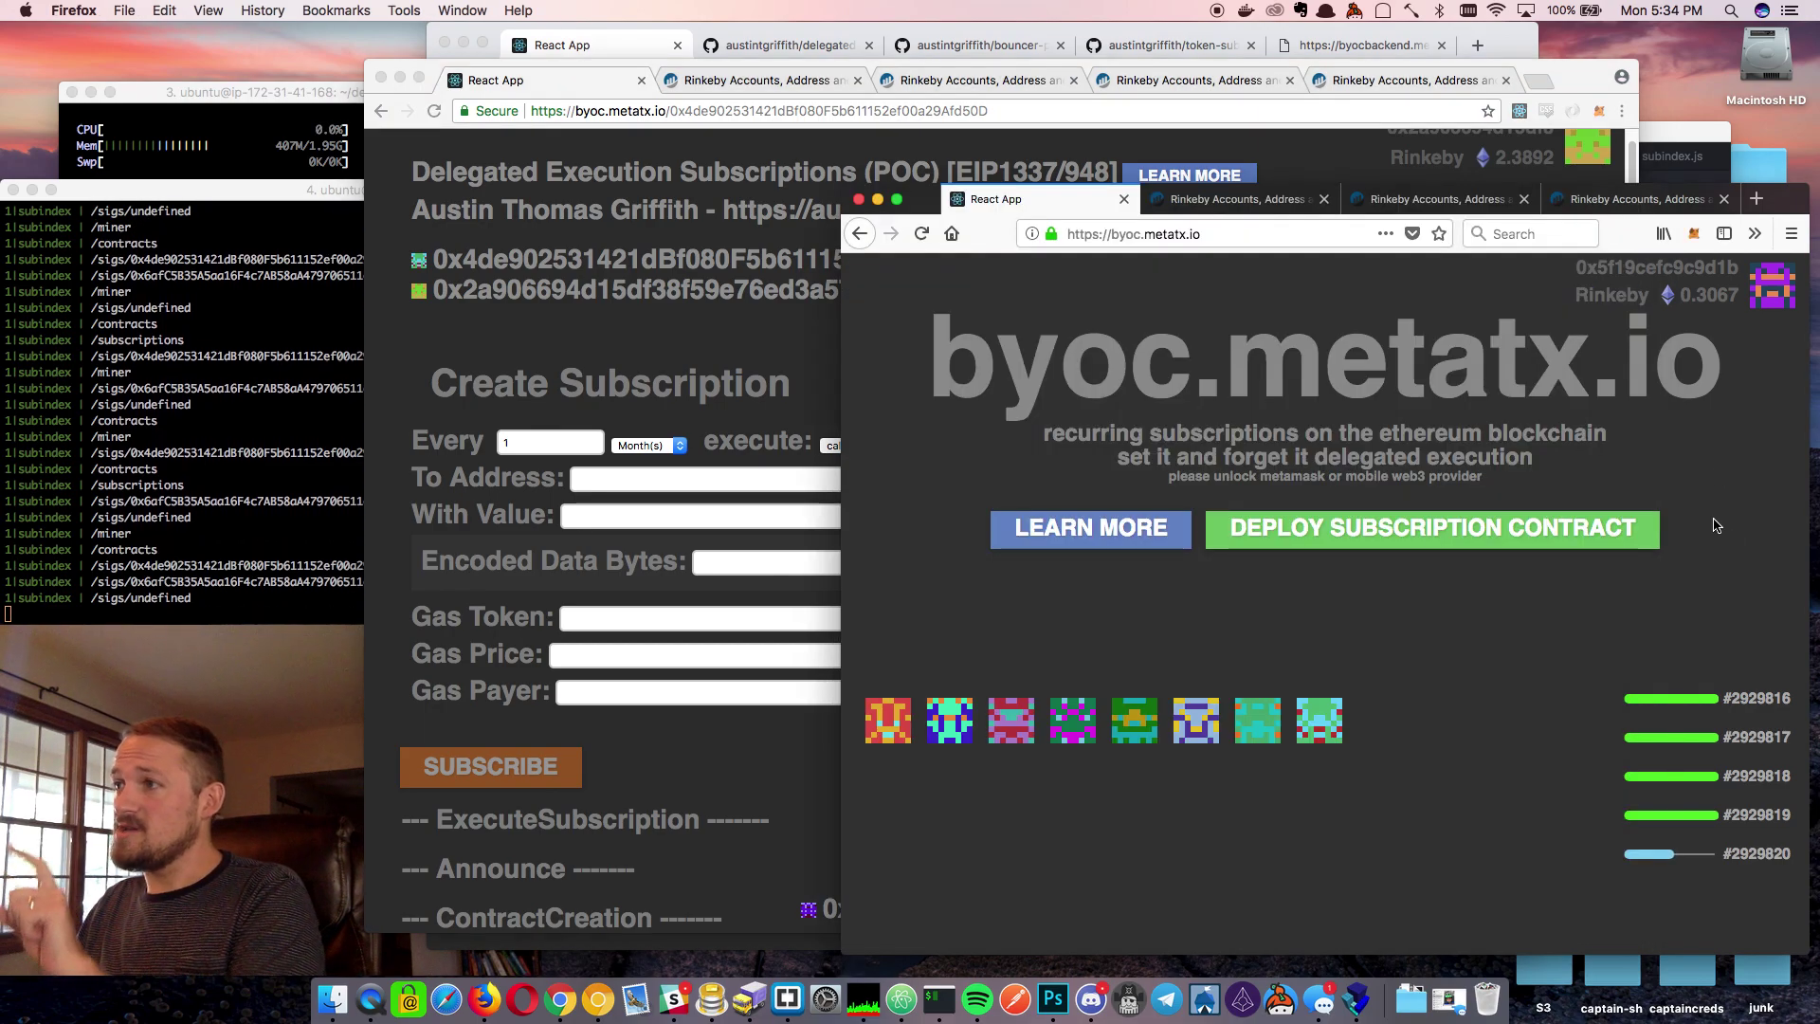
click(740, 370)
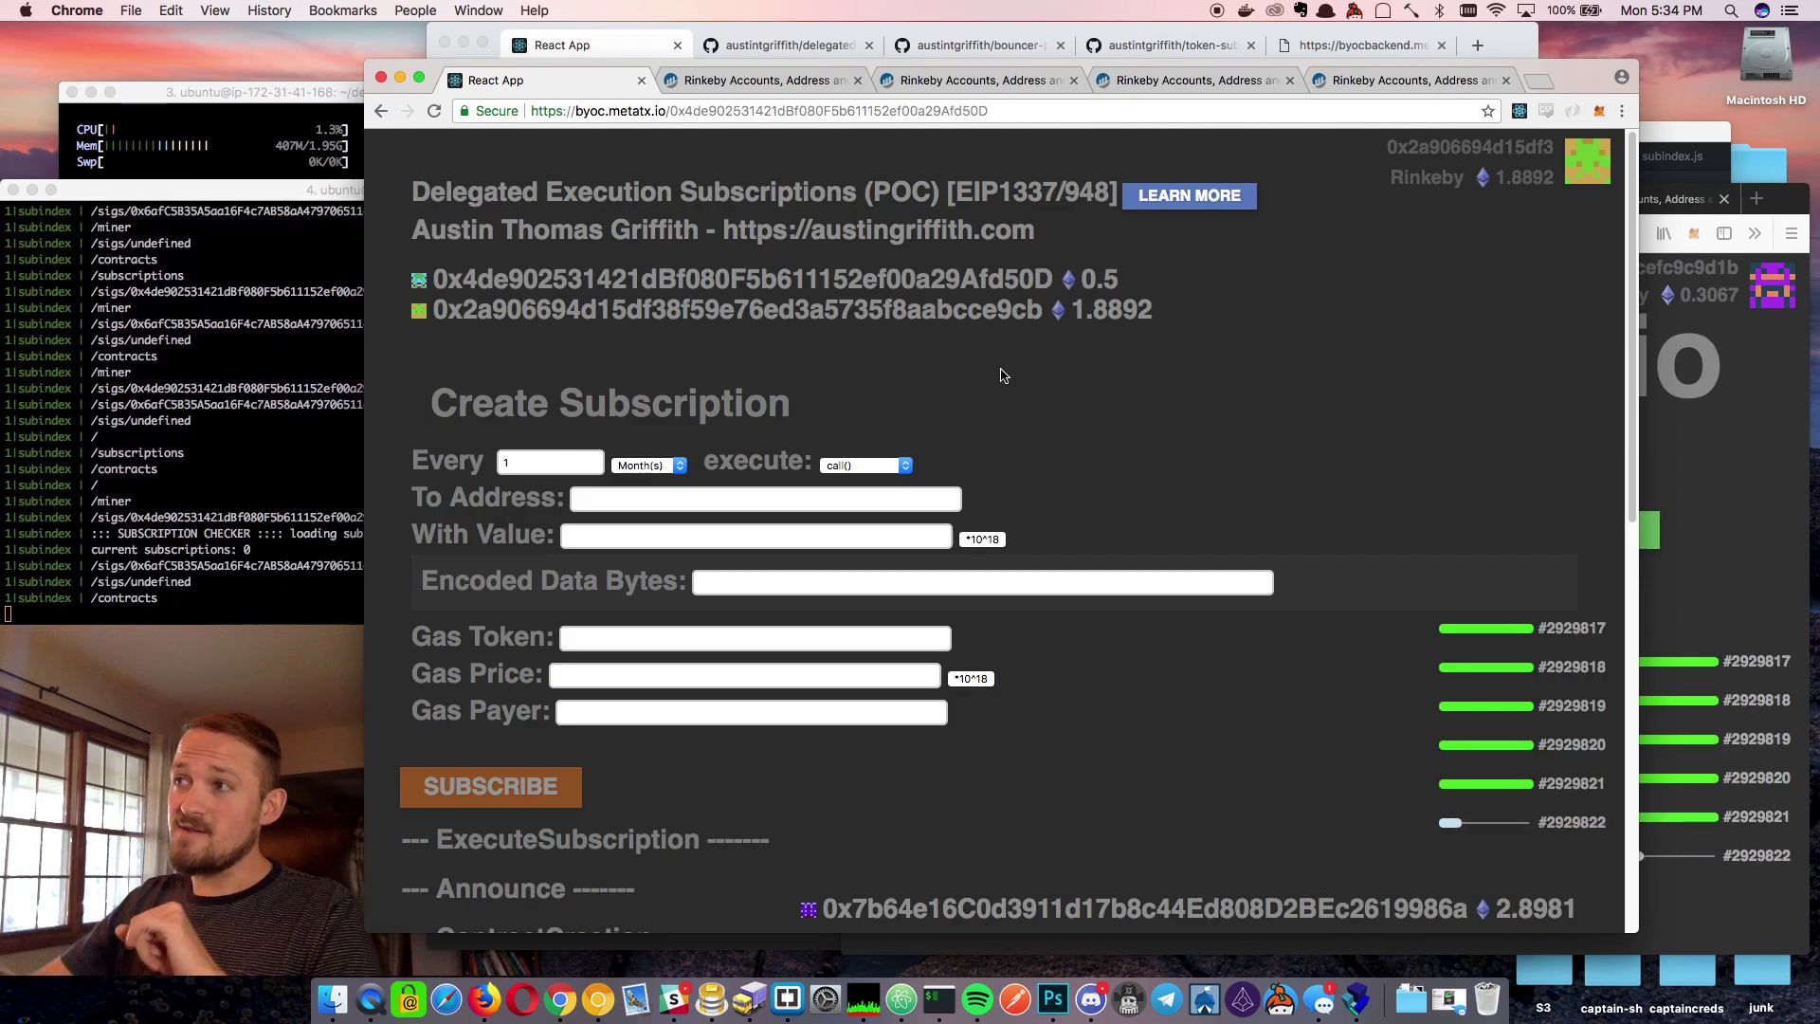
scroll(1081, 401, down, 1)
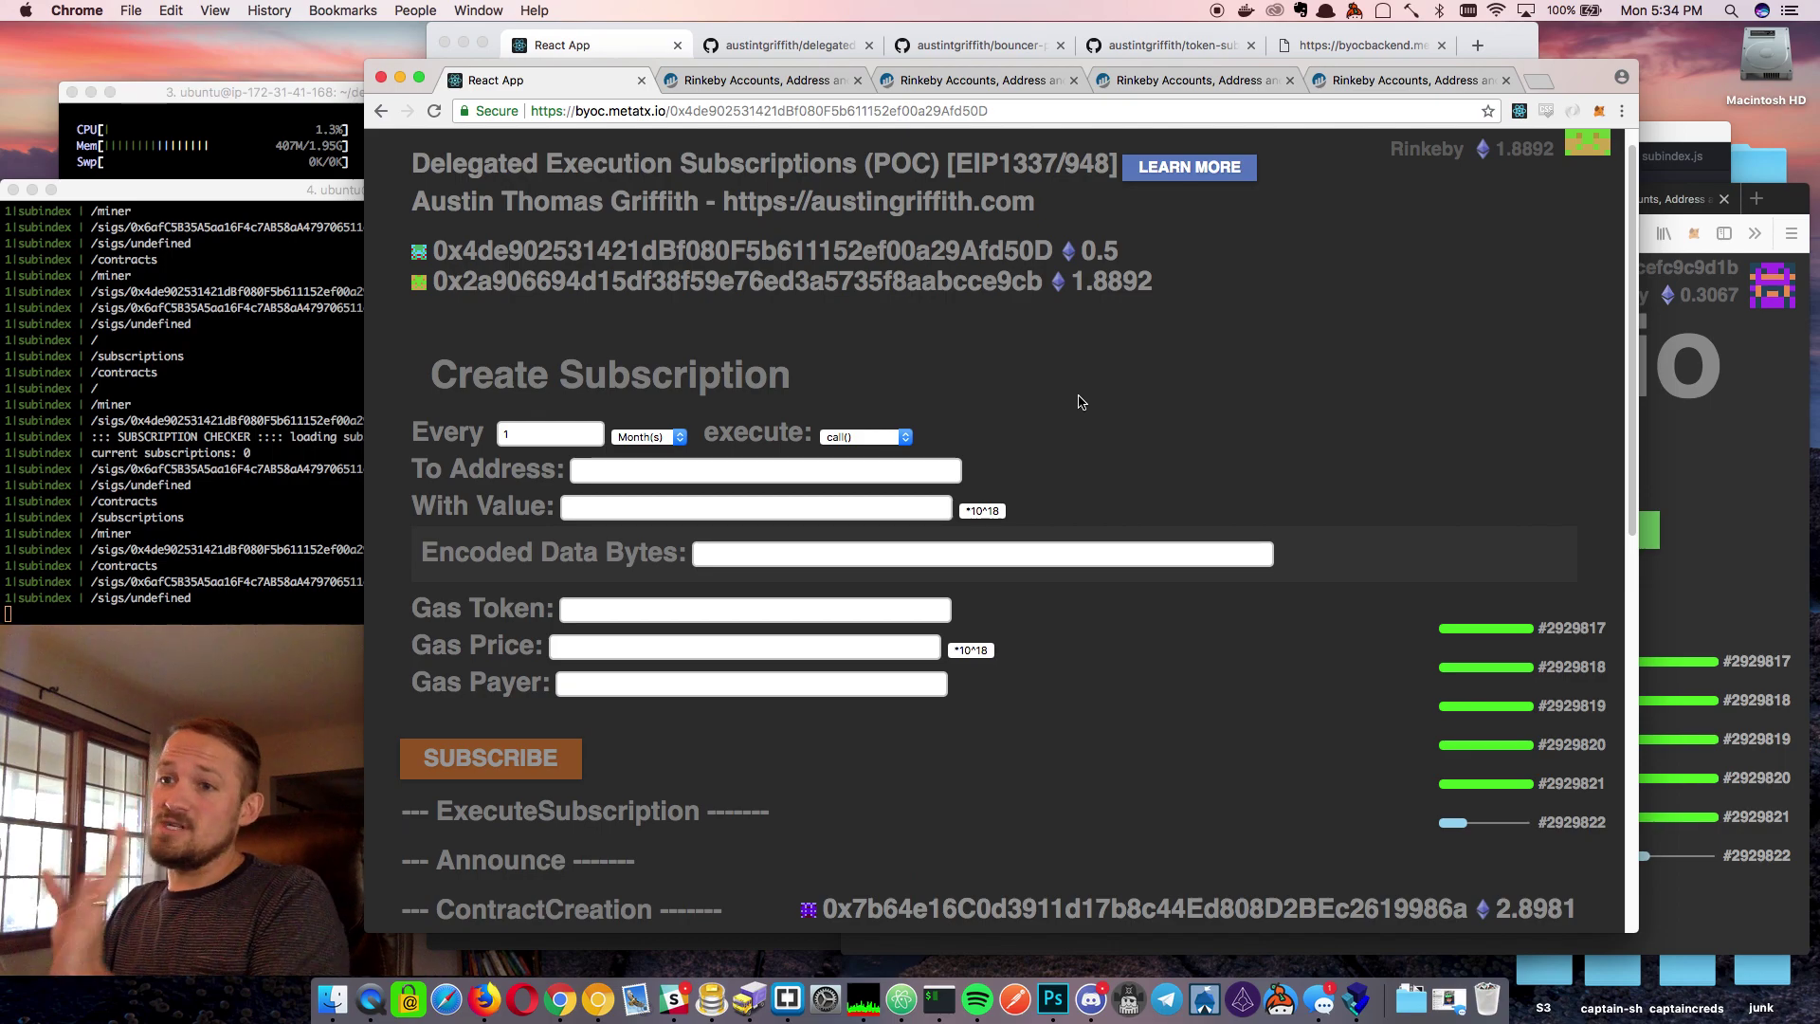
scroll(1122, 446, down, 5)
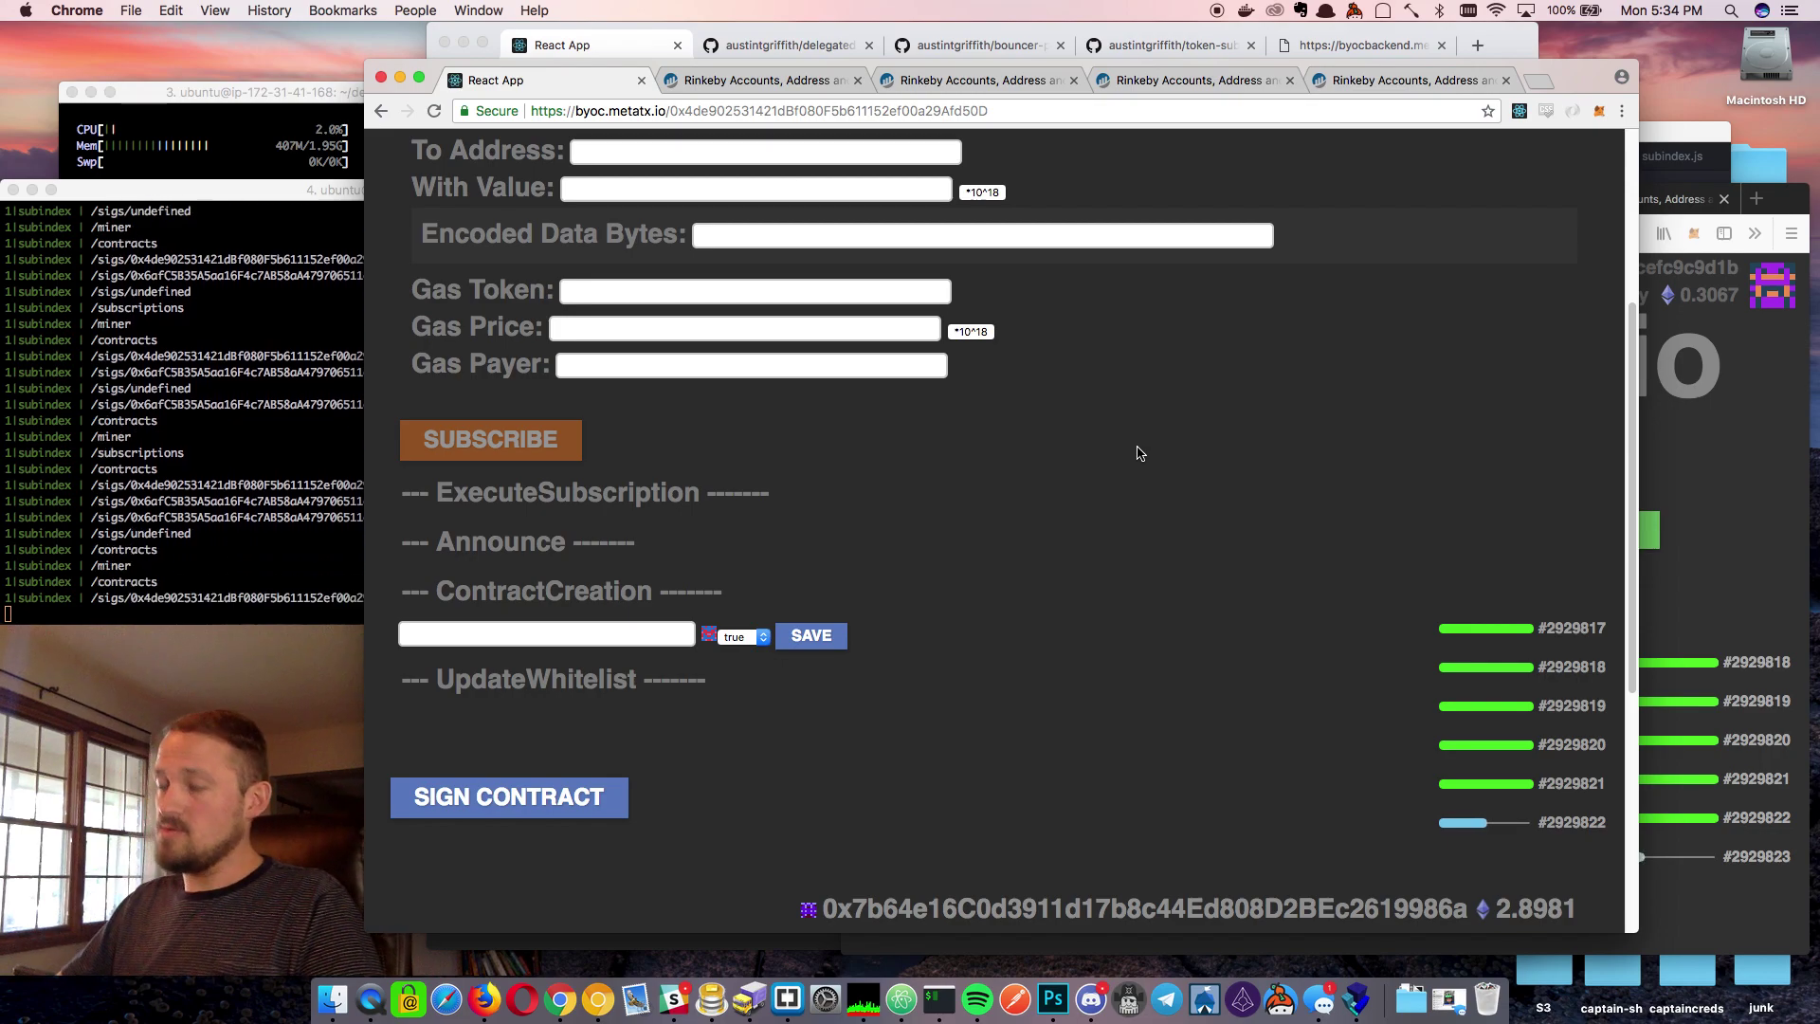
scroll(1139, 453, up, 5)
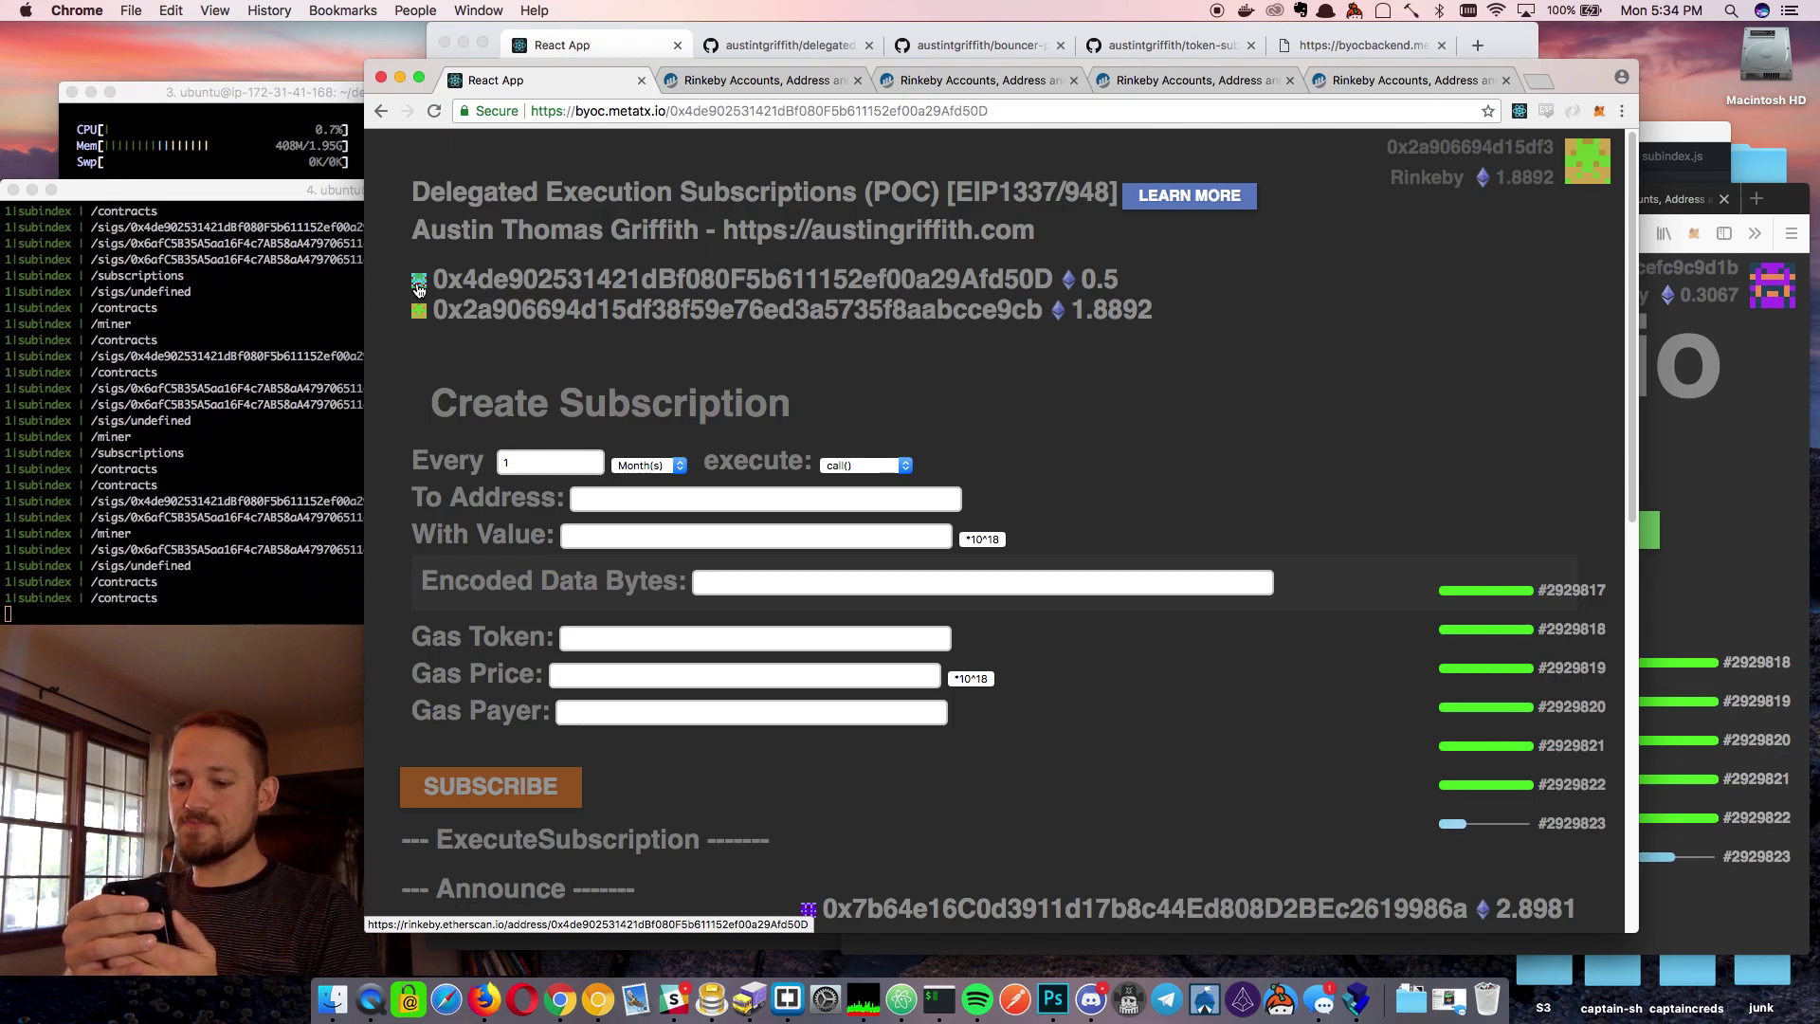
Open contract 0x4de902531421dBf080F5b611152ef00a29Afd50D in Firefox and scroll both windows to SIGN CONTRACT
key(super+Tab)
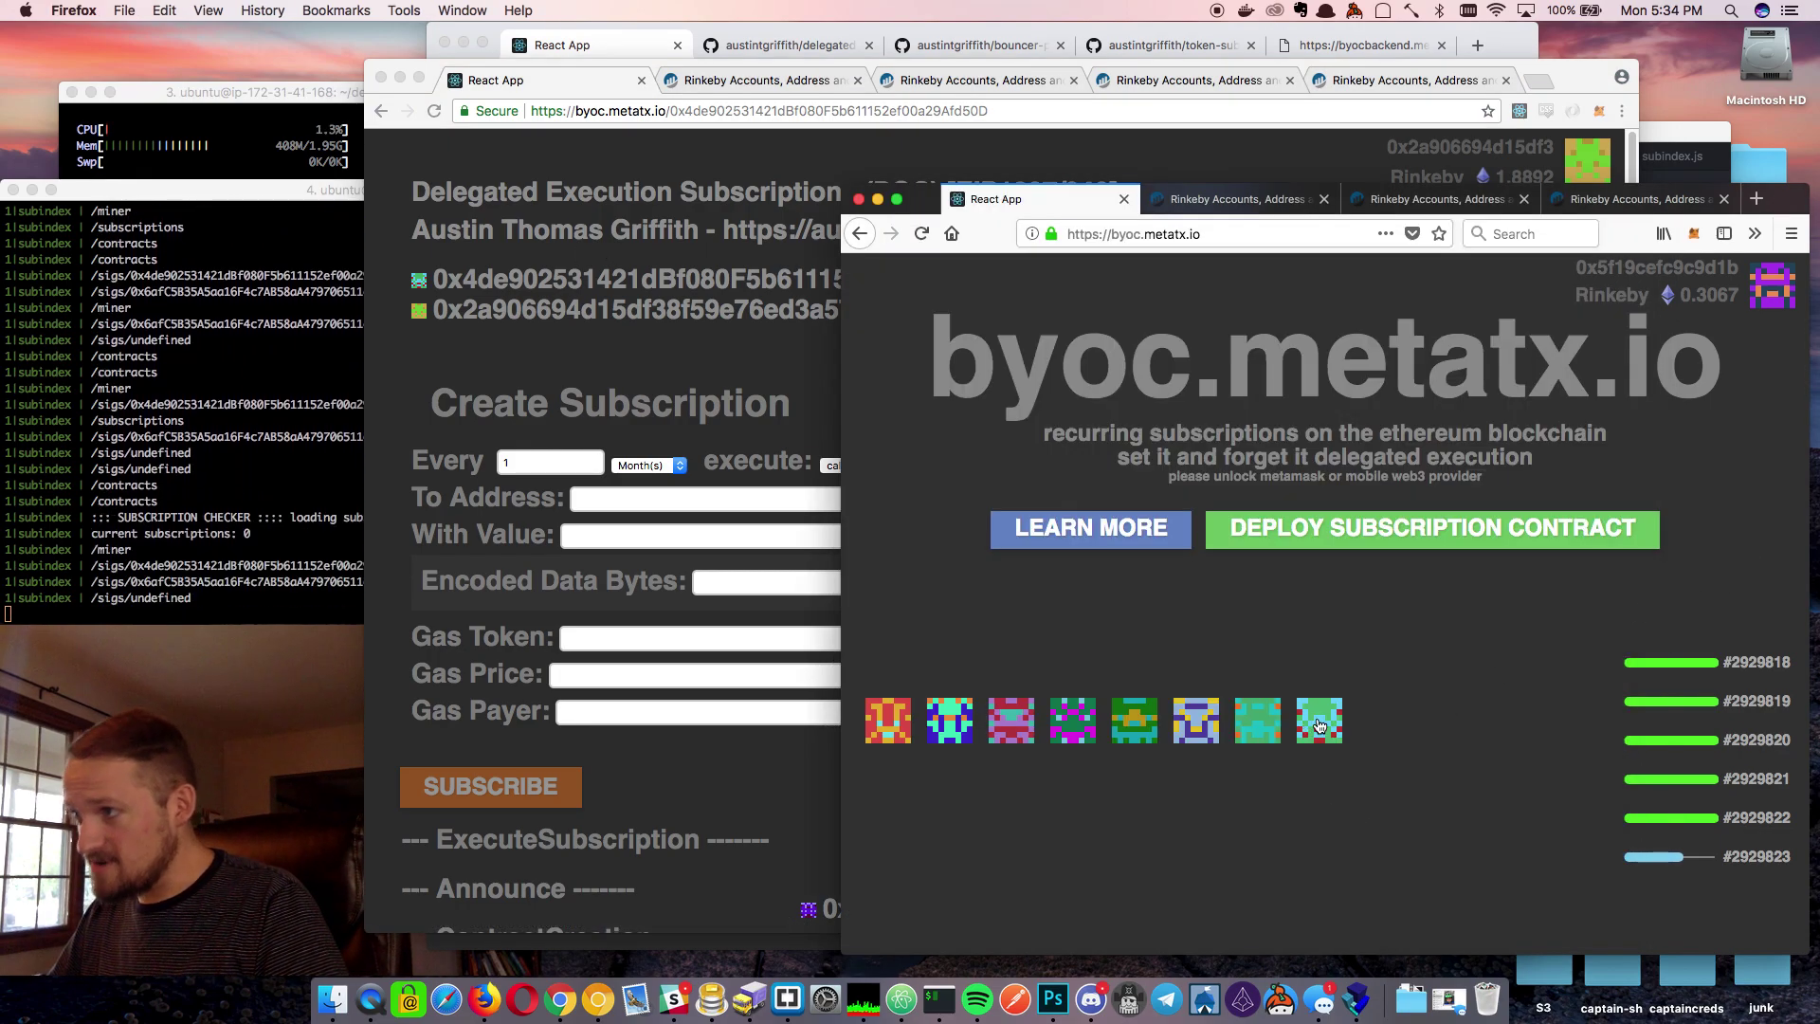
click(1320, 725)
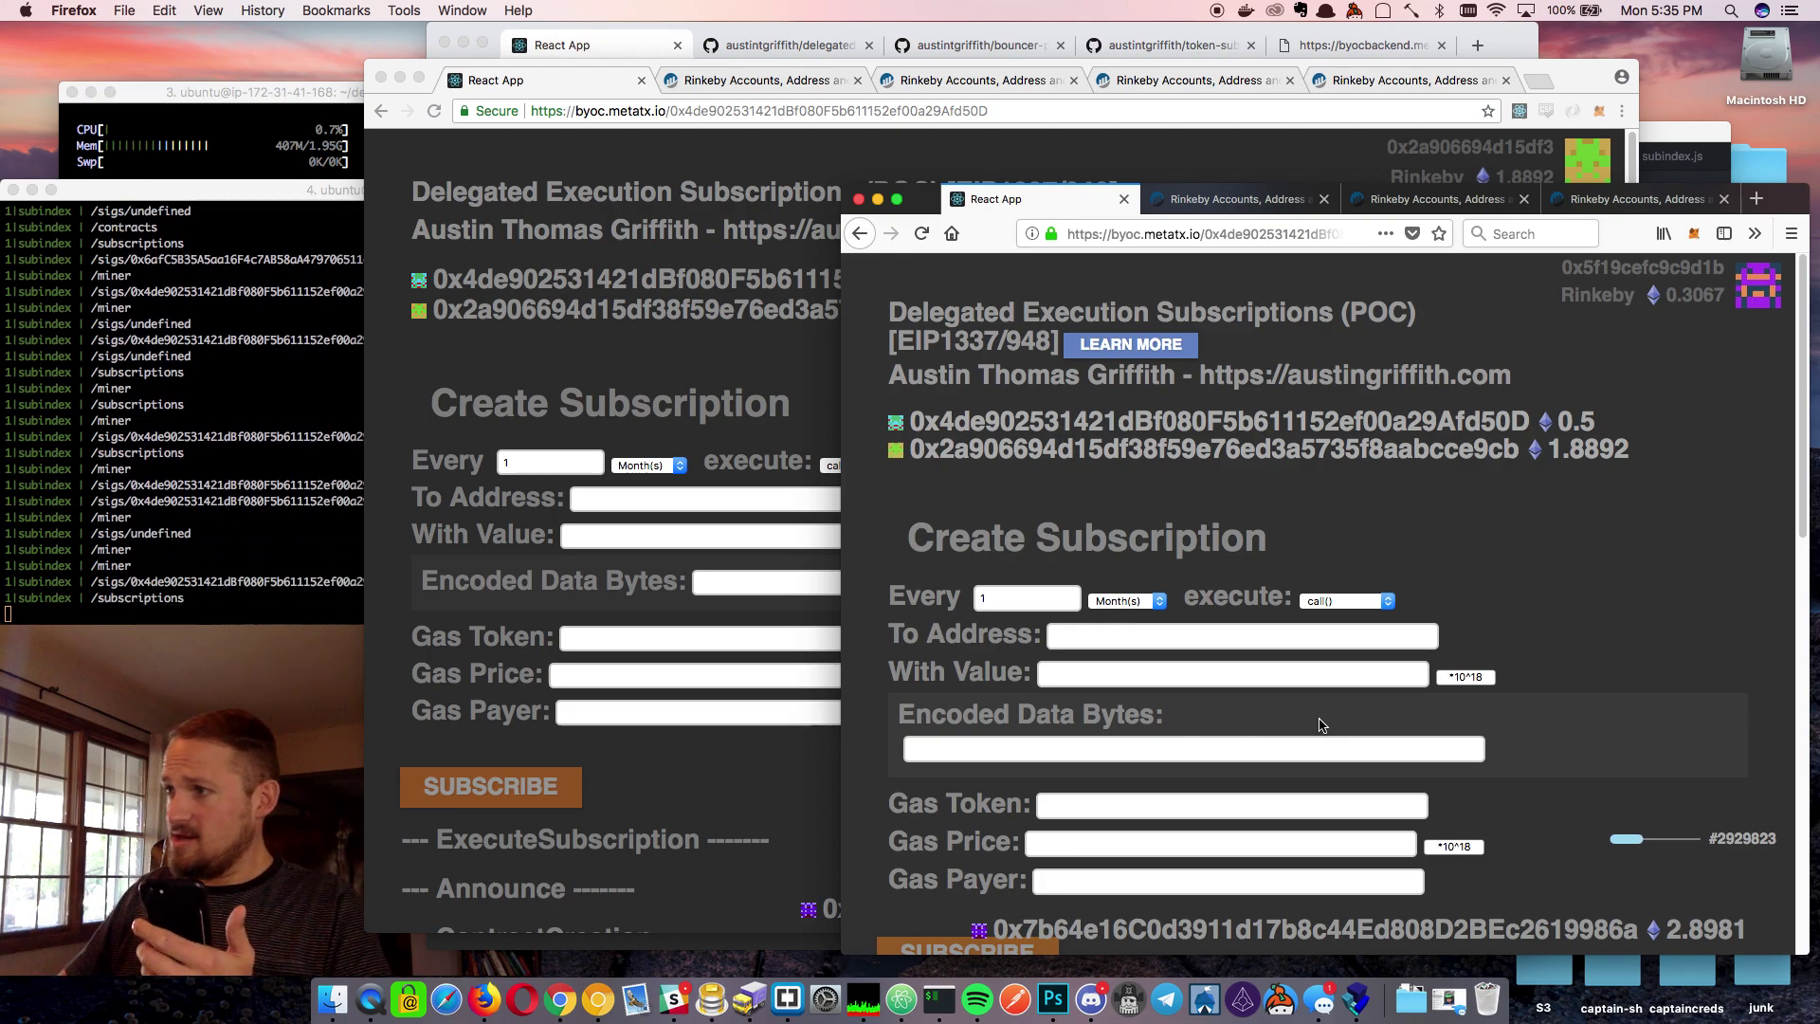
scroll(1401, 715, down, 10)
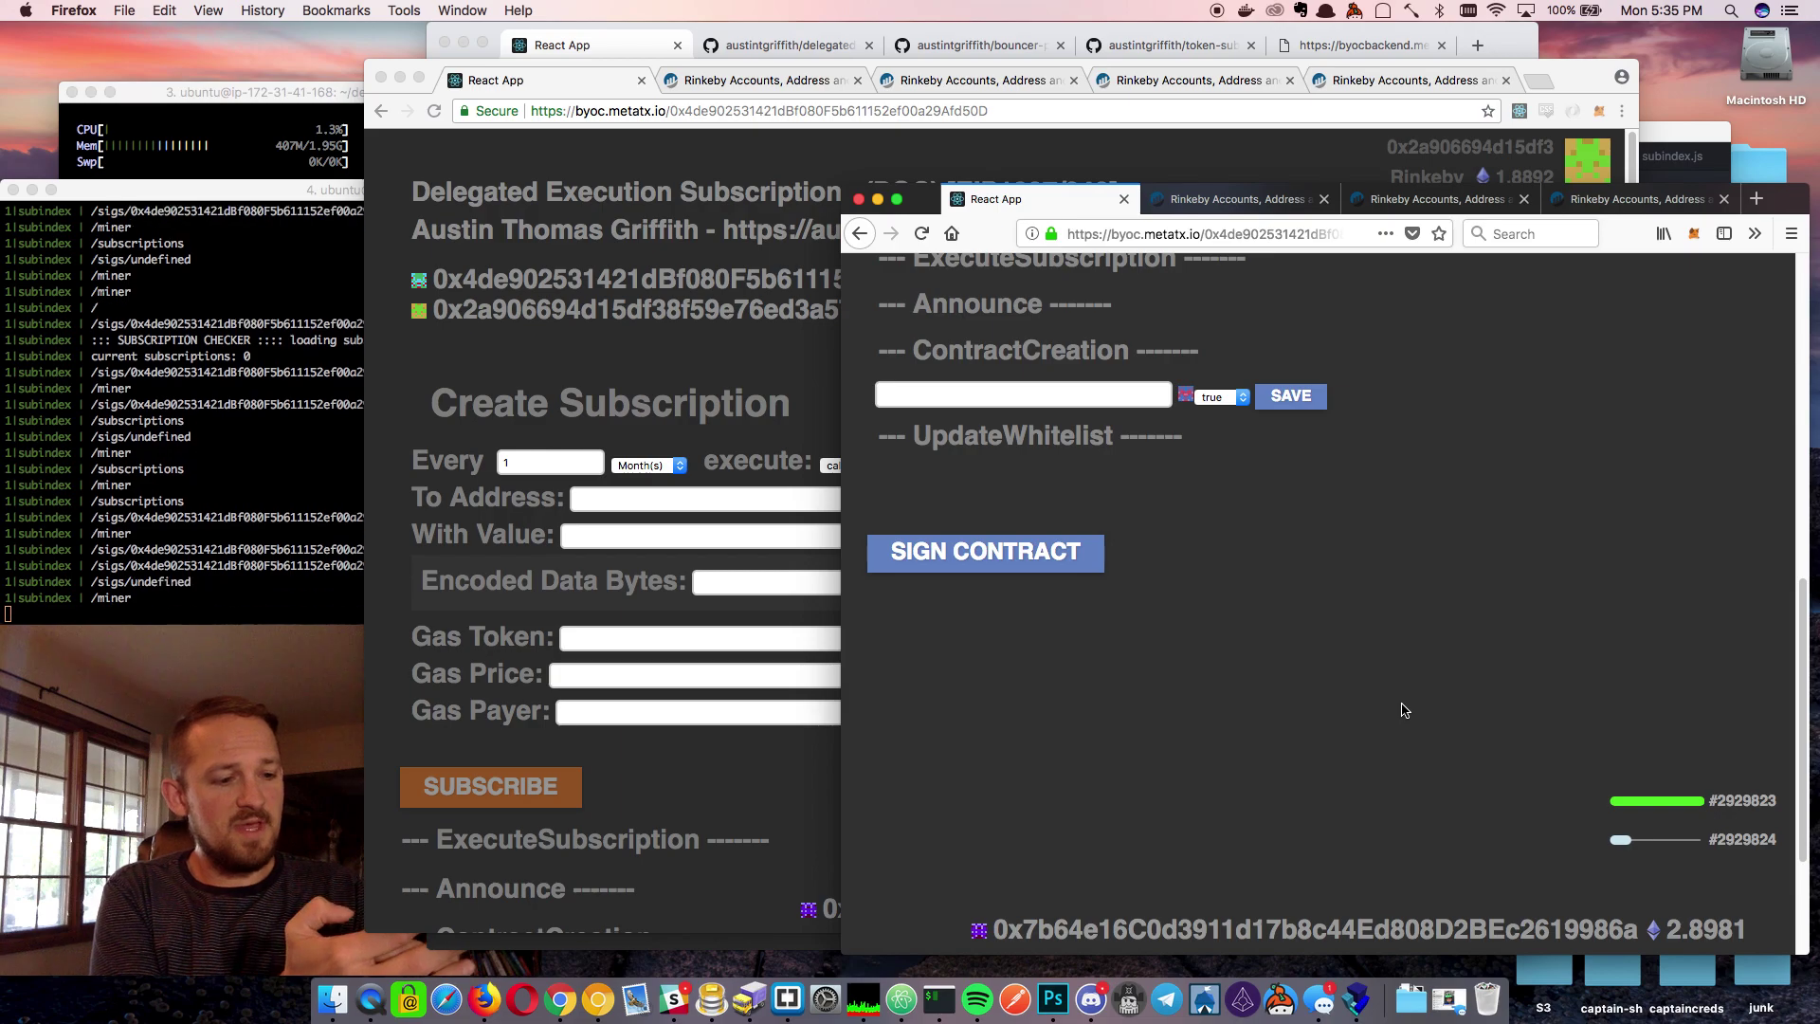
click(731, 800)
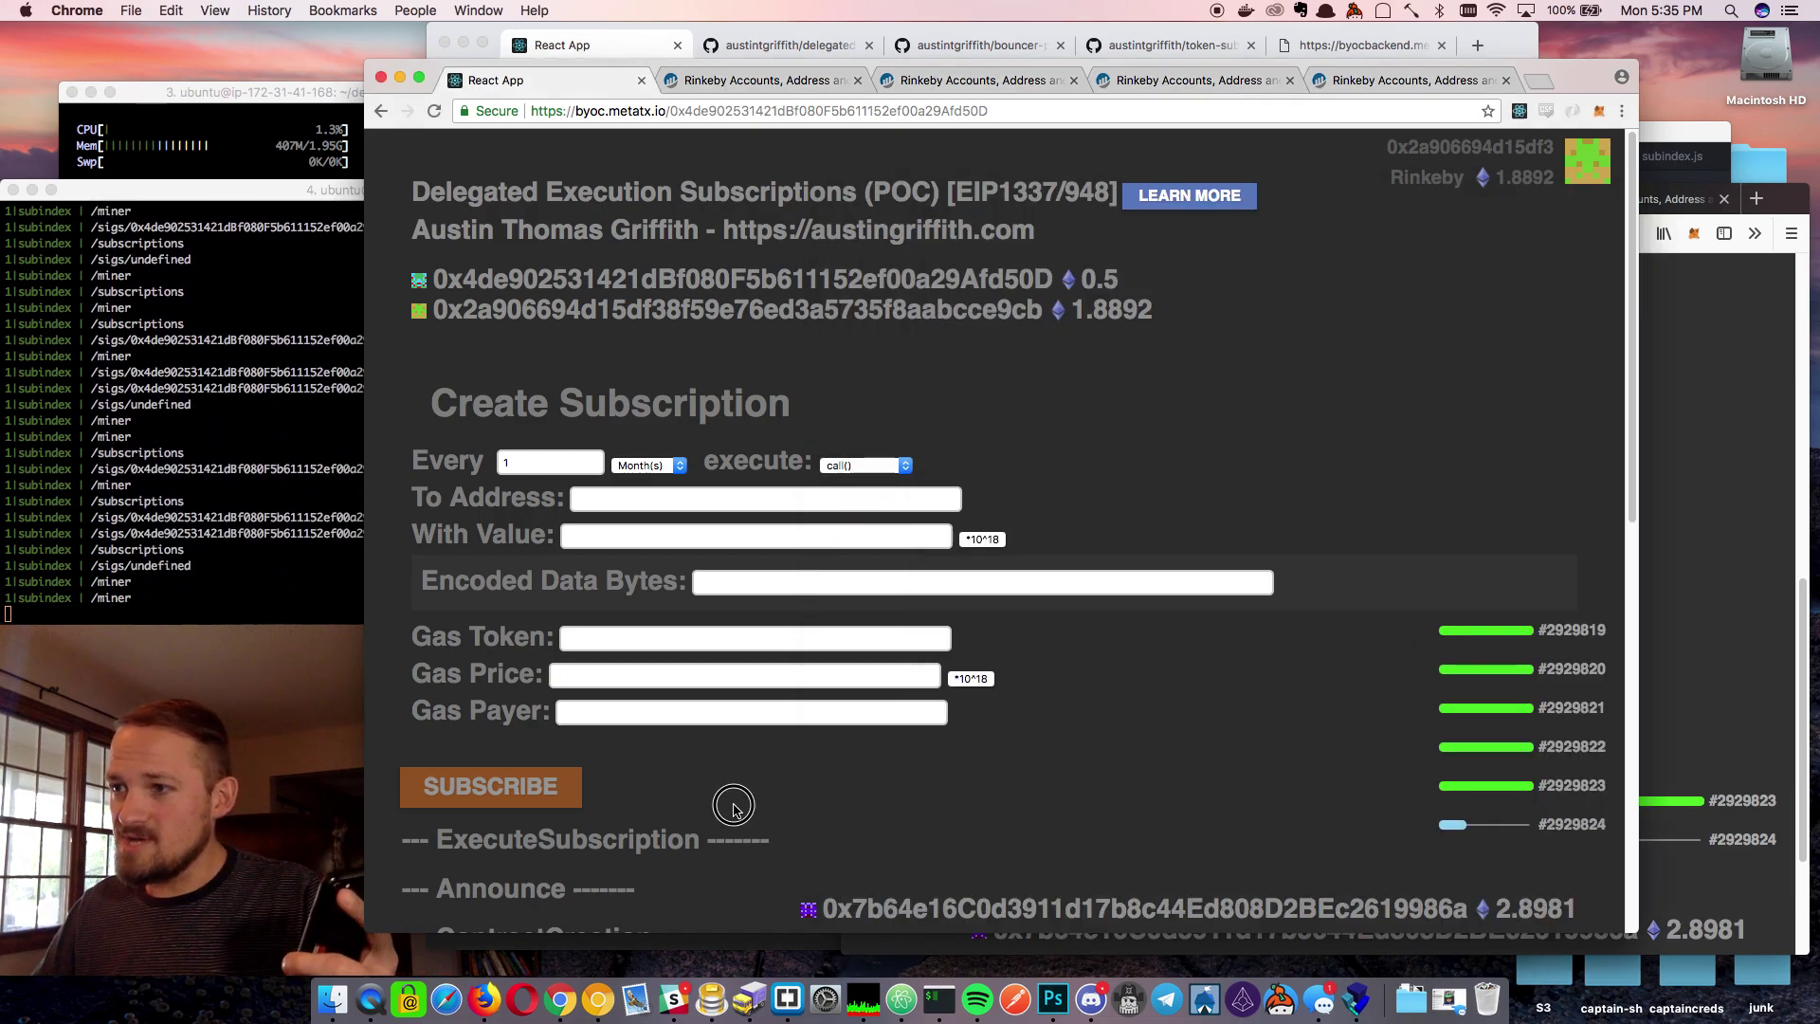
scroll(736, 811, down, 6)
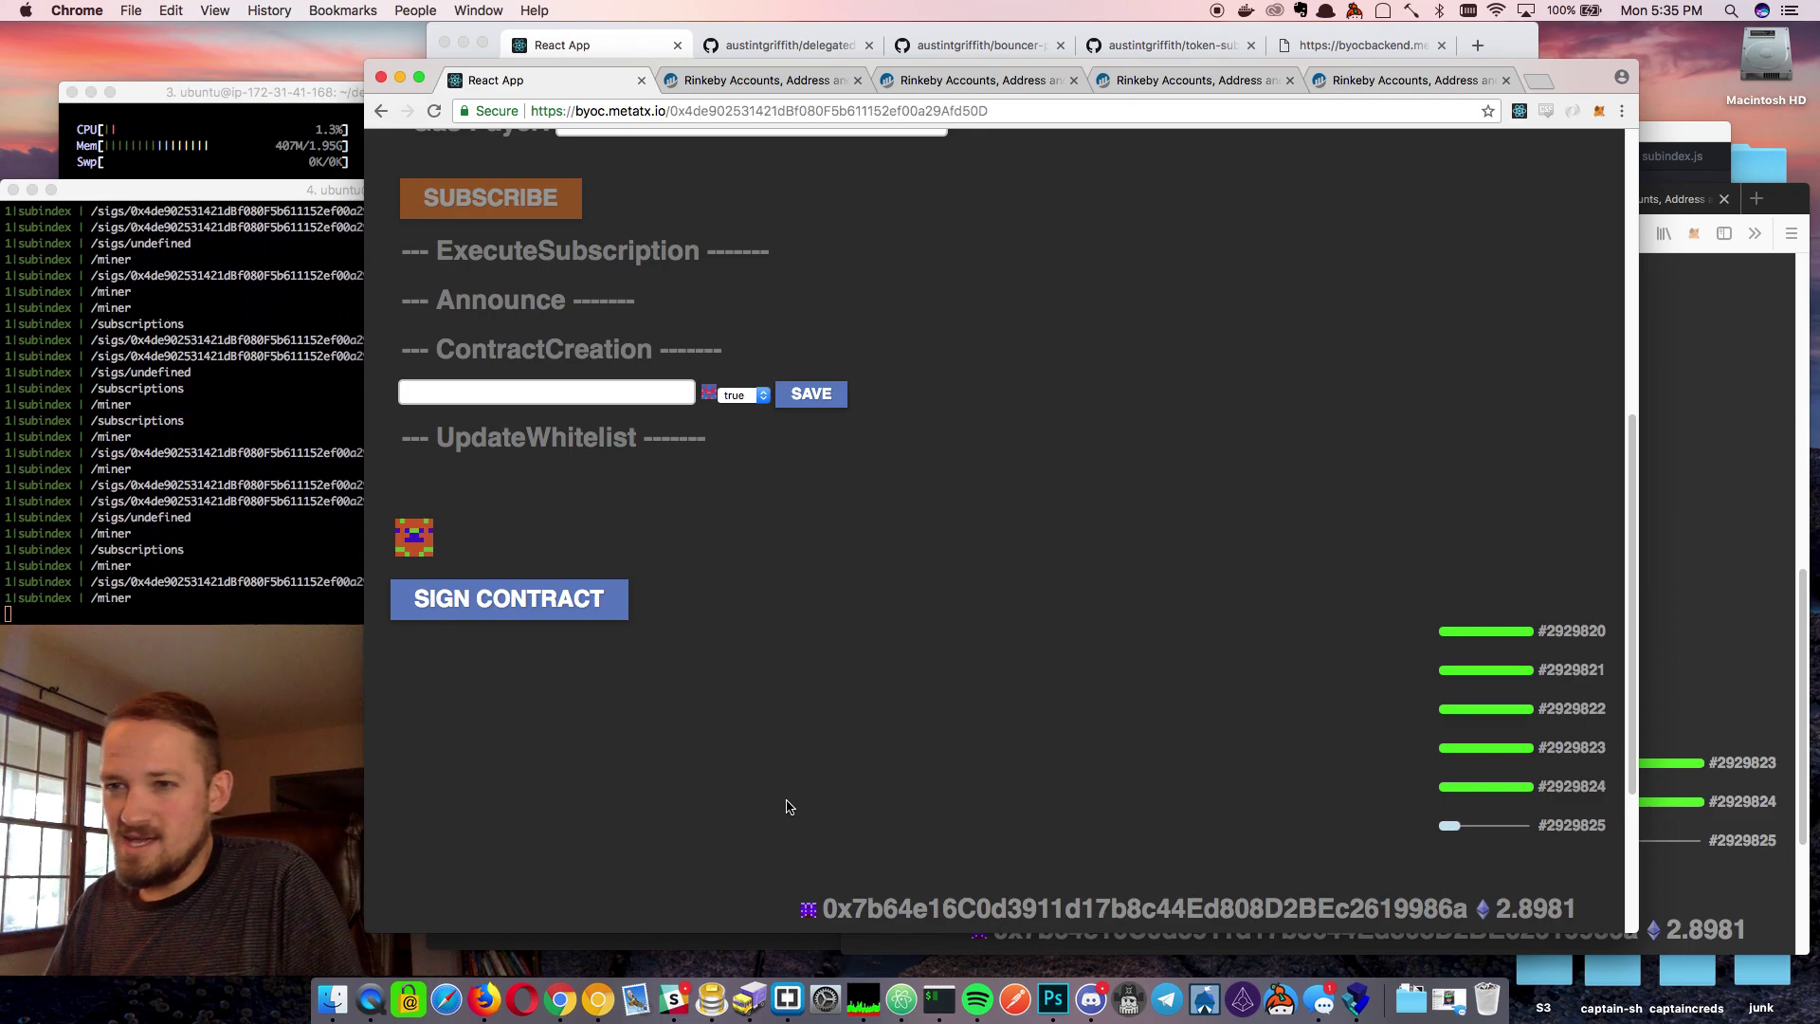
Sign the contract from the Firefox account, approve in MetaMask, then return to Chrome
click(1697, 642)
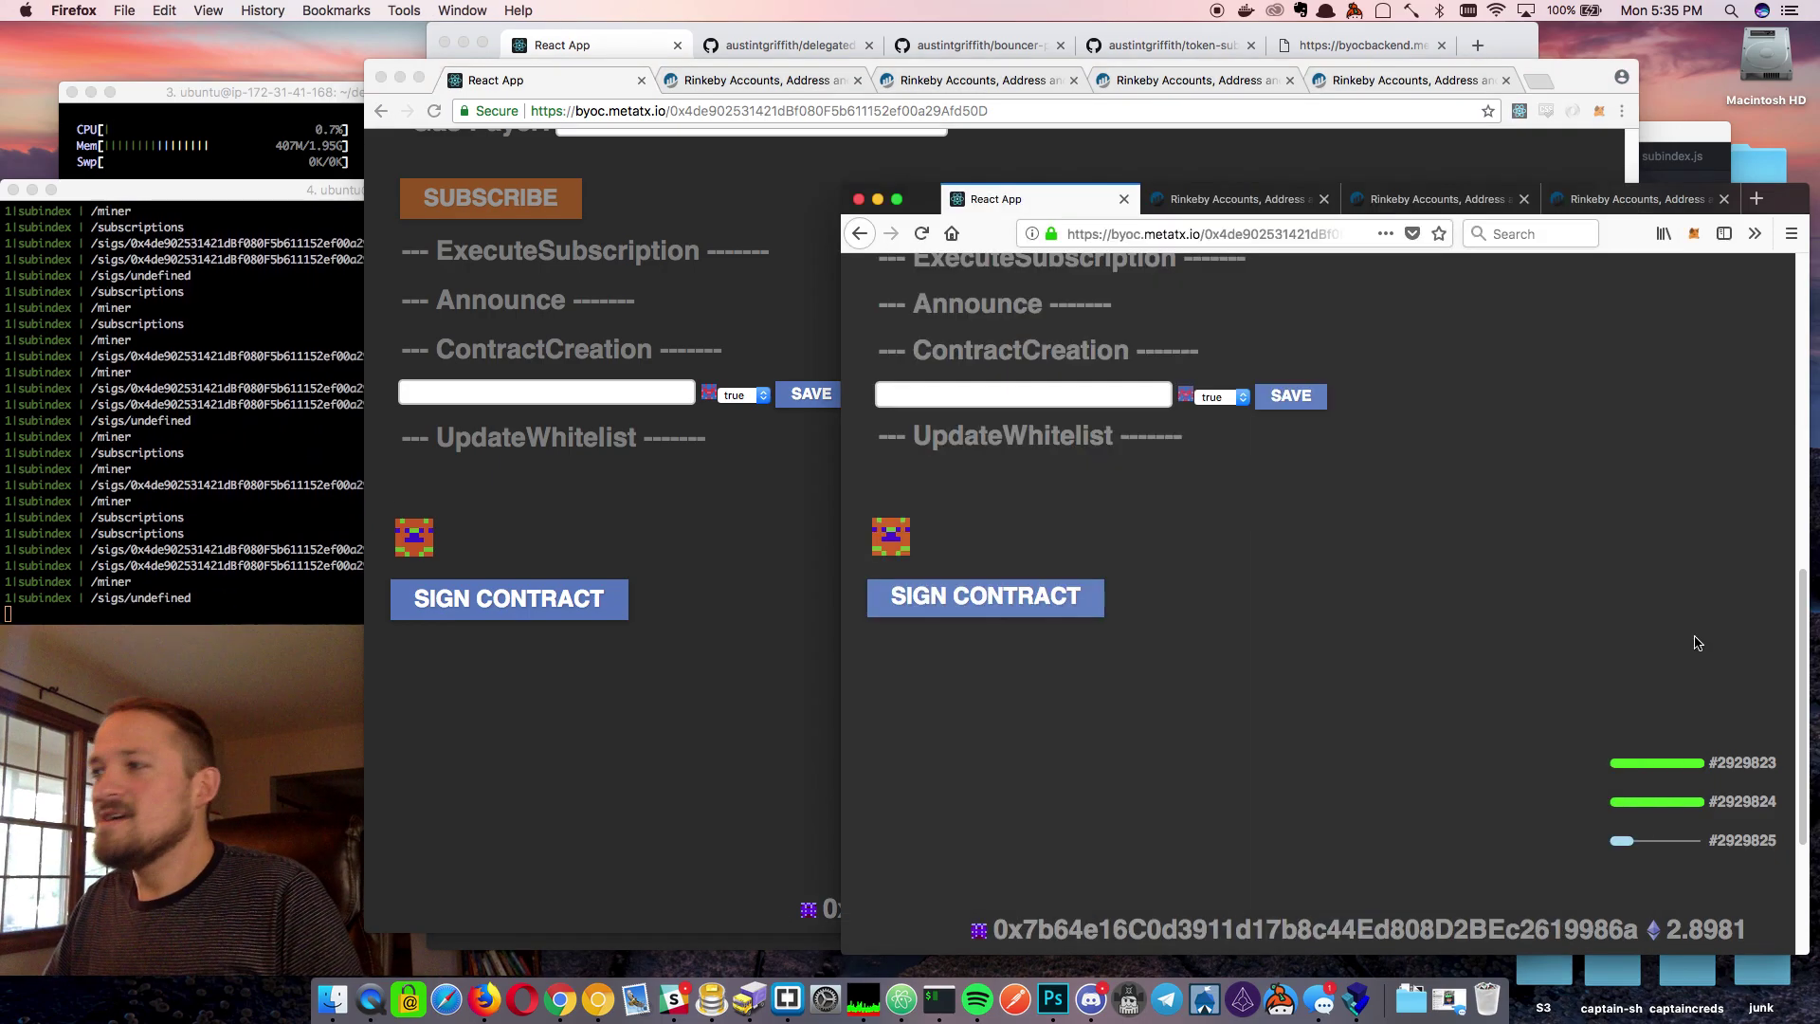
click(942, 599)
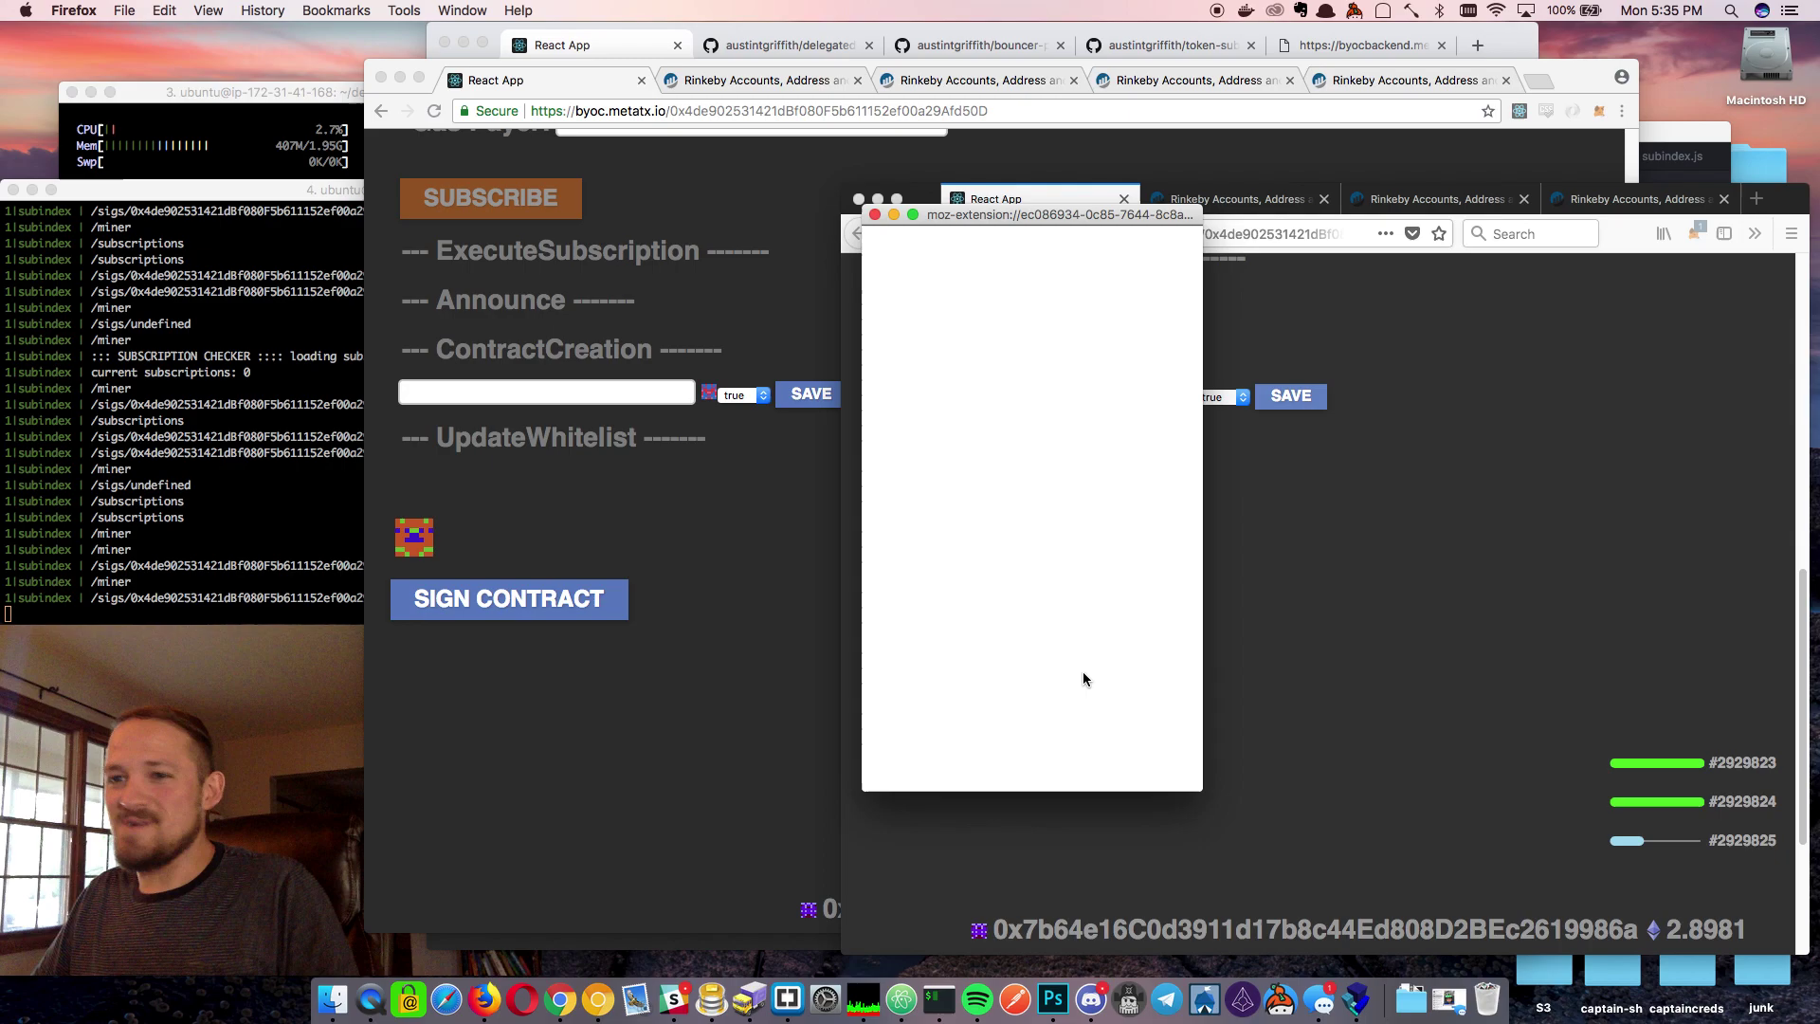
click(1100, 753)
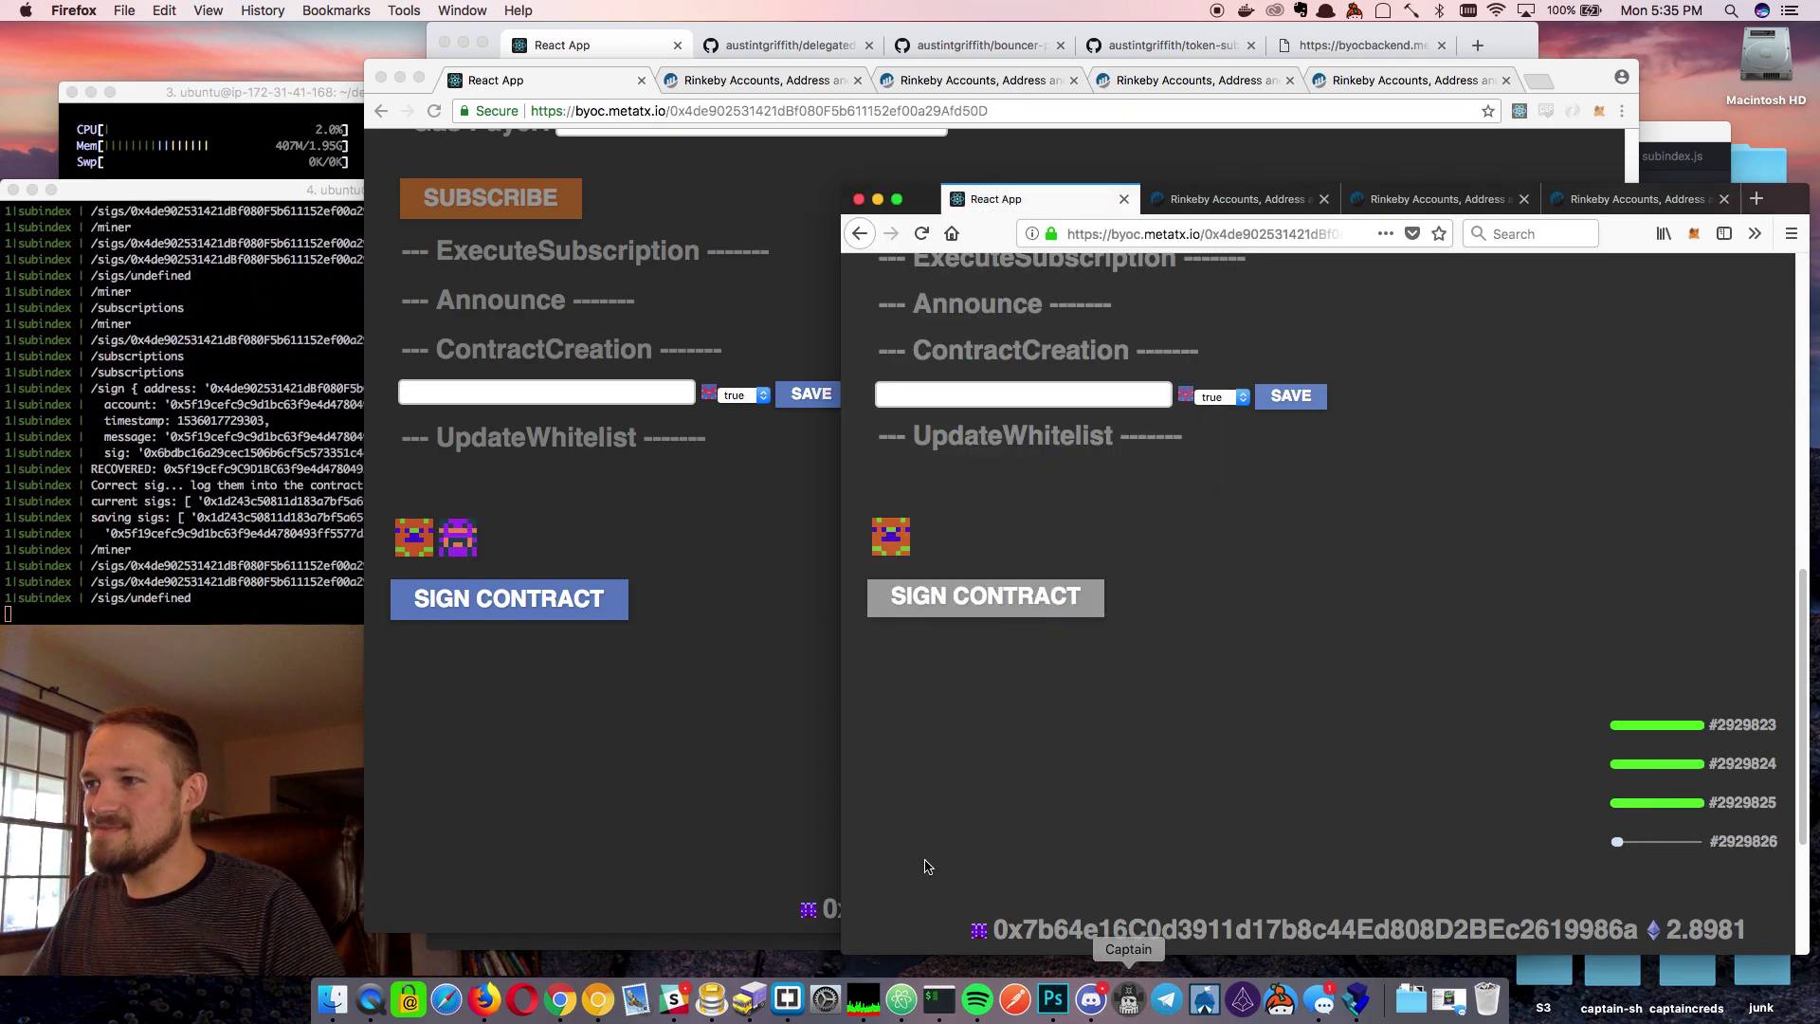
click(669, 522)
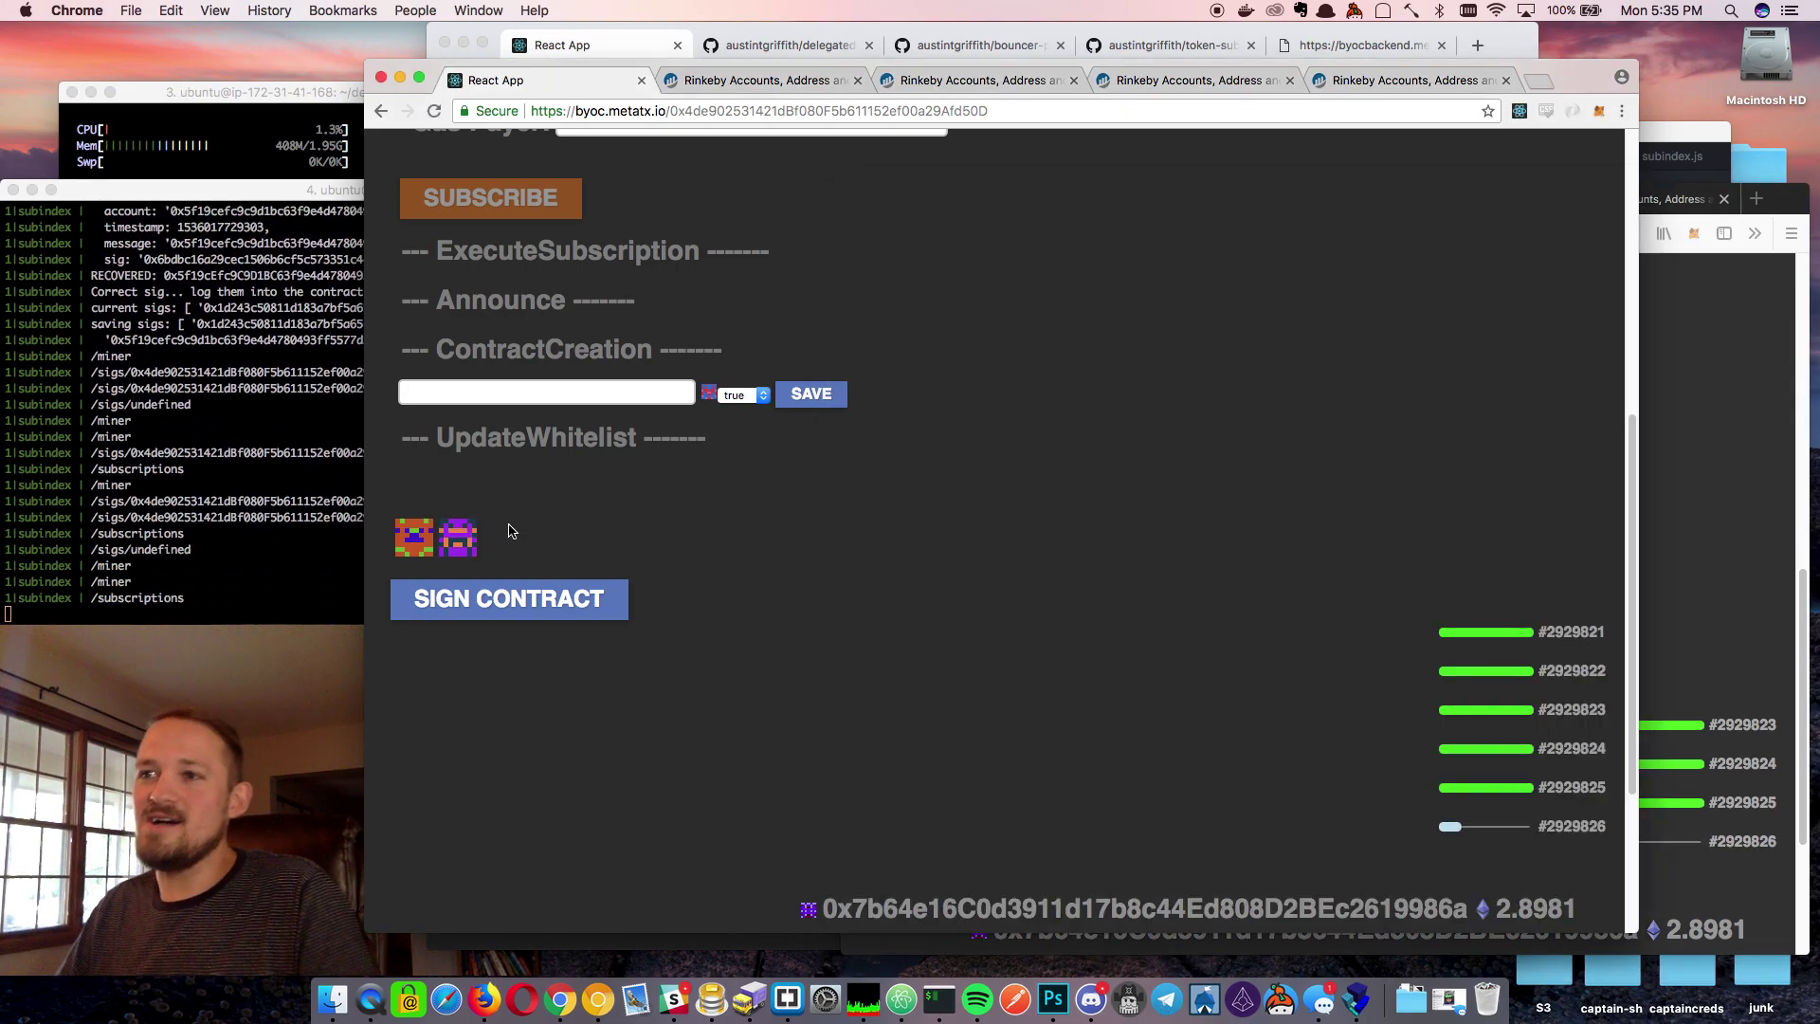
Whitelist the purple signer for contract creation with value true and confirm the transaction
click(459, 541)
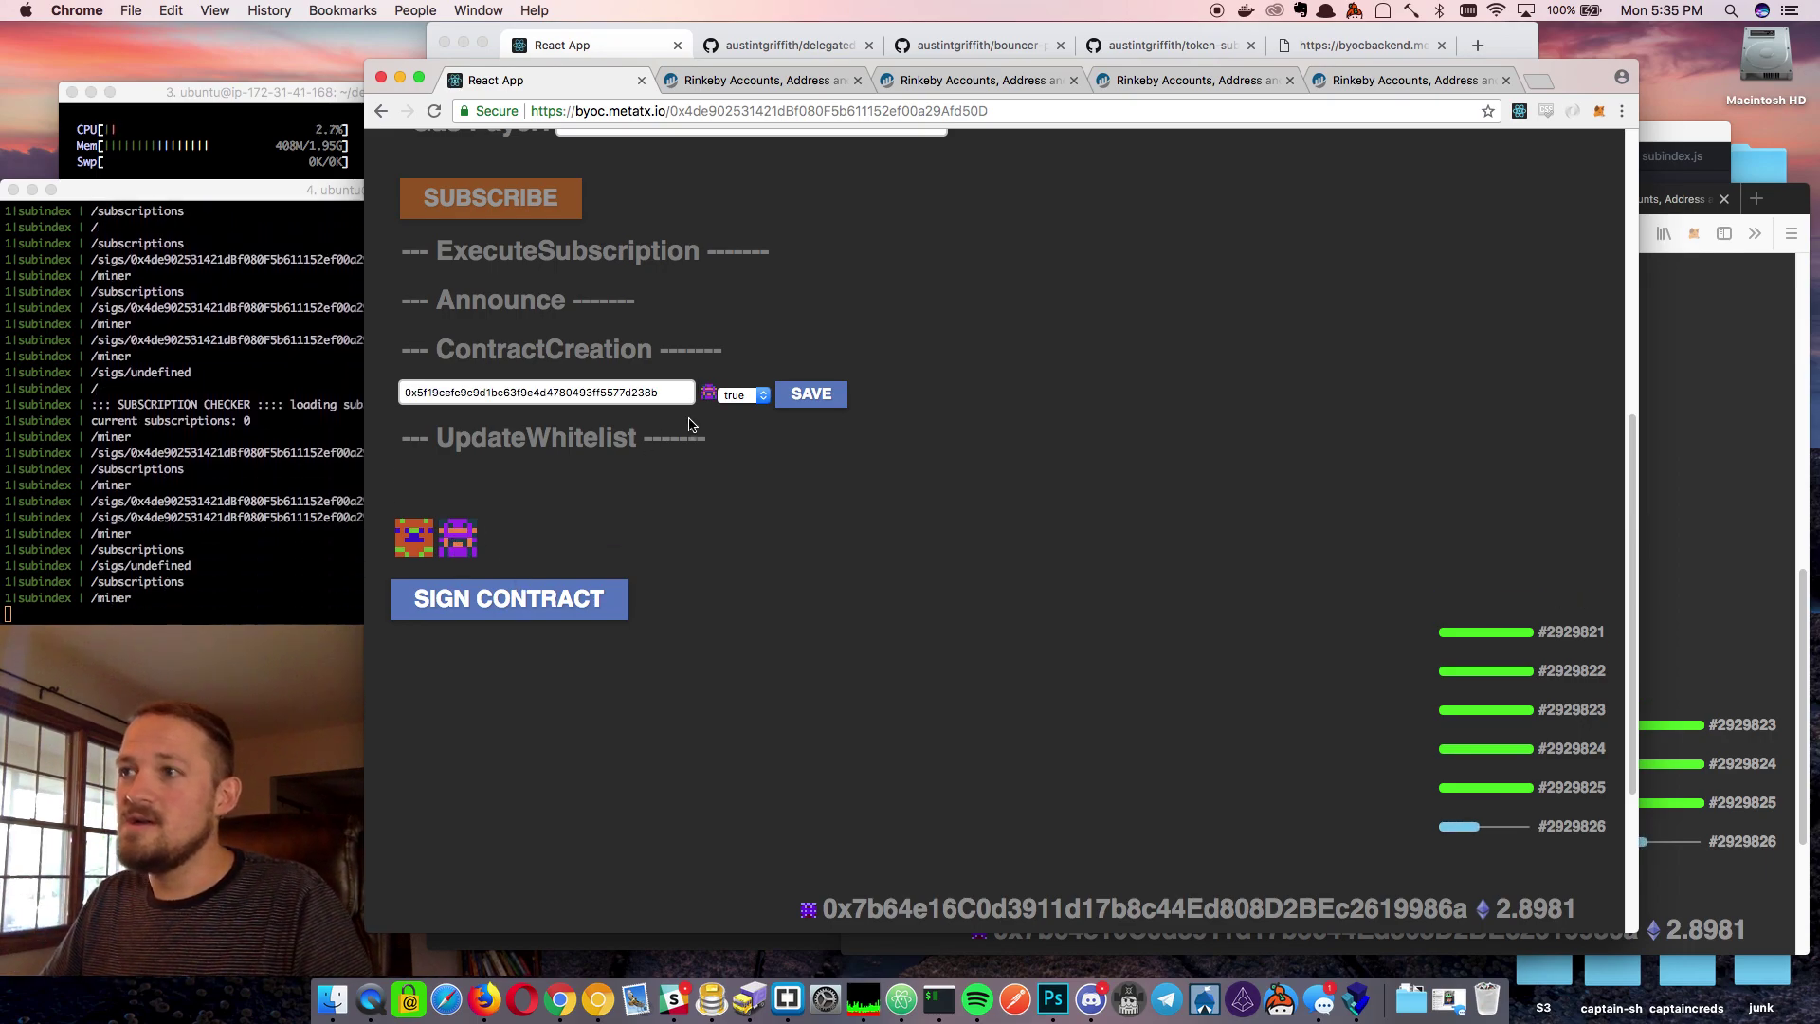
click(802, 400)
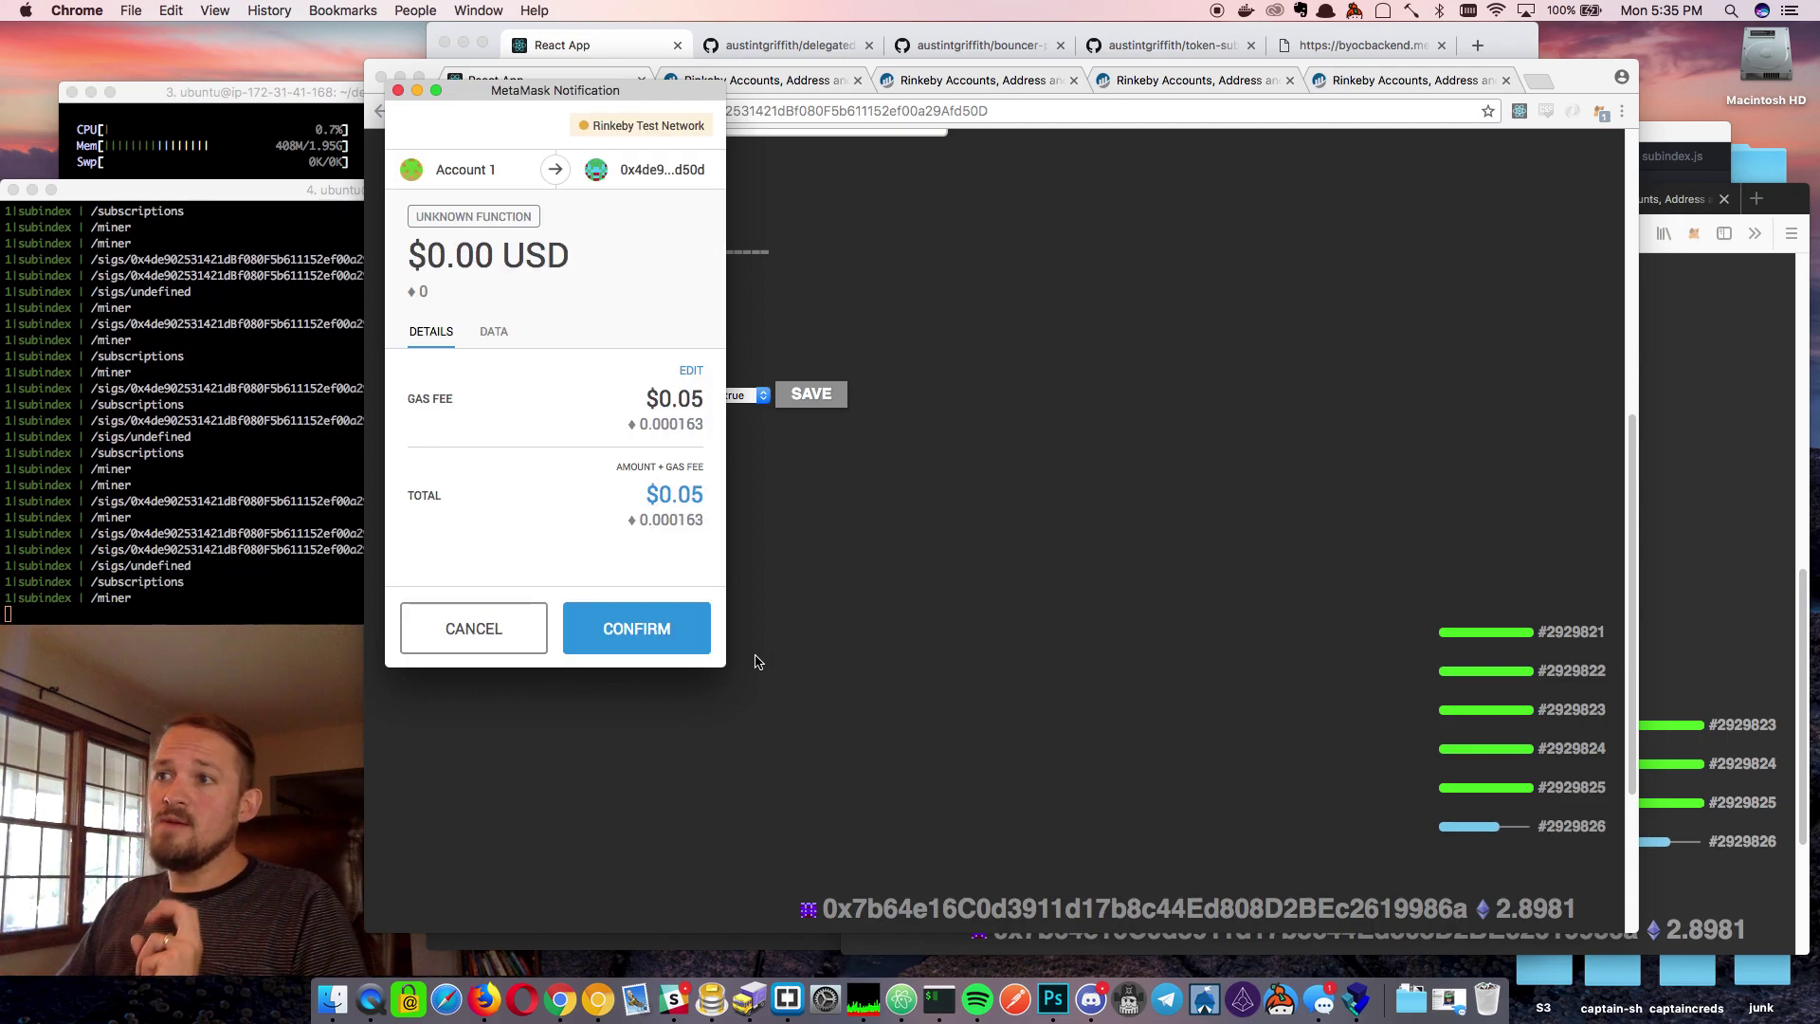
click(646, 633)
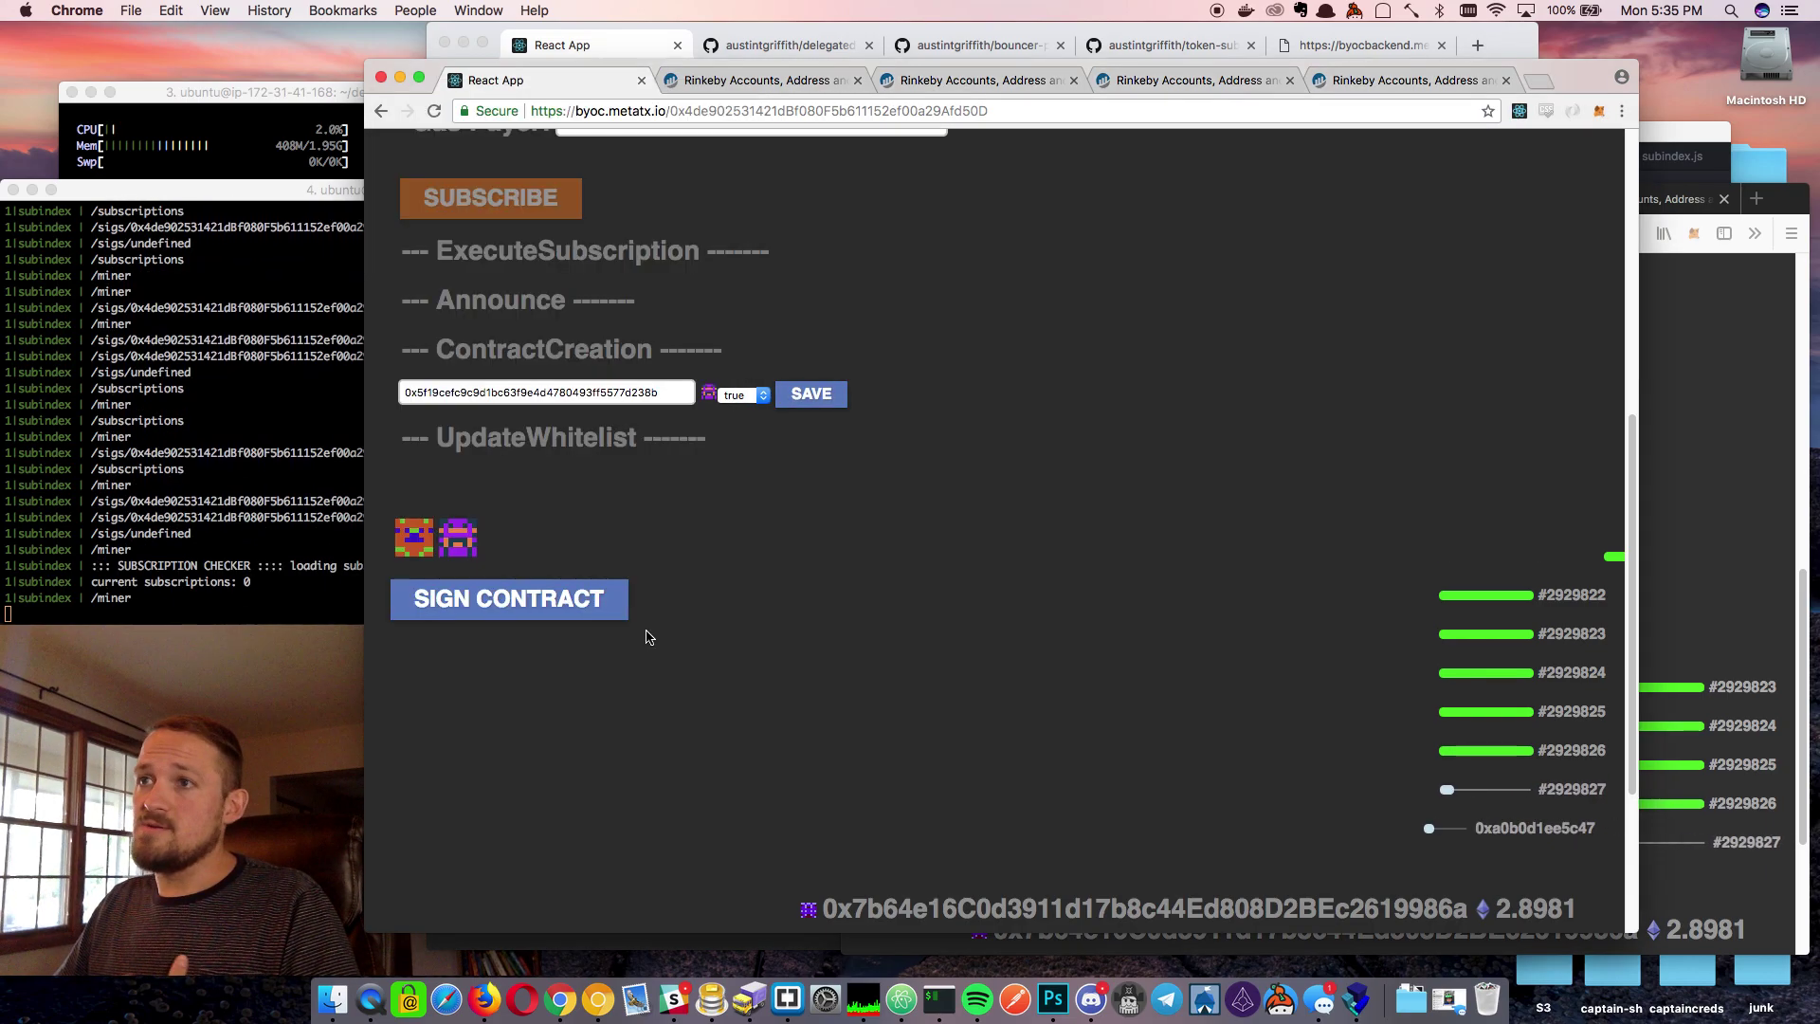
Whitelist the orange signer for contract creation with value true and confirm the transaction
click(414, 545)
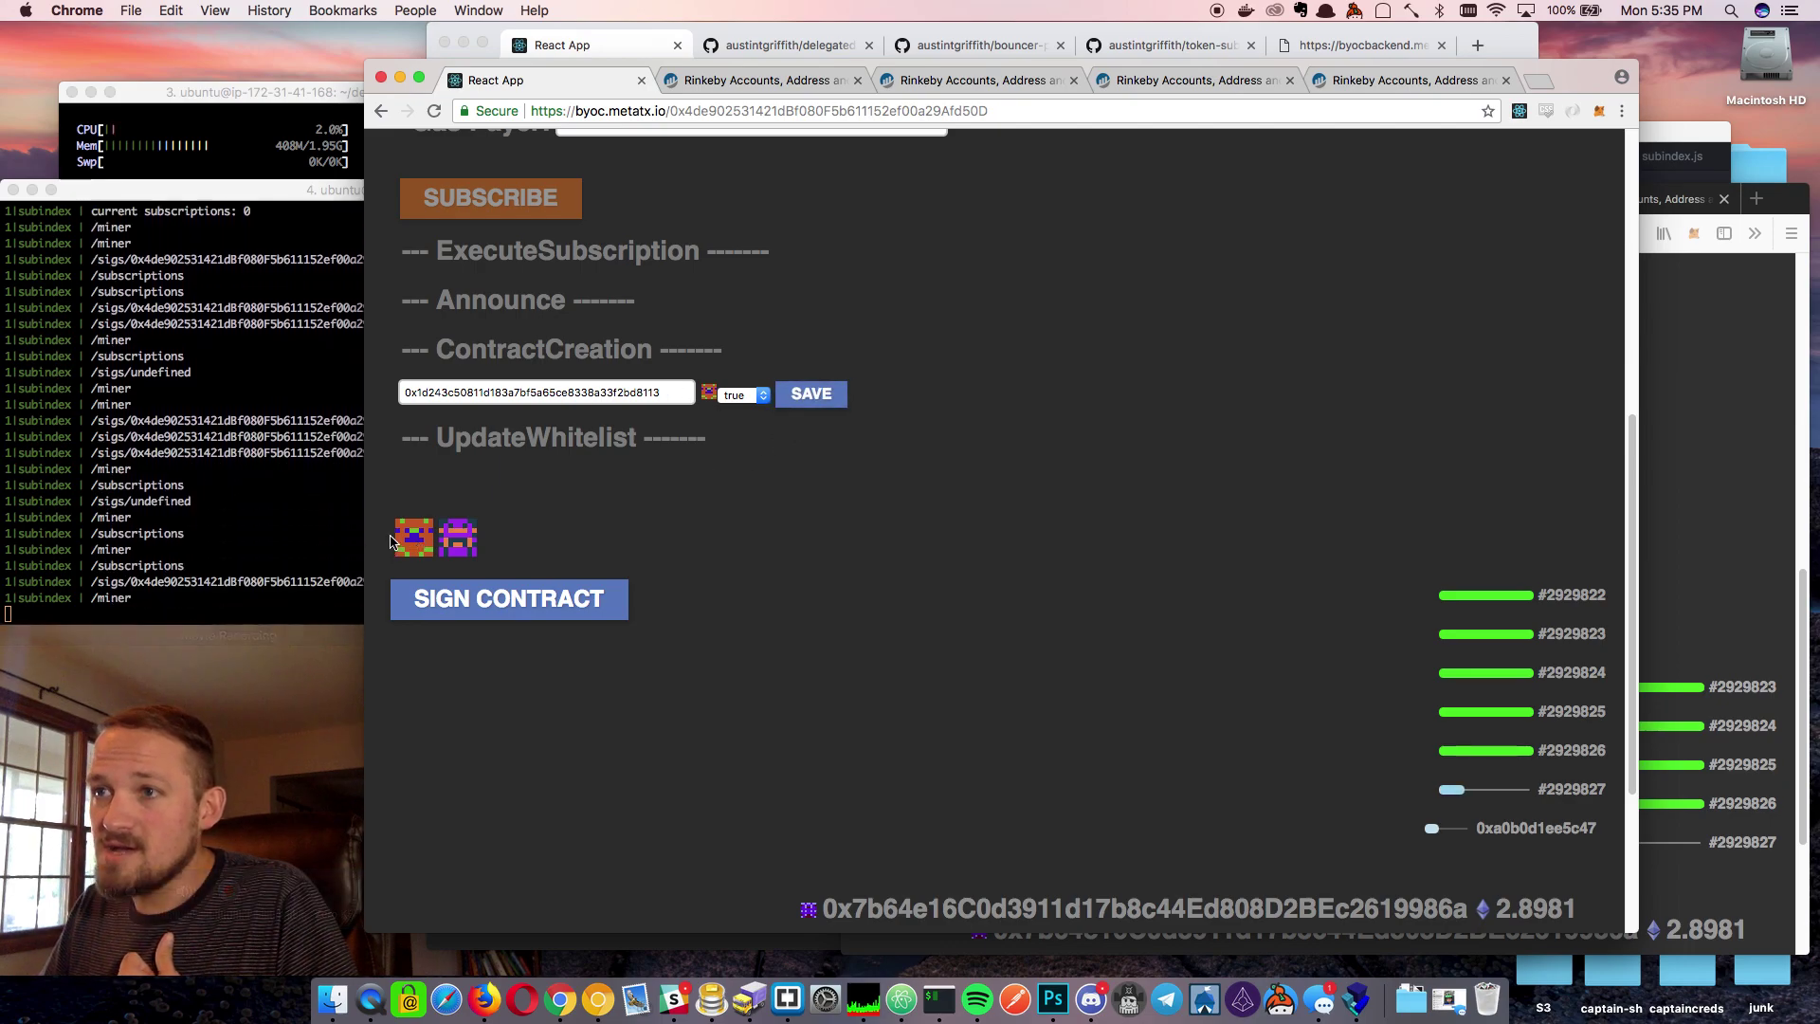
click(455, 539)
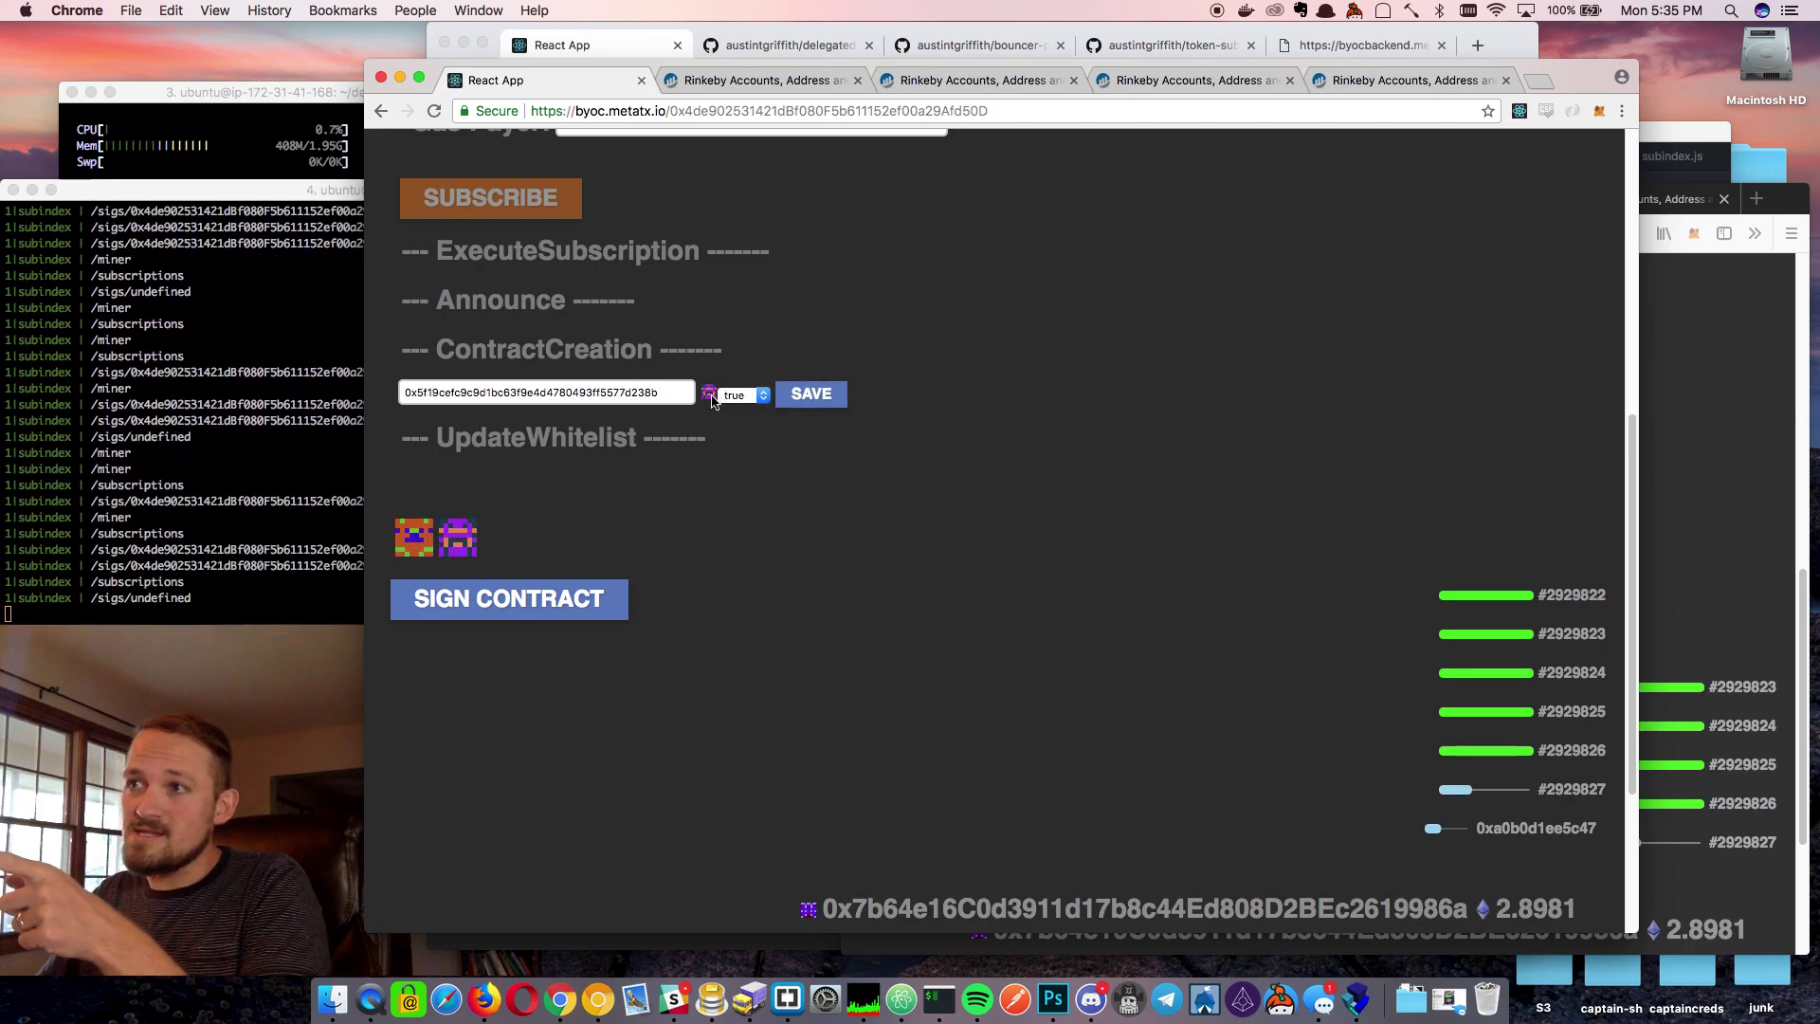
click(414, 537)
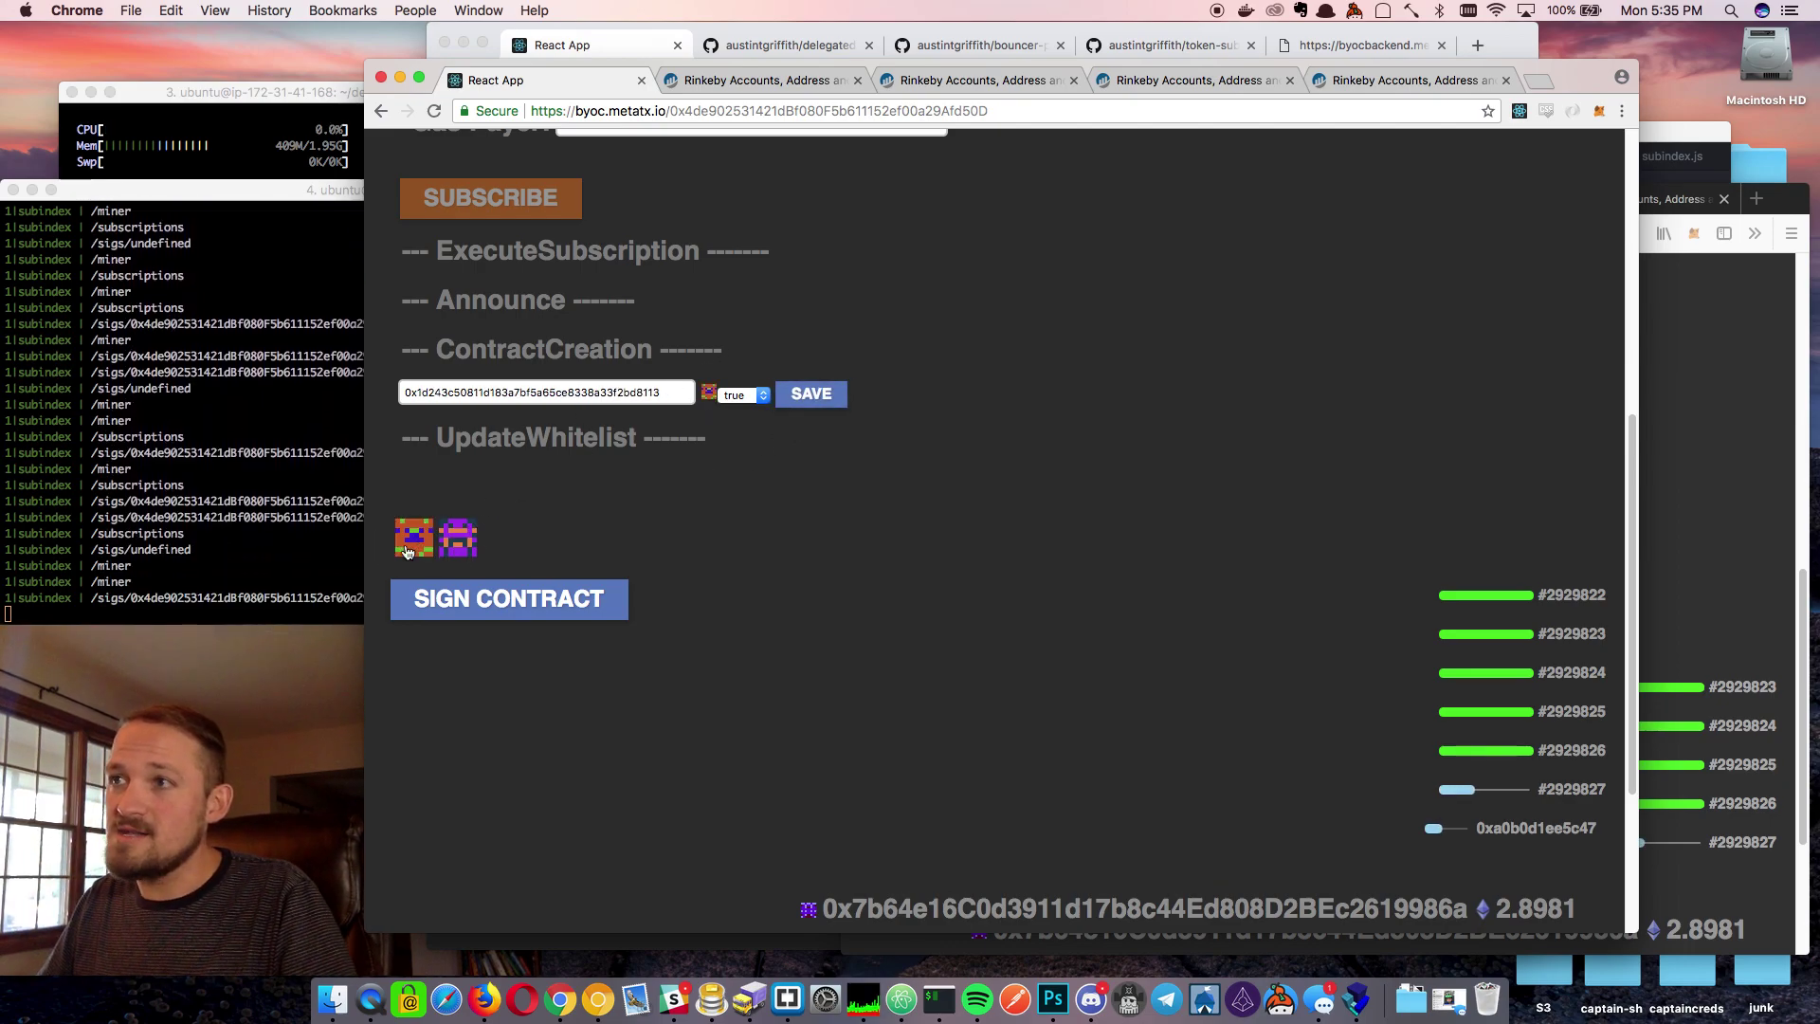
click(744, 395)
click(739, 395)
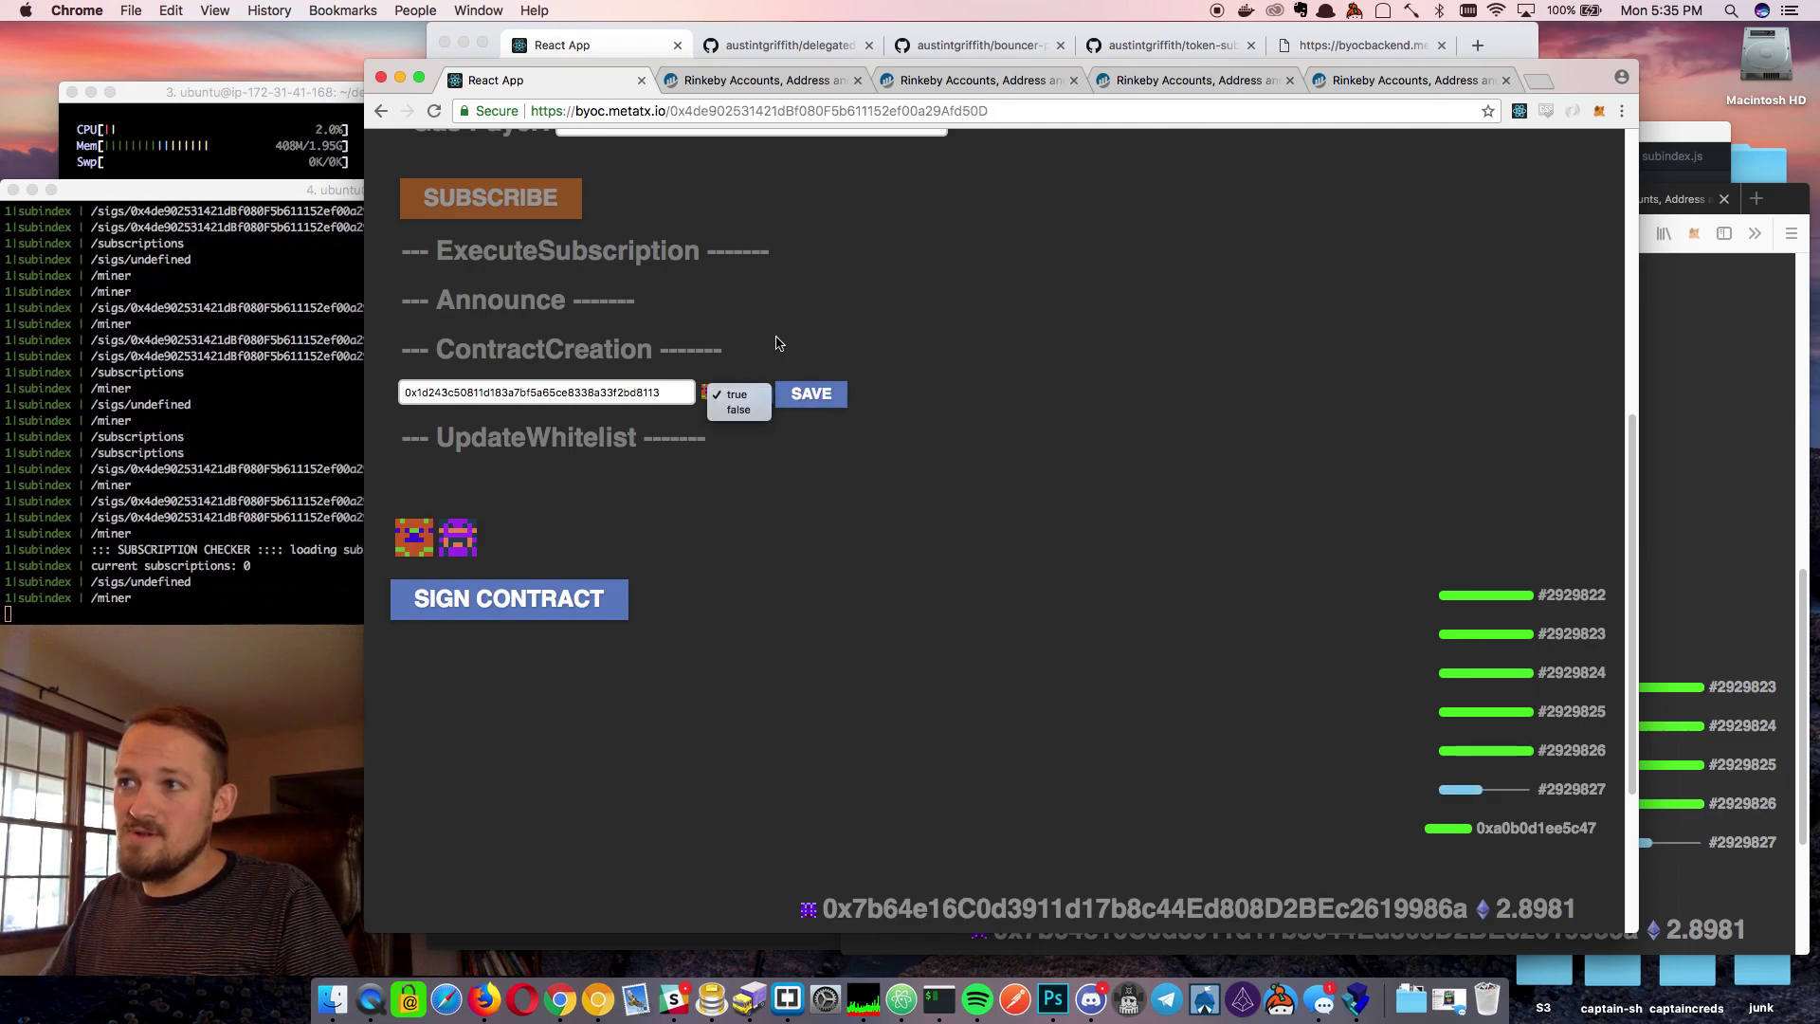
click(811, 393)
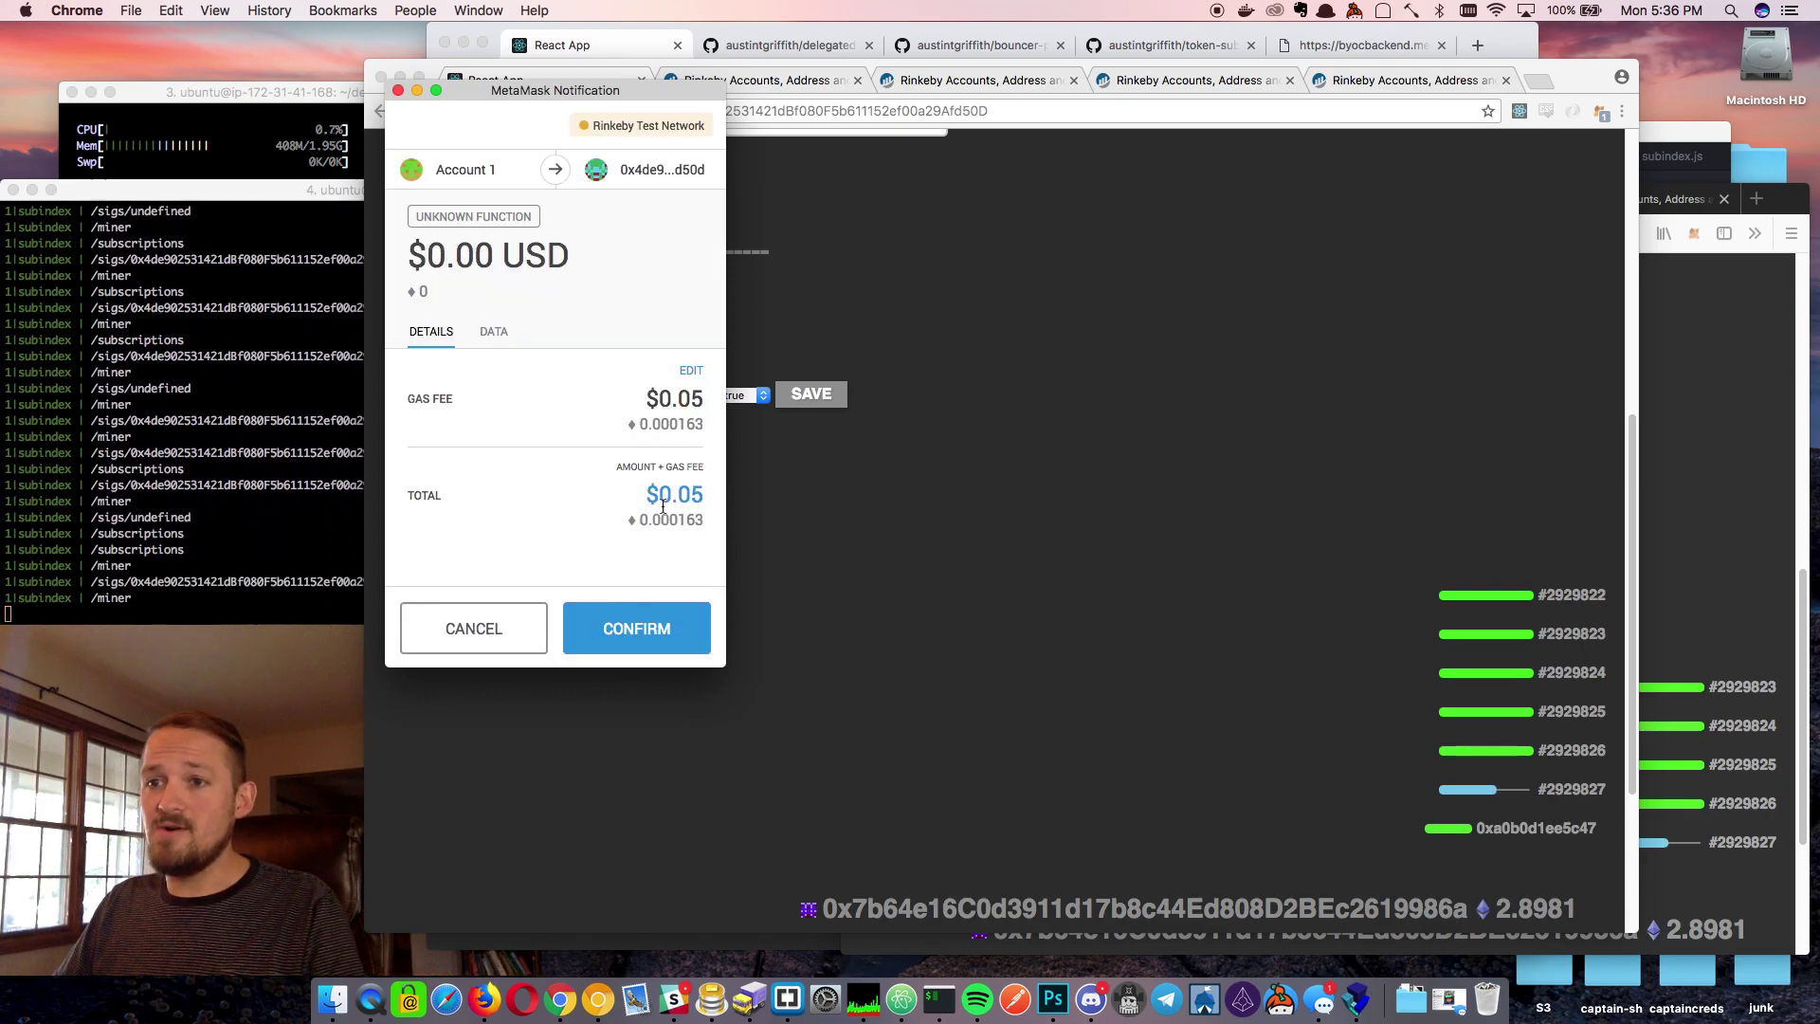
click(642, 625)
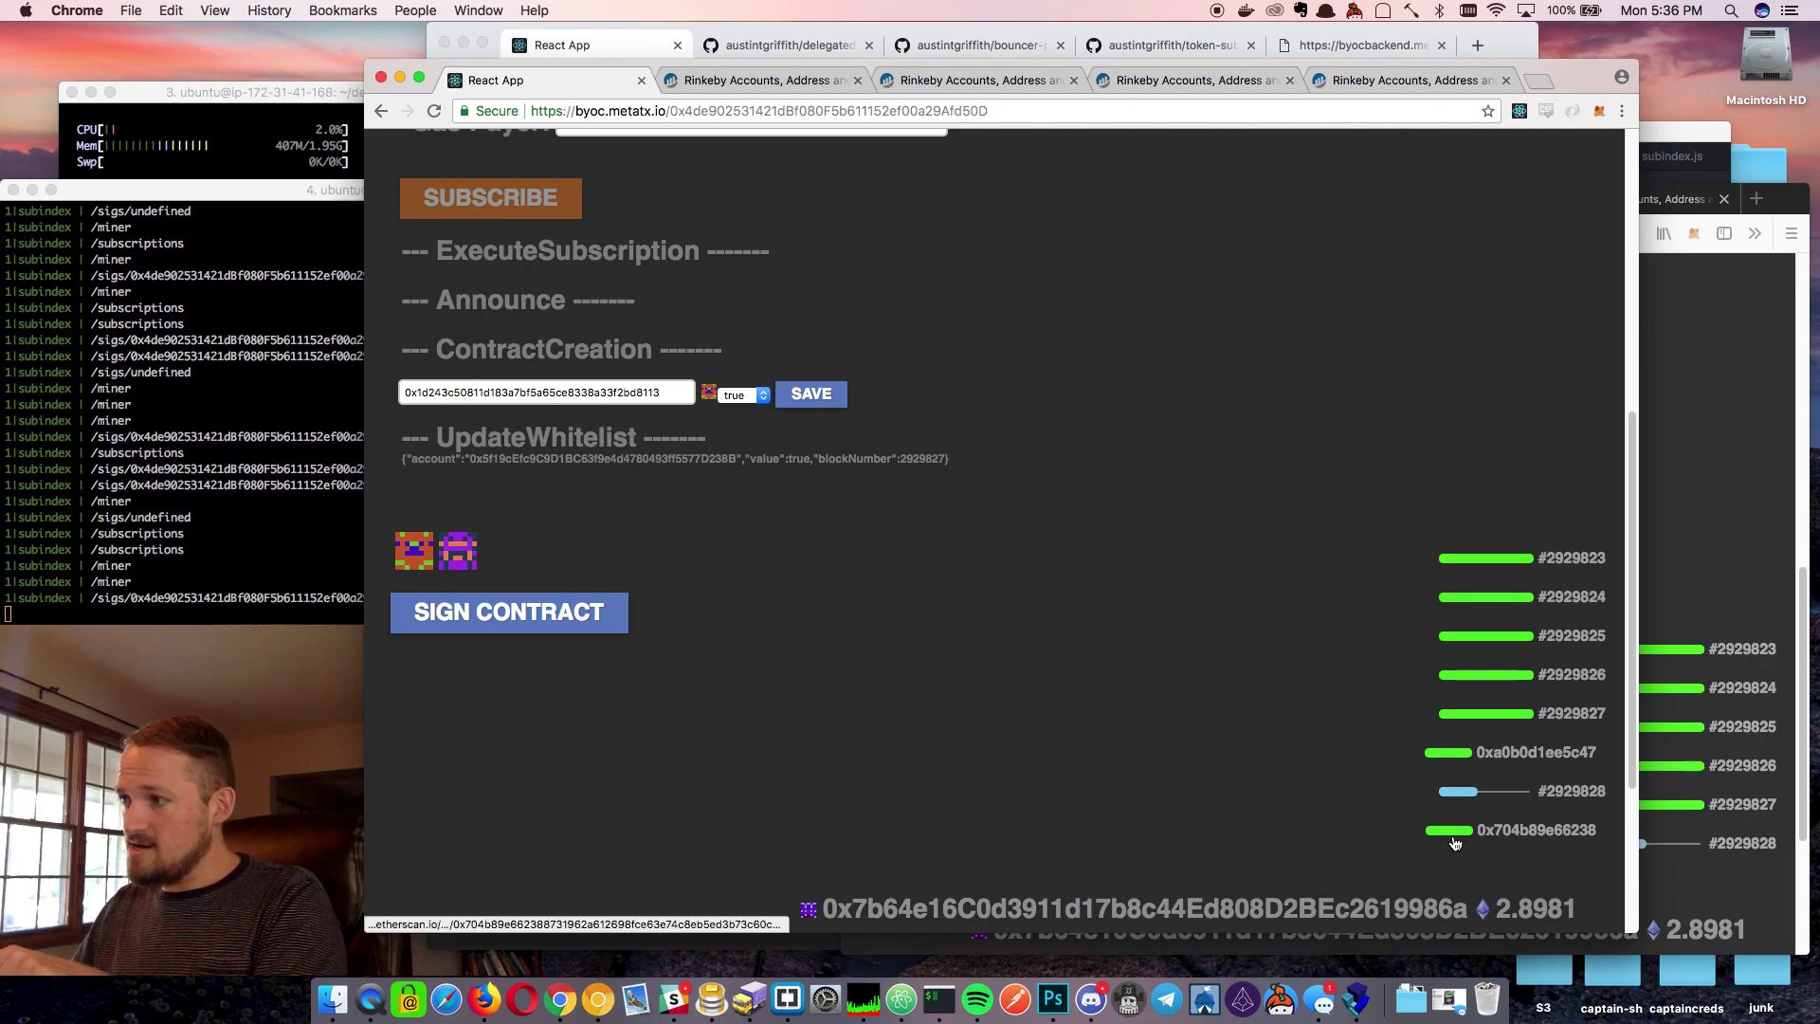
scroll(481, 541, up, 1)
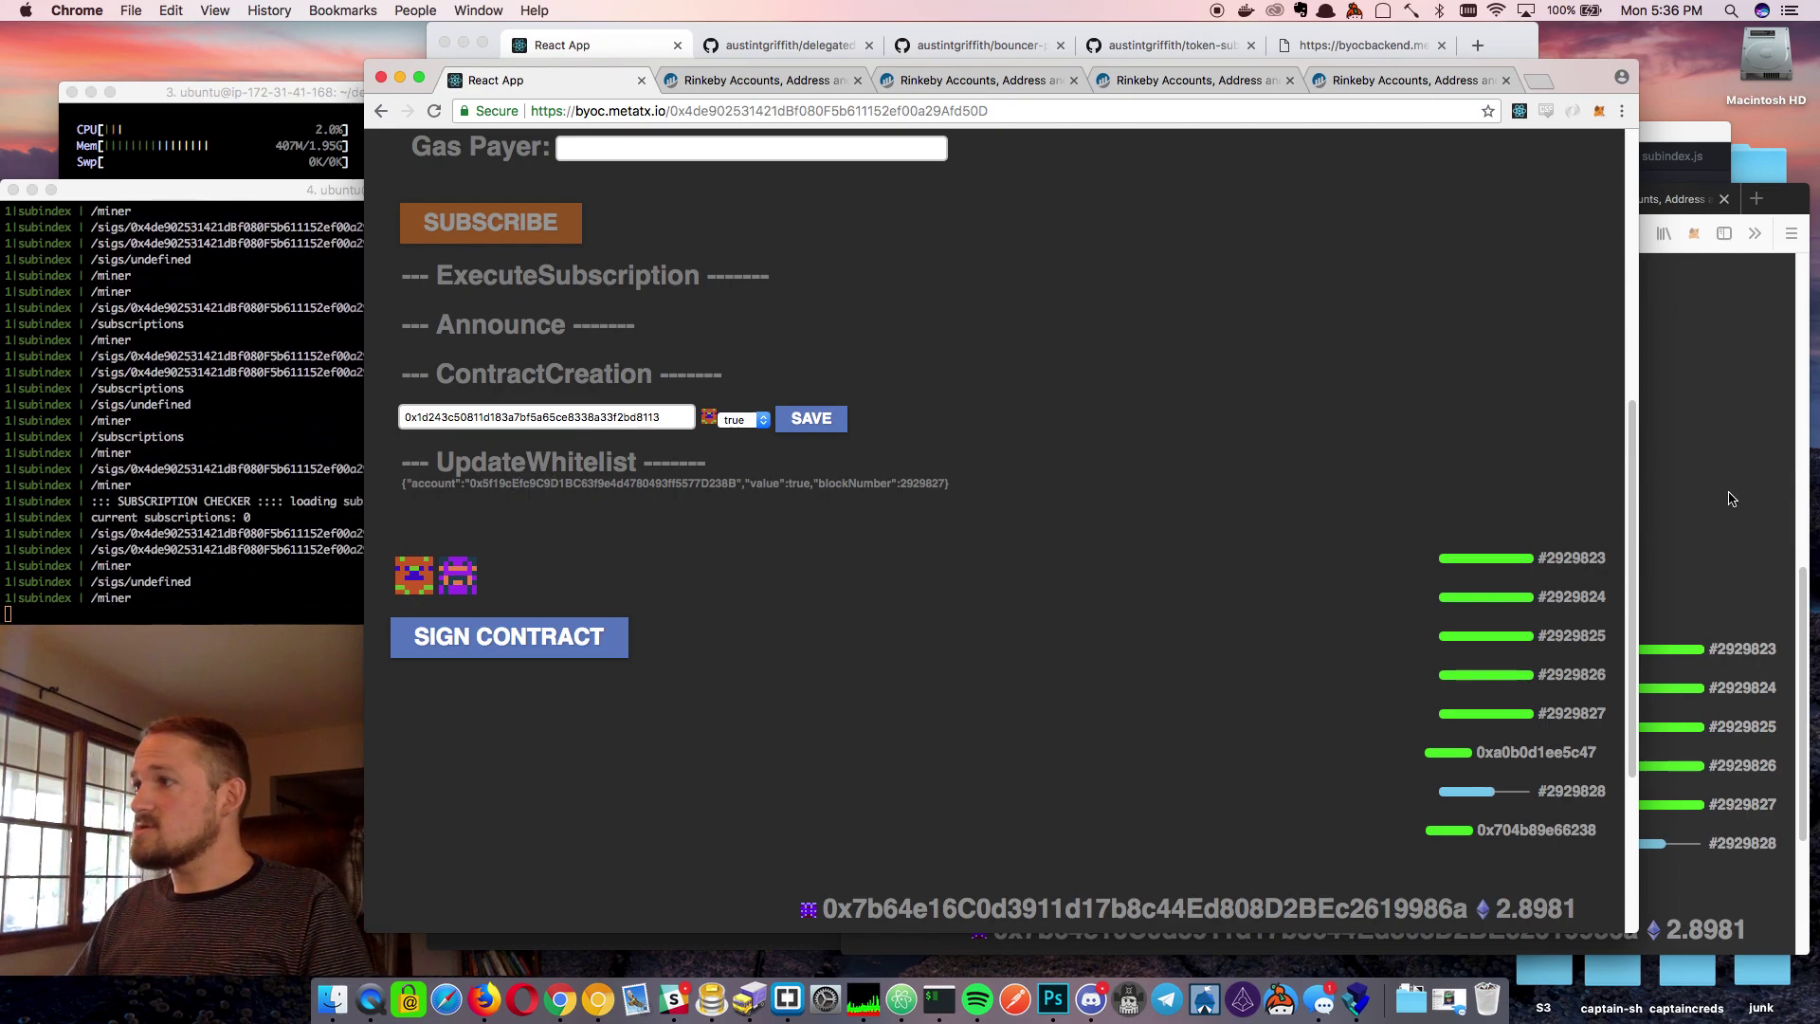
Resize the Firefox window larger over Chrome and scroll its Create Subscription form to the top
click(1671, 472)
scroll(1313, 520, up, 10)
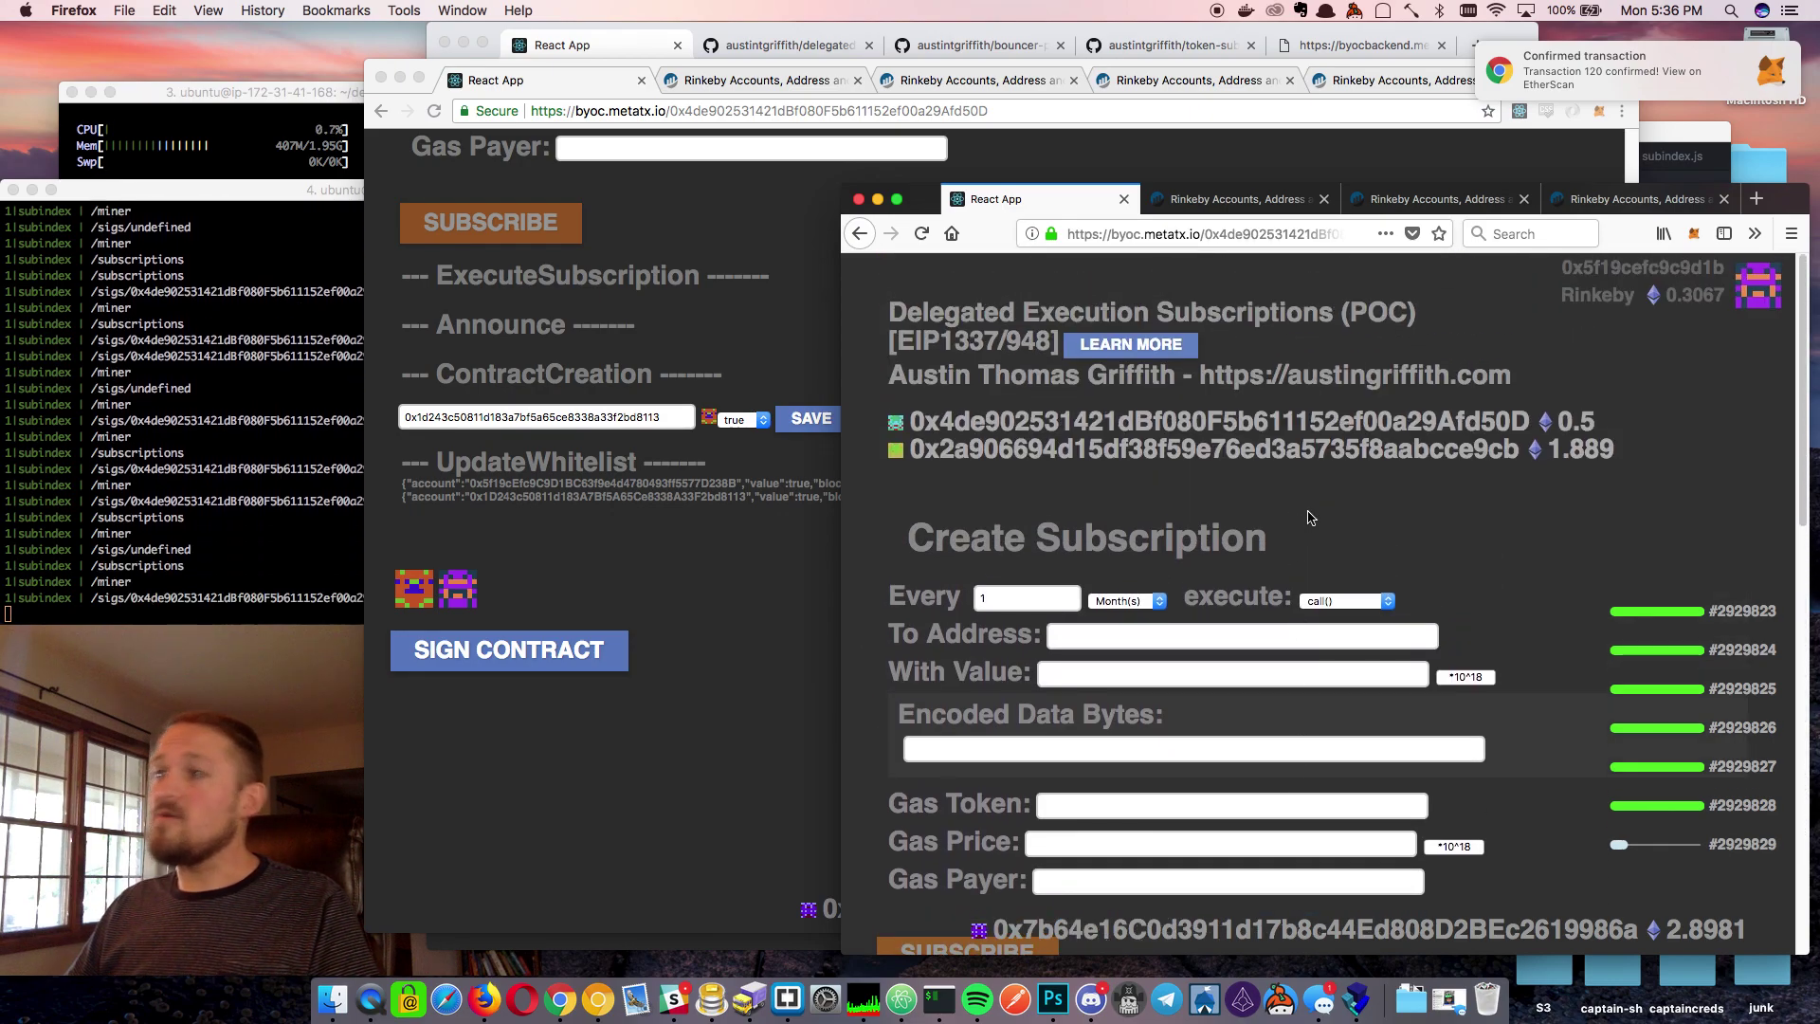
scroll(1313, 515, down, 2)
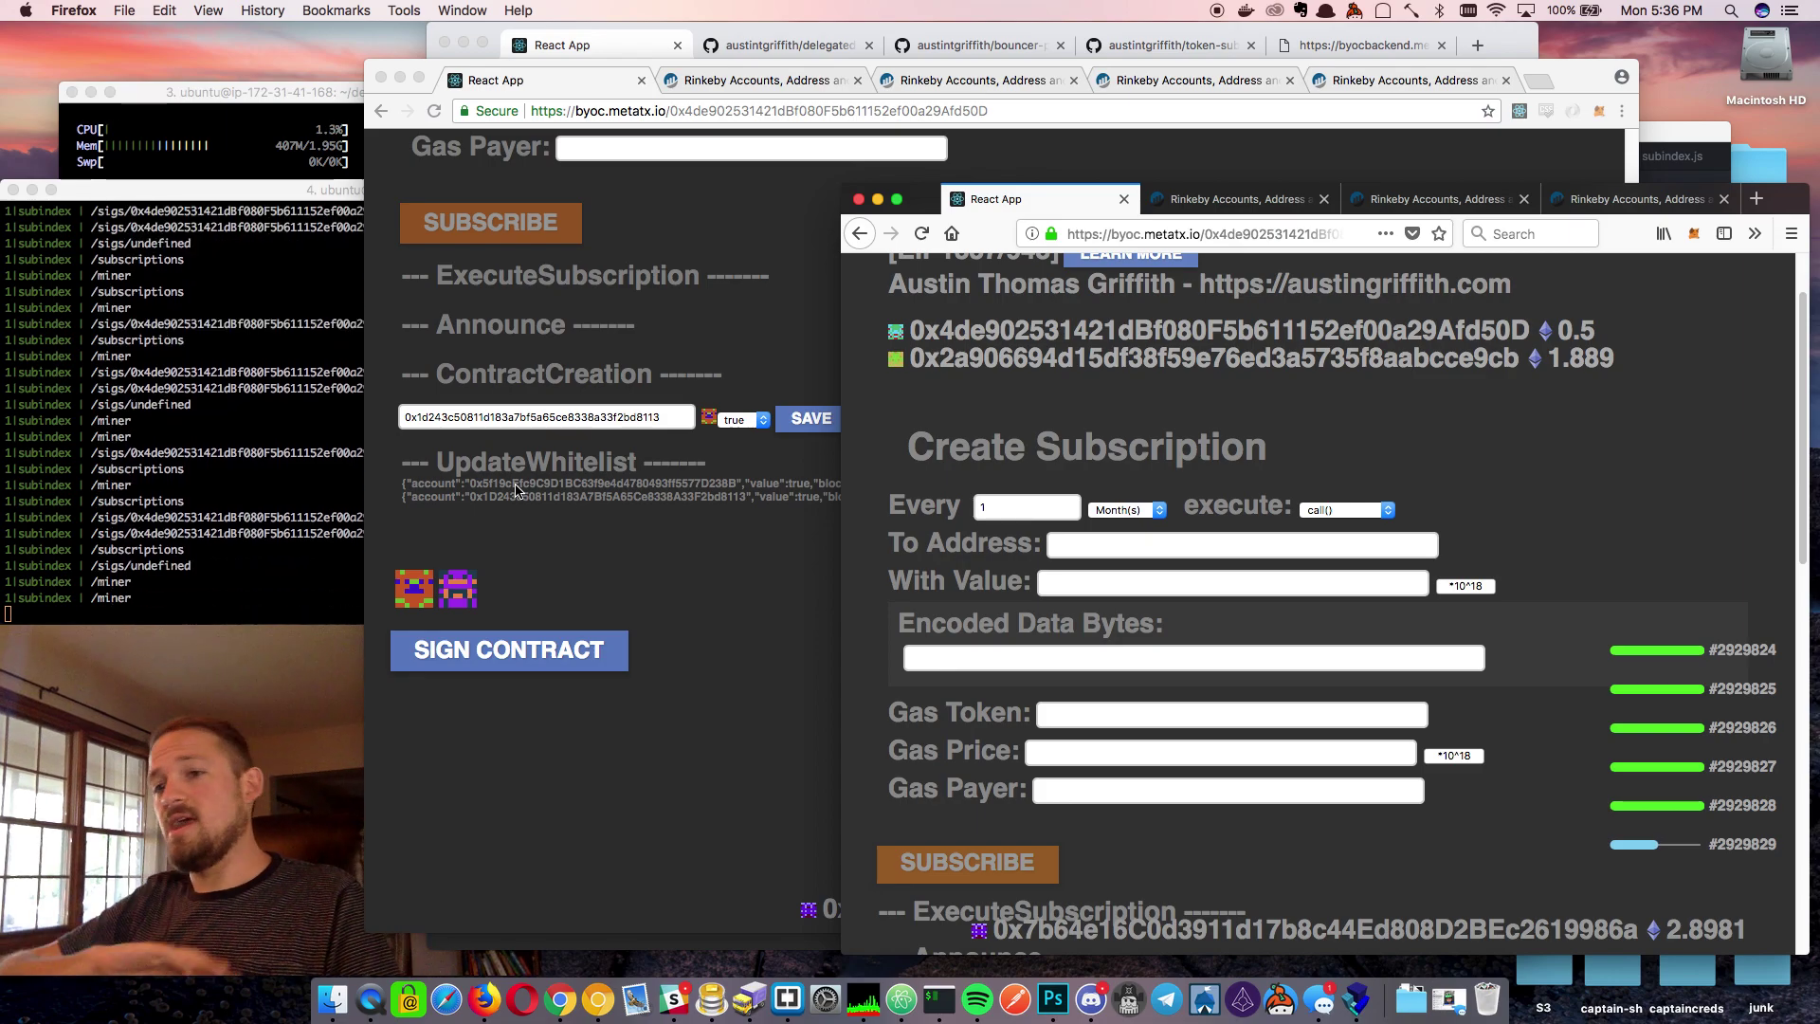
click(739, 549)
scroll(744, 556, up, 6)
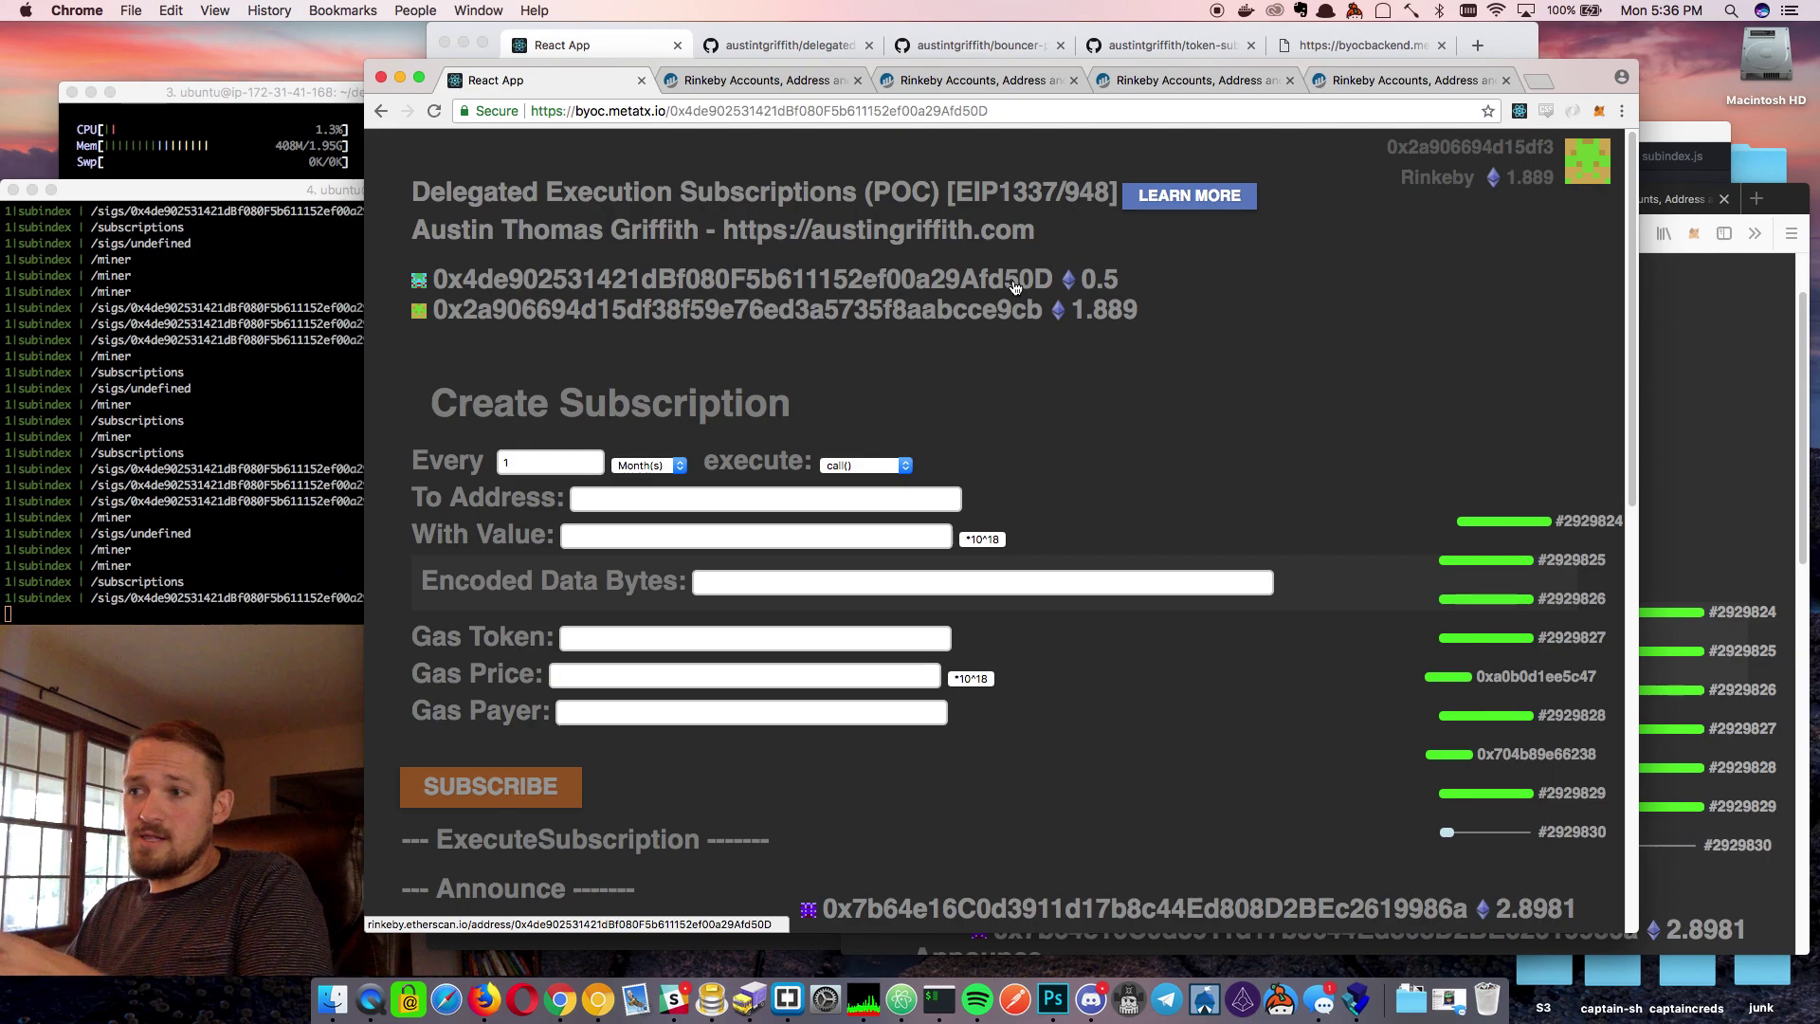
click(1696, 438)
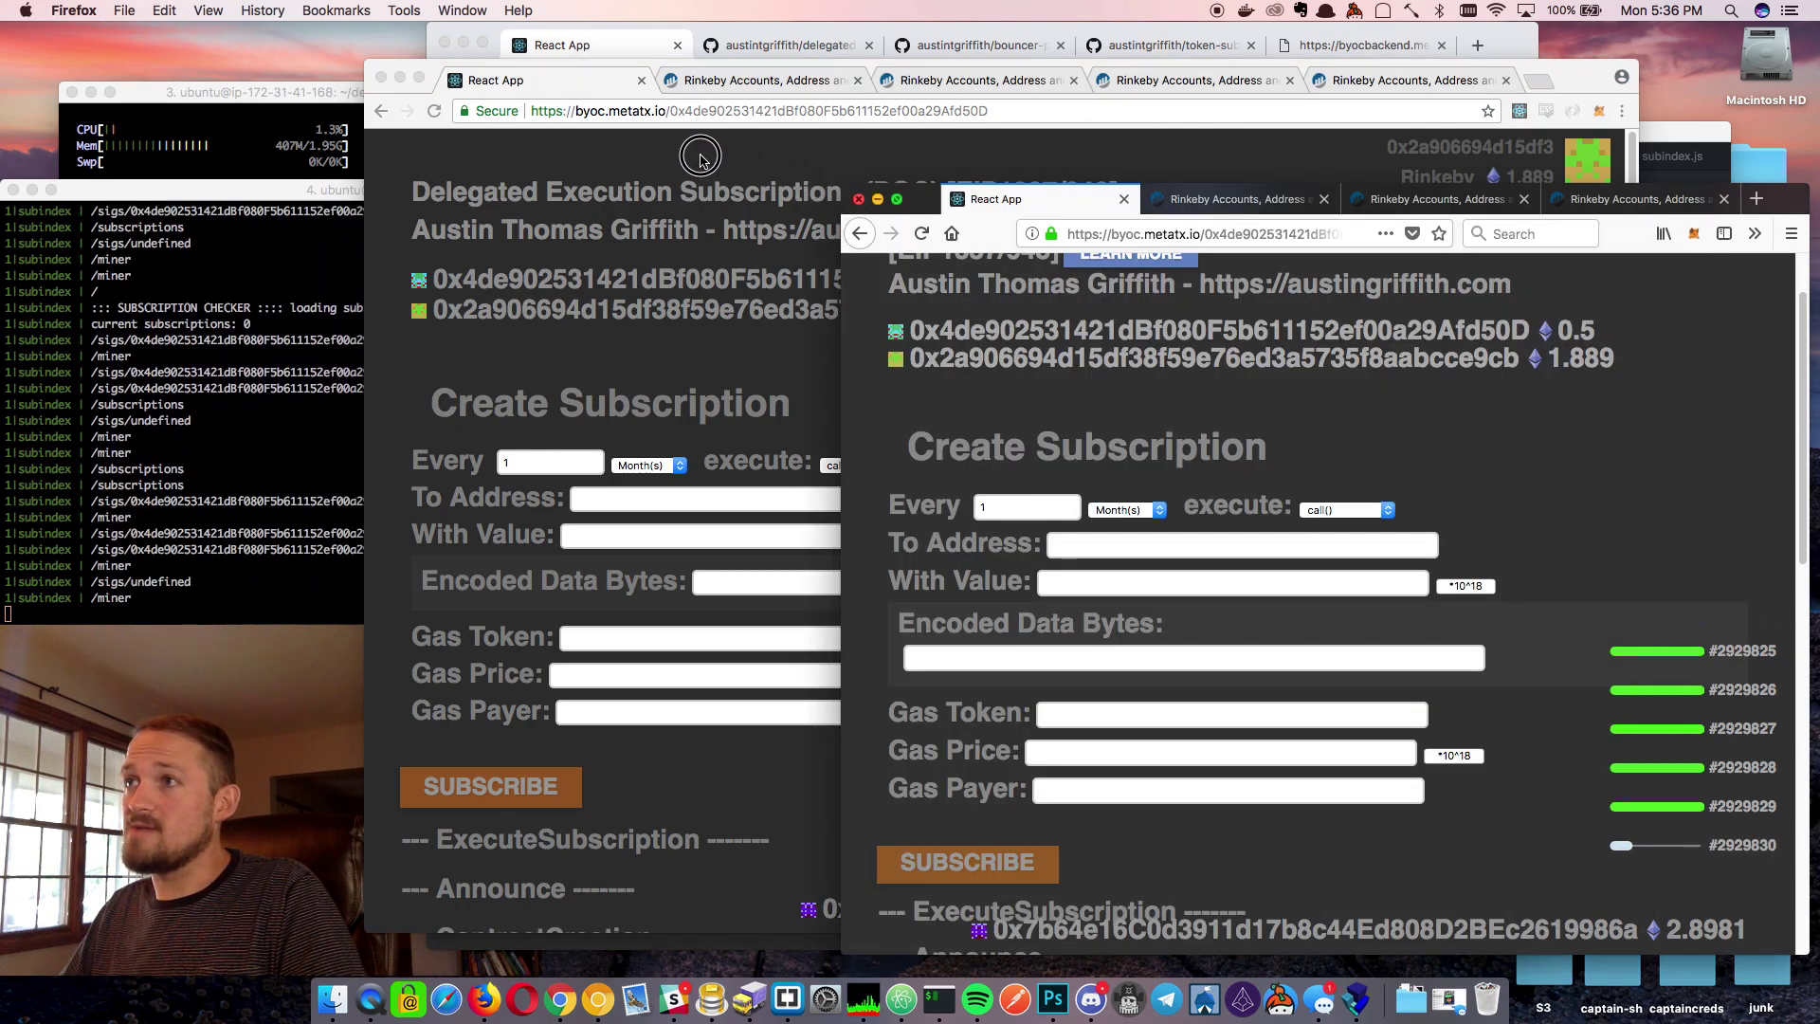
drag(844, 184, 439, 114)
scroll(980, 364, up, 2)
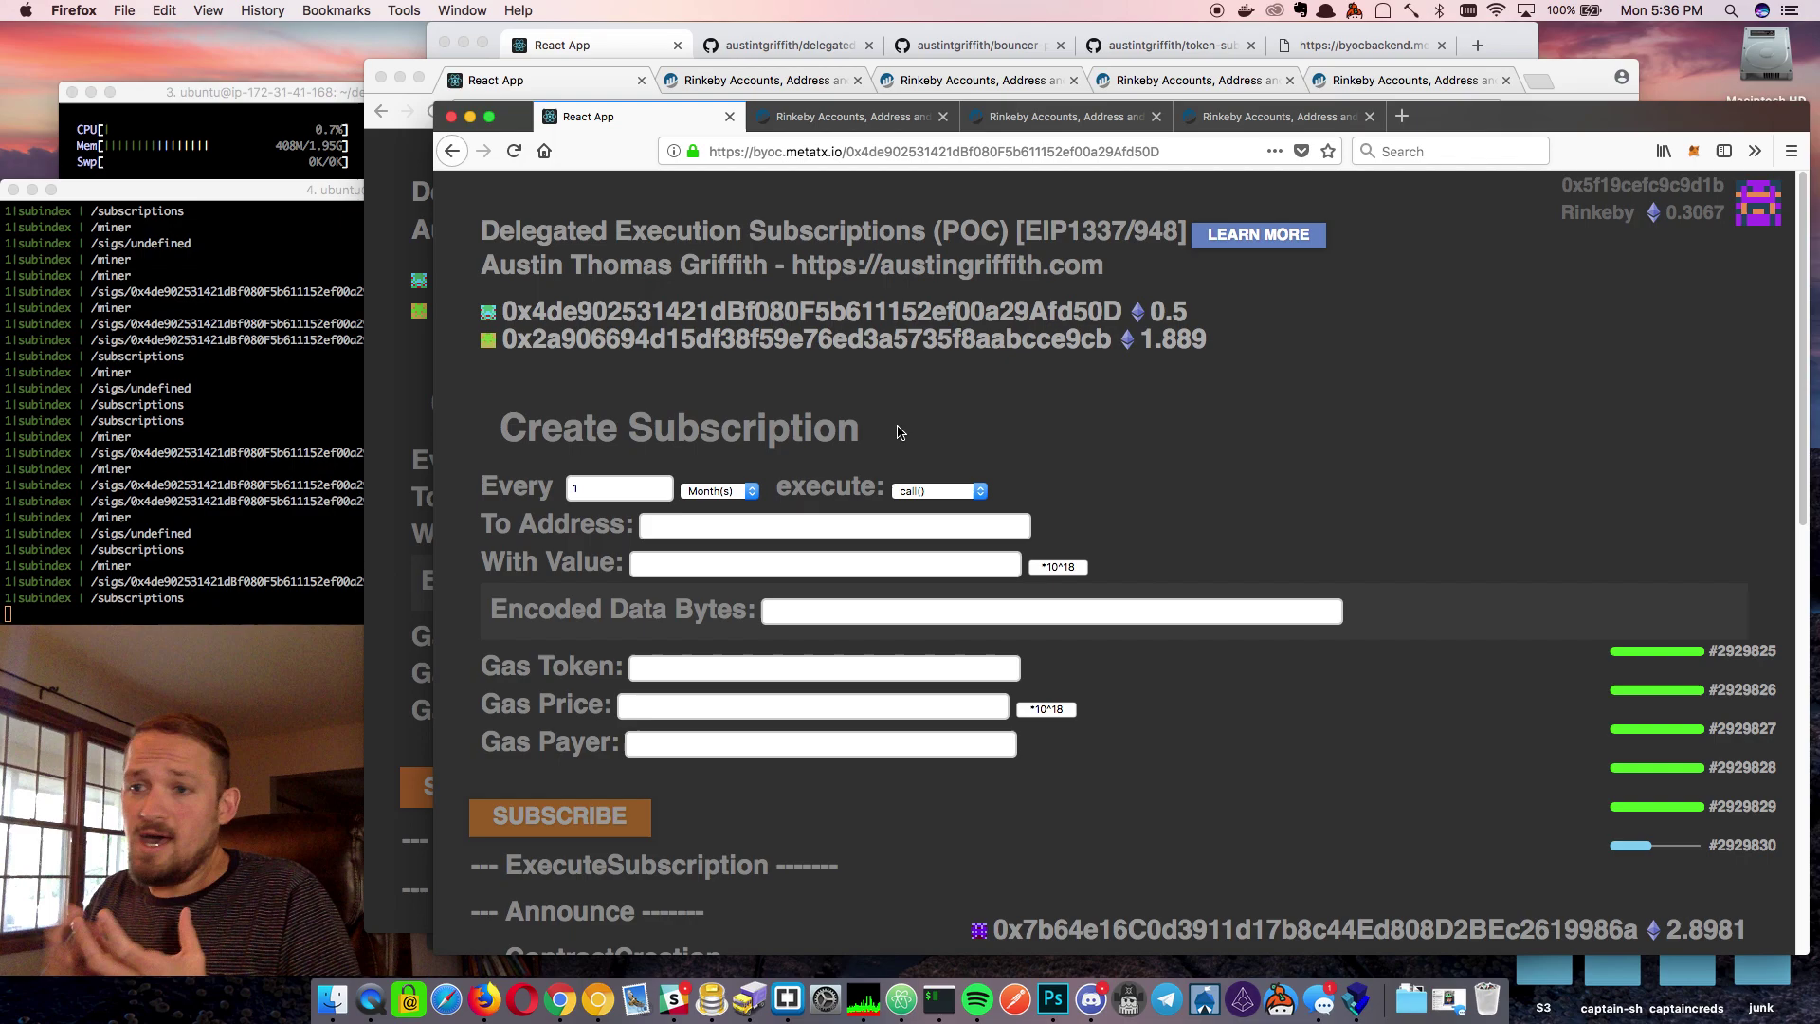
Set a one-minute interval and paste the second account's address, copied from Etherscan, as To Address
click(694, 491)
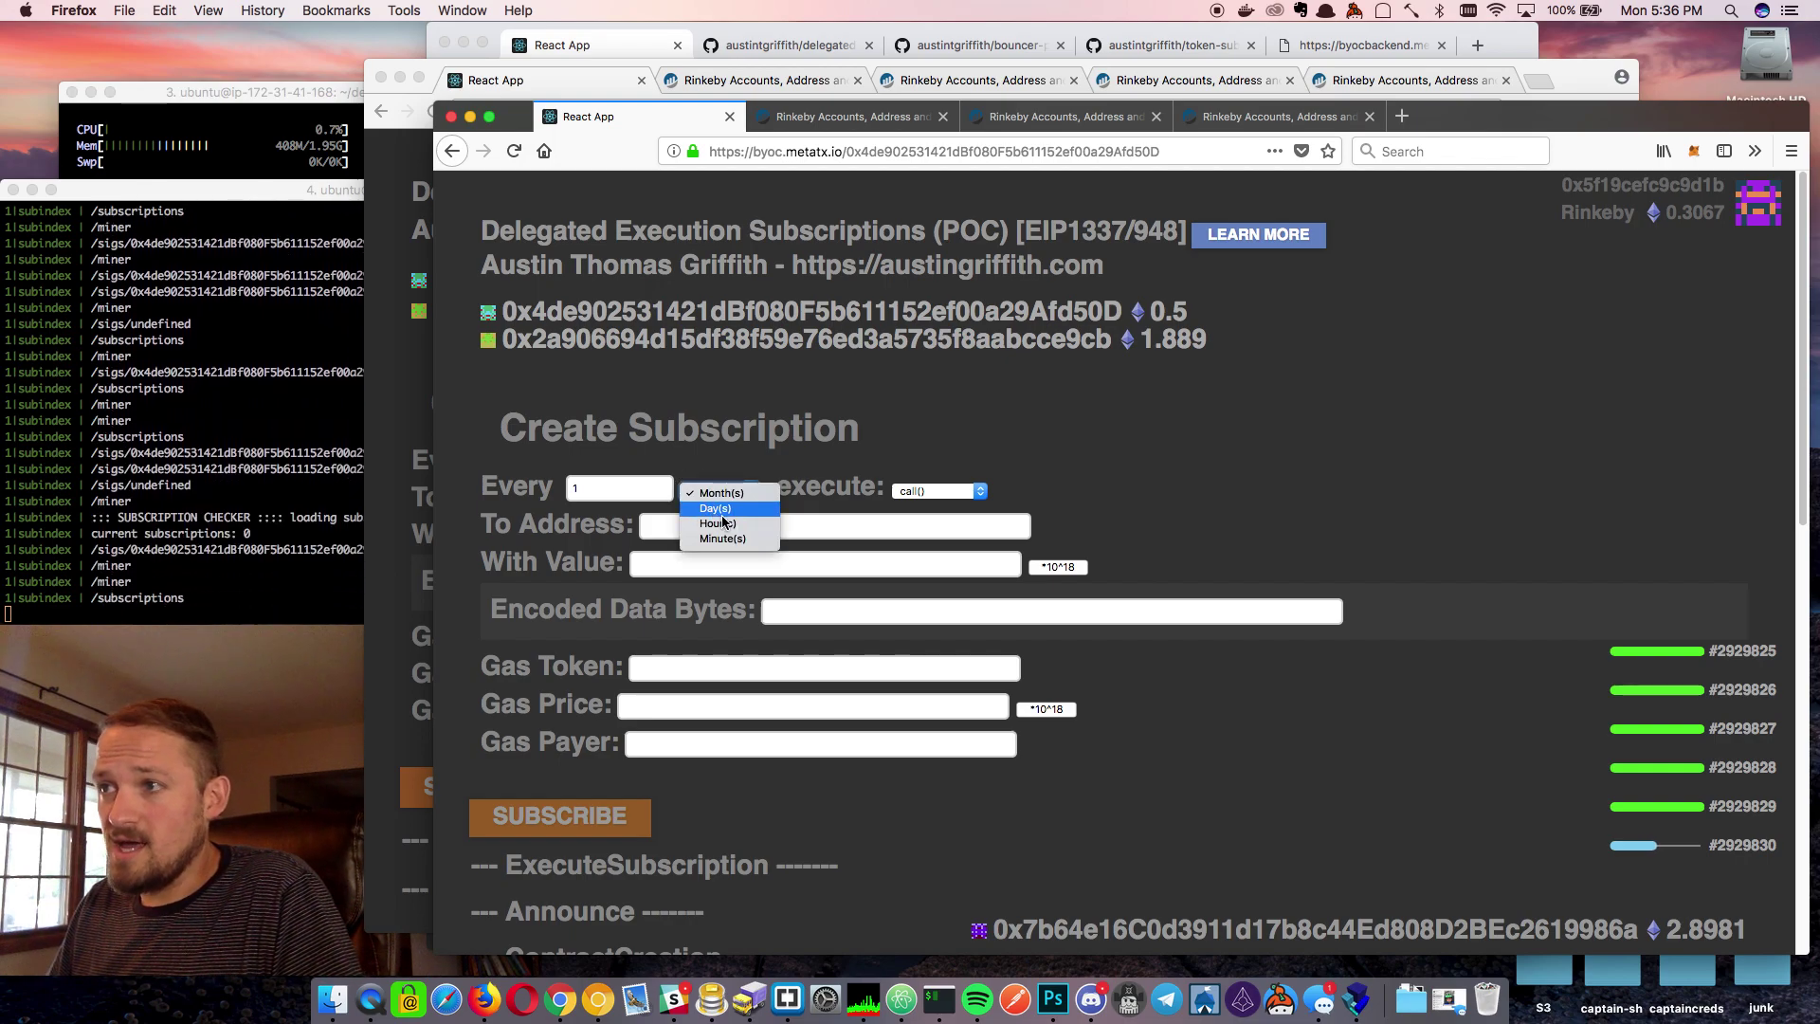
click(722, 504)
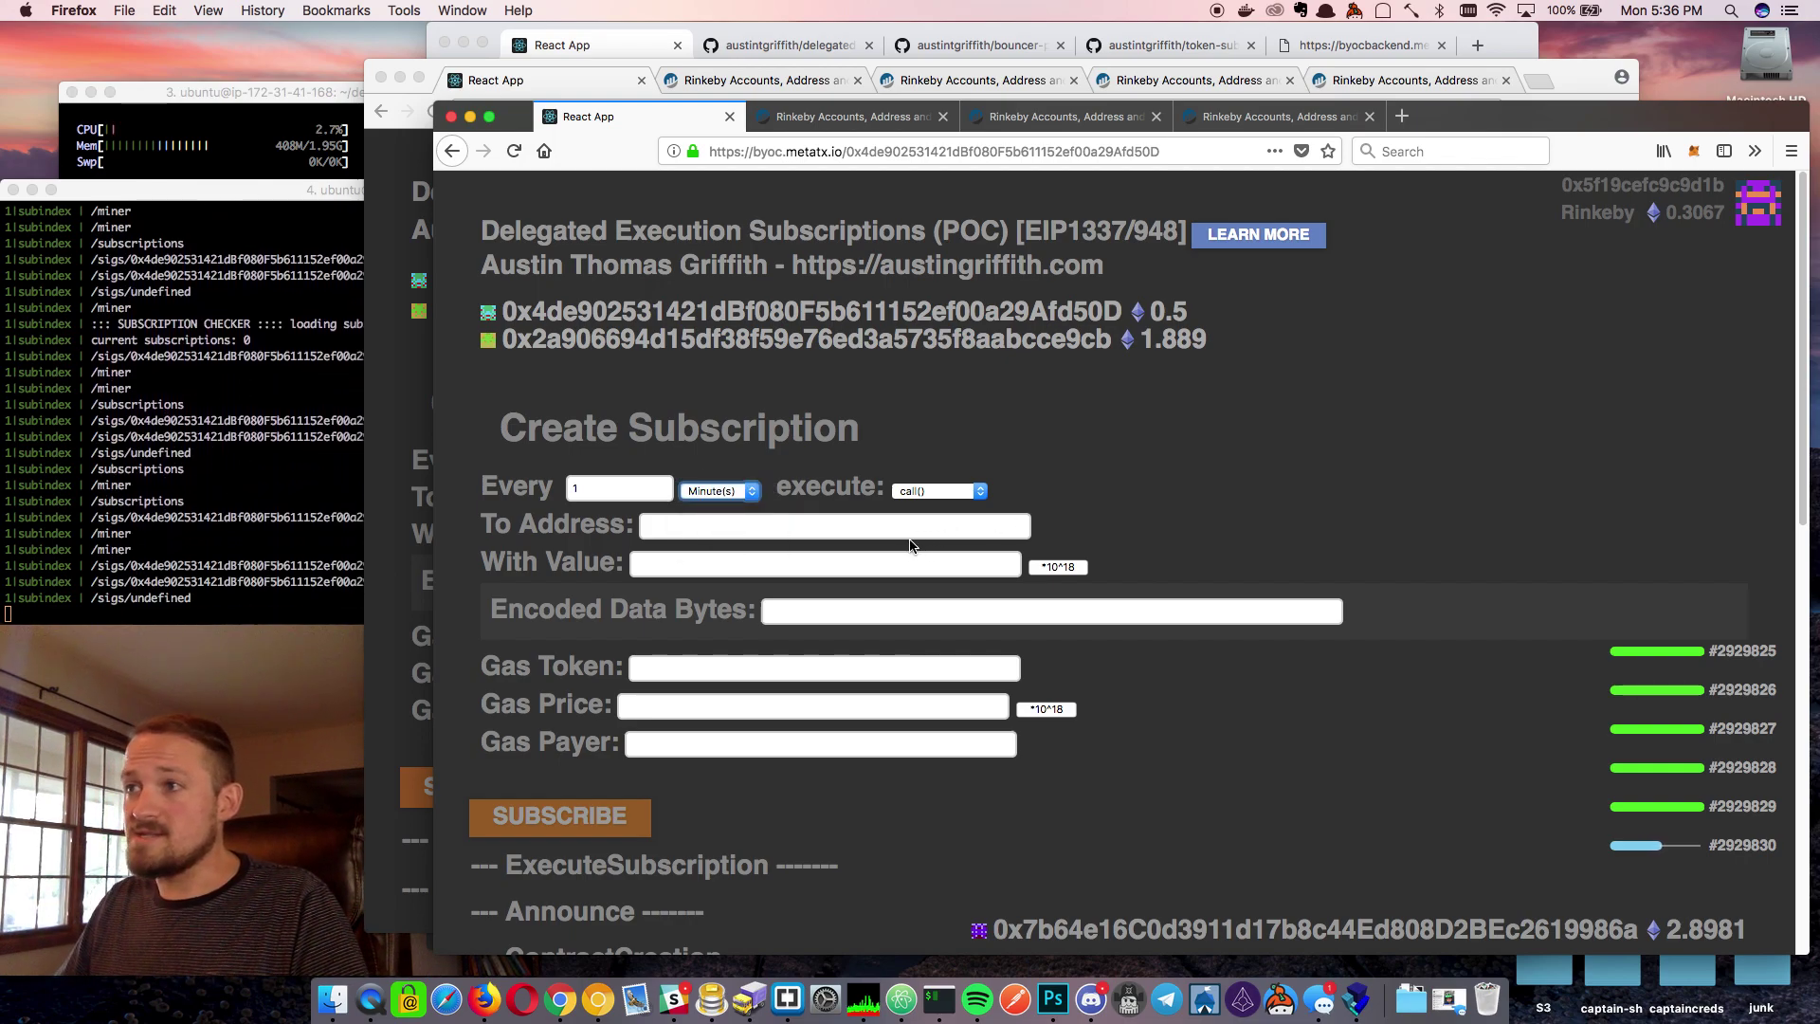
click(422, 370)
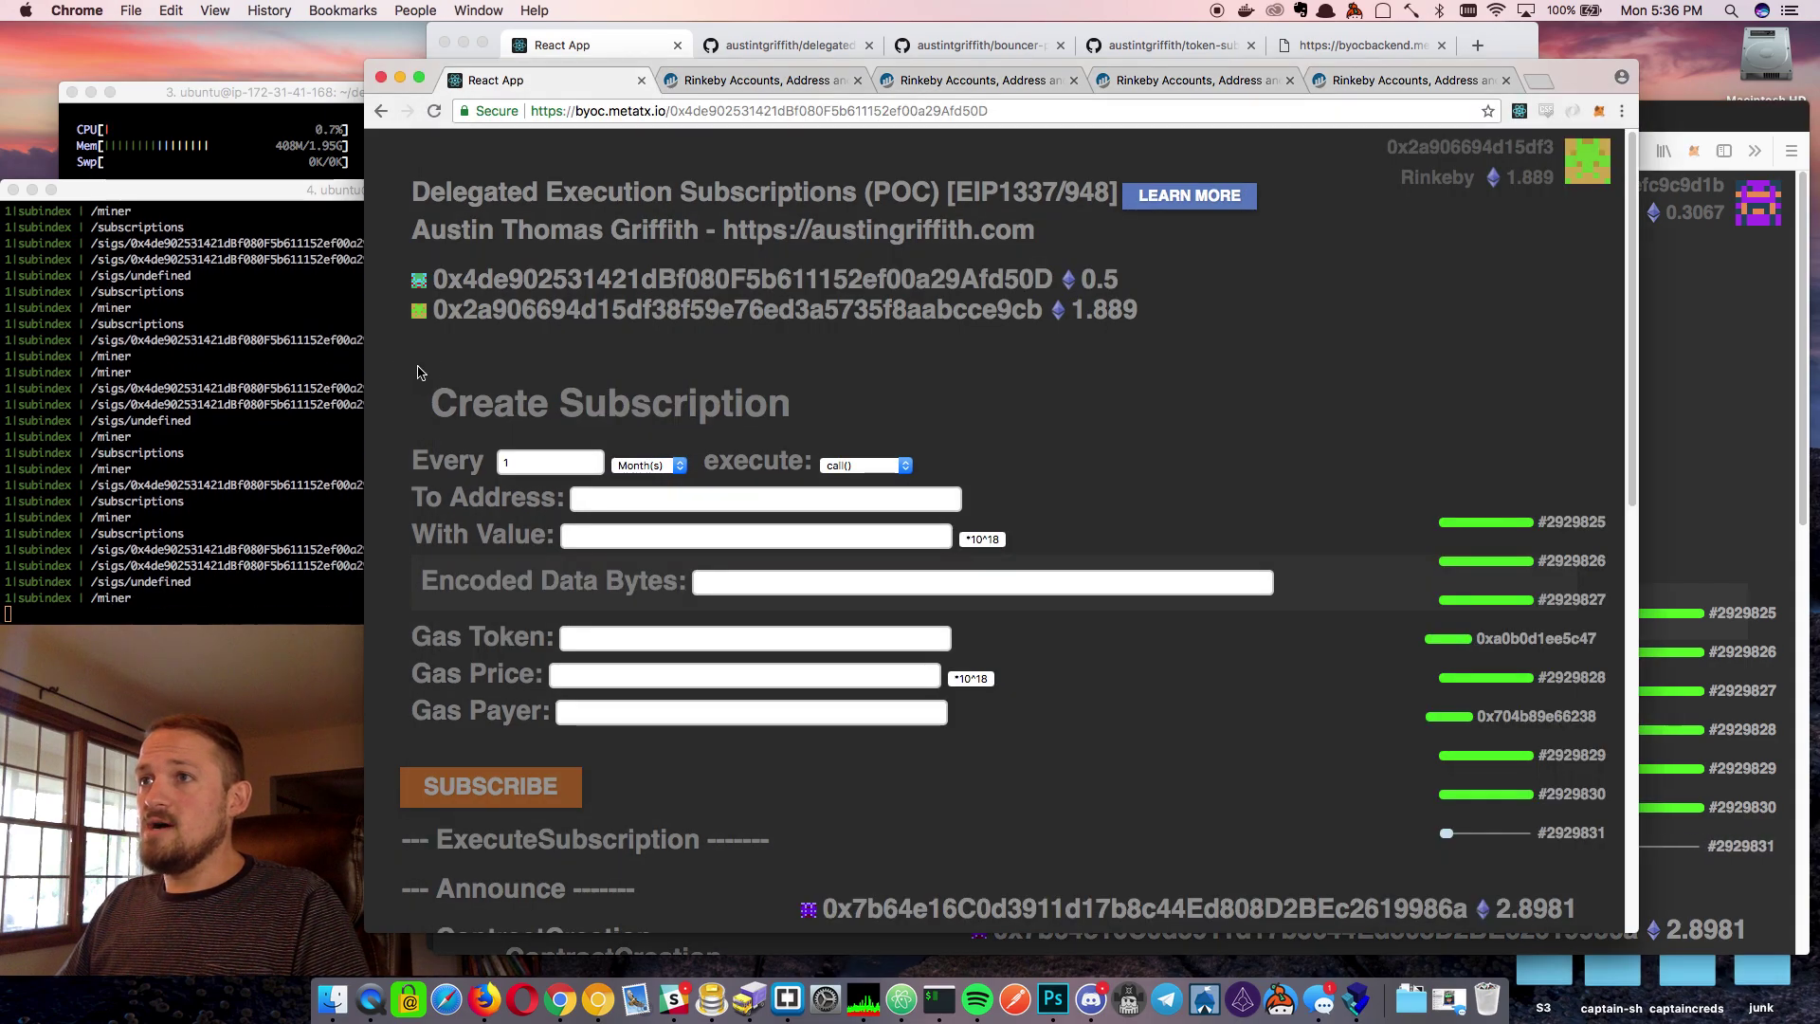
click(767, 314)
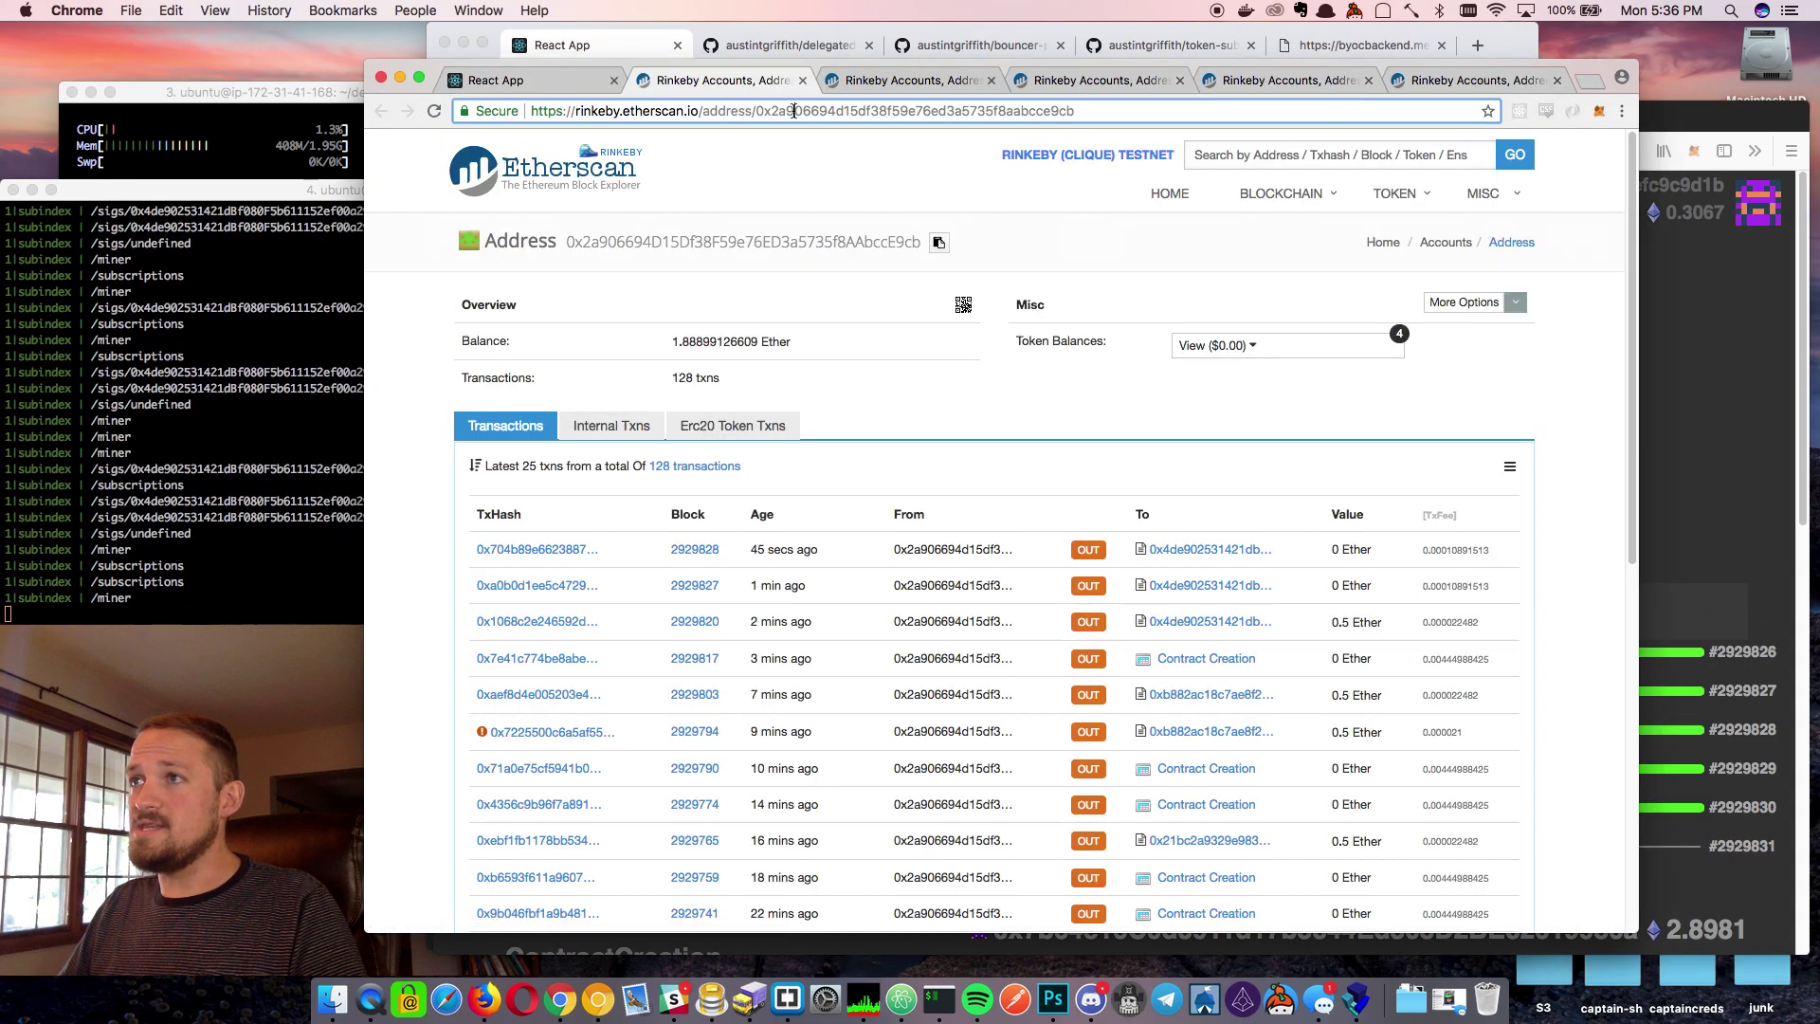
double_click(792, 110)
key(super+c)
click(804, 82)
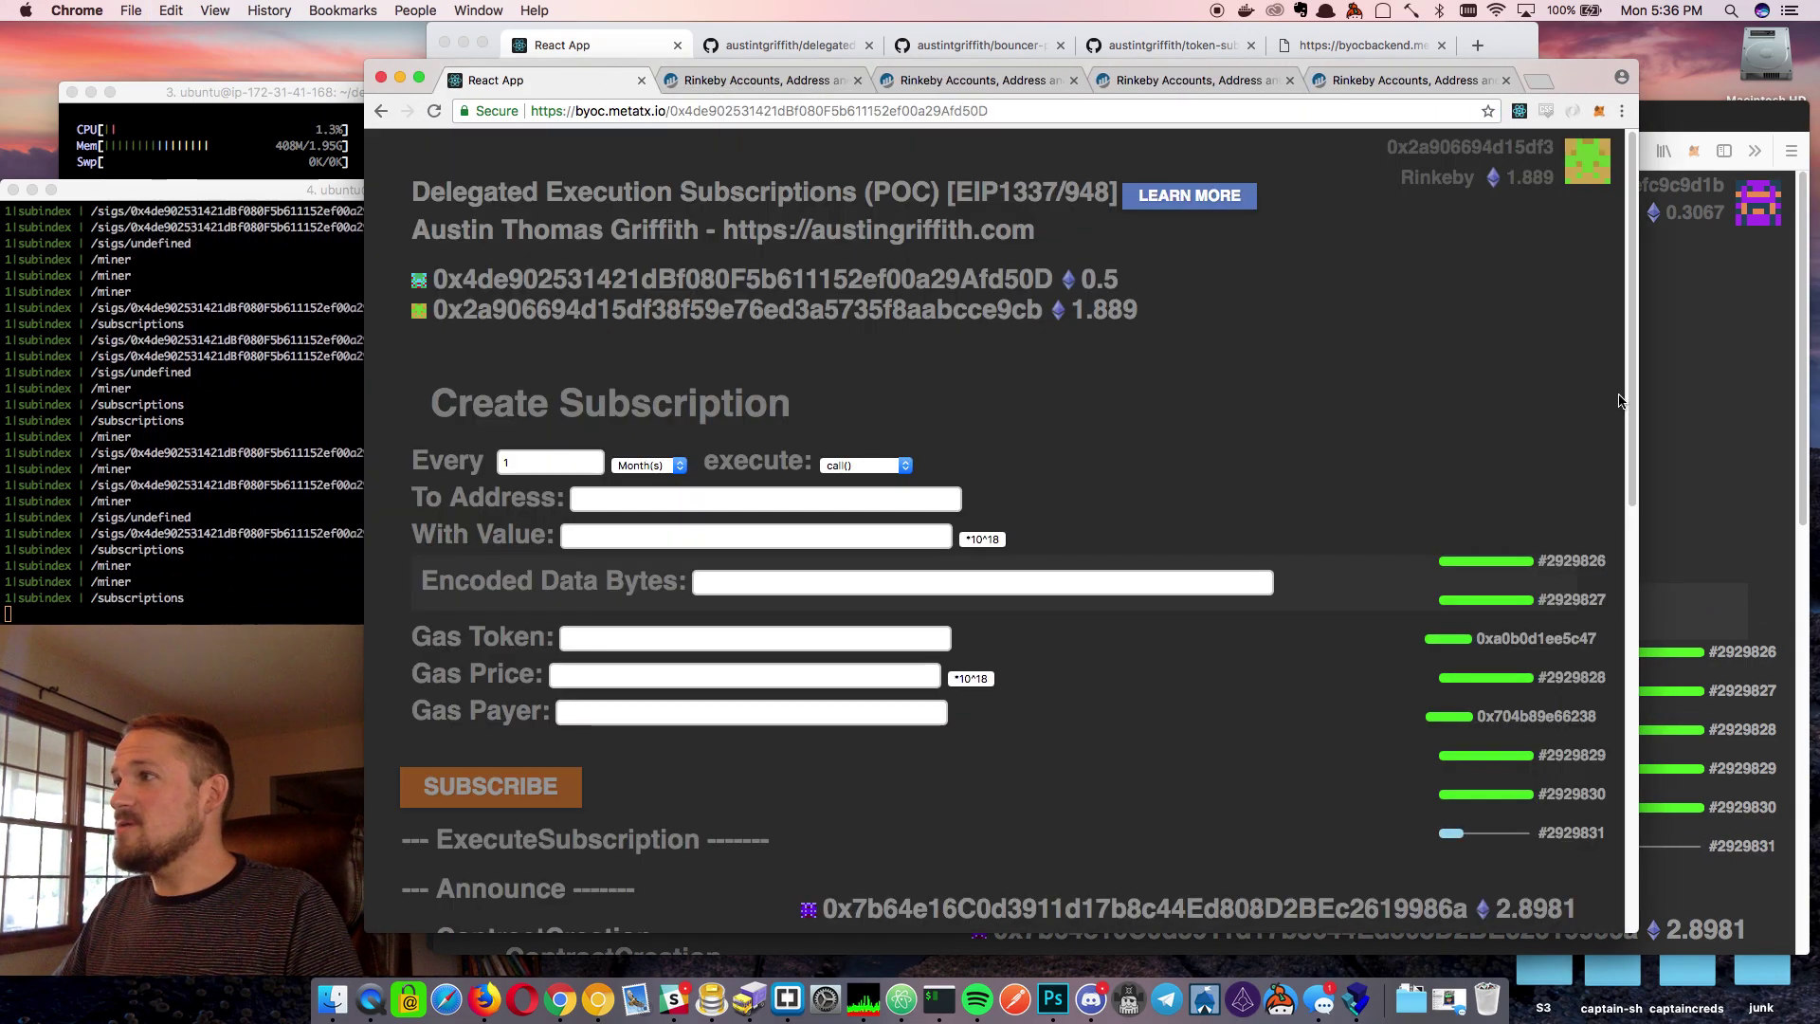
click(1667, 393)
click(735, 524)
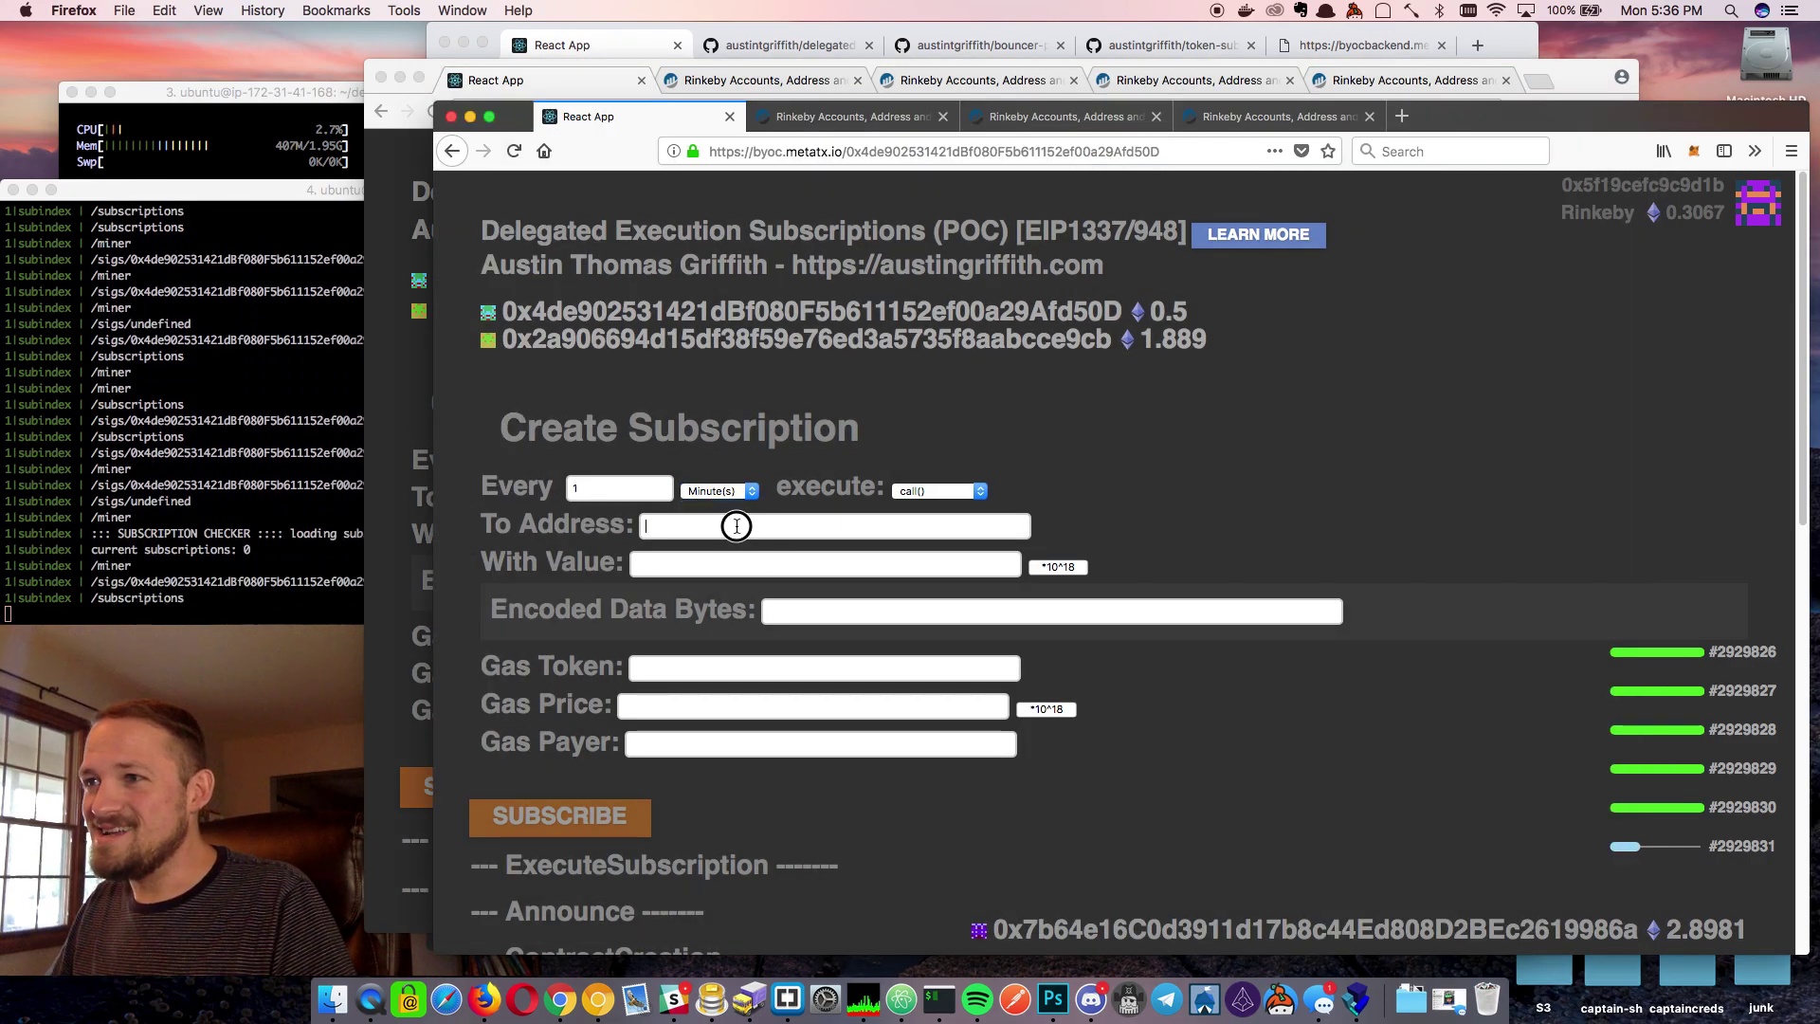
key(super+v)
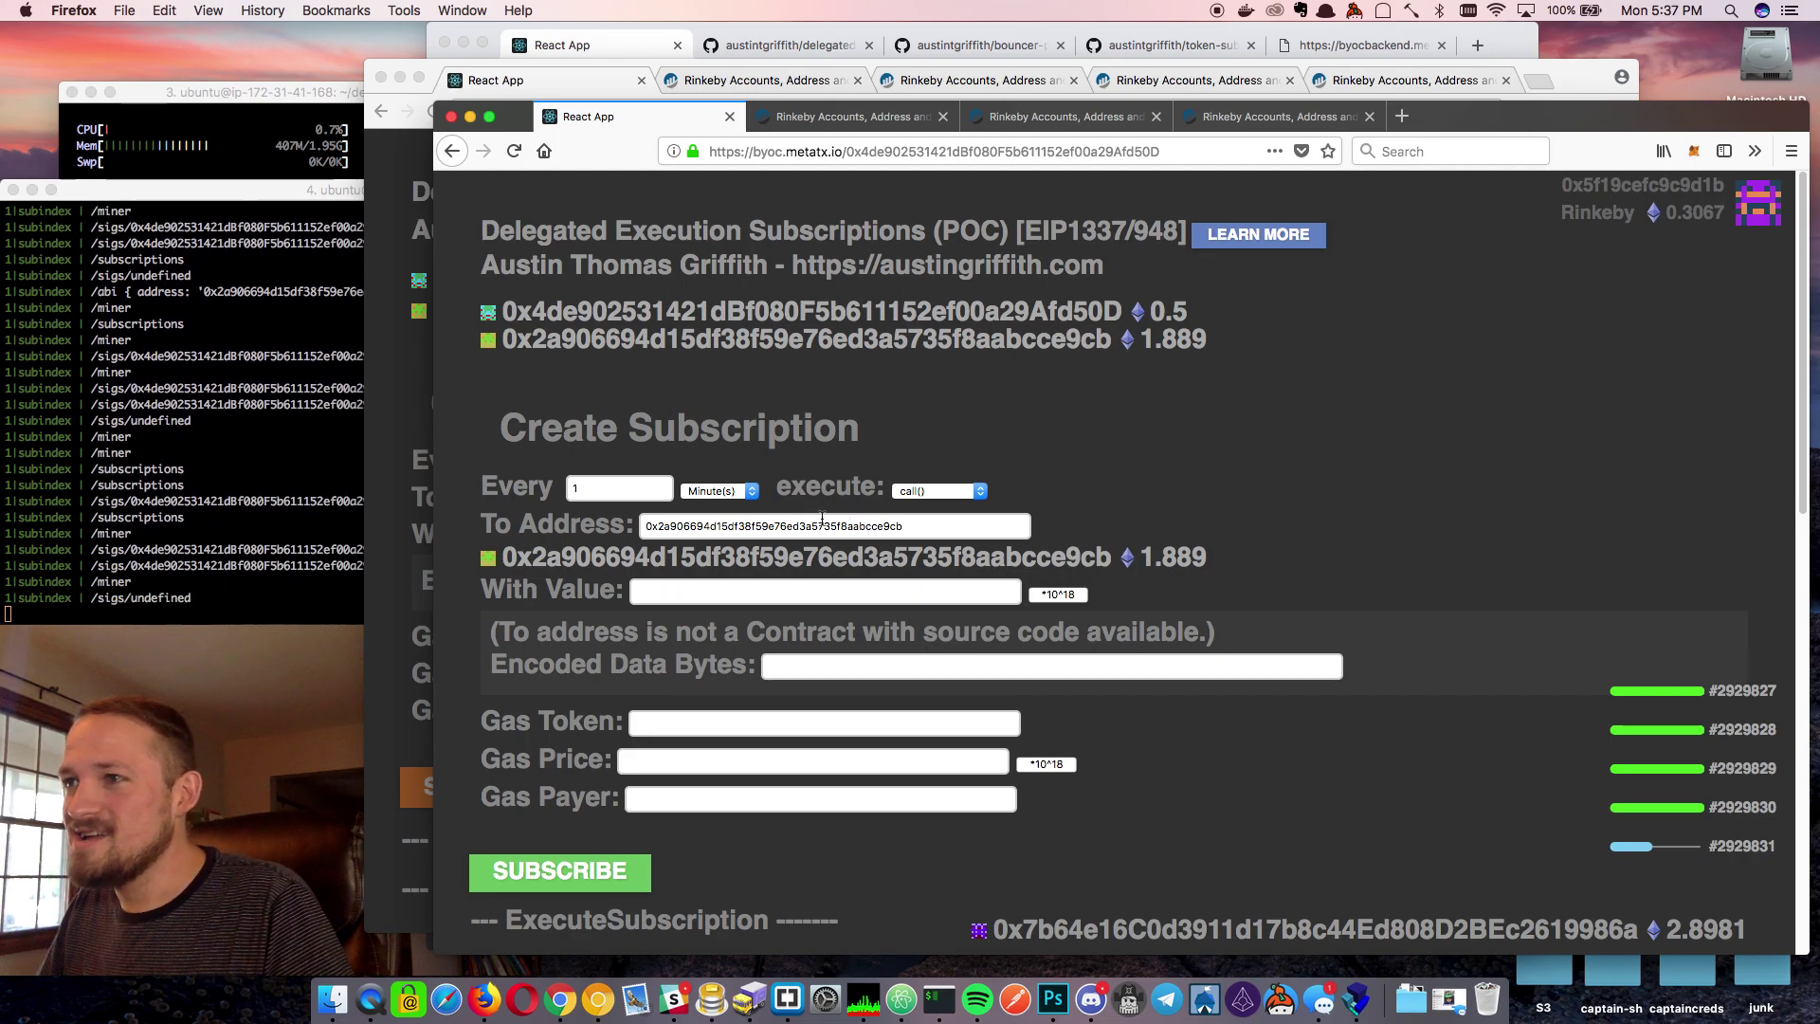
click(925, 492)
click(912, 491)
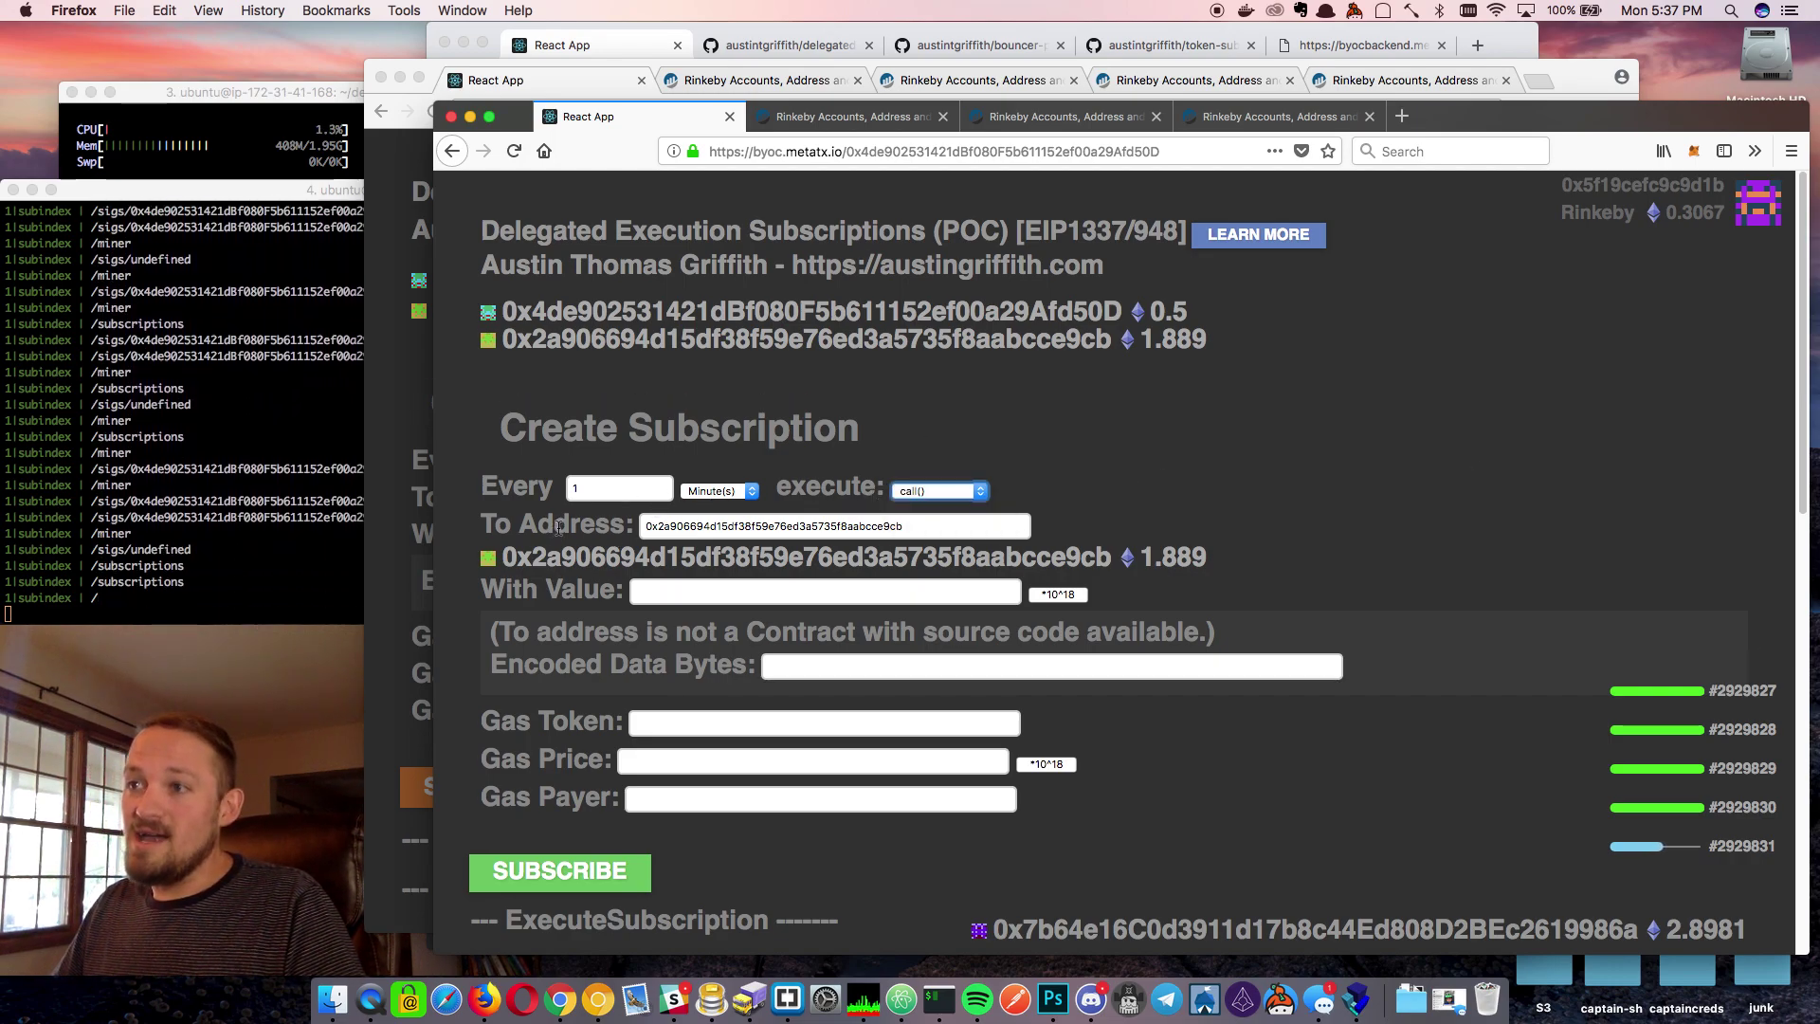
click(740, 589)
text(0.01)
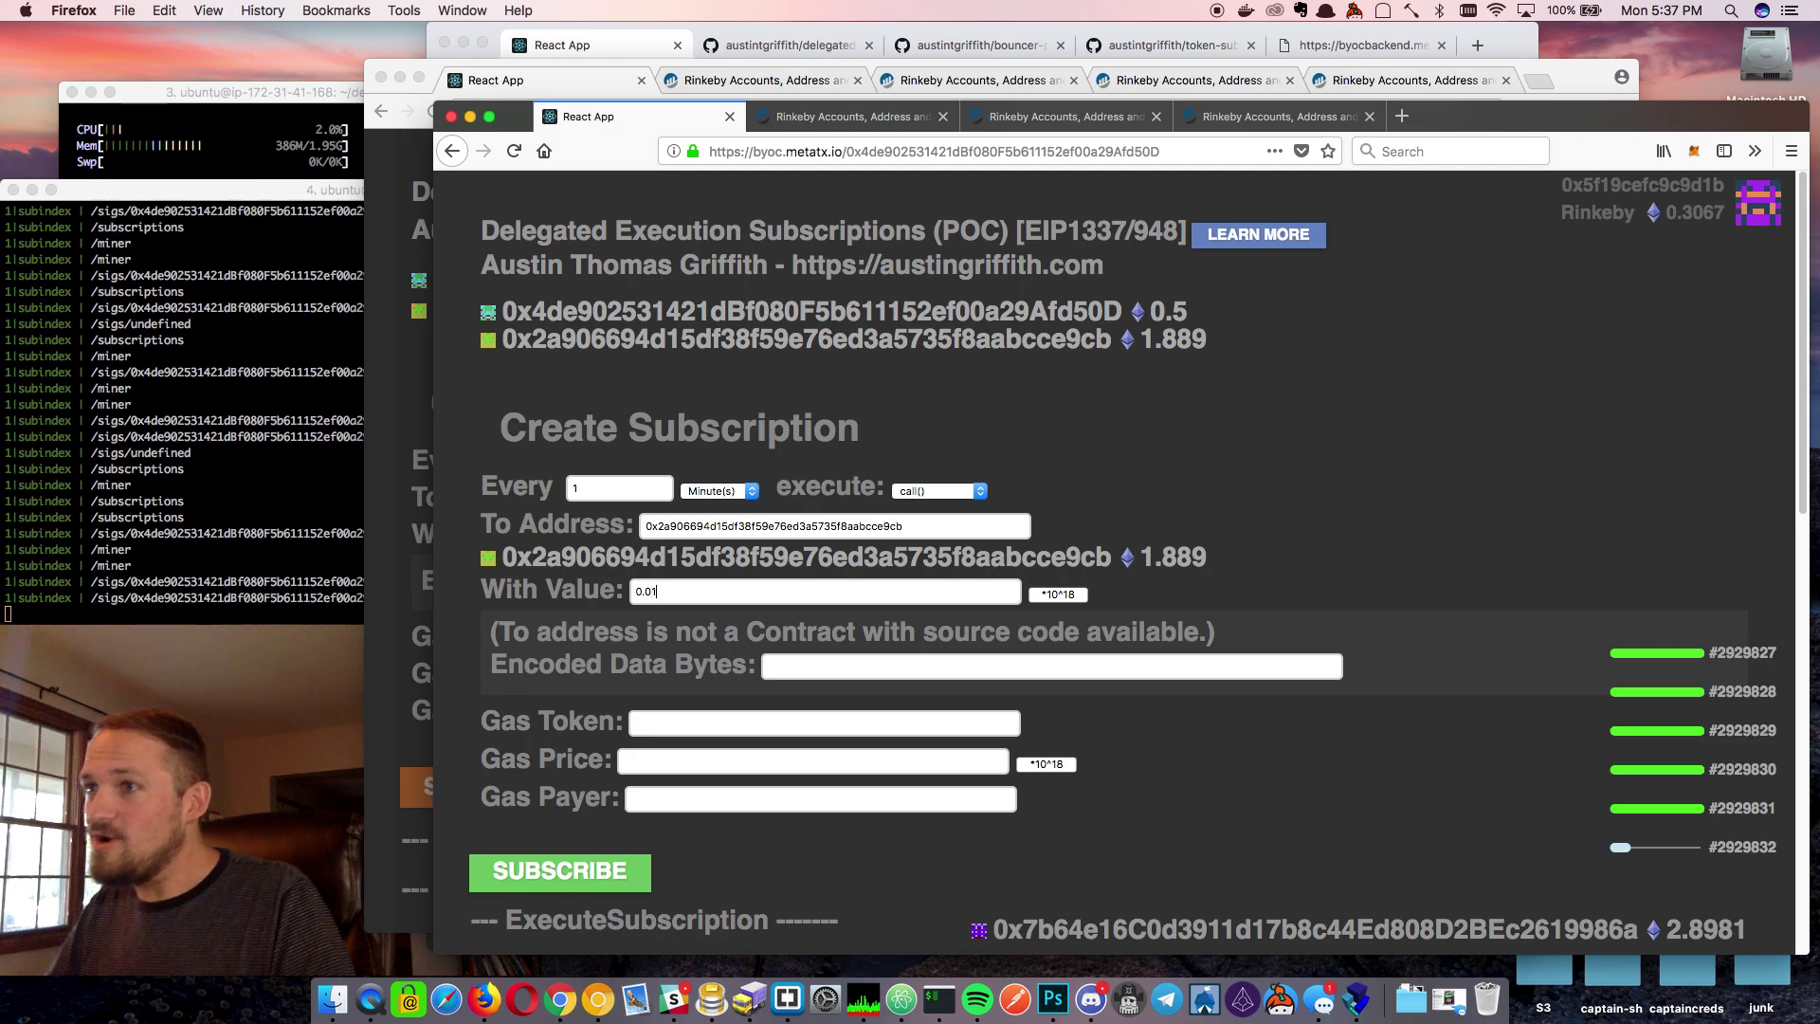
click(1059, 596)
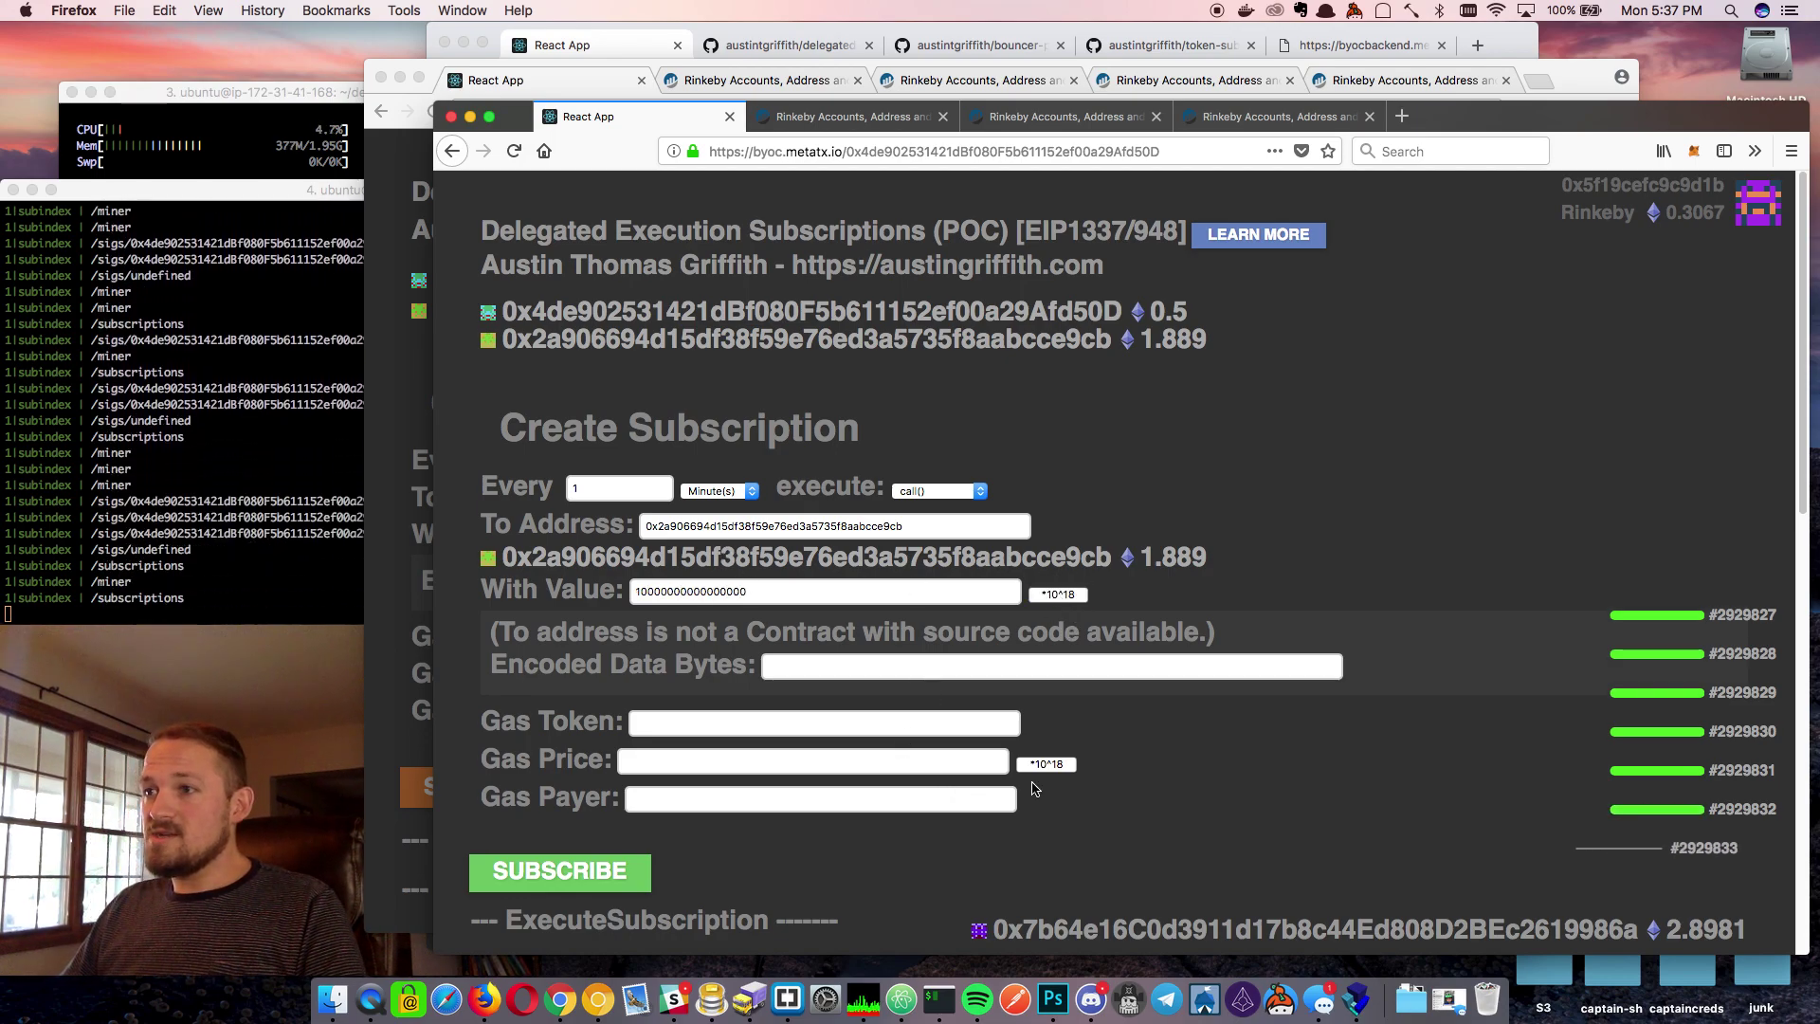
scroll(1138, 820, down, 1)
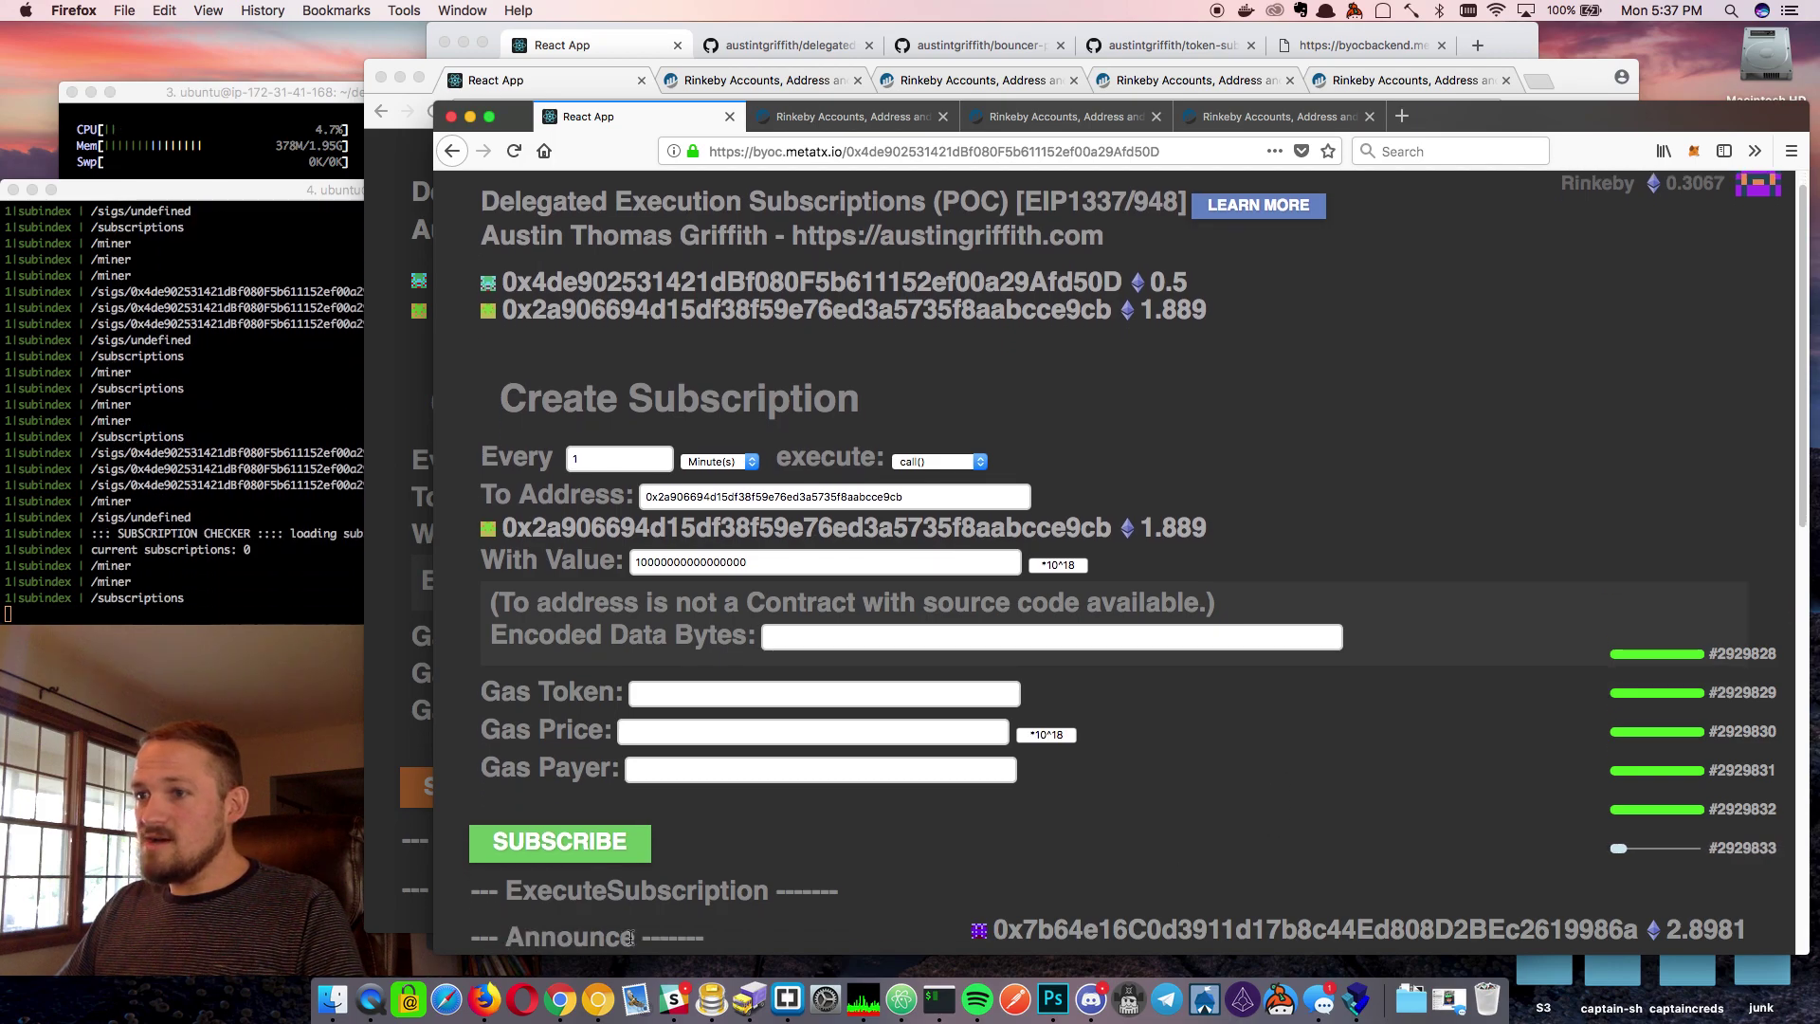
Submit the 0.01-ether-per-minute subscription and sign it in MetaMask
click(596, 846)
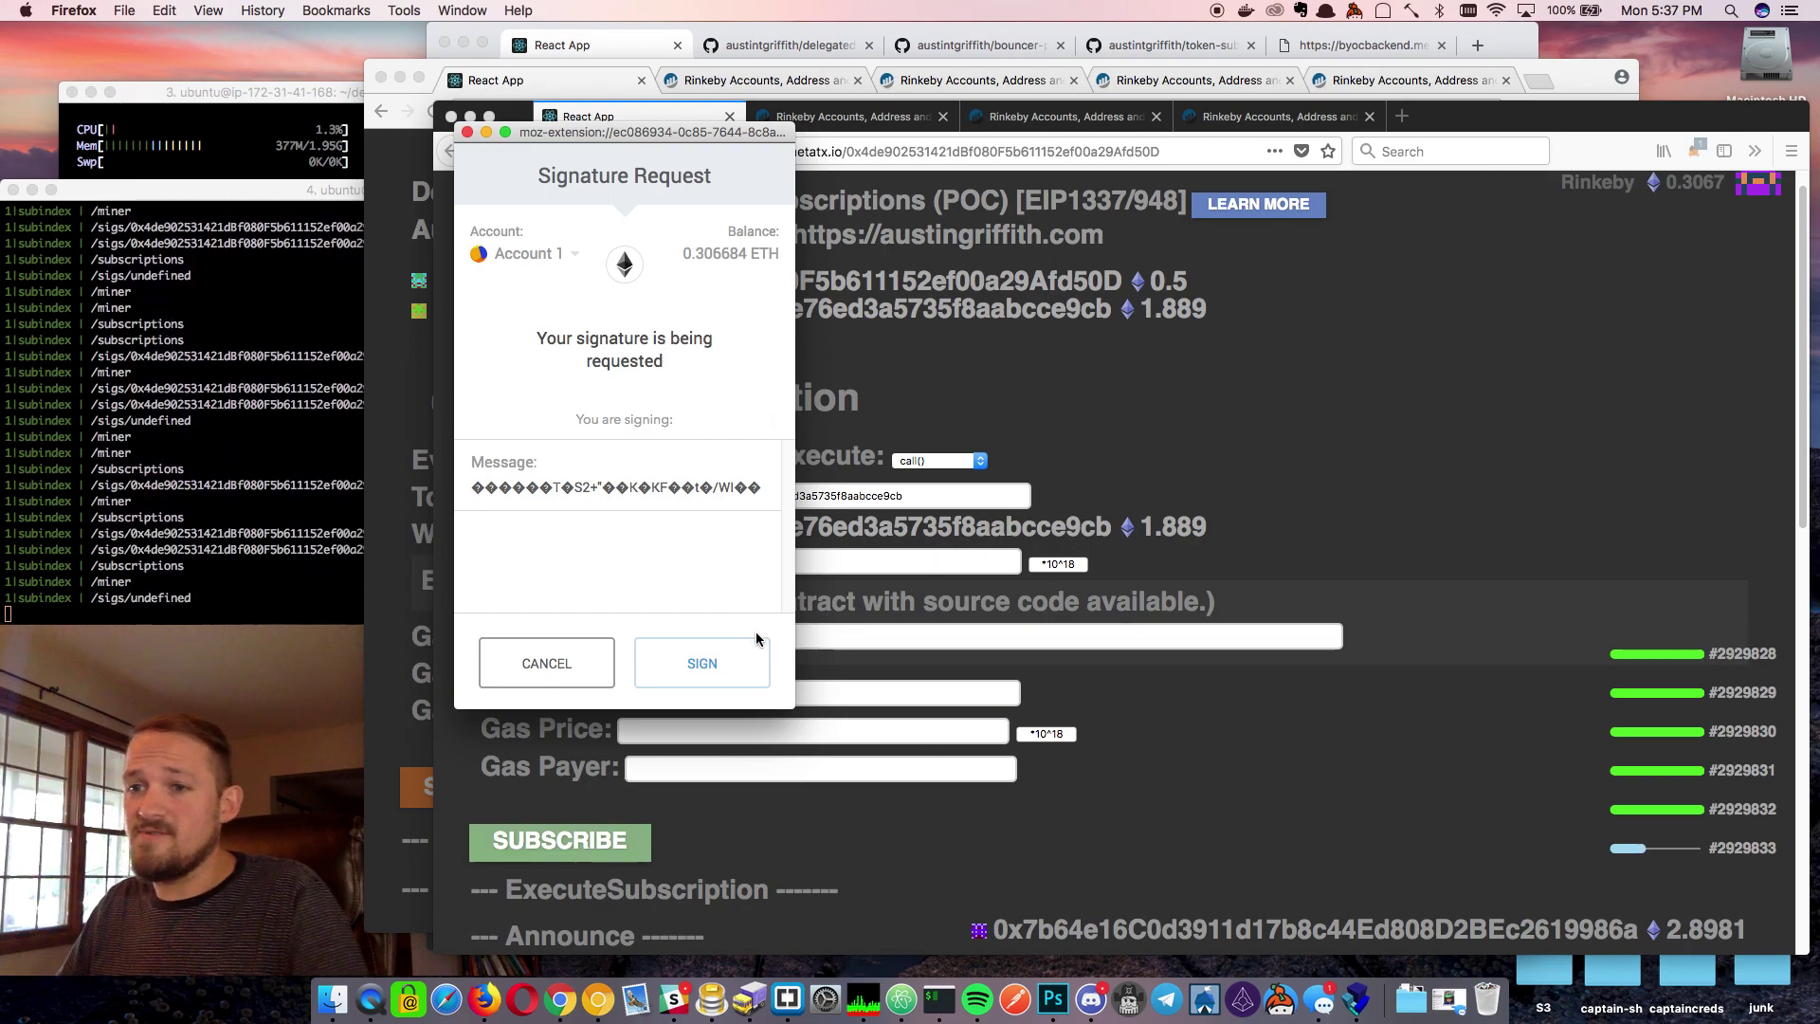
click(736, 664)
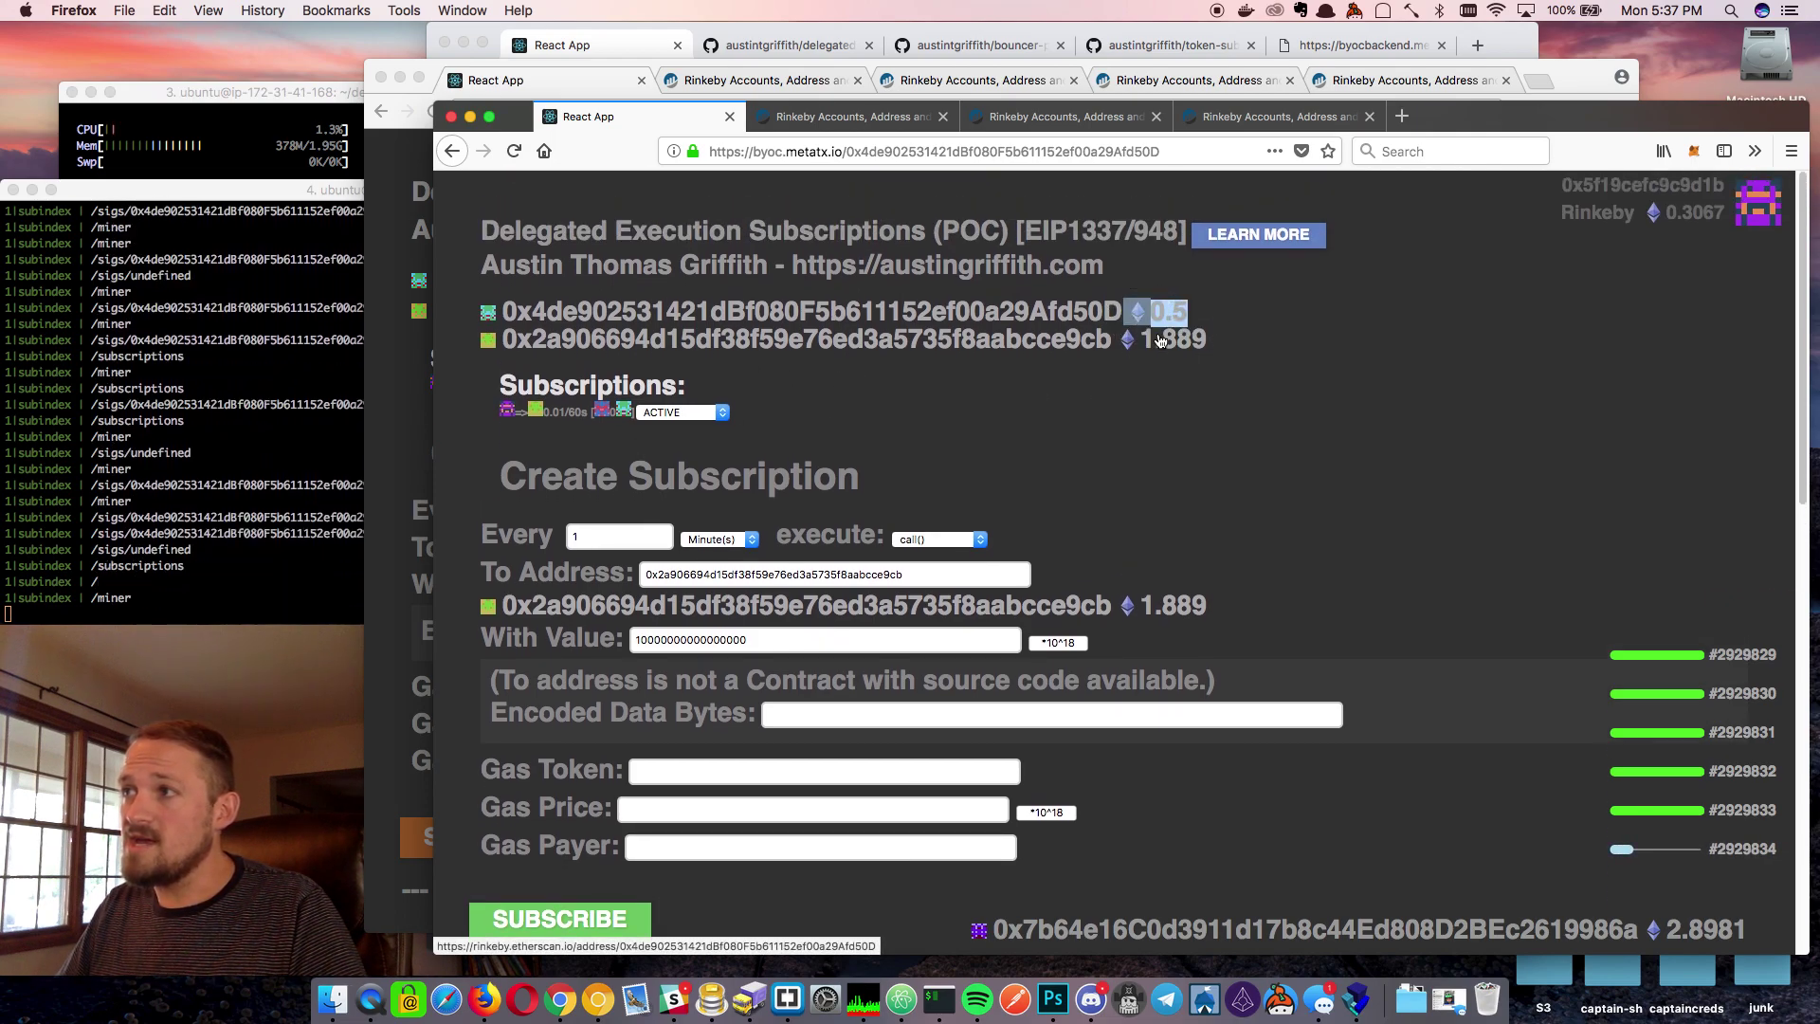
drag(1218, 342, 1142, 351)
click(1191, 444)
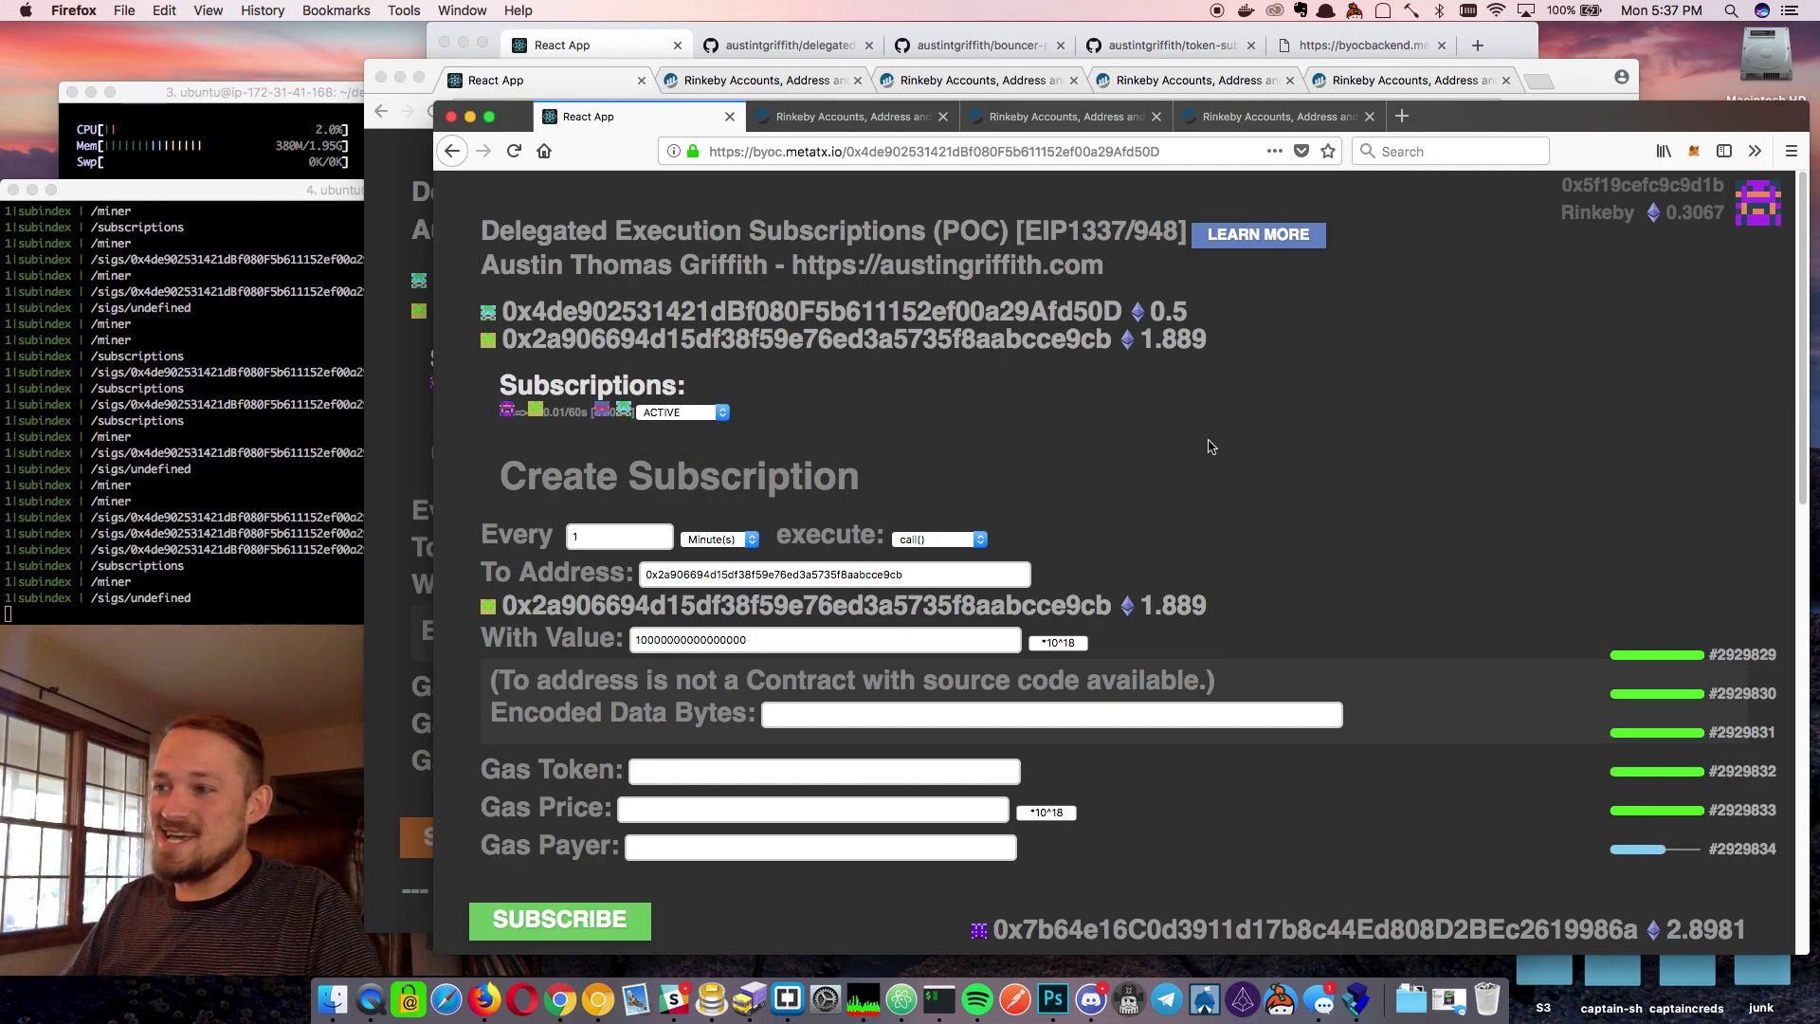
scroll(1462, 752, down, 2)
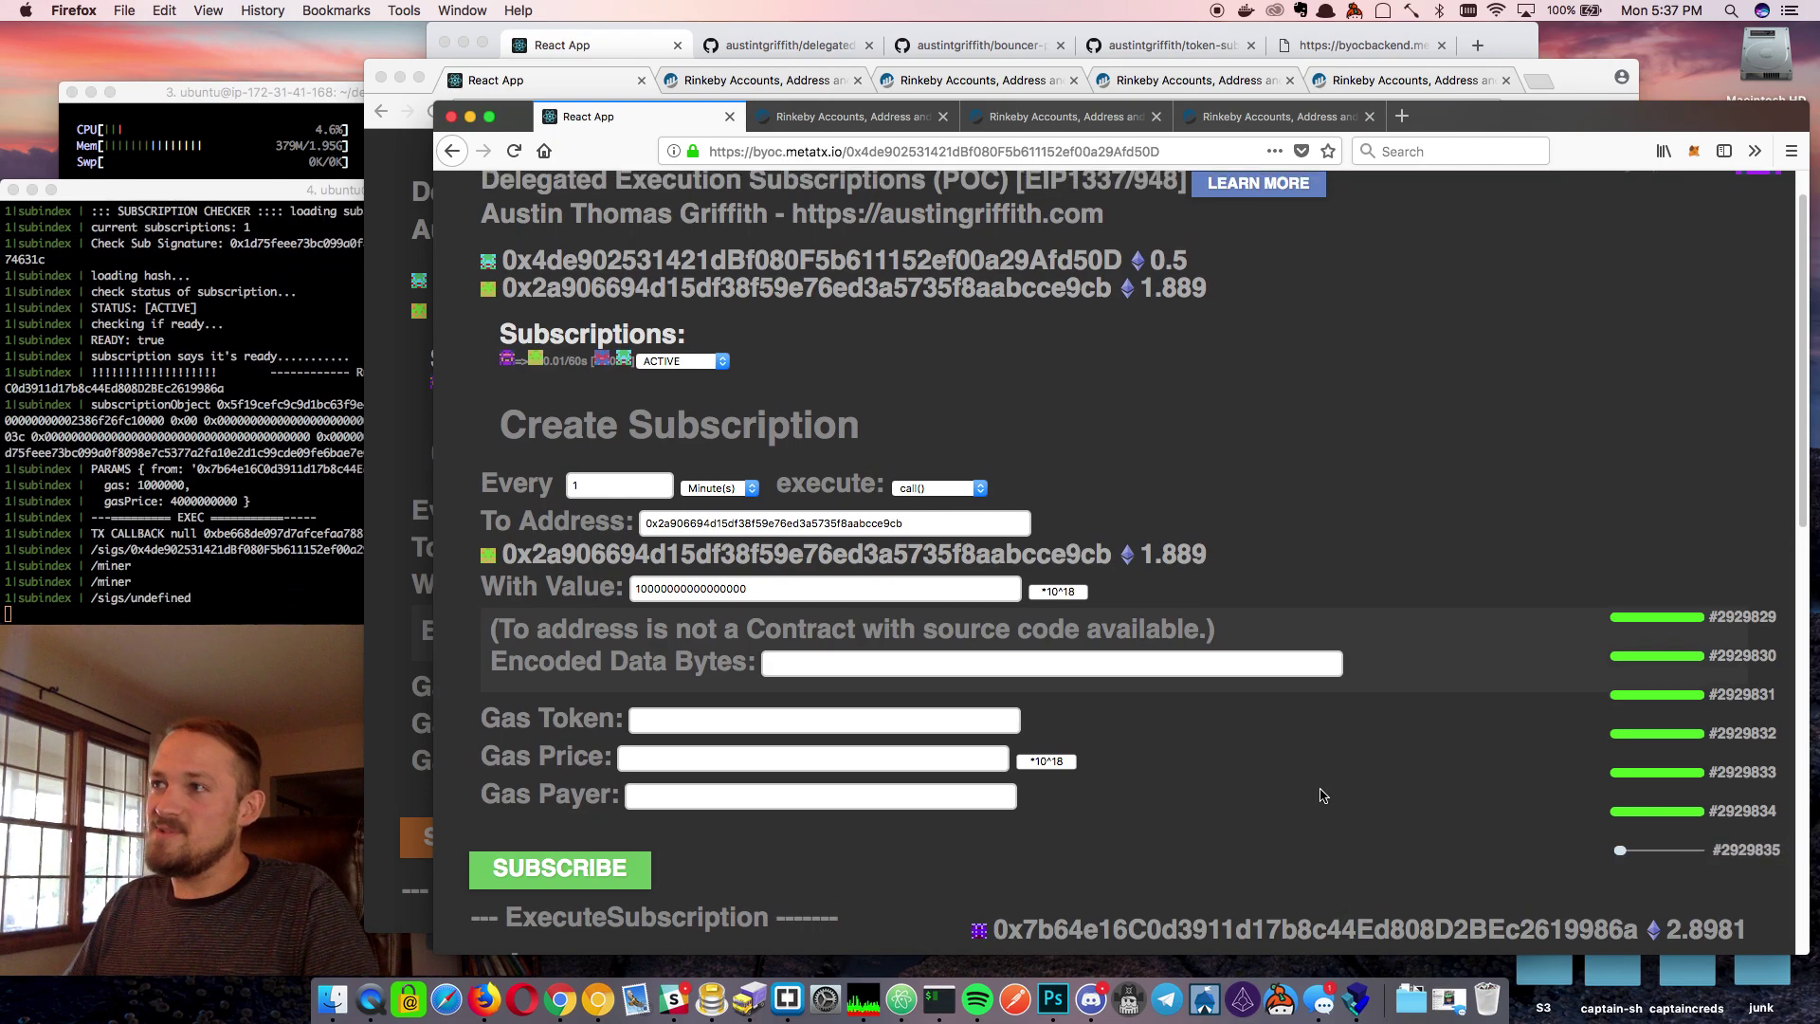
scroll(1323, 796, up, 2)
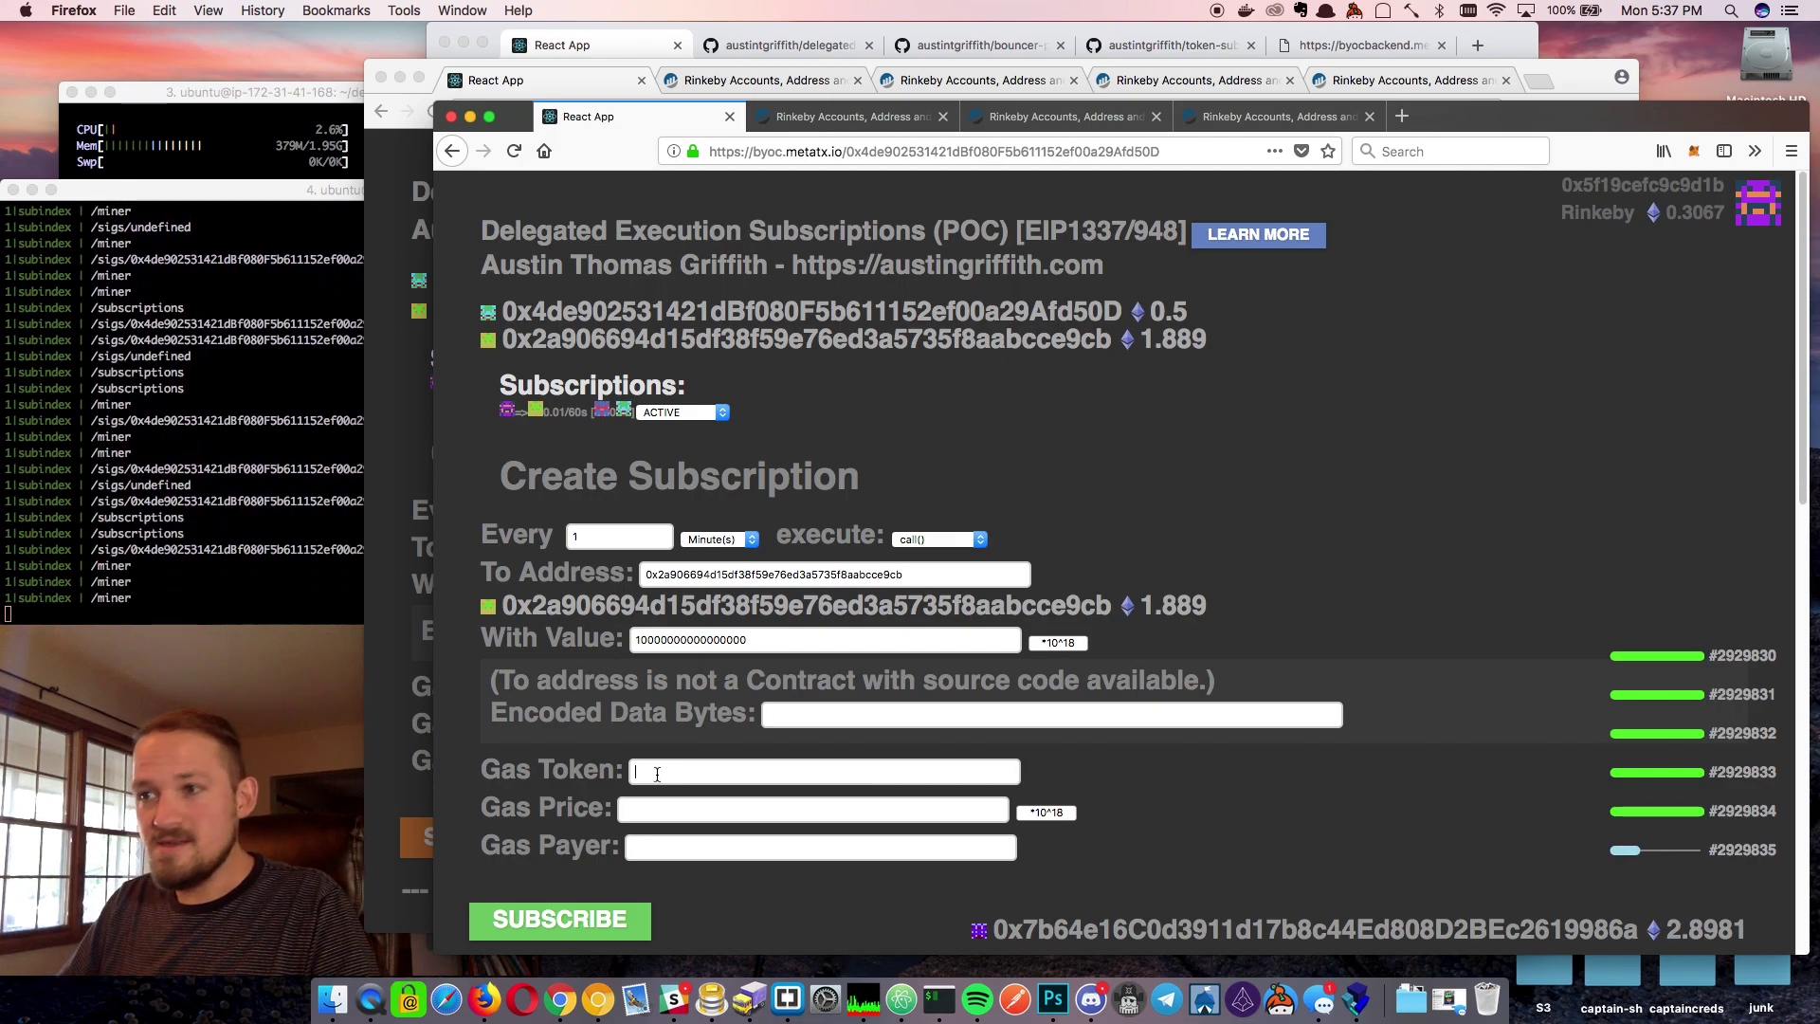
click(663, 808)
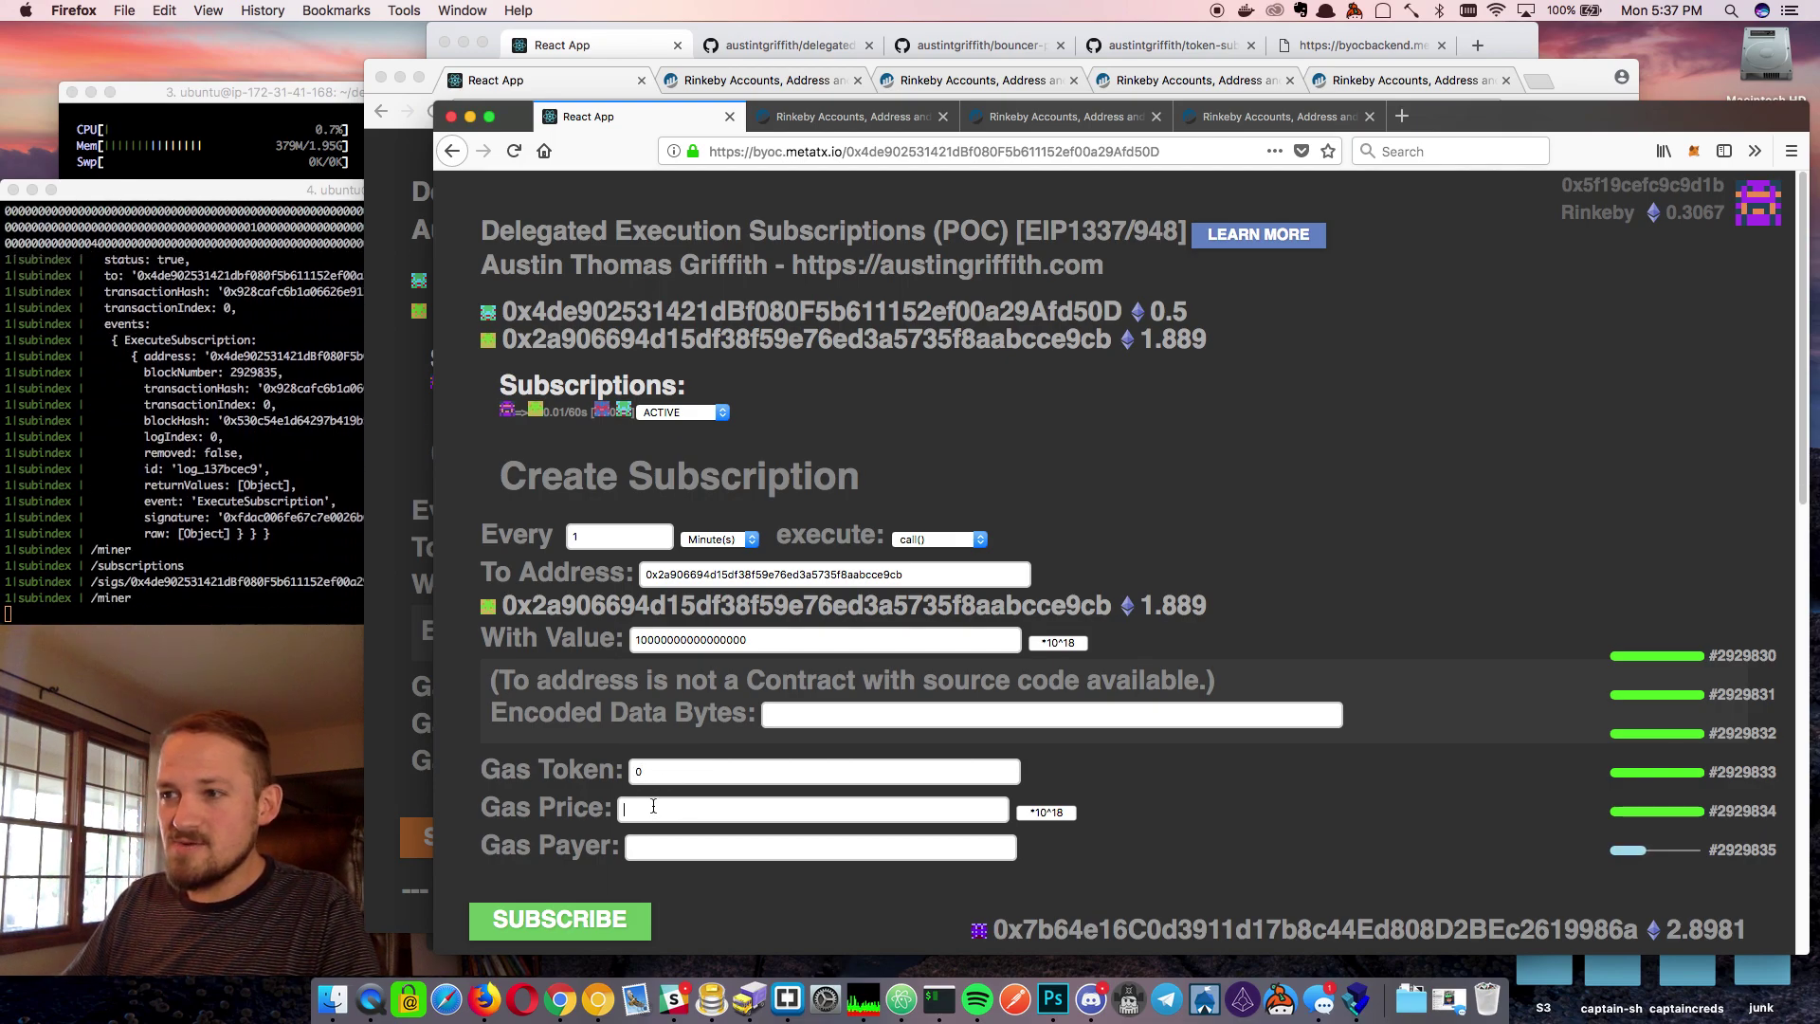
text(0.0)
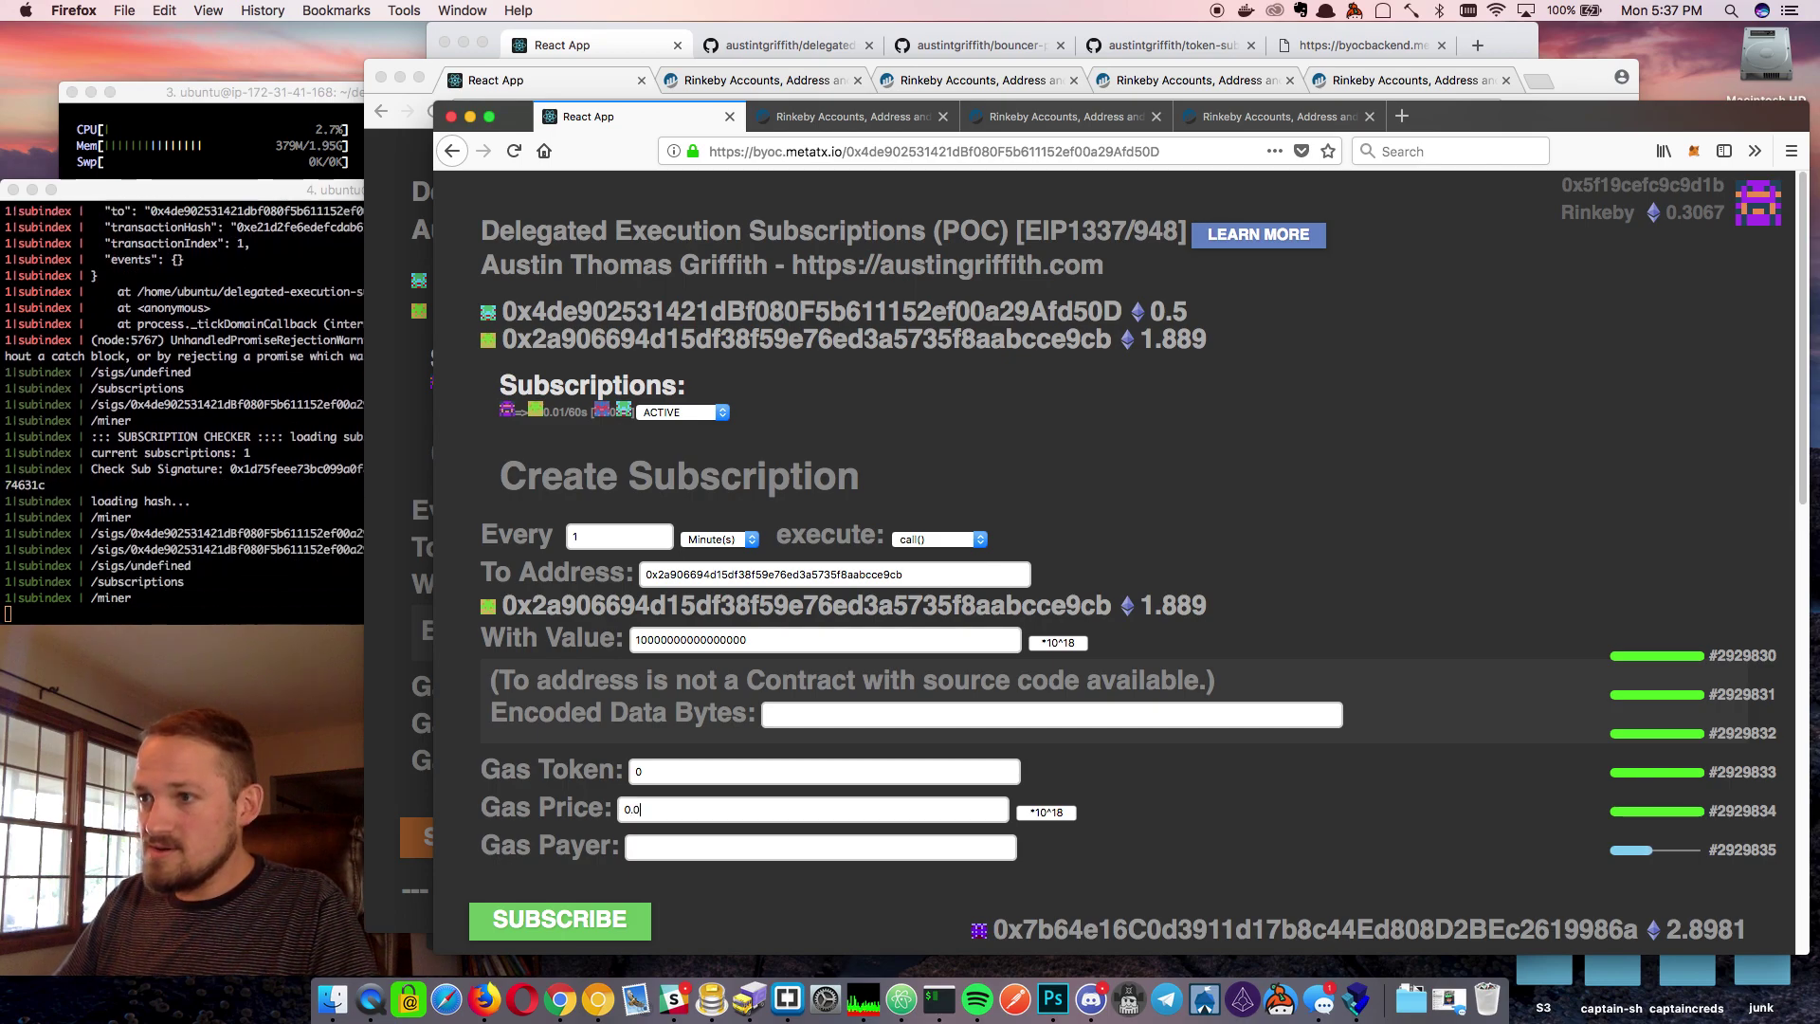
text(005)
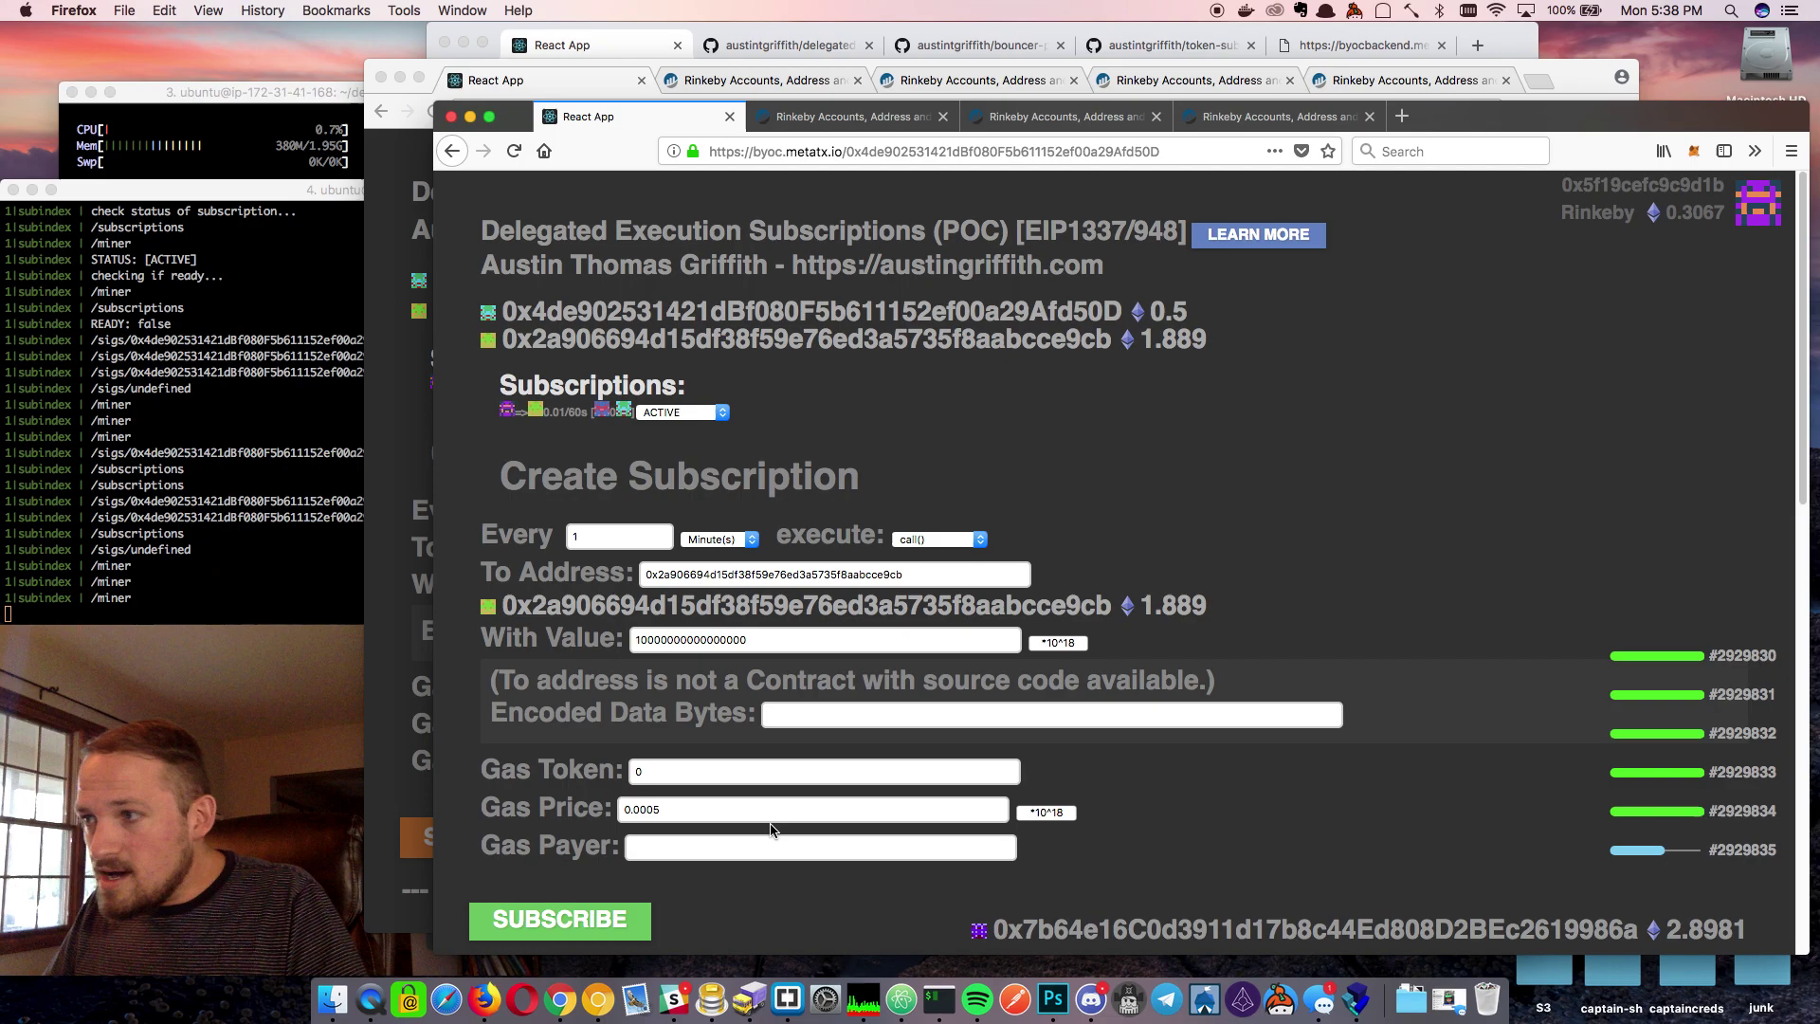
click(1046, 812)
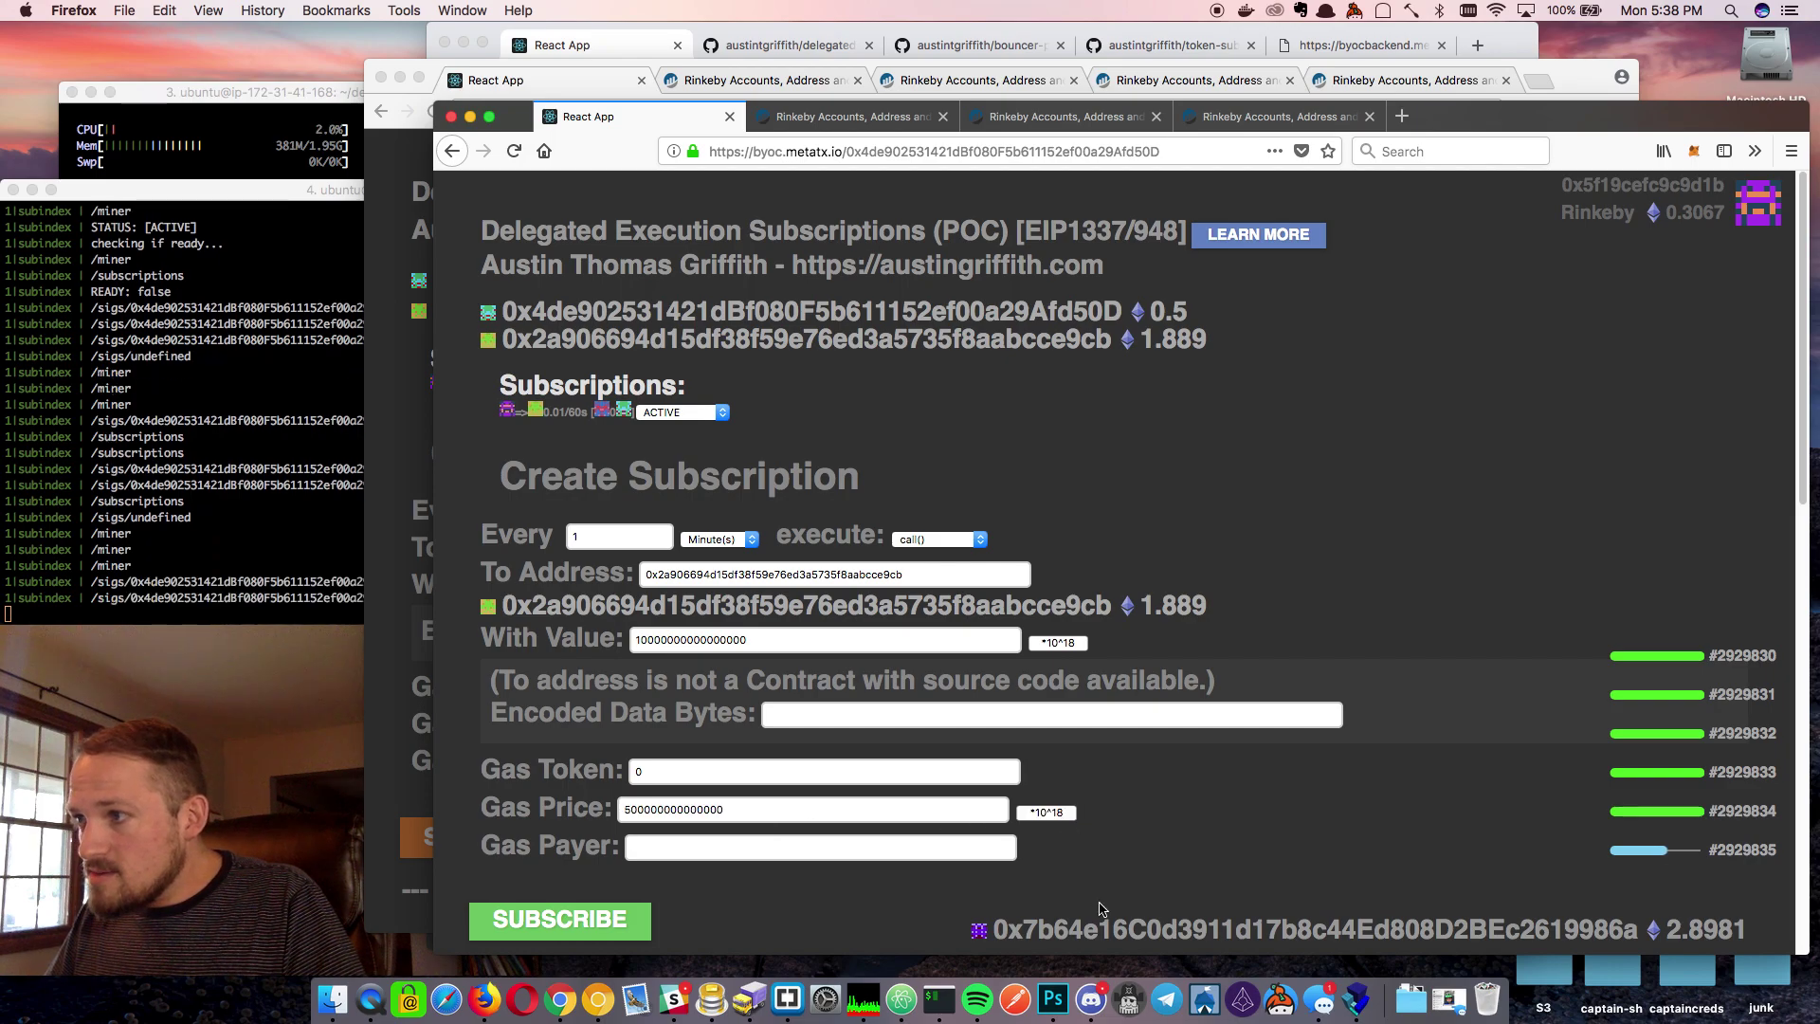
click(713, 850)
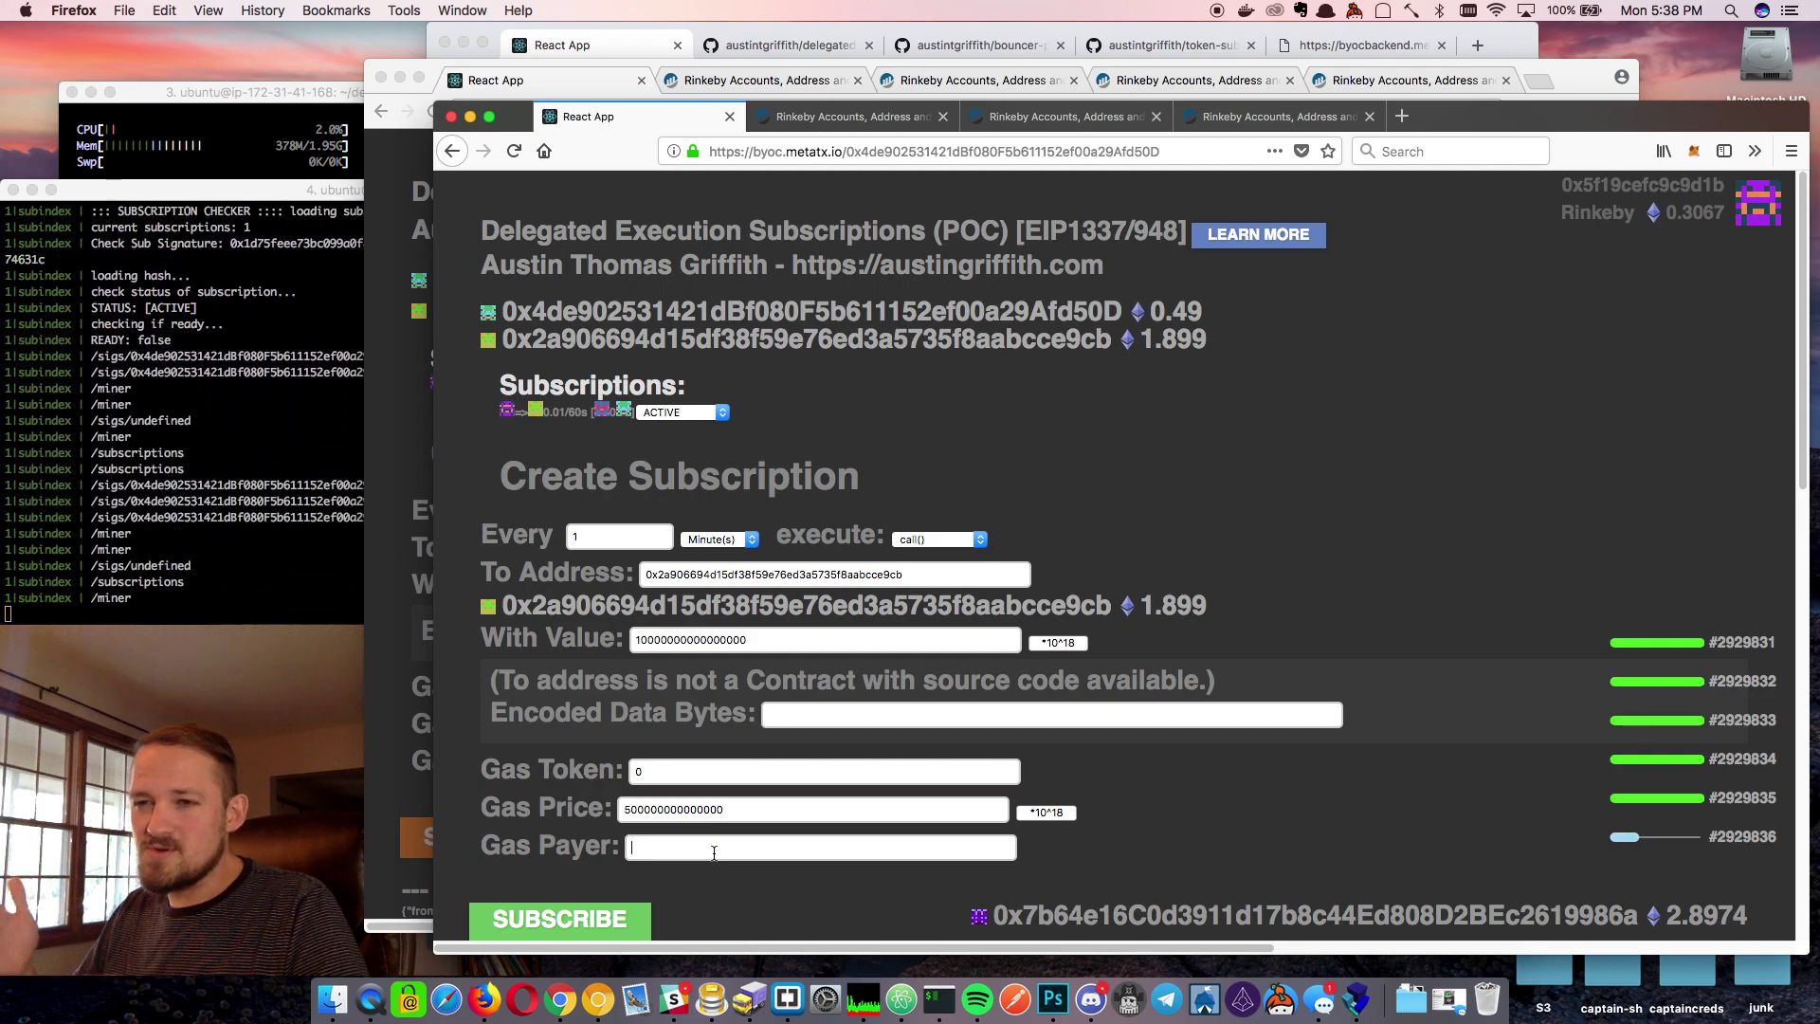
click(714, 853)
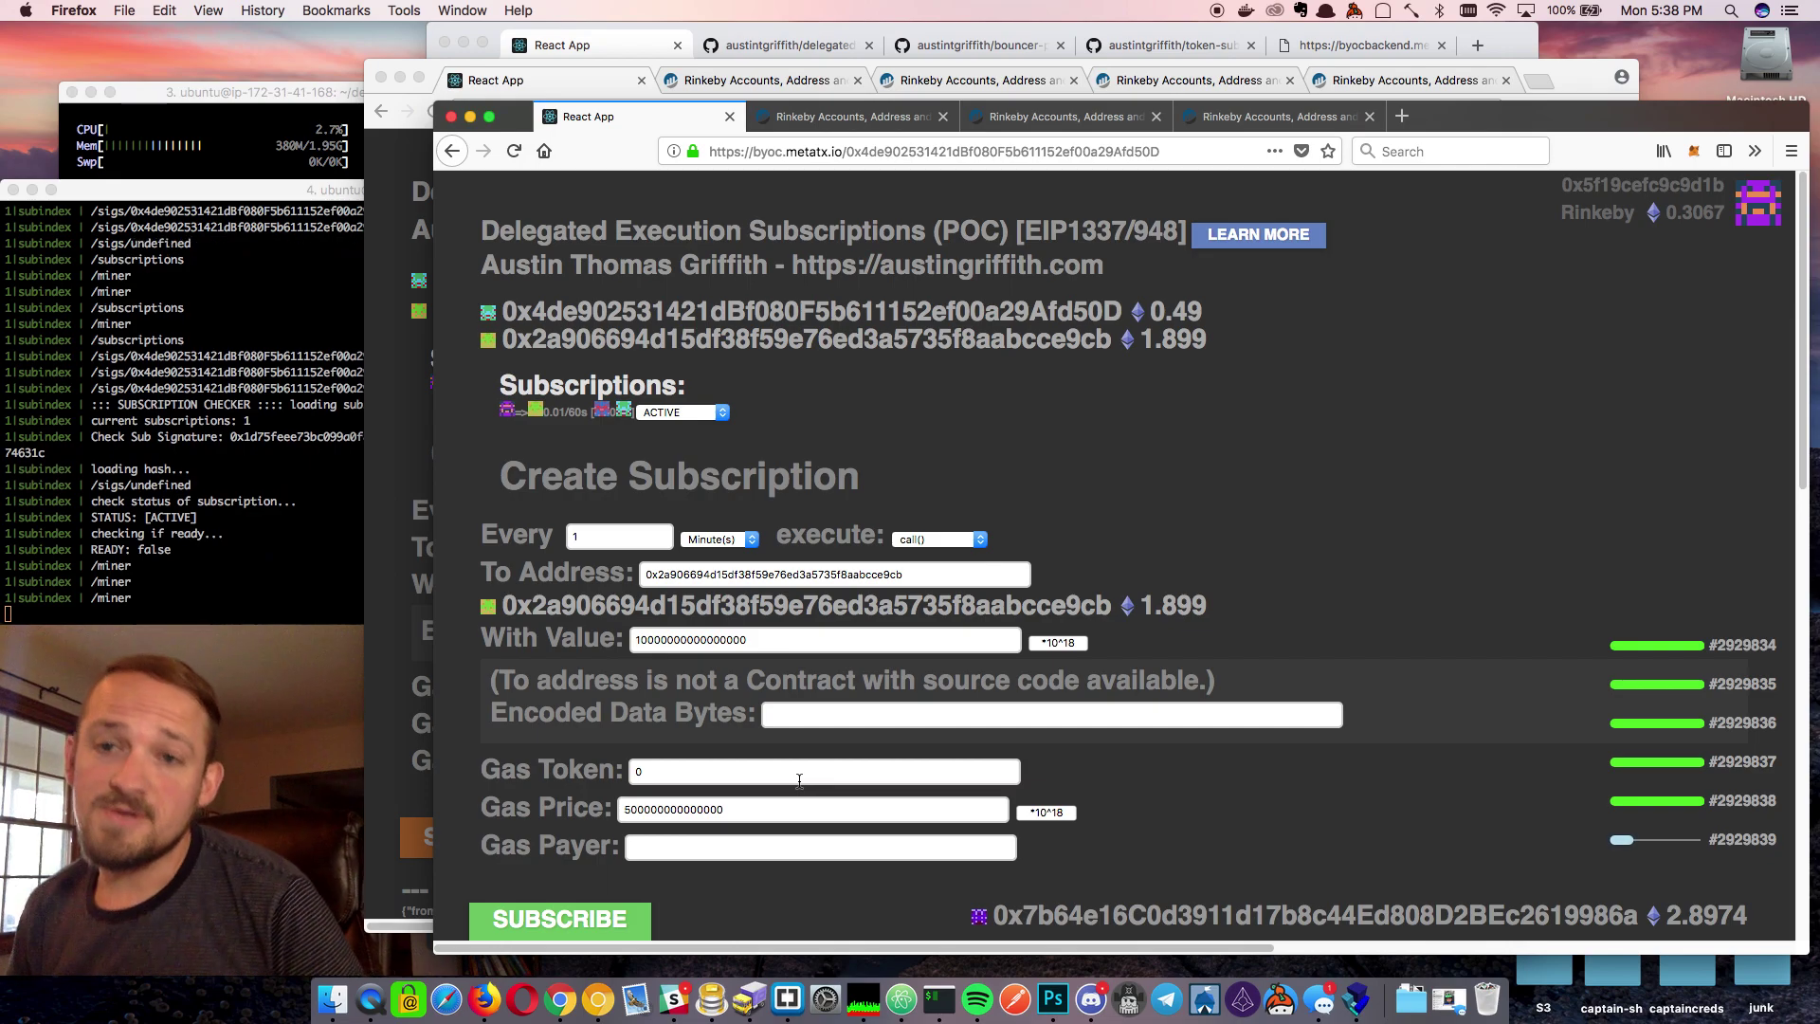
Switch the 0.01/60s subscription's status to PAUSED, save it, and sign in MetaMask
click(689, 418)
click(687, 429)
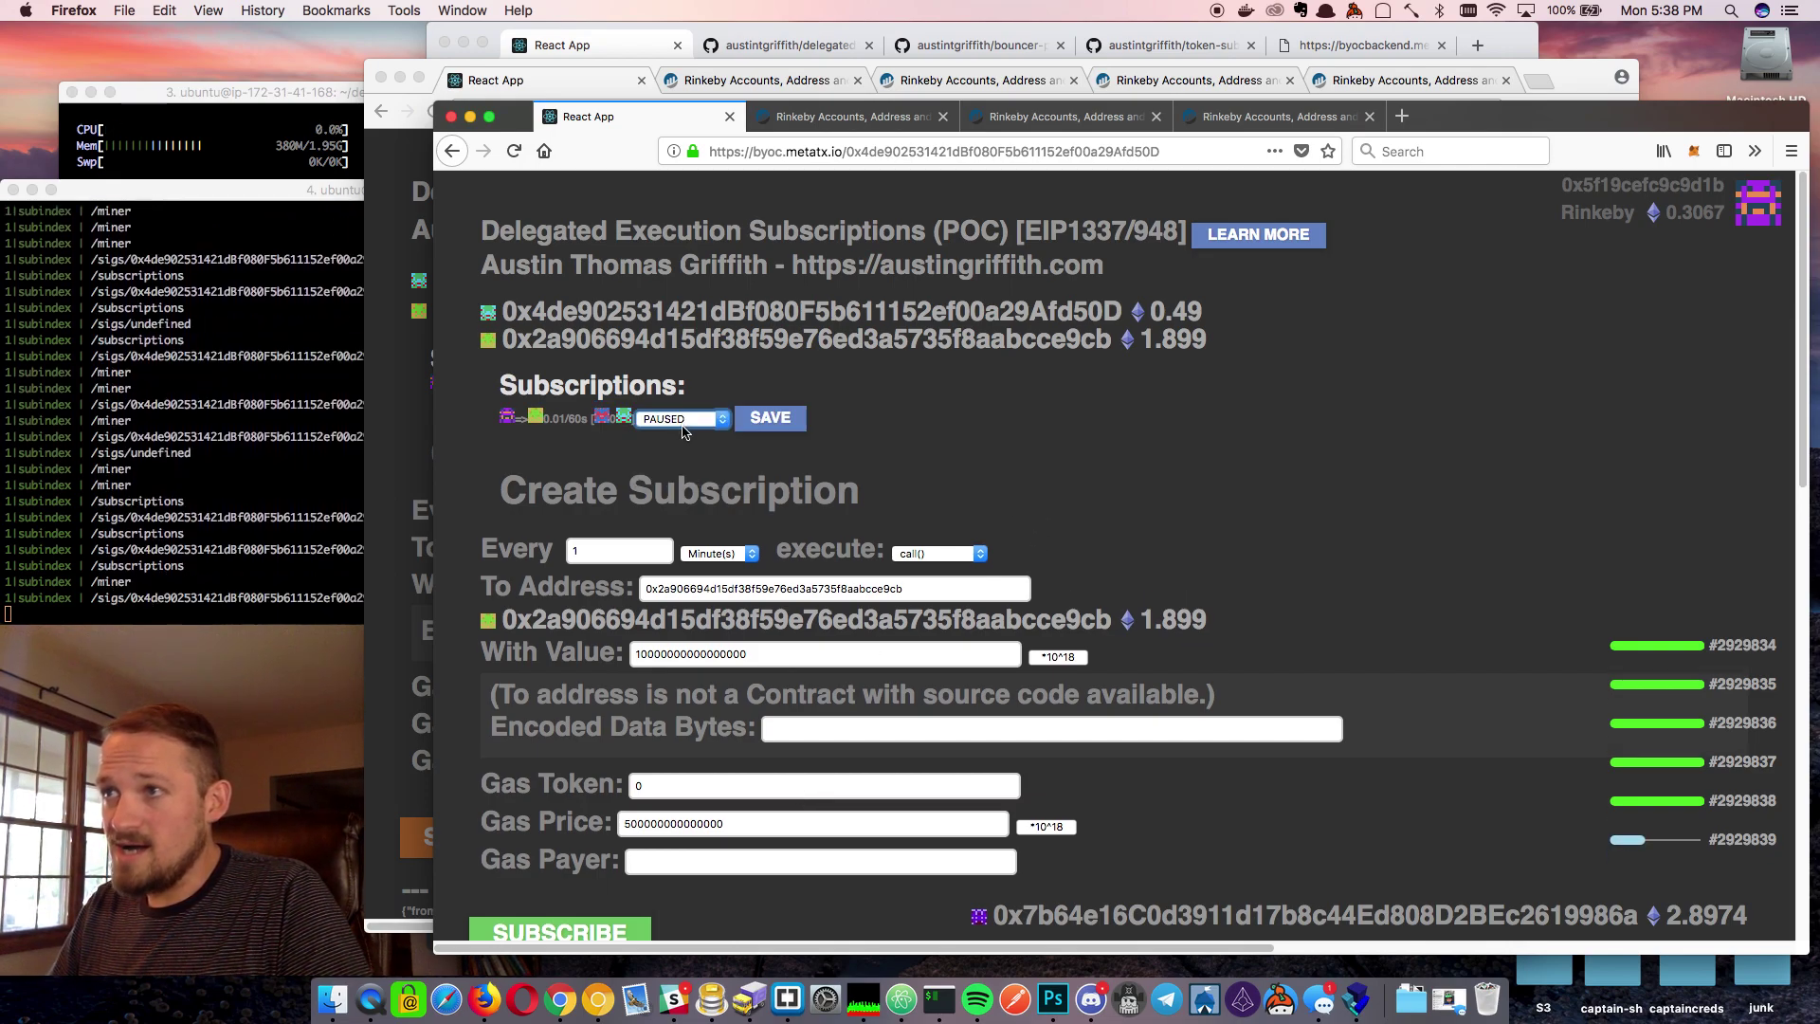
click(769, 418)
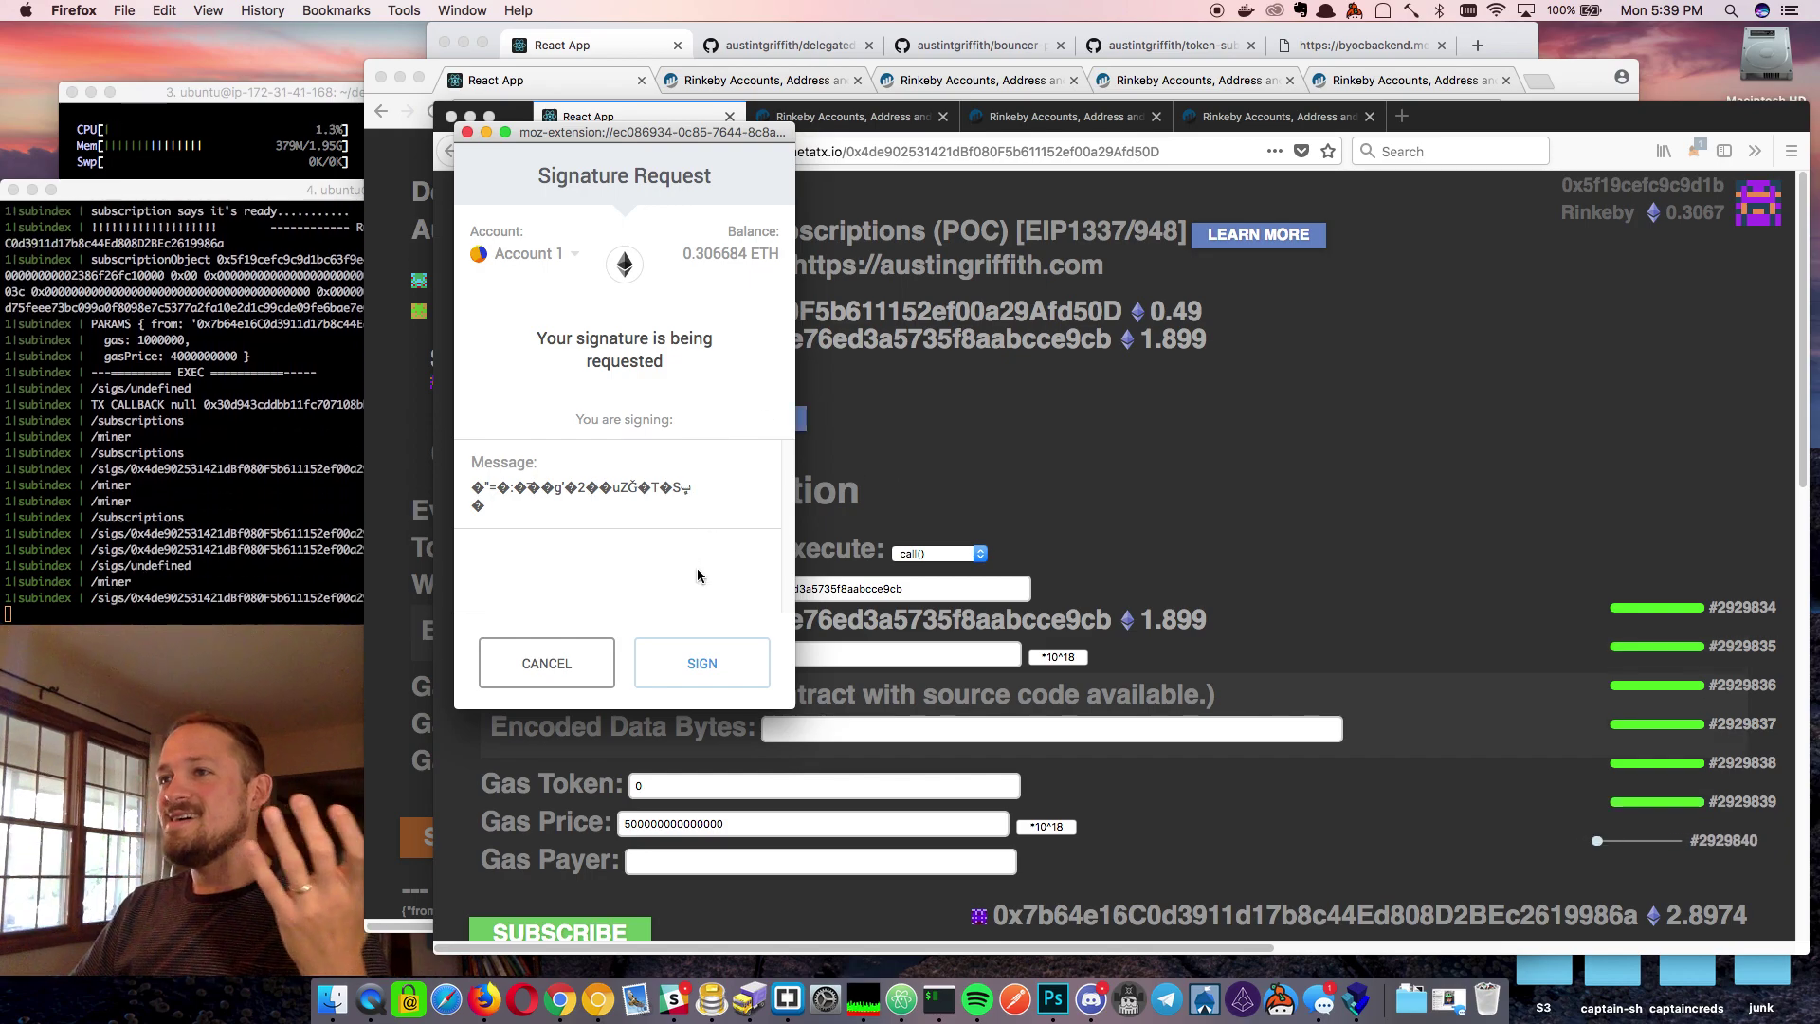
click(683, 670)
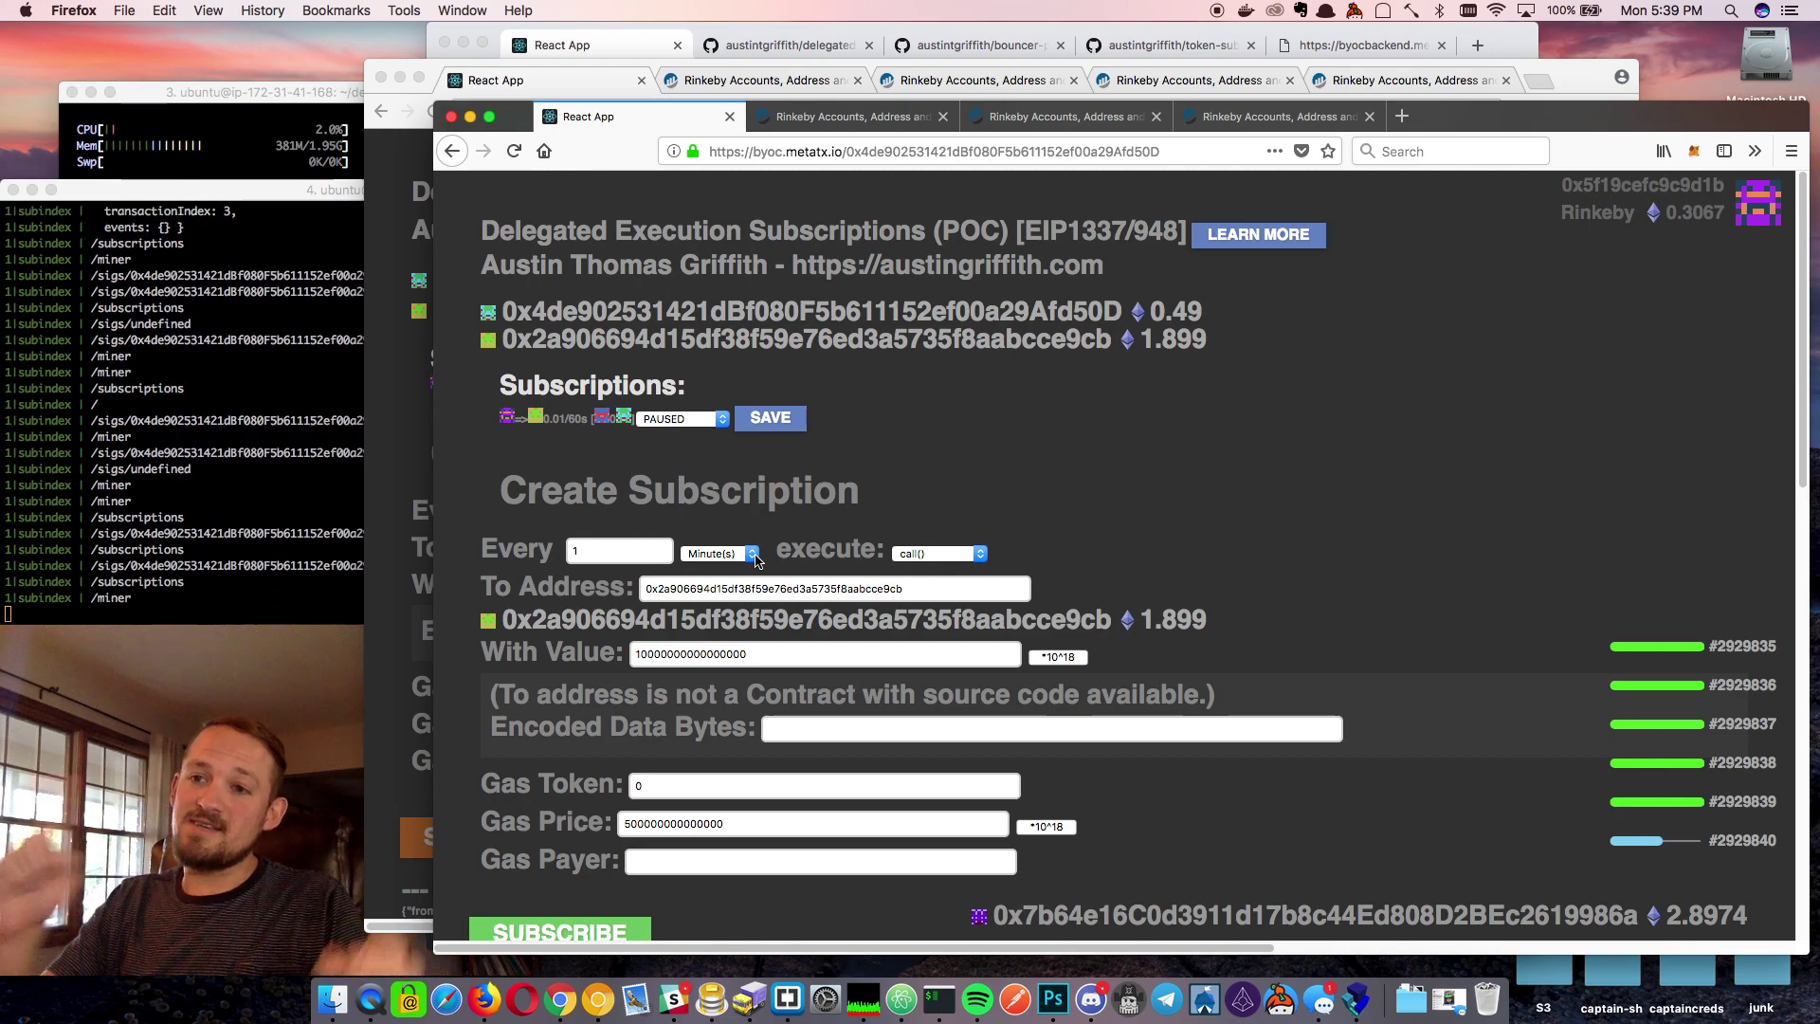
Submit a second 0.01-per-minute subscription with the 0.0005 gas price and sign it
scroll(1153, 352, down, 4)
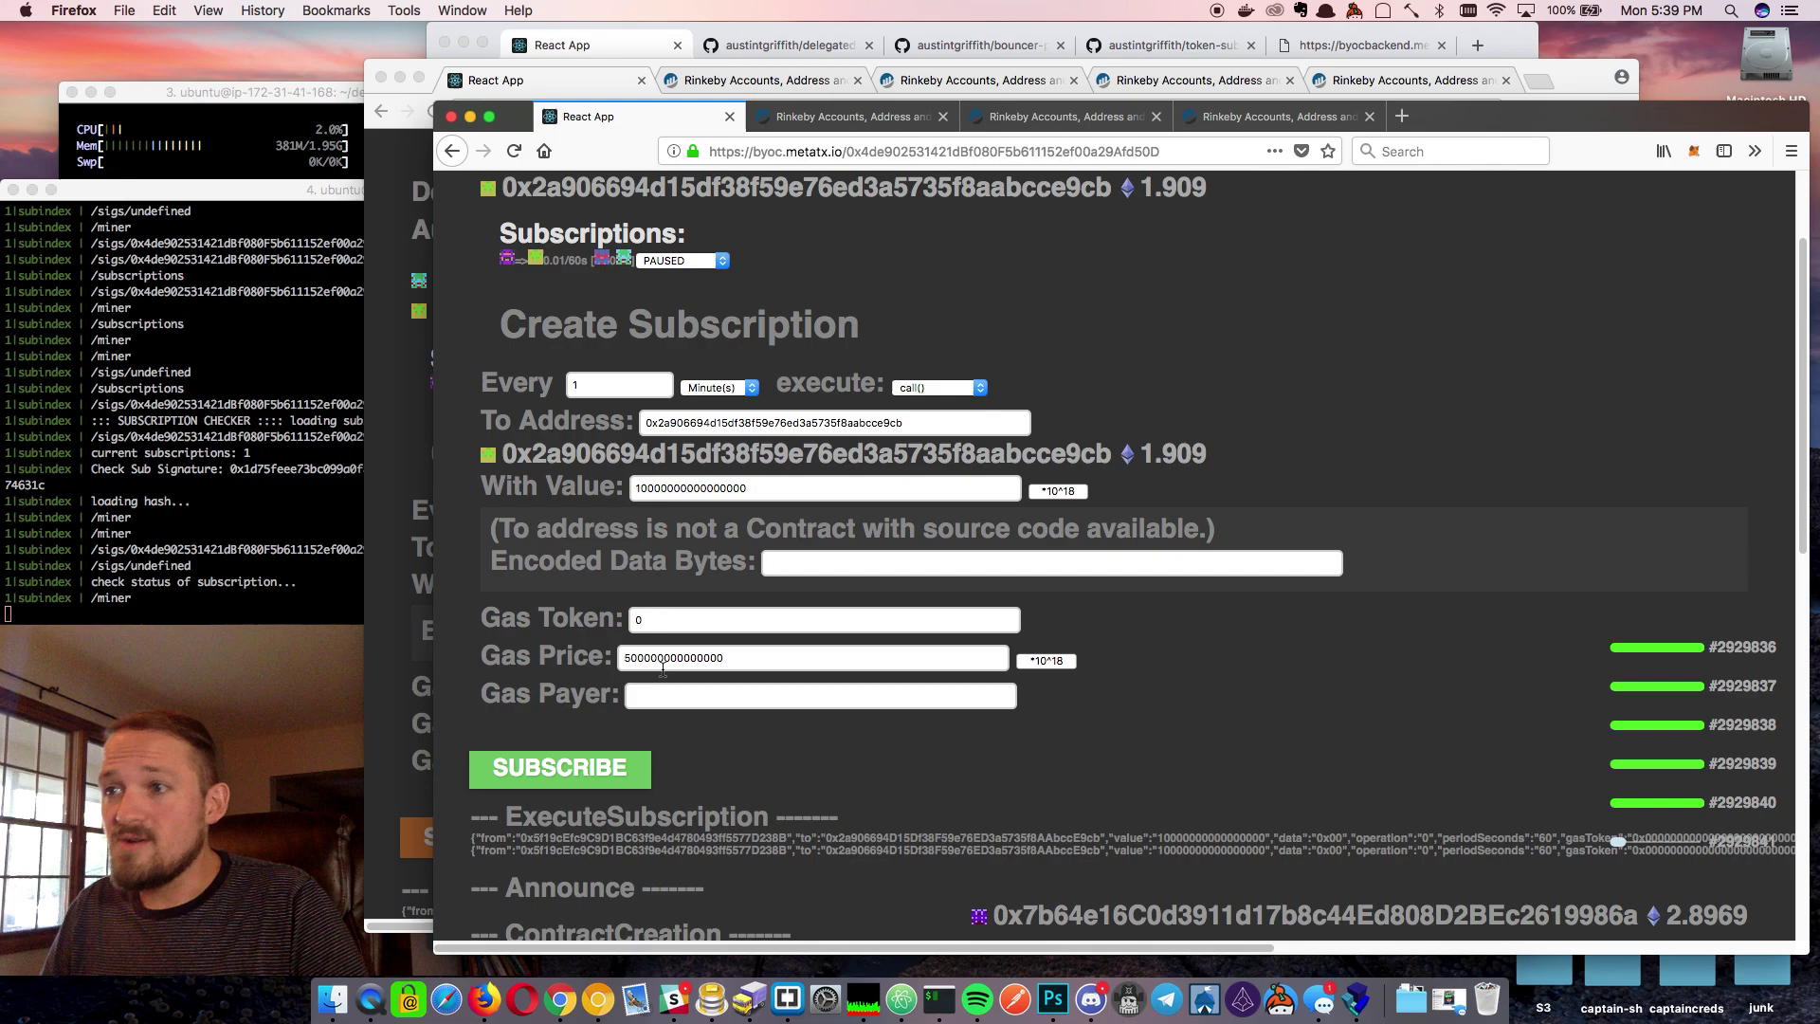
scroll(877, 665, up, 2)
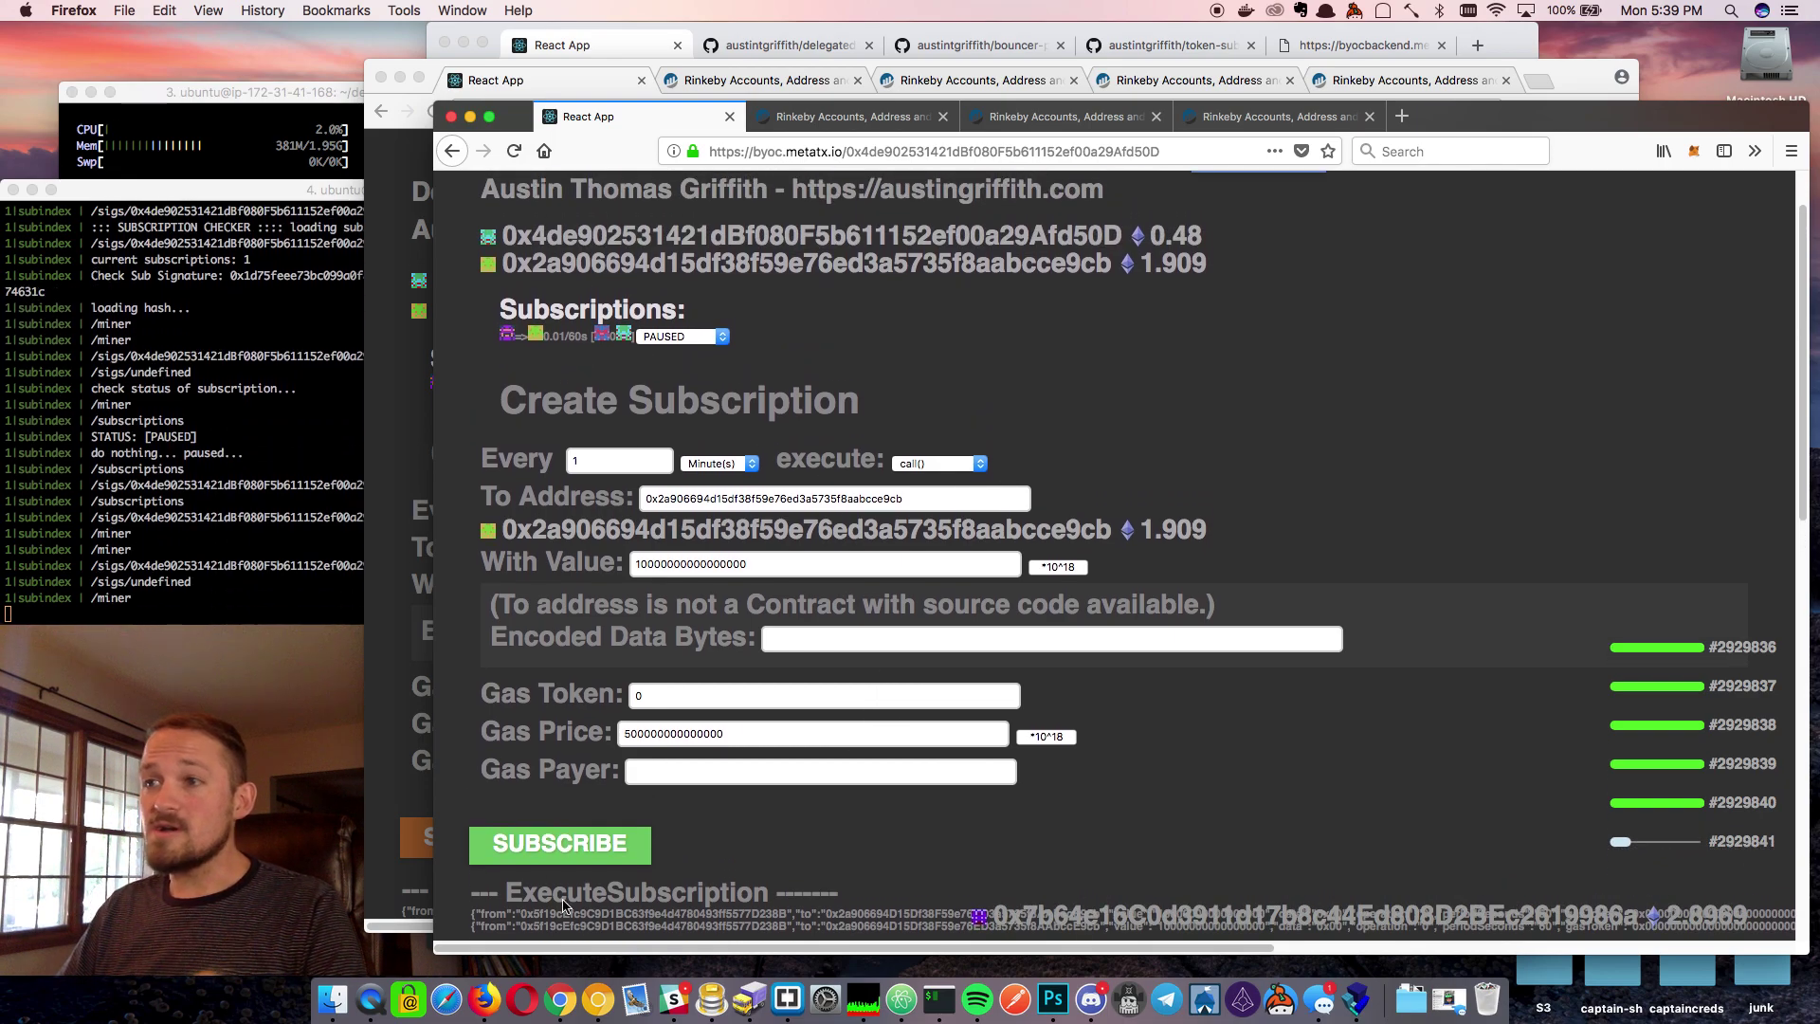
click(567, 843)
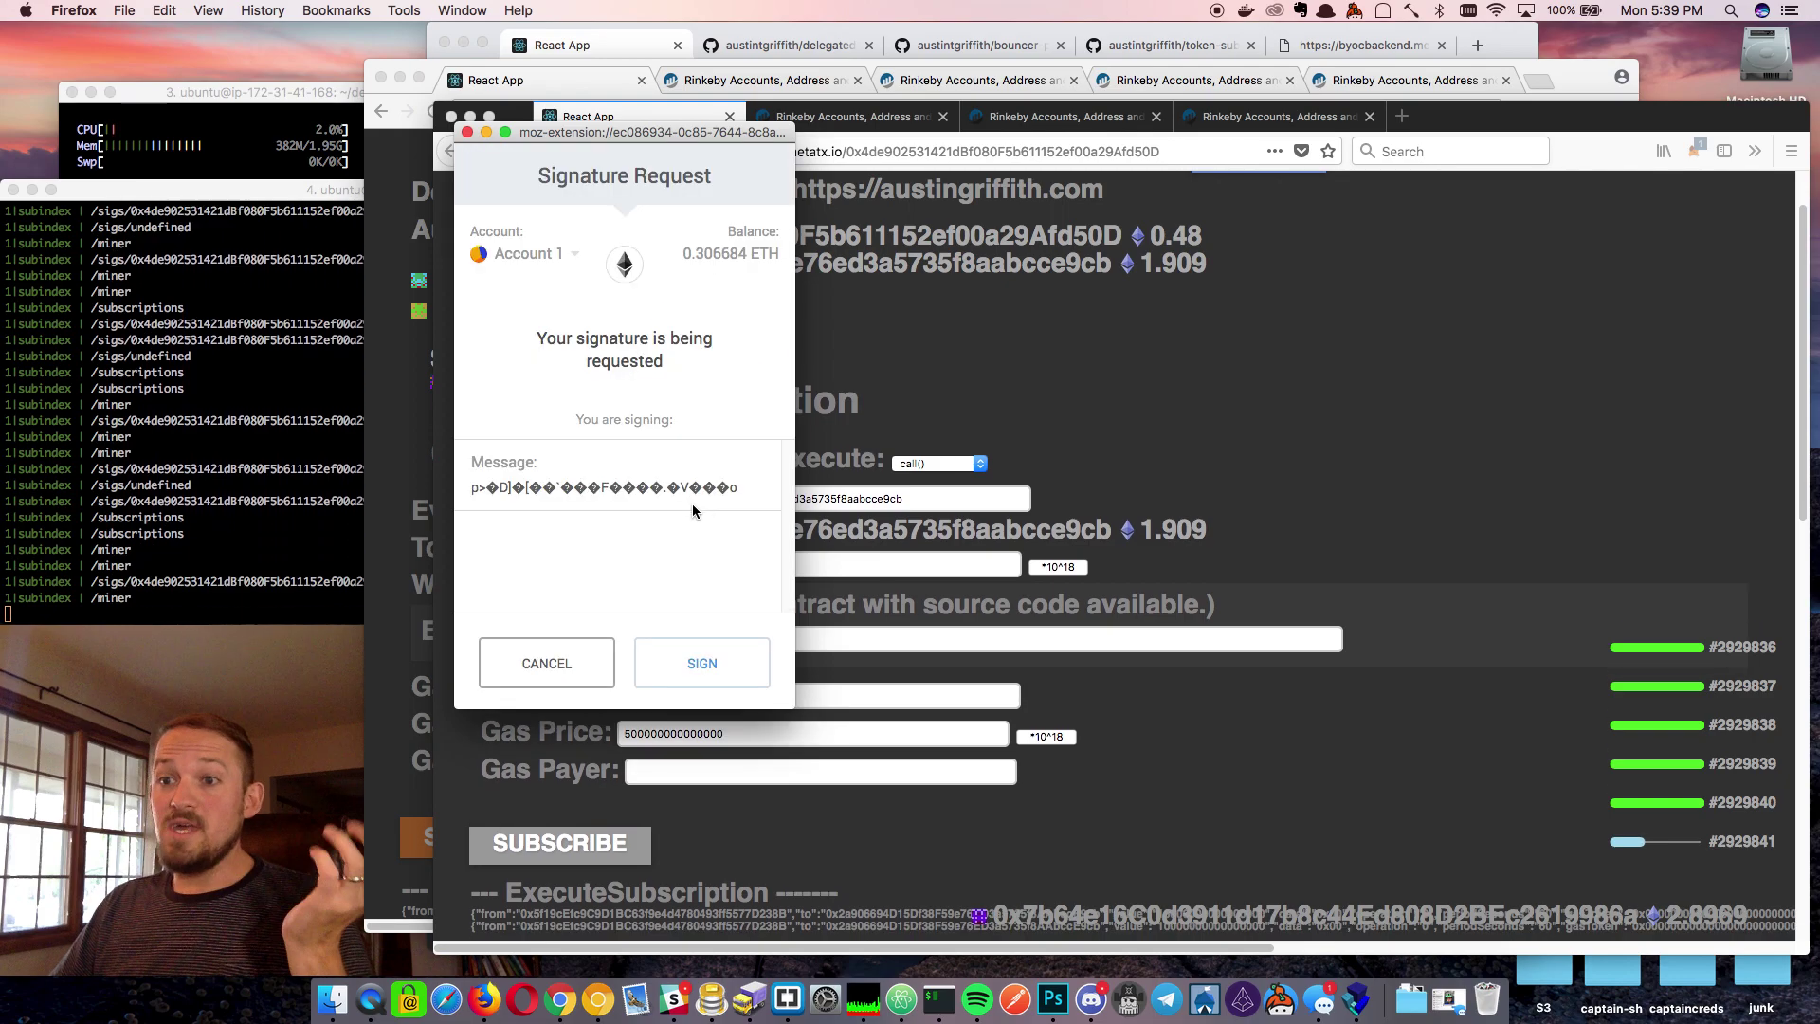
click(726, 673)
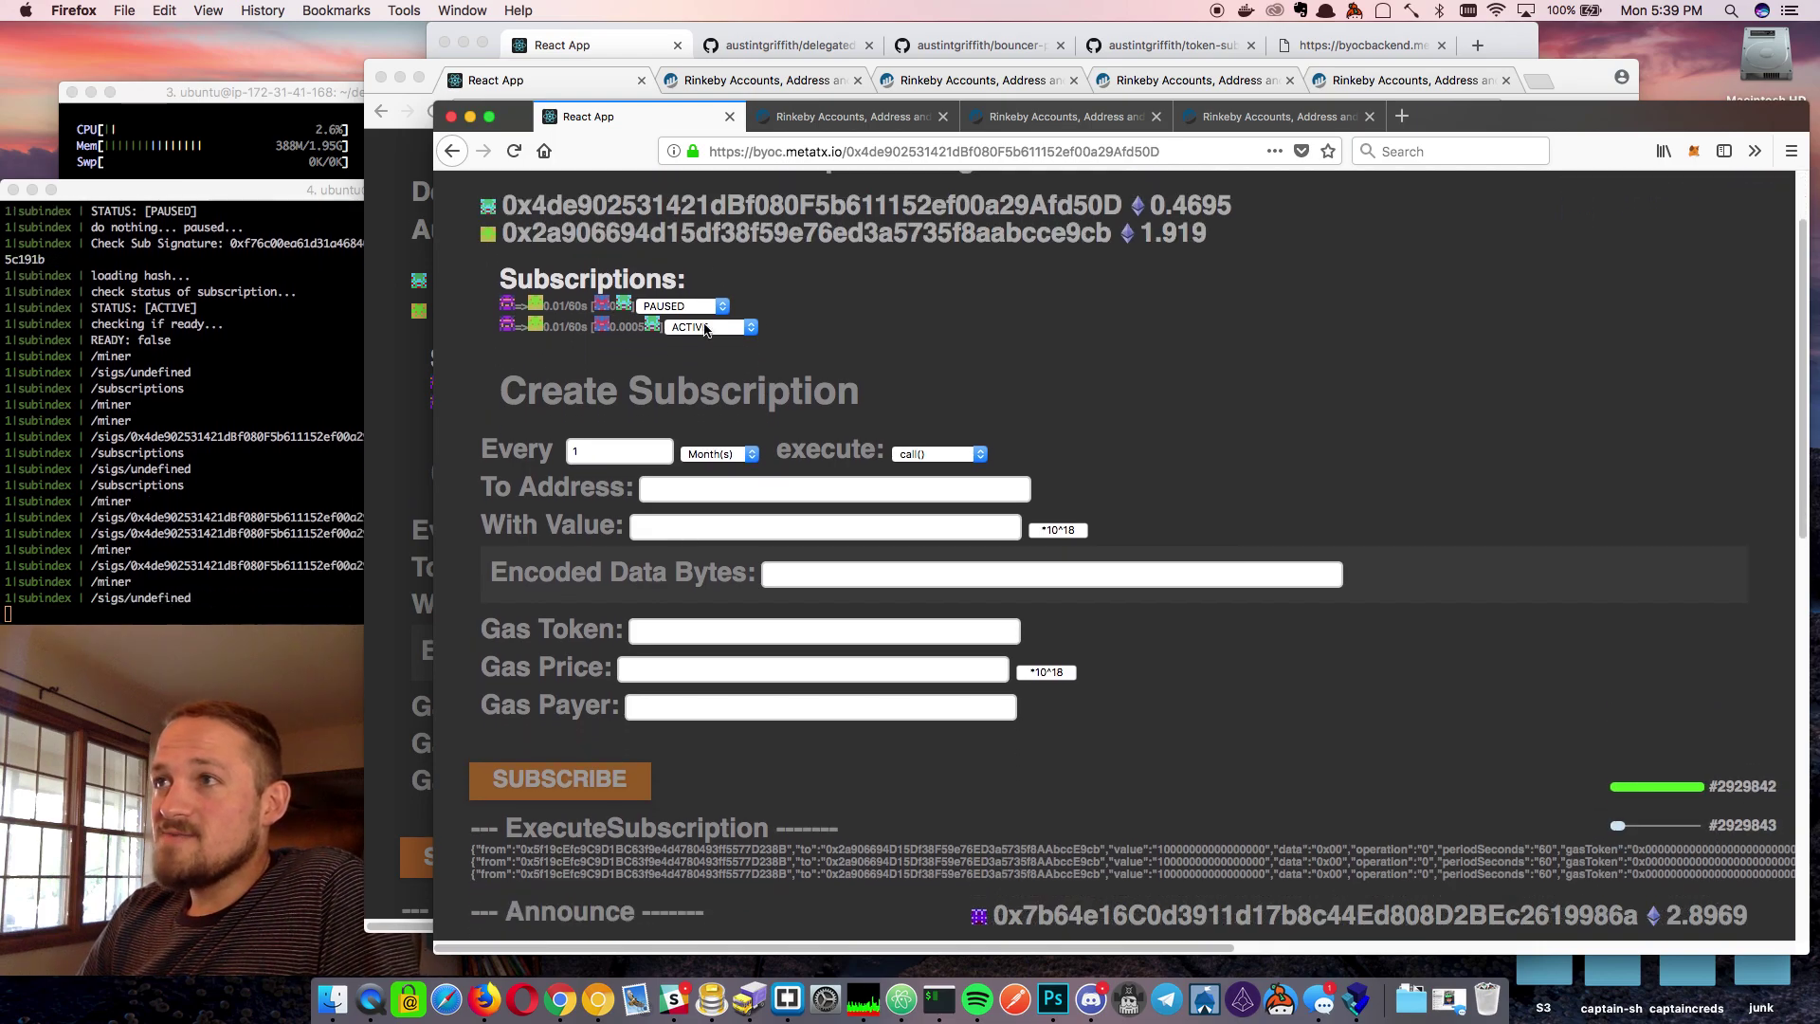
Highlight the updated account and contract balances, including the recipient's 1.919
scroll(796, 687, down, 3)
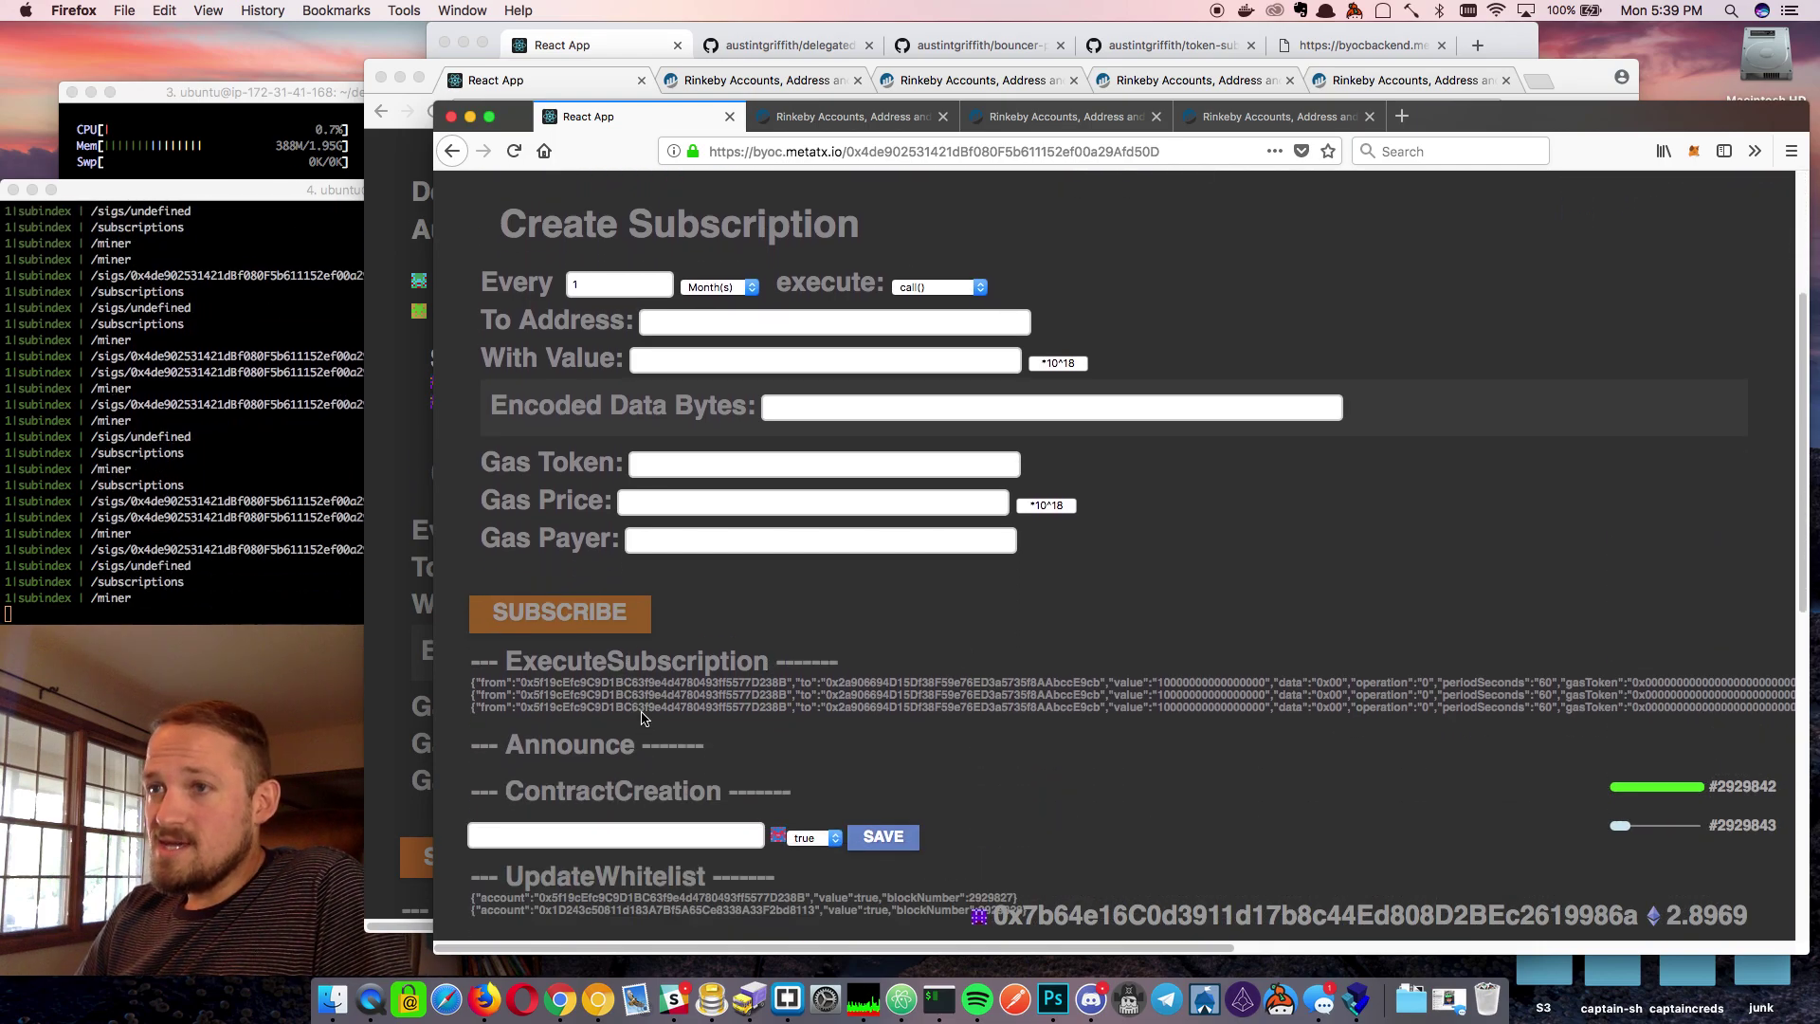
scroll(874, 650, up, 5)
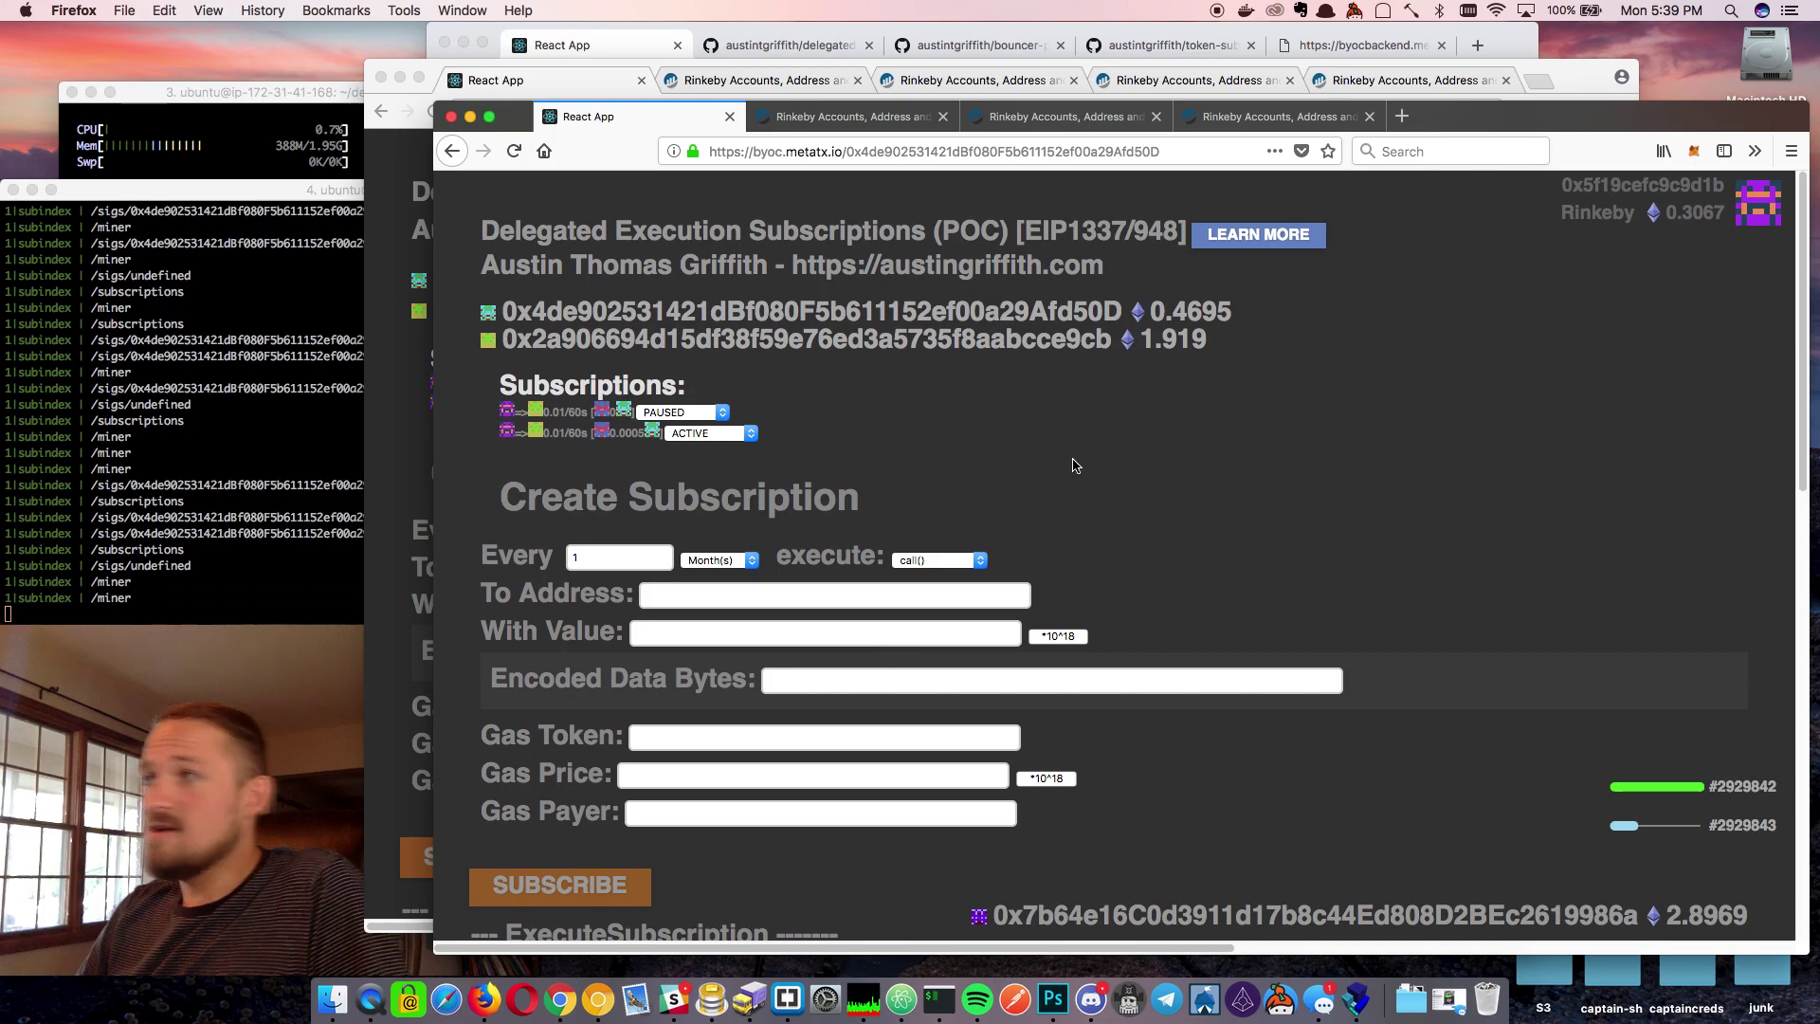
double_click(1202, 312)
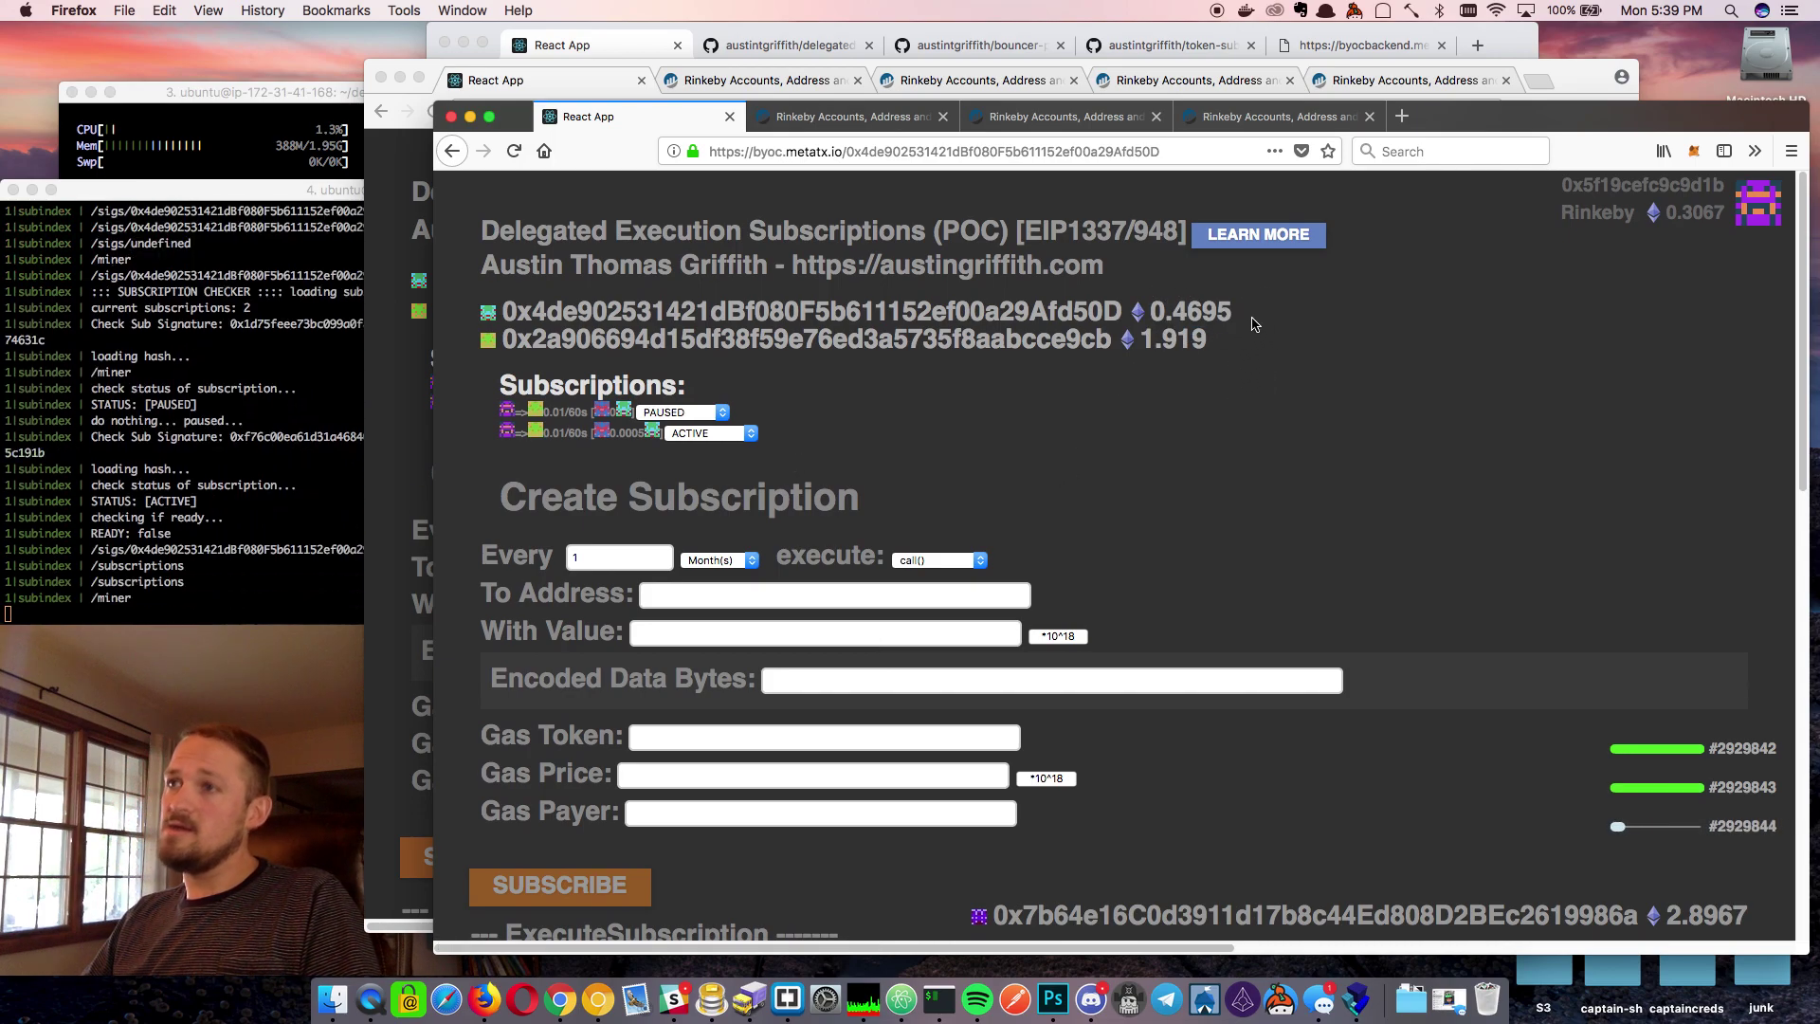
double_click(1181, 320)
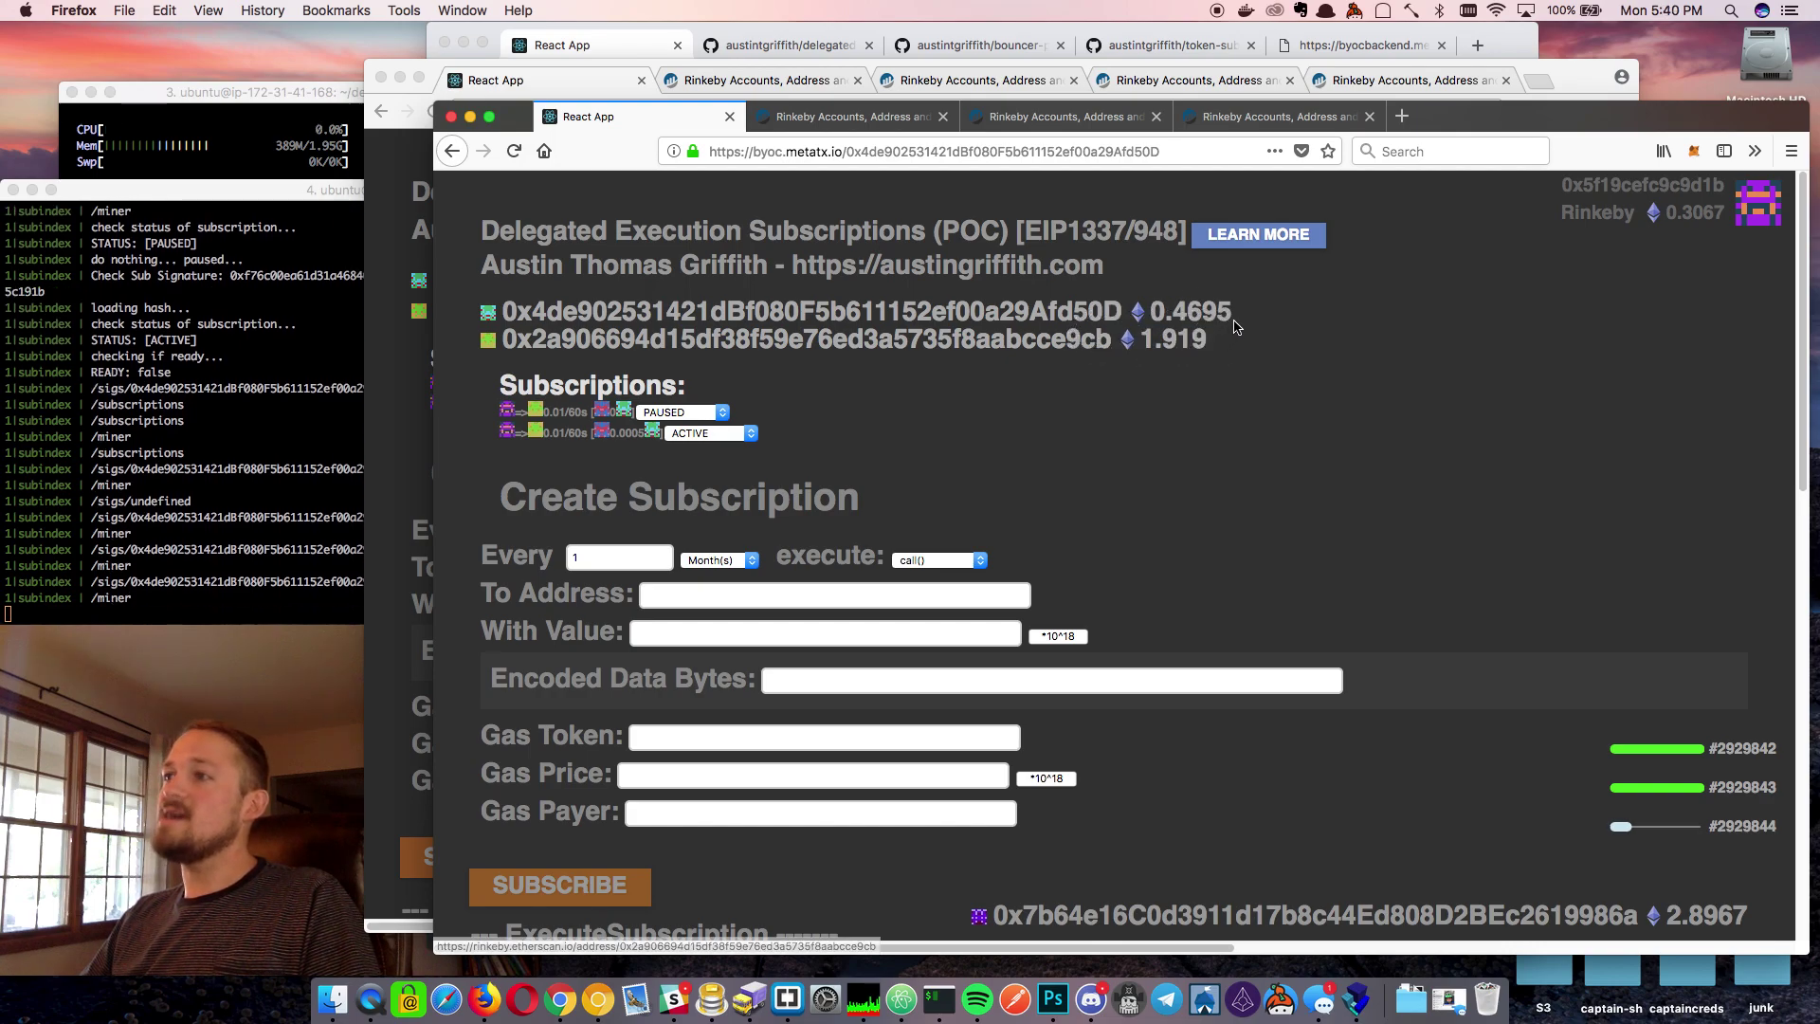
double_click(1166, 317)
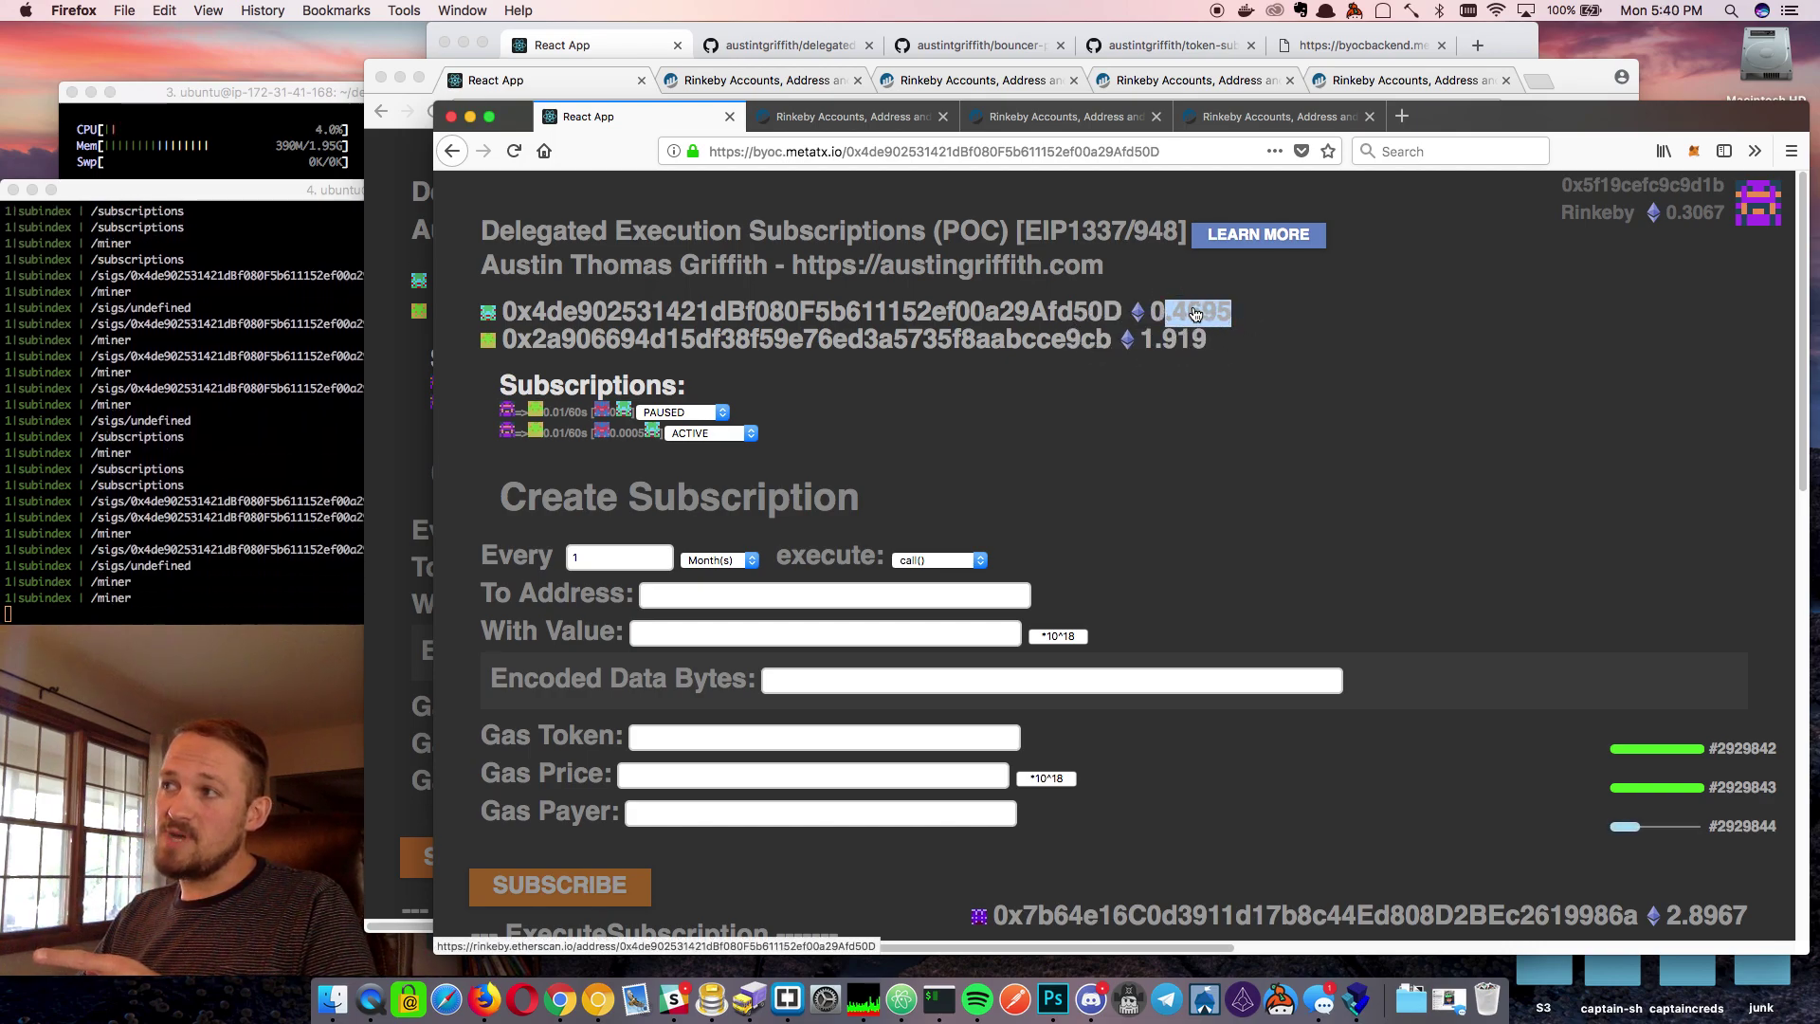
double_click(1161, 339)
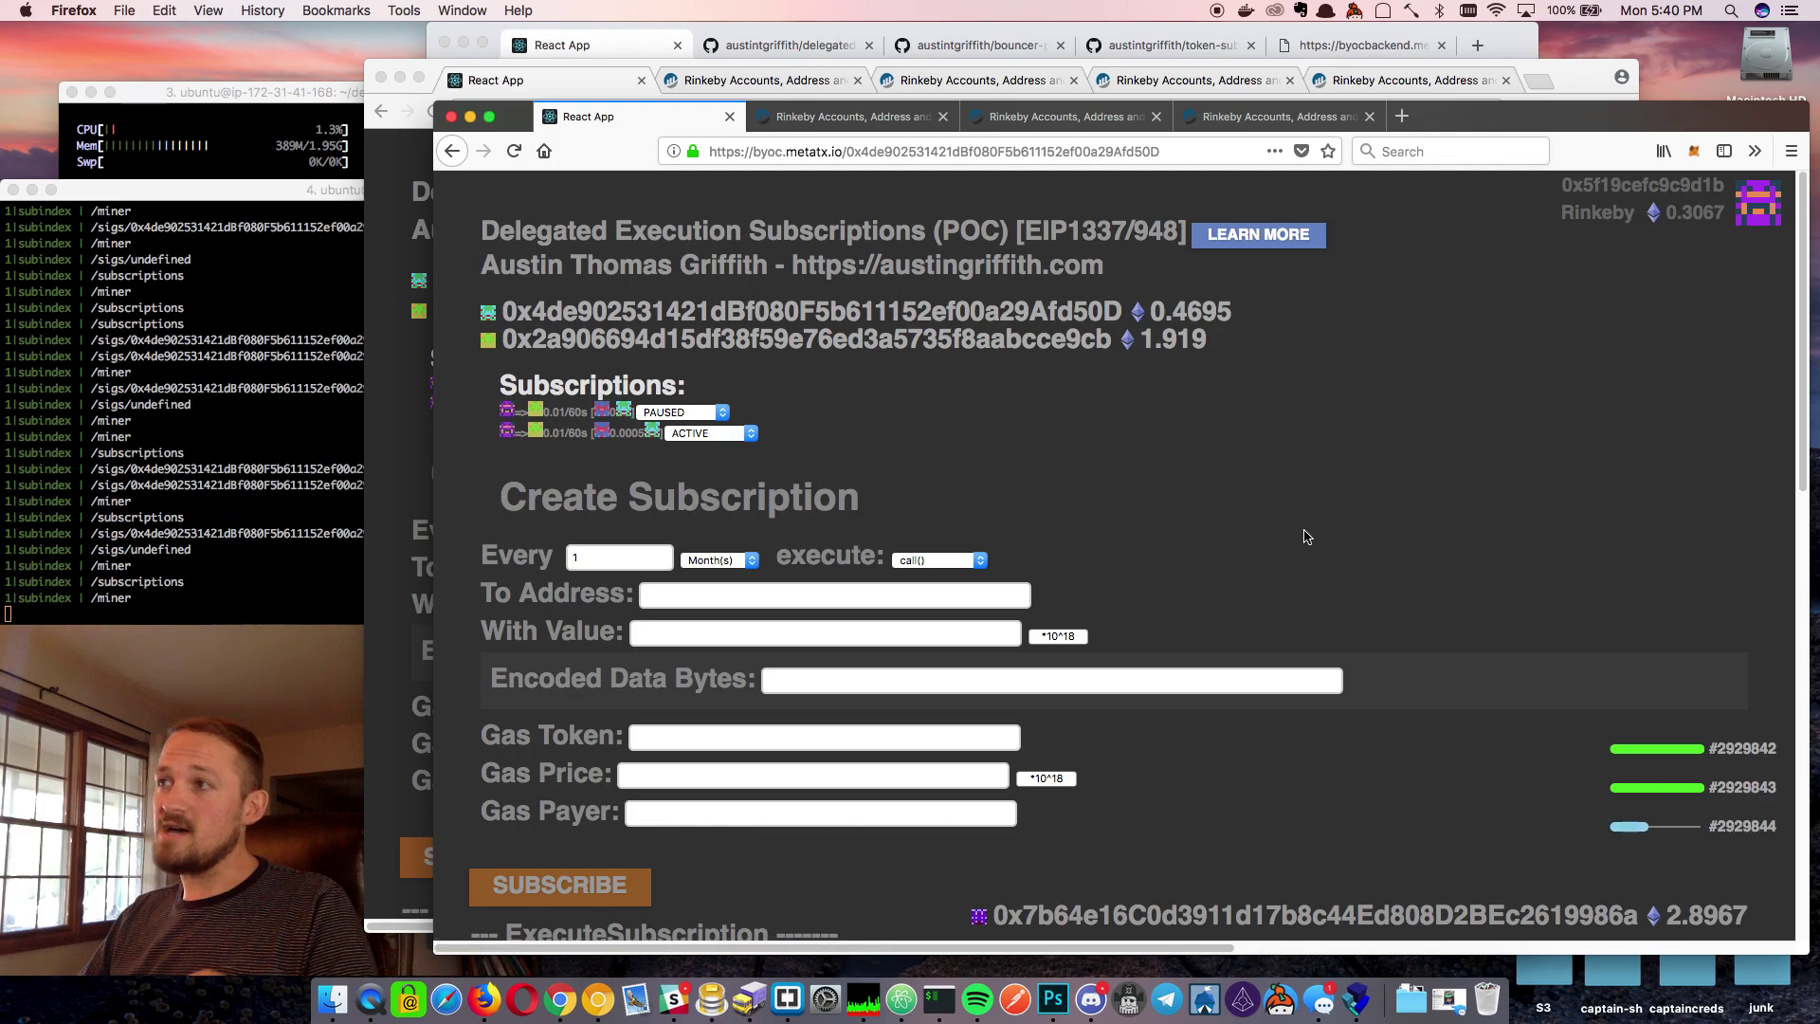
Change the new form's interval unit from Month(s) to Day(s)
scroll(1313, 533, down, 2)
scroll(1320, 536, down, 4)
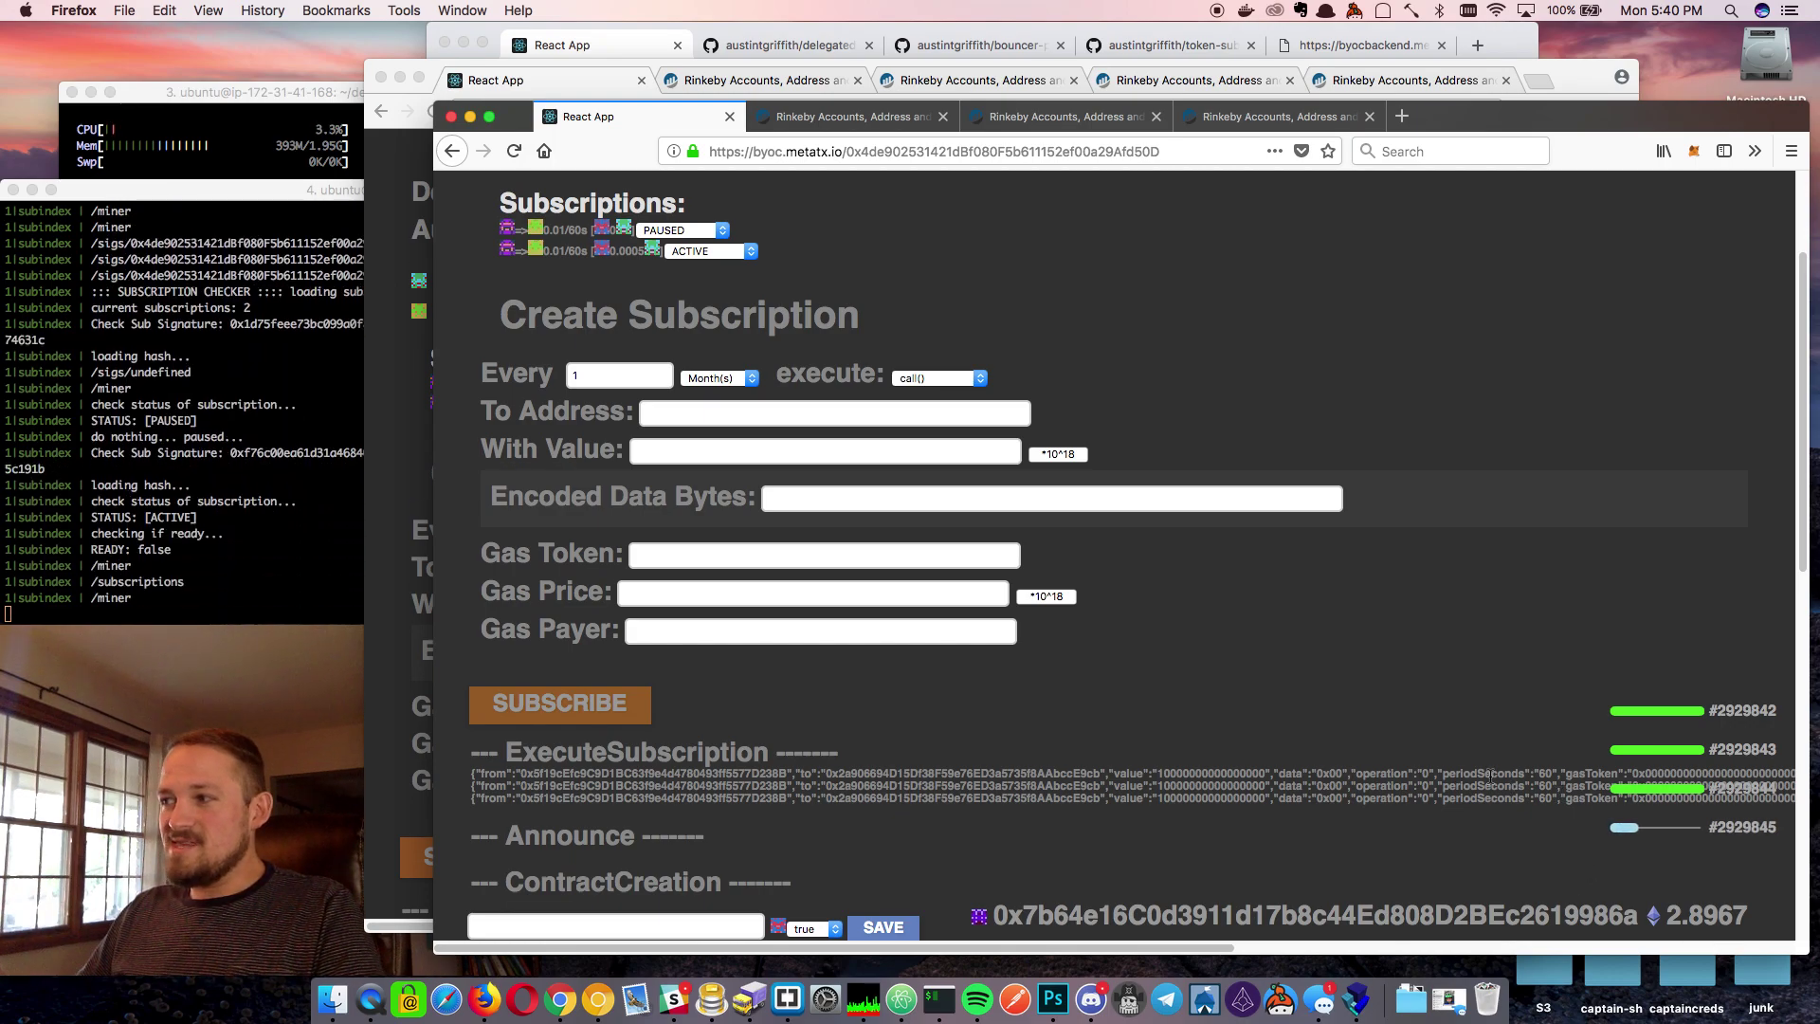
scroll(1486, 706, up, 3)
scroll(1486, 706, up, 1)
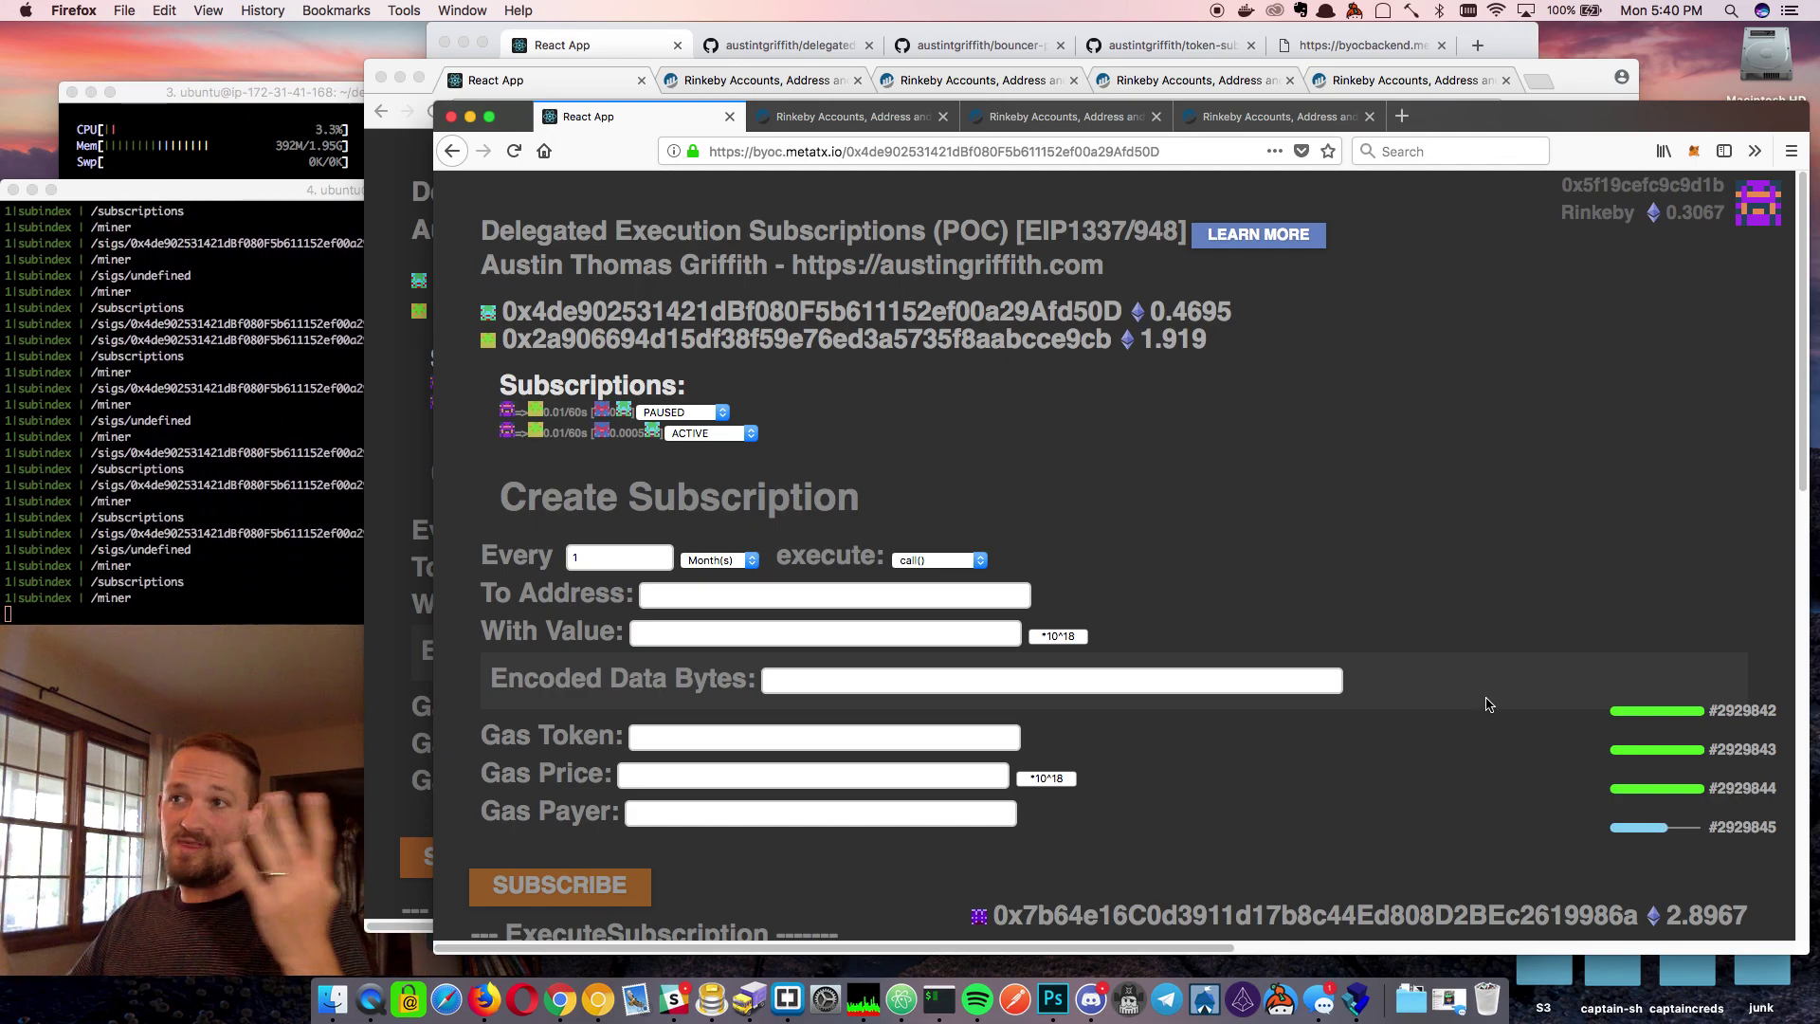
scroll(1487, 704, down, 12)
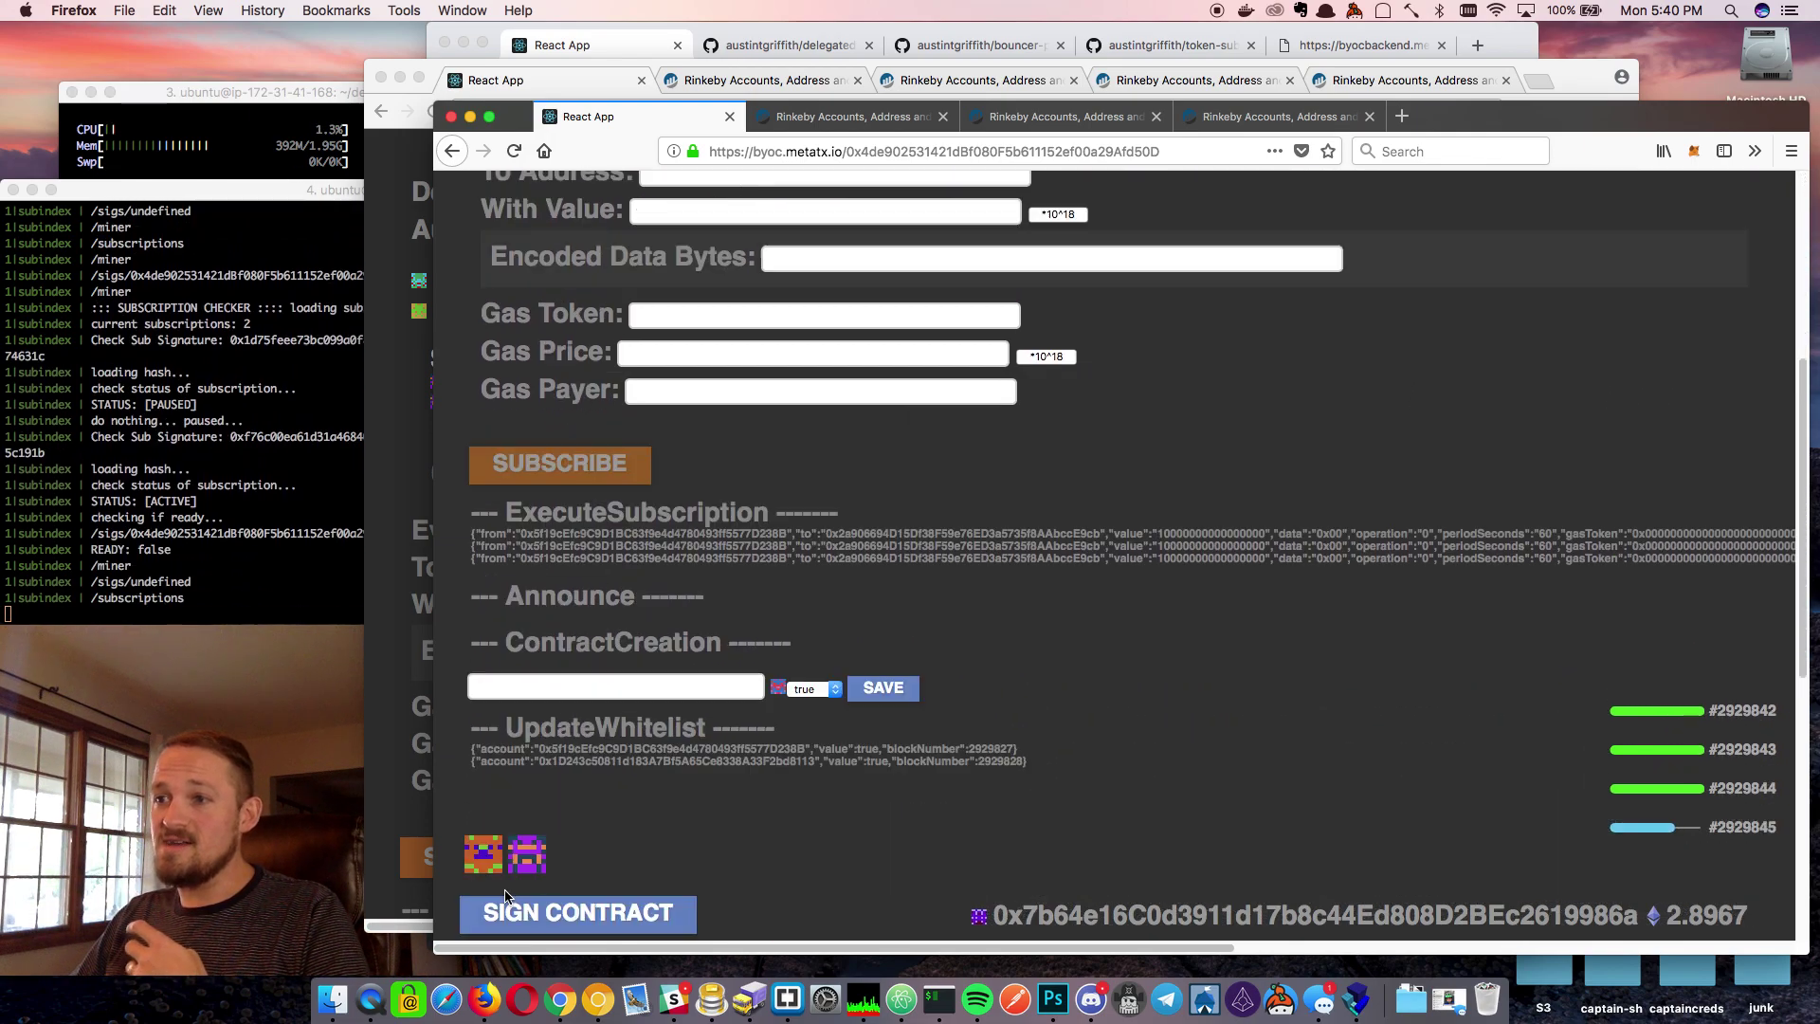
scroll(1190, 650, up, 12)
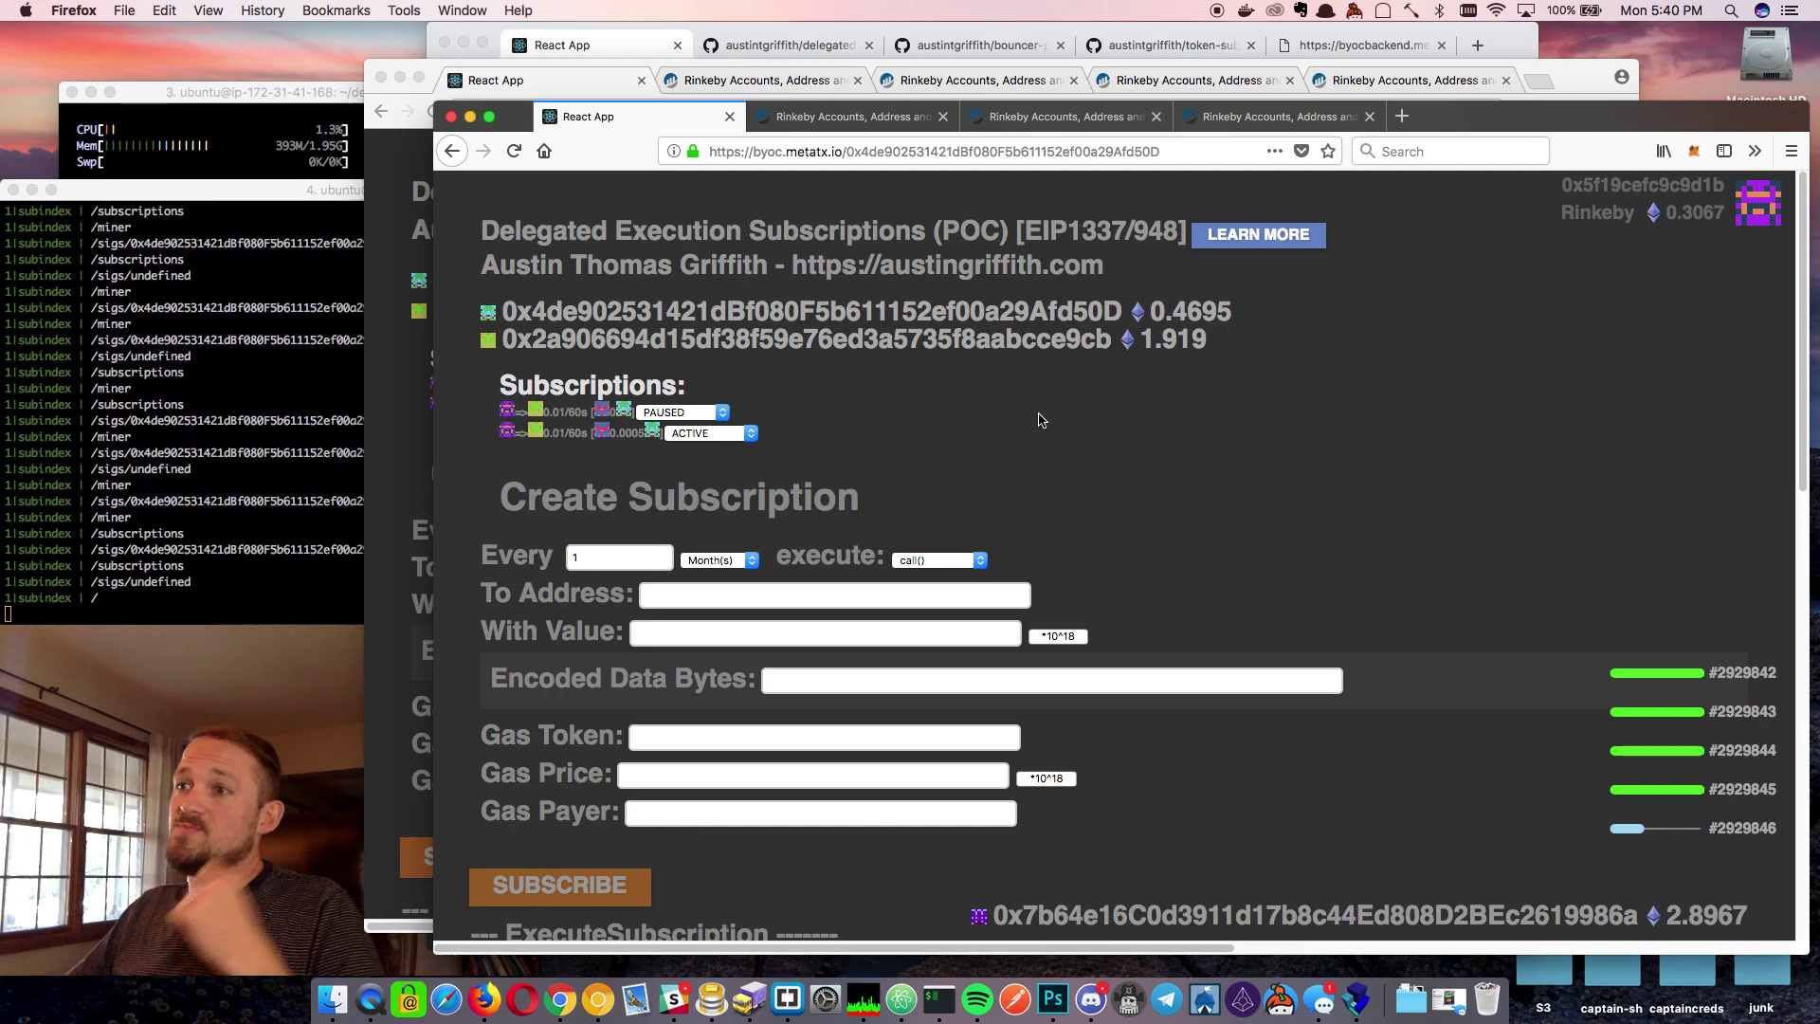
click(727, 560)
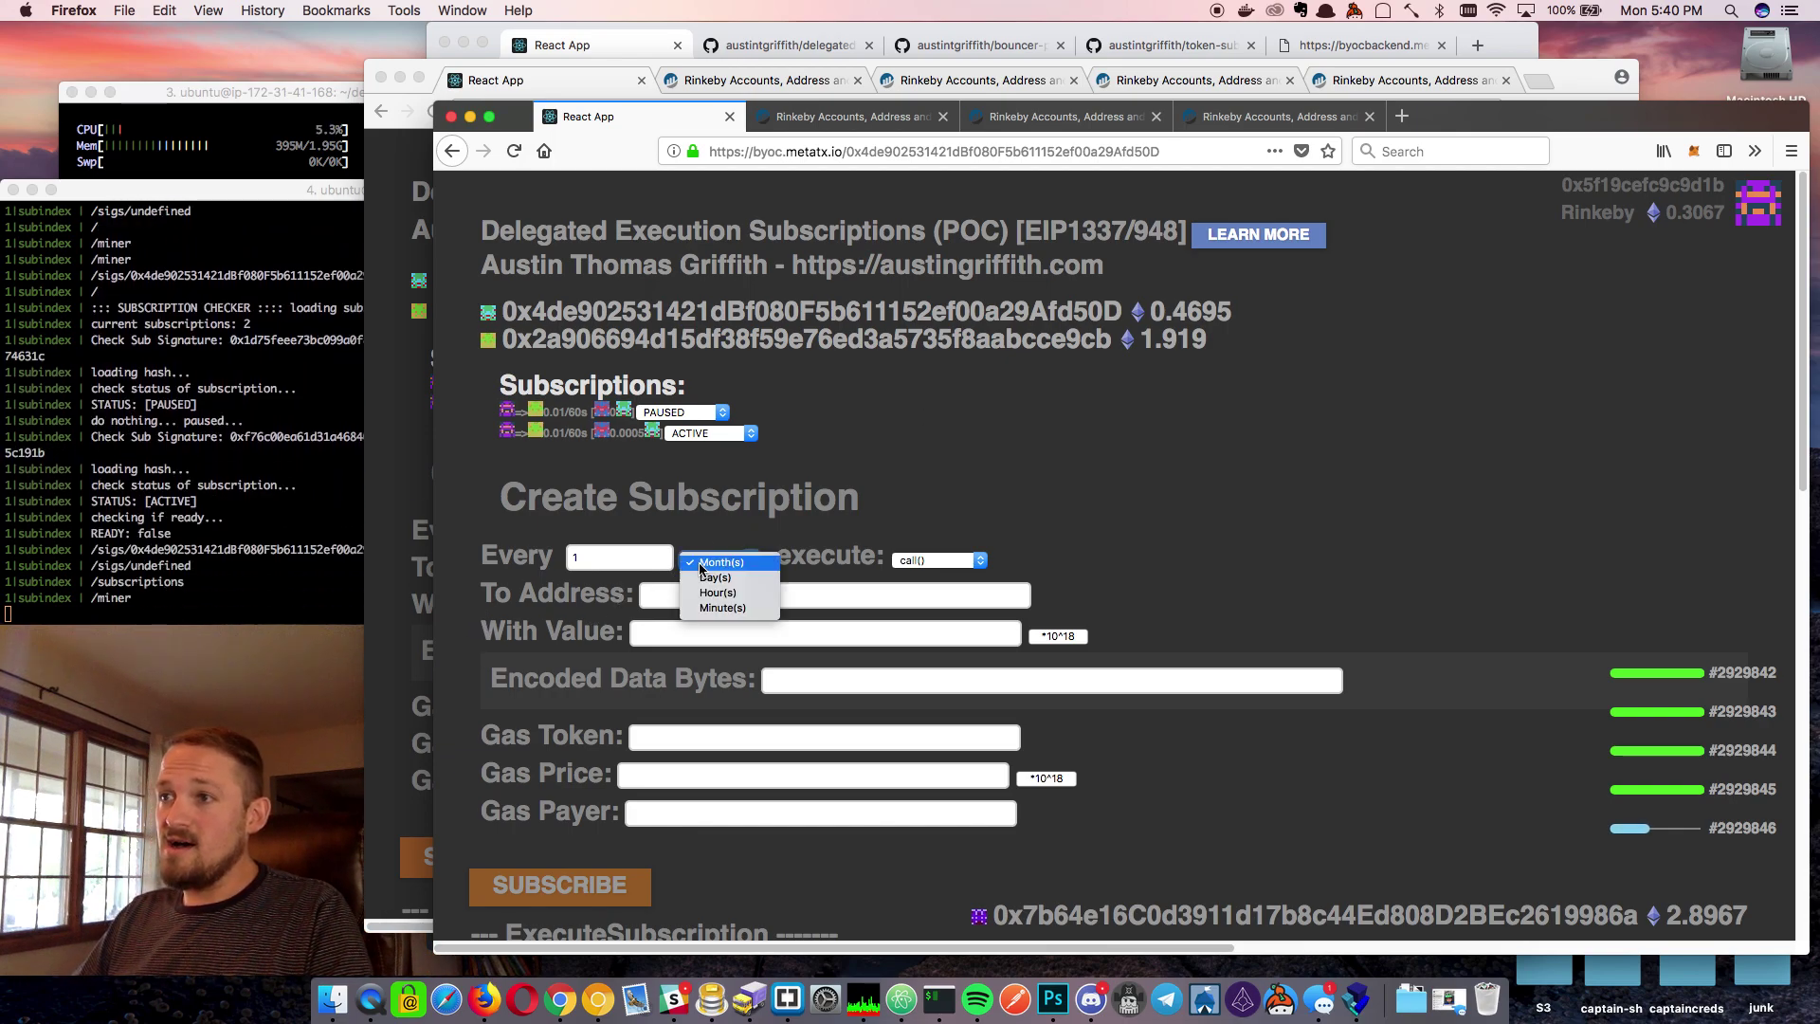
click(768, 577)
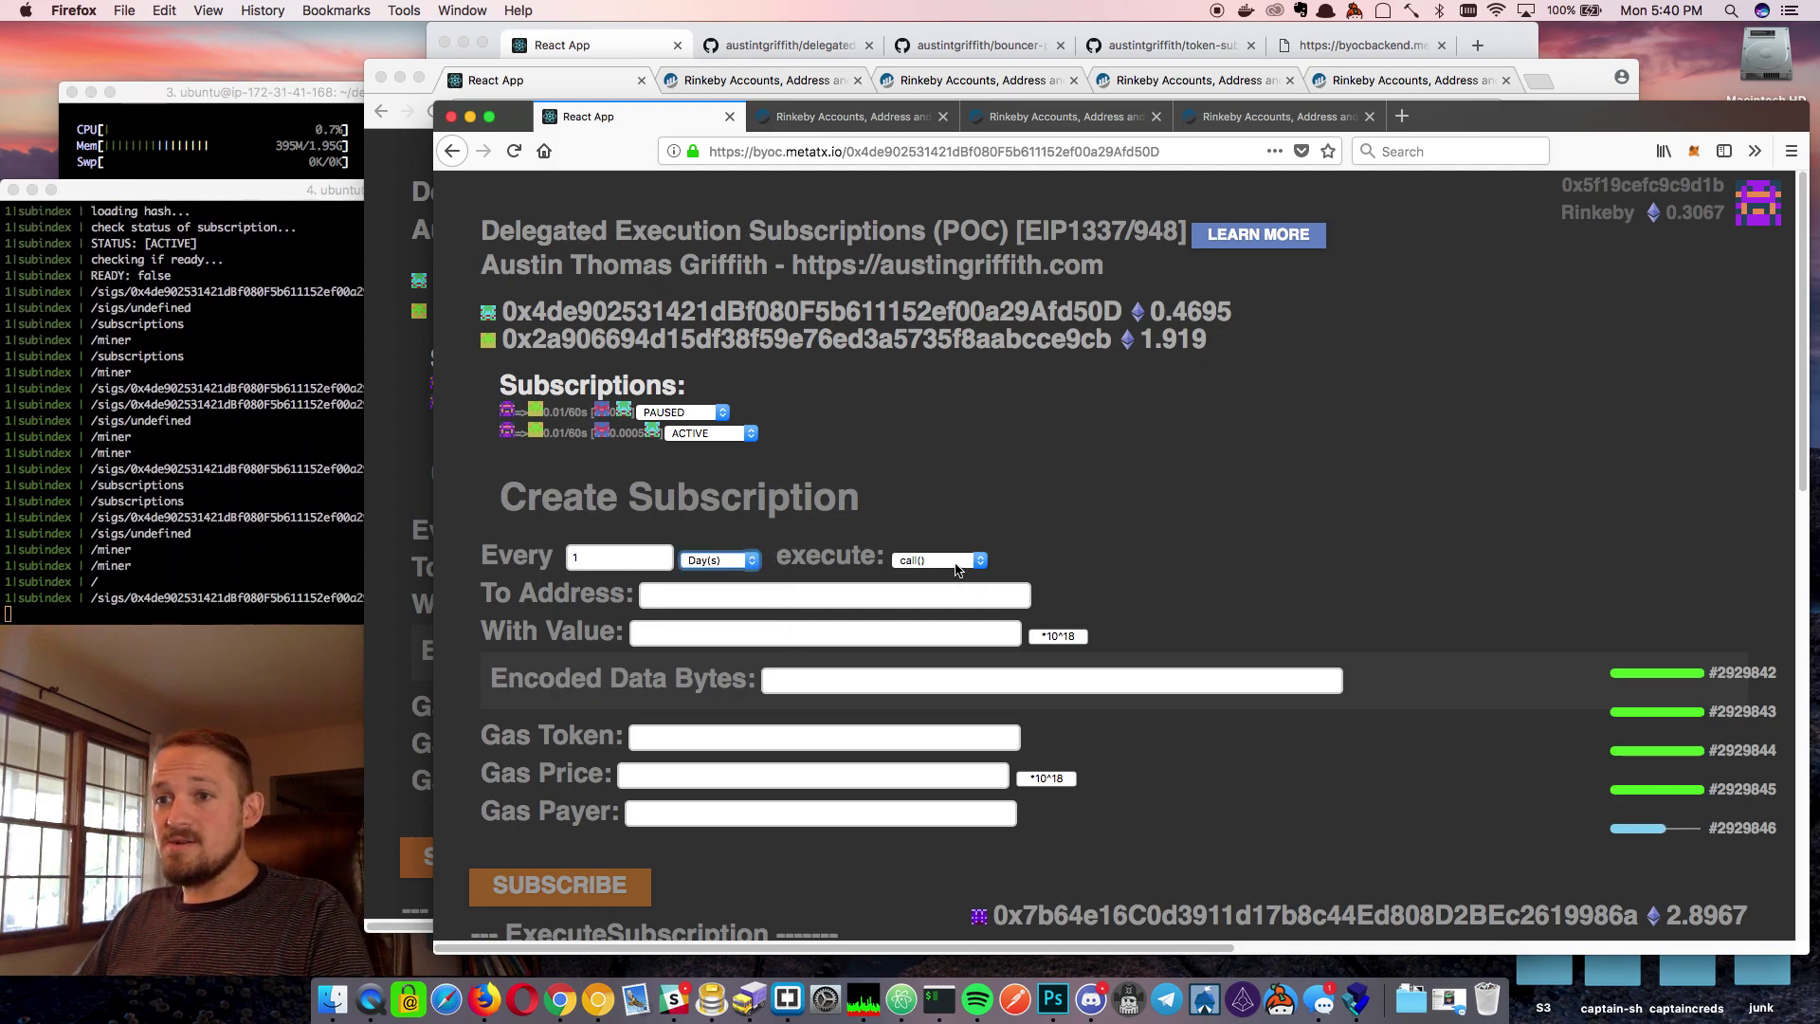
Browse the Etherscan account pages and the subscription contract's verified source and transactions
click(891, 122)
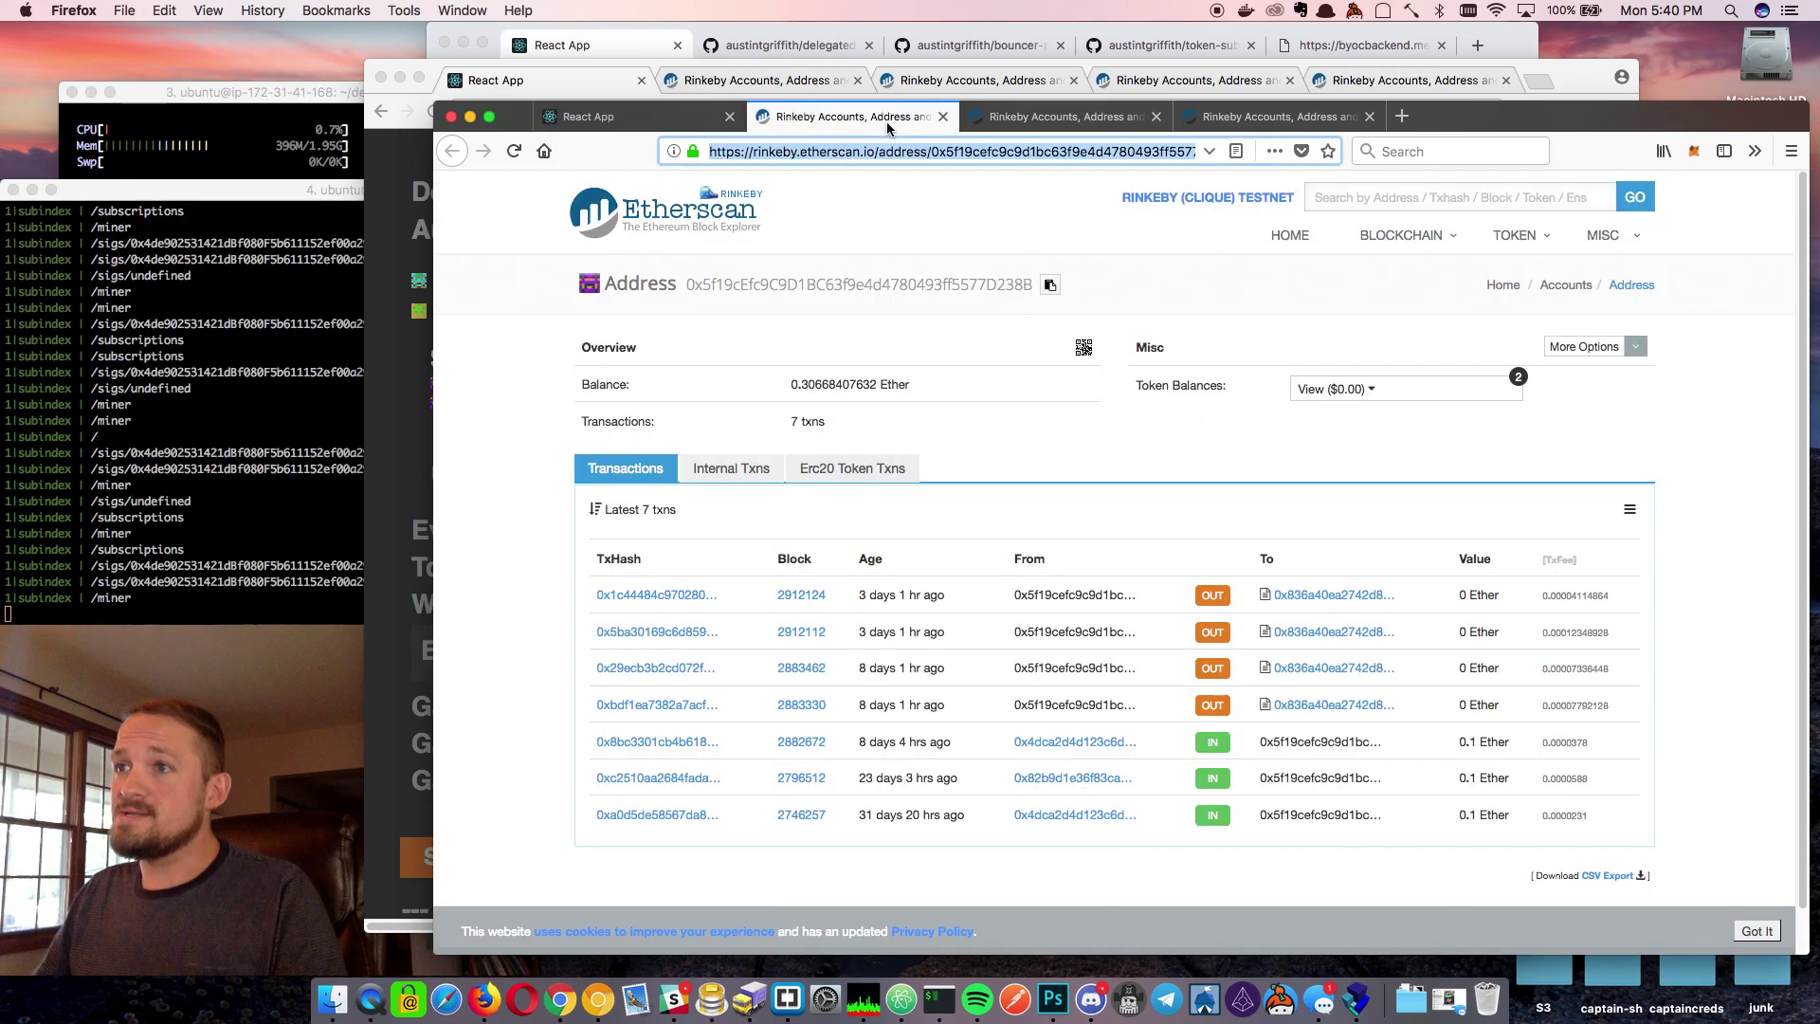
click(1046, 115)
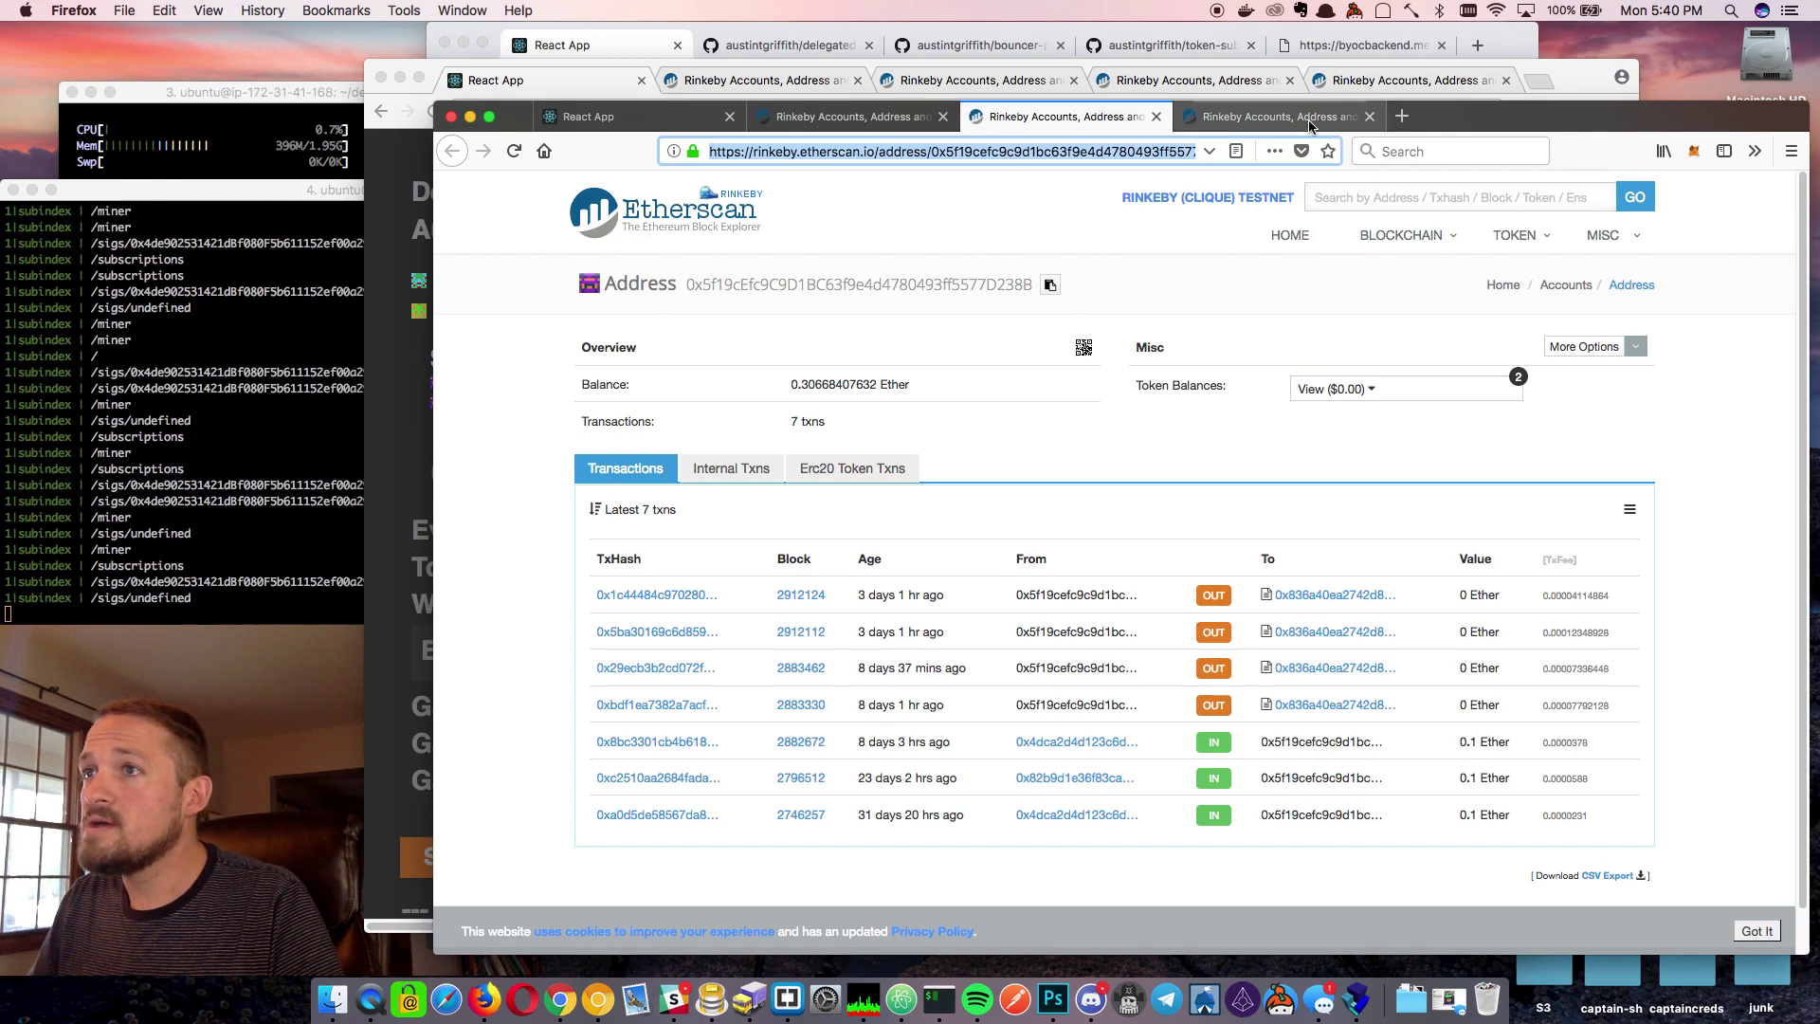
click(1192, 81)
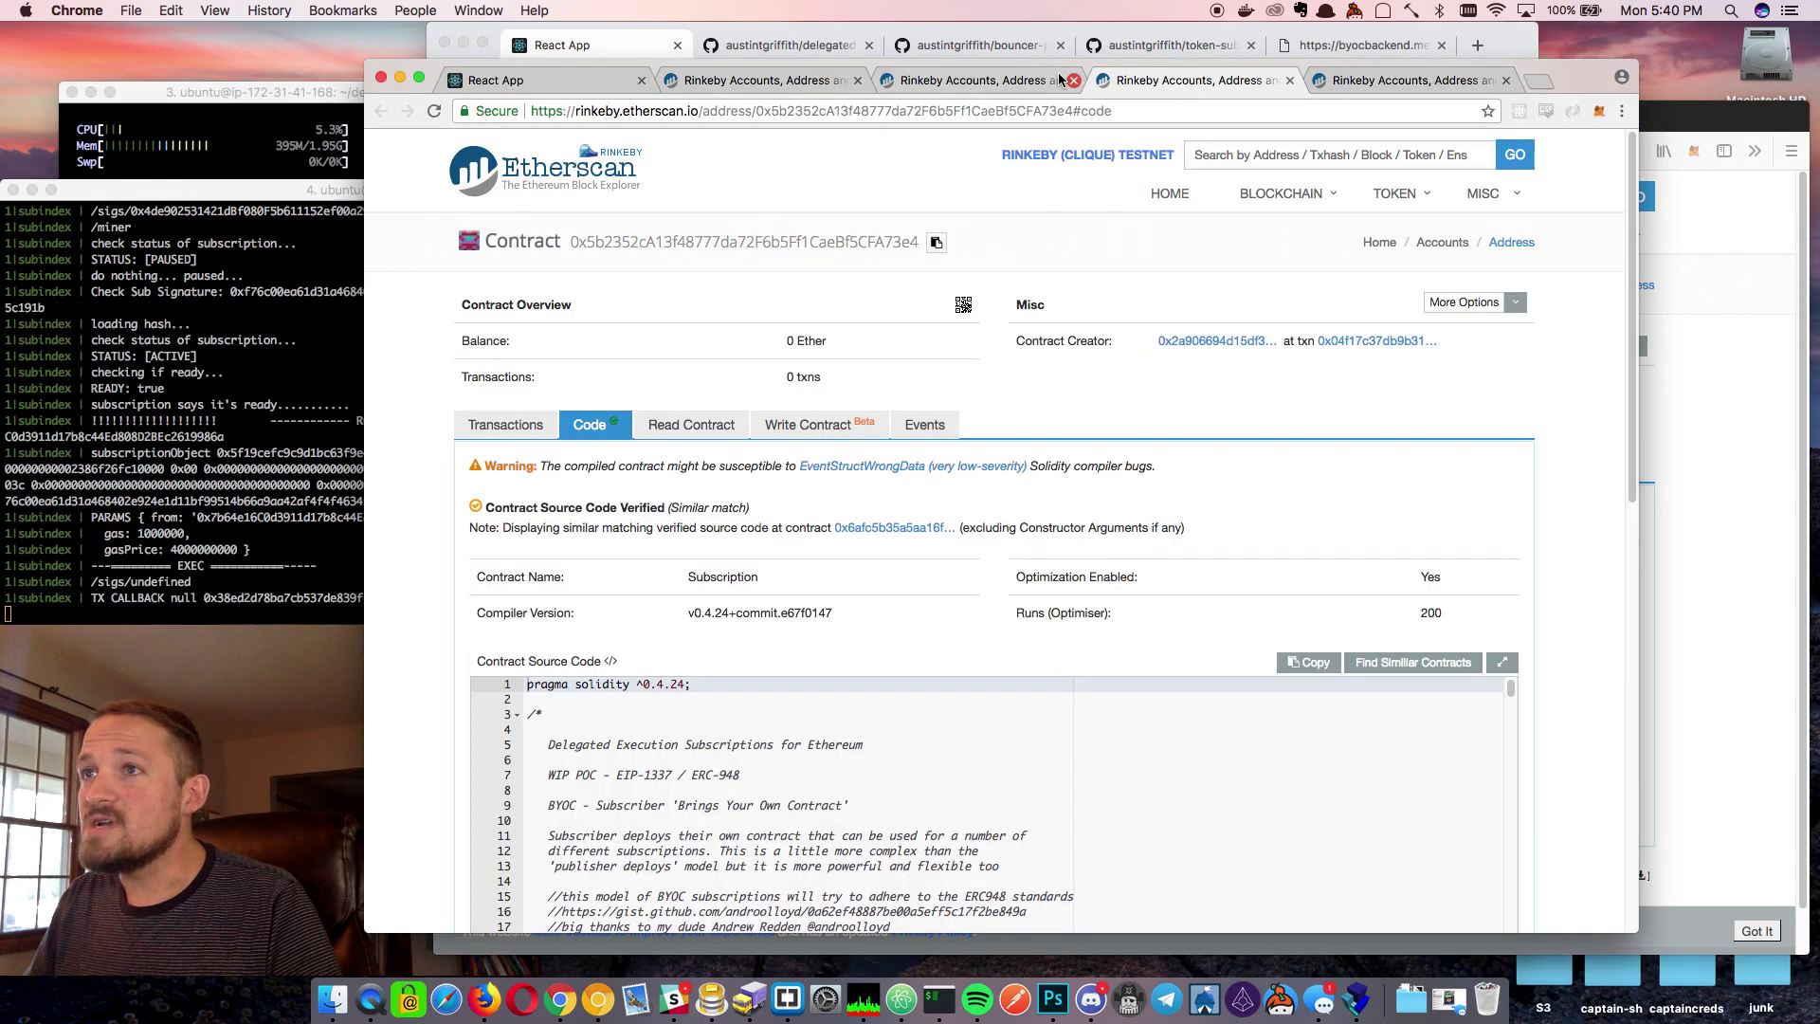
scroll(939, 702, down, 5)
scroll(939, 702, up, 5)
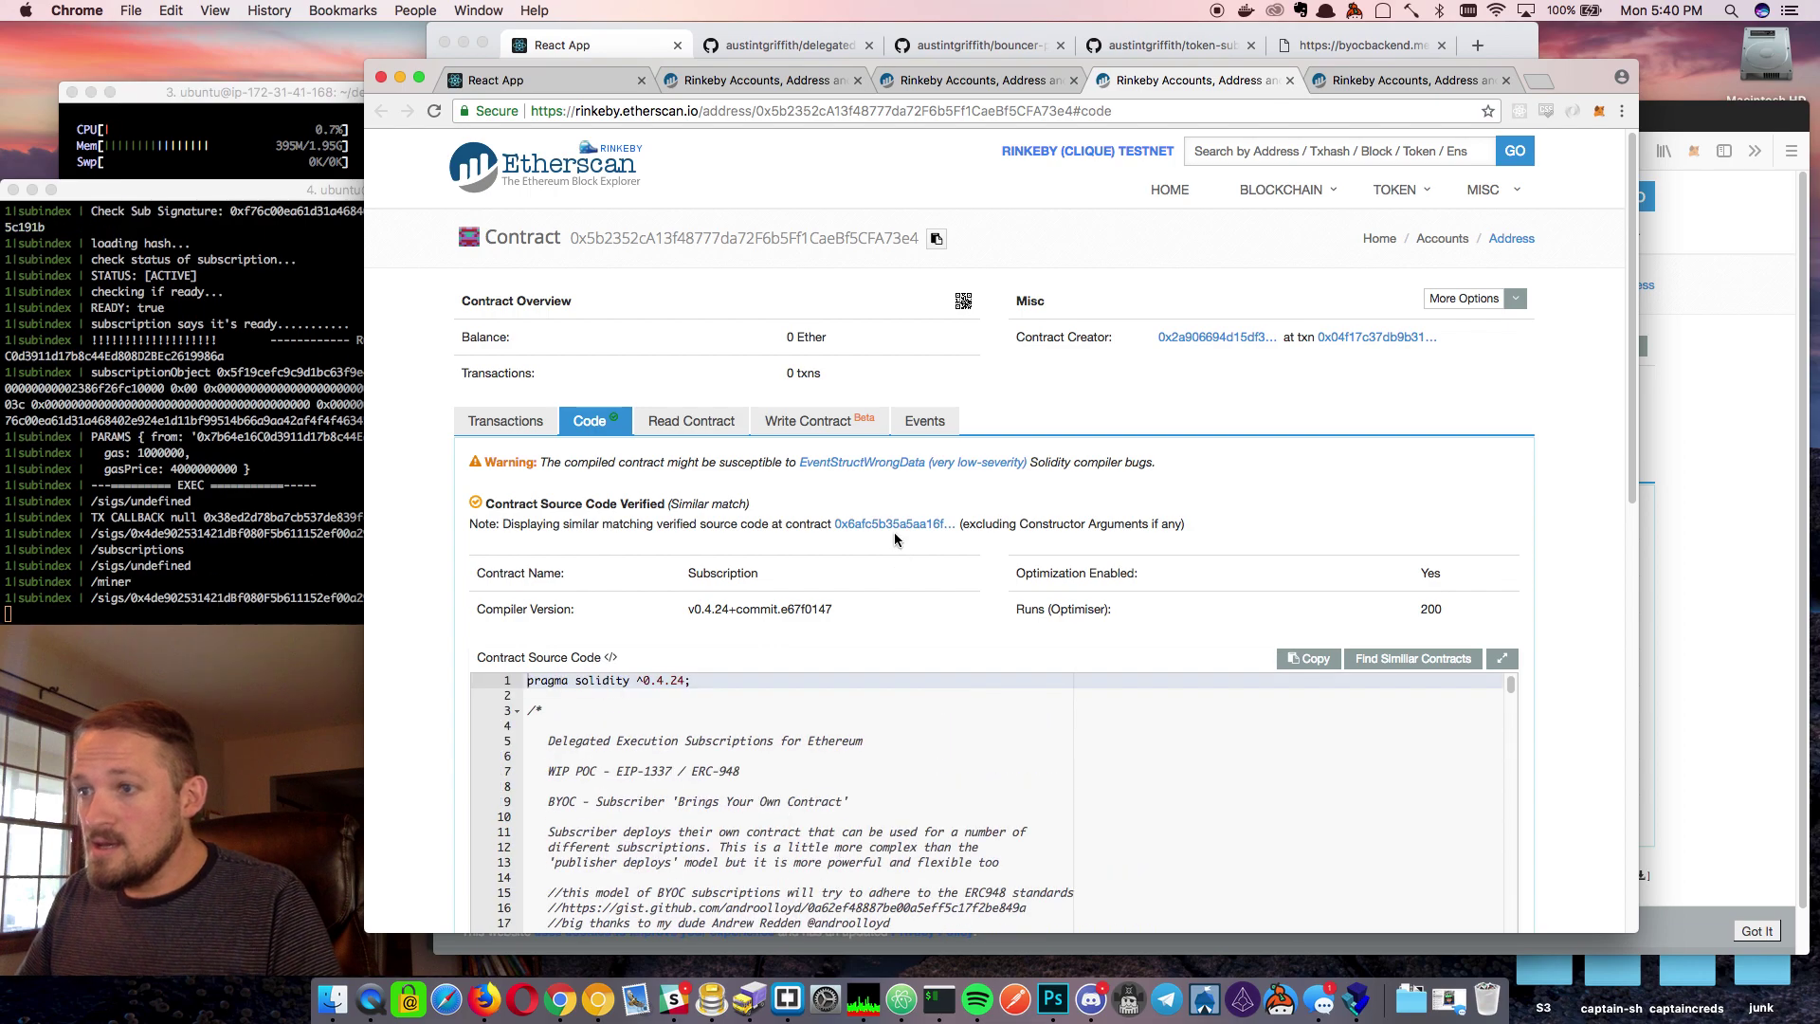
scroll(896, 540, down, 5)
scroll(894, 504, down, 5)
scroll(895, 503, up, 5)
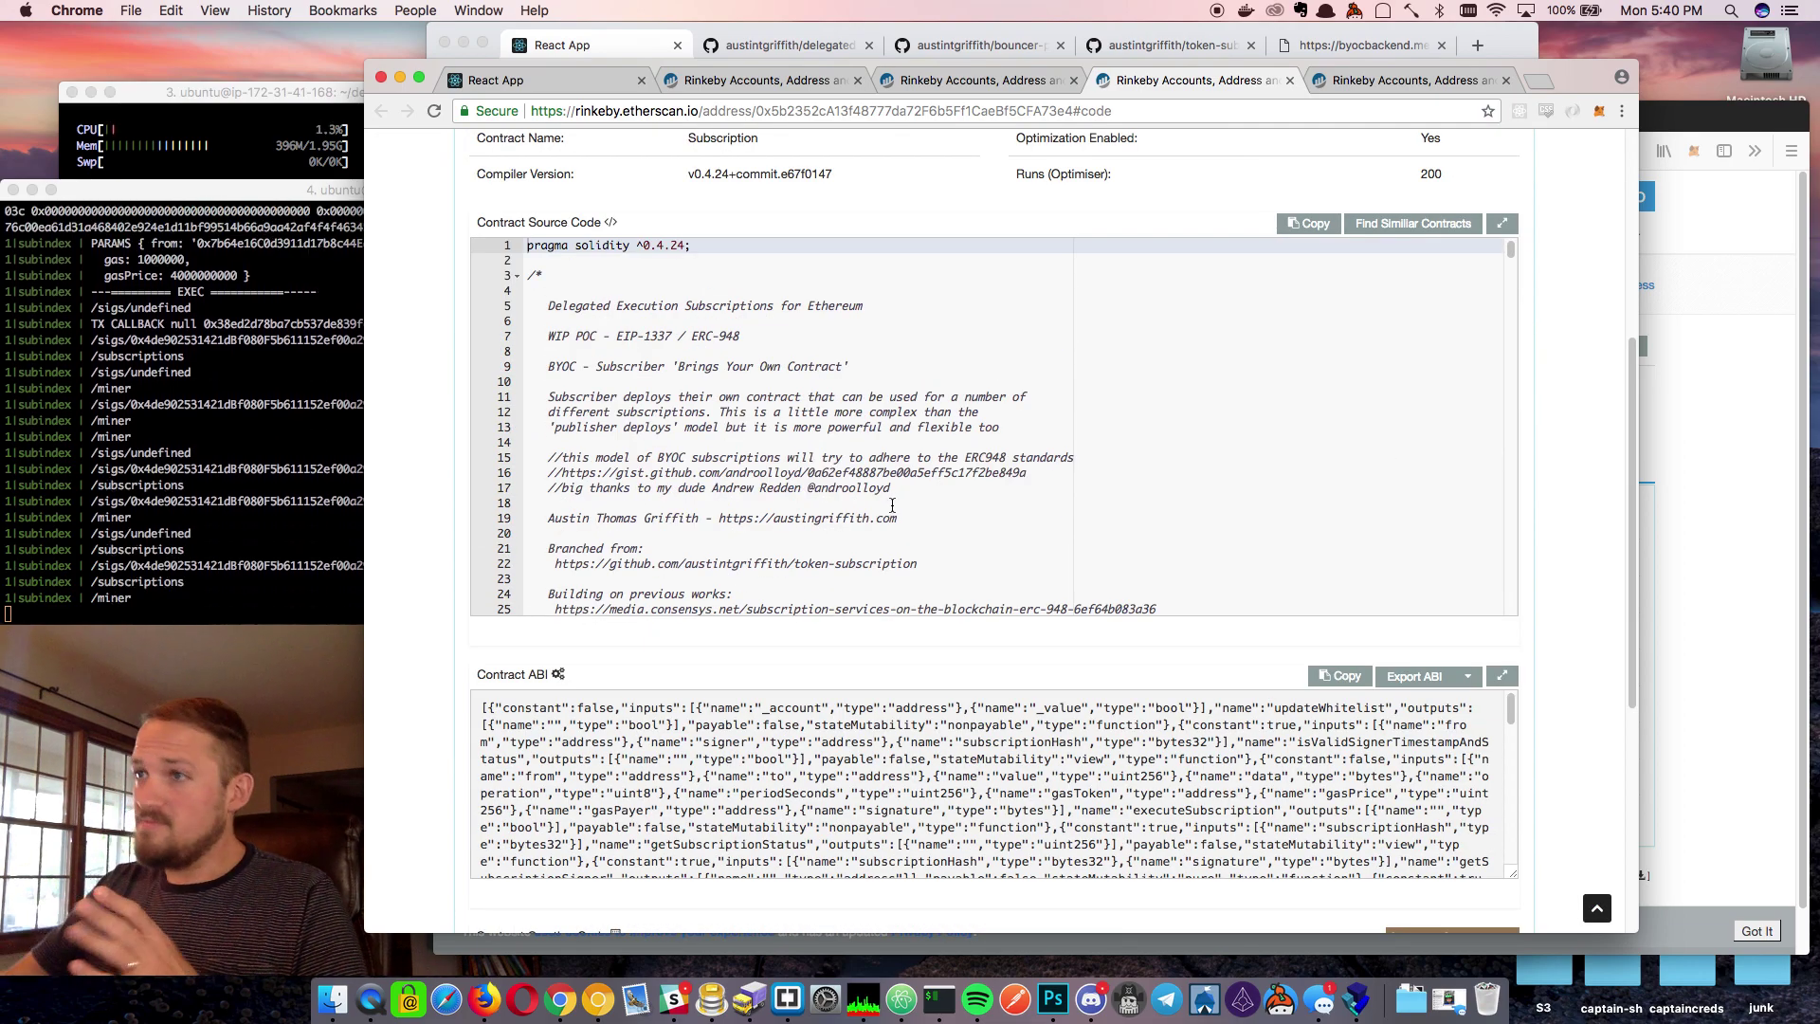
scroll(892, 505, down, 10)
scroll(896, 517, up, 15)
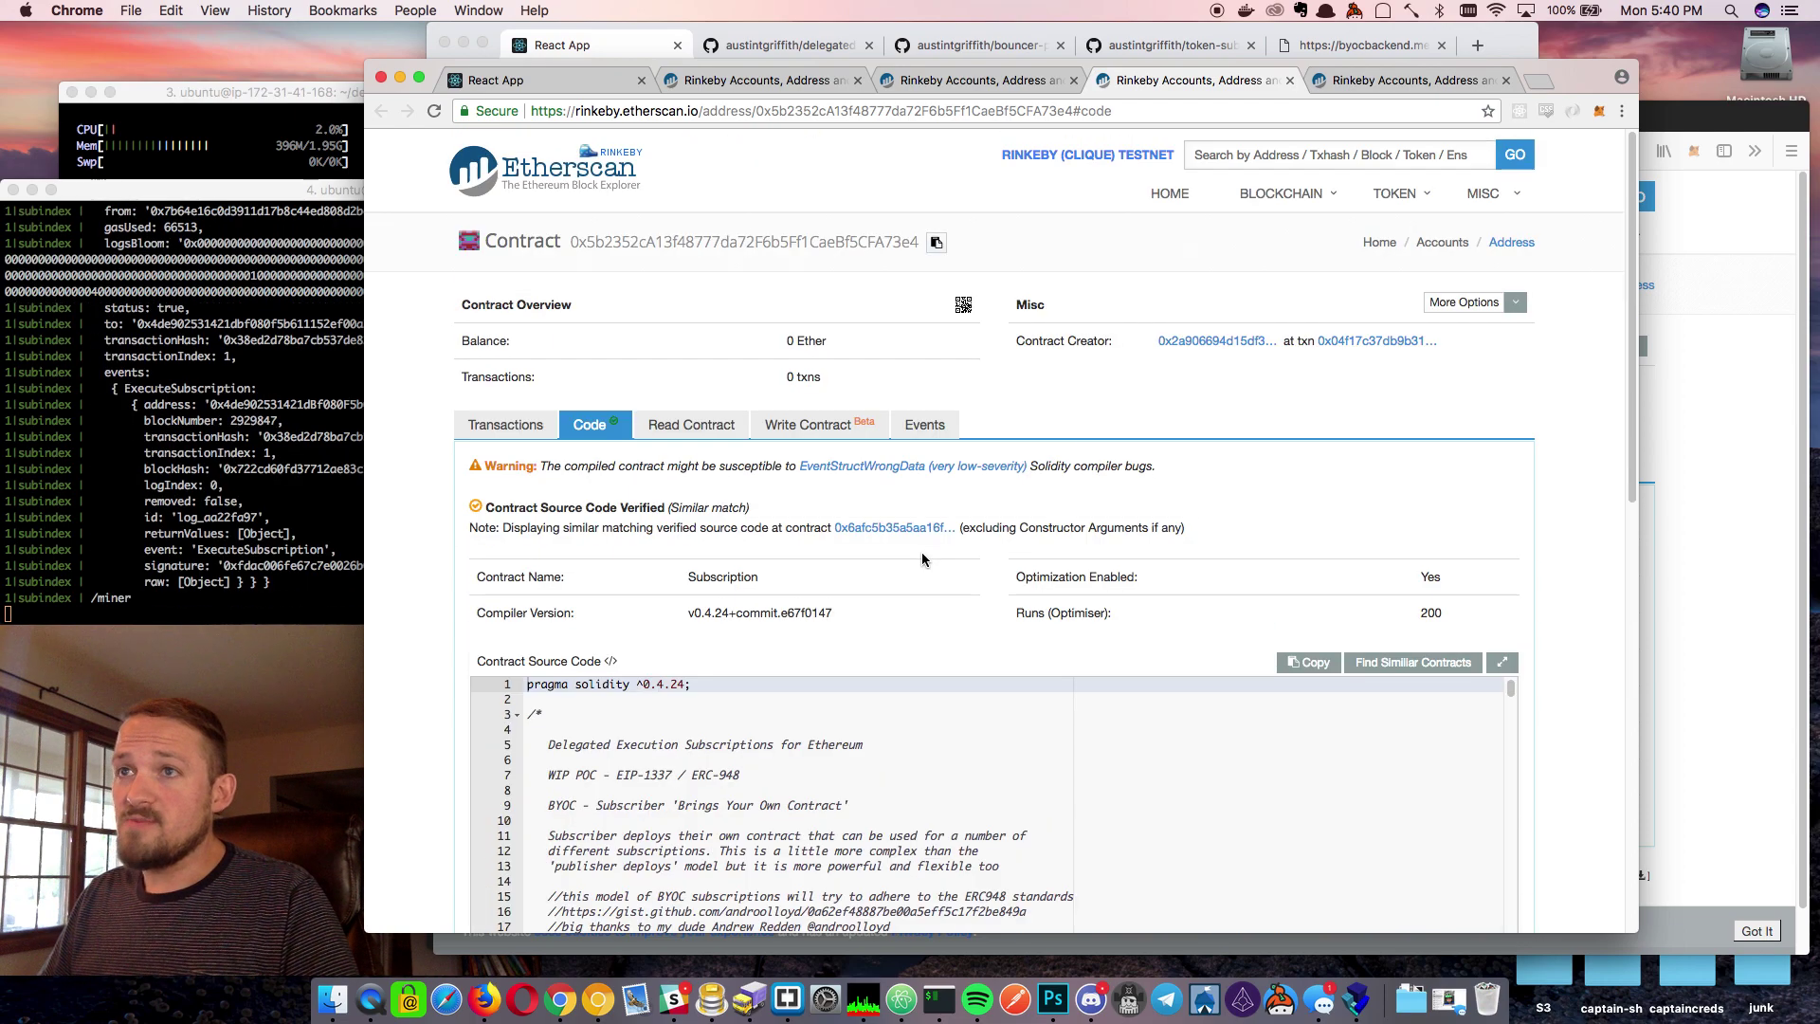
click(986, 79)
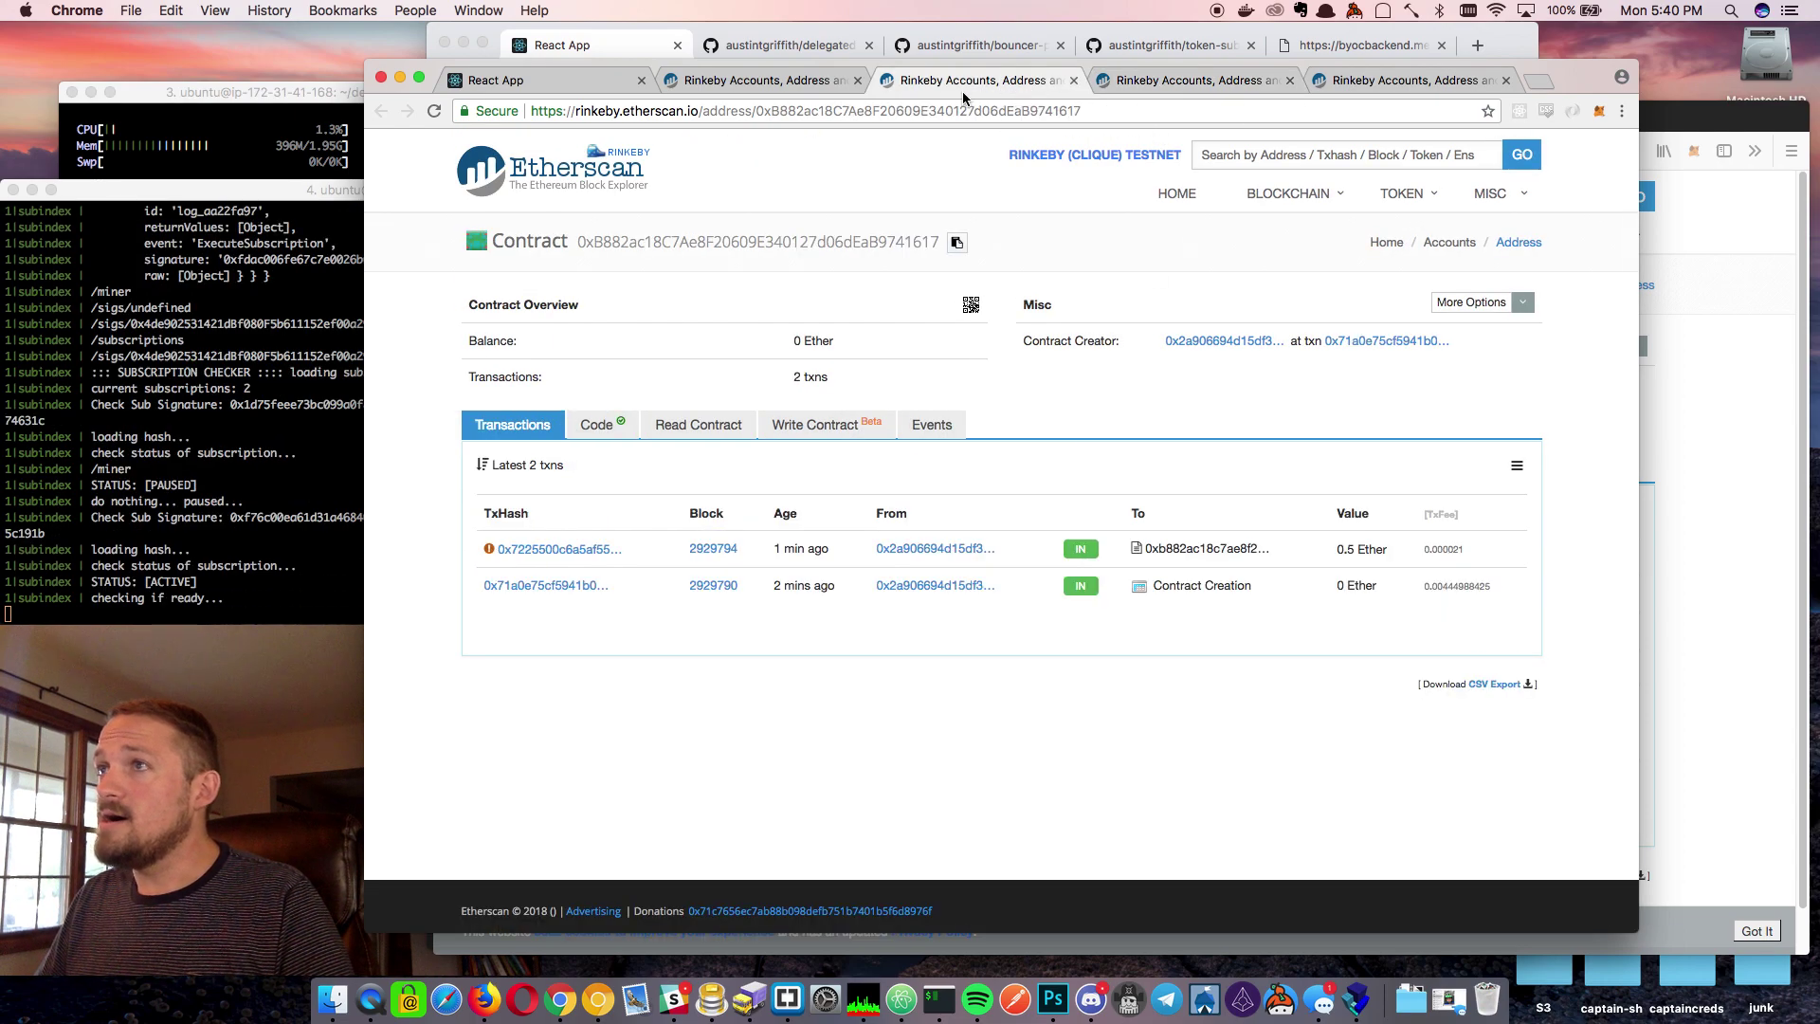
click(502, 80)
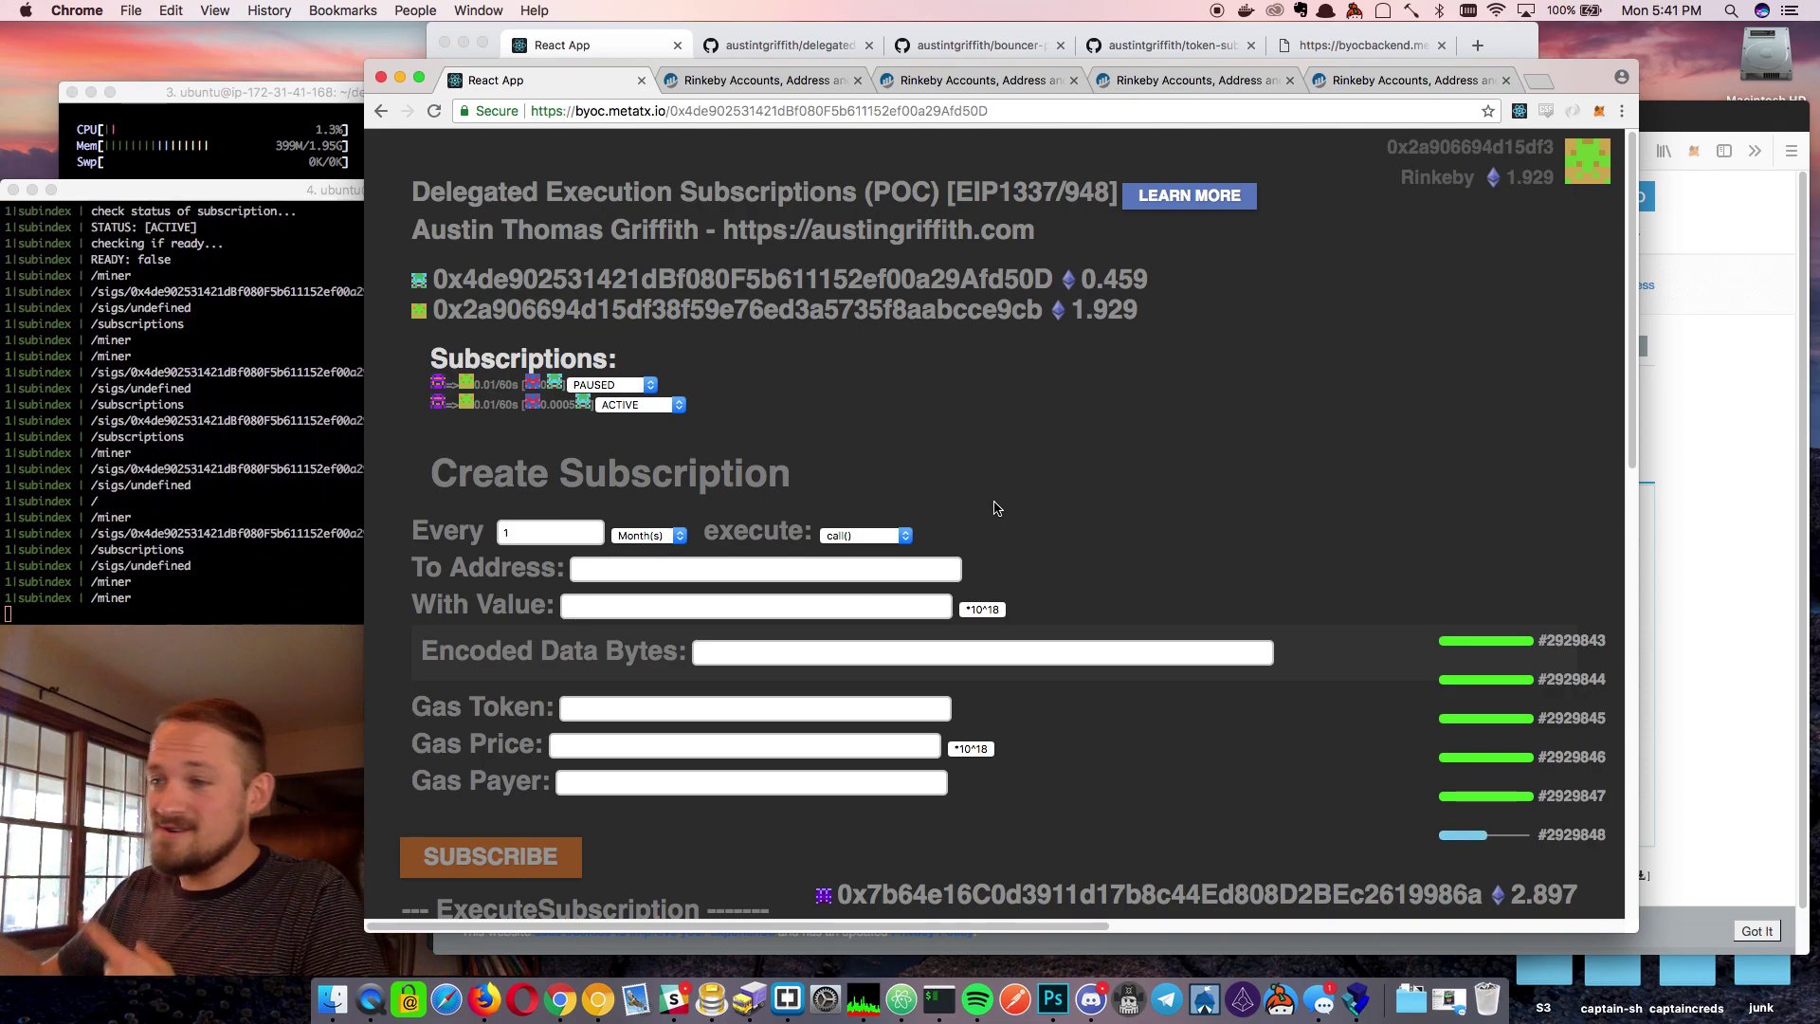
Look over the token-subscription and bouncer-proxy GitHub repositories
click(1003, 55)
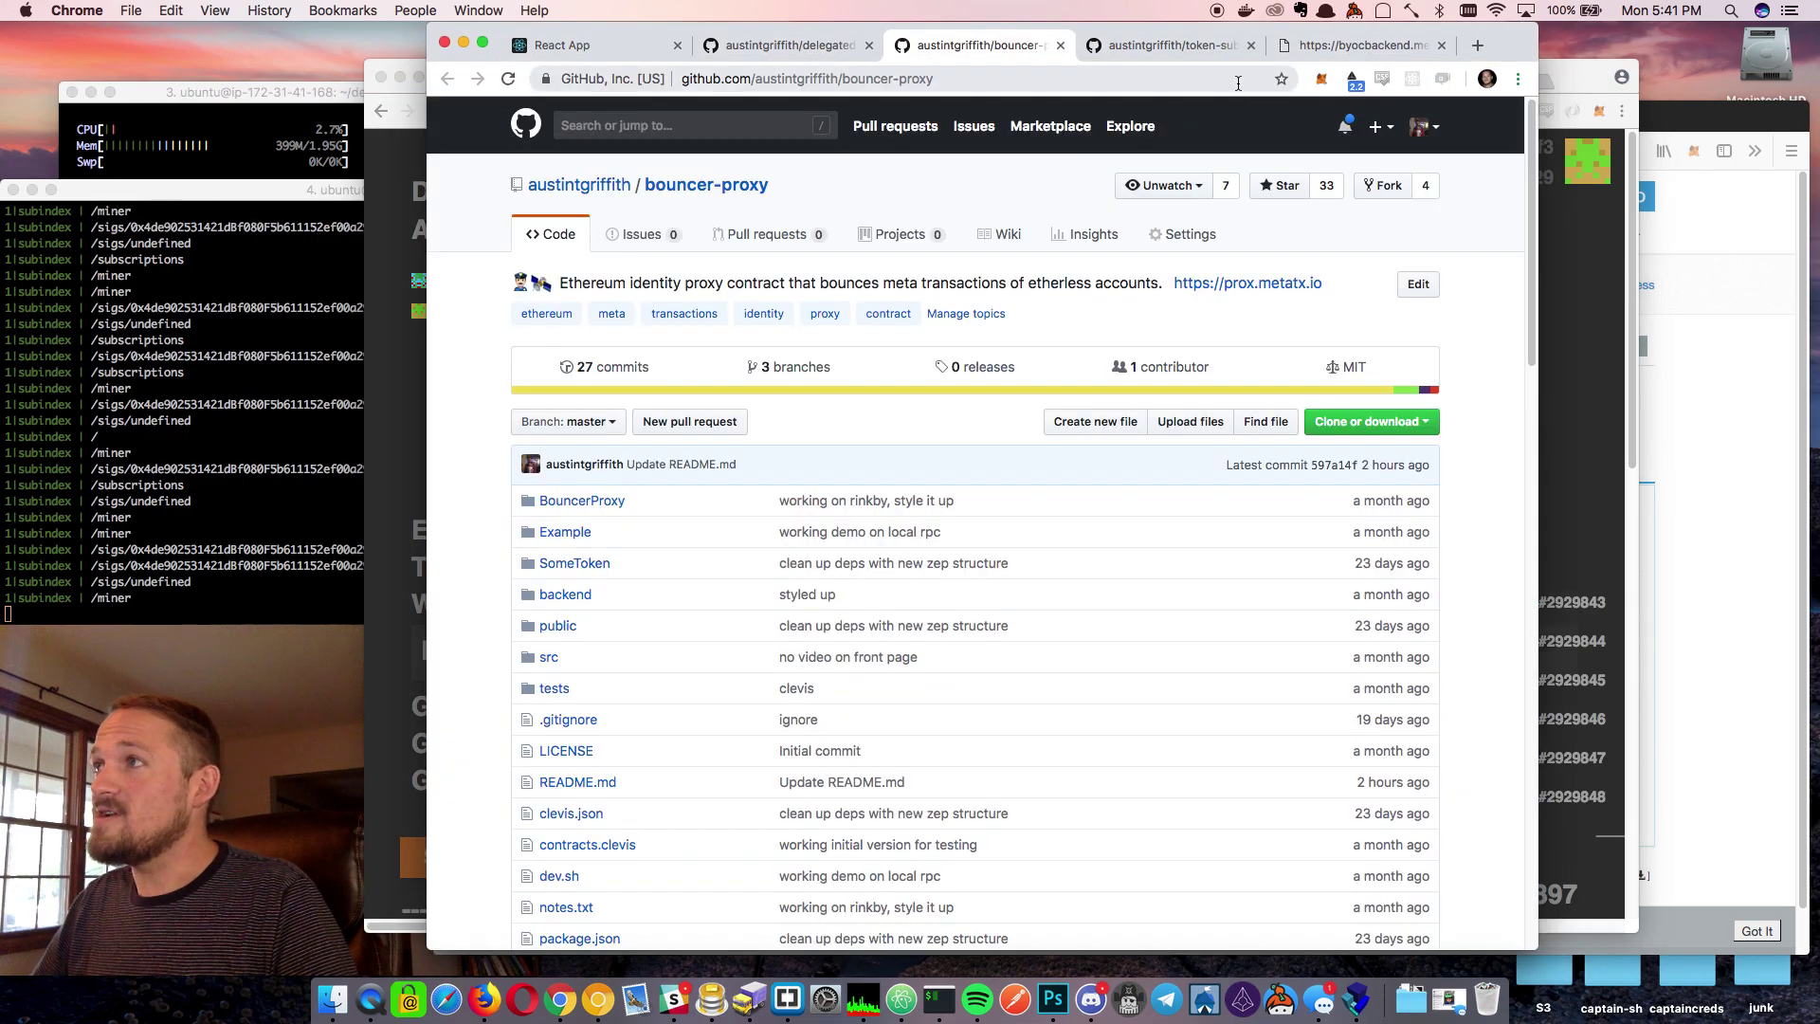
click(1185, 45)
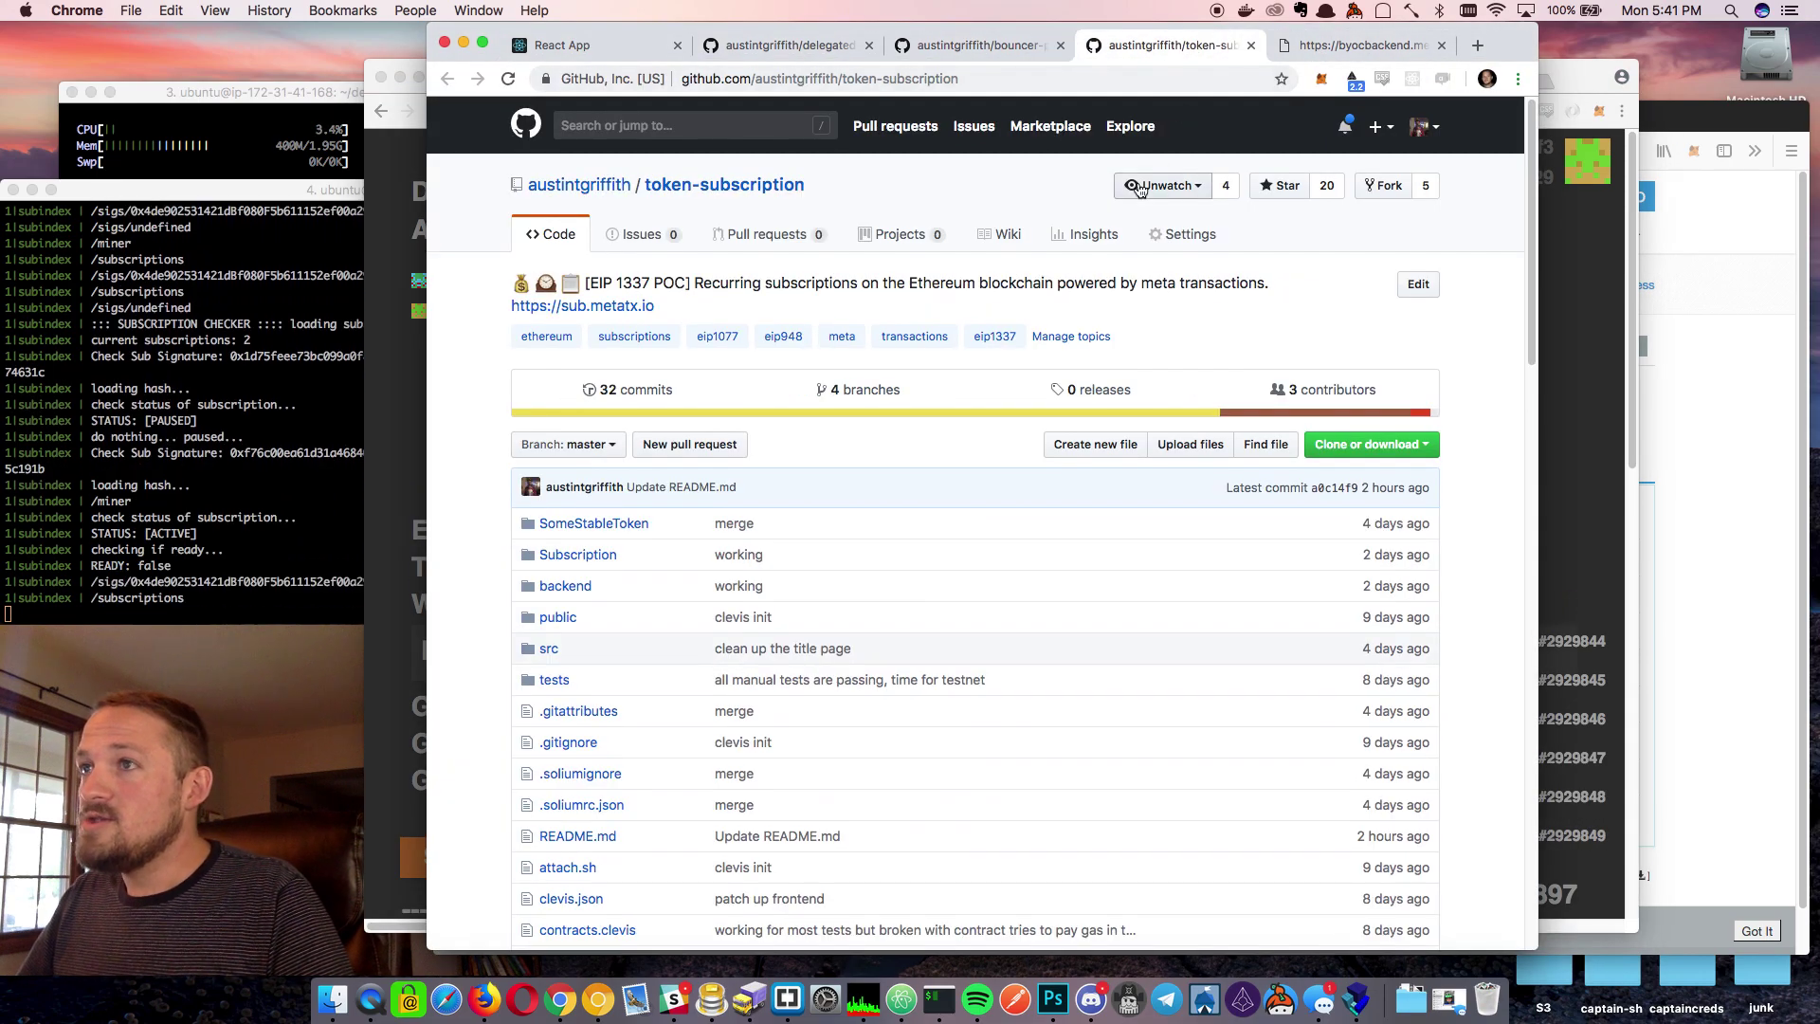
click(982, 54)
click(1636, 367)
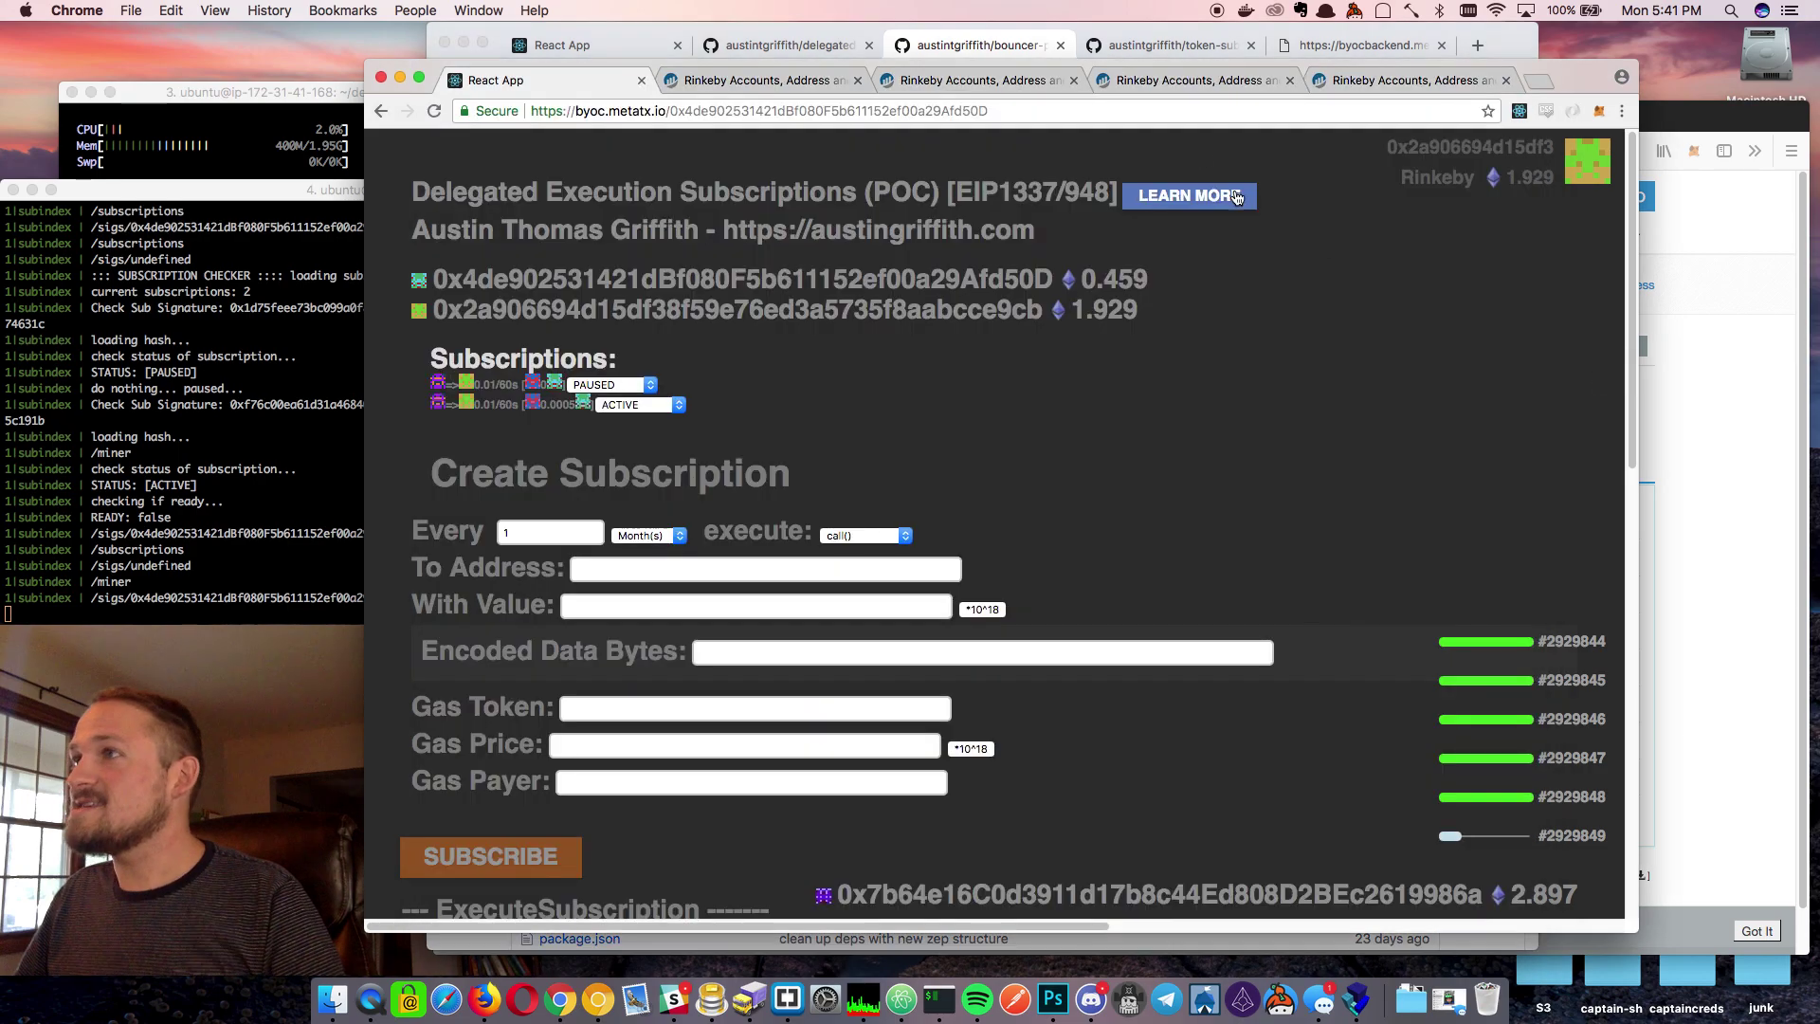
Show the verified Subscription source for contract 0x4de902531421dBf080F5b611152ef00a29Afd50D on Etherscan
click(759, 79)
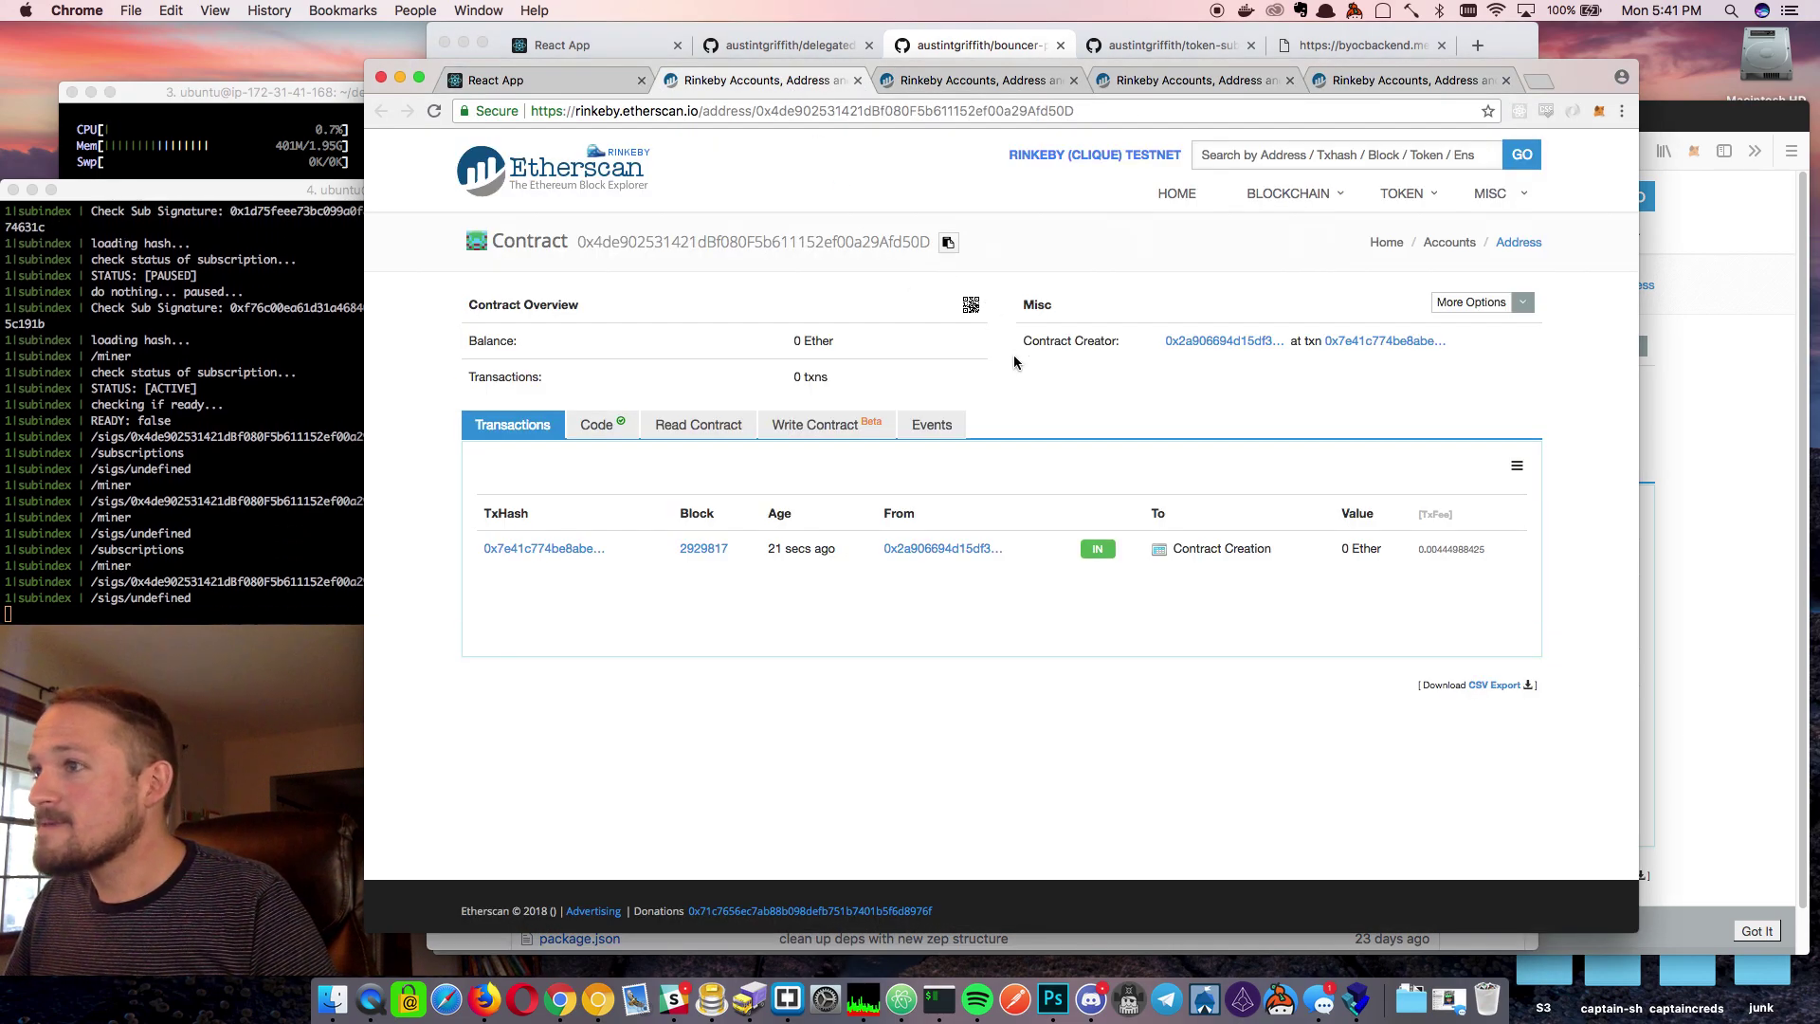
click(614, 424)
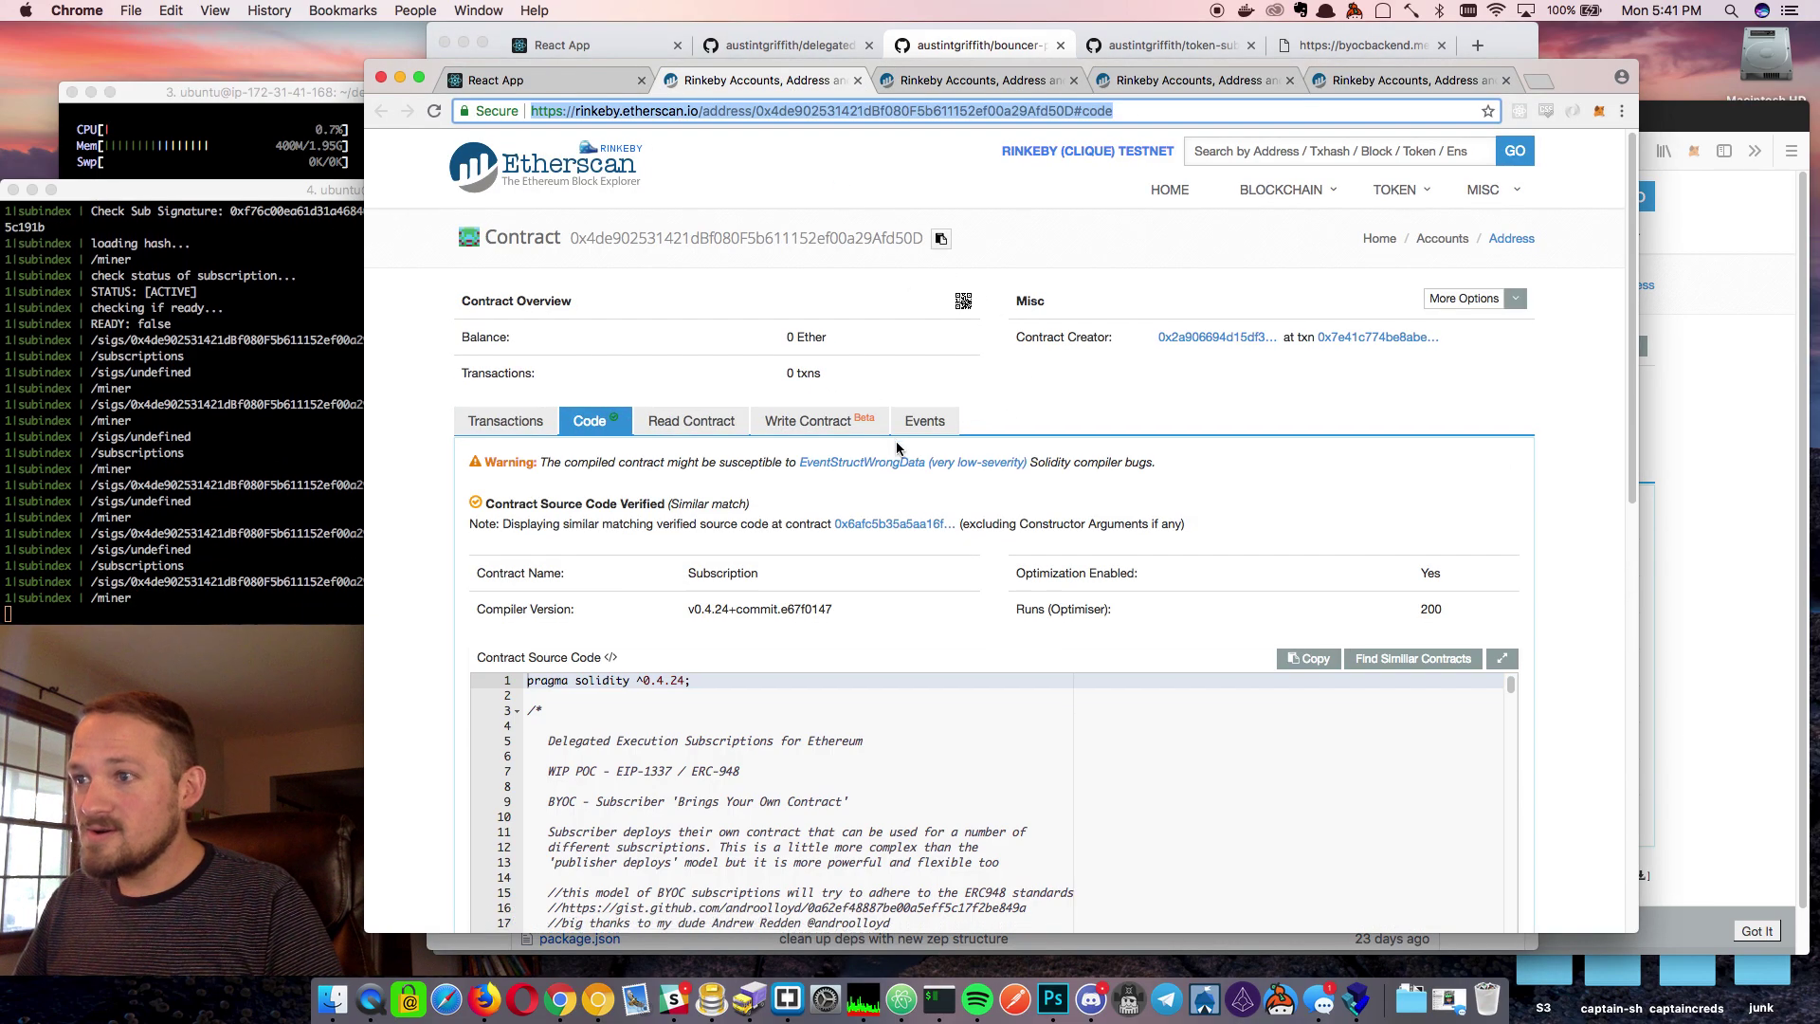
scroll(929, 479, down, 3)
scroll(929, 478, up, 2)
scroll(929, 479, up, 1)
Search Etherscan for 'example'
click(1267, 151)
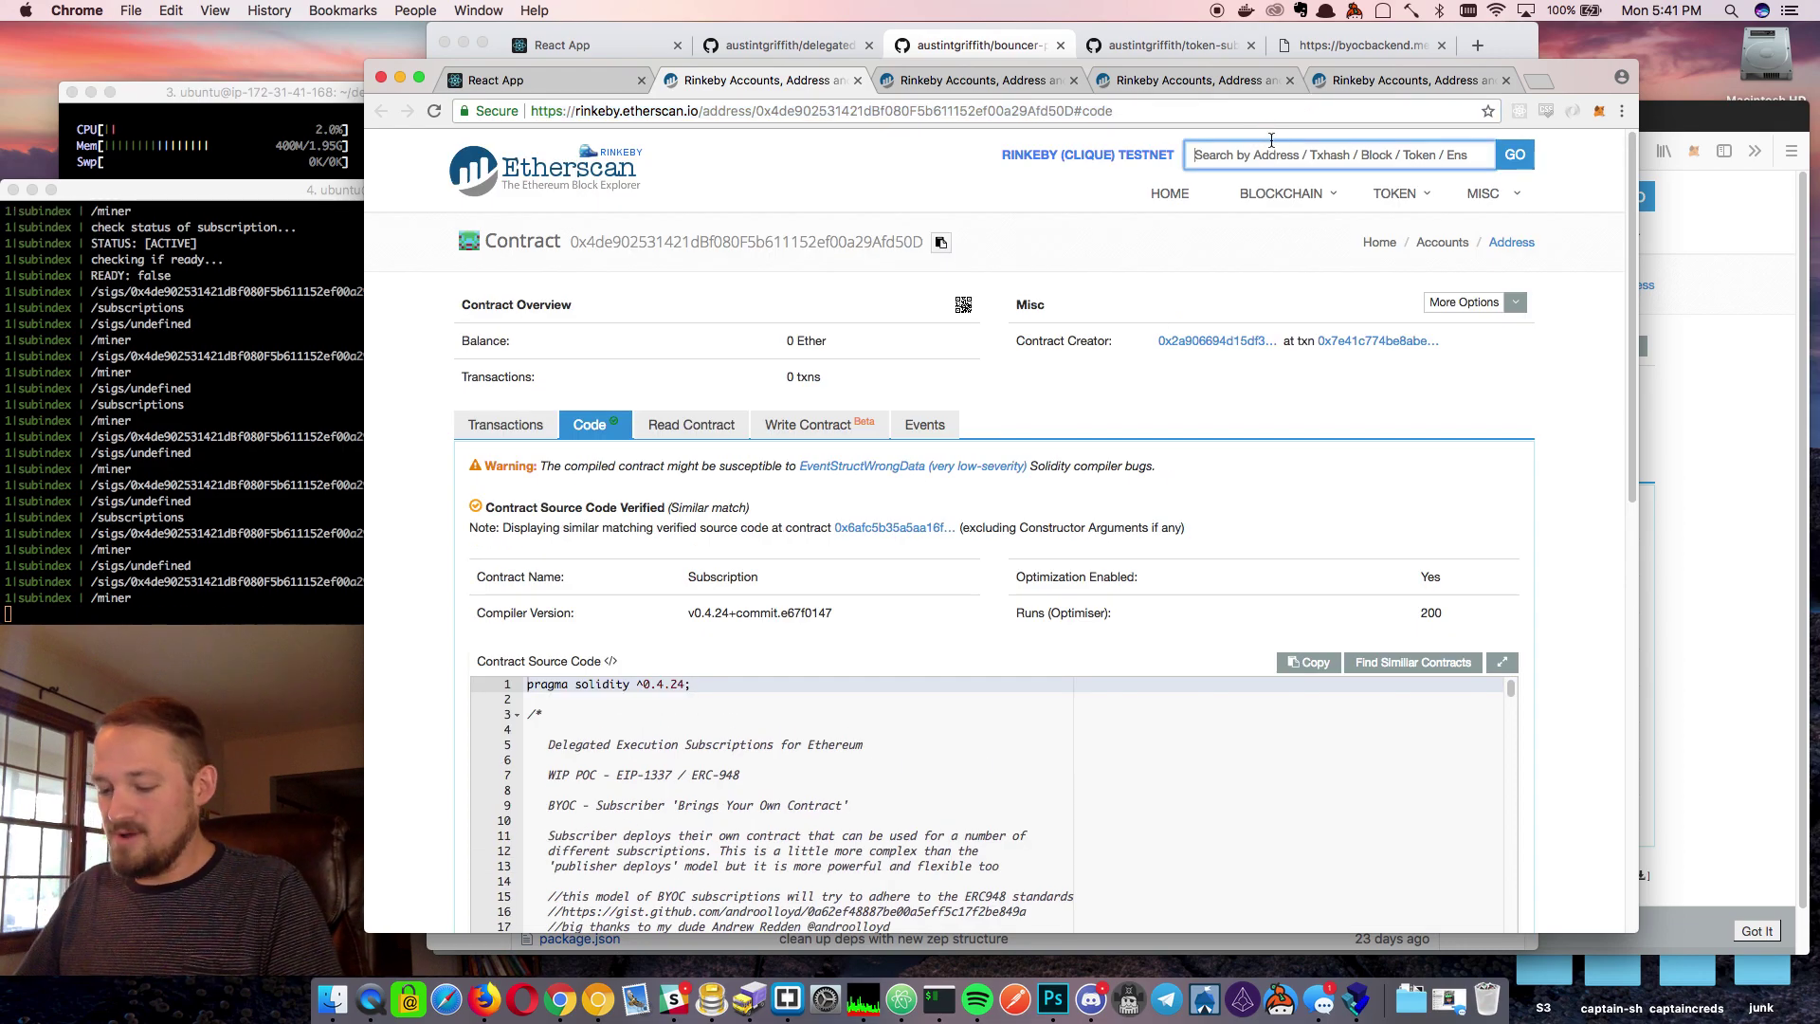
text(example)
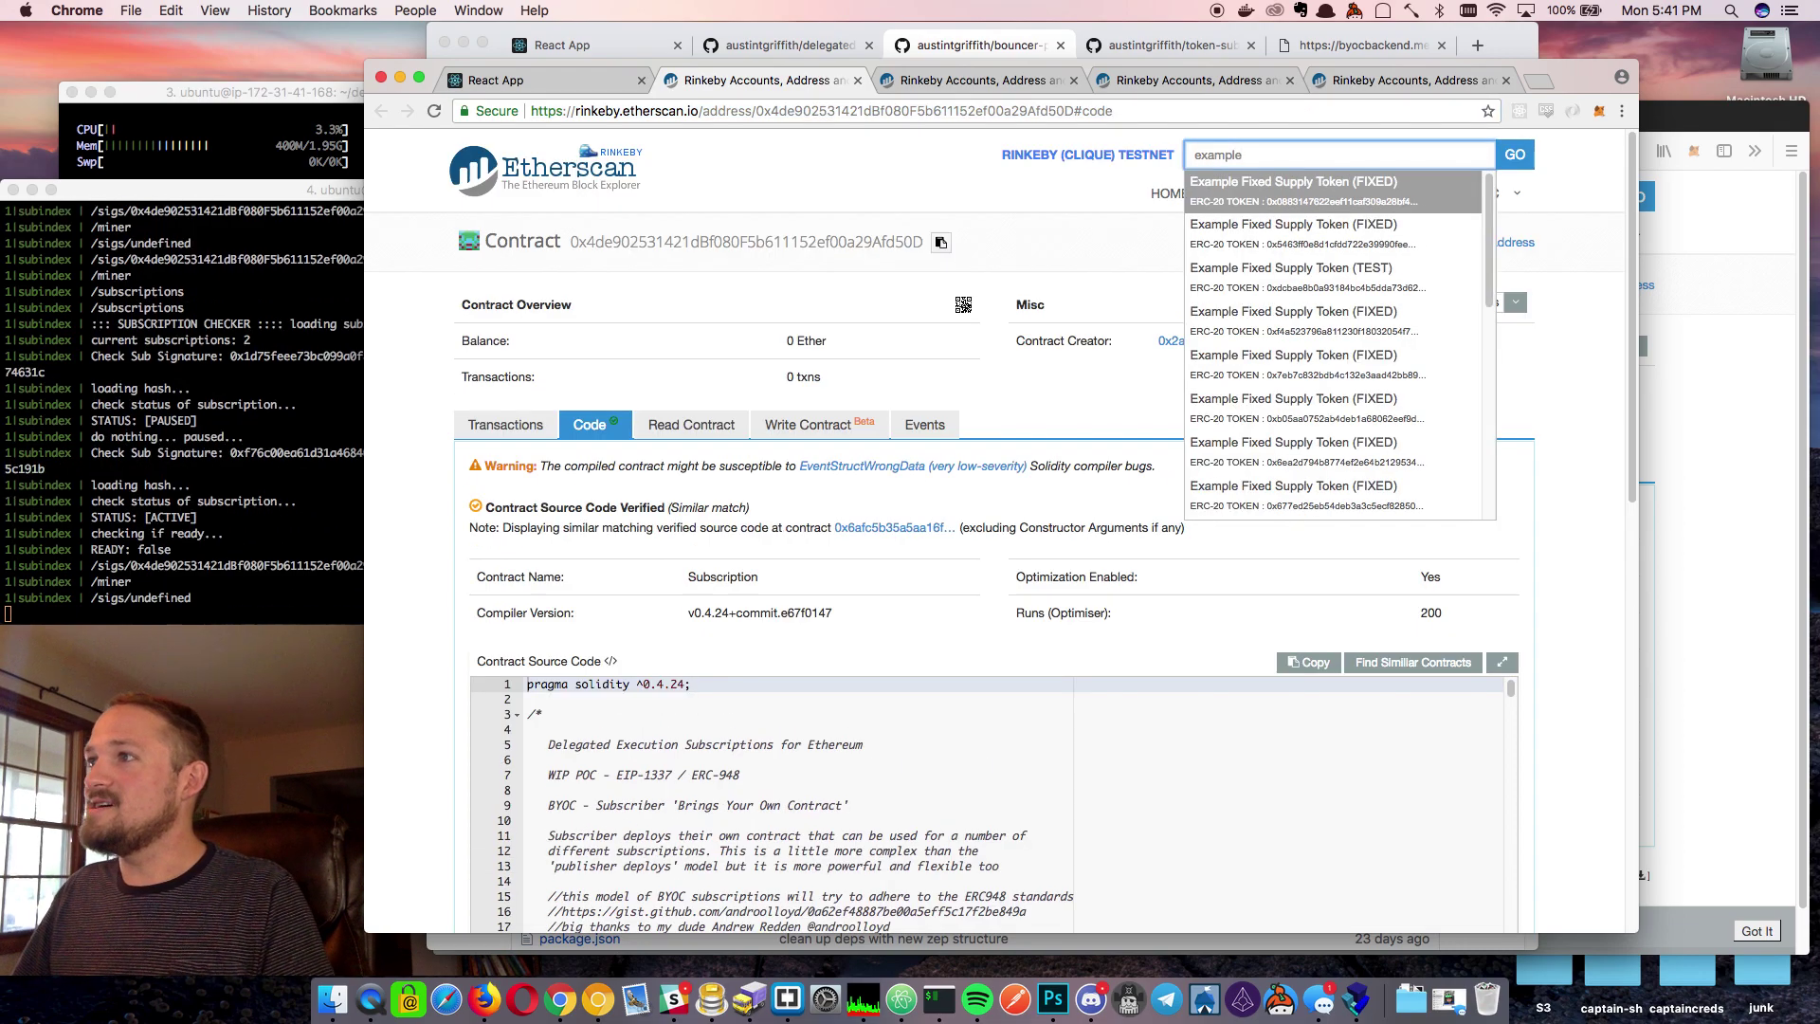
scroll(1340, 389, down, 3)
scroll(1339, 388, down, 1)
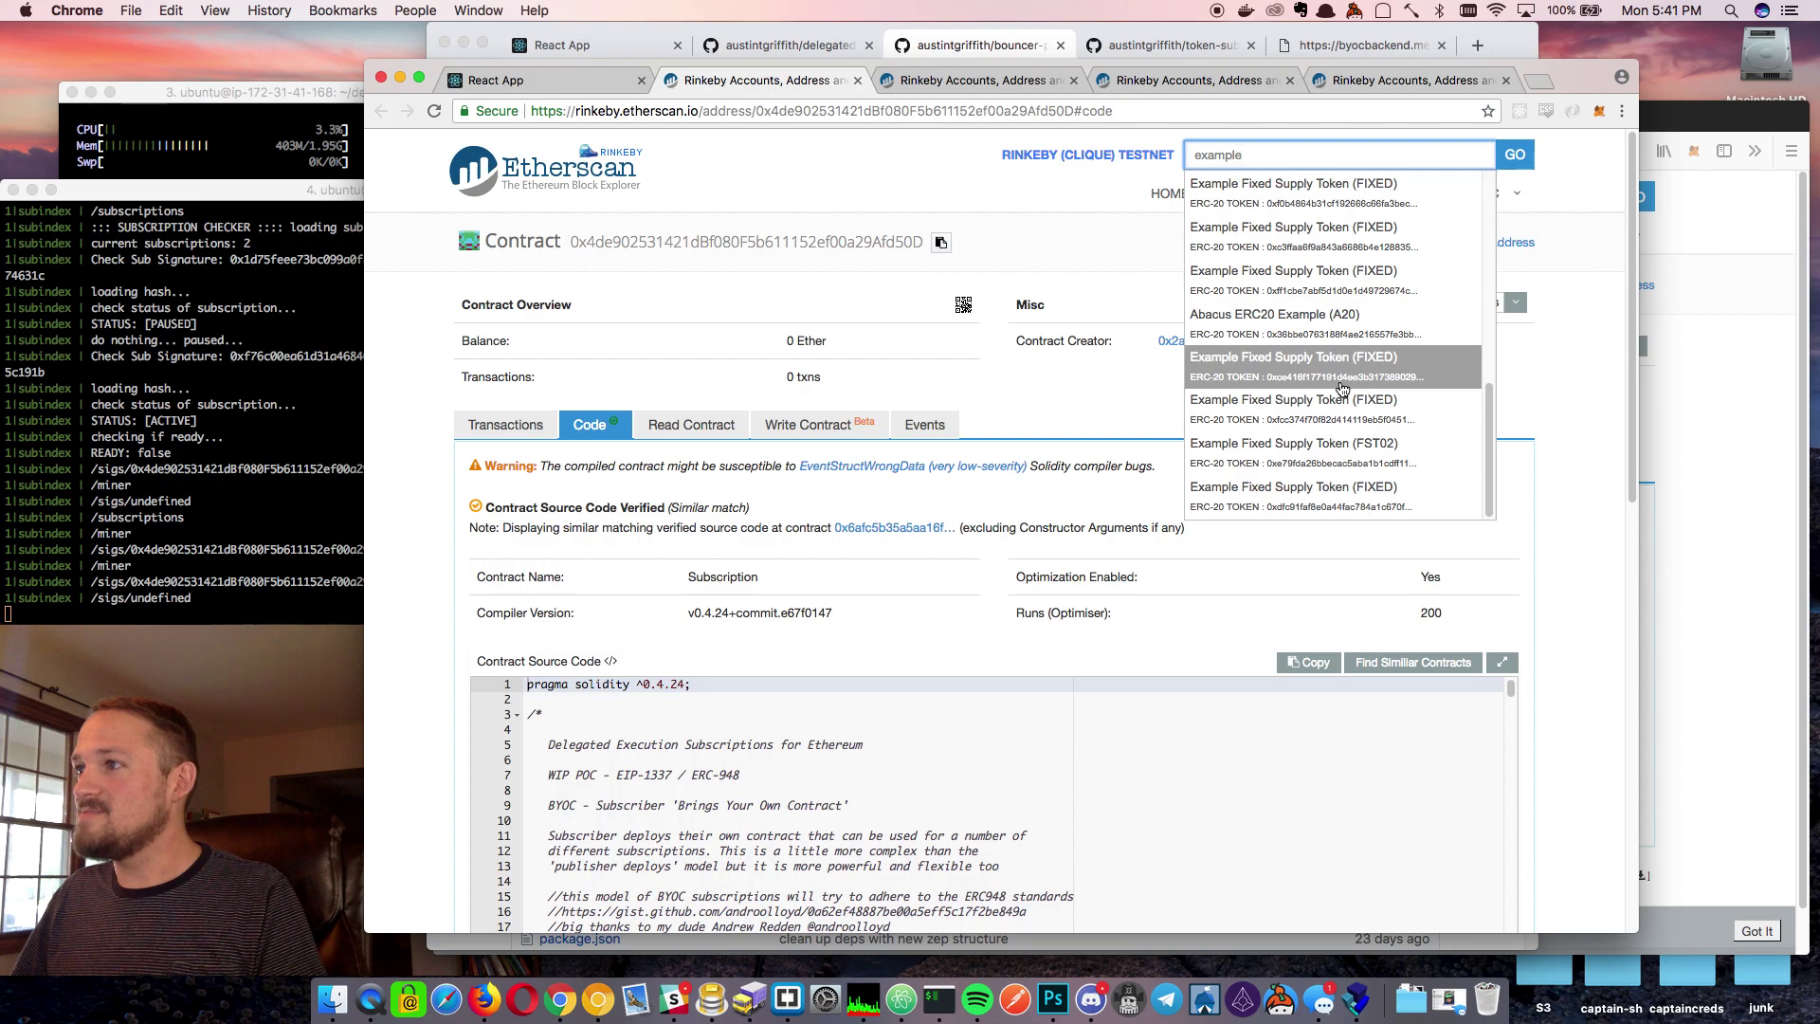
click(926, 363)
Close the extra terminal window and quit htop in the ssh session
click(178, 272)
key(super+n)
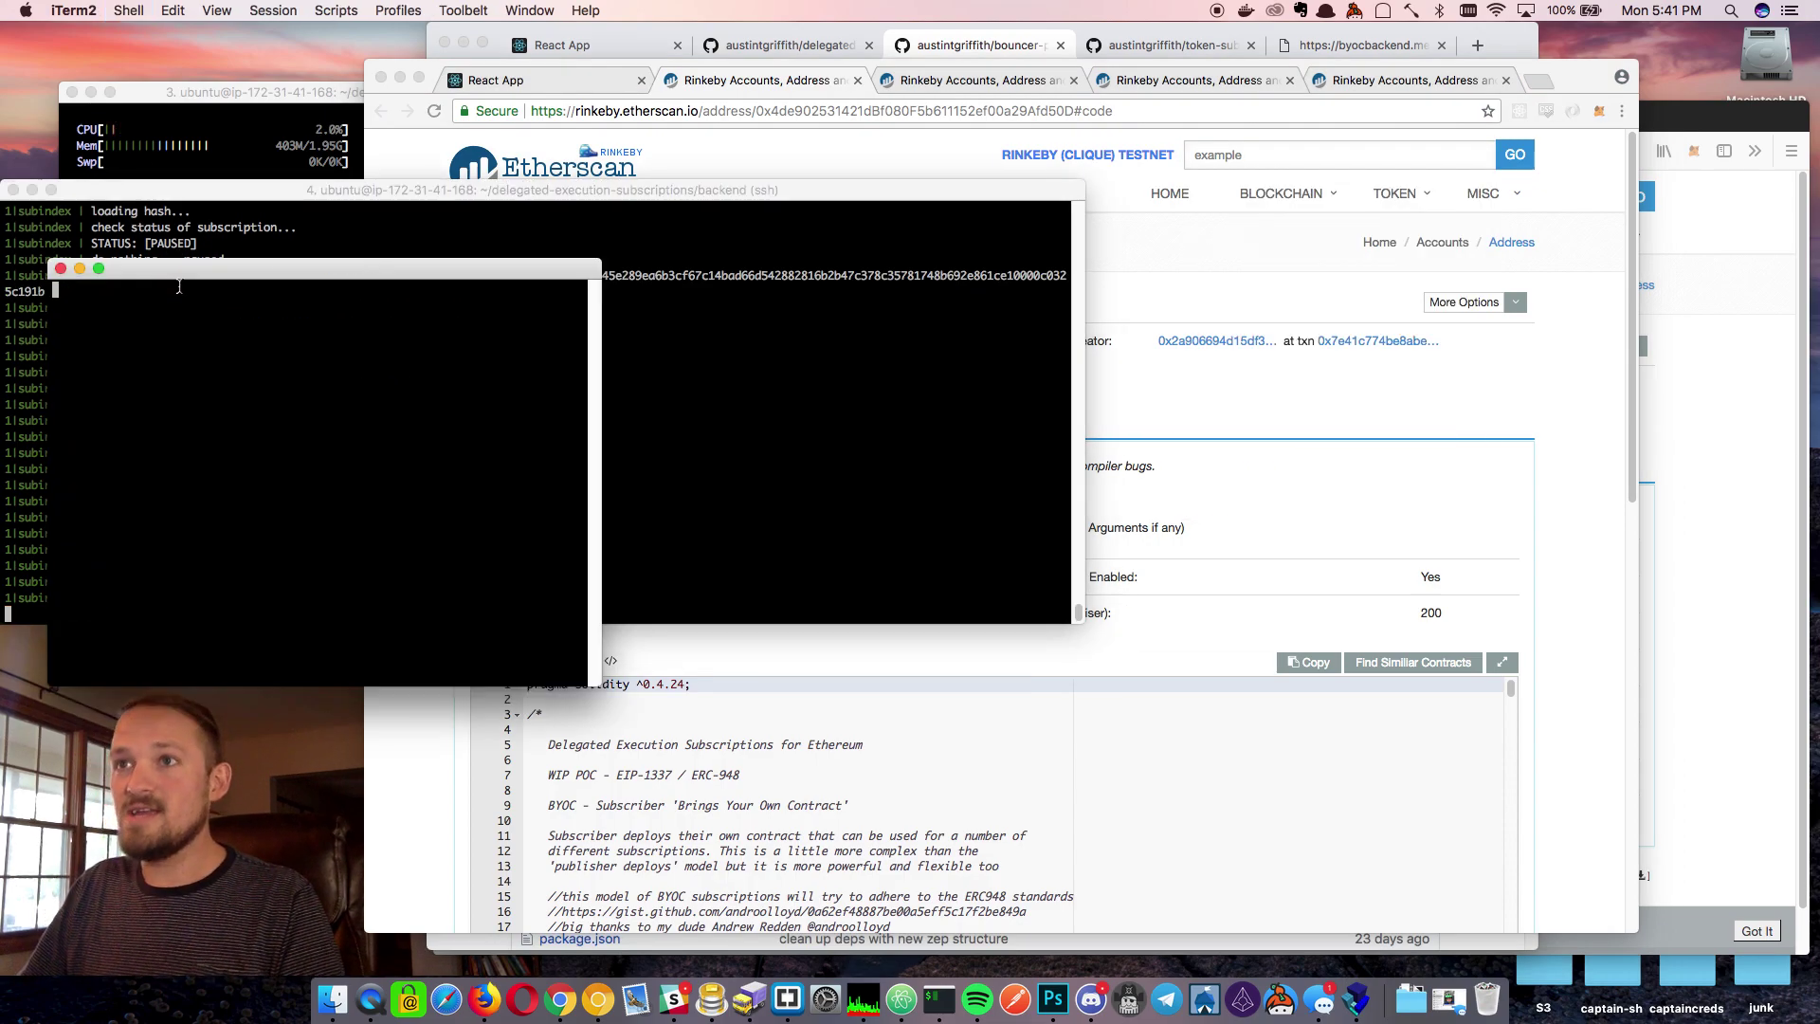
key(super+w)
click(208, 142)
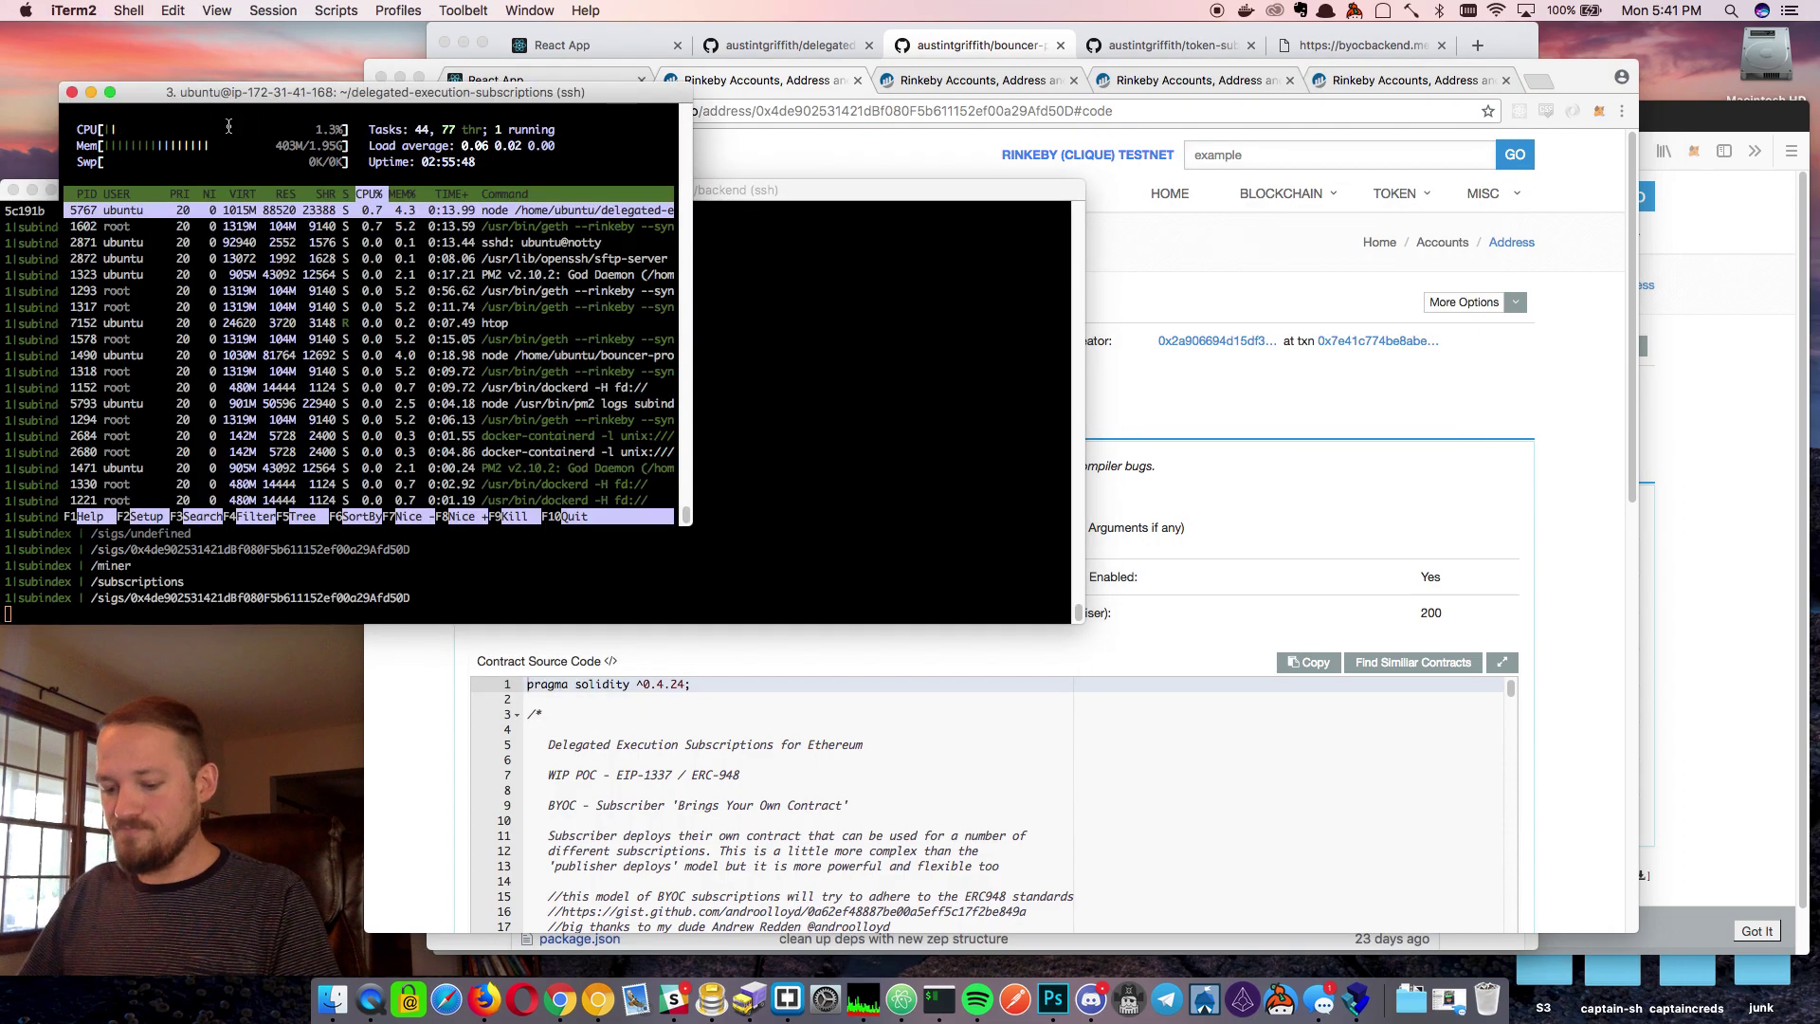
key(q)
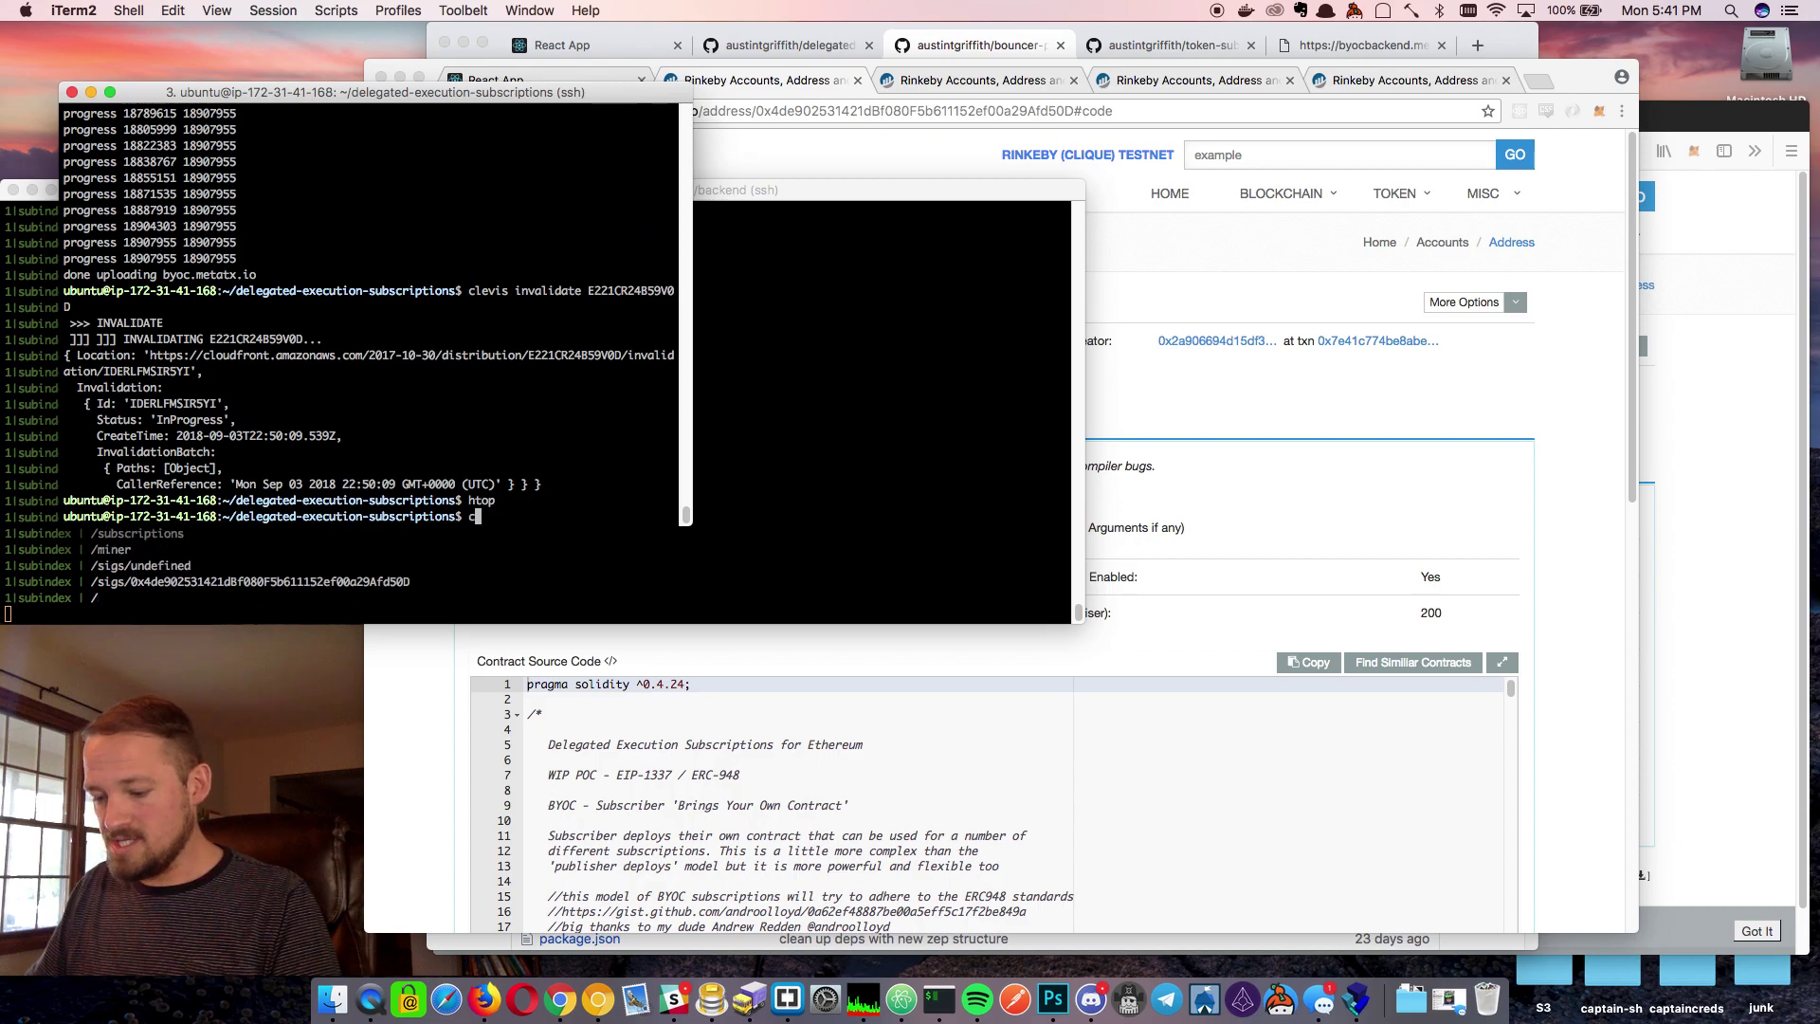
Run cat Example/Example.address to print the deployed contract's address
text(cat E)
key(Tab)
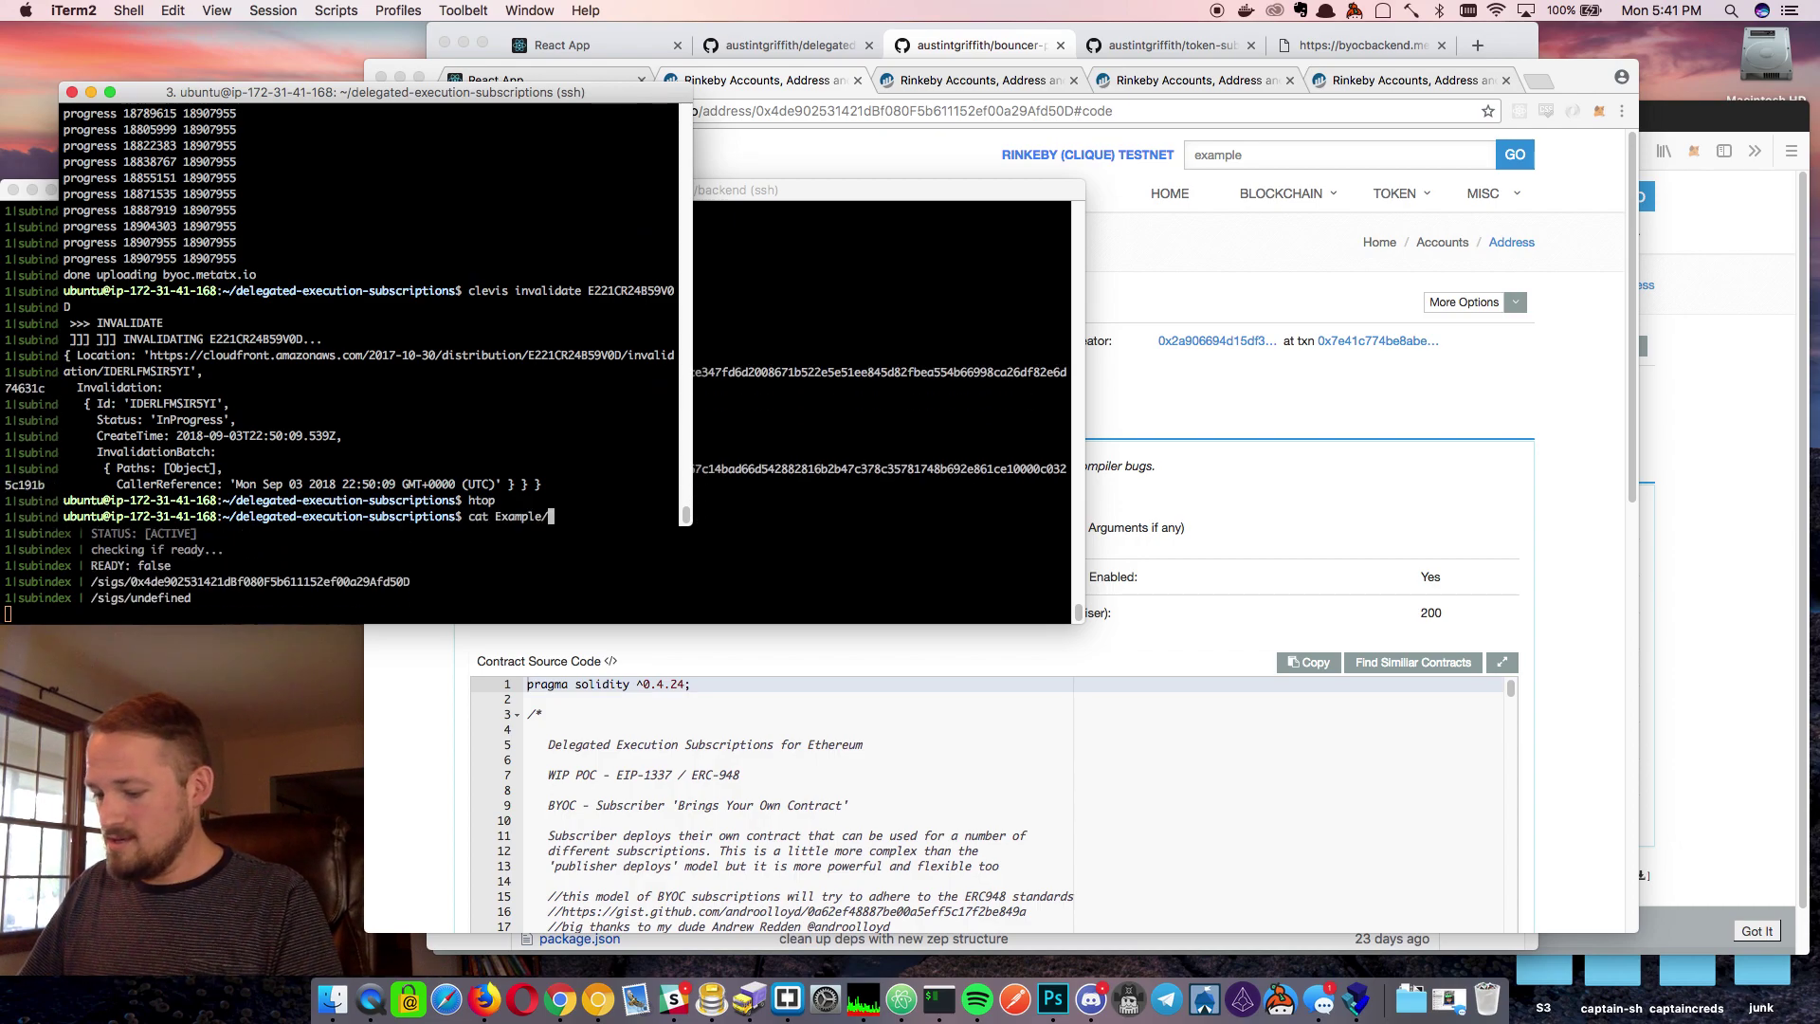
text(E)
key(Tab)
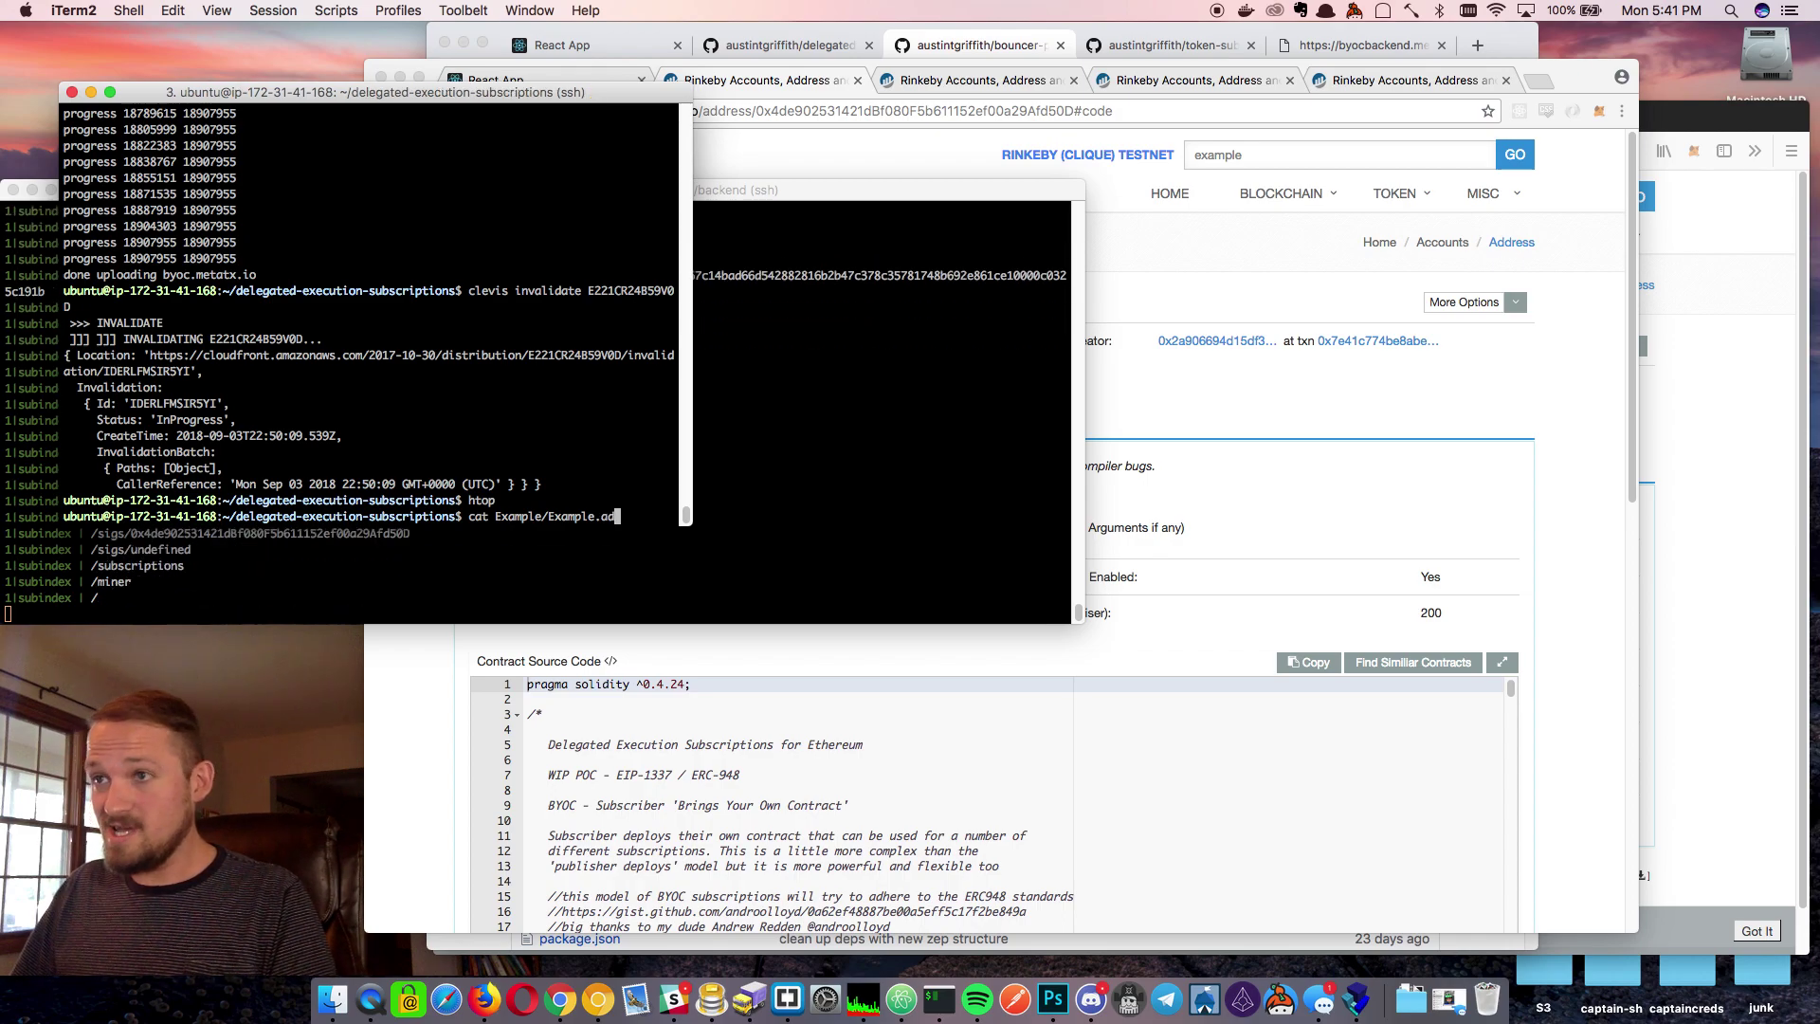
text(dress)
key(Return)
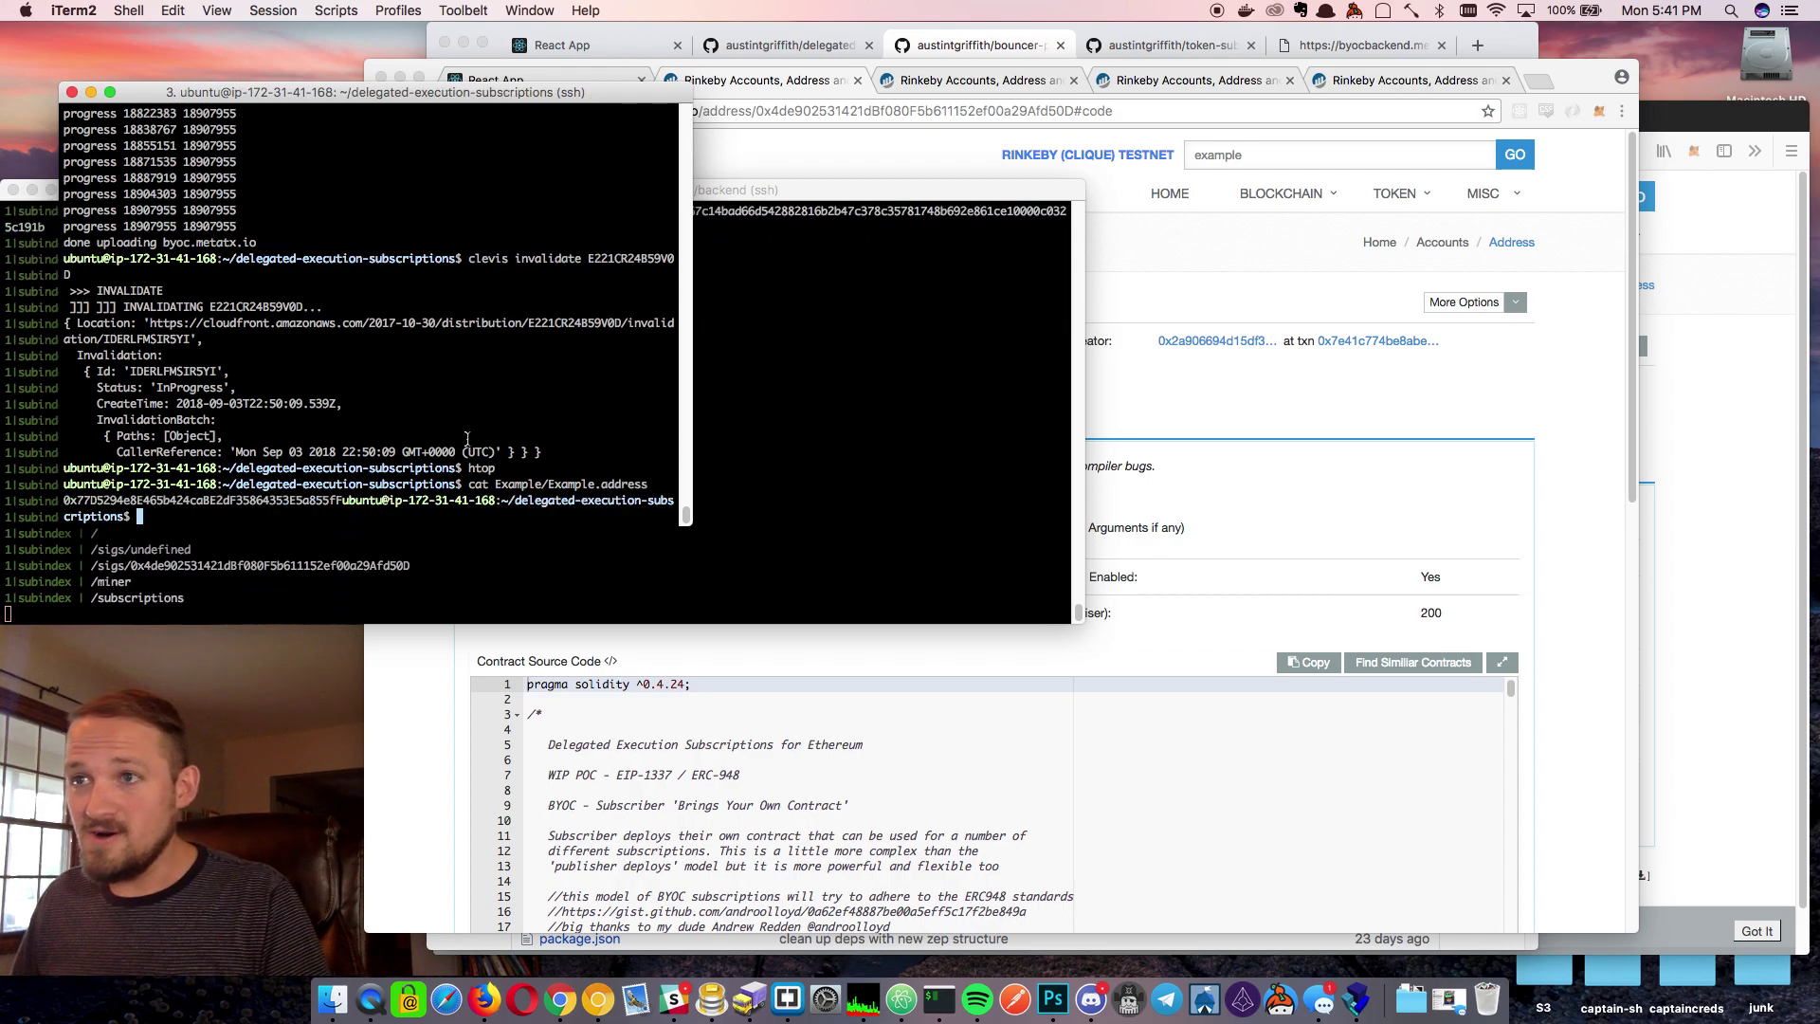
Copy the printed address and paste it into Etherscan's search box
drag(342, 500, 64, 500)
key(super+c)
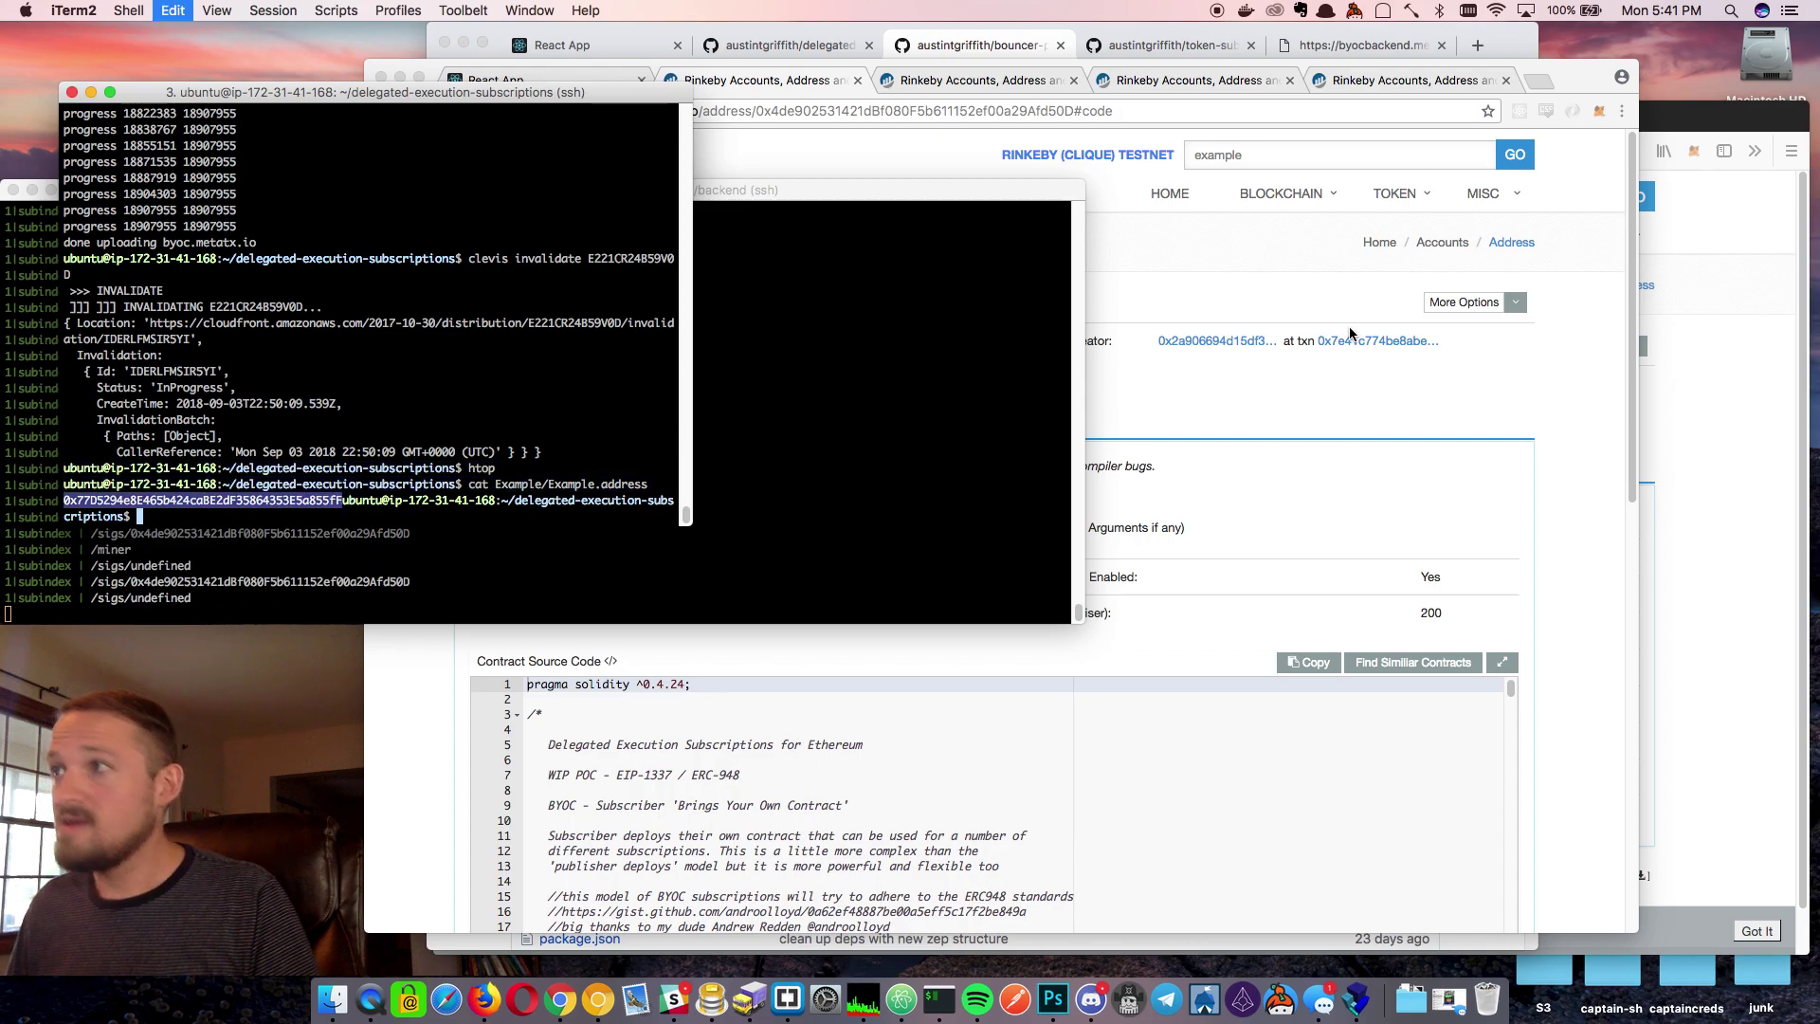
click(1394, 155)
key(super+v)
Look up contract 0x77D5294e8E465b424caBE2dF35864353E5a855fF and show its verified source code
scroll(1281, 163, down, 1)
mouse_move(1282, 163)
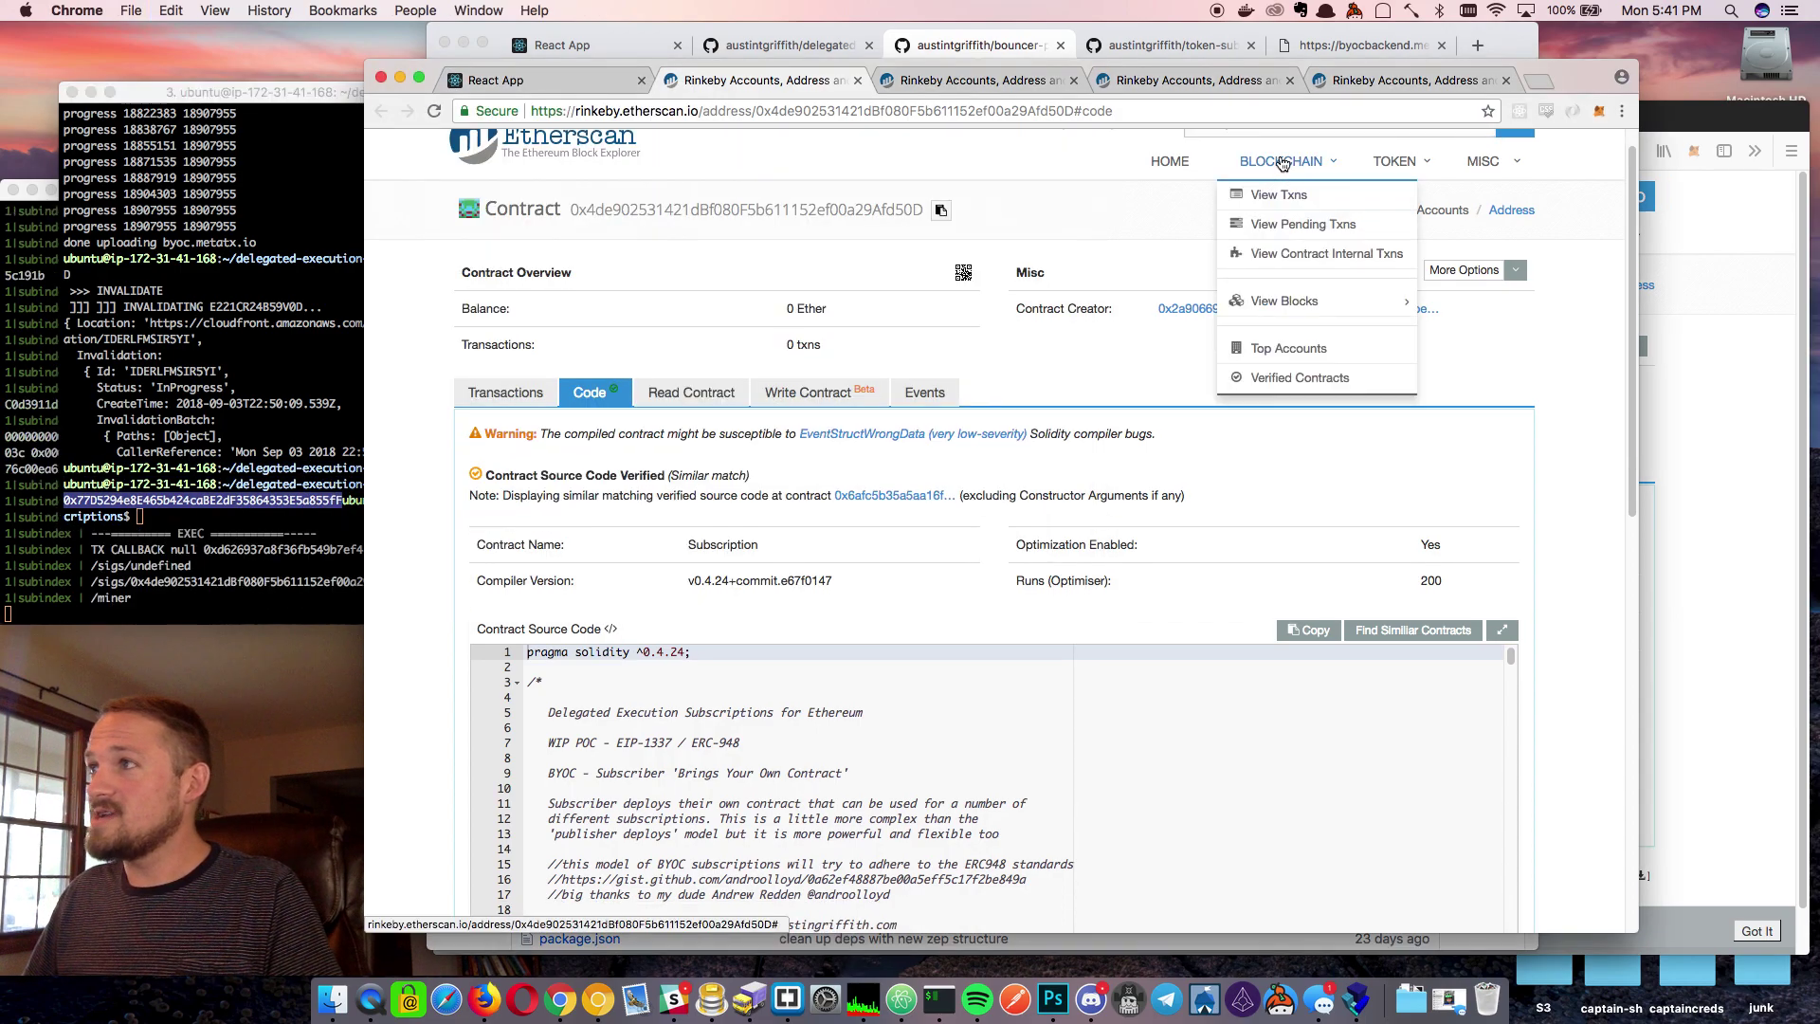
scroll(1281, 163, up, 1)
key(Return)
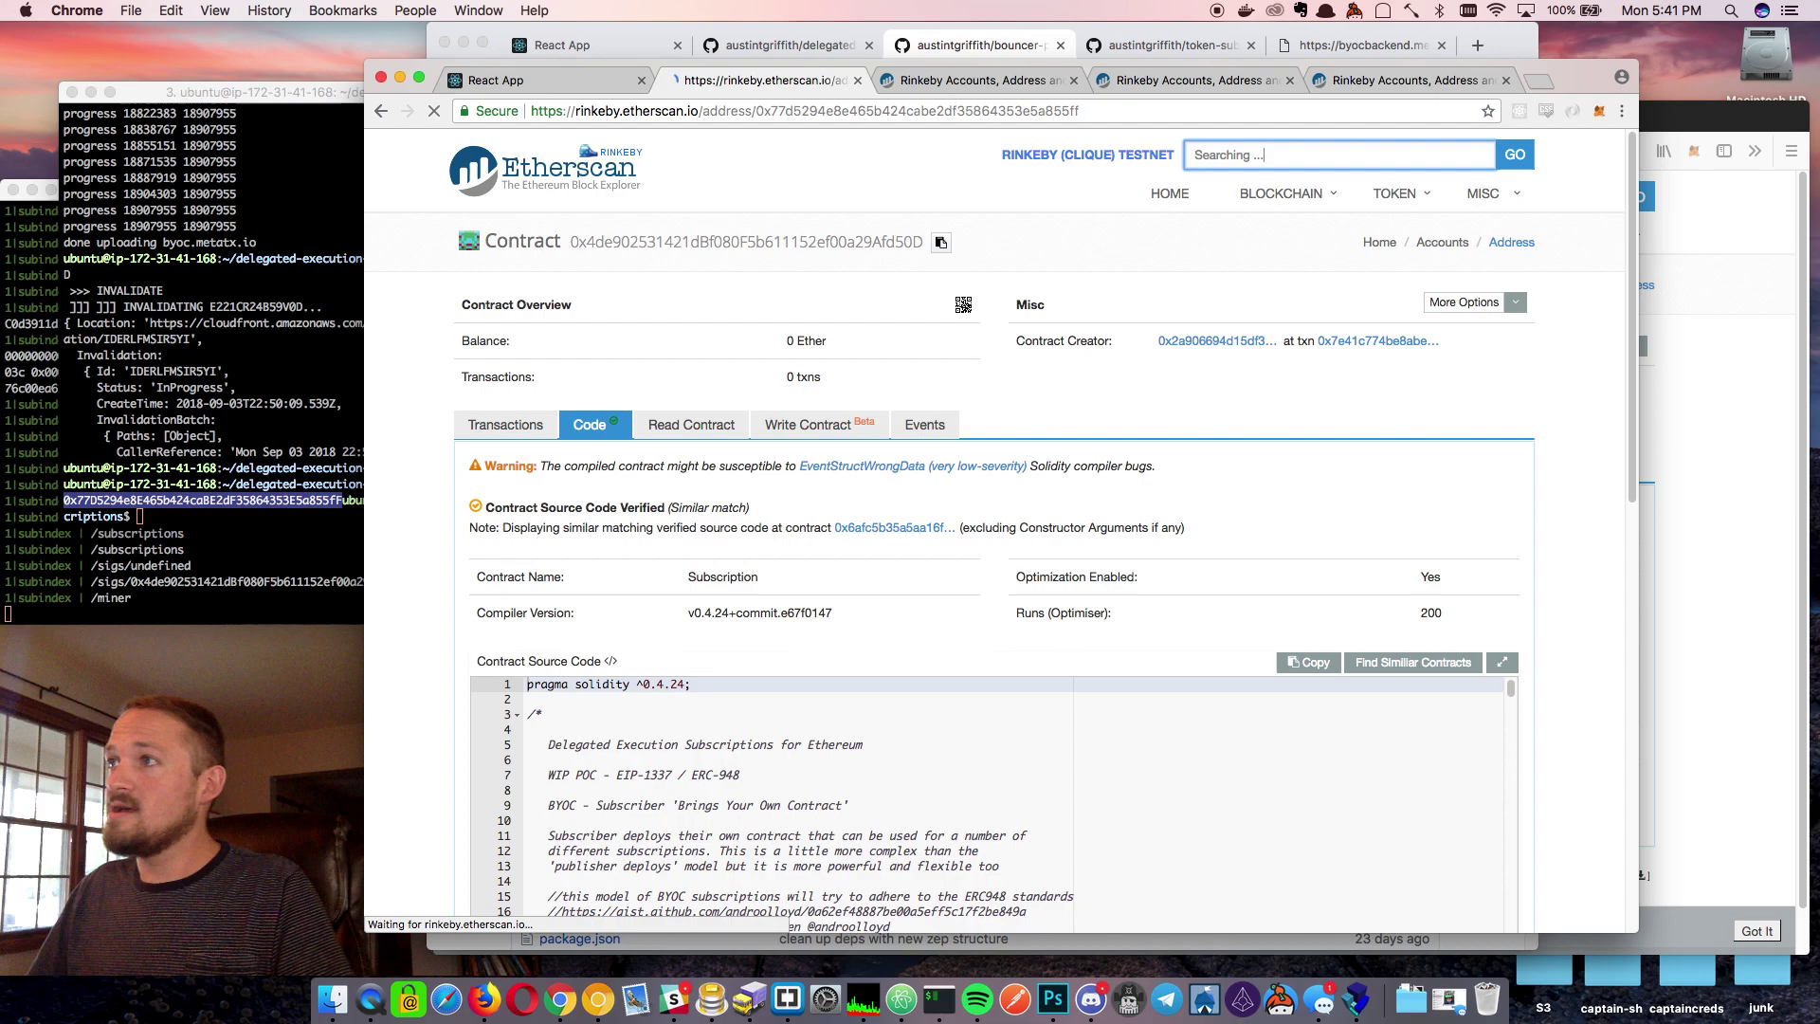
click(592, 424)
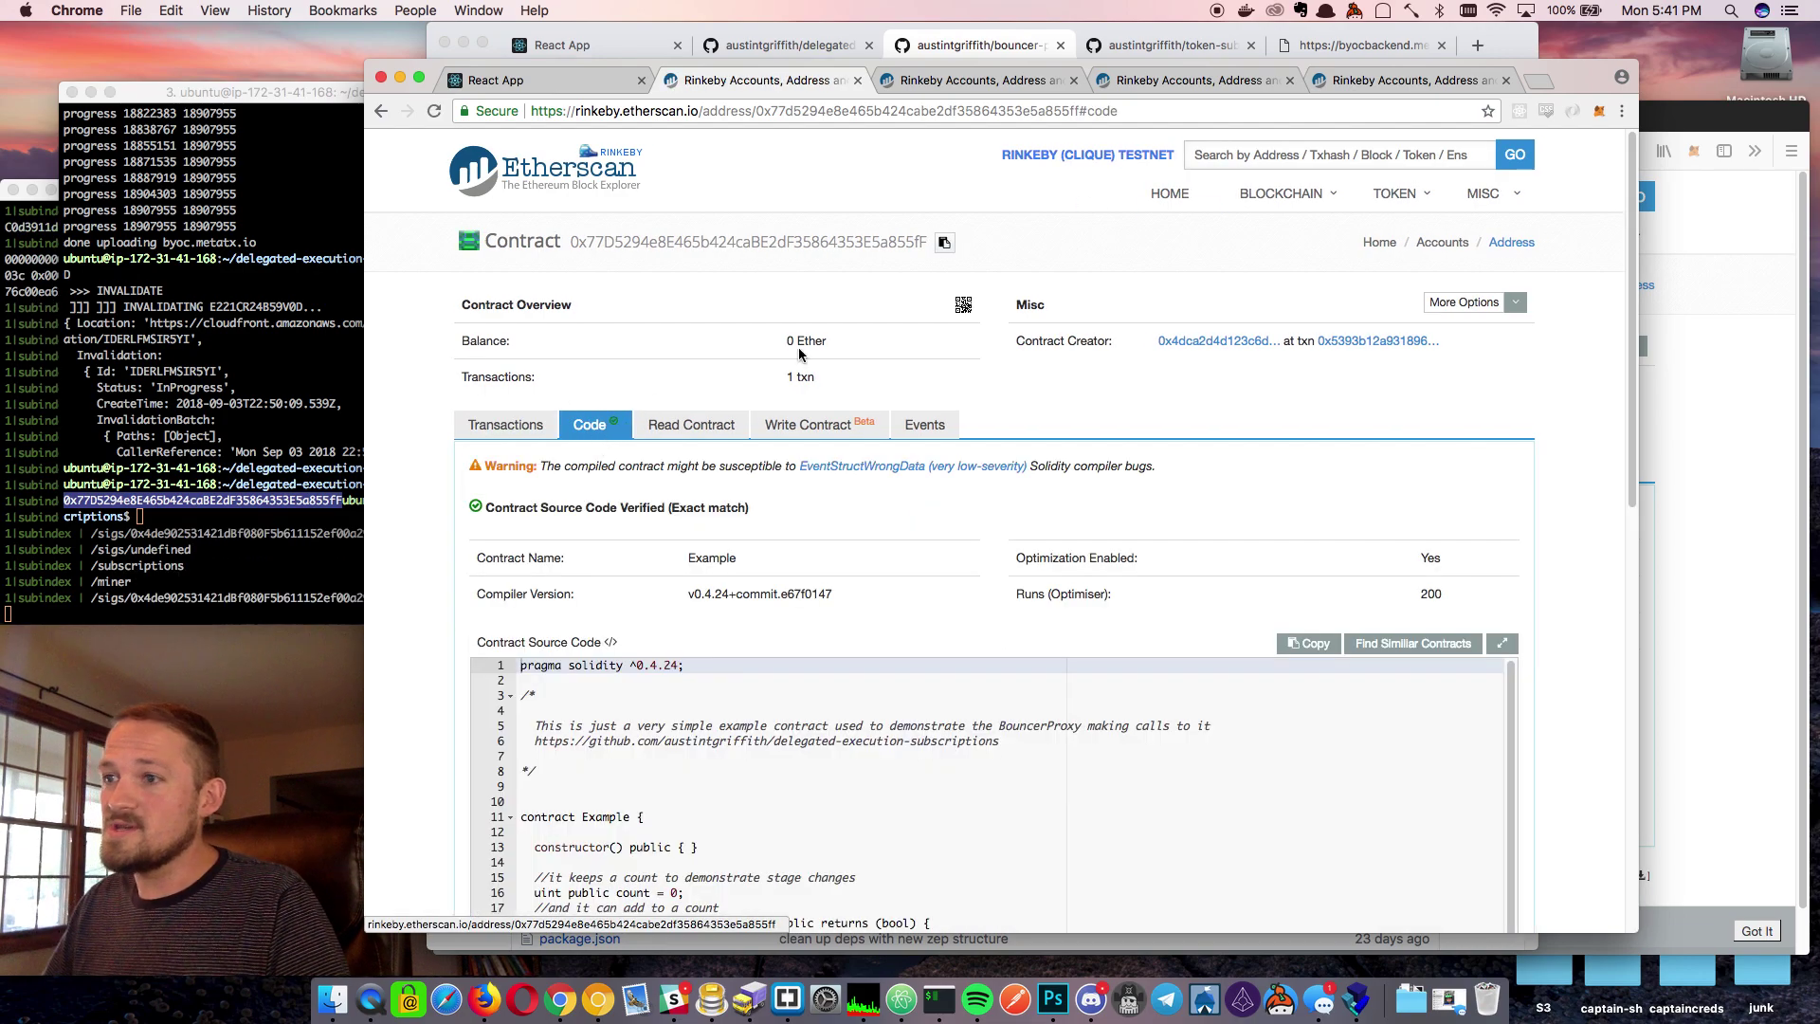
Scroll through the Example source, highlighting the addAmount and accounce functions
scroll(799, 355, down, 10)
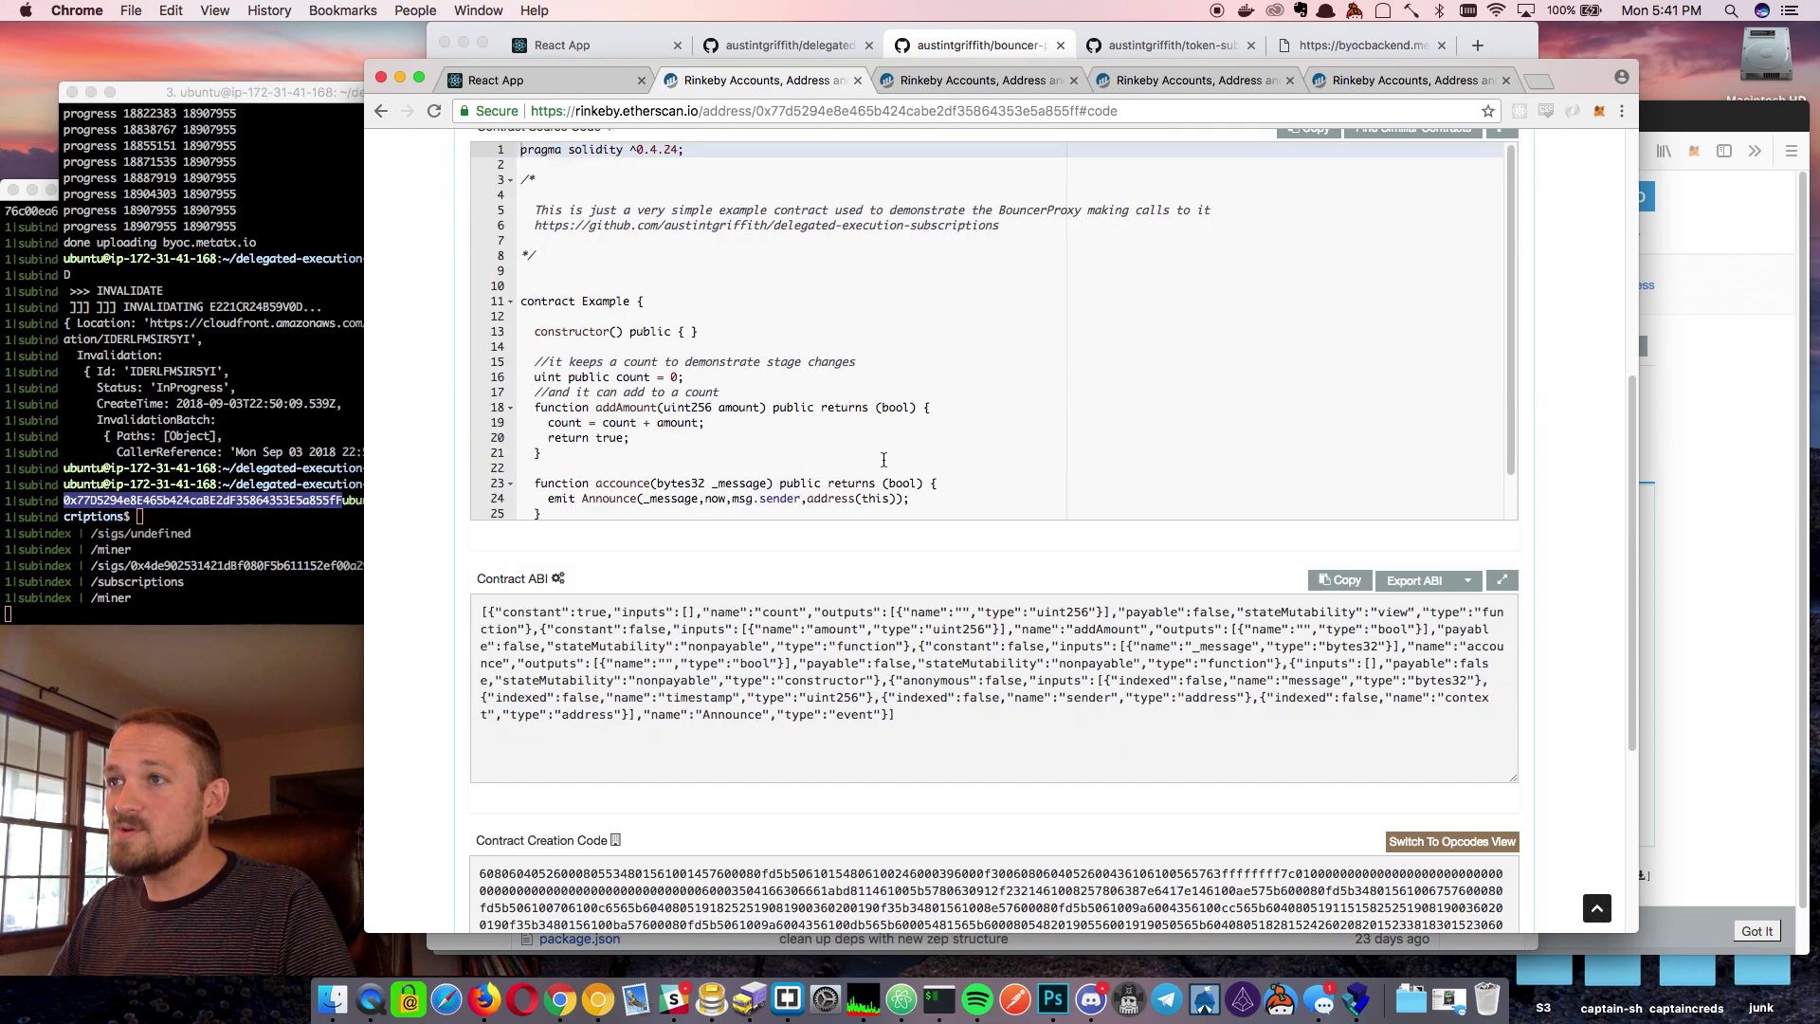
scroll(884, 460, down, 2)
scroll(673, 543, up, 1)
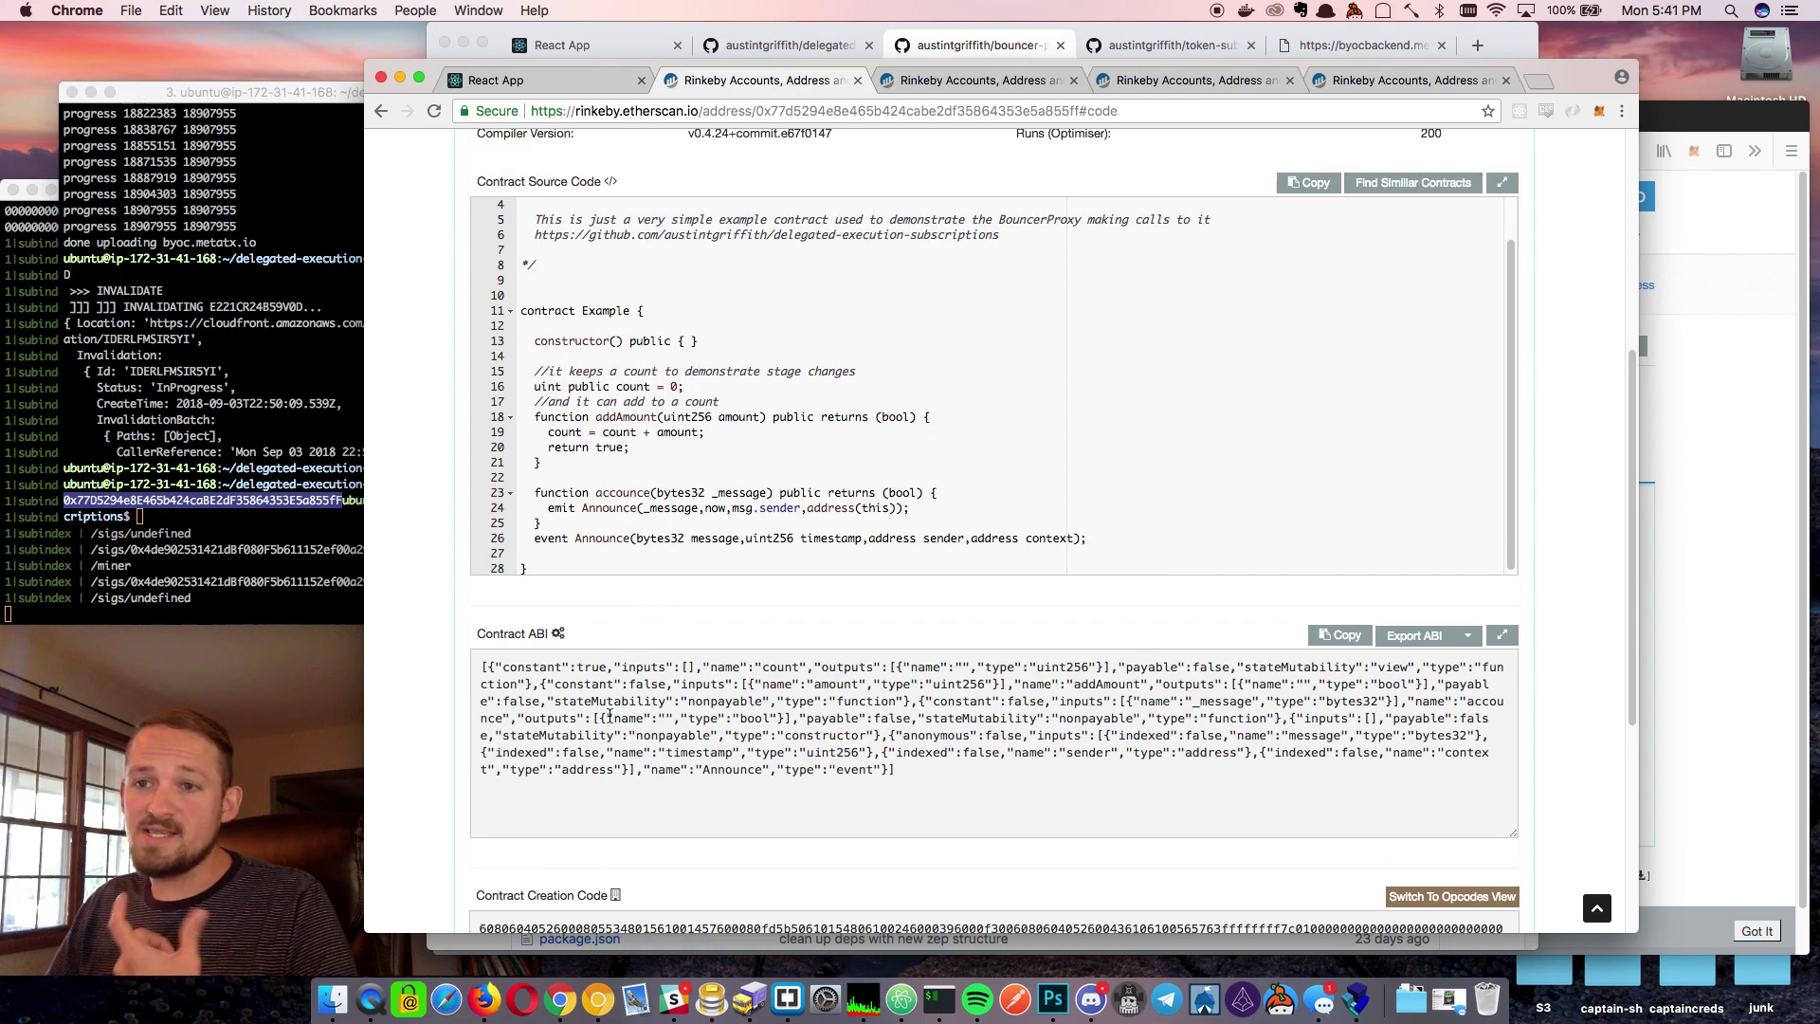
drag(543, 463, 507, 406)
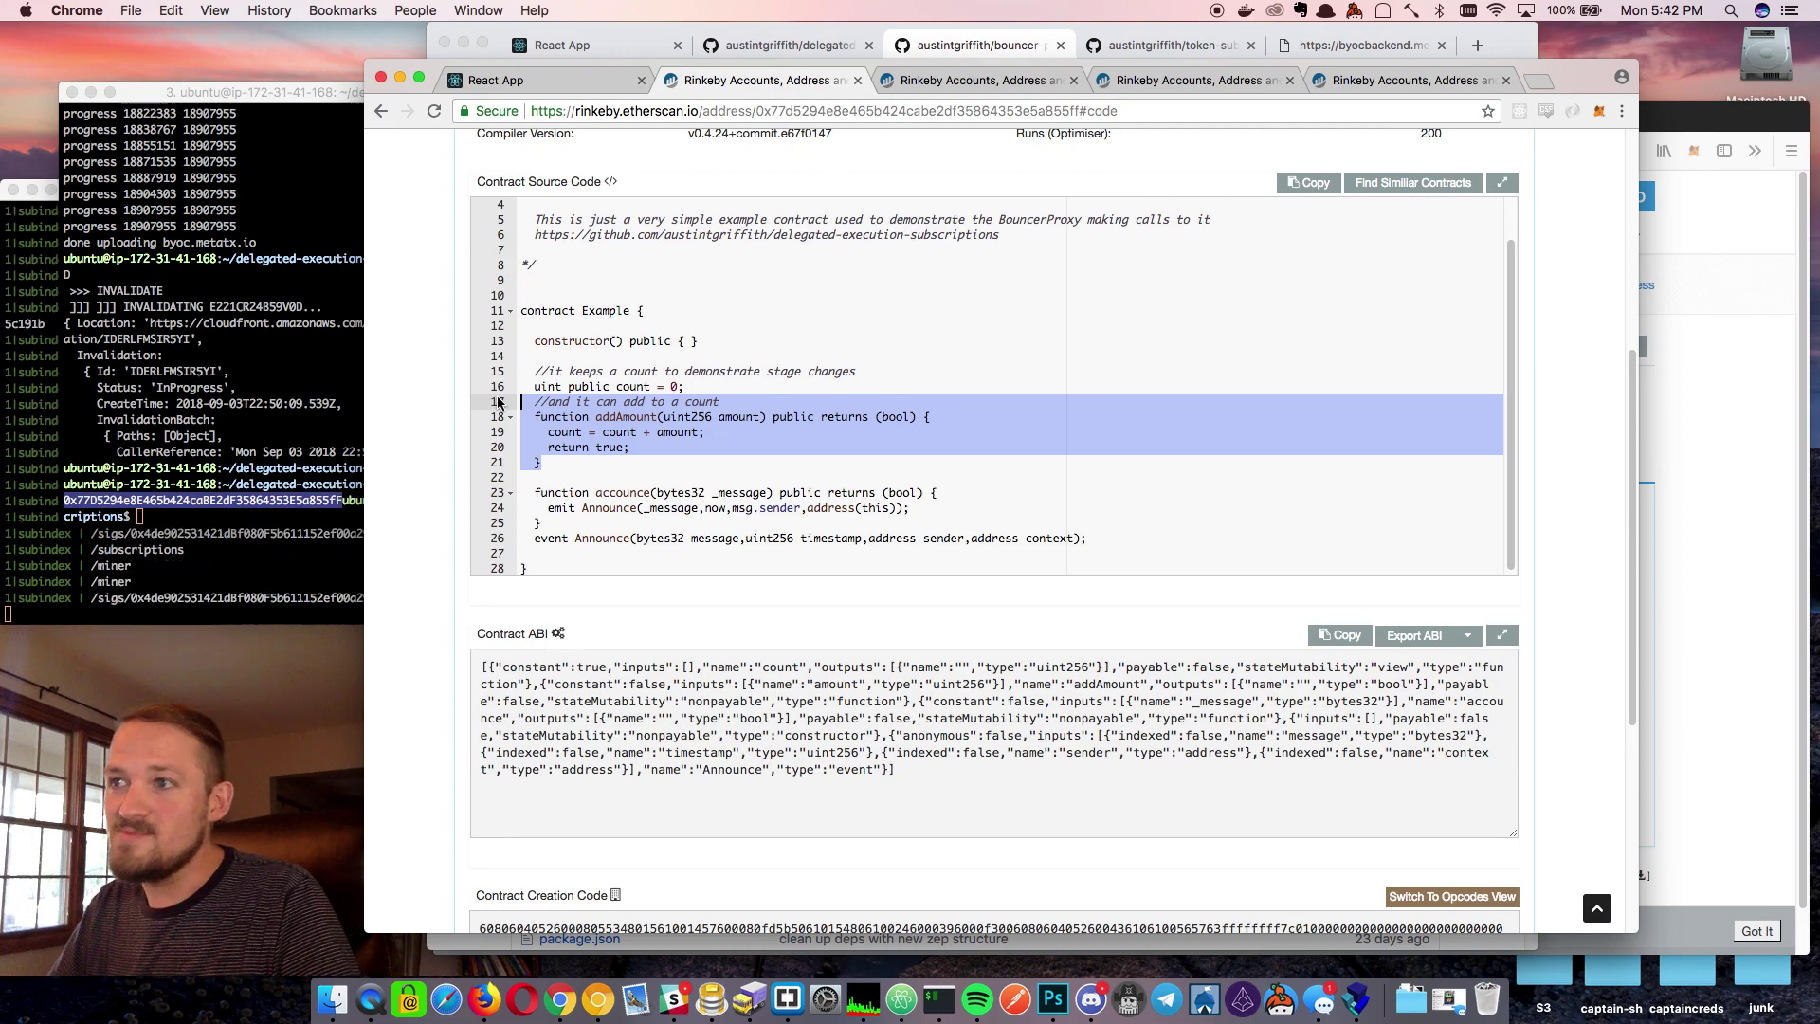
click(561, 538)
drag(561, 538, 646, 491)
click(645, 491)
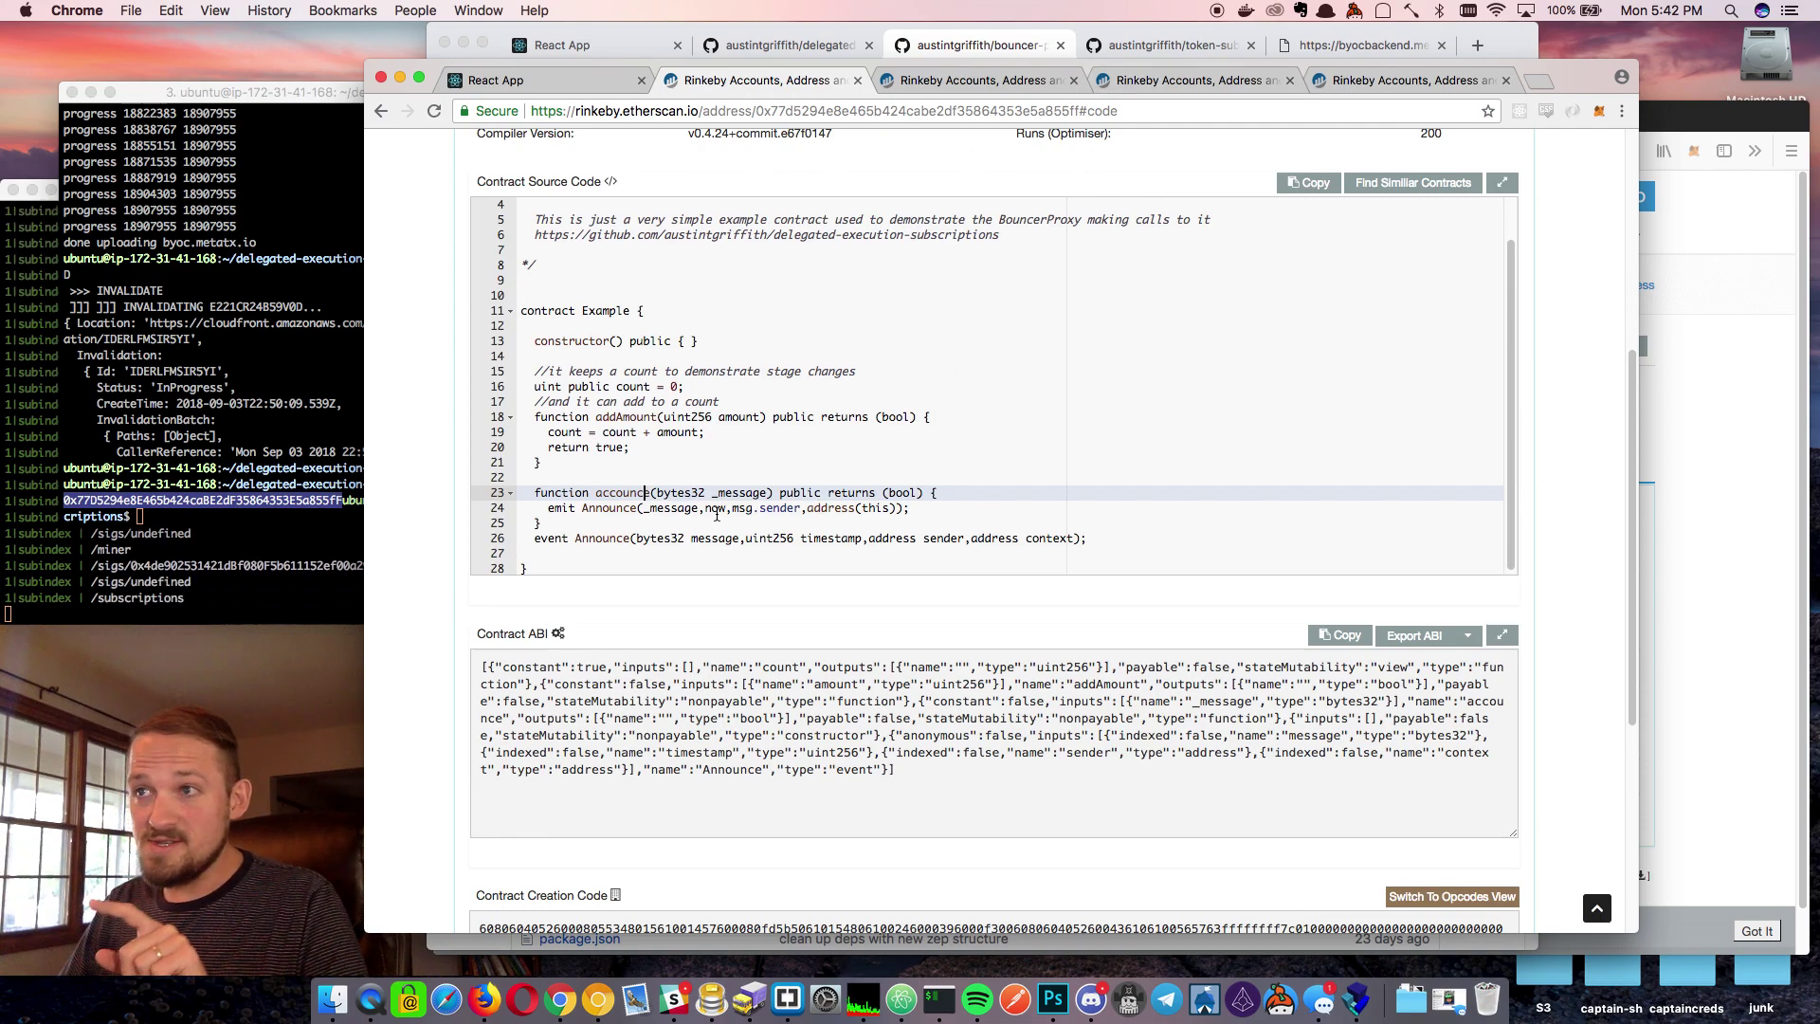
click(706, 461)
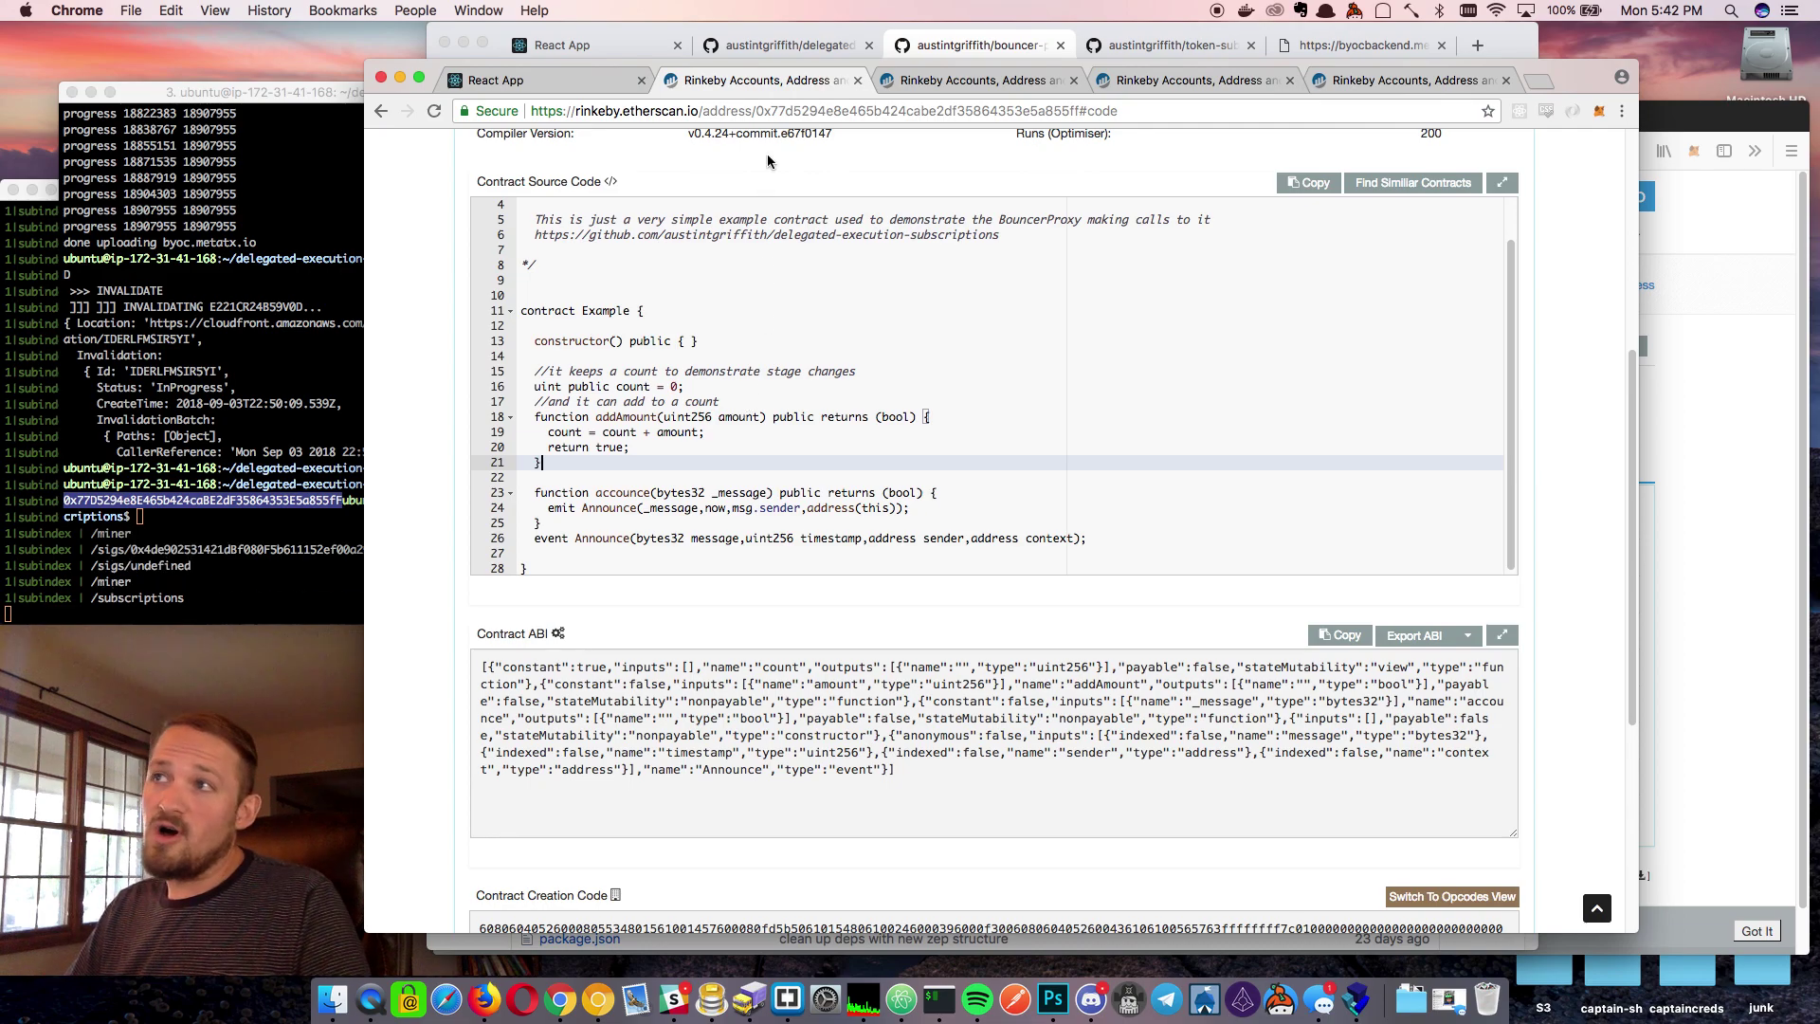
Set the interval to every 2 Minute(s) and paste 0x77D5…855fF as the To Address
click(501, 79)
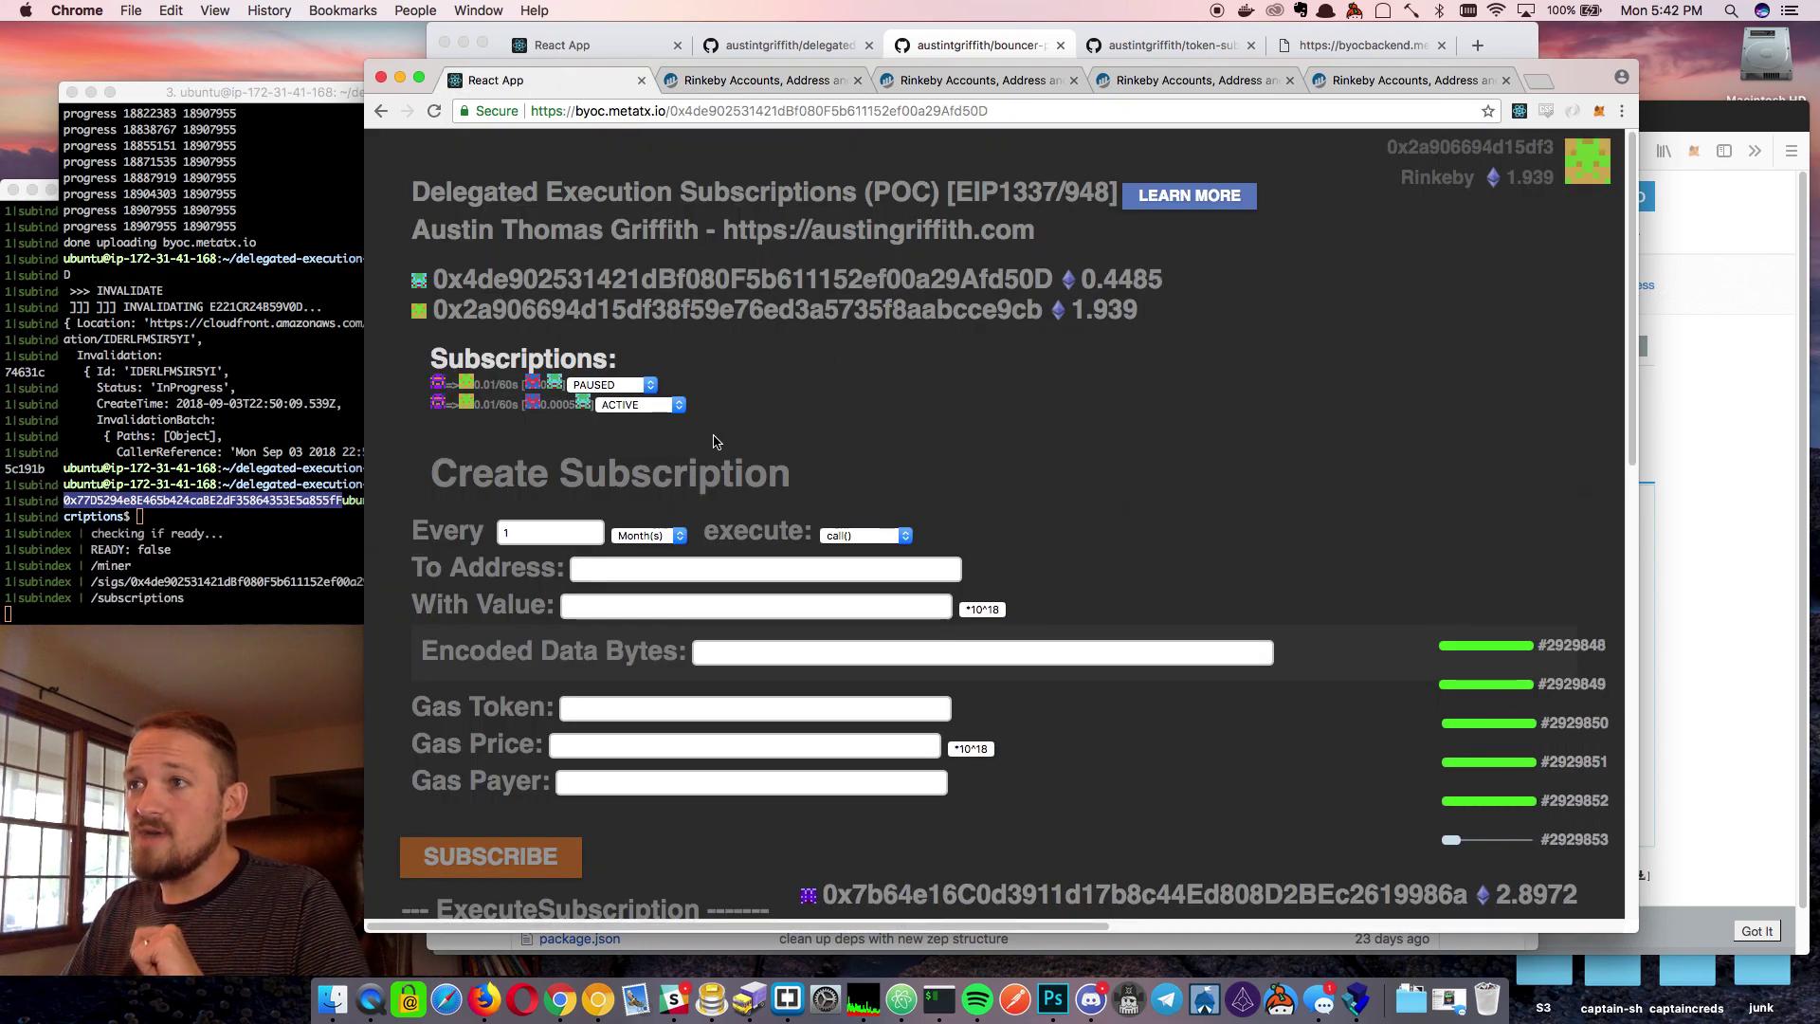
scroll(714, 442, down, 3)
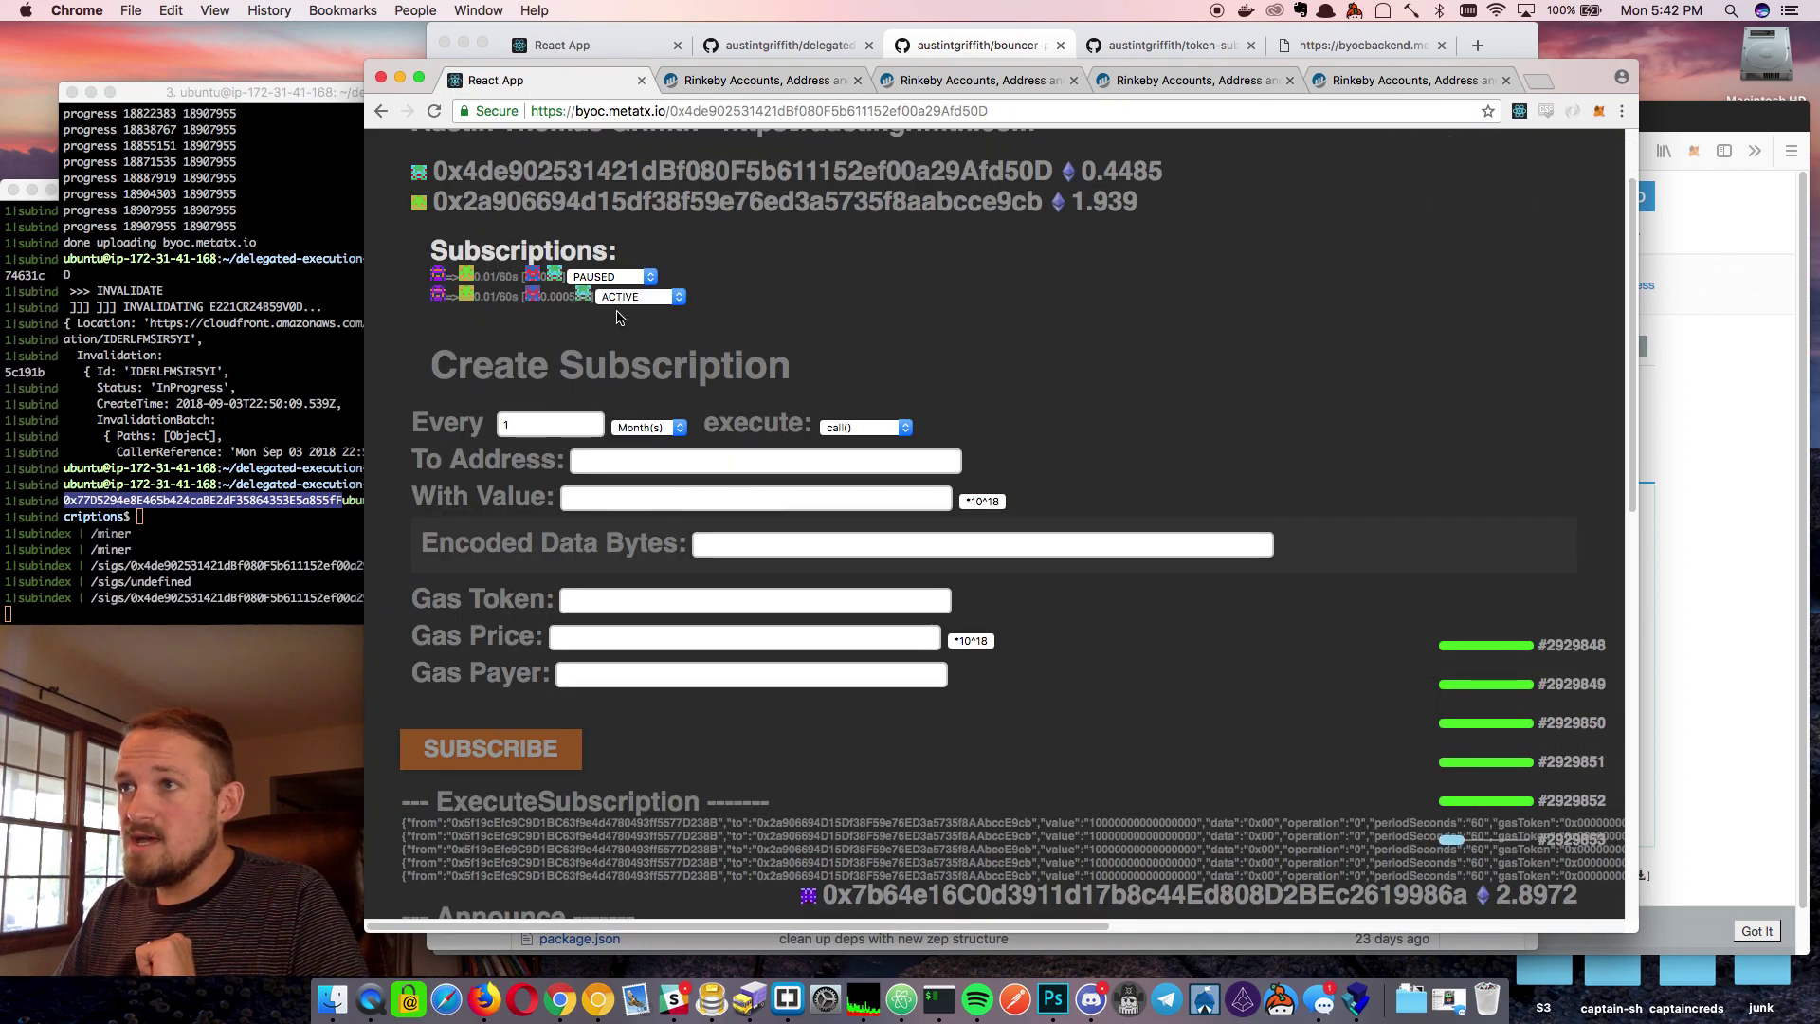
click(543, 427)
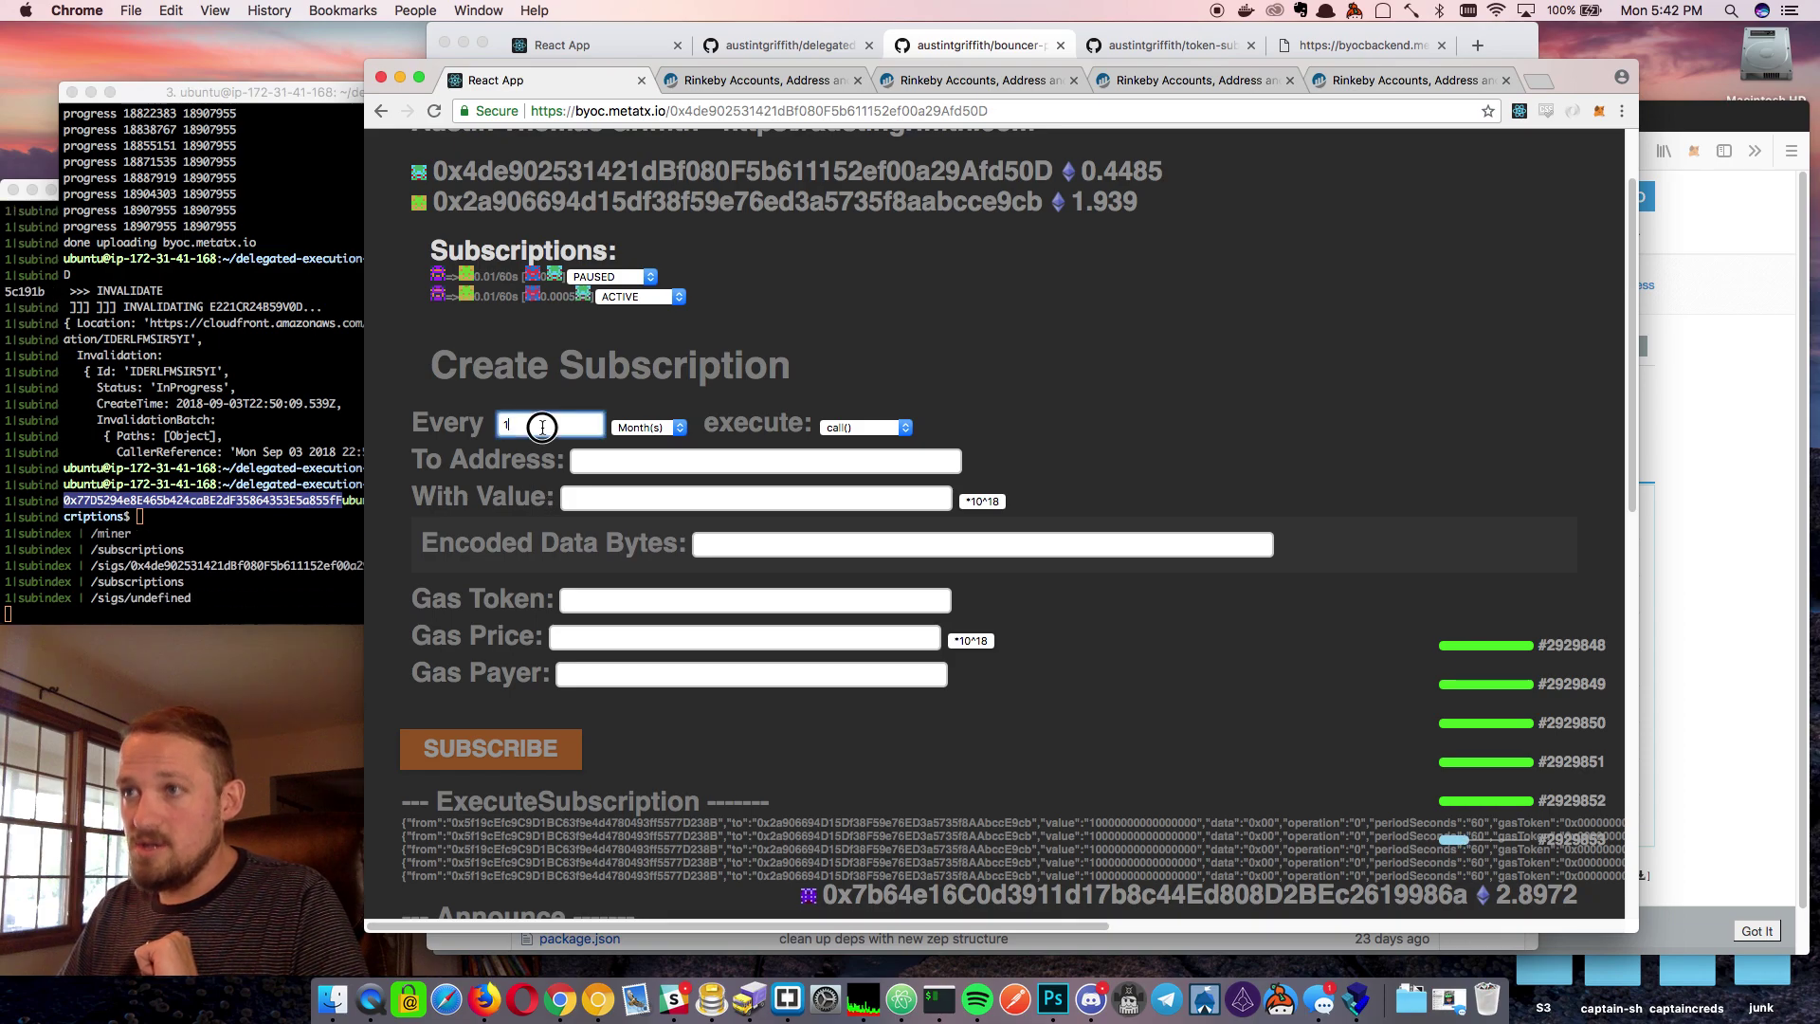
click(675, 428)
click(647, 473)
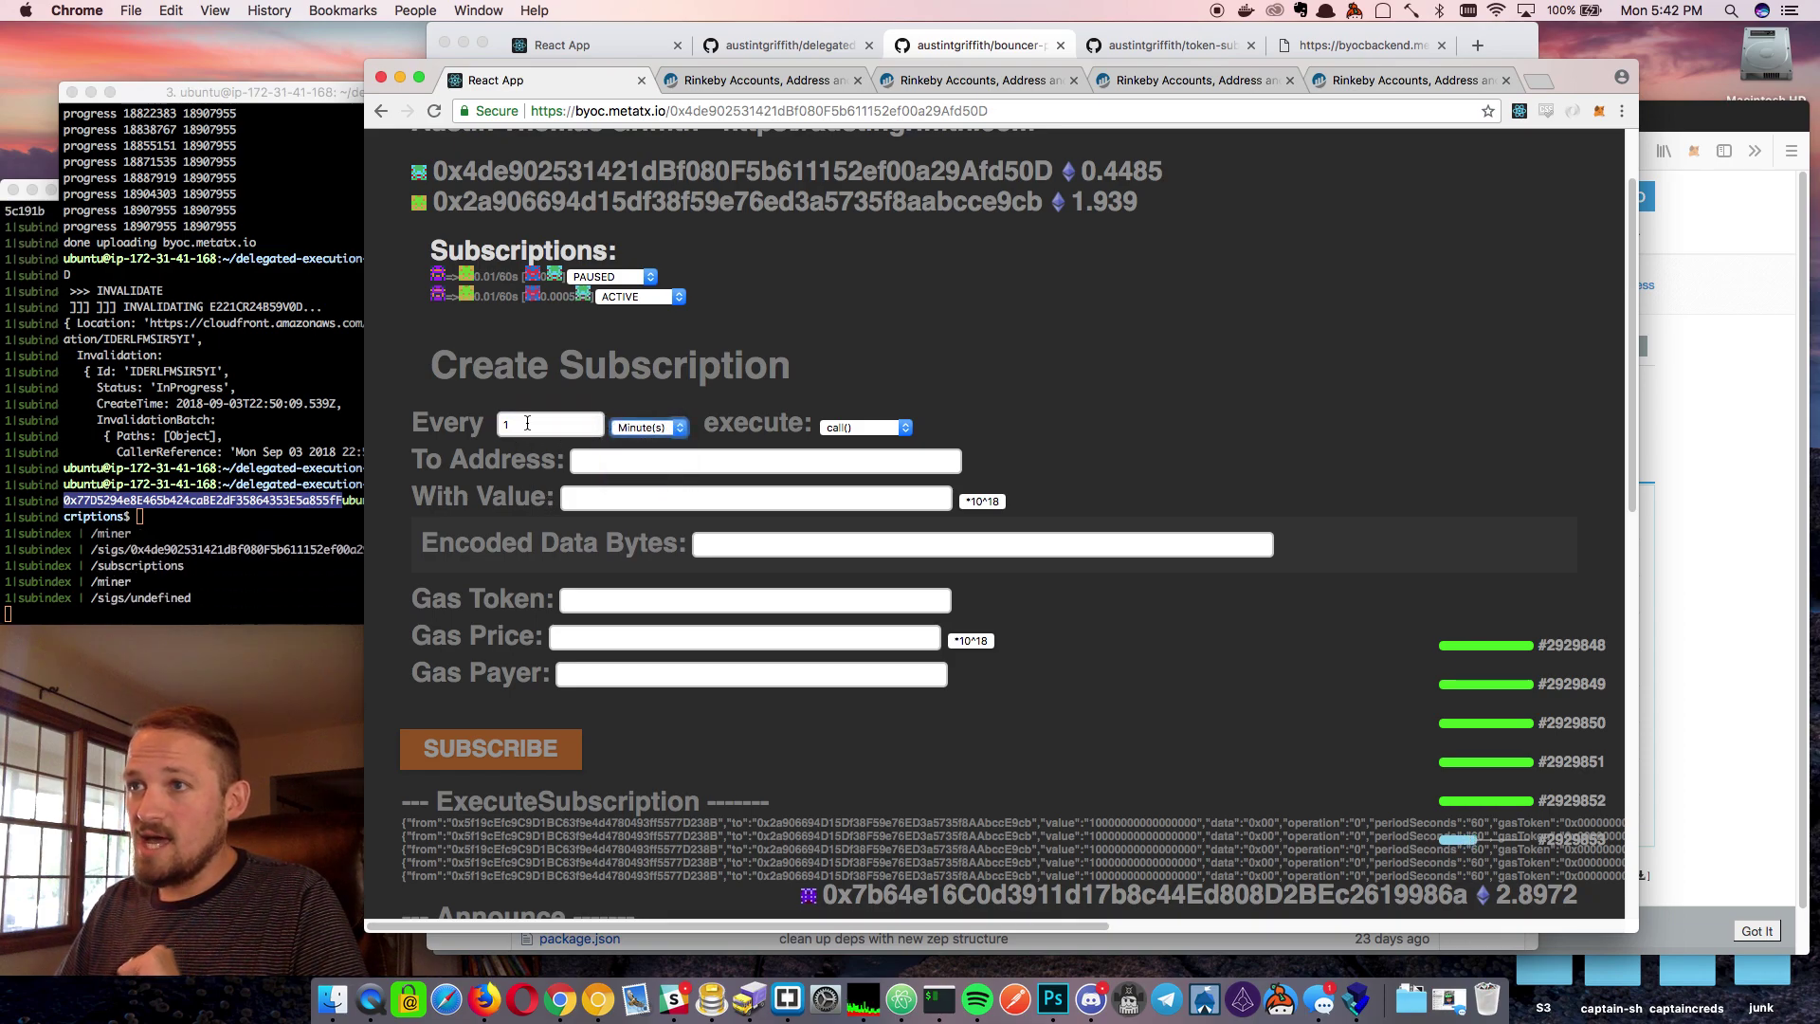
key(shift+Tab)
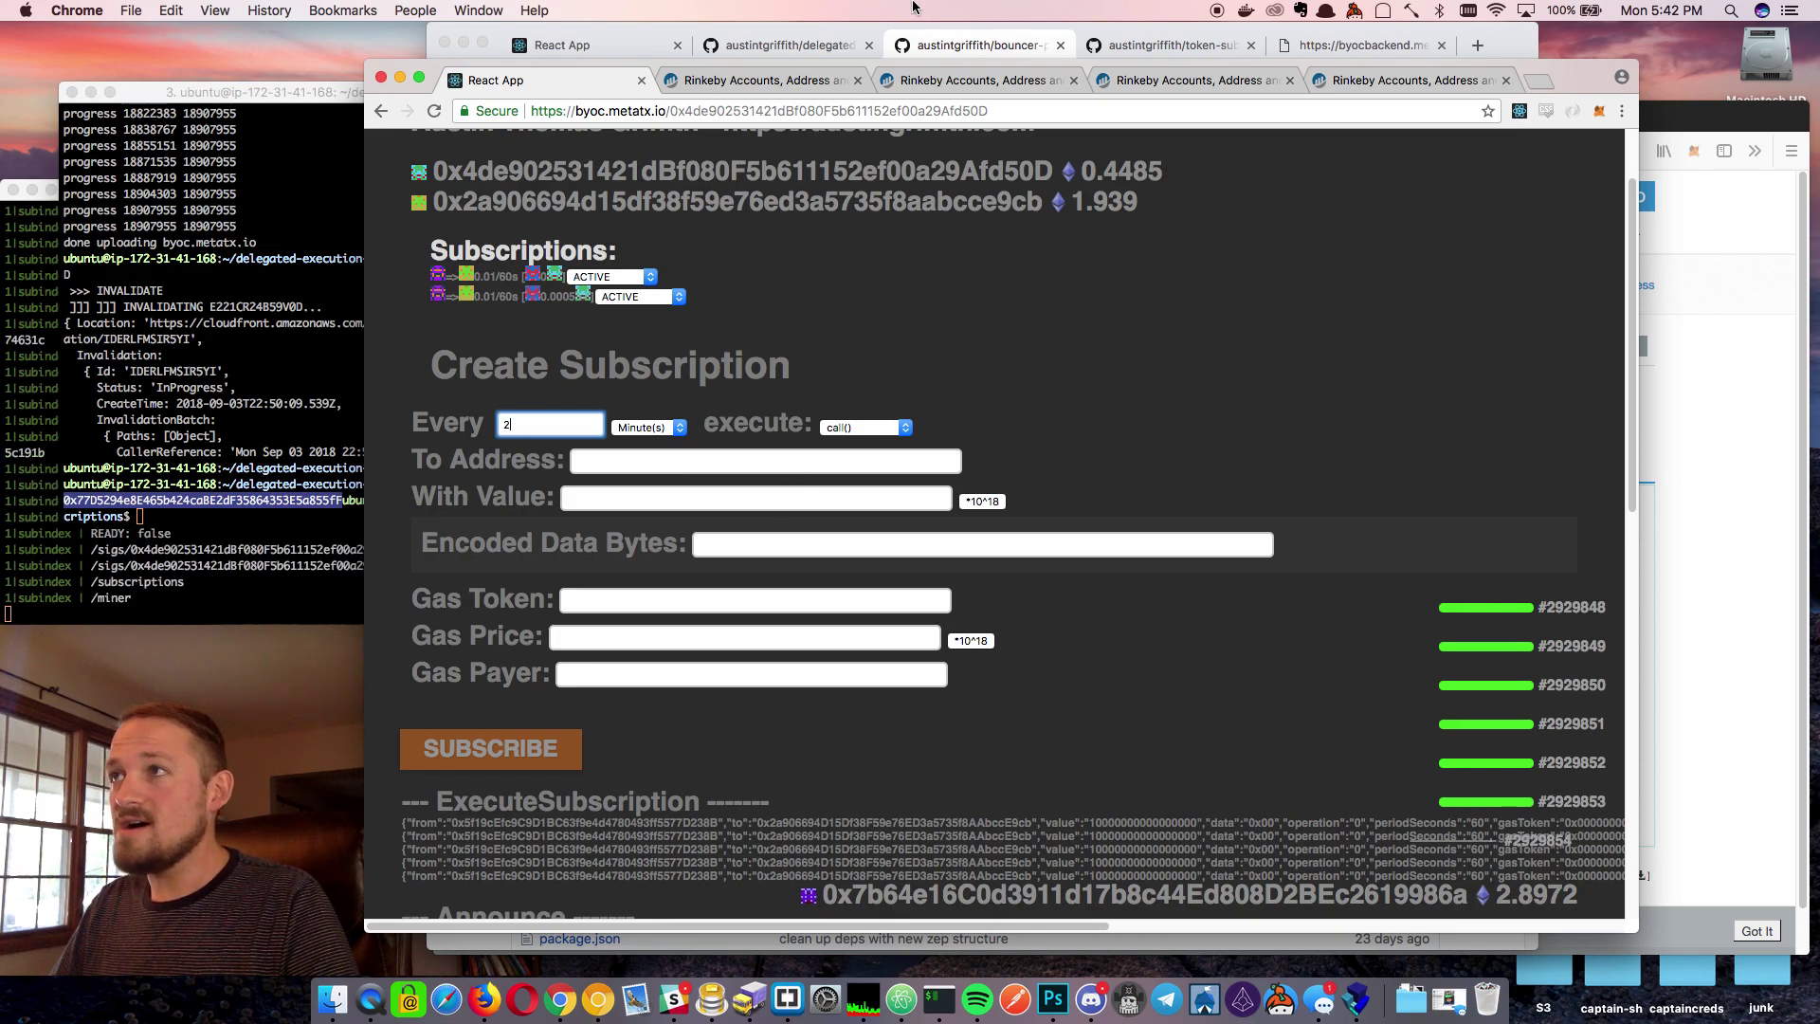
click(655, 460)
text(0x77D5294e8E465b424caBE2dF35864353E5a855fF)
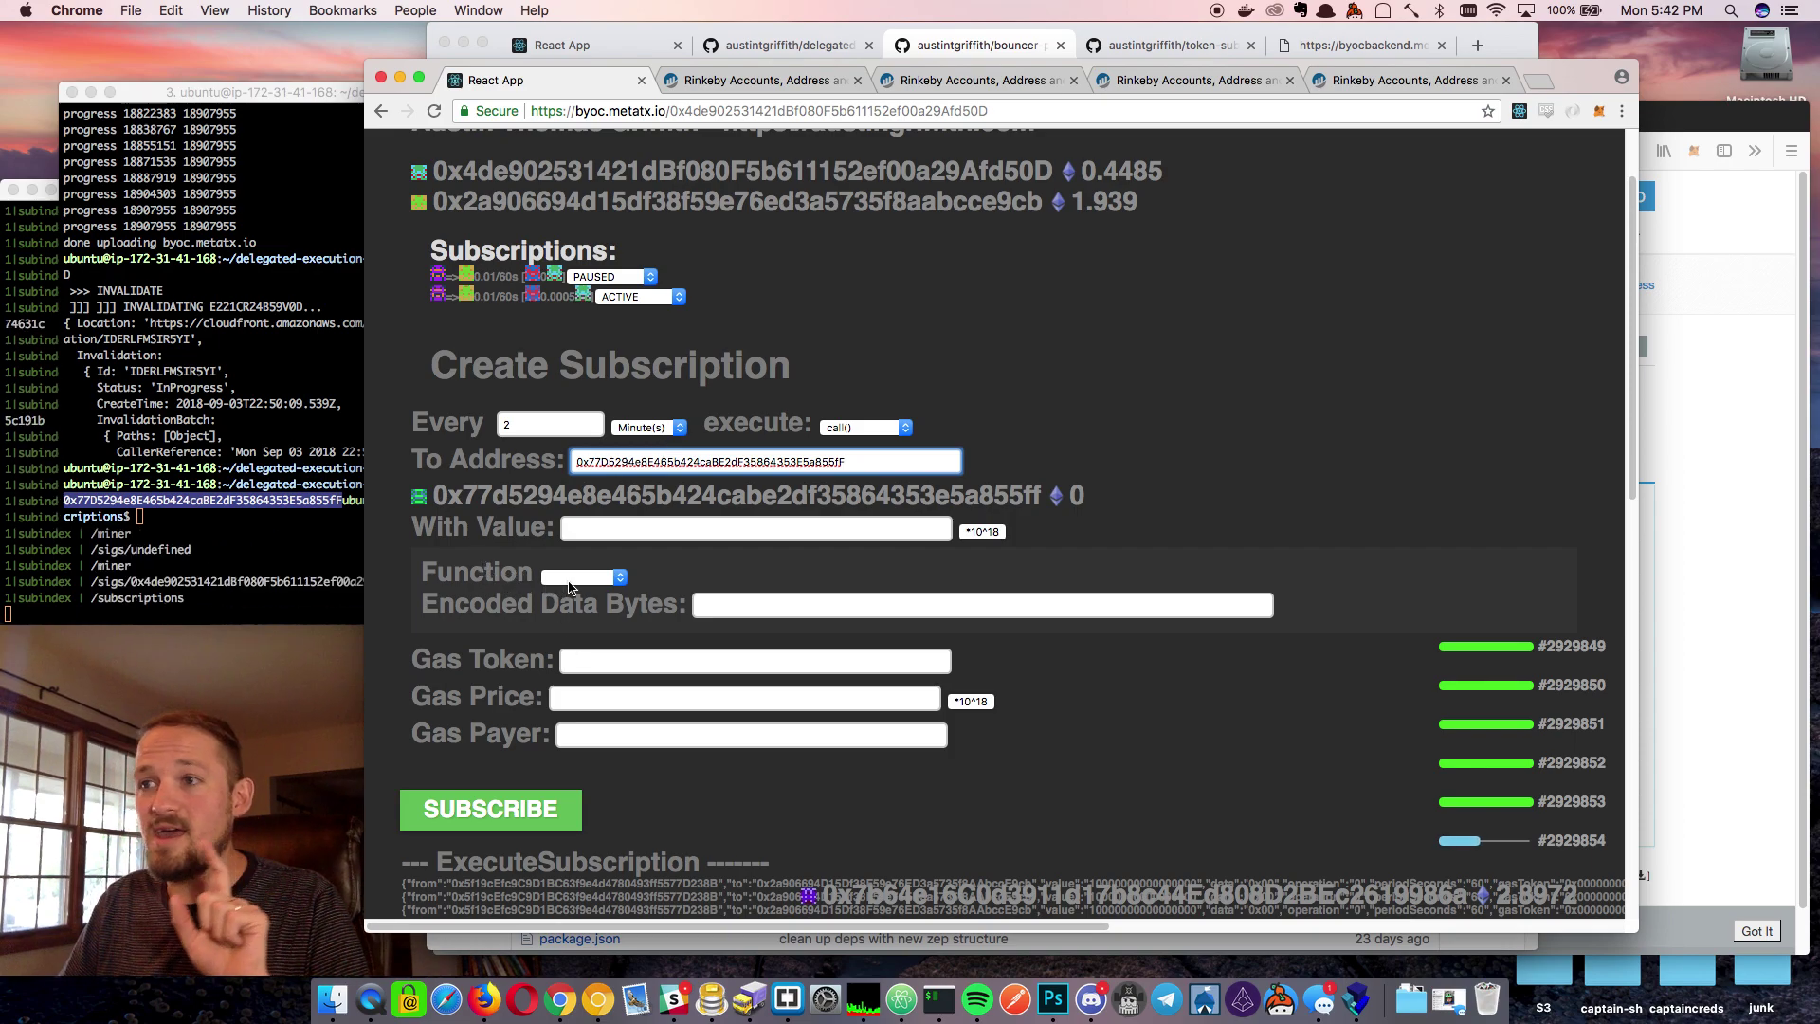
Choose addAmount as the subscription's function with amount 5 and gas token 0
click(582, 577)
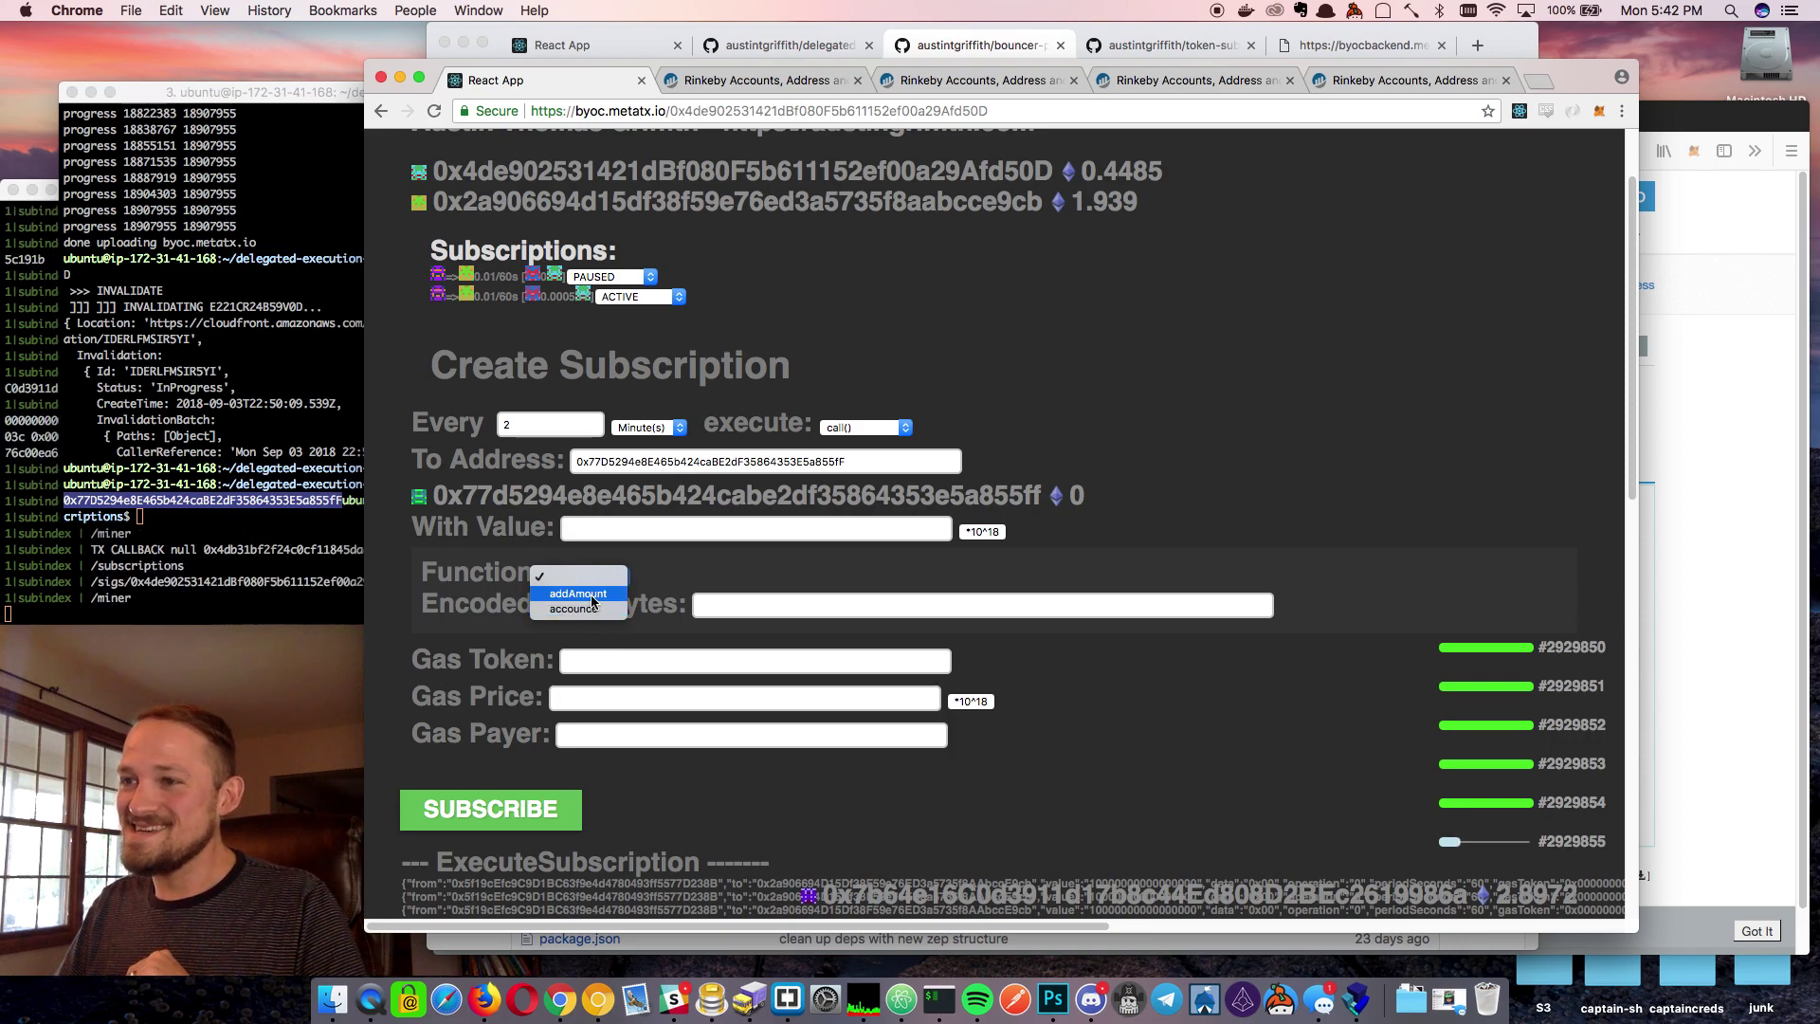
click(590, 595)
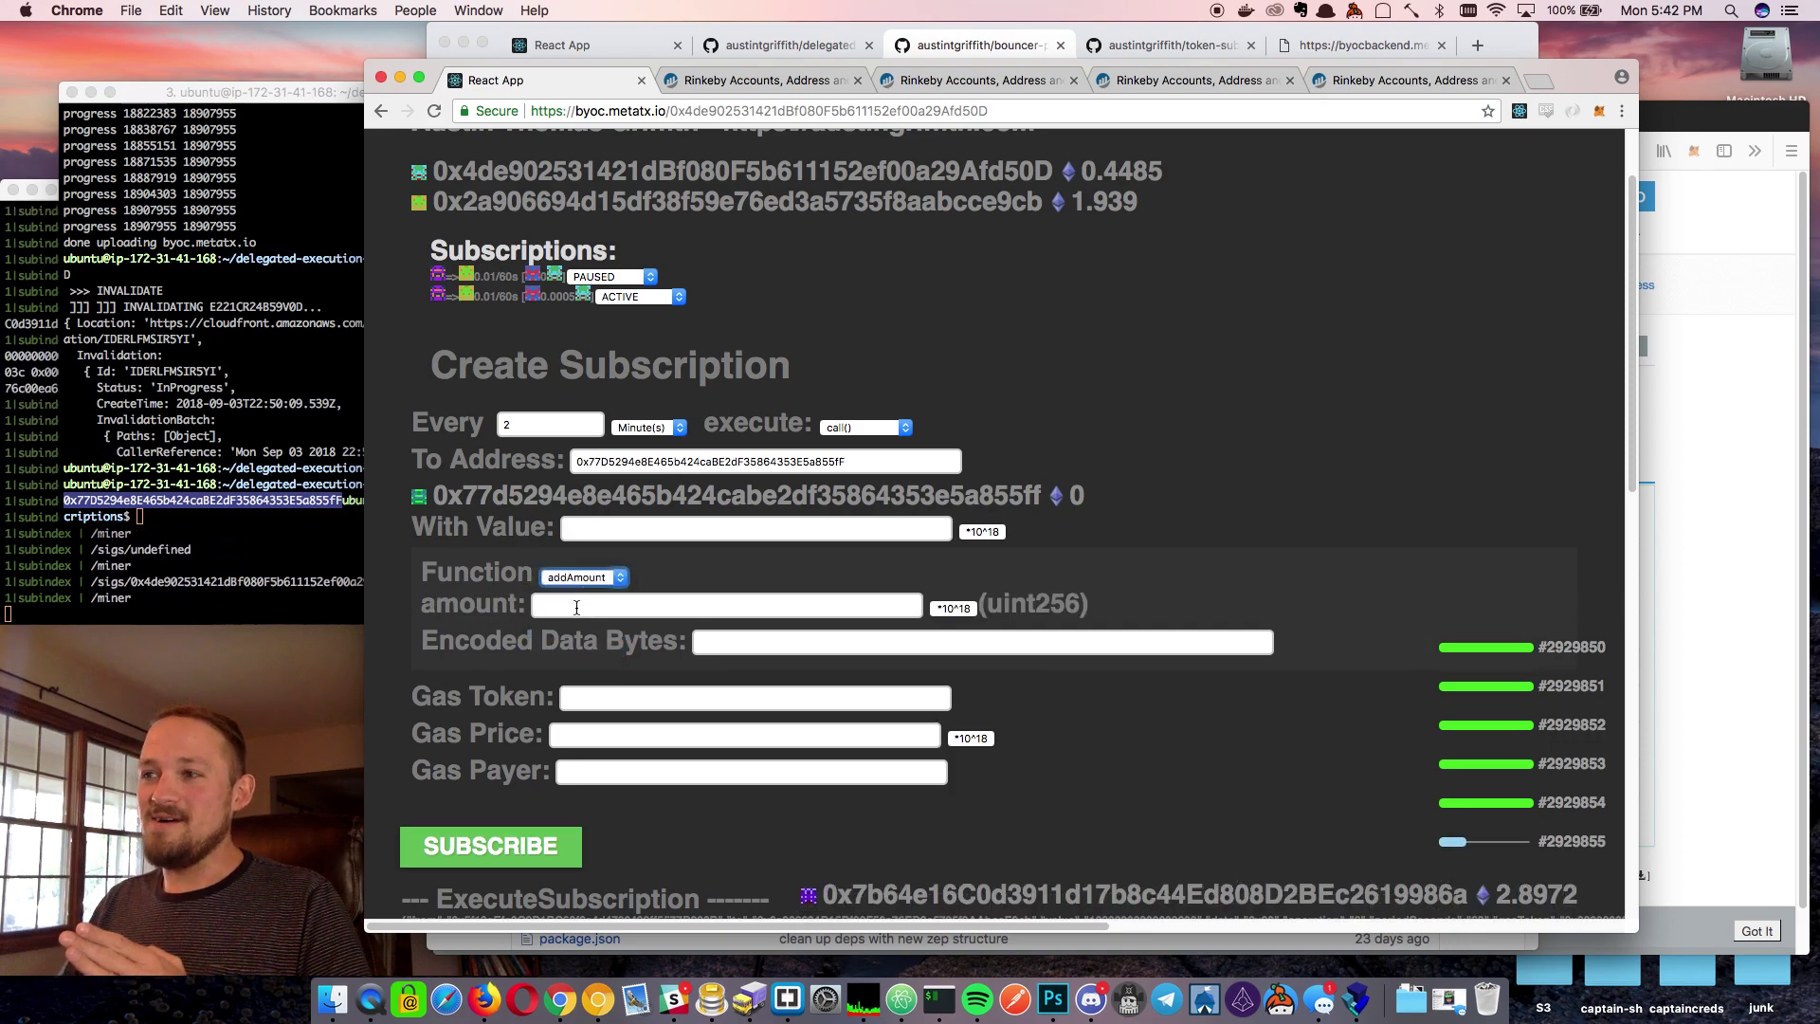
click(683, 607)
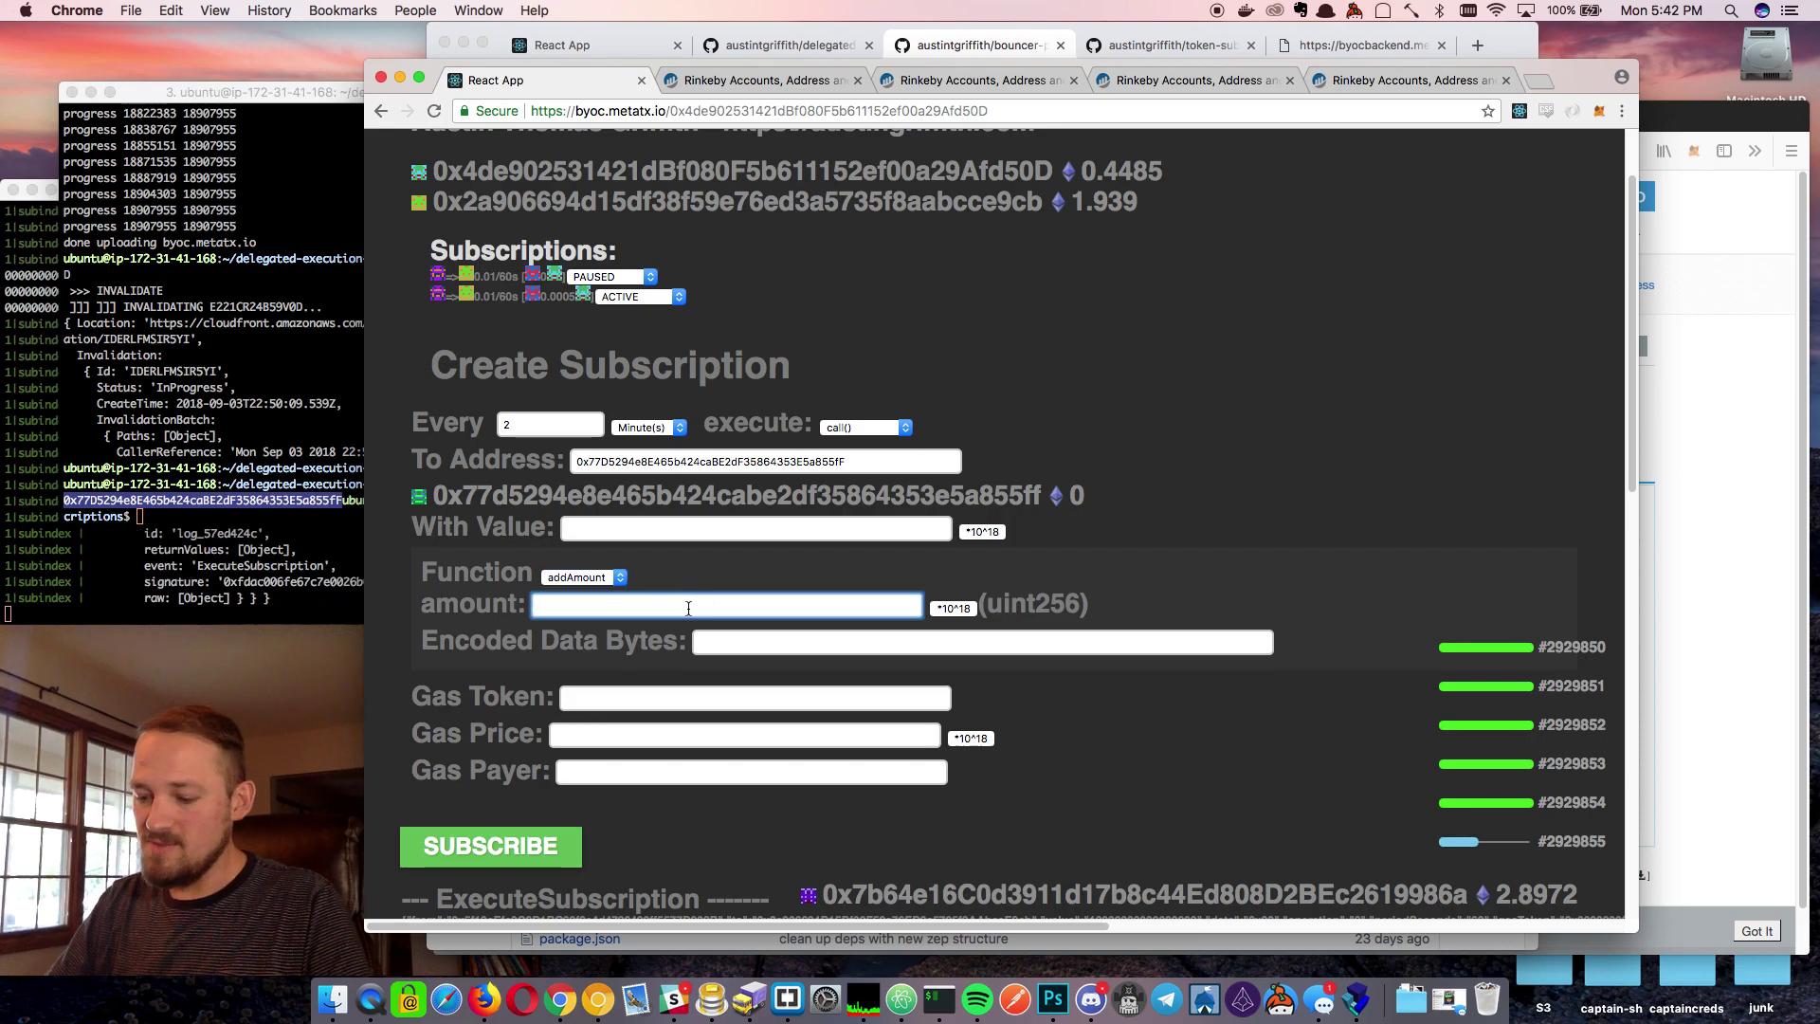
text(5)
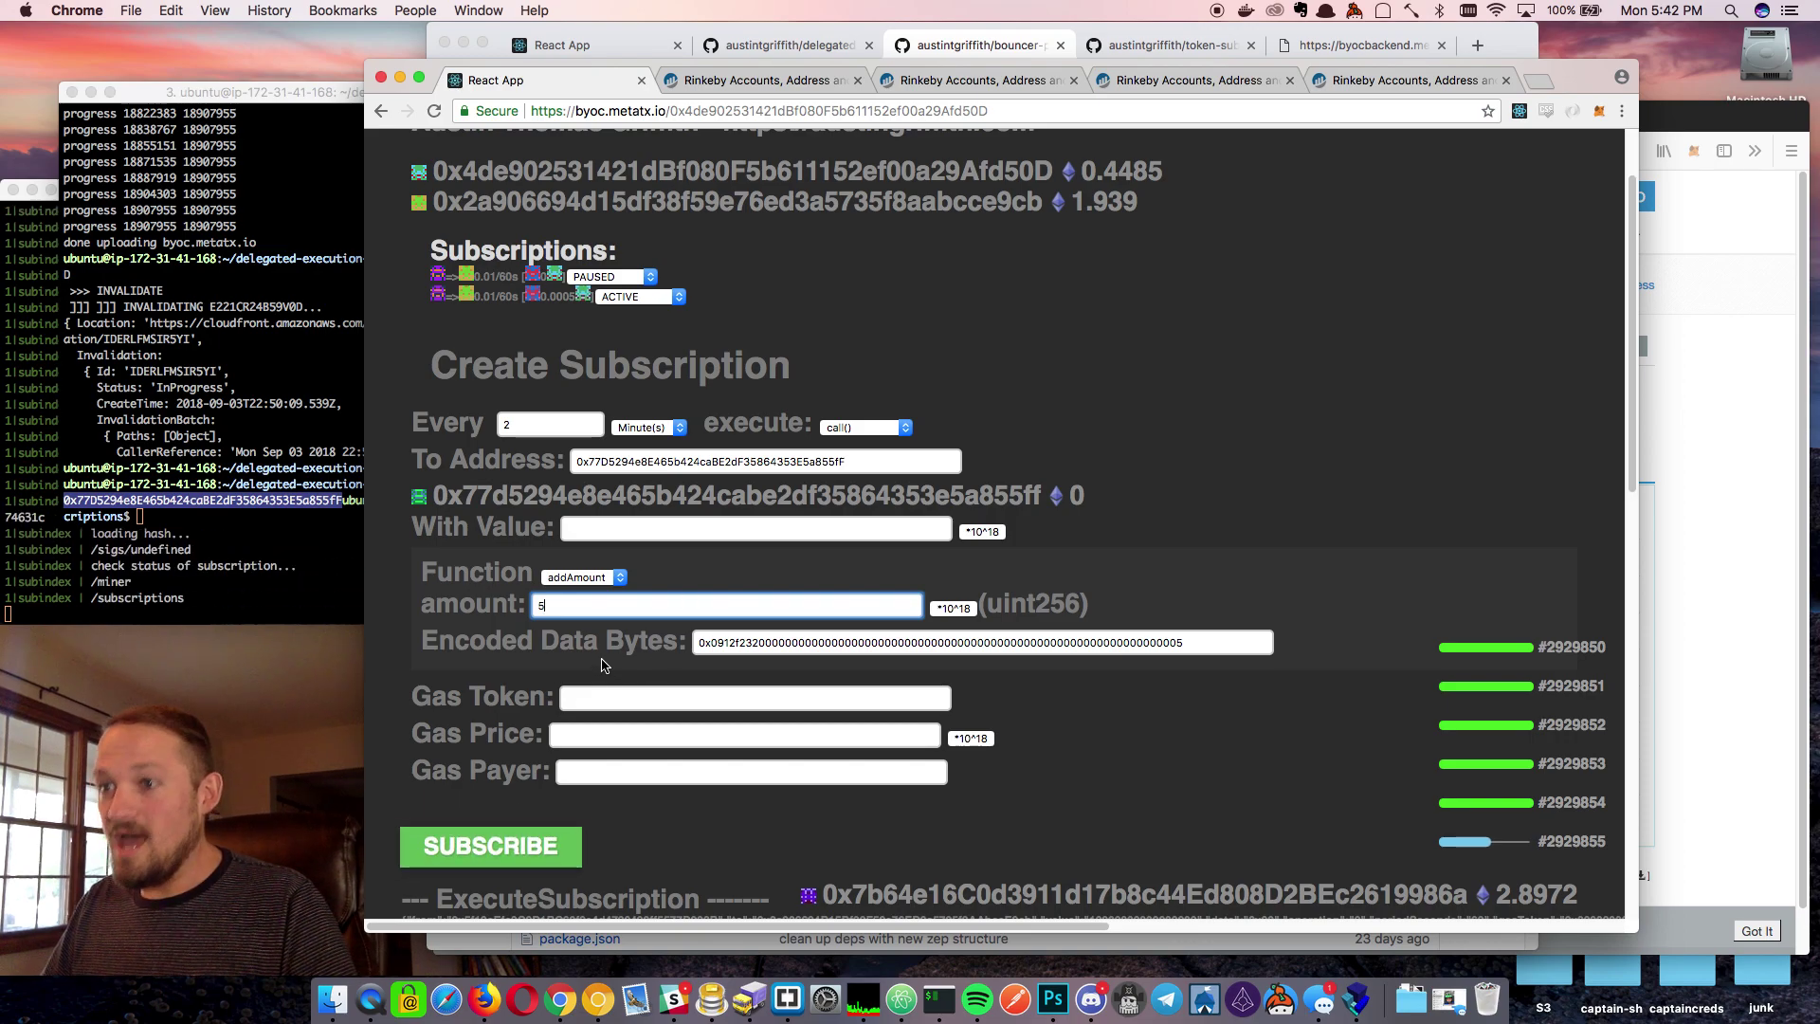
click(620, 695)
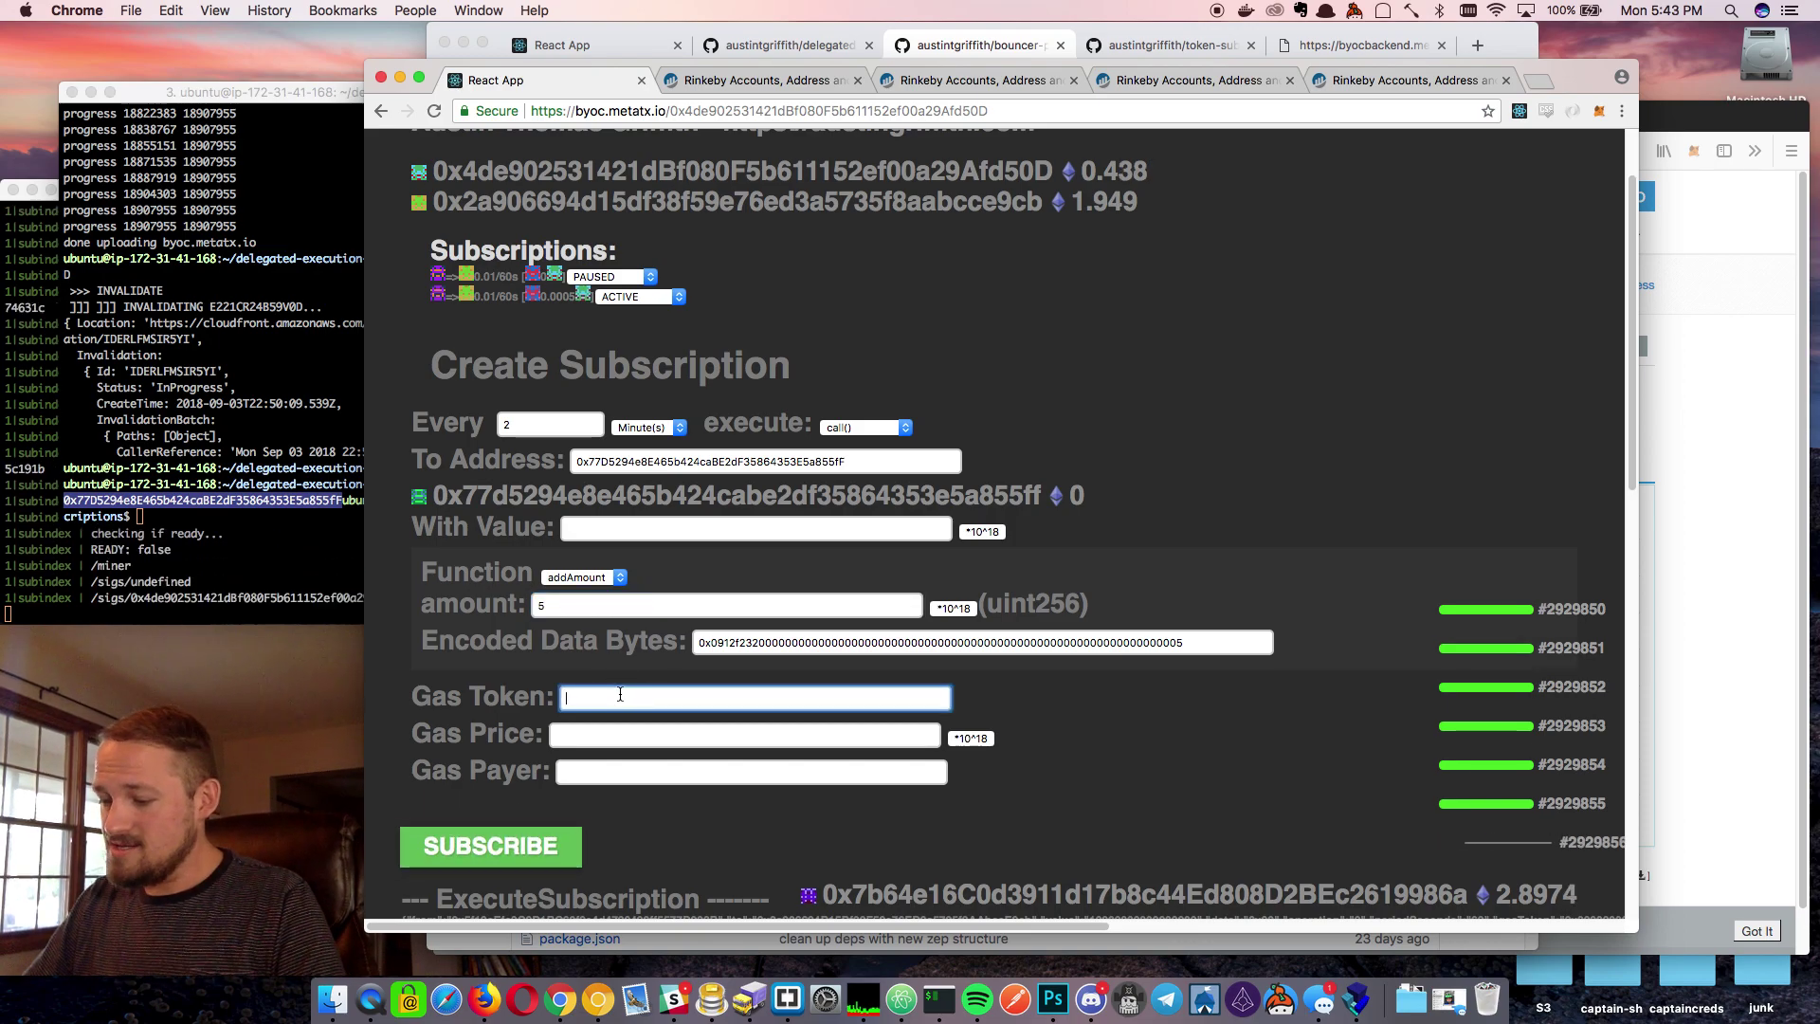
text(0)
Set the gas price to 0.0004 scaled by 10^18 and submit the subscription
click(744, 735)
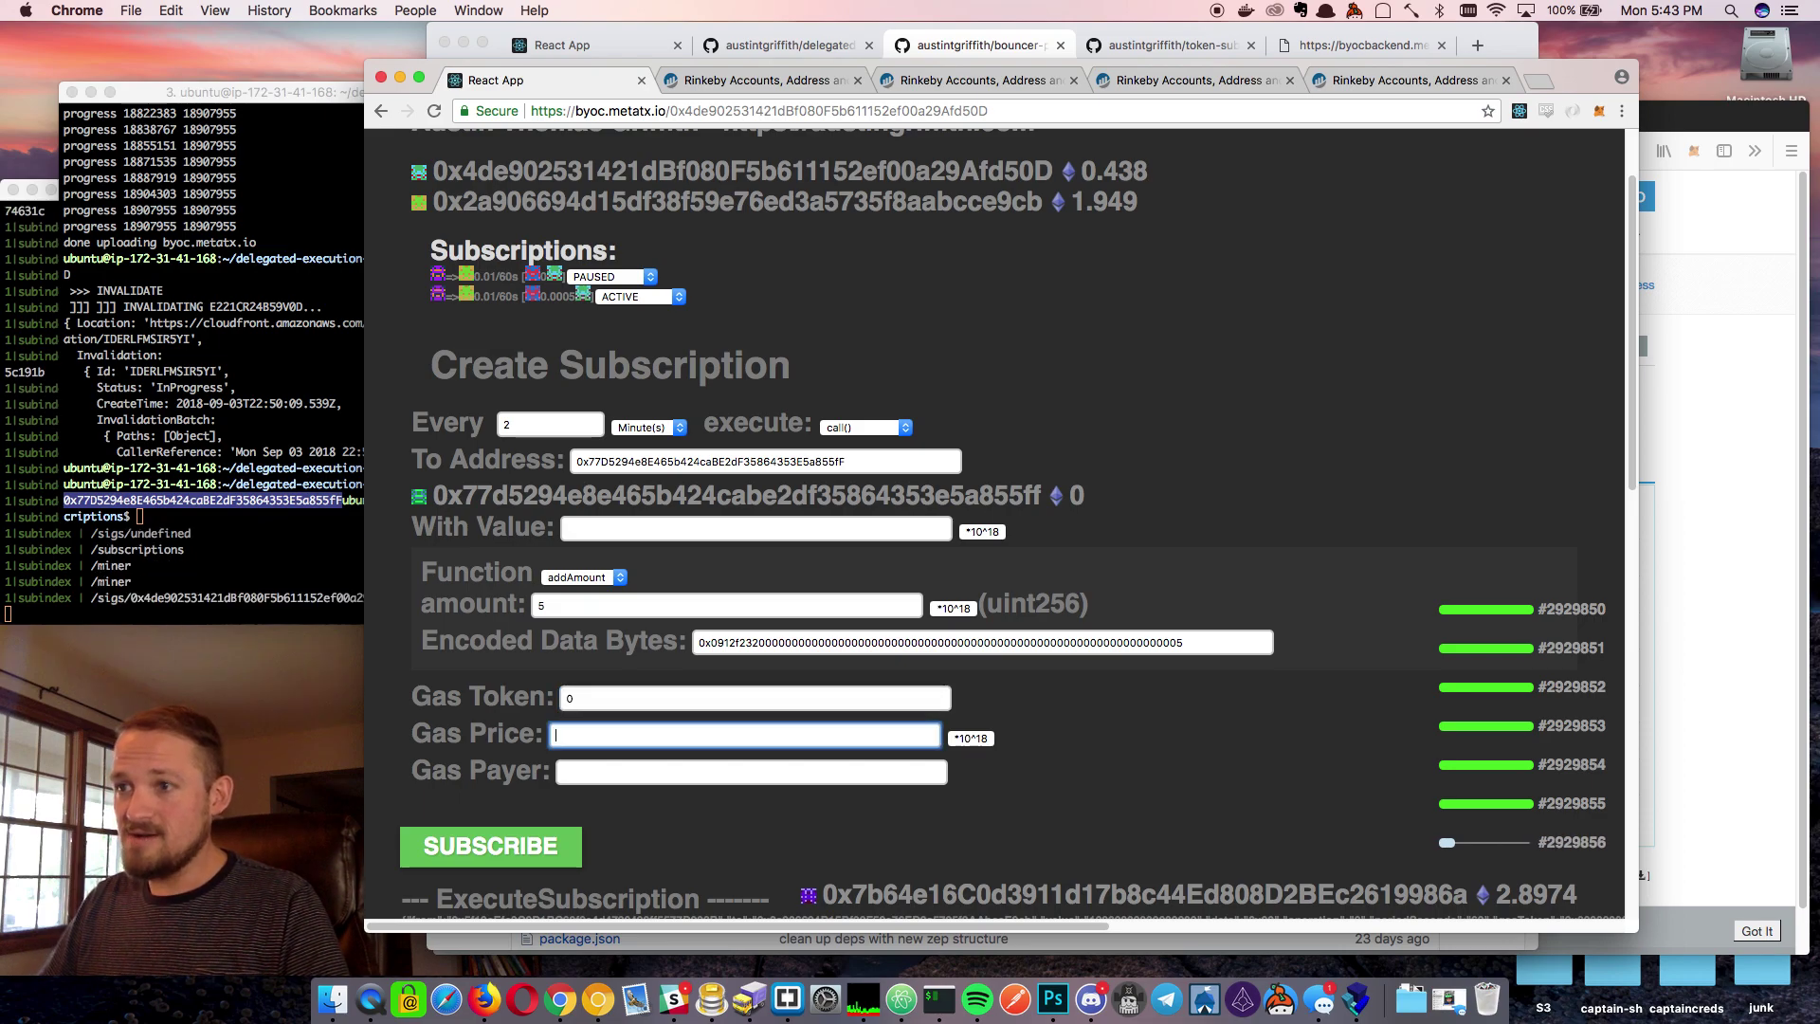
text(0.)
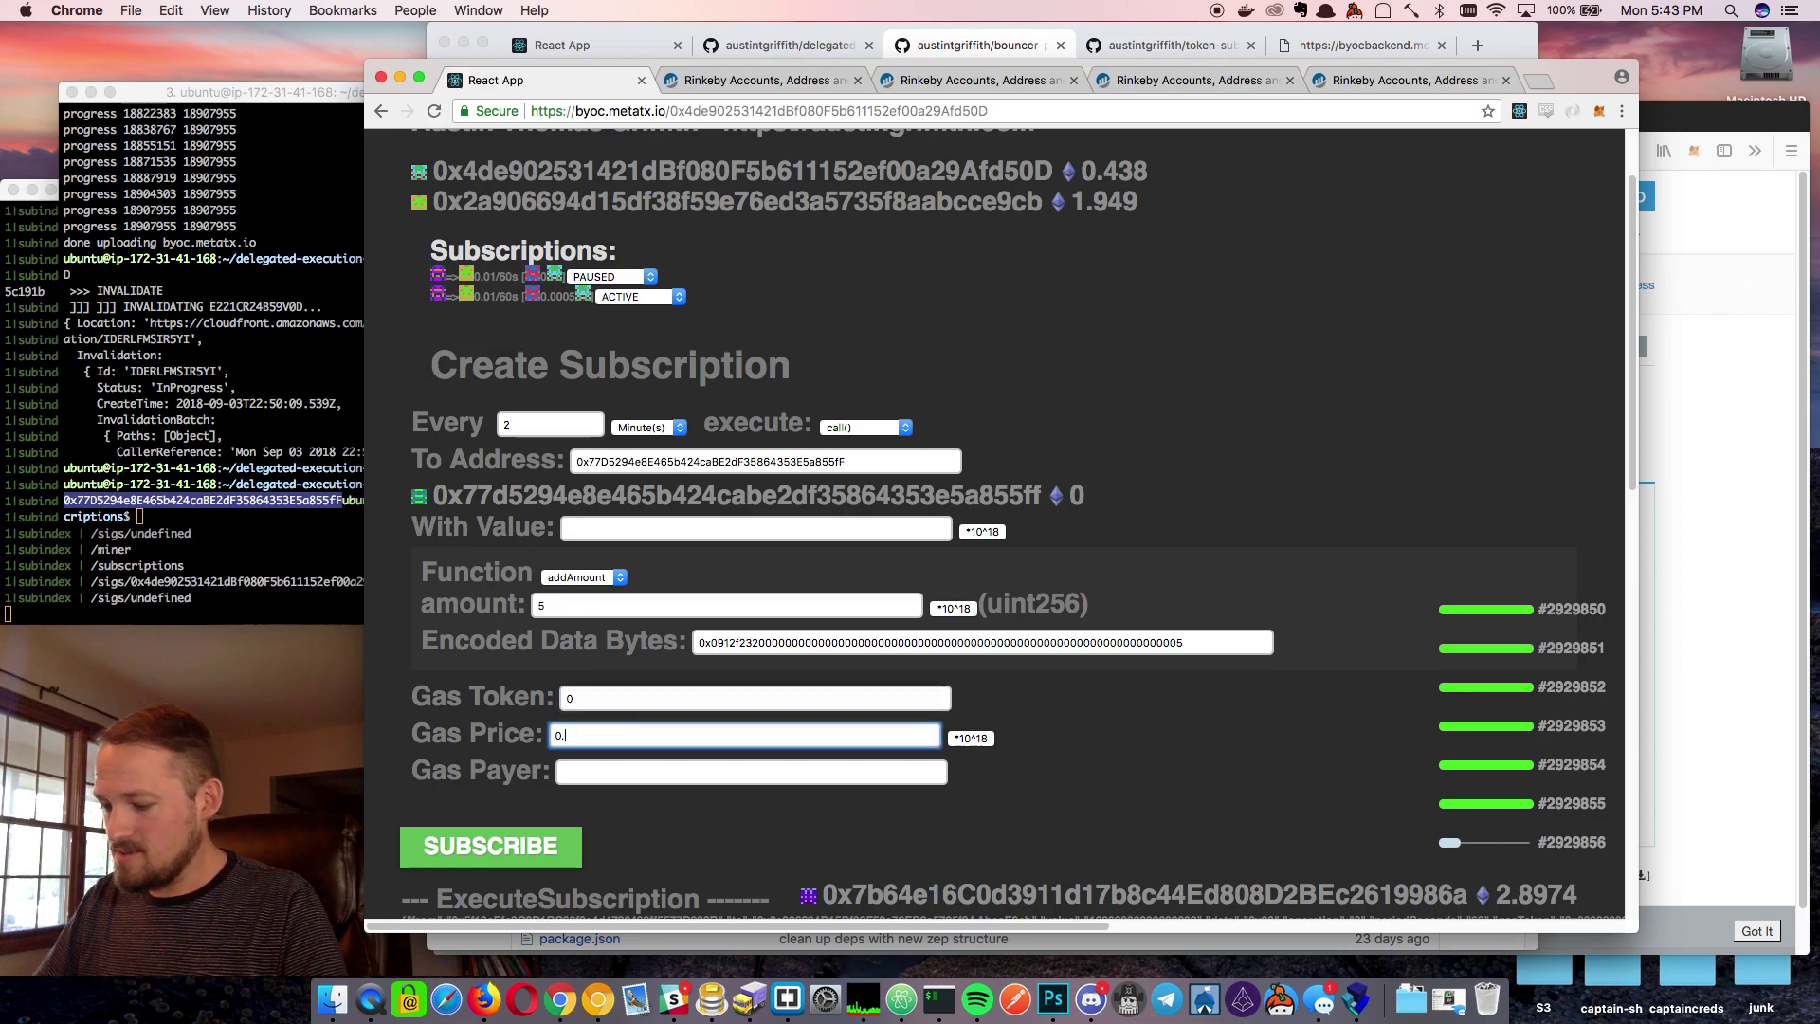
text(00)
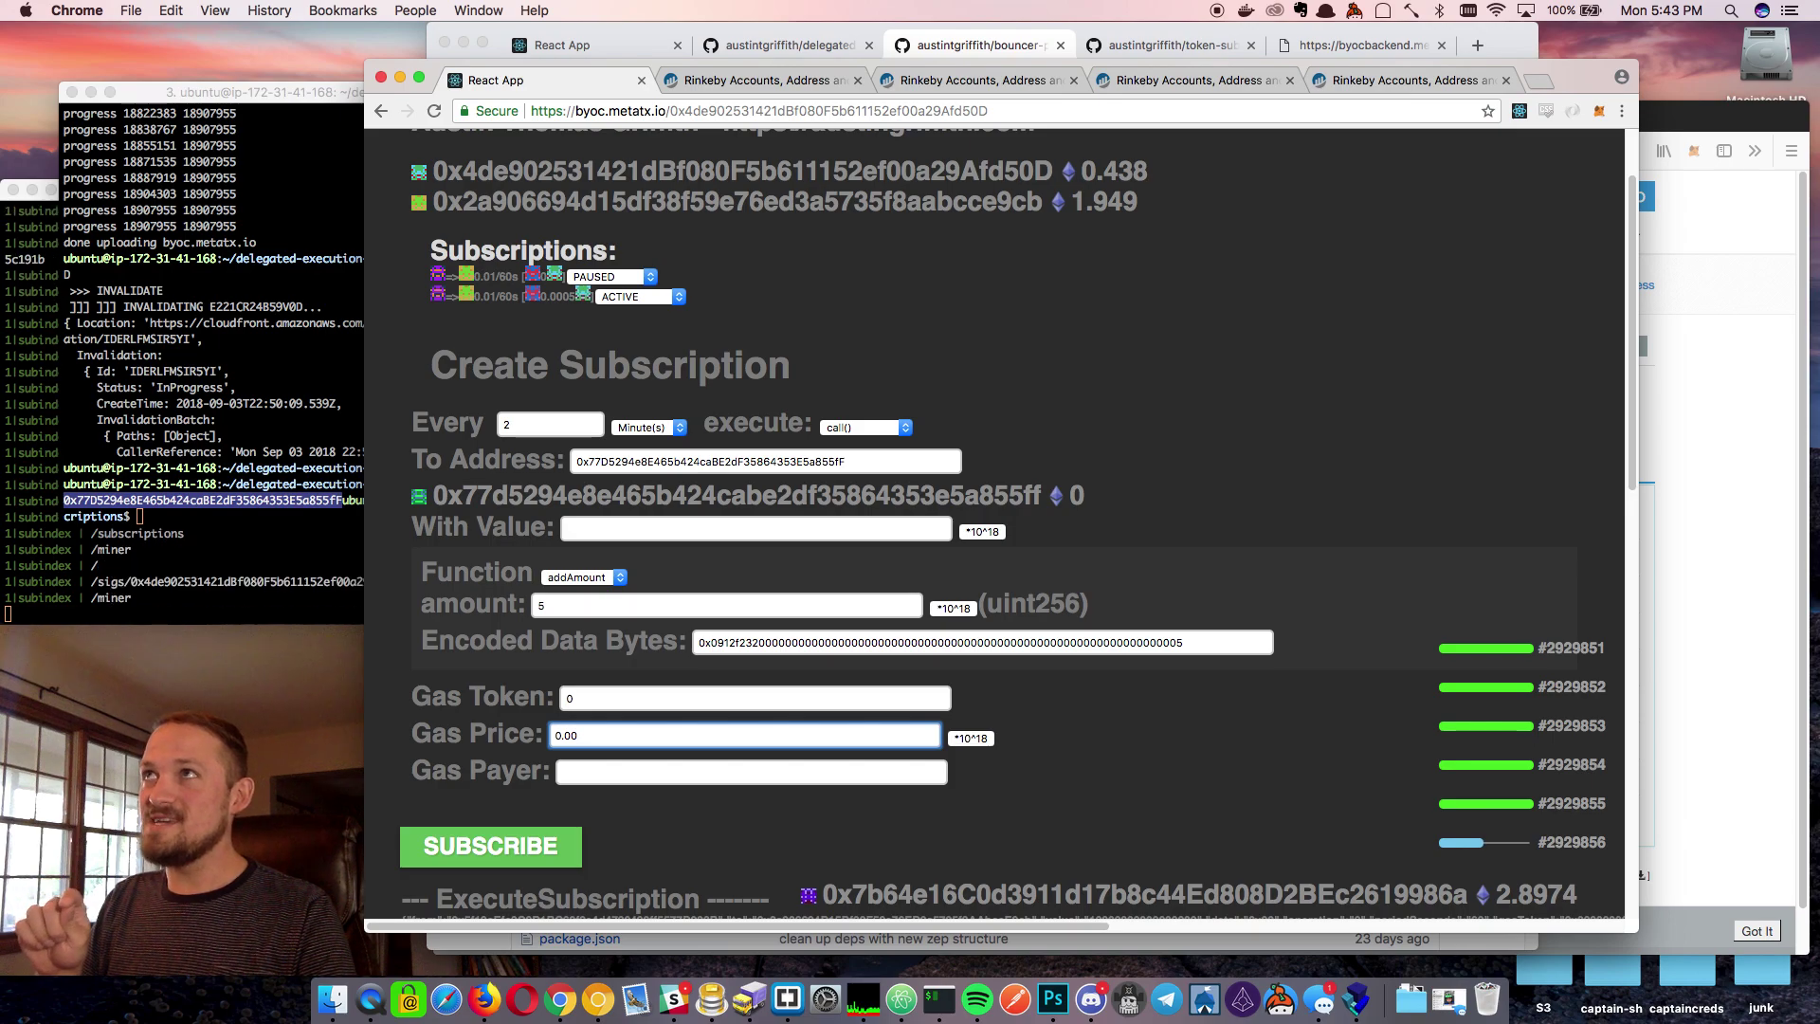
text(05)
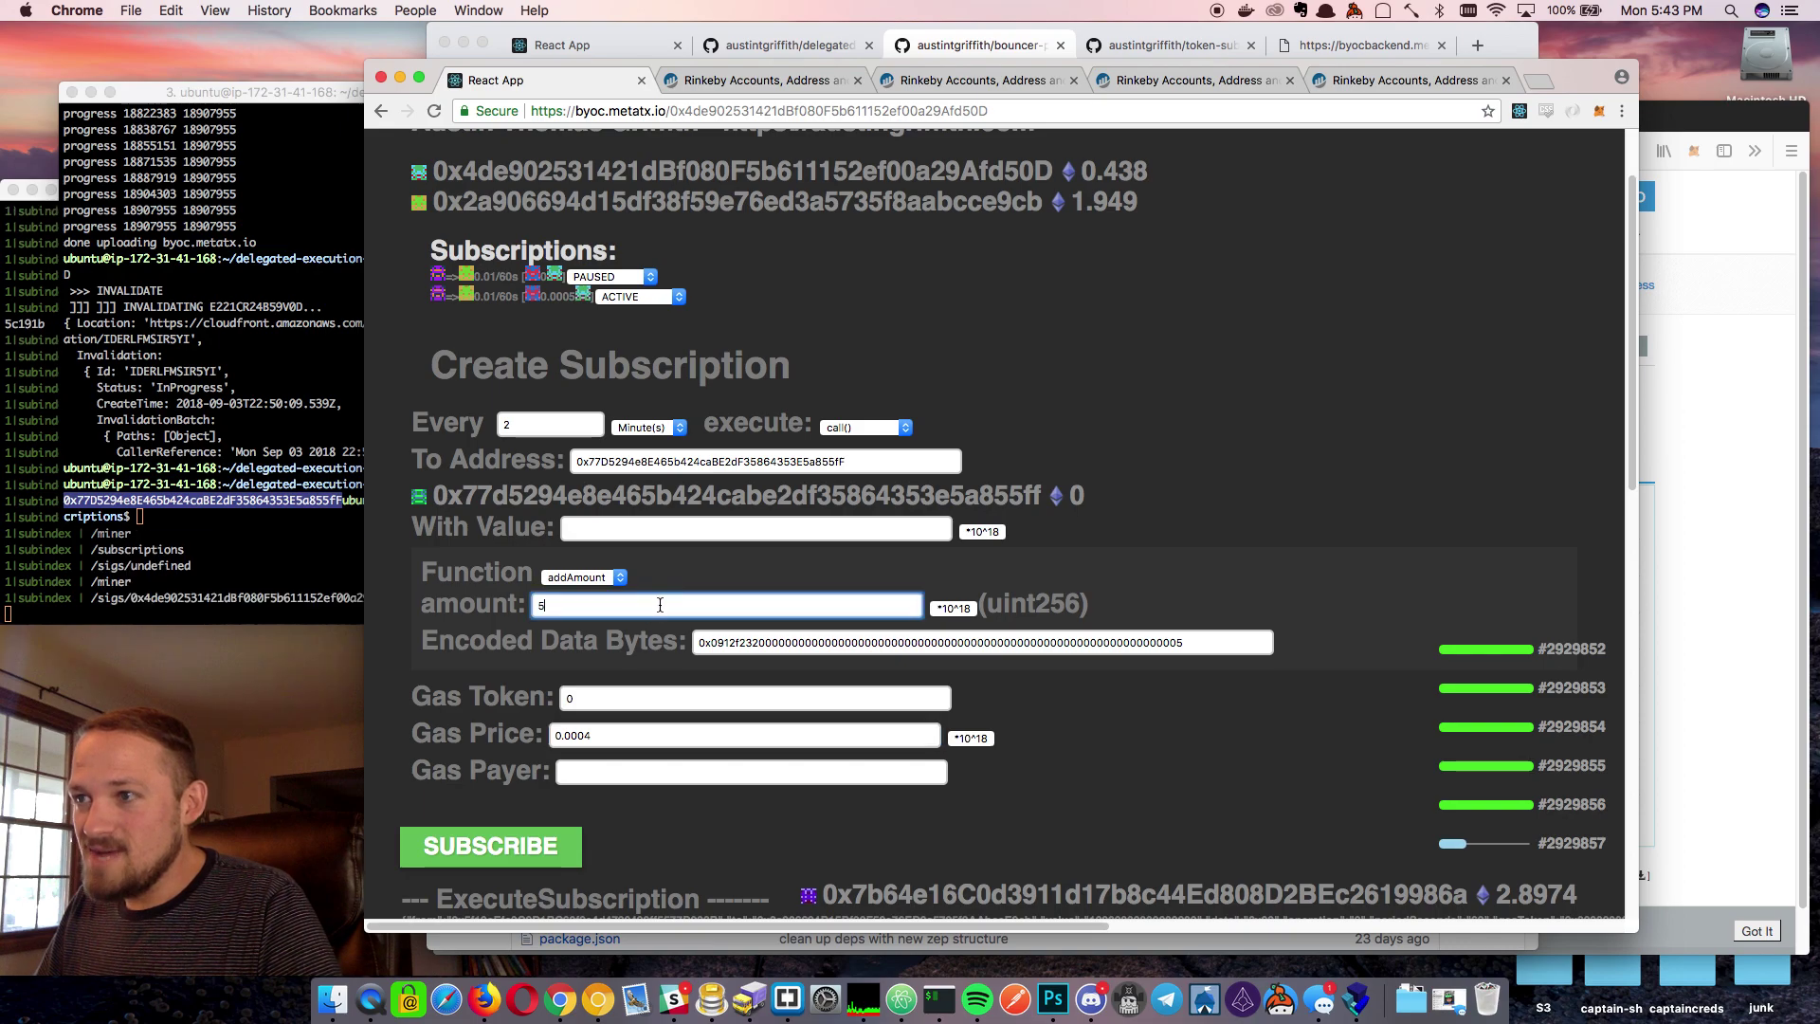
click(971, 738)
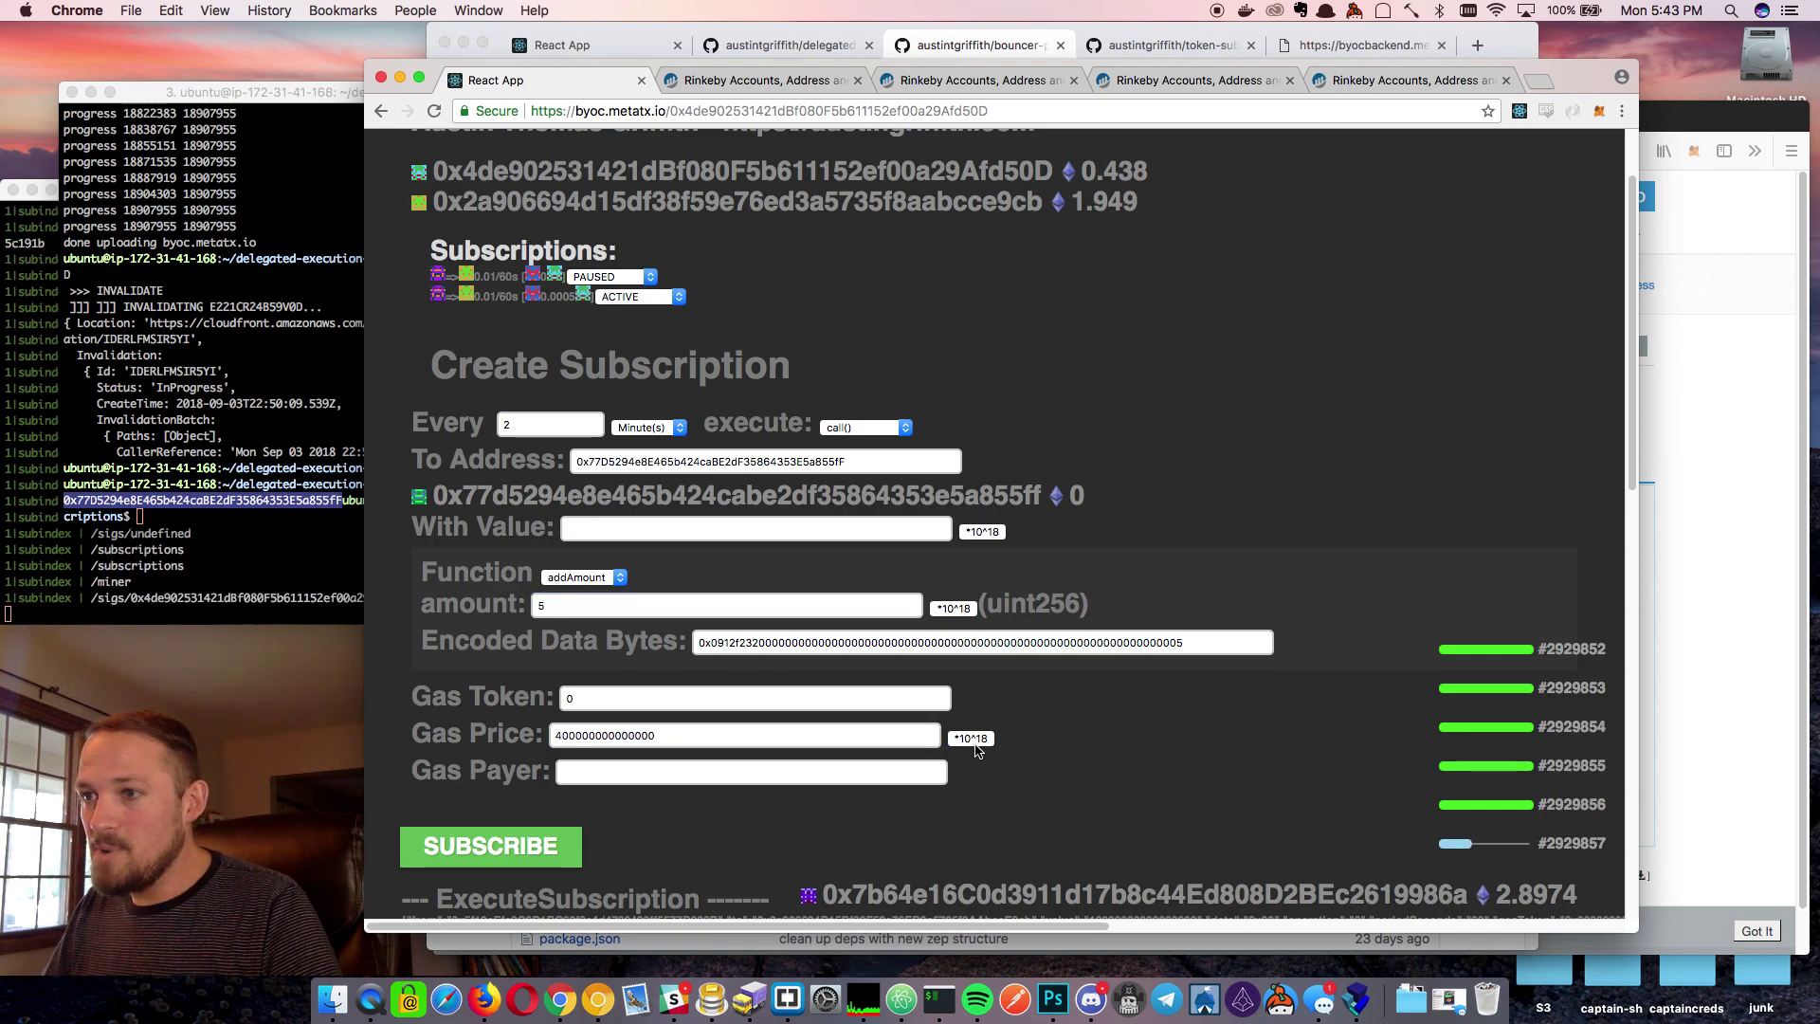
click(595, 700)
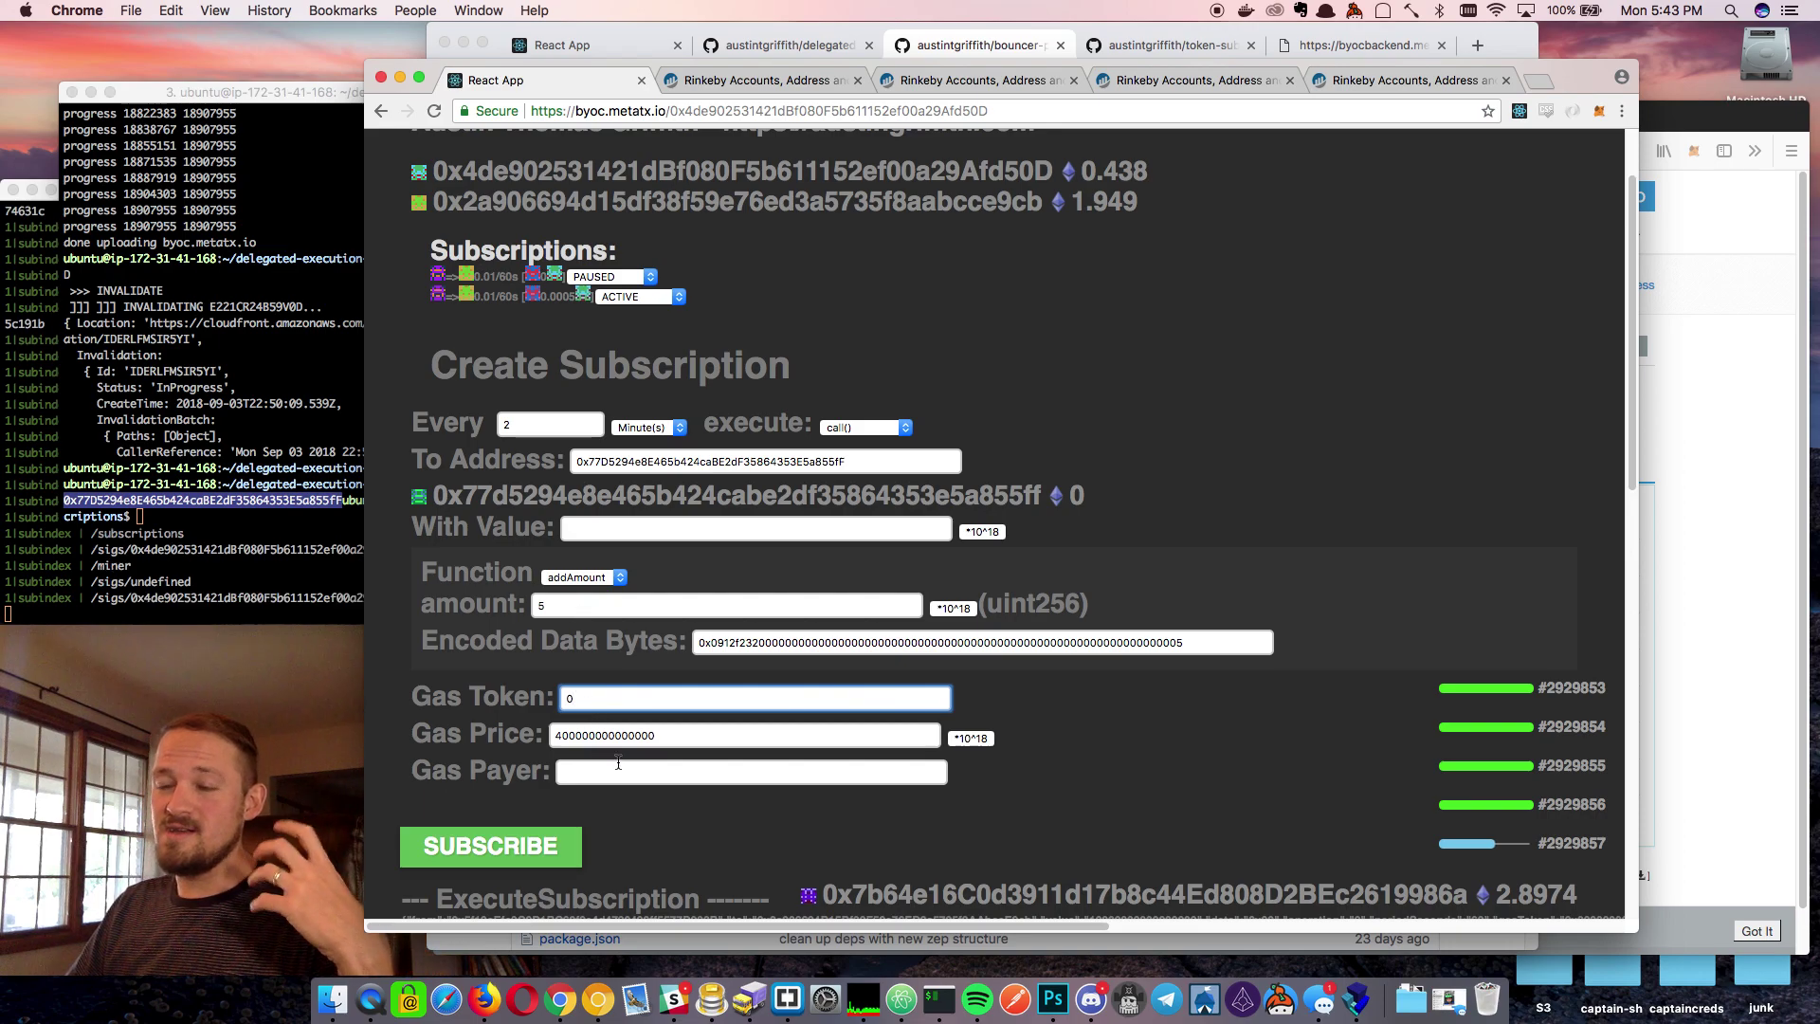
click(520, 855)
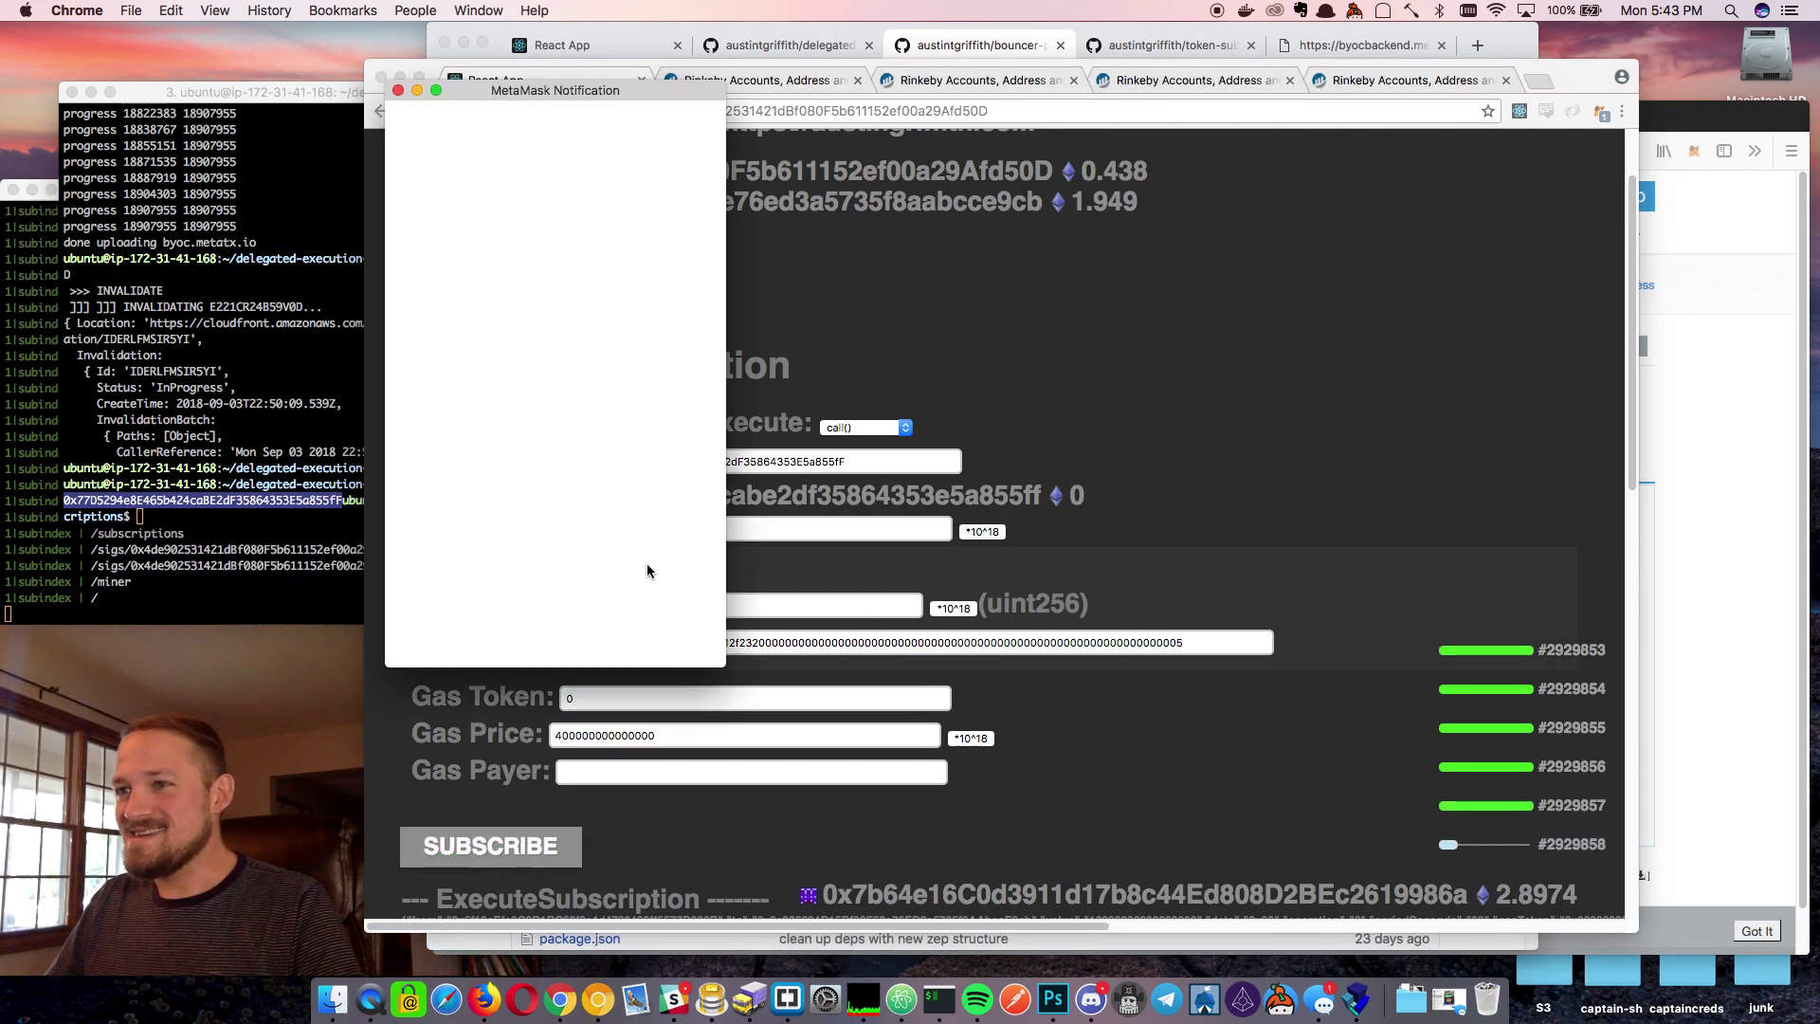
Sign the addAmount subscription request in MetaMask and bring the browser back
click(623, 614)
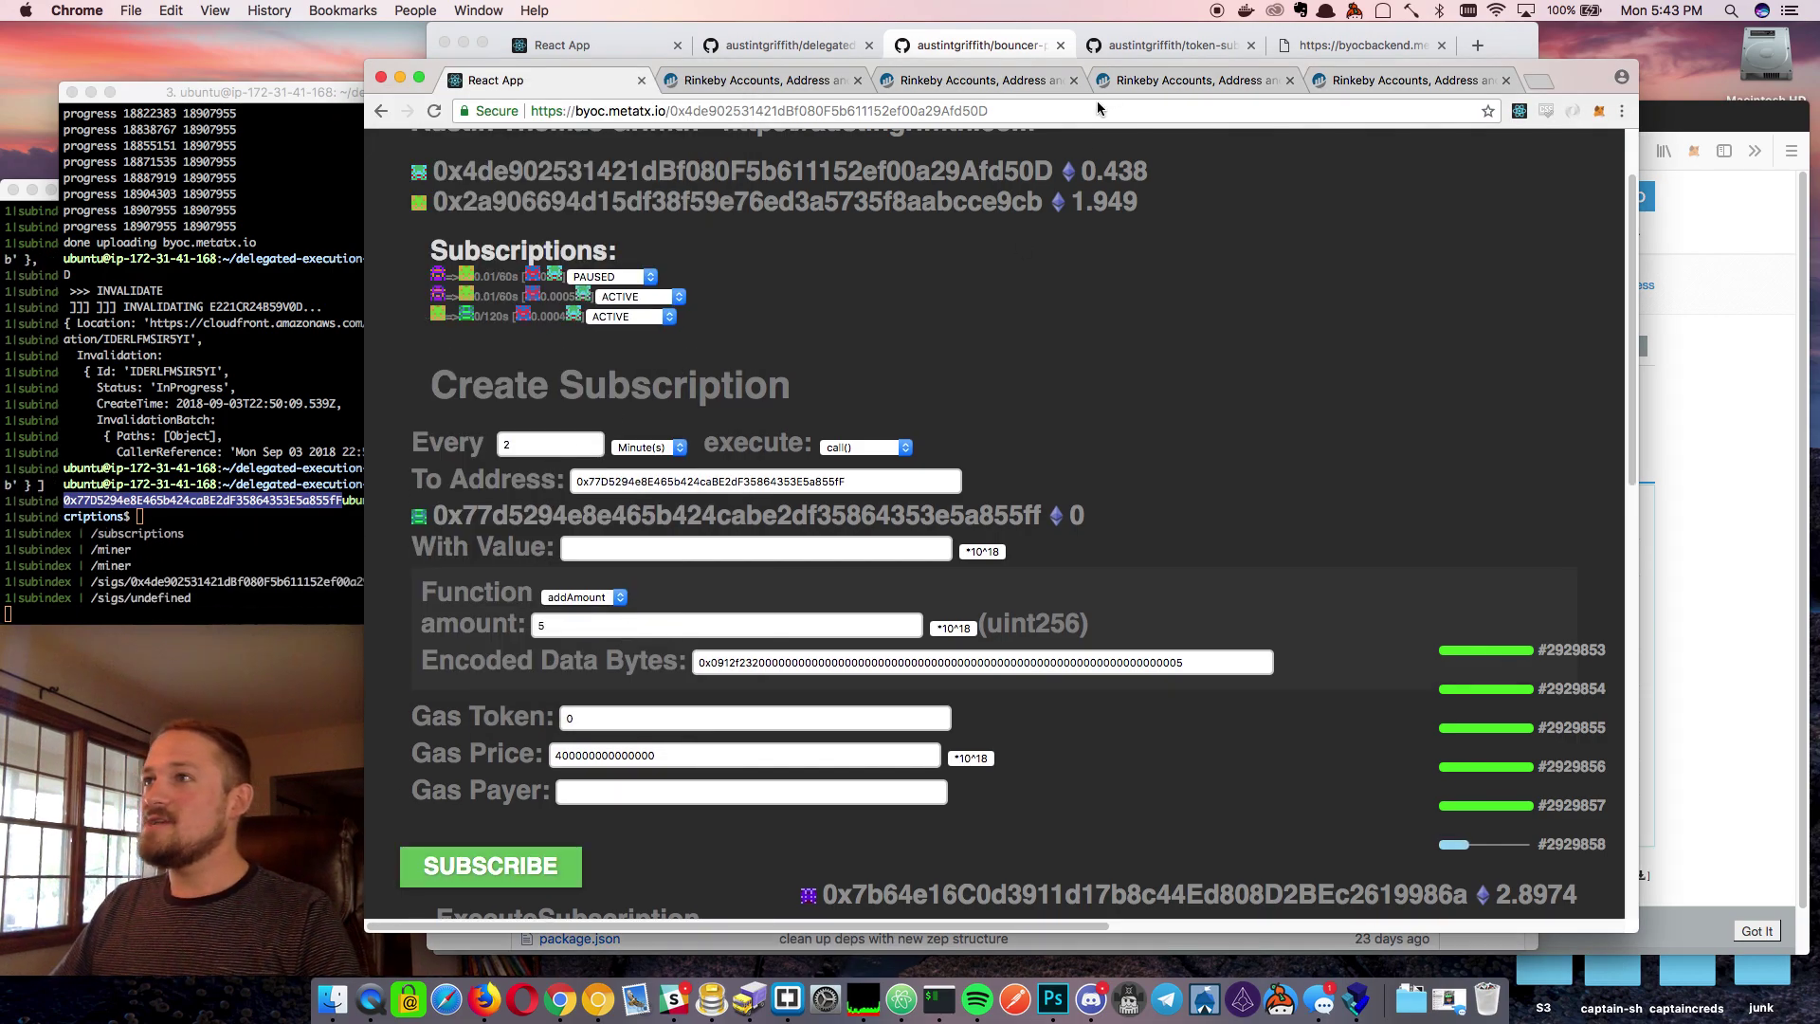
click(983, 47)
click(1581, 244)
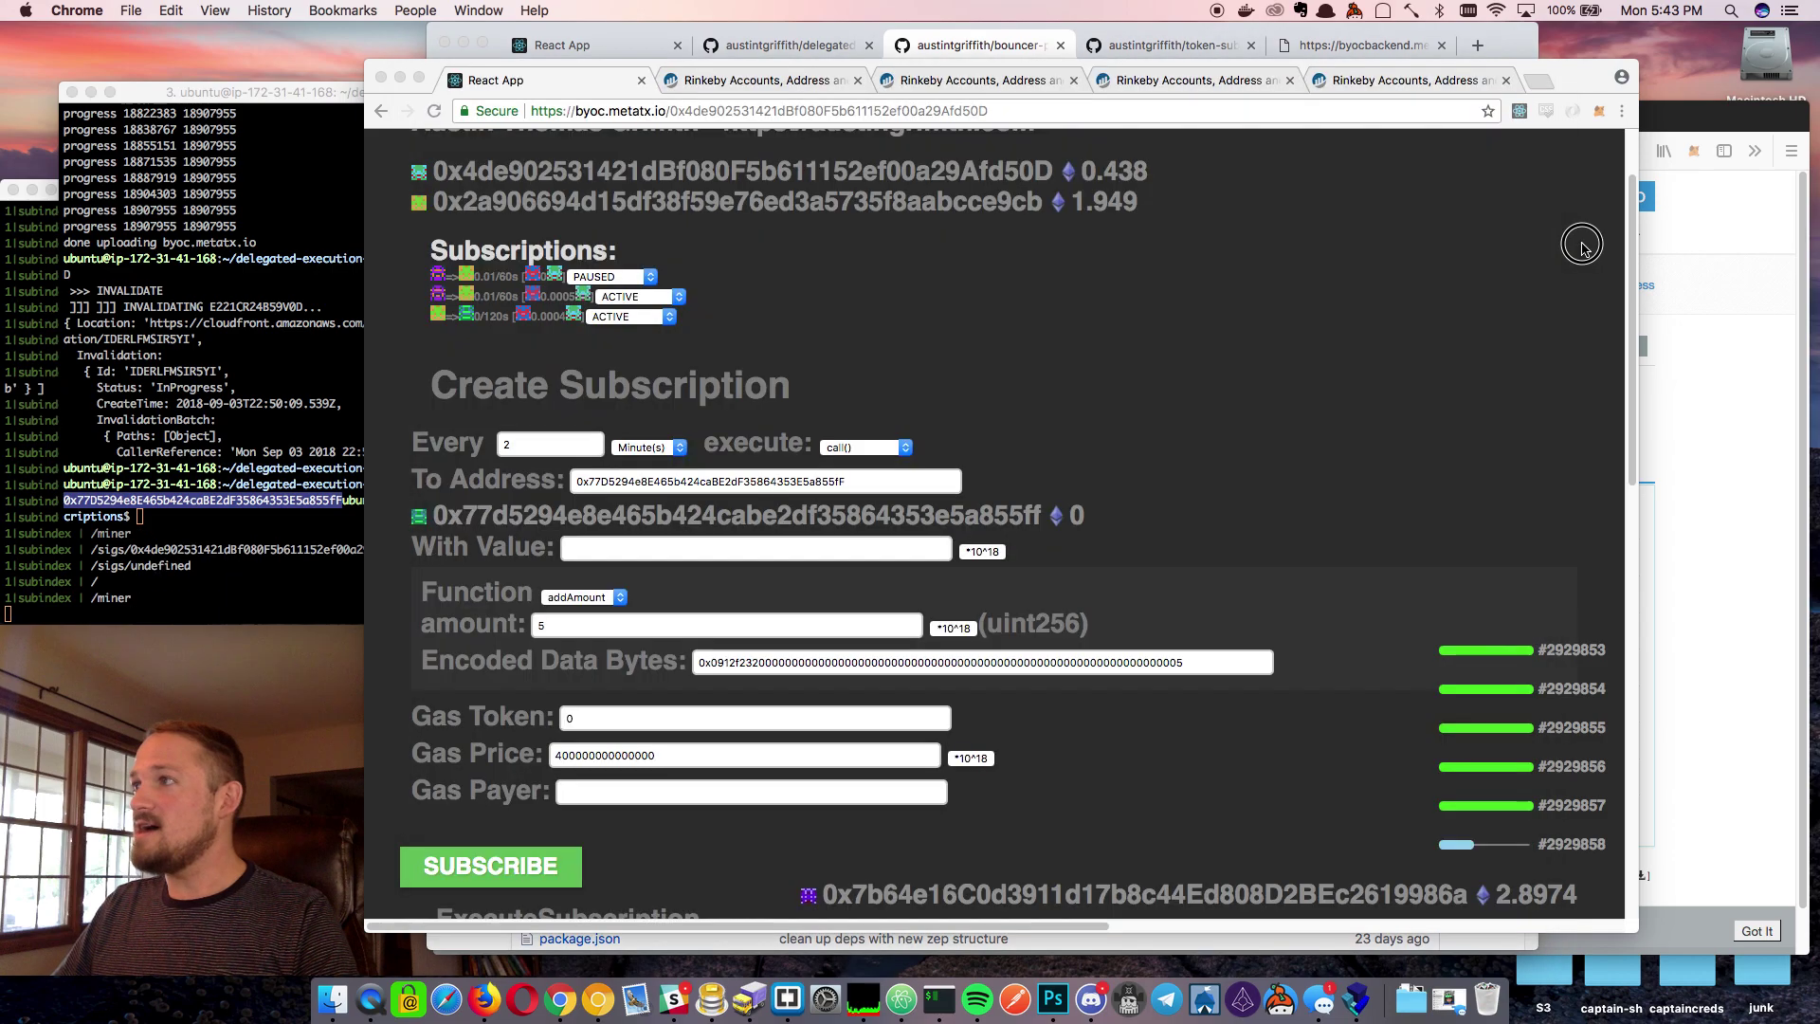
Open the Example contract's Read Contract tab on Etherscan and confirm count reads 0
click(1374, 81)
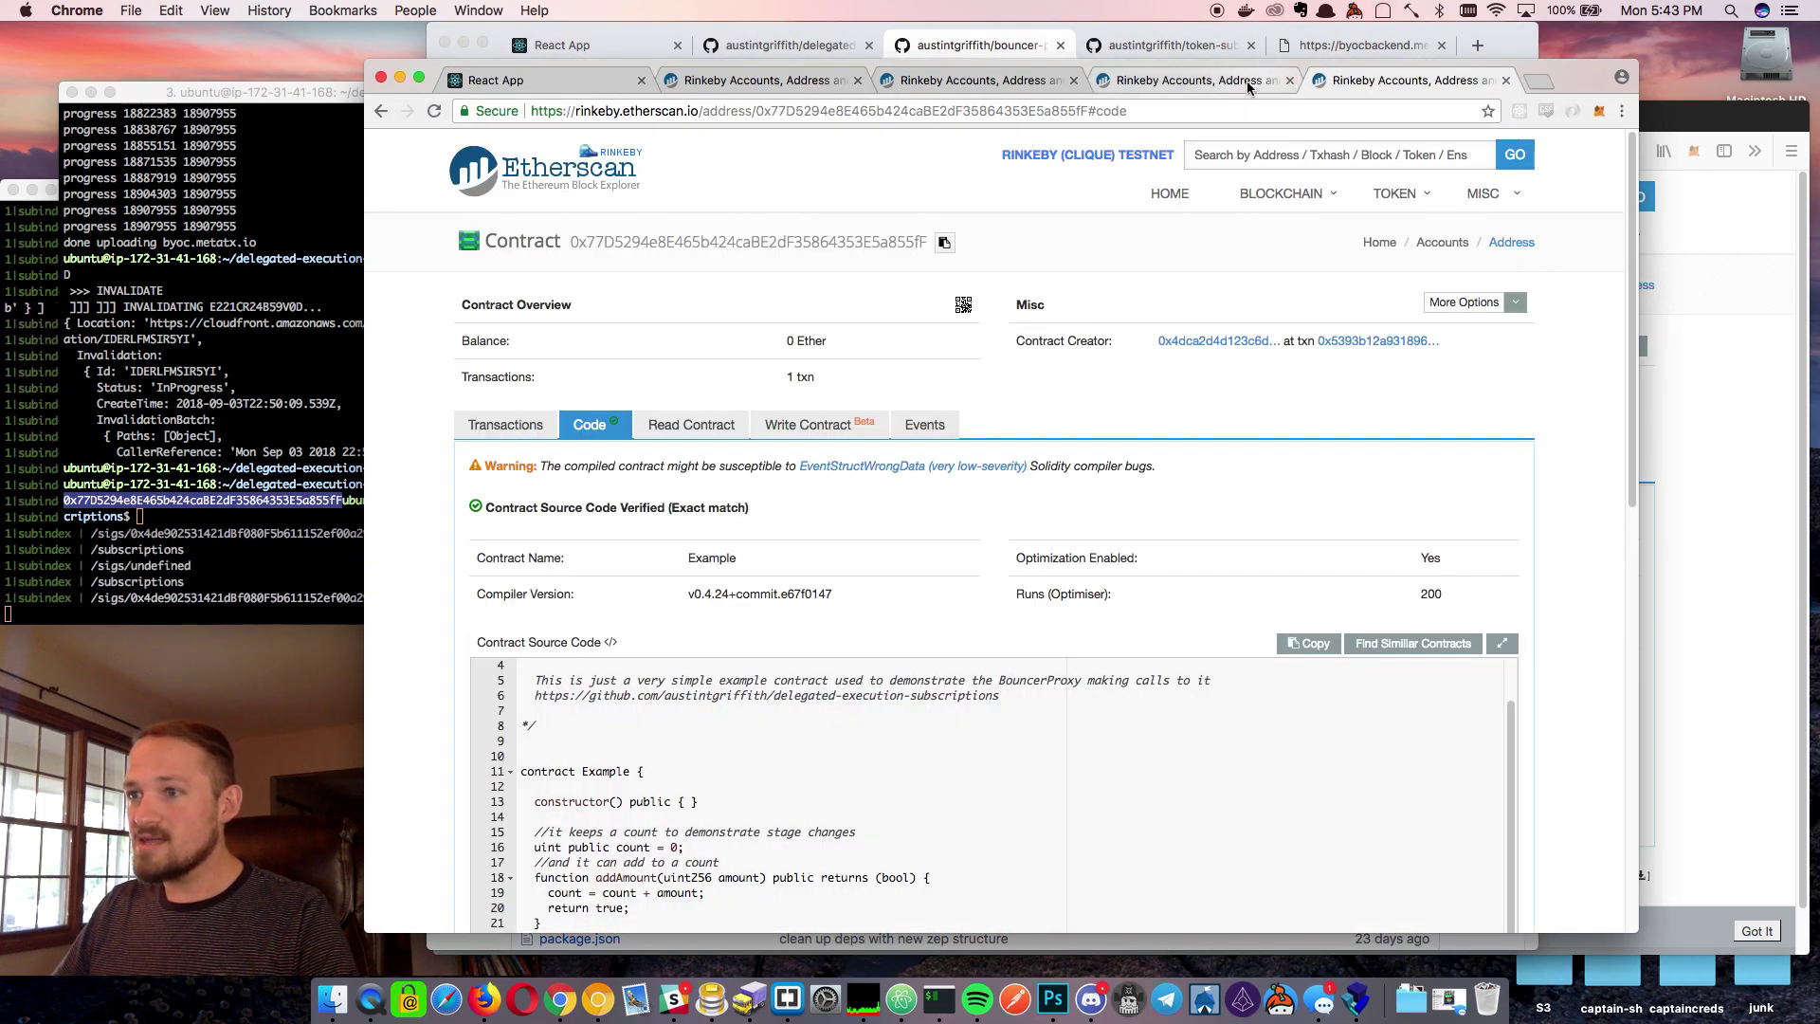
scroll(784, 727, down, 4)
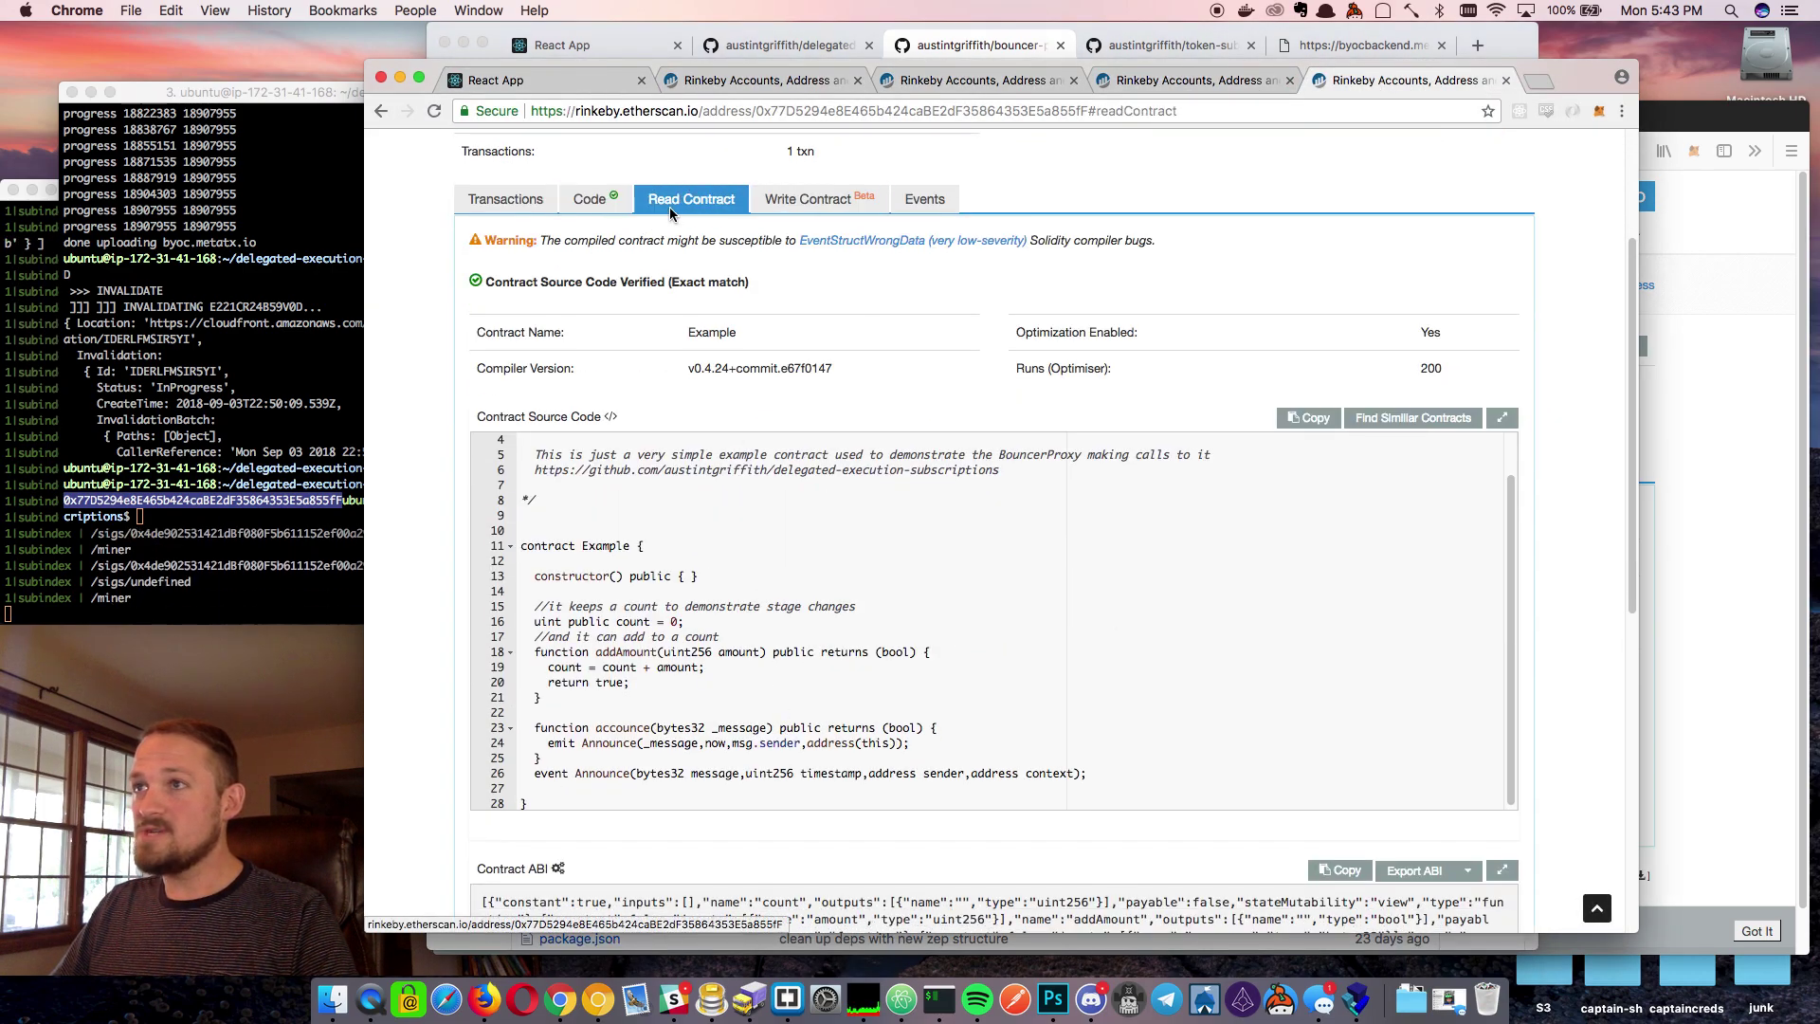
click(669, 199)
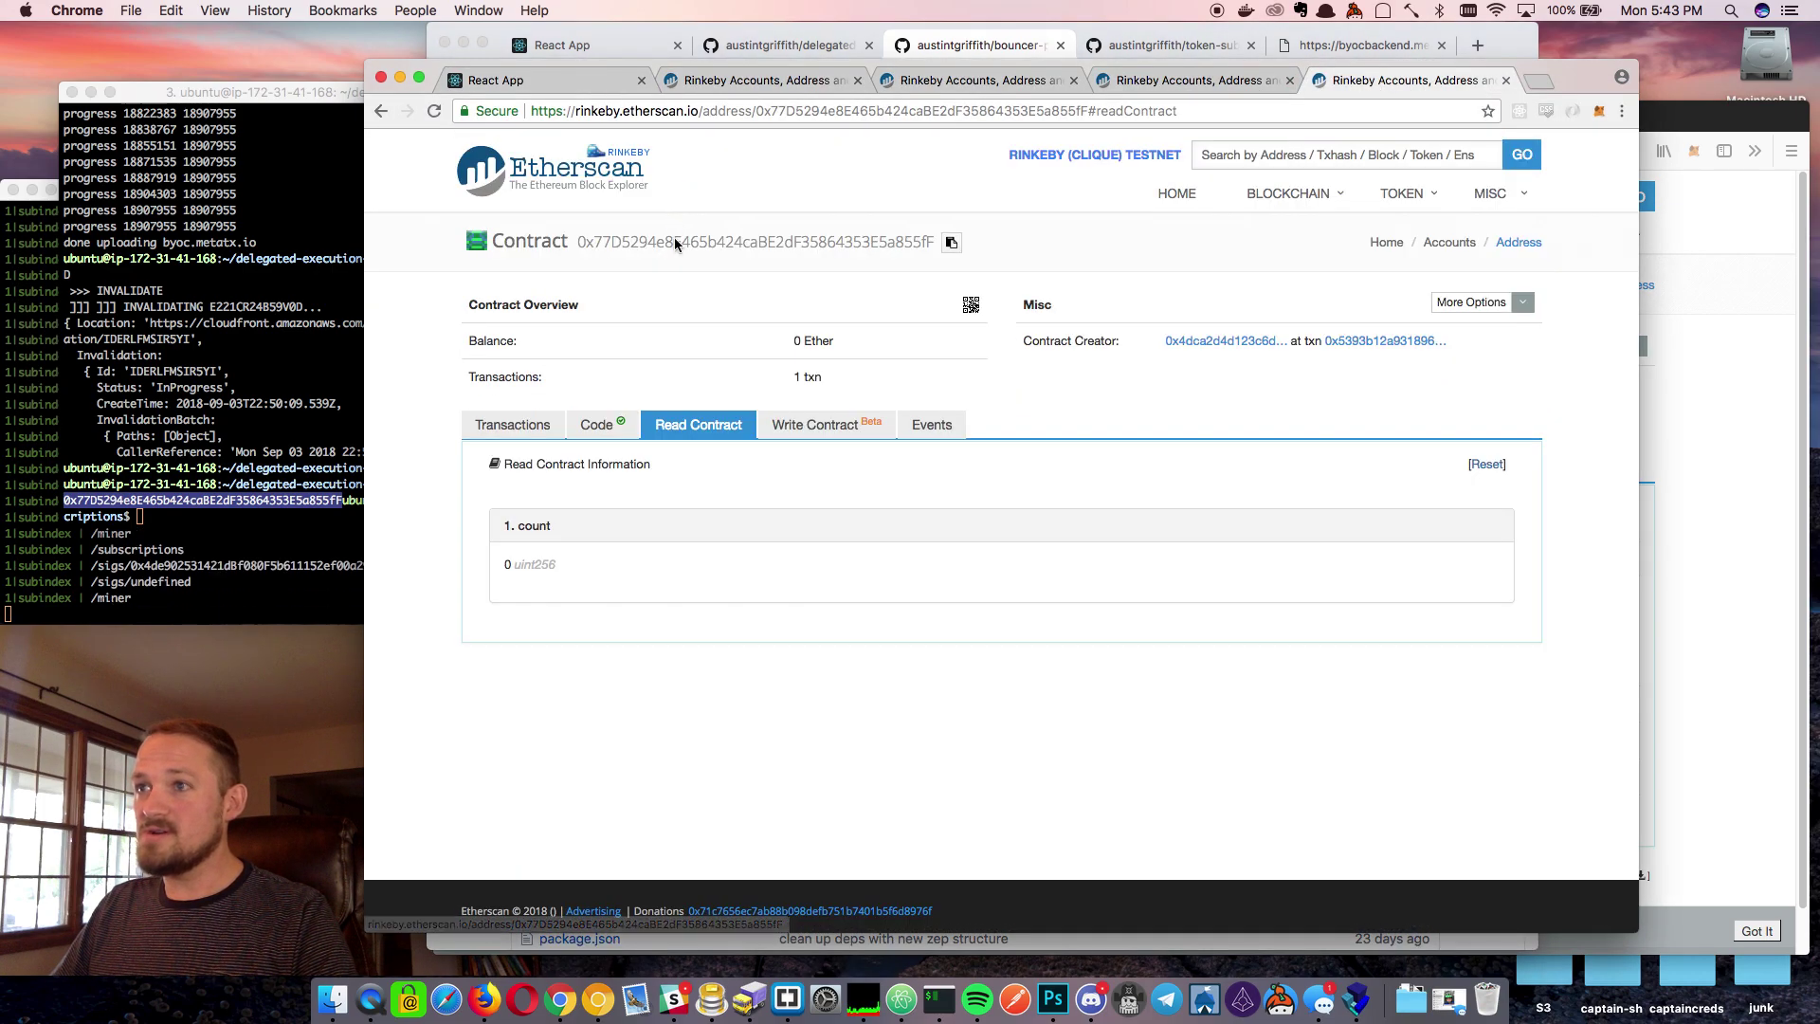
click(698, 428)
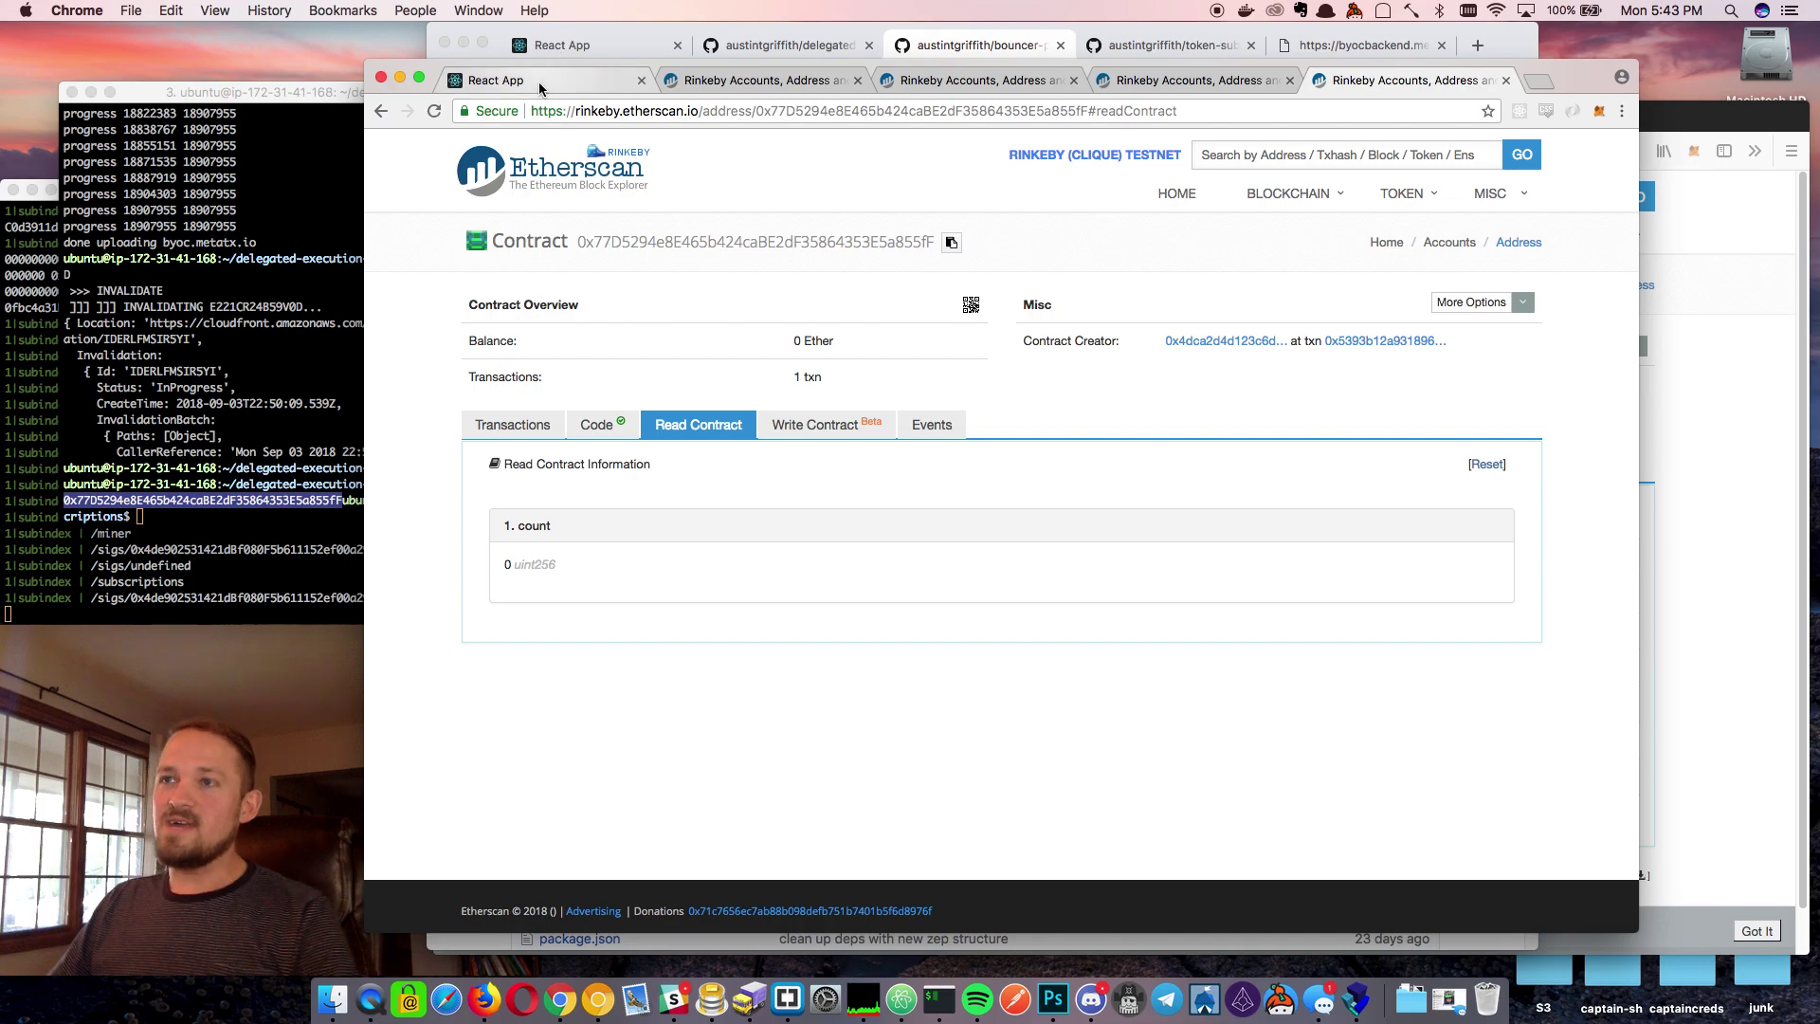
Set the execution type to delegateCall() with an interval of every 5
click(509, 82)
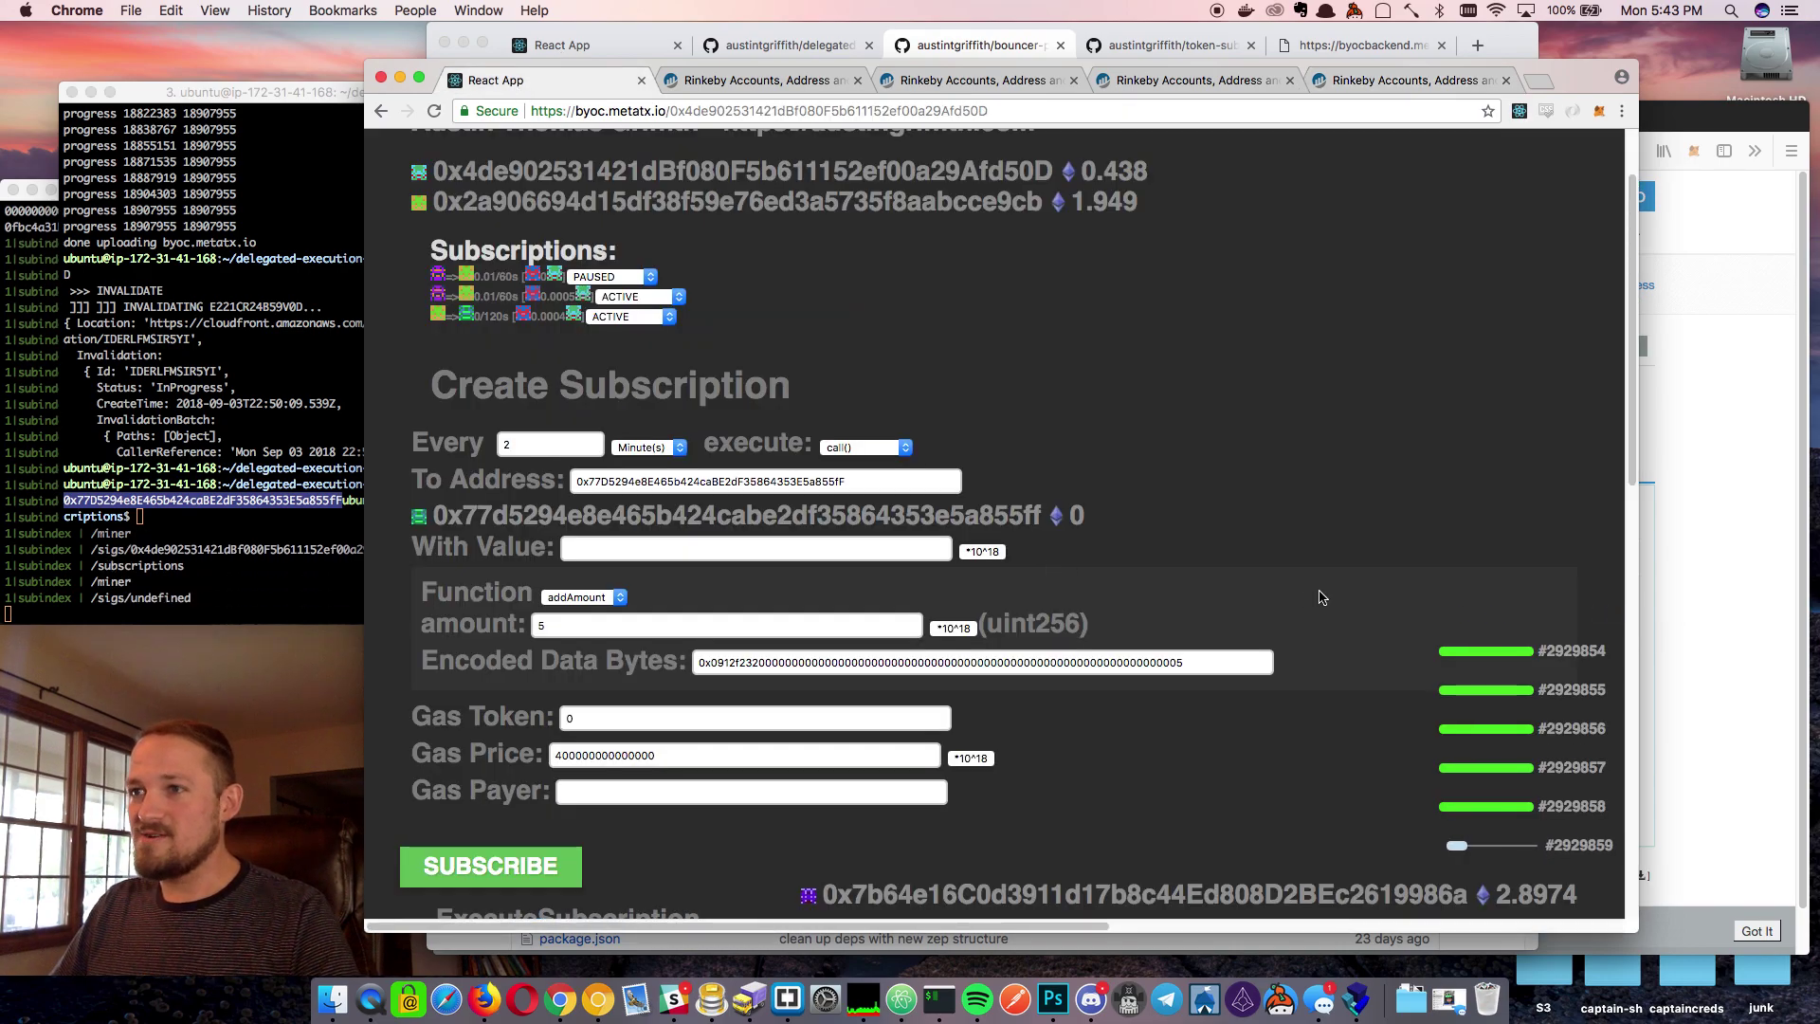
scroll(1323, 597, down, 2)
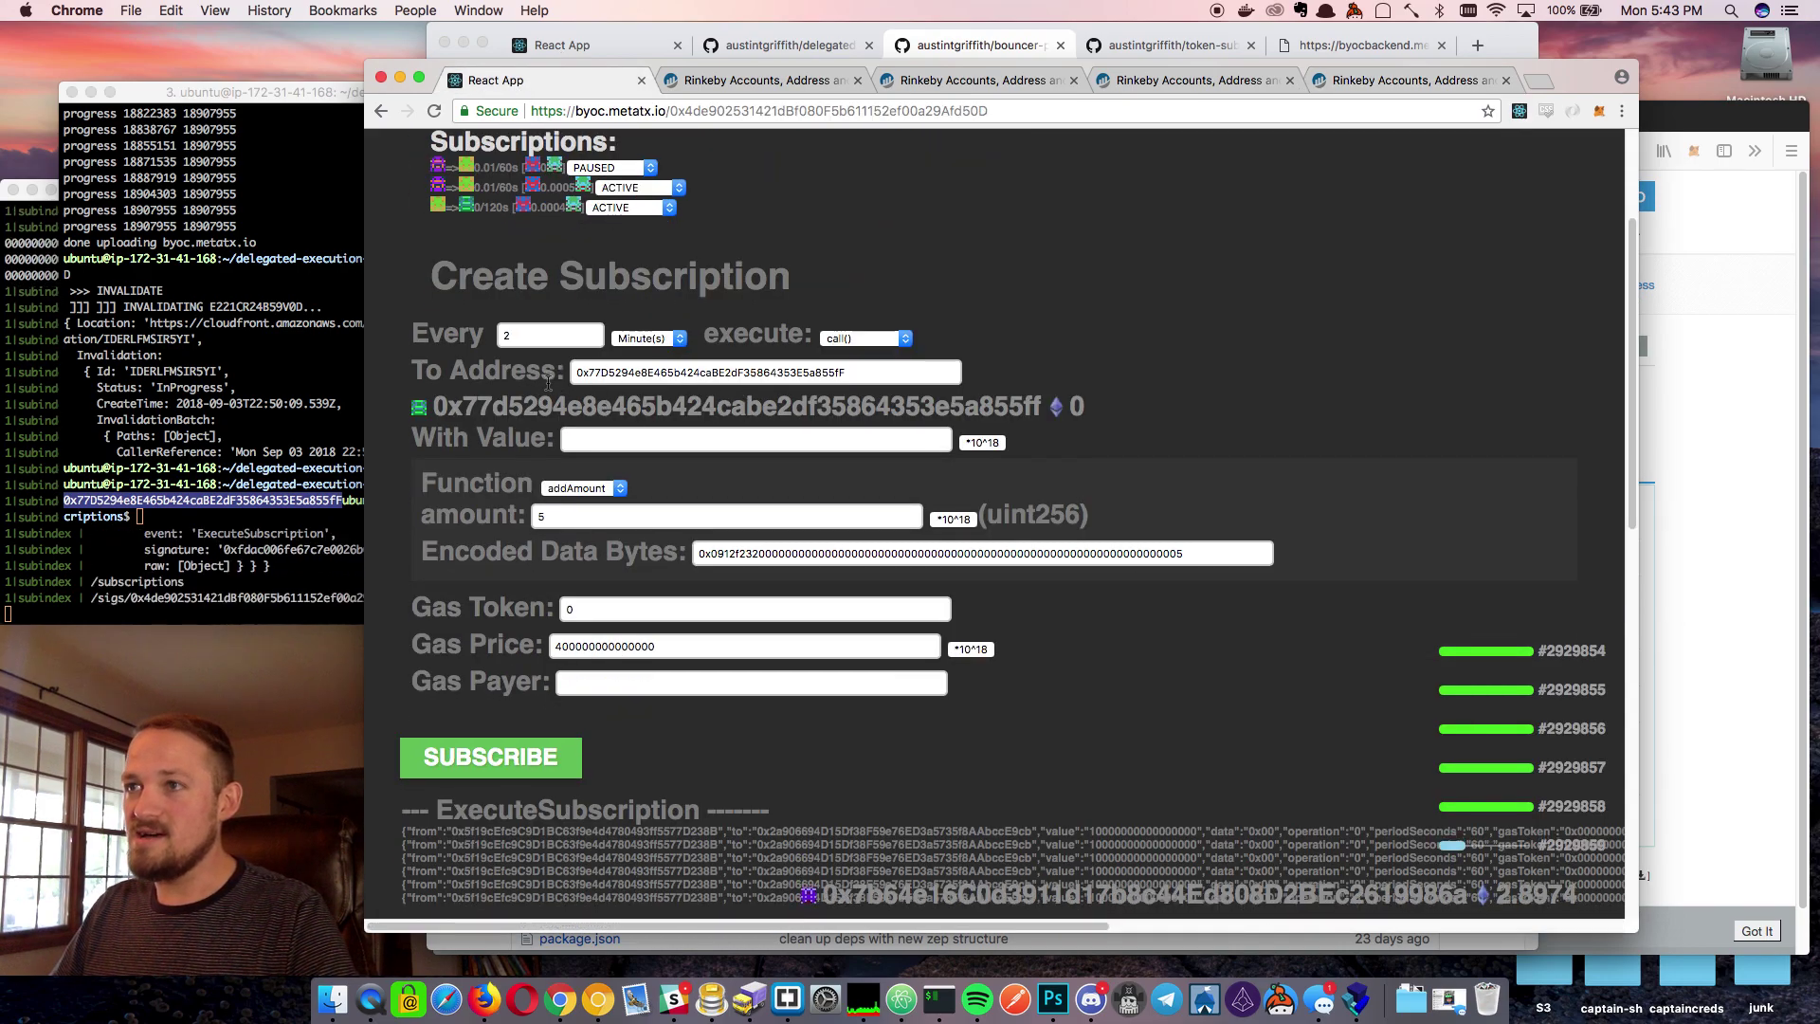
click(864, 332)
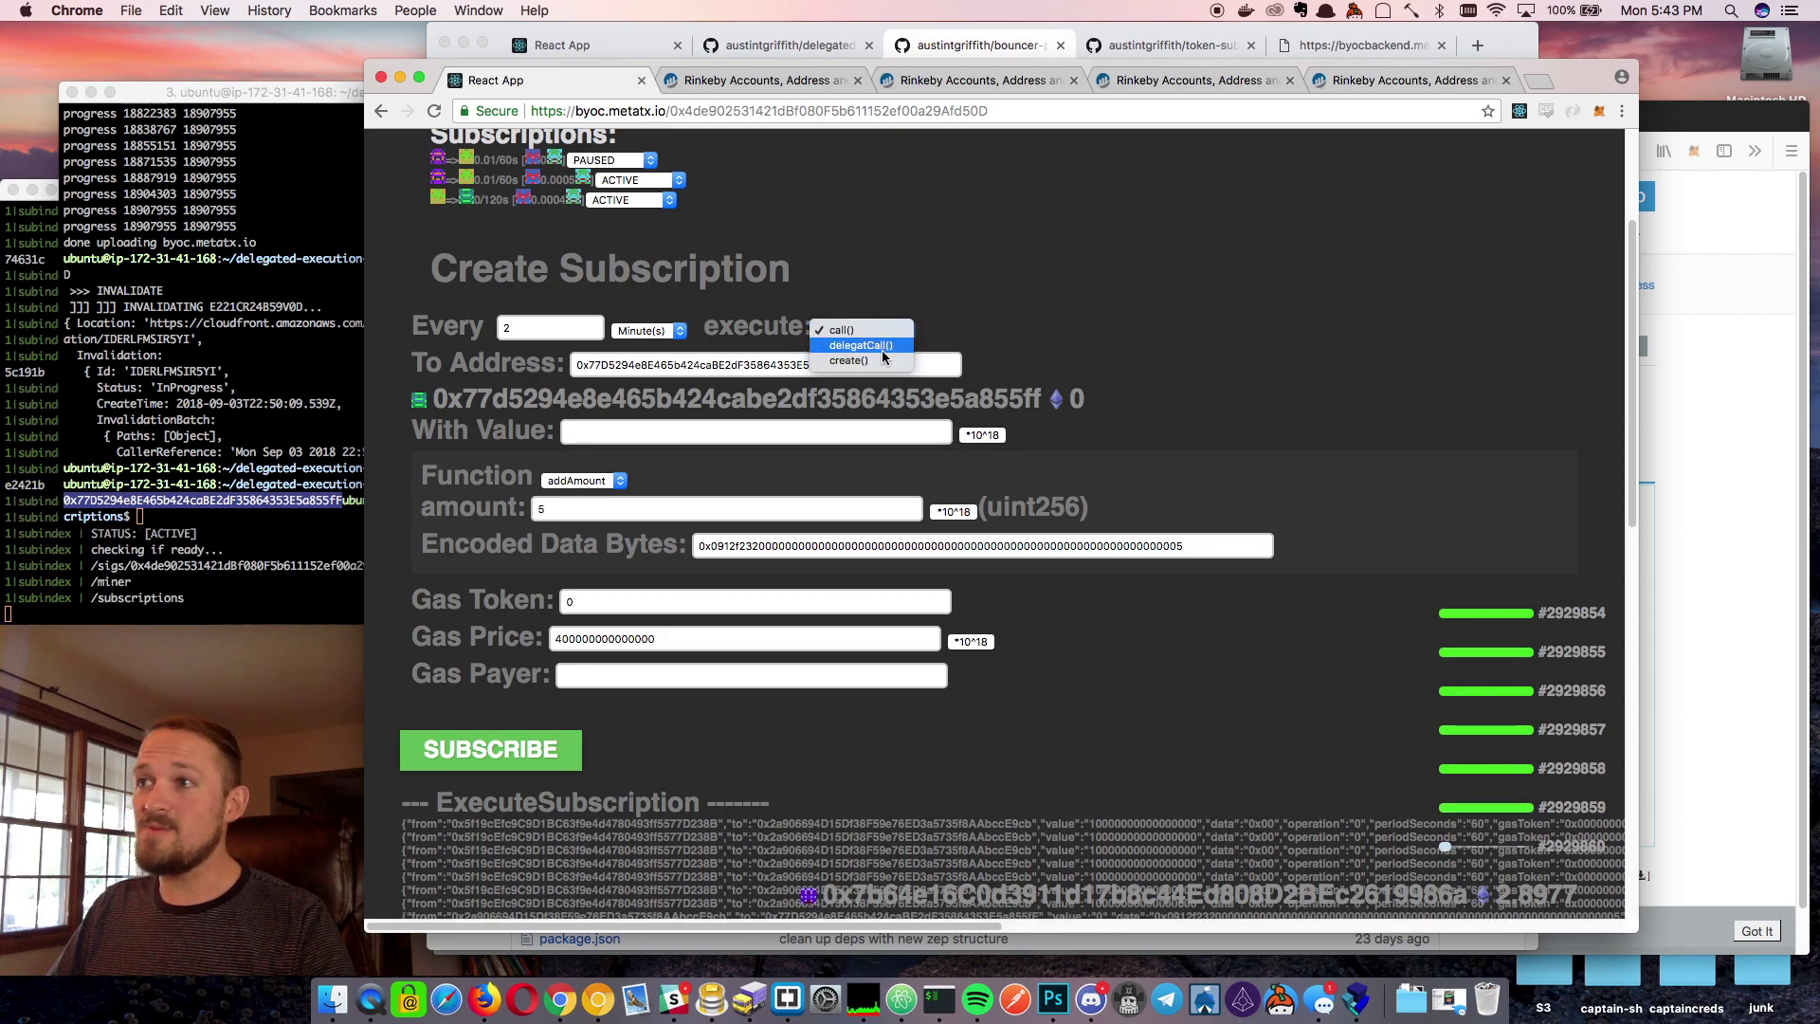
click(885, 351)
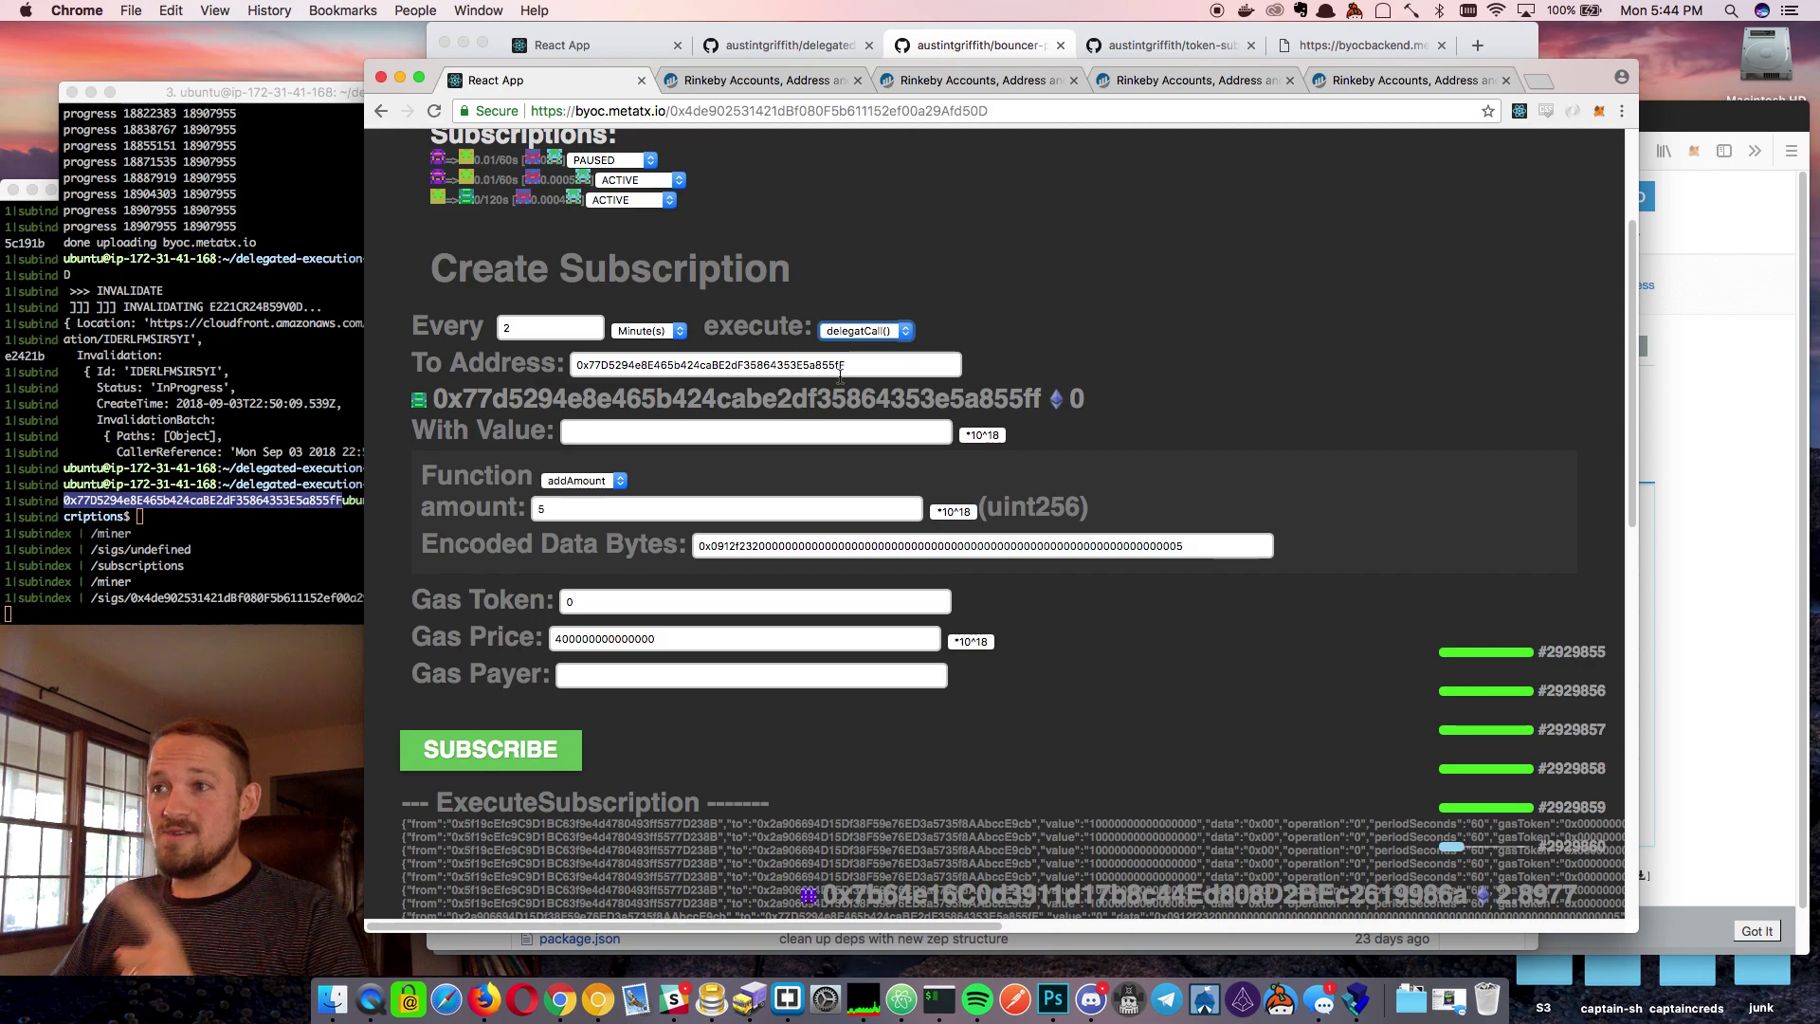
click(545, 328)
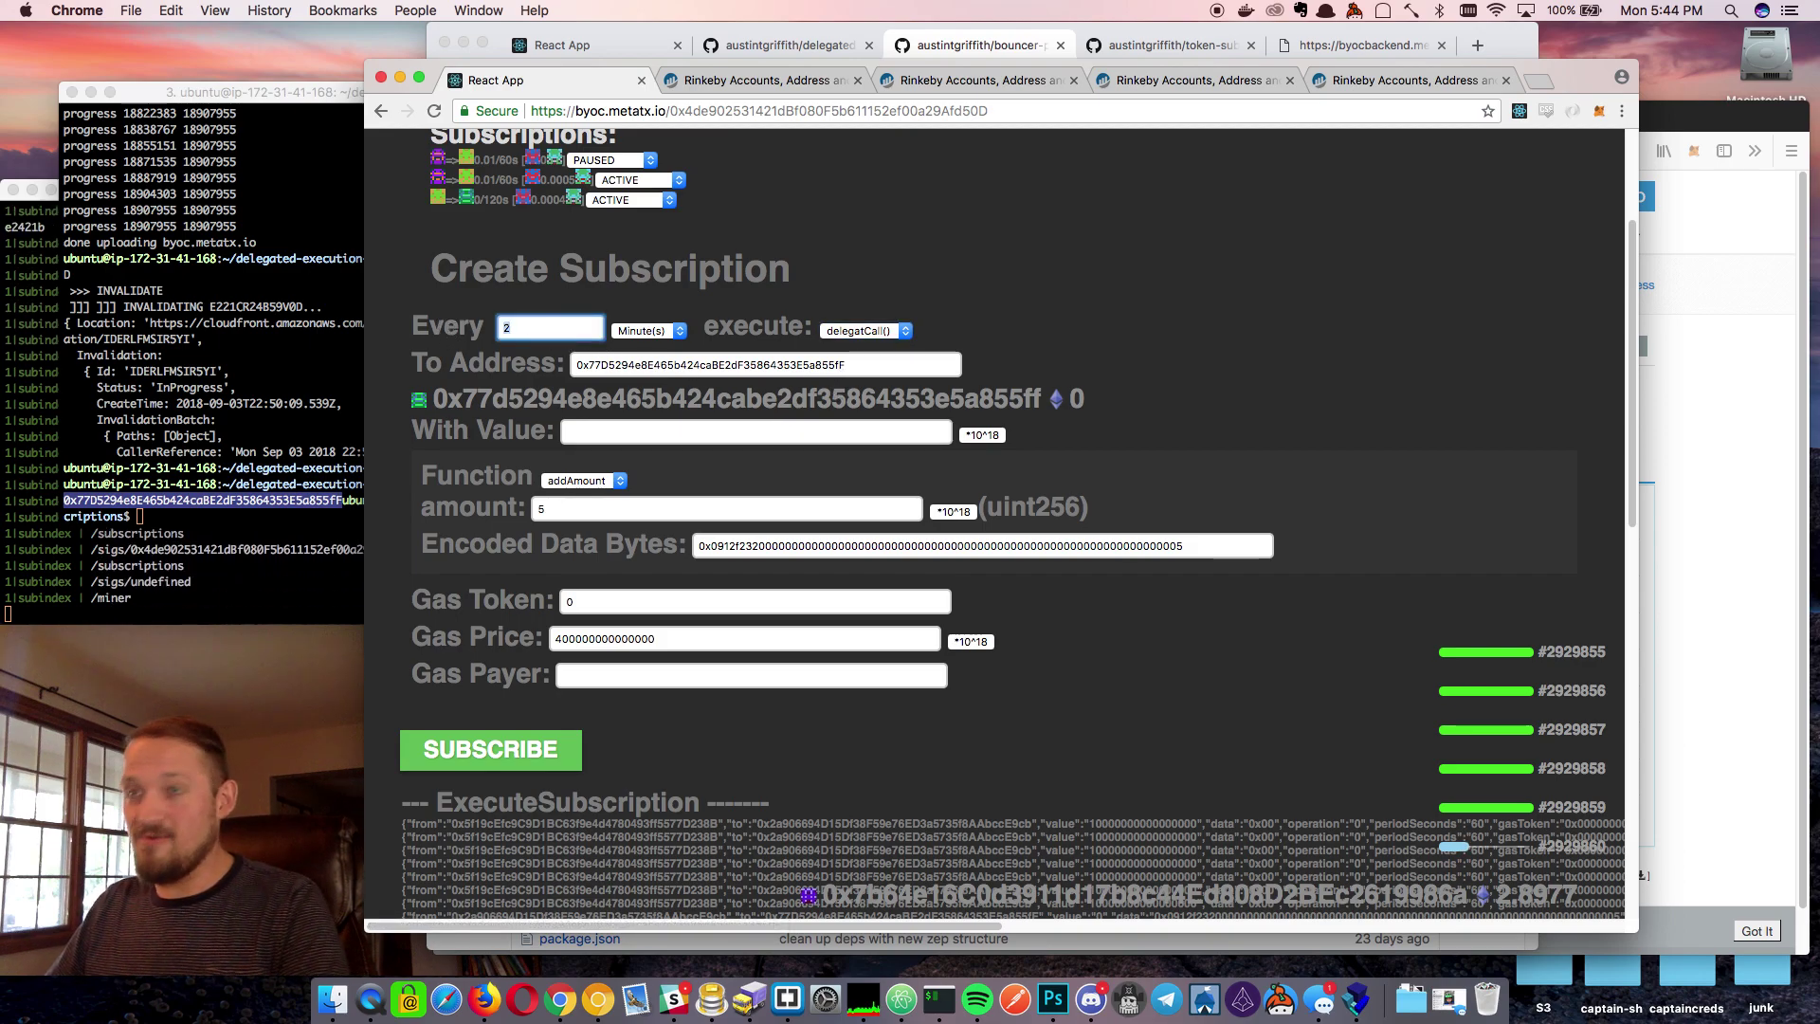
key(BackSpace)
text(5)
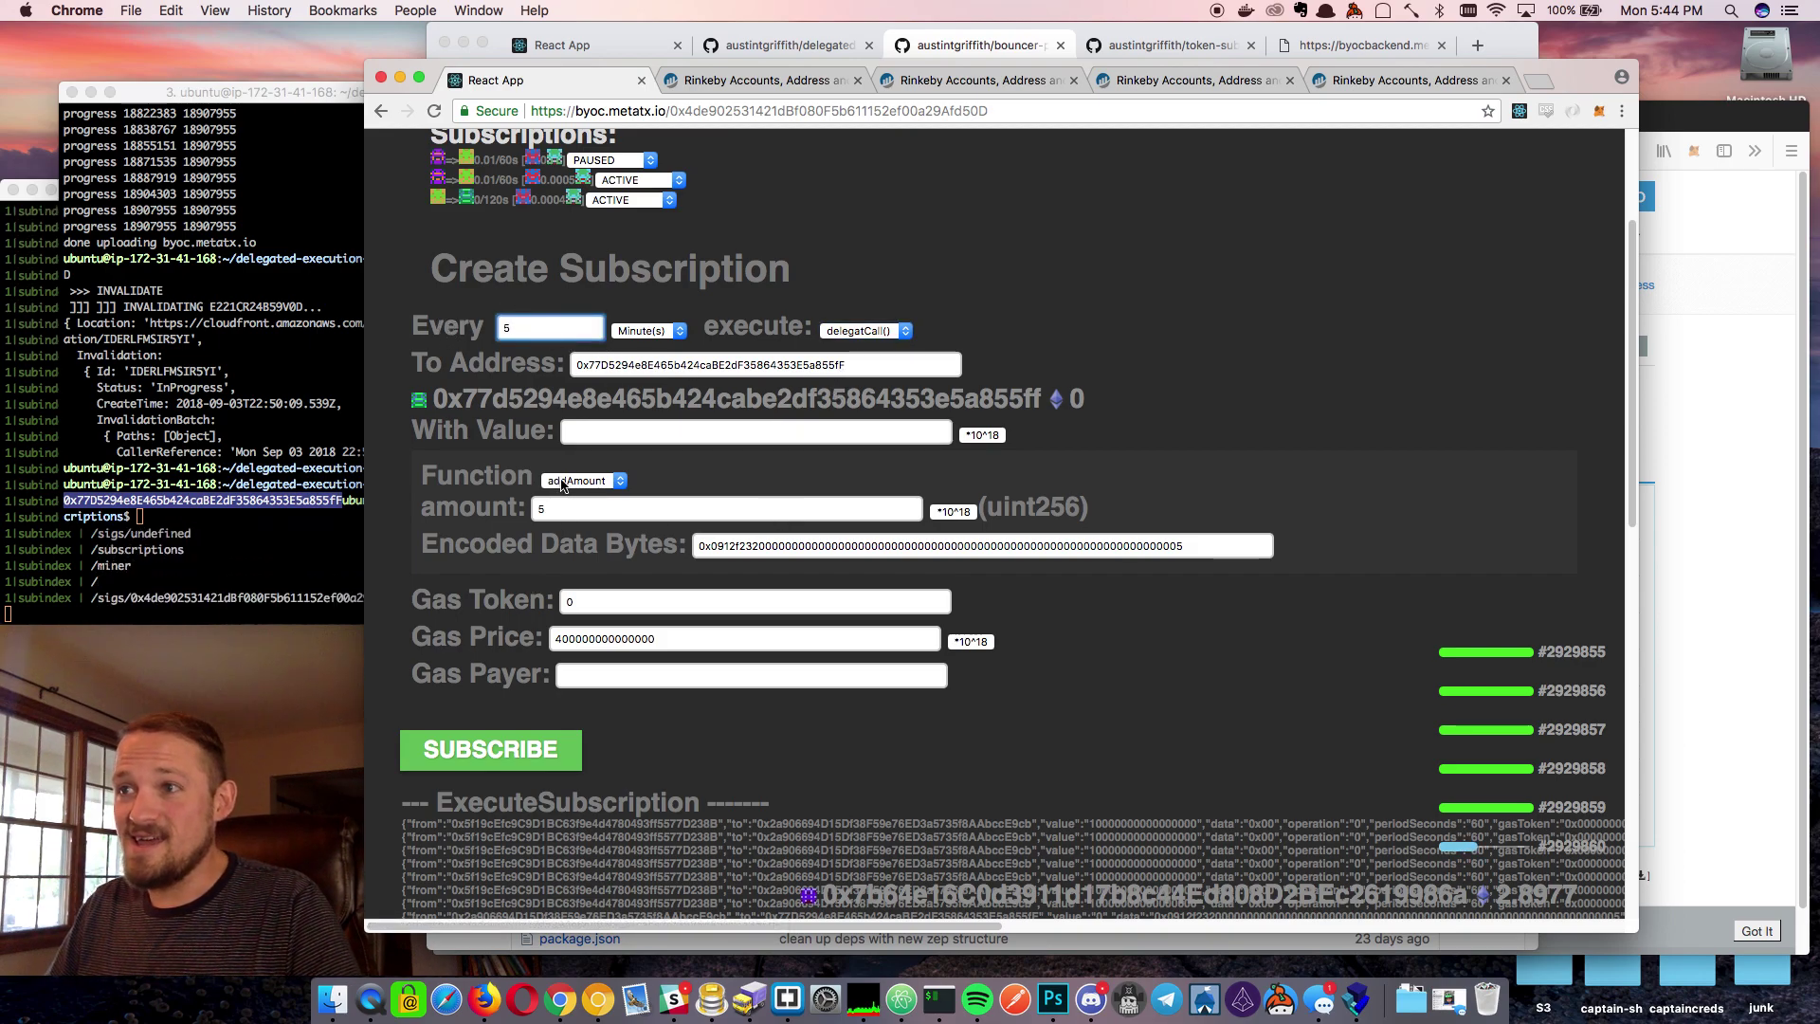
Call accounce with 'Hello World' converted to hex bytes and submit for signing
click(569, 482)
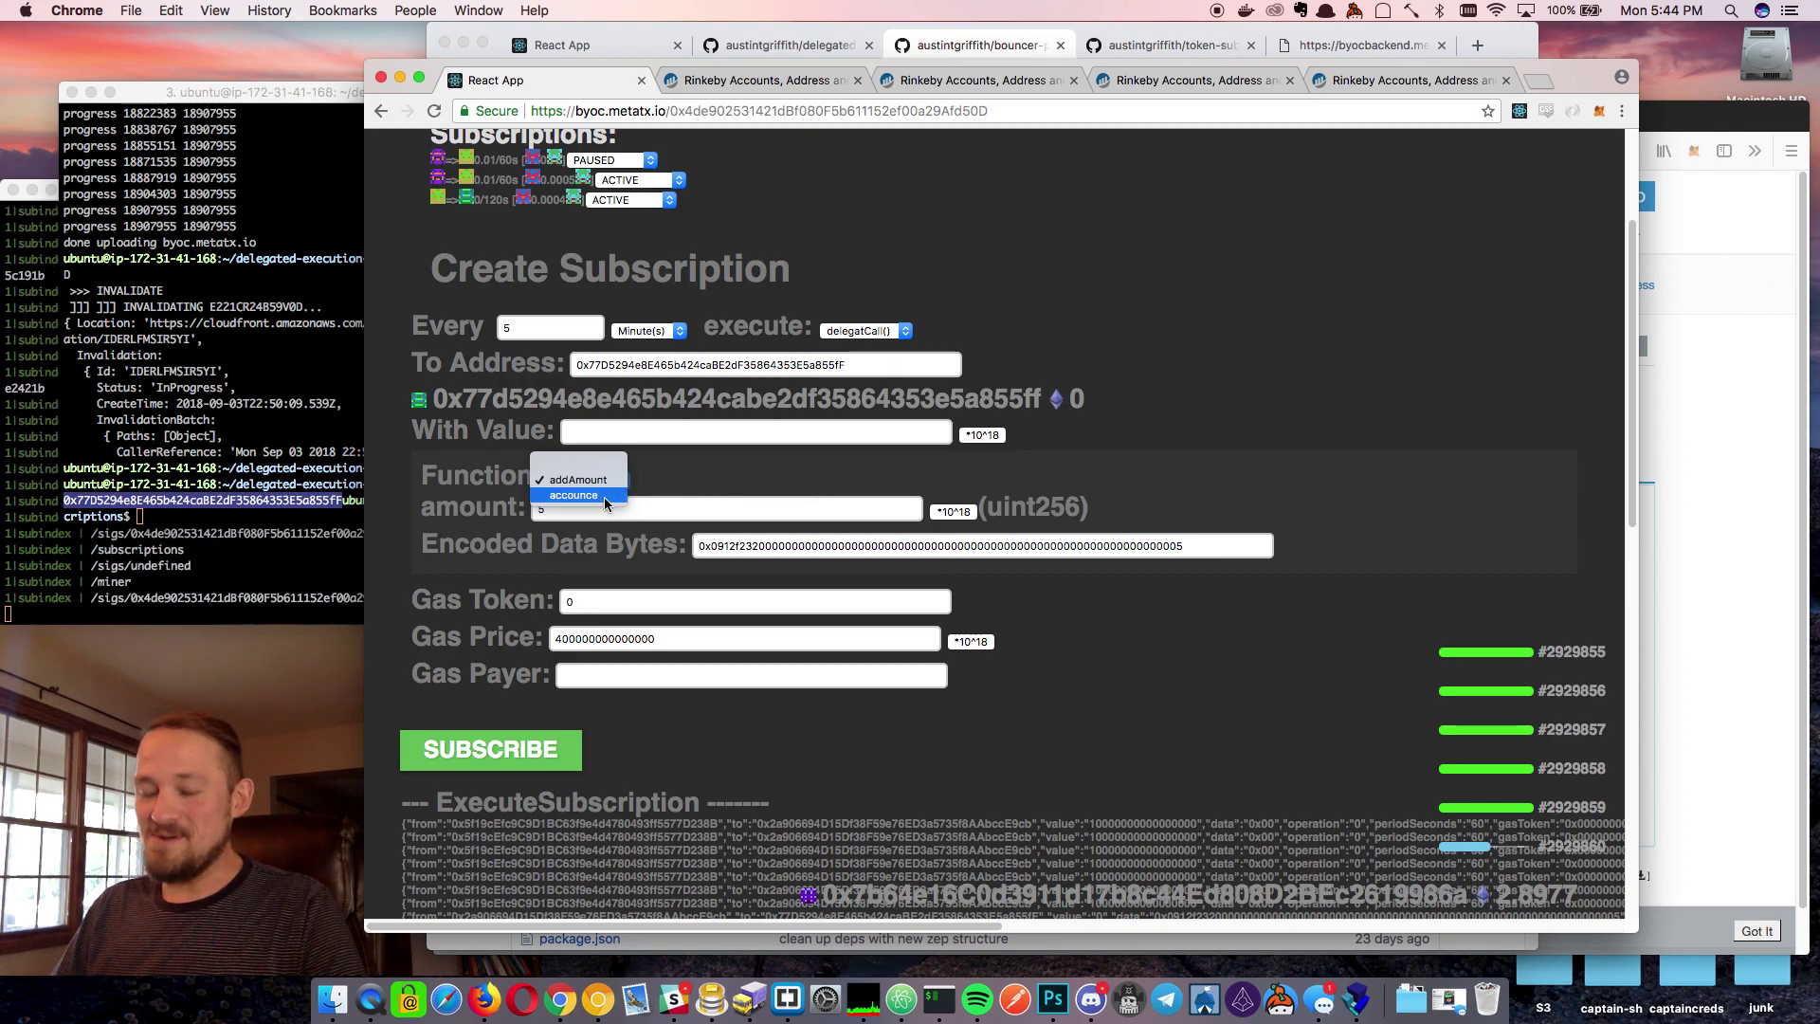
click(574, 495)
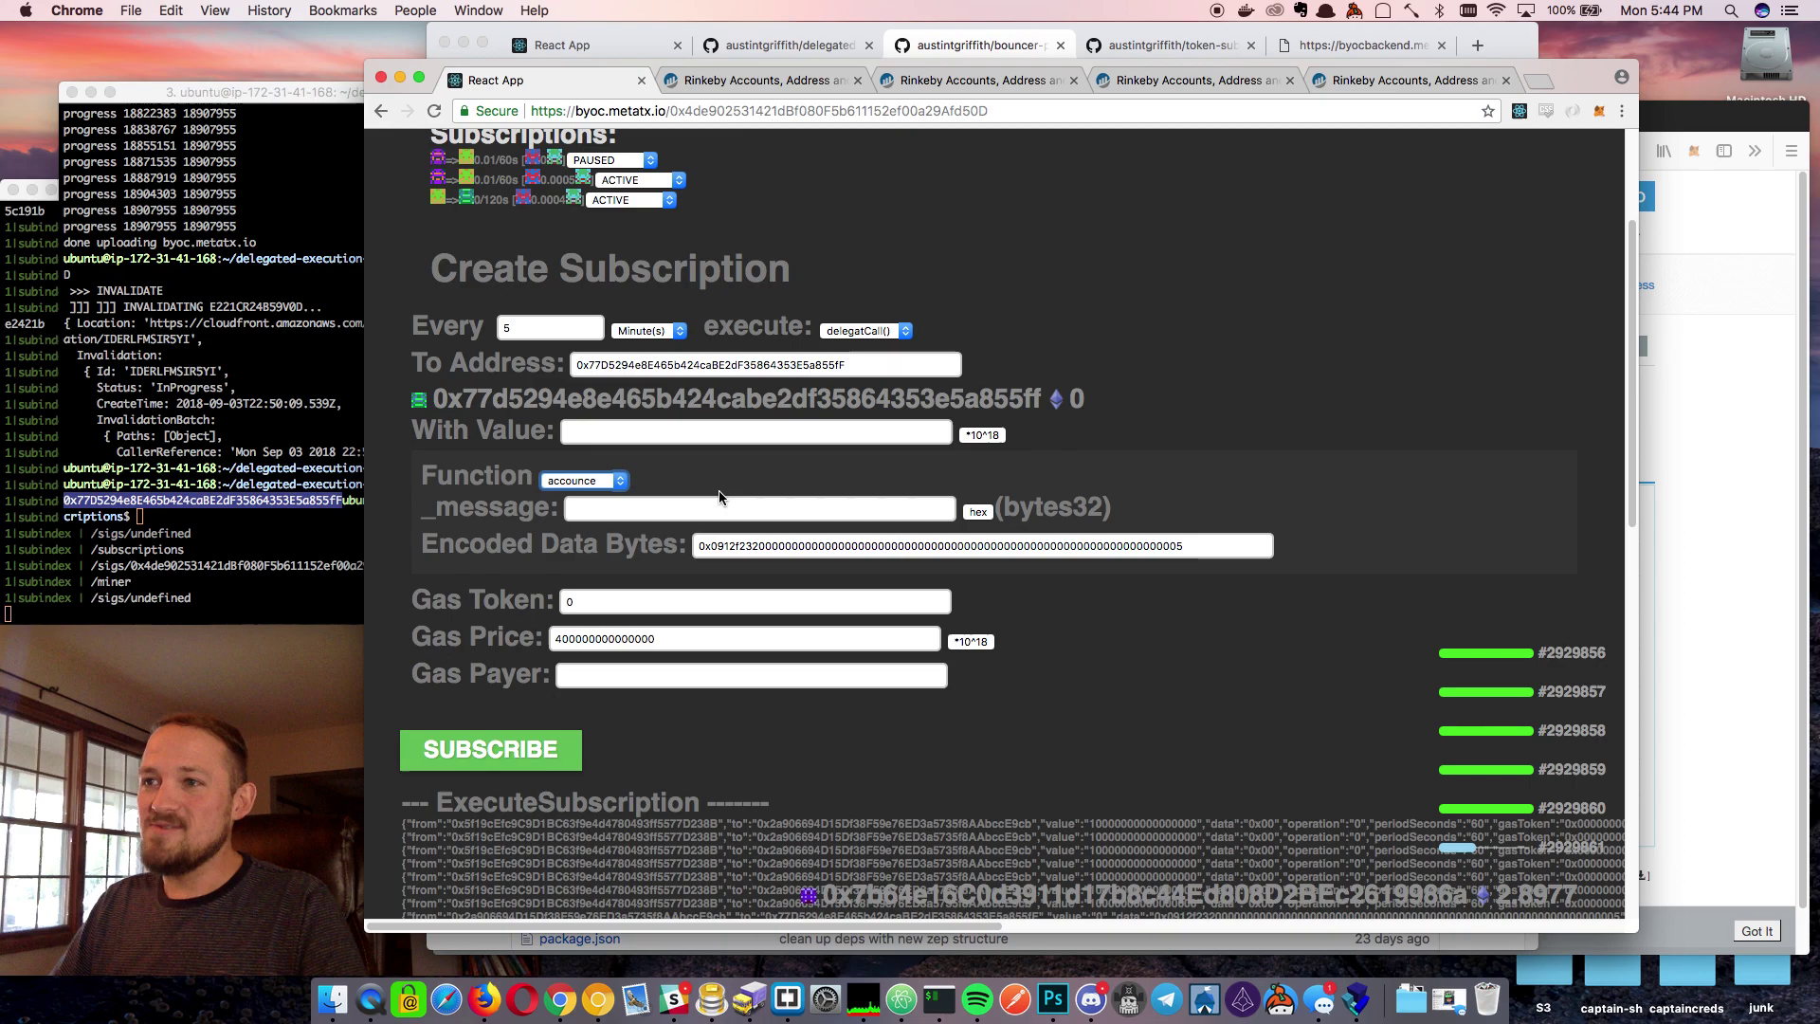
click(625, 507)
text(H)
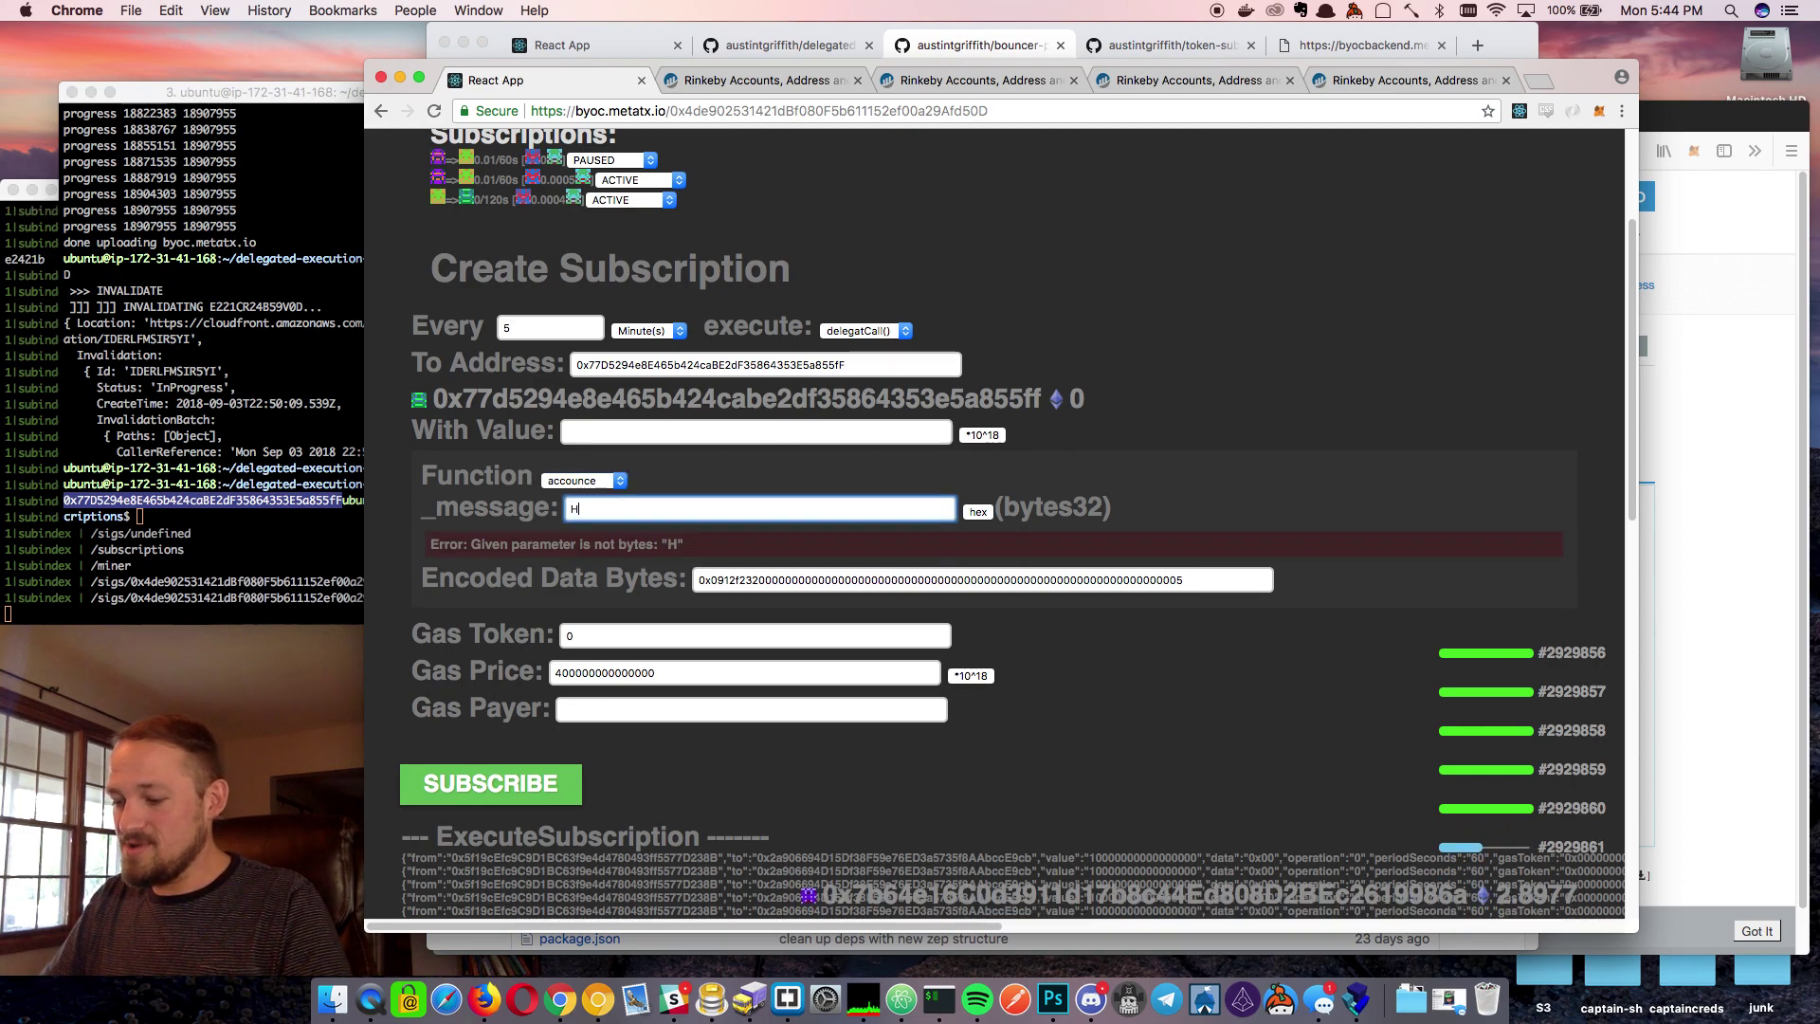
text(ello World)
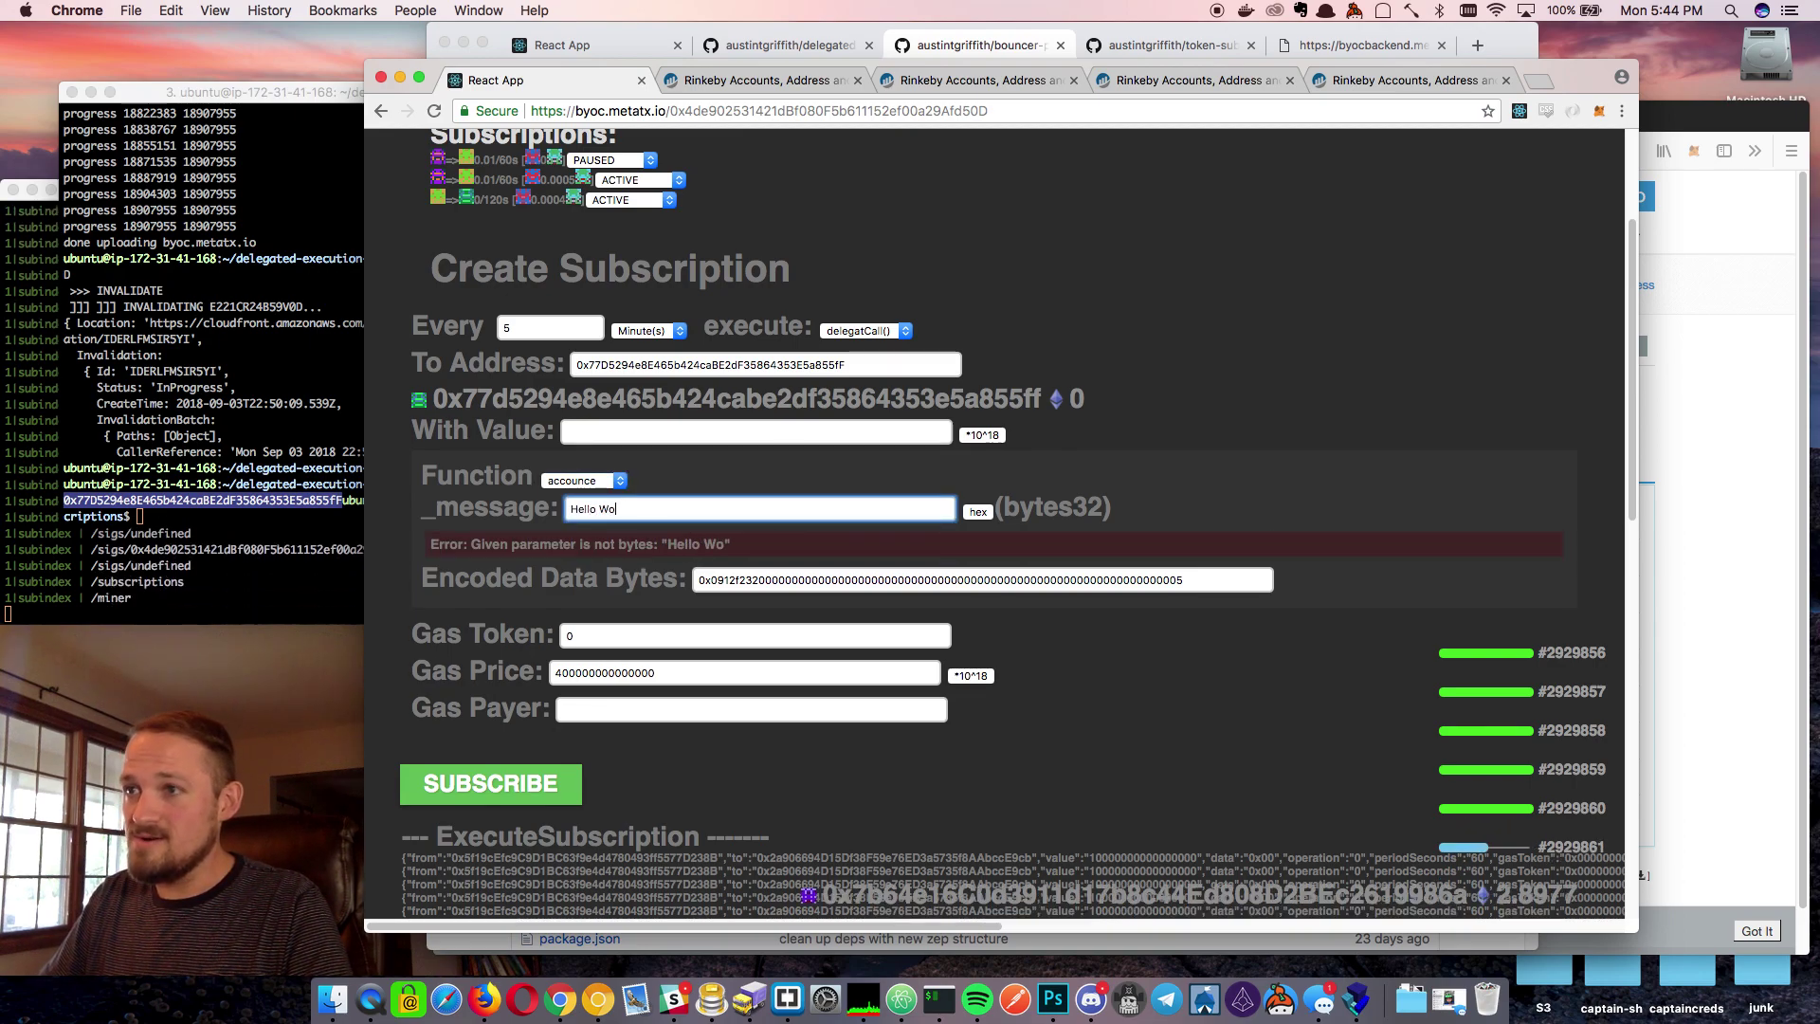
click(976, 512)
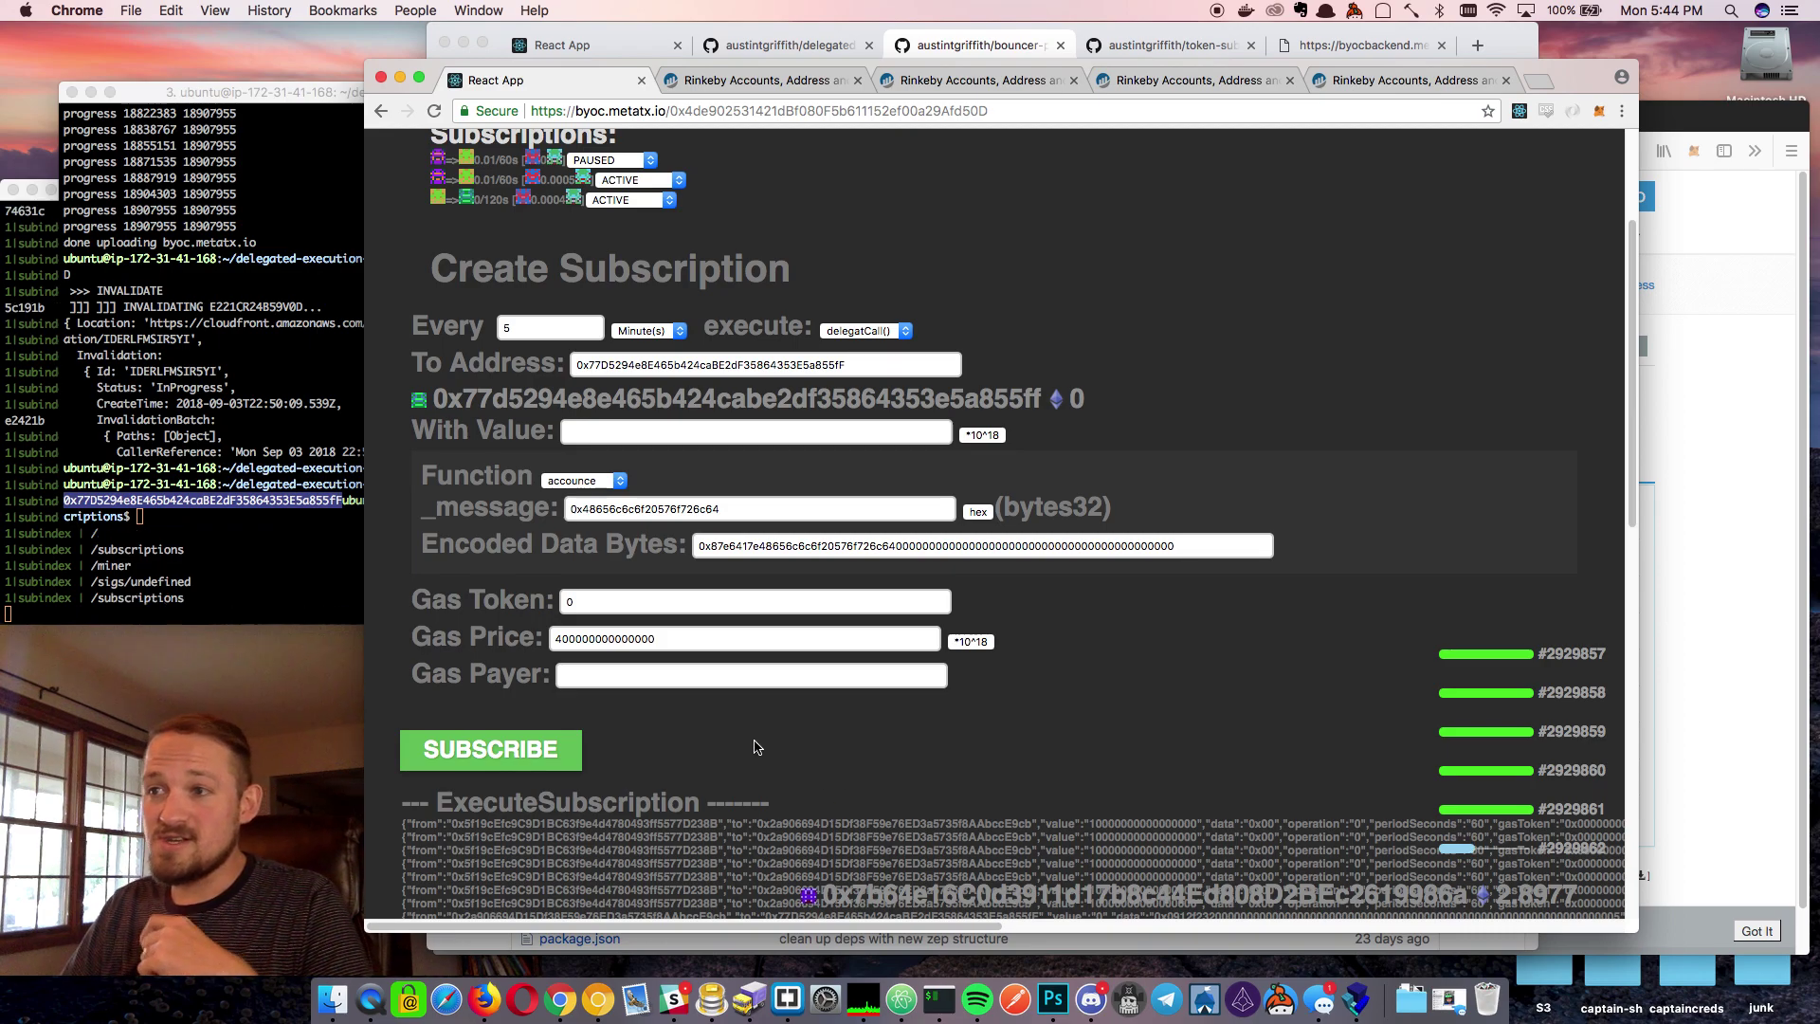
scroll(757, 747, down, 2)
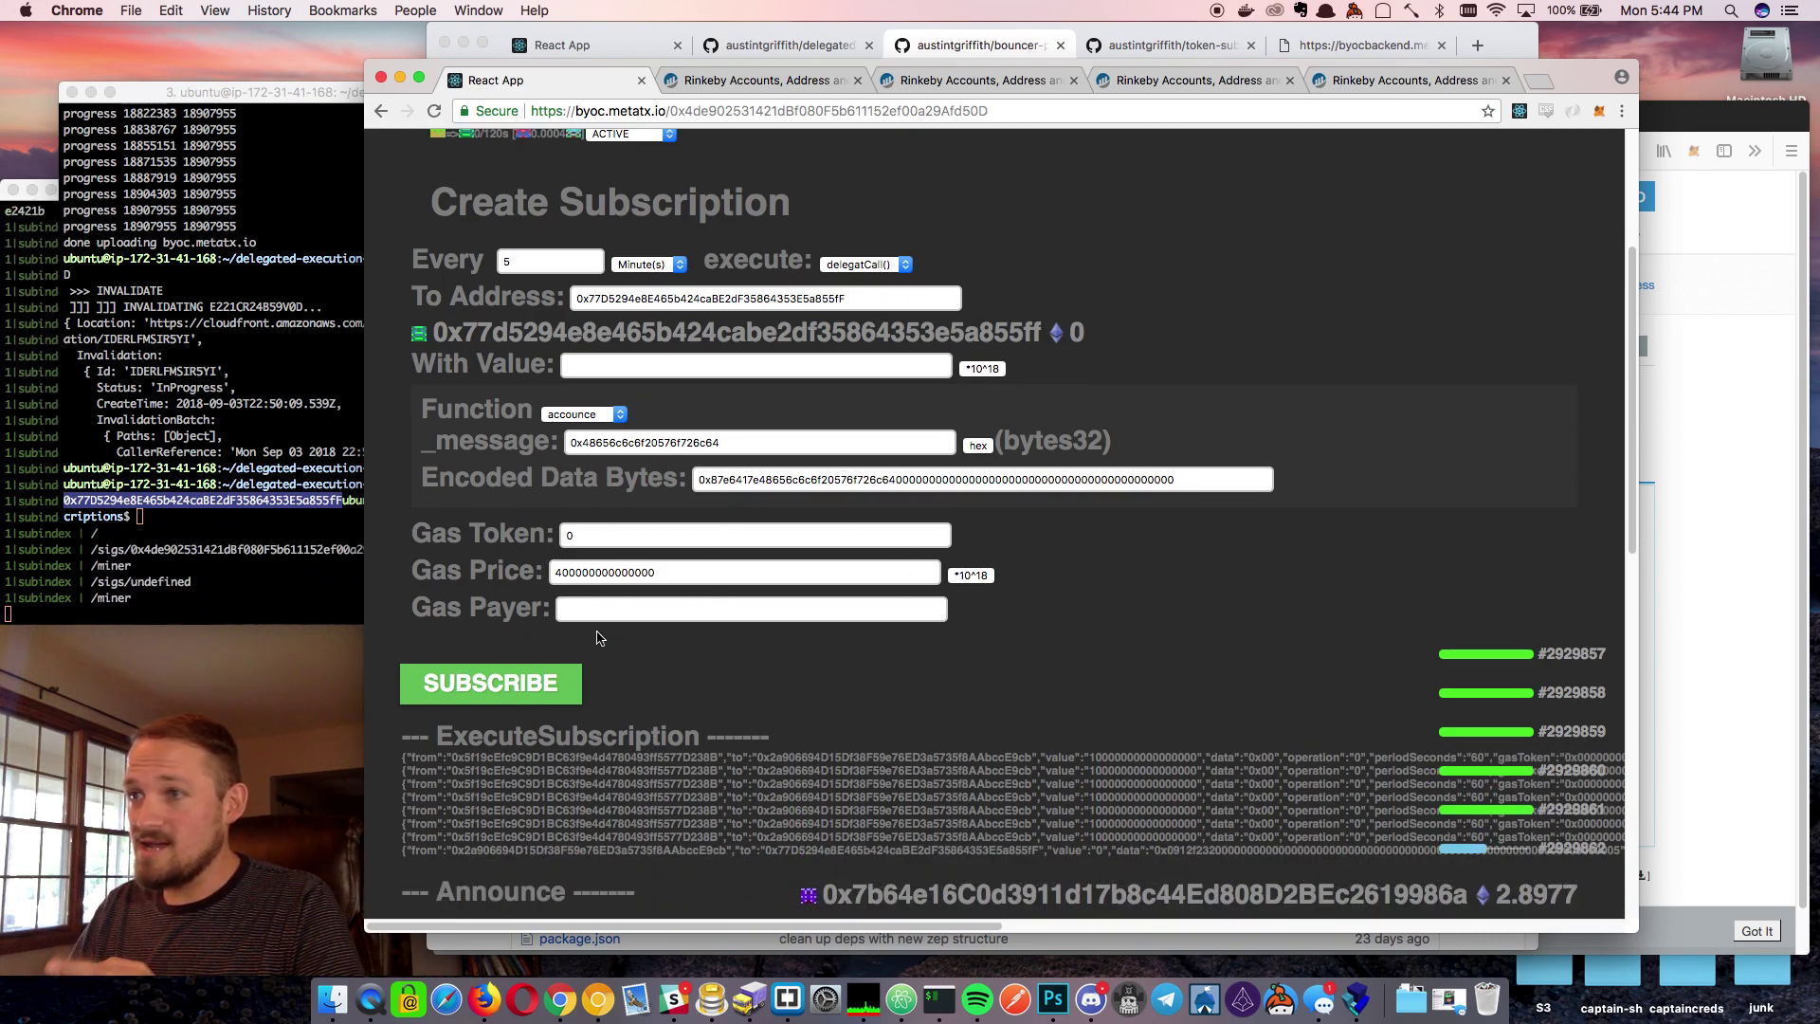
click(531, 684)
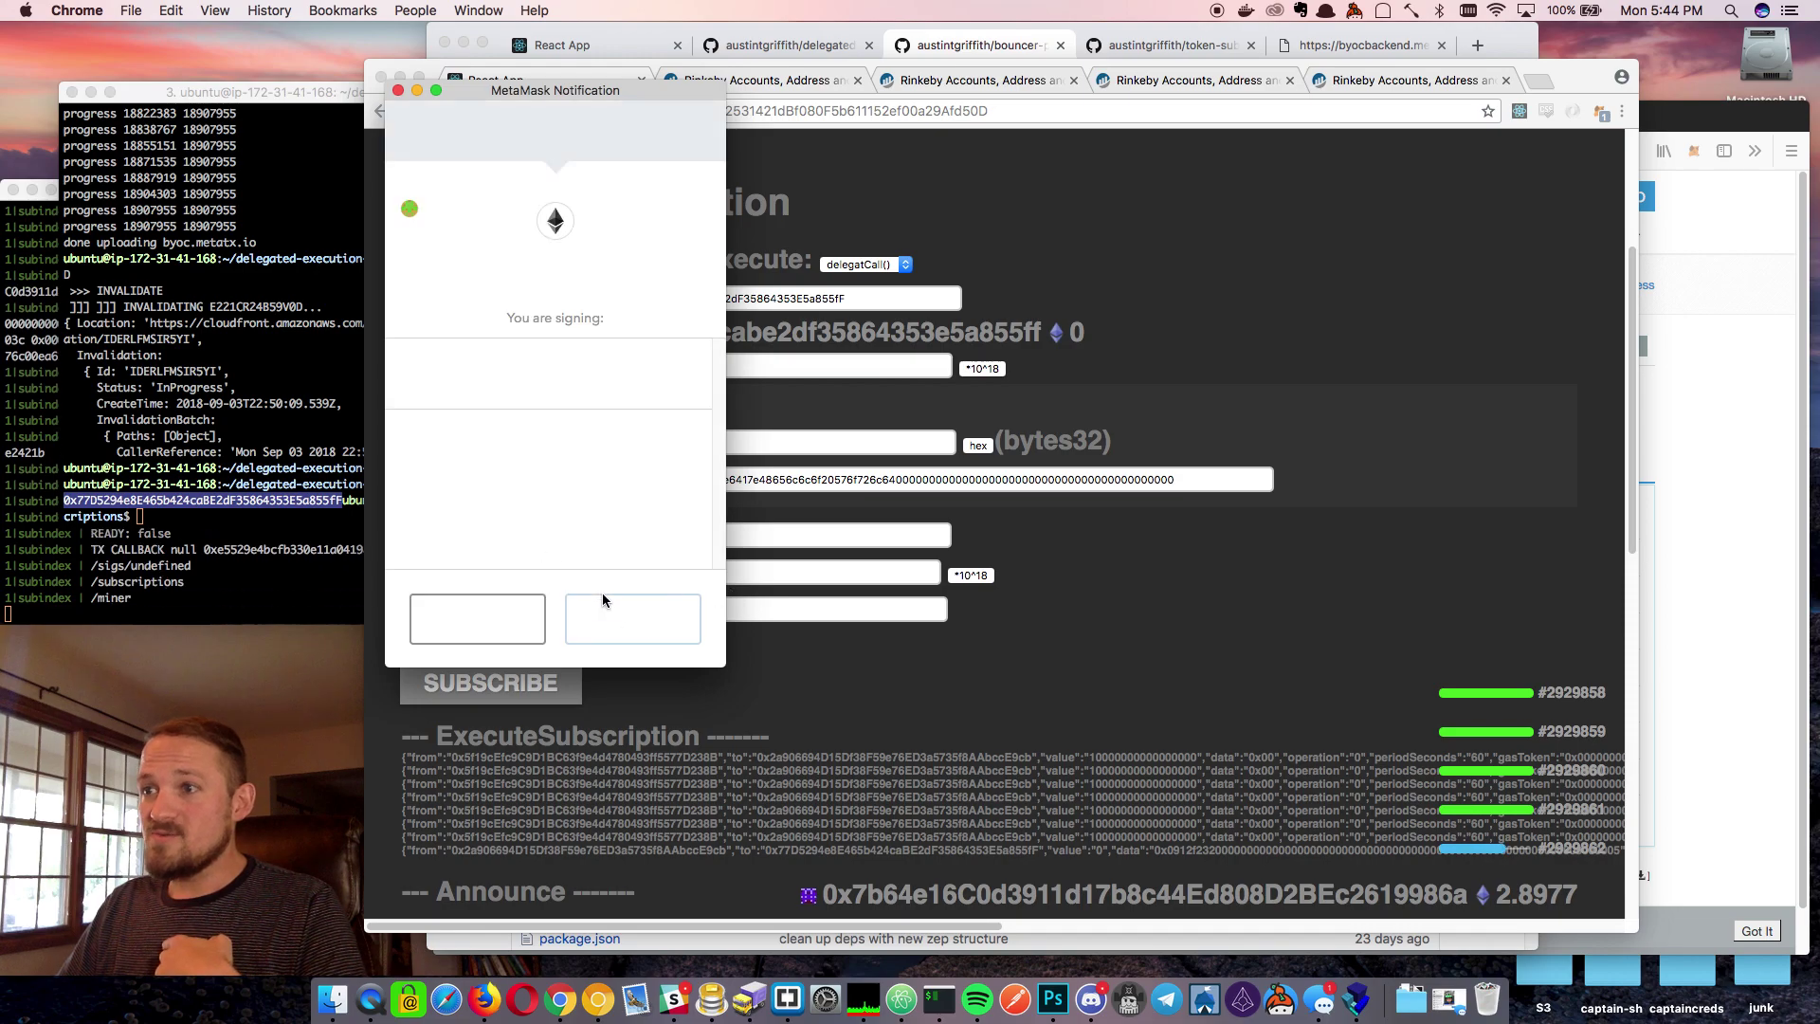
Sign the delegateCall subscription and find its ACTIVE 0/300s entry and Hello World Announce event
click(629, 621)
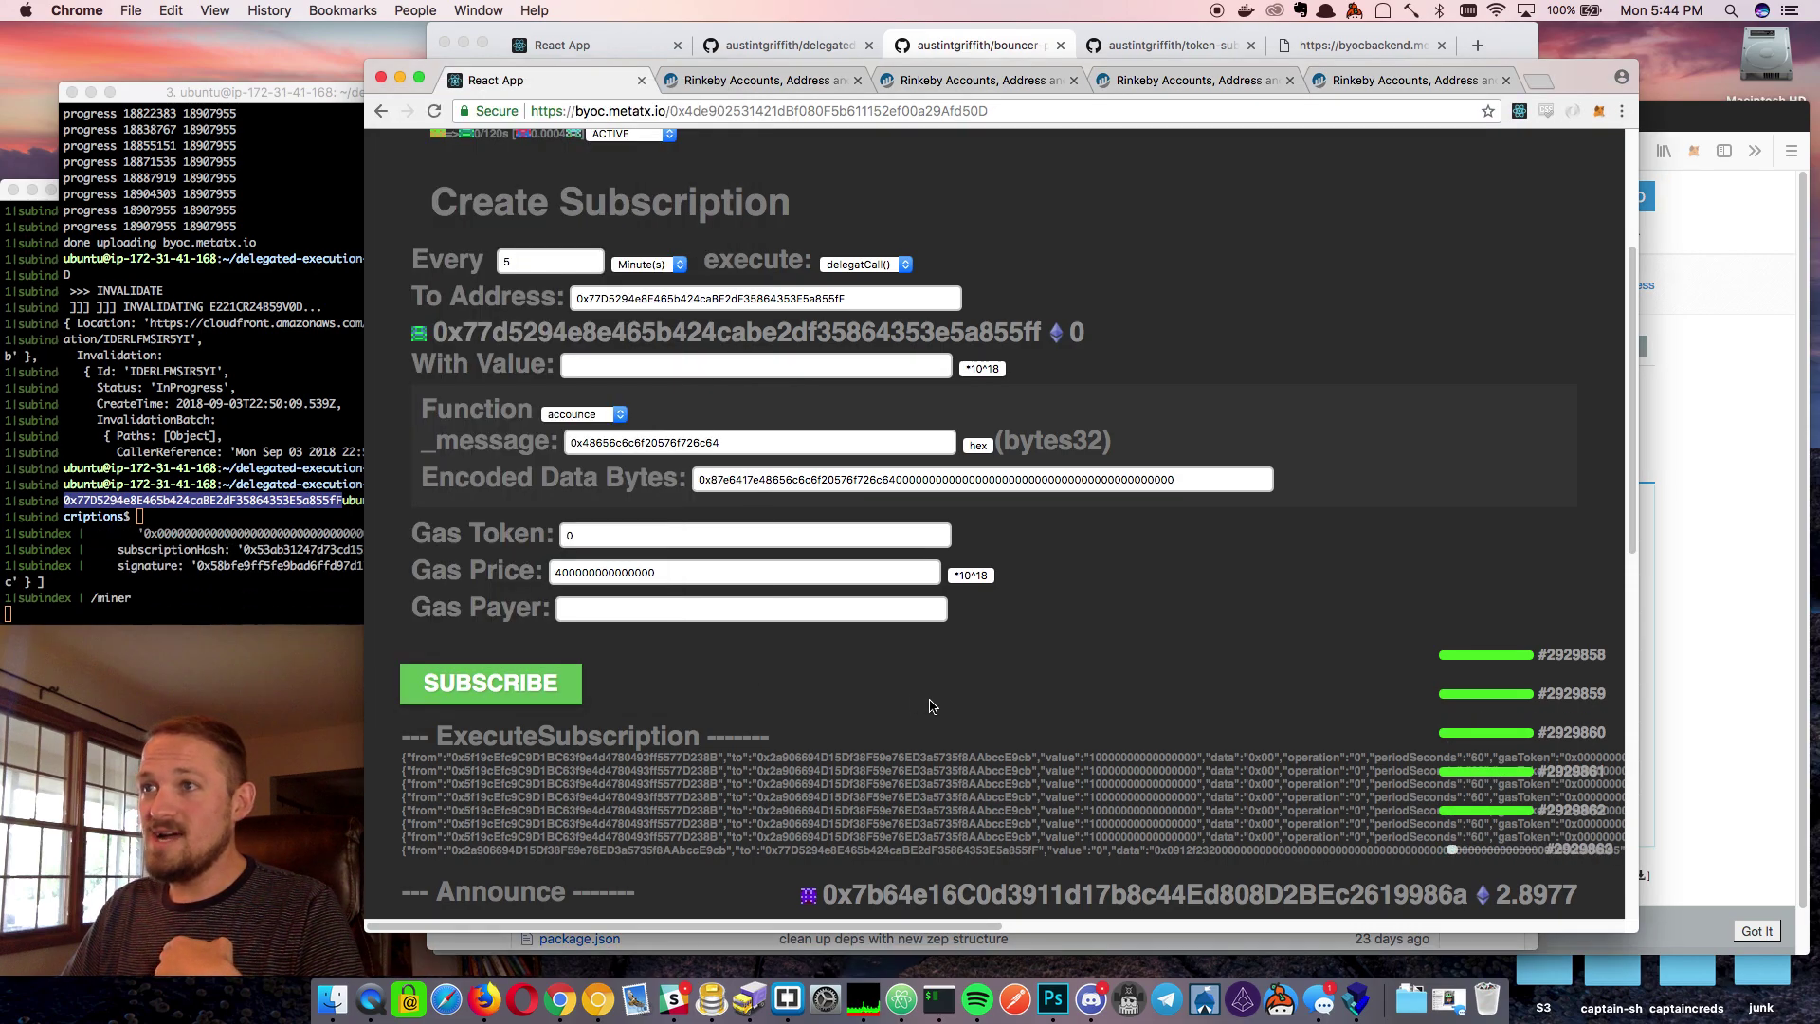
scroll(931, 706, up, 5)
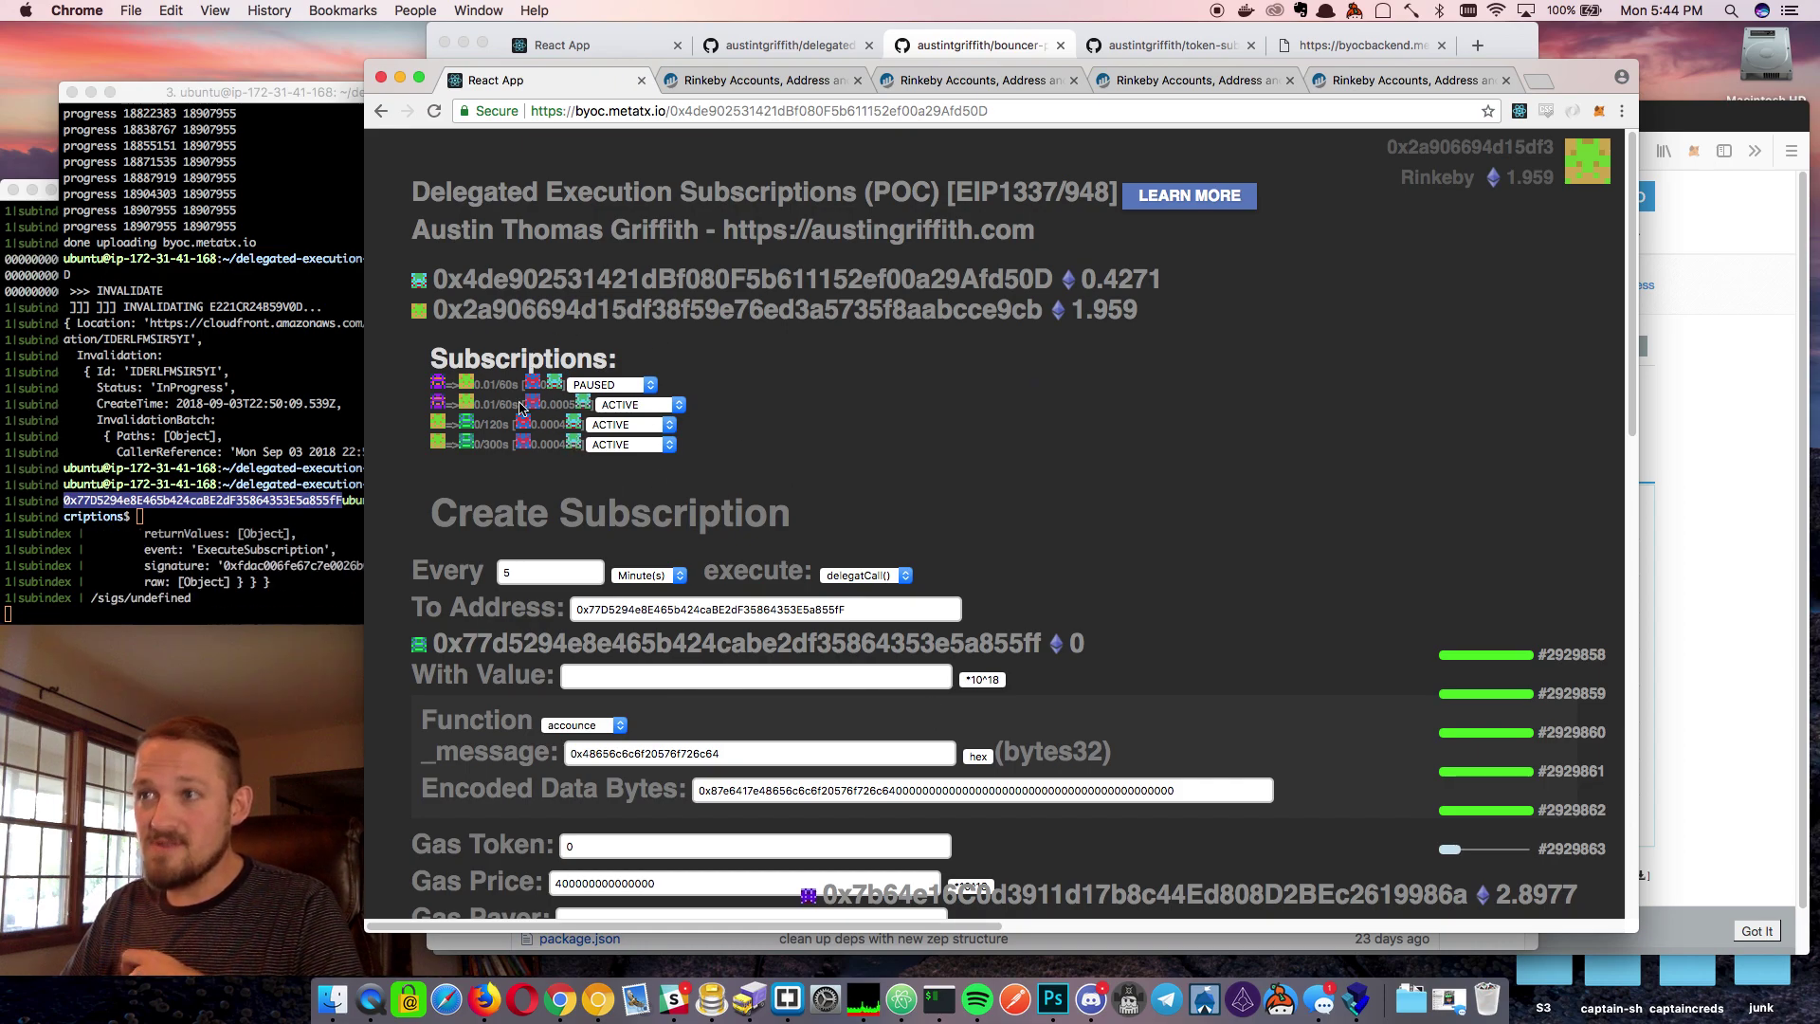
scroll(669, 592, down, 12)
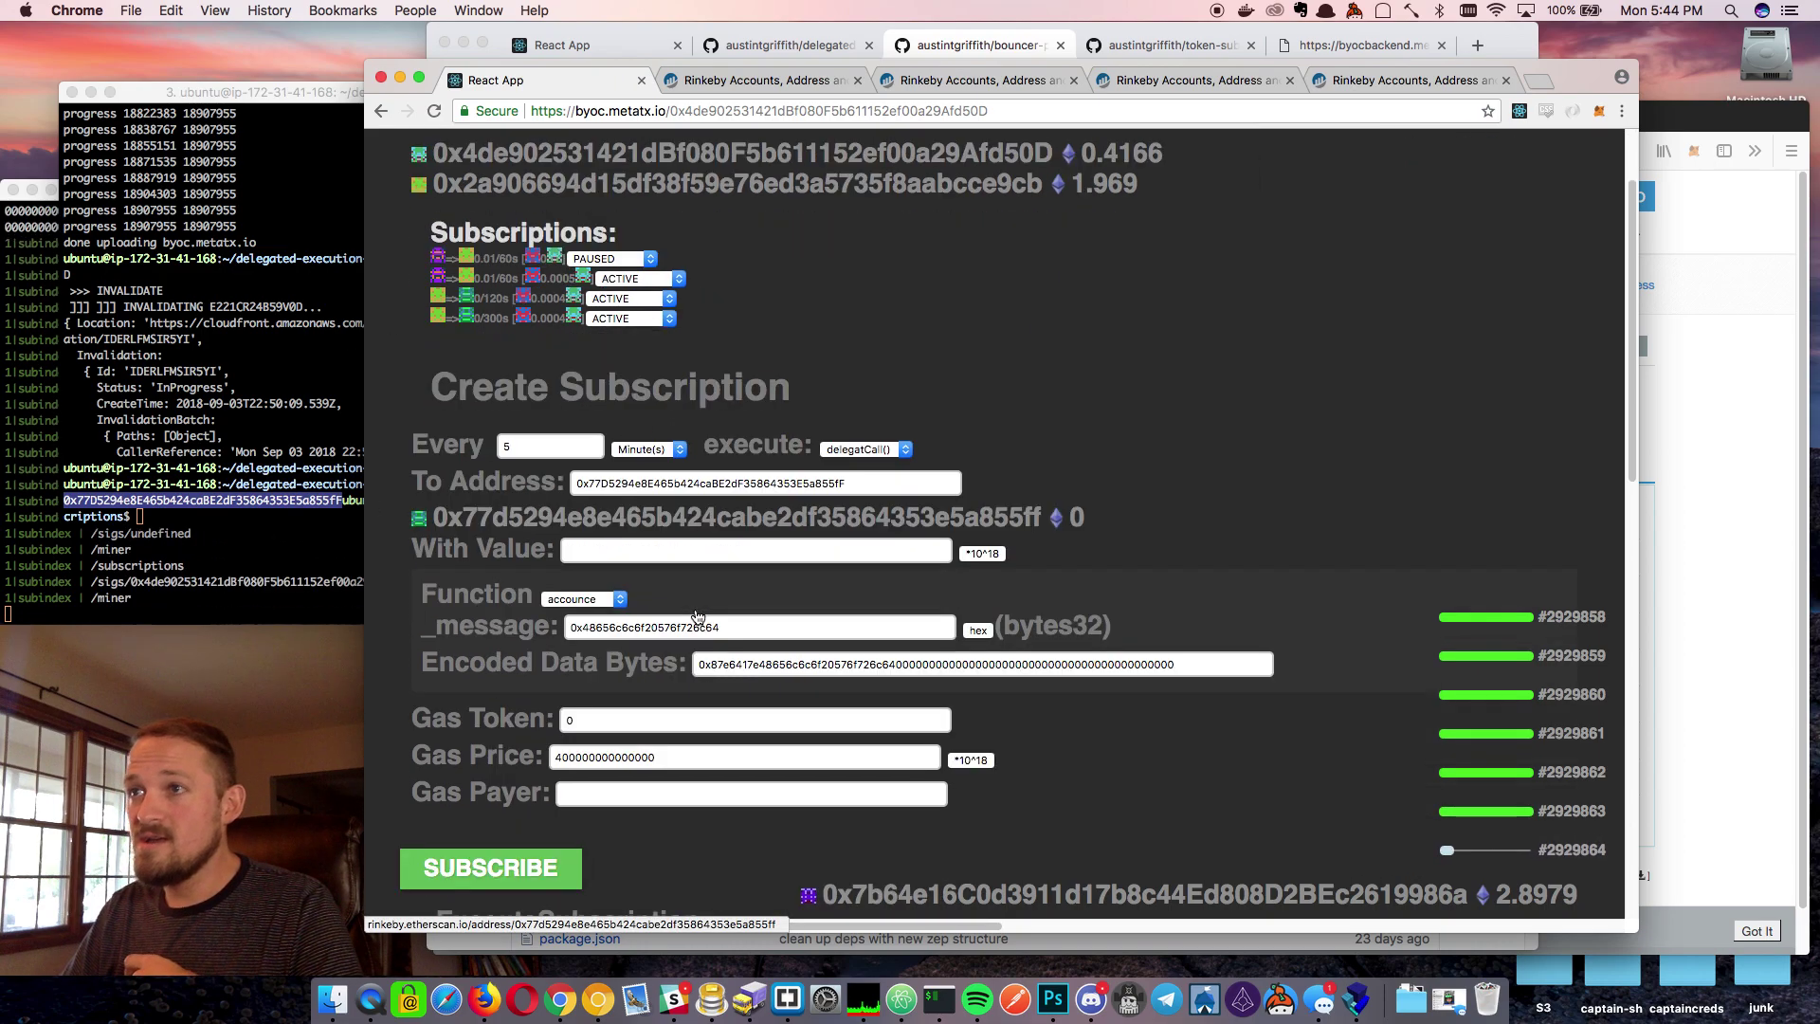
scroll(791, 705, up, 1)
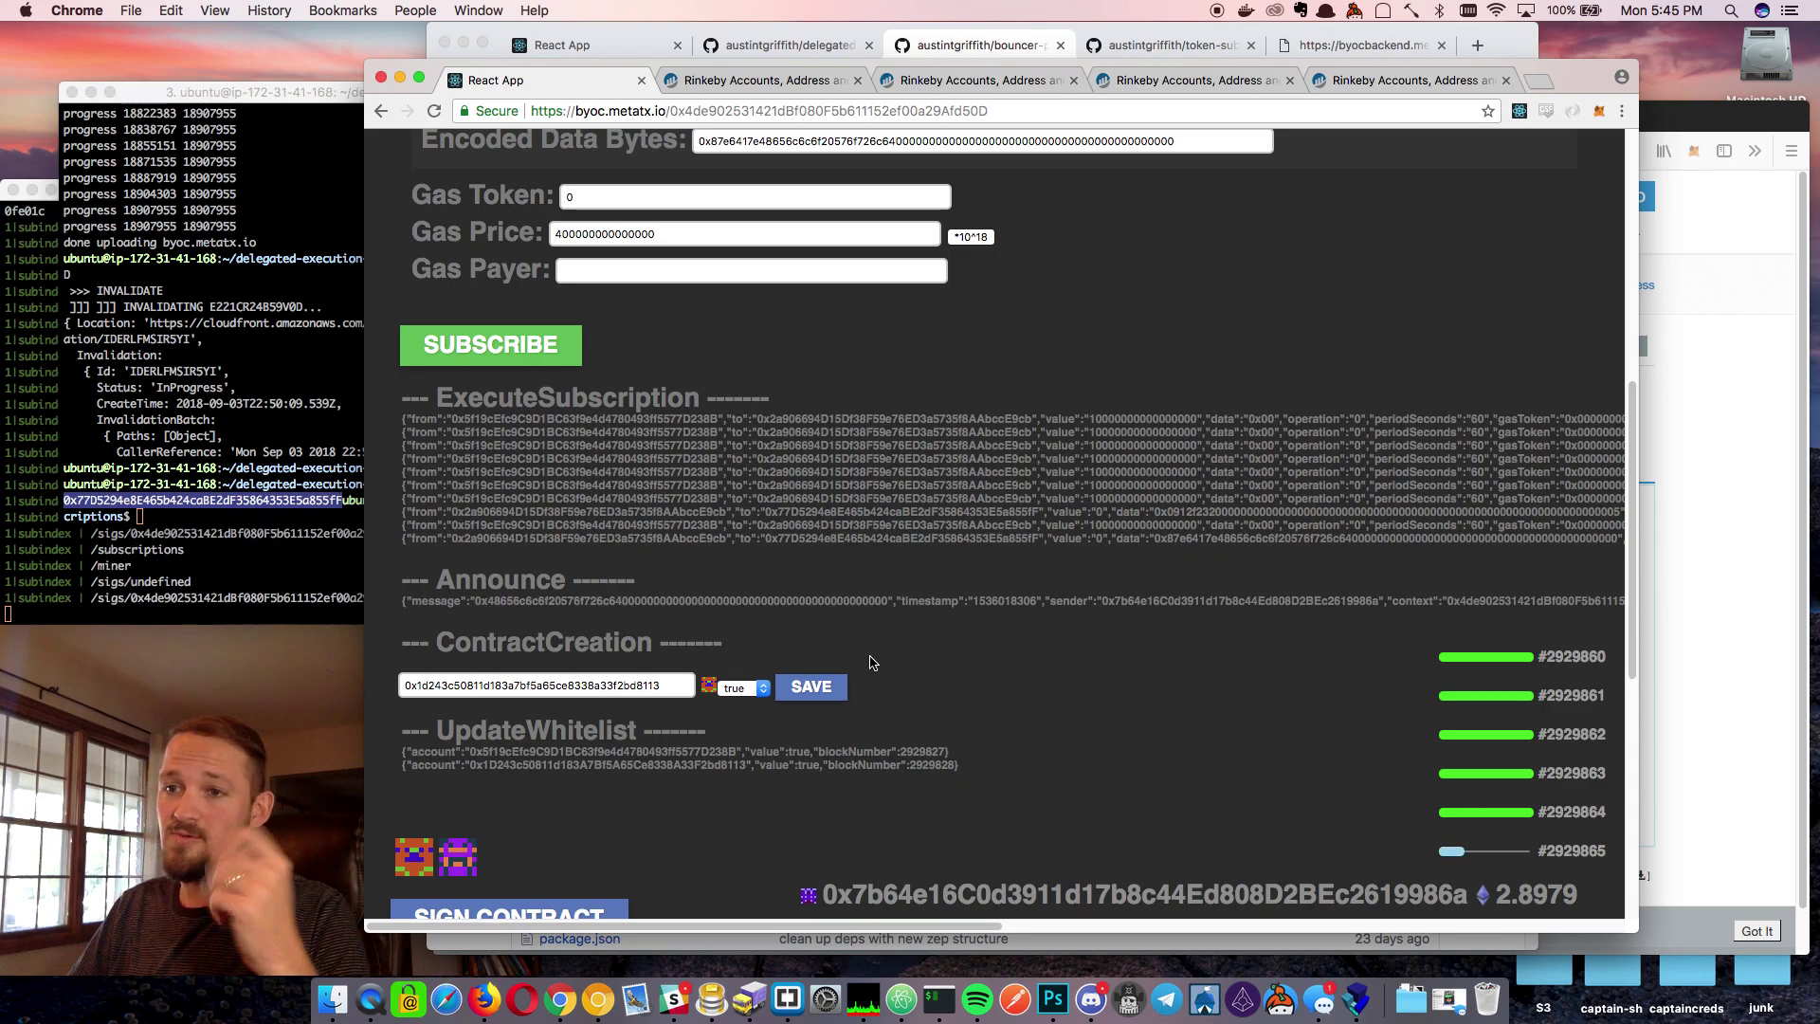
scroll(914, 614, up, 3)
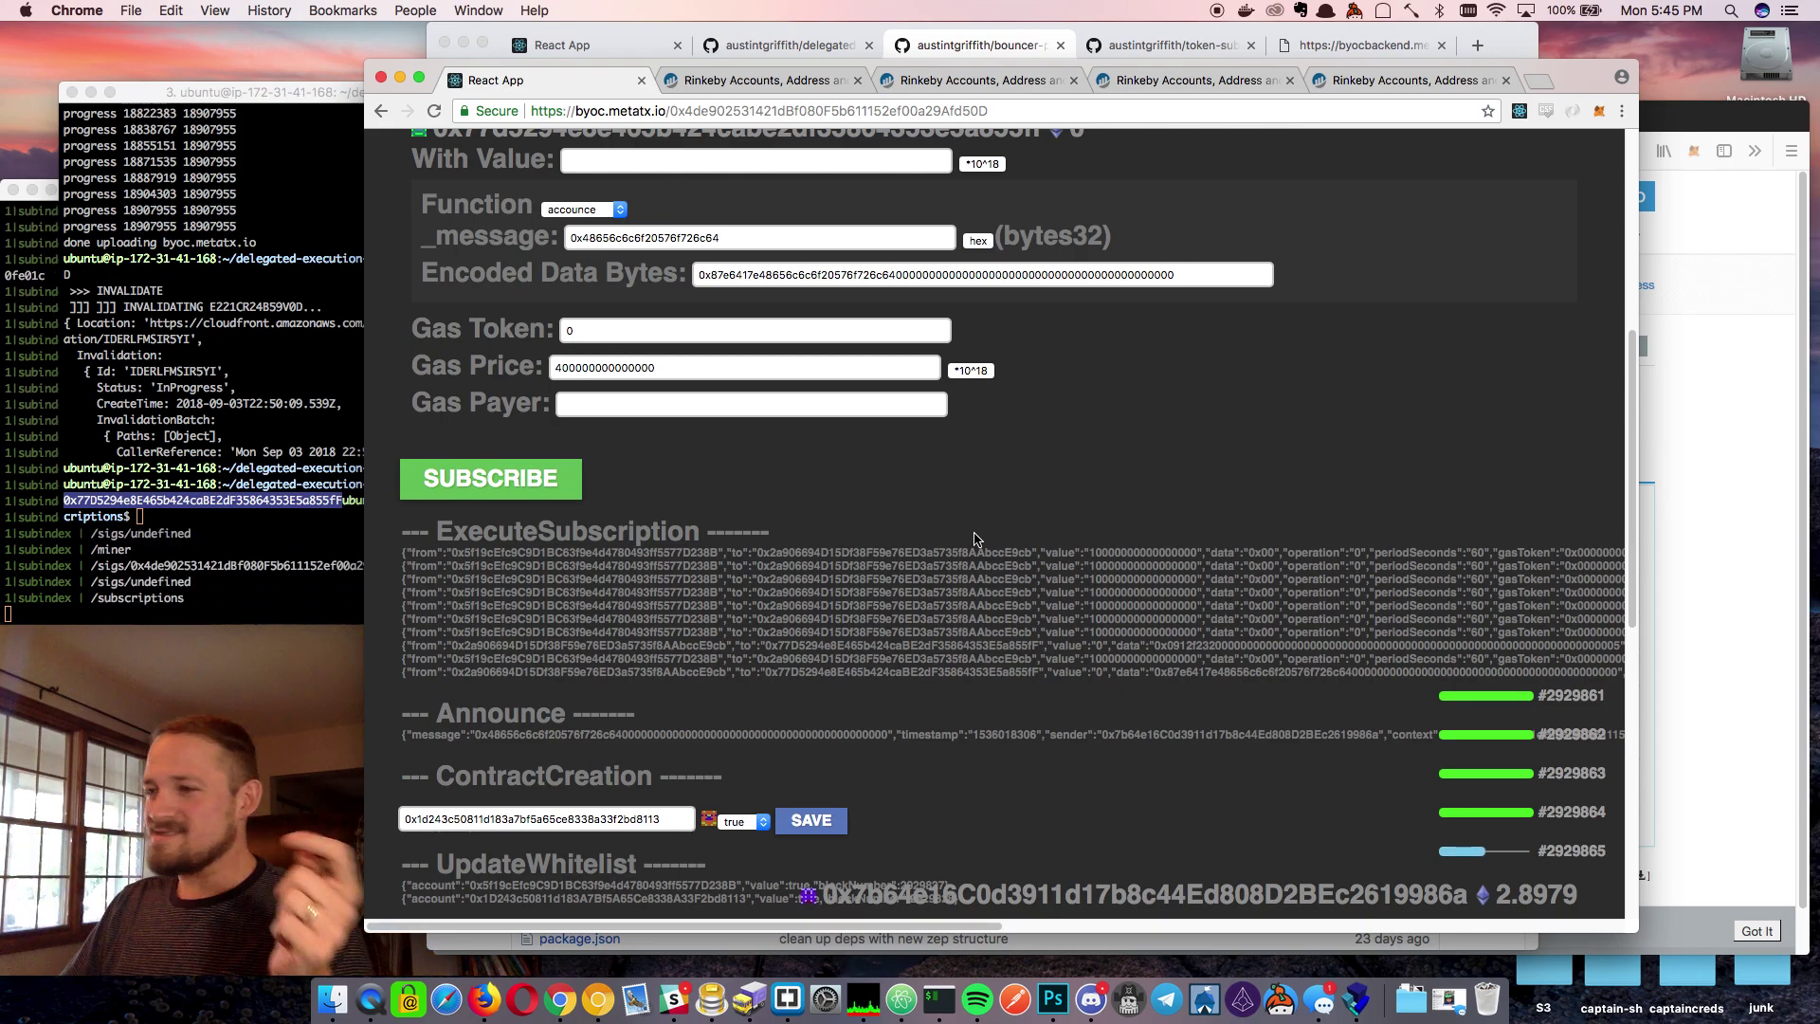
scroll(975, 539, up, 9)
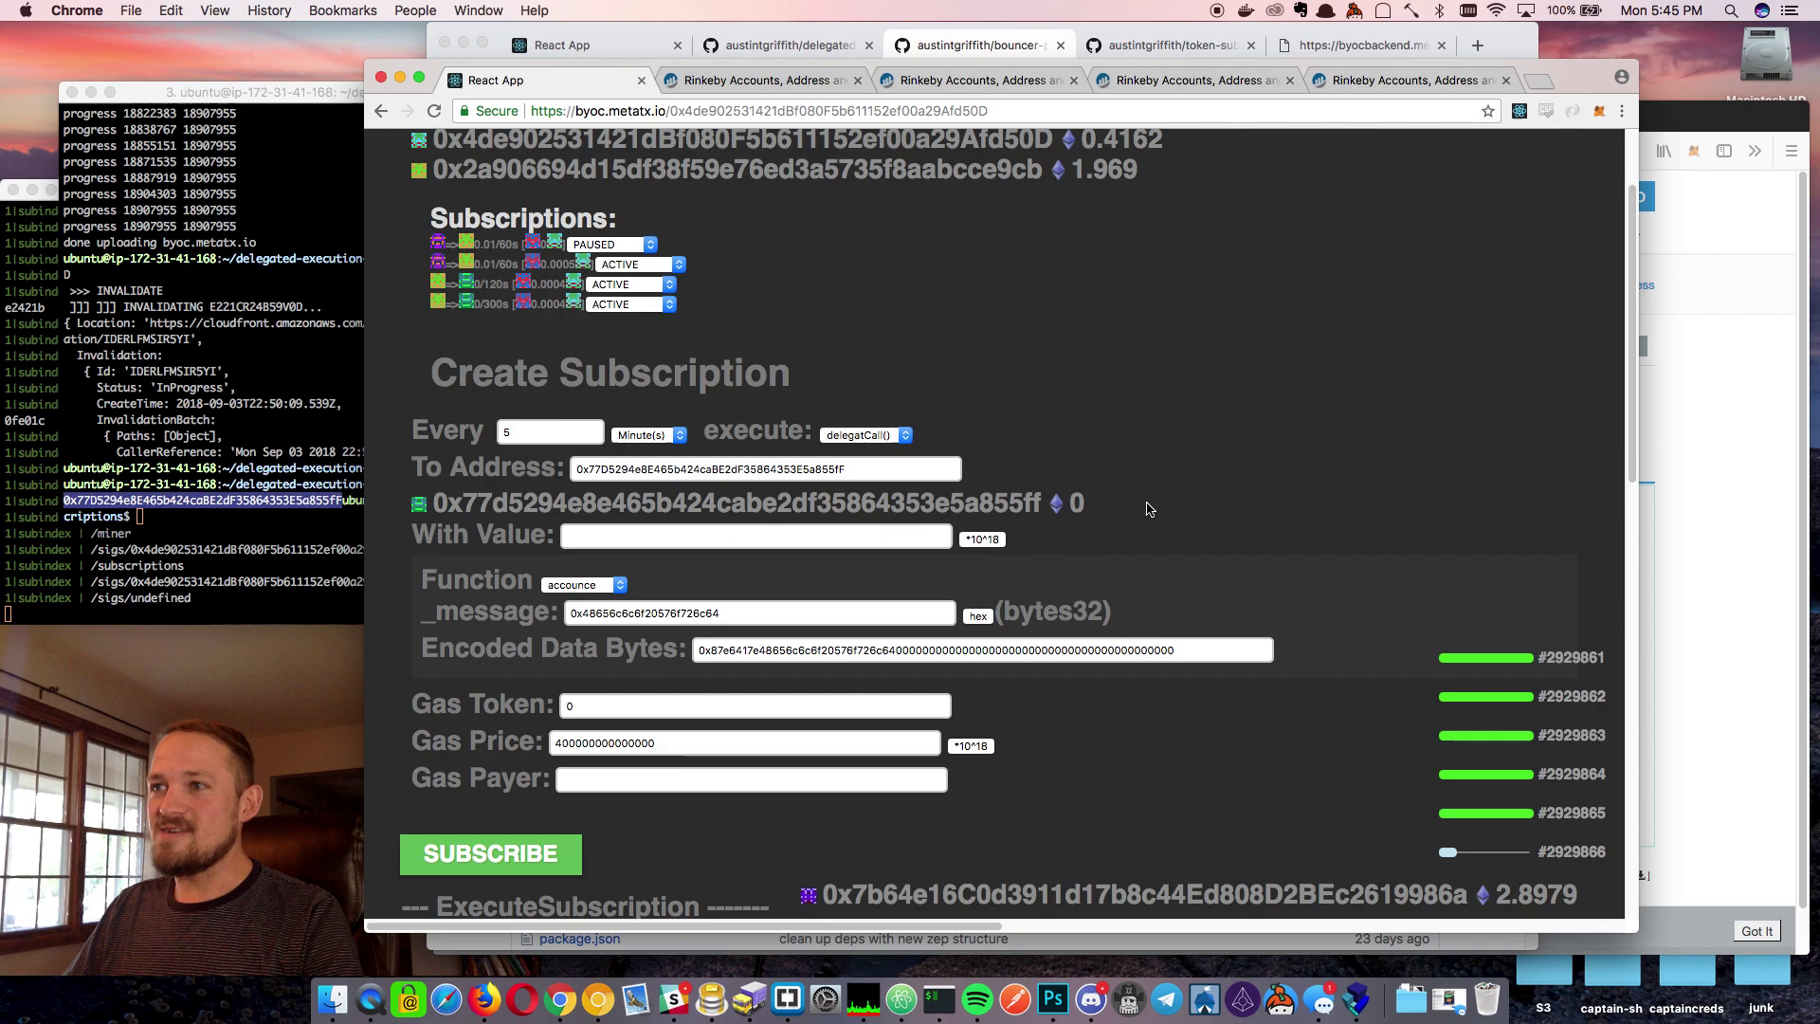
Keep the interval in minutes, switch execution to create() and clear the destination address
click(651, 436)
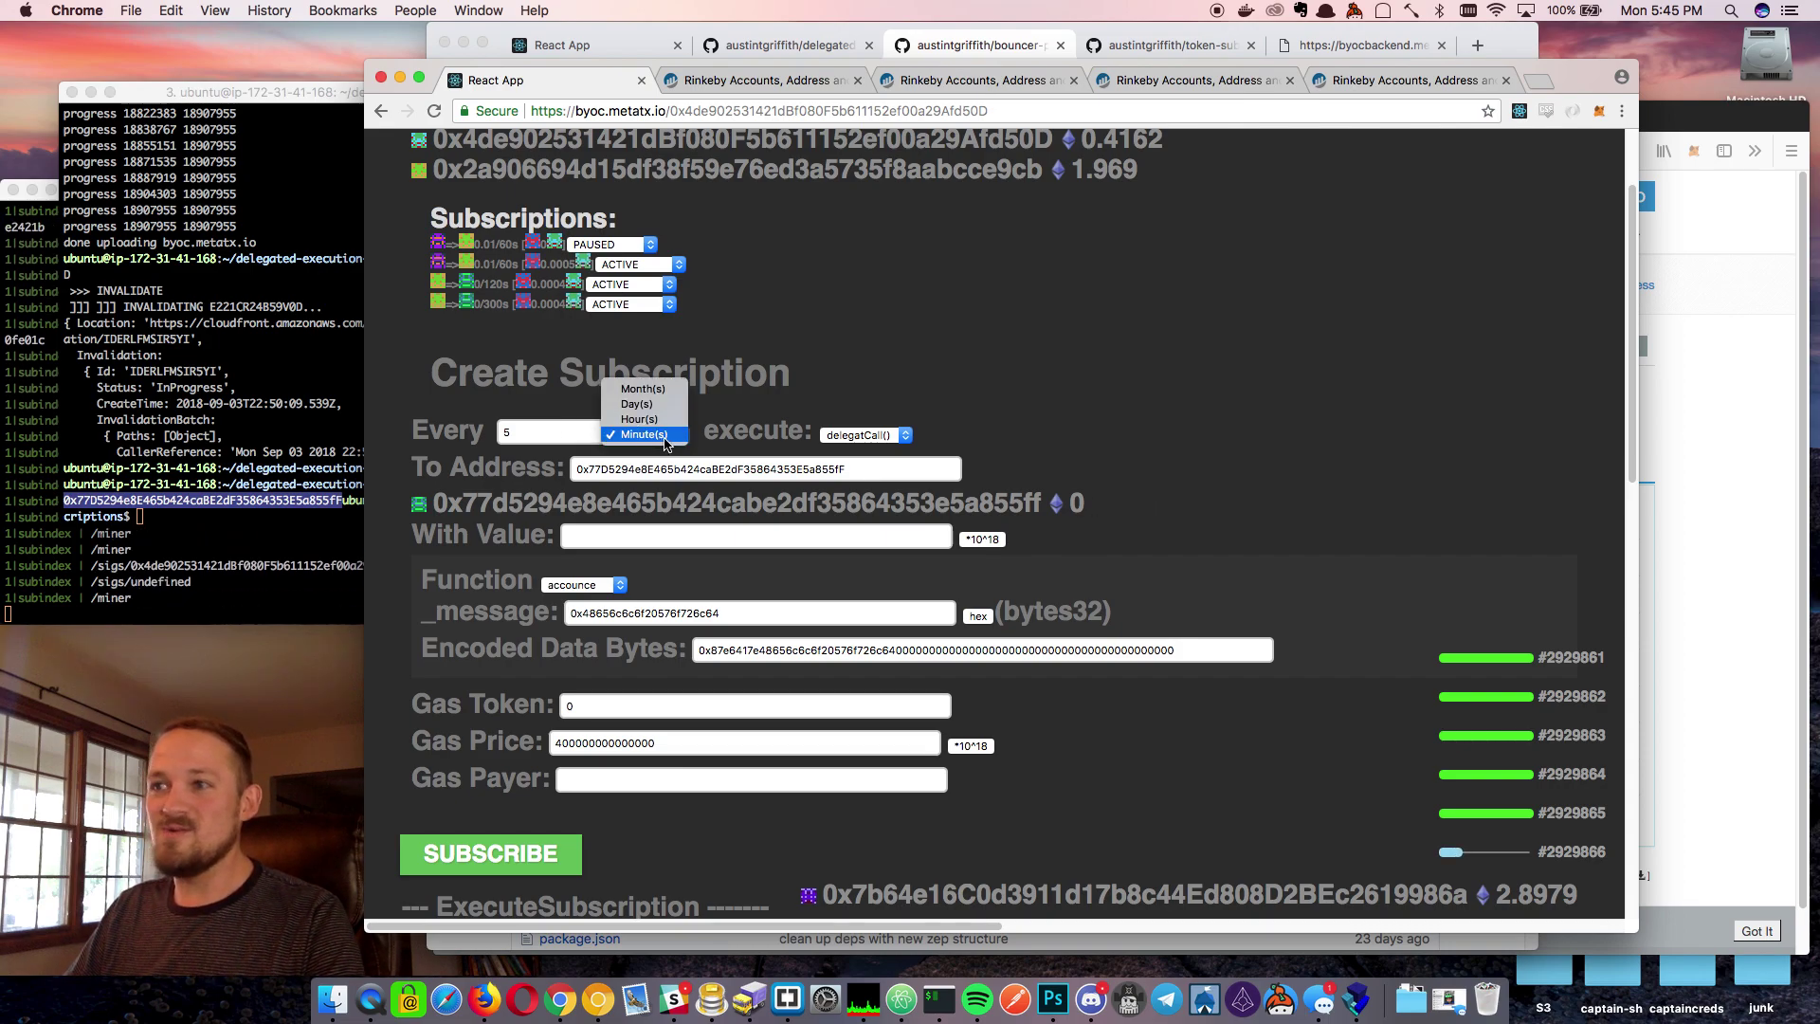
click(667, 436)
click(664, 438)
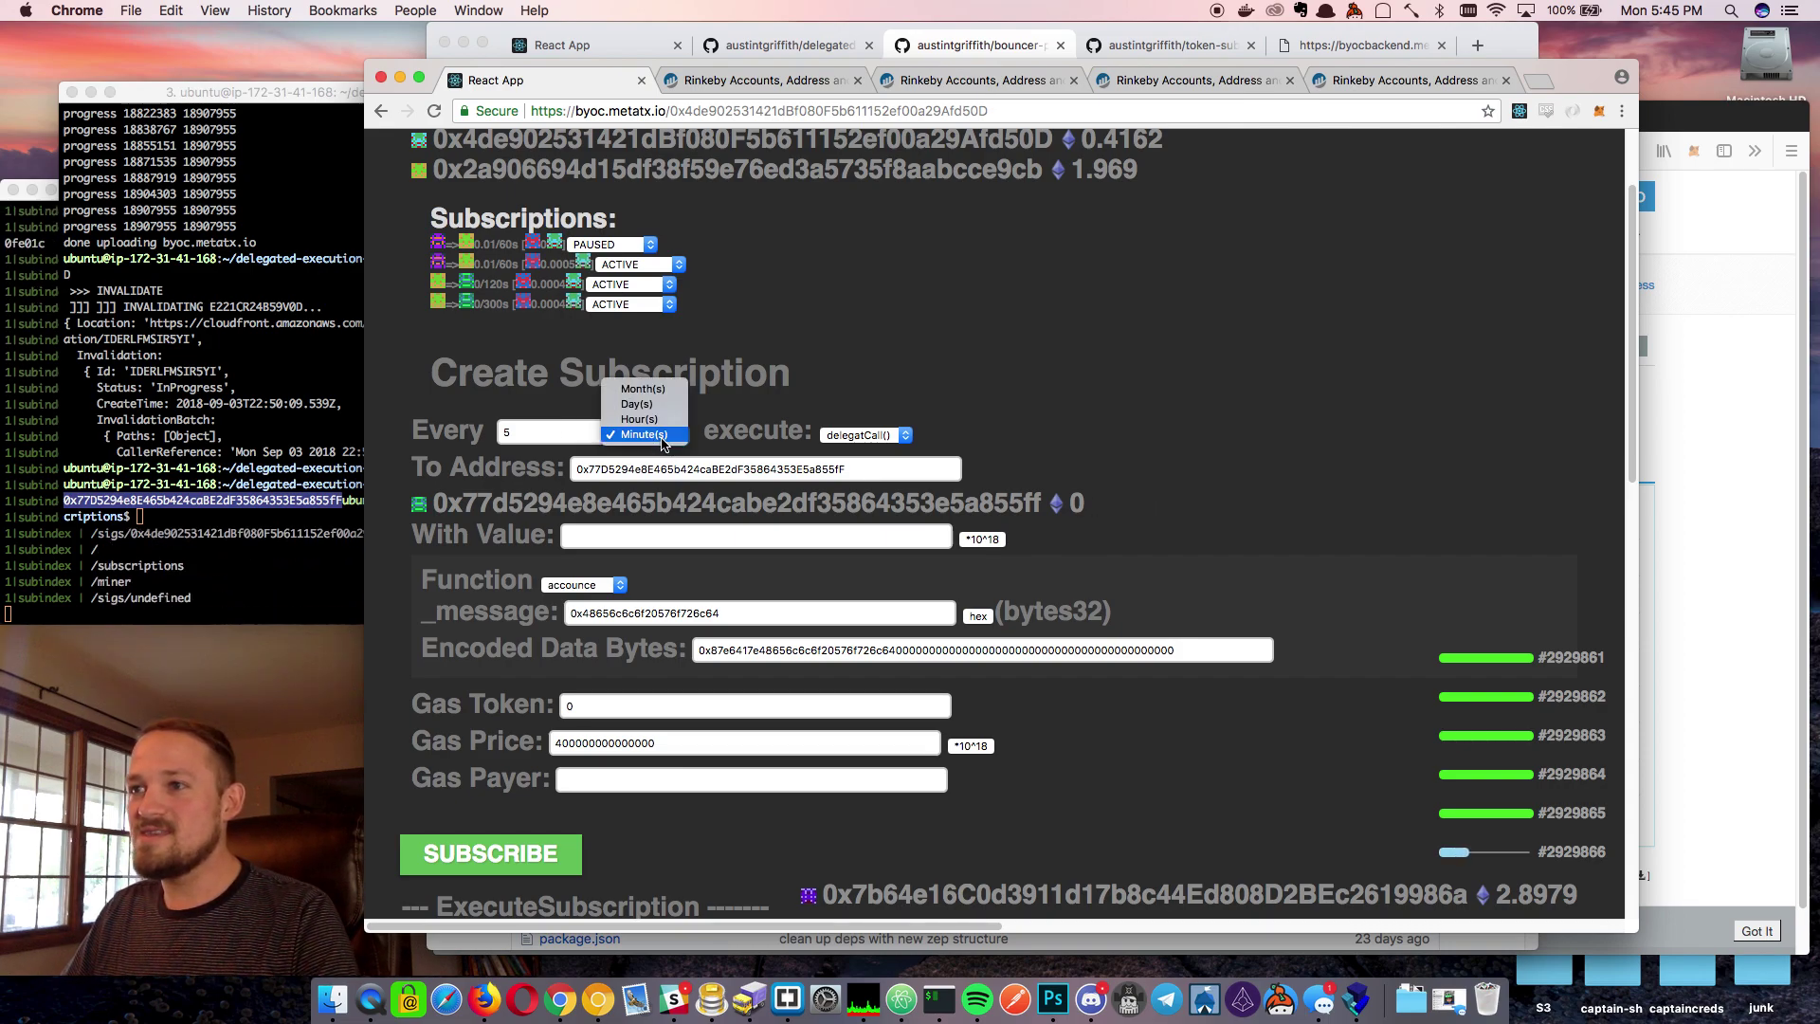
click(528, 432)
drag(528, 432, 487, 430)
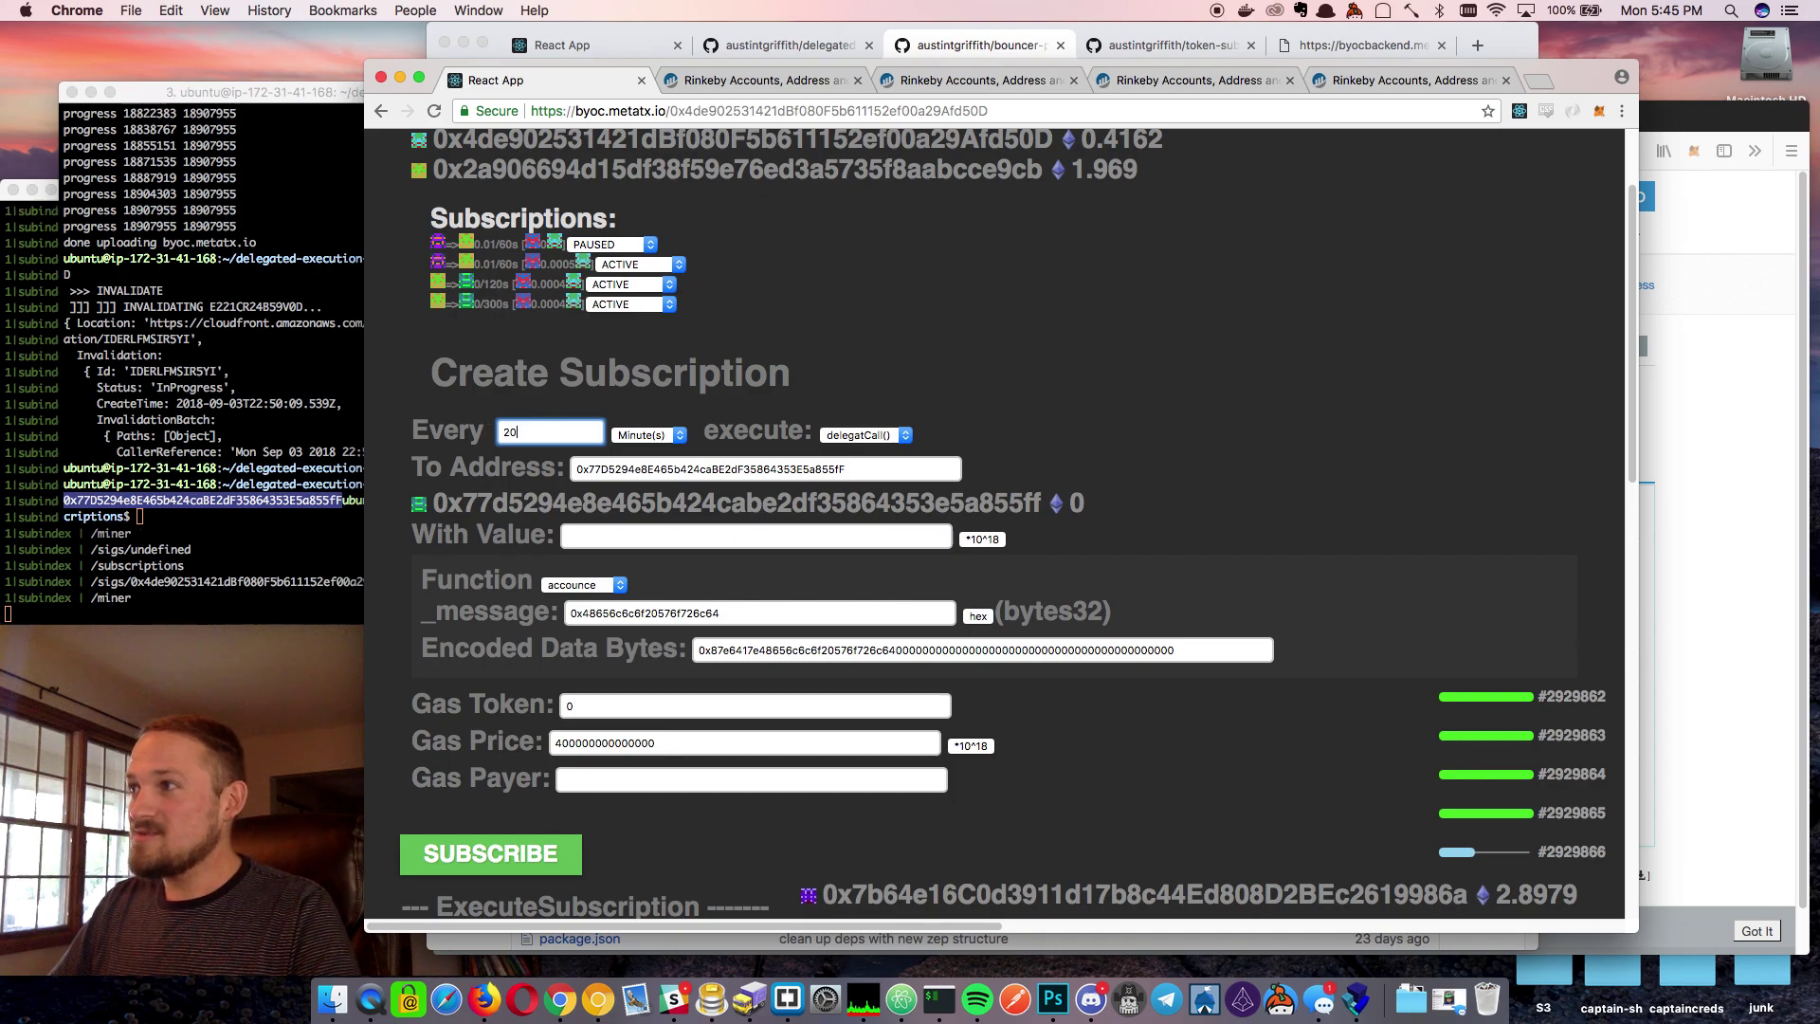
click(856, 441)
click(858, 452)
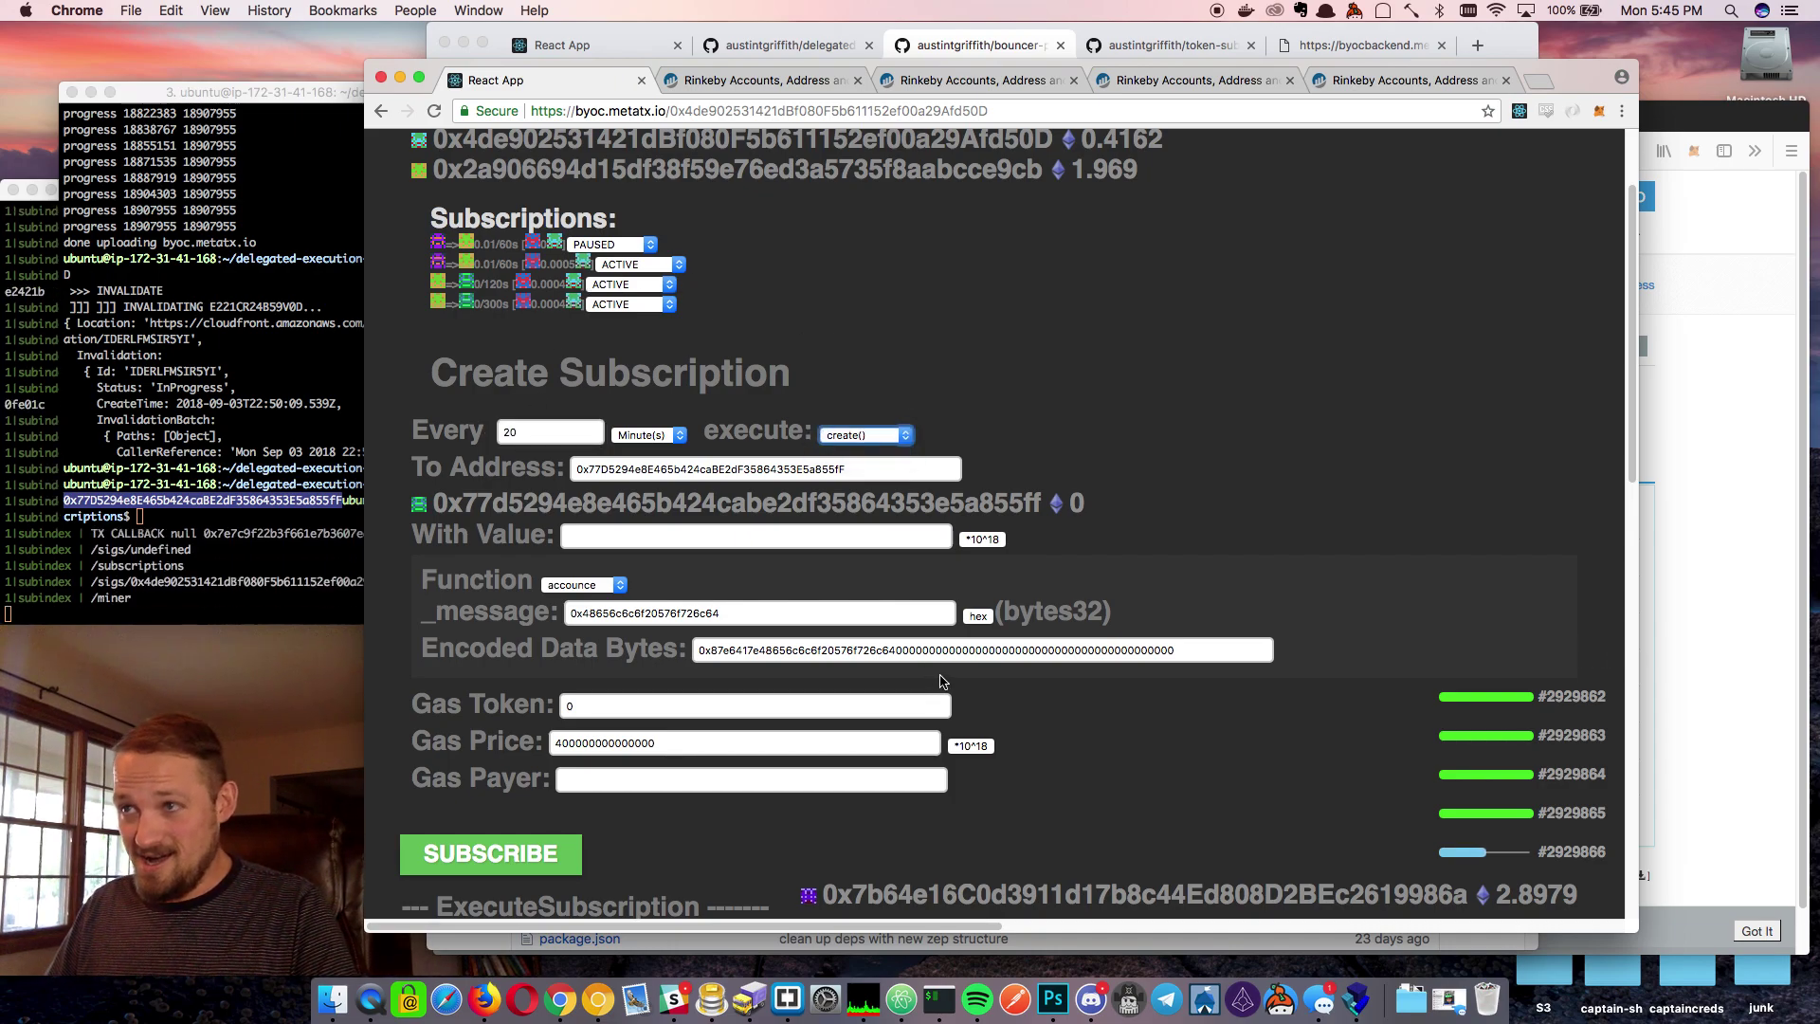
triple_click(877, 469)
key(BackSpace)
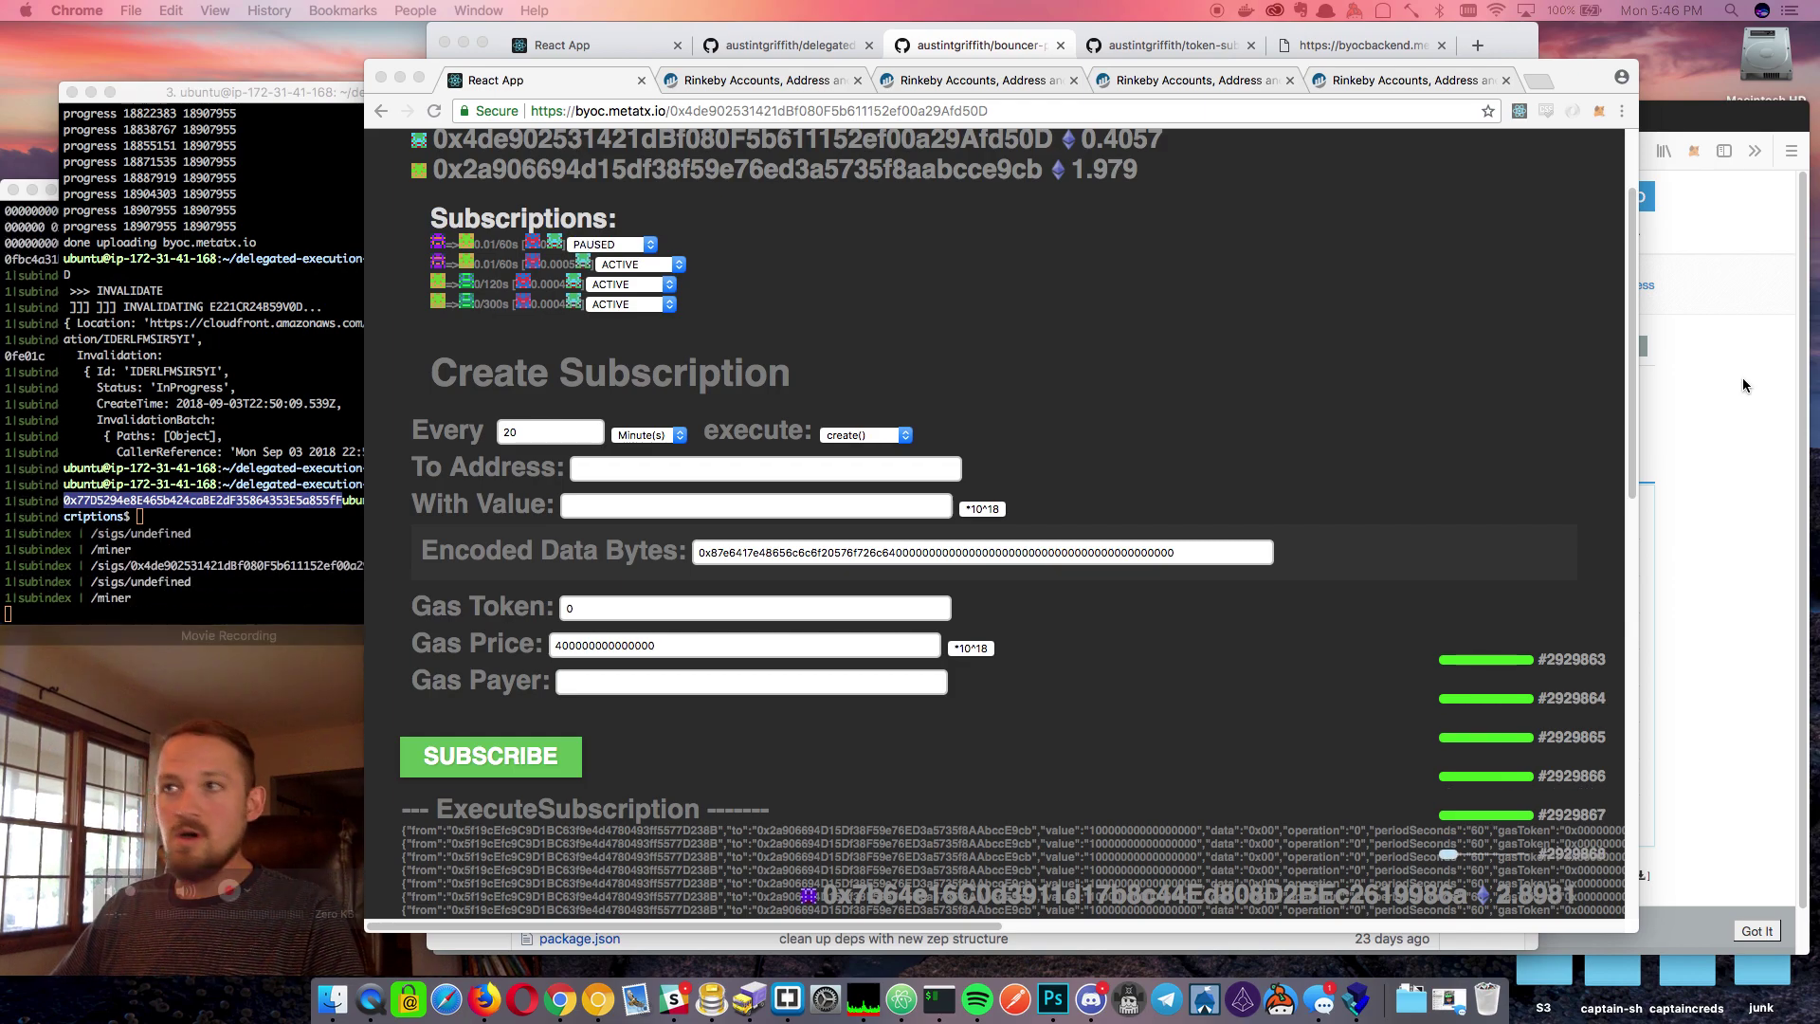
Refresh the Example contract's Etherscan page and copy its Contract Creation Code
click(1138, 80)
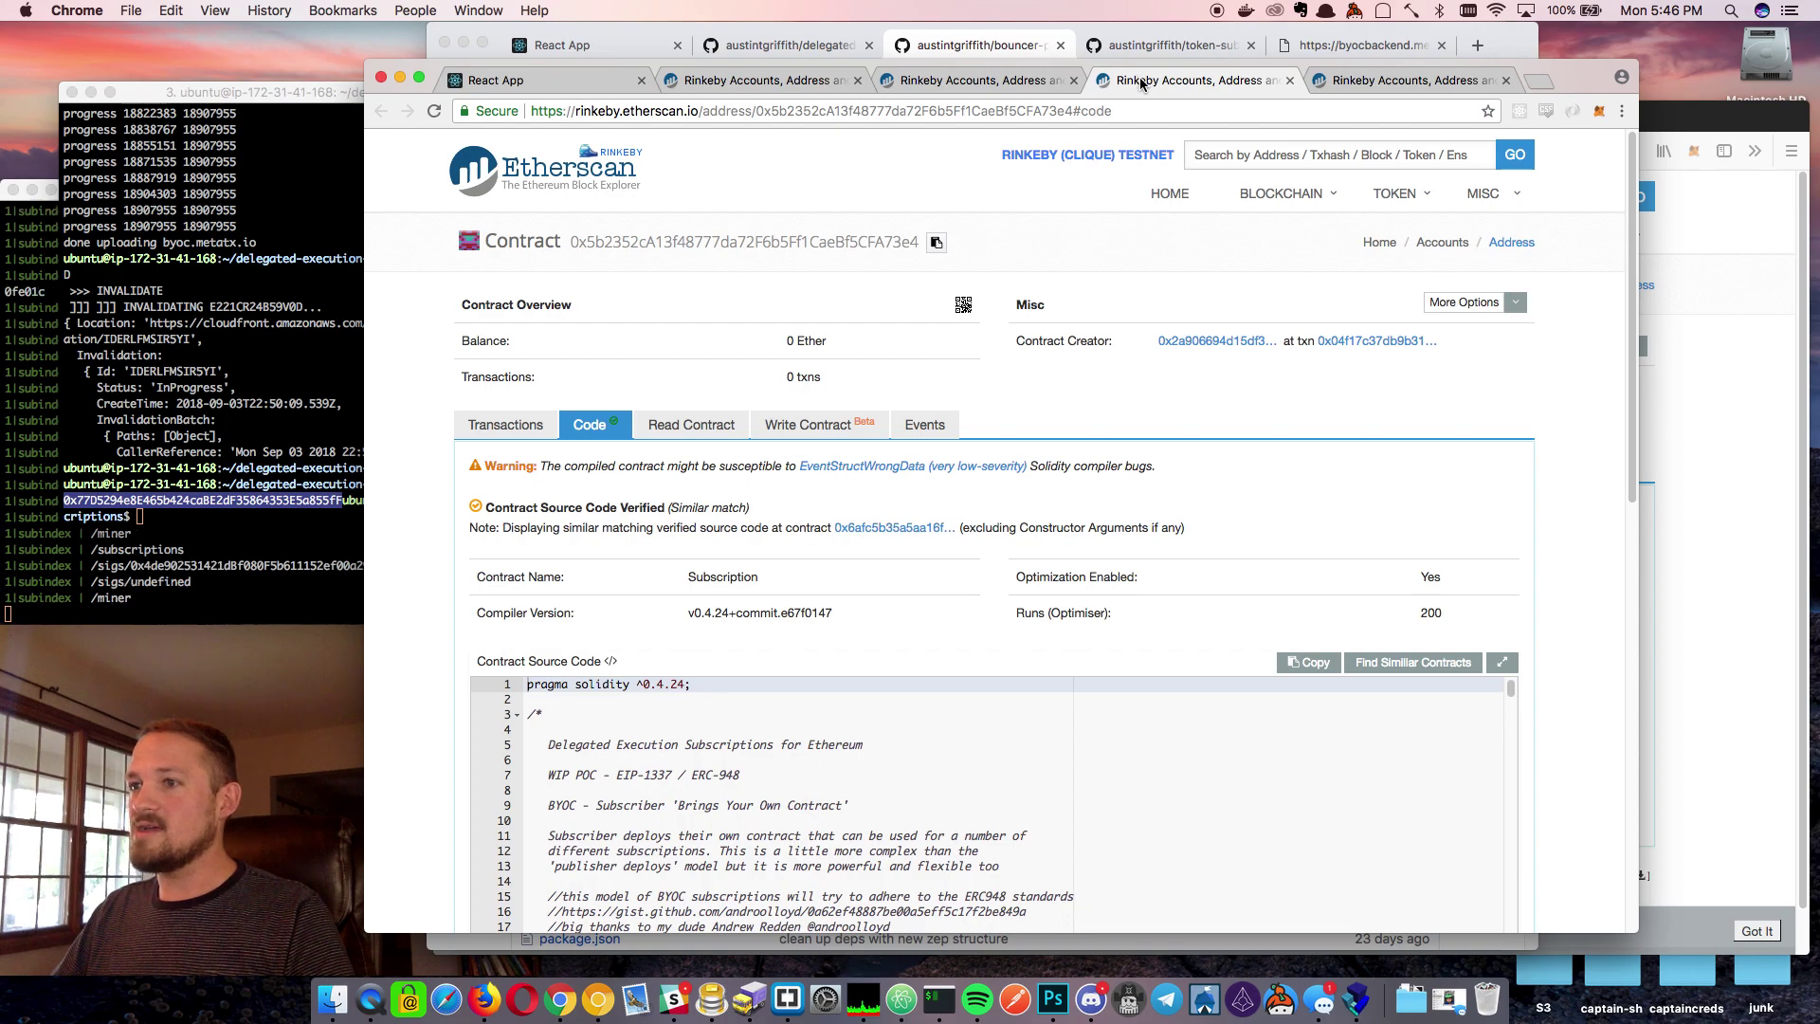
click(1403, 80)
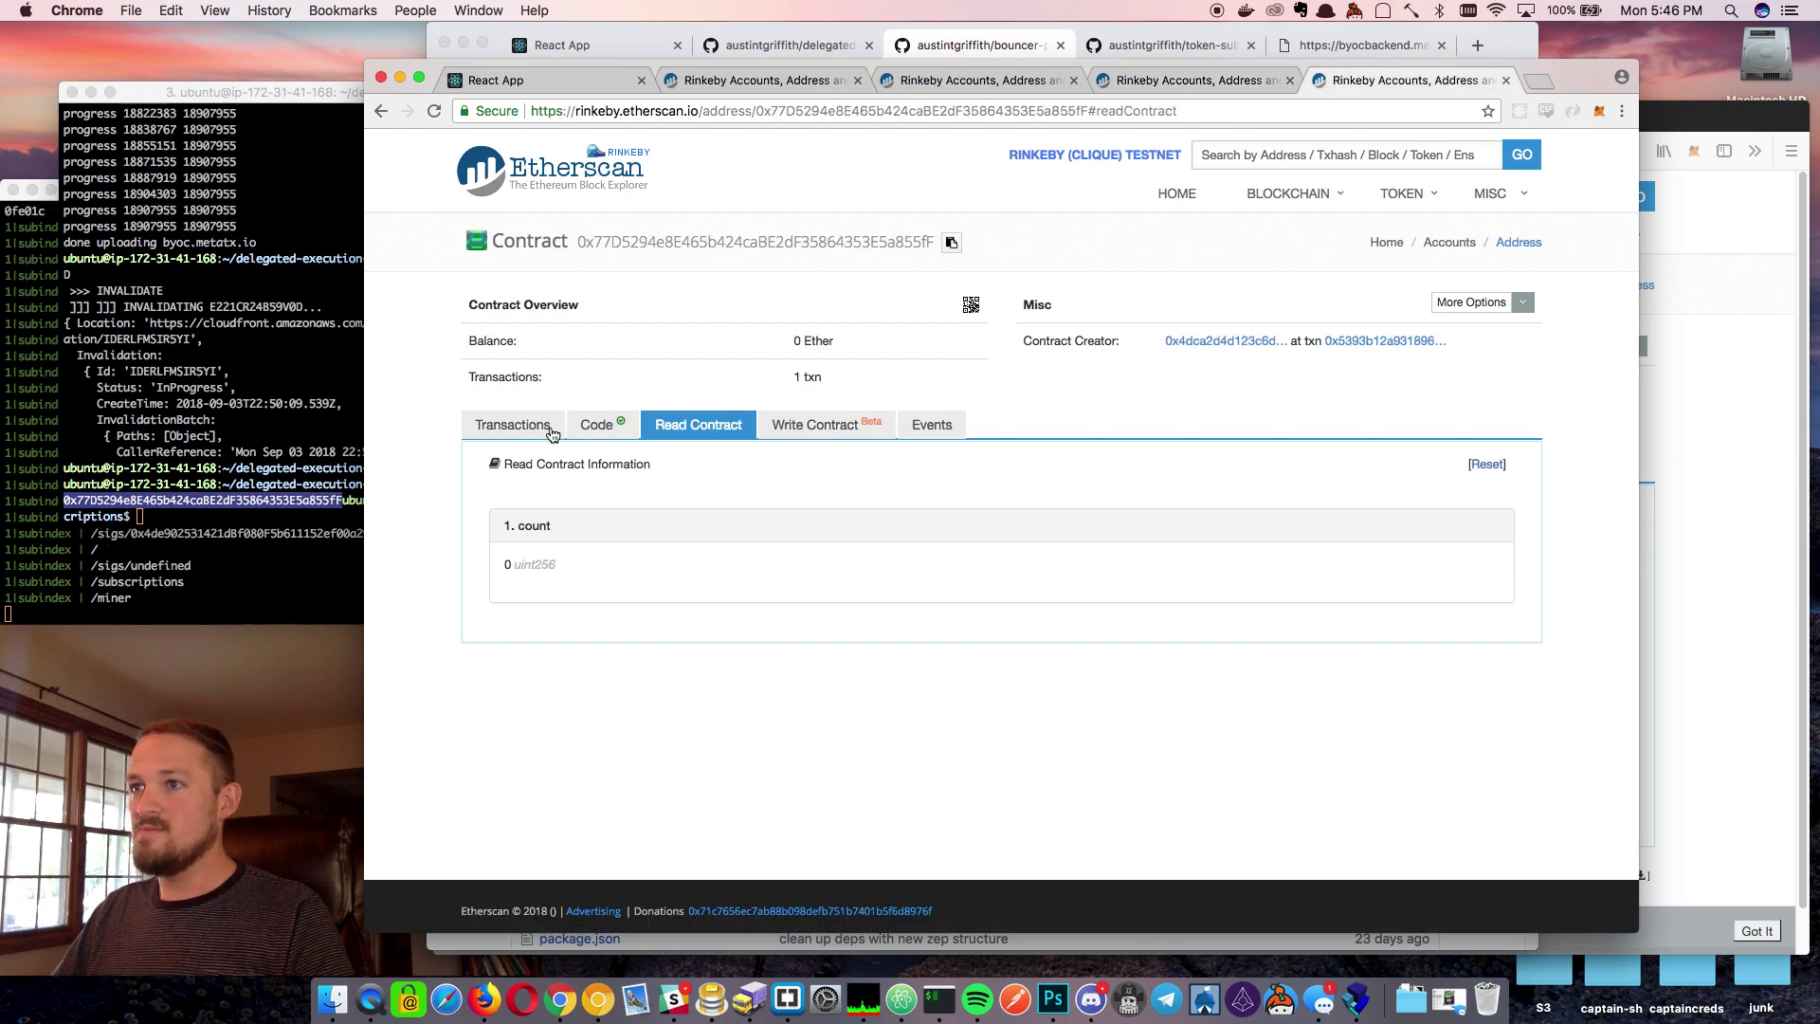
key(super+r)
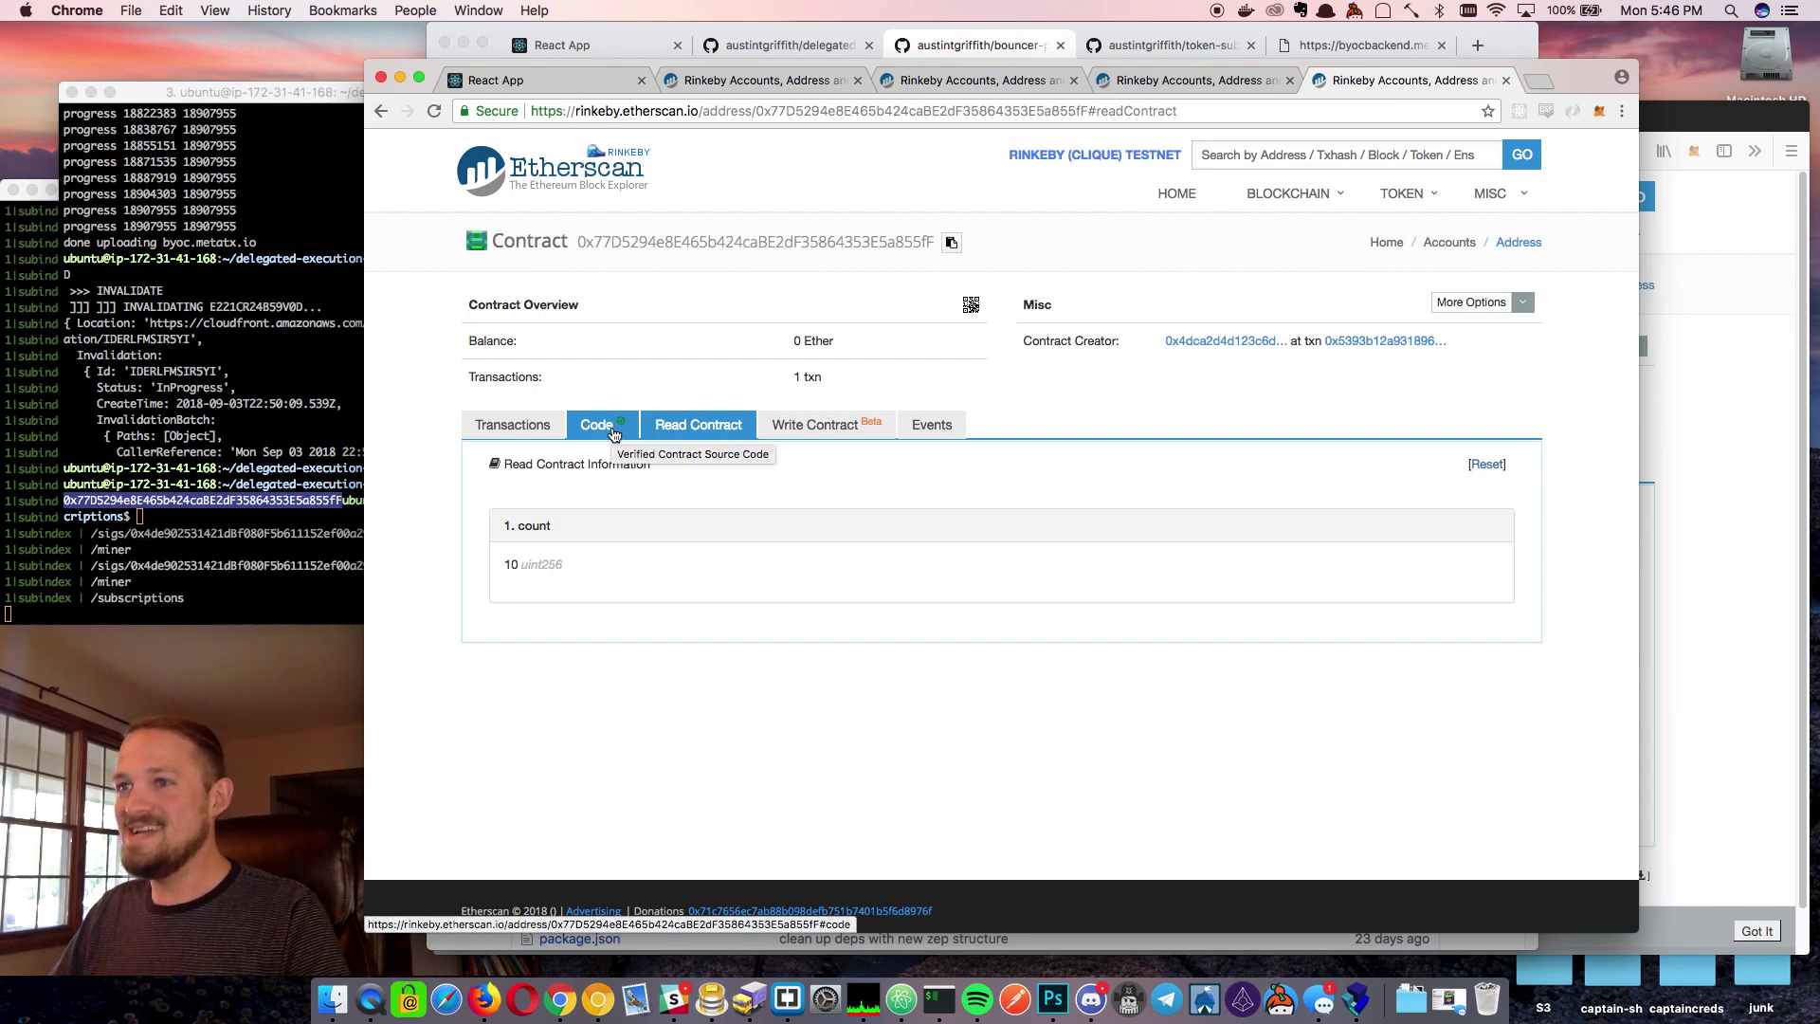
click(612, 427)
scroll(800, 633, down, 6)
scroll(800, 633, down, 1)
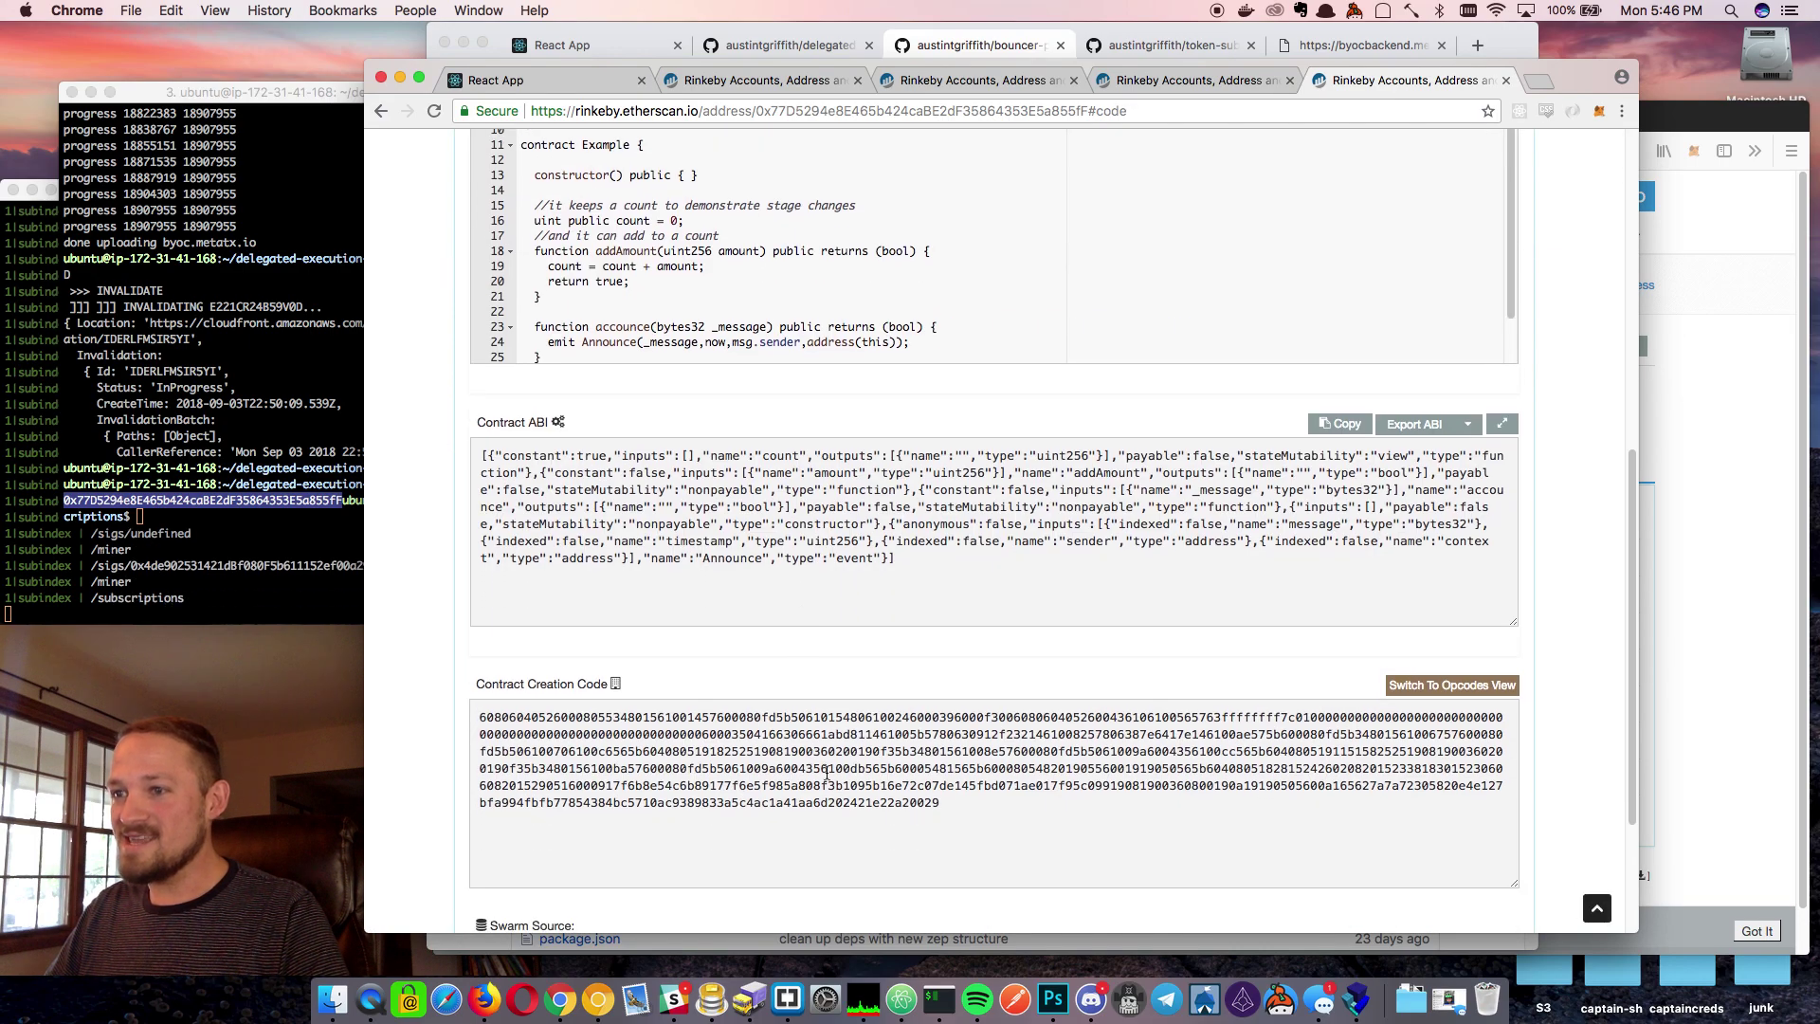
drag(991, 812, 426, 718)
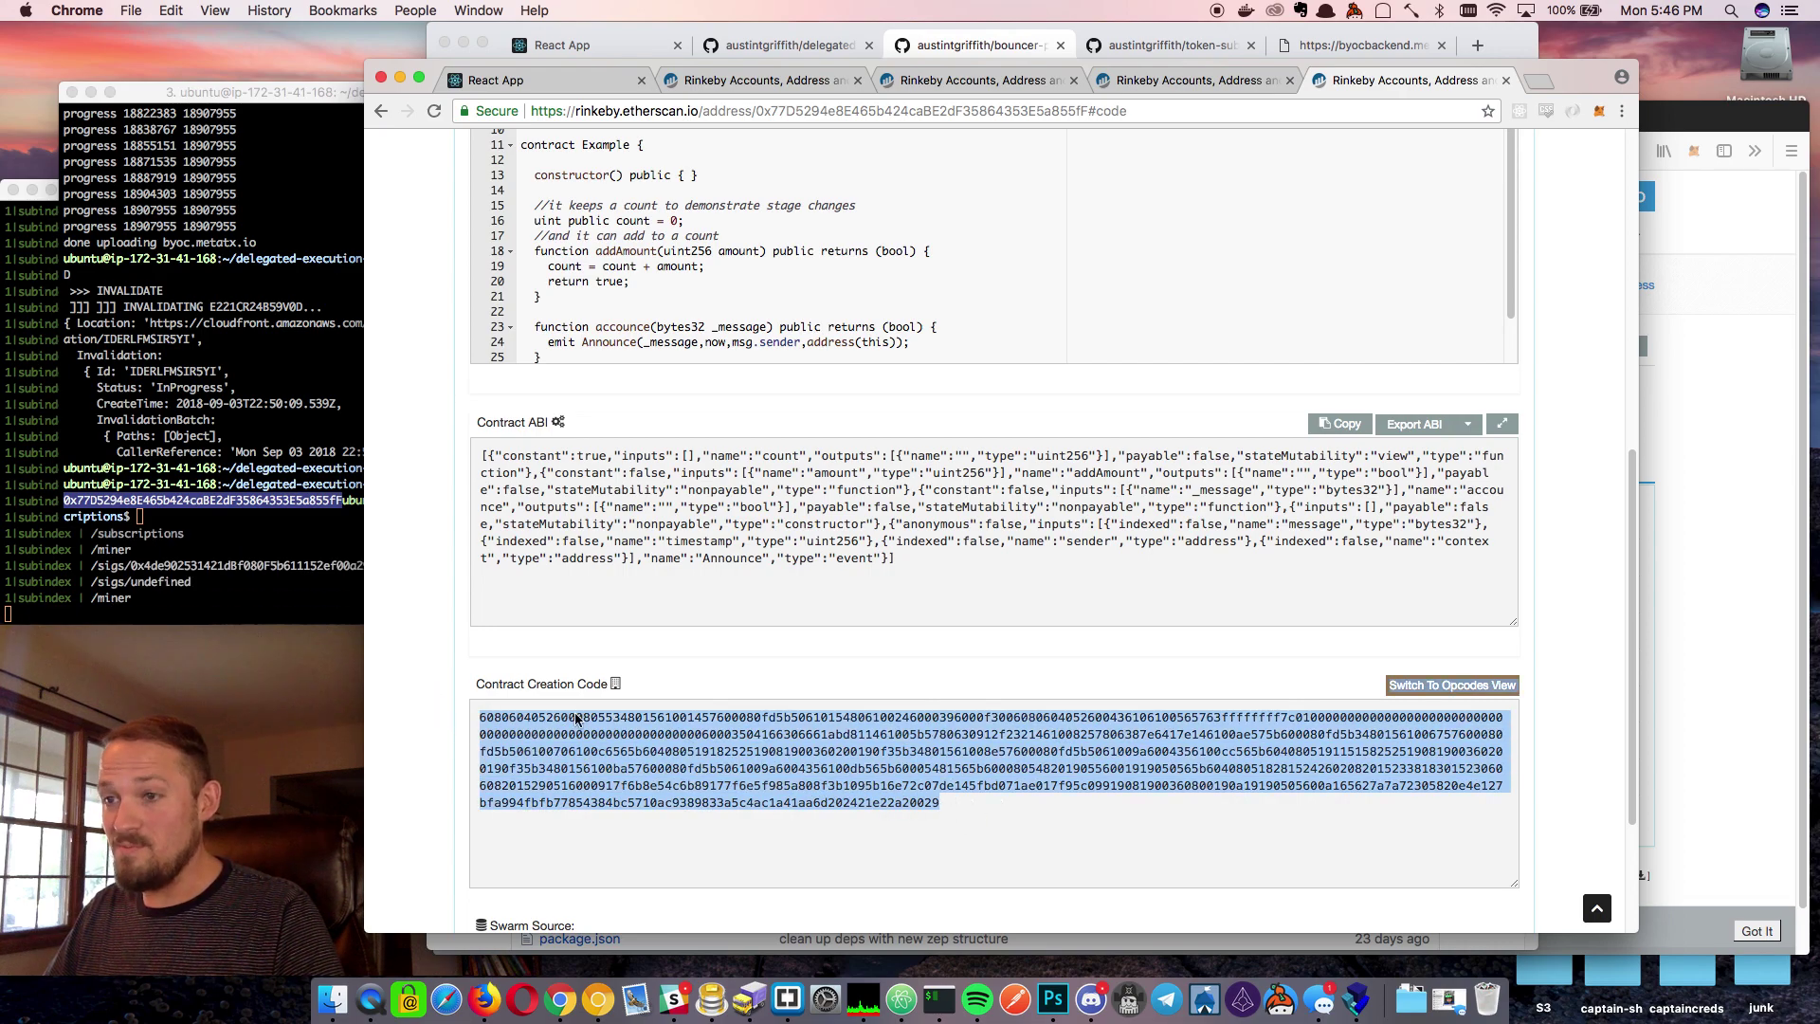
key(super+c)
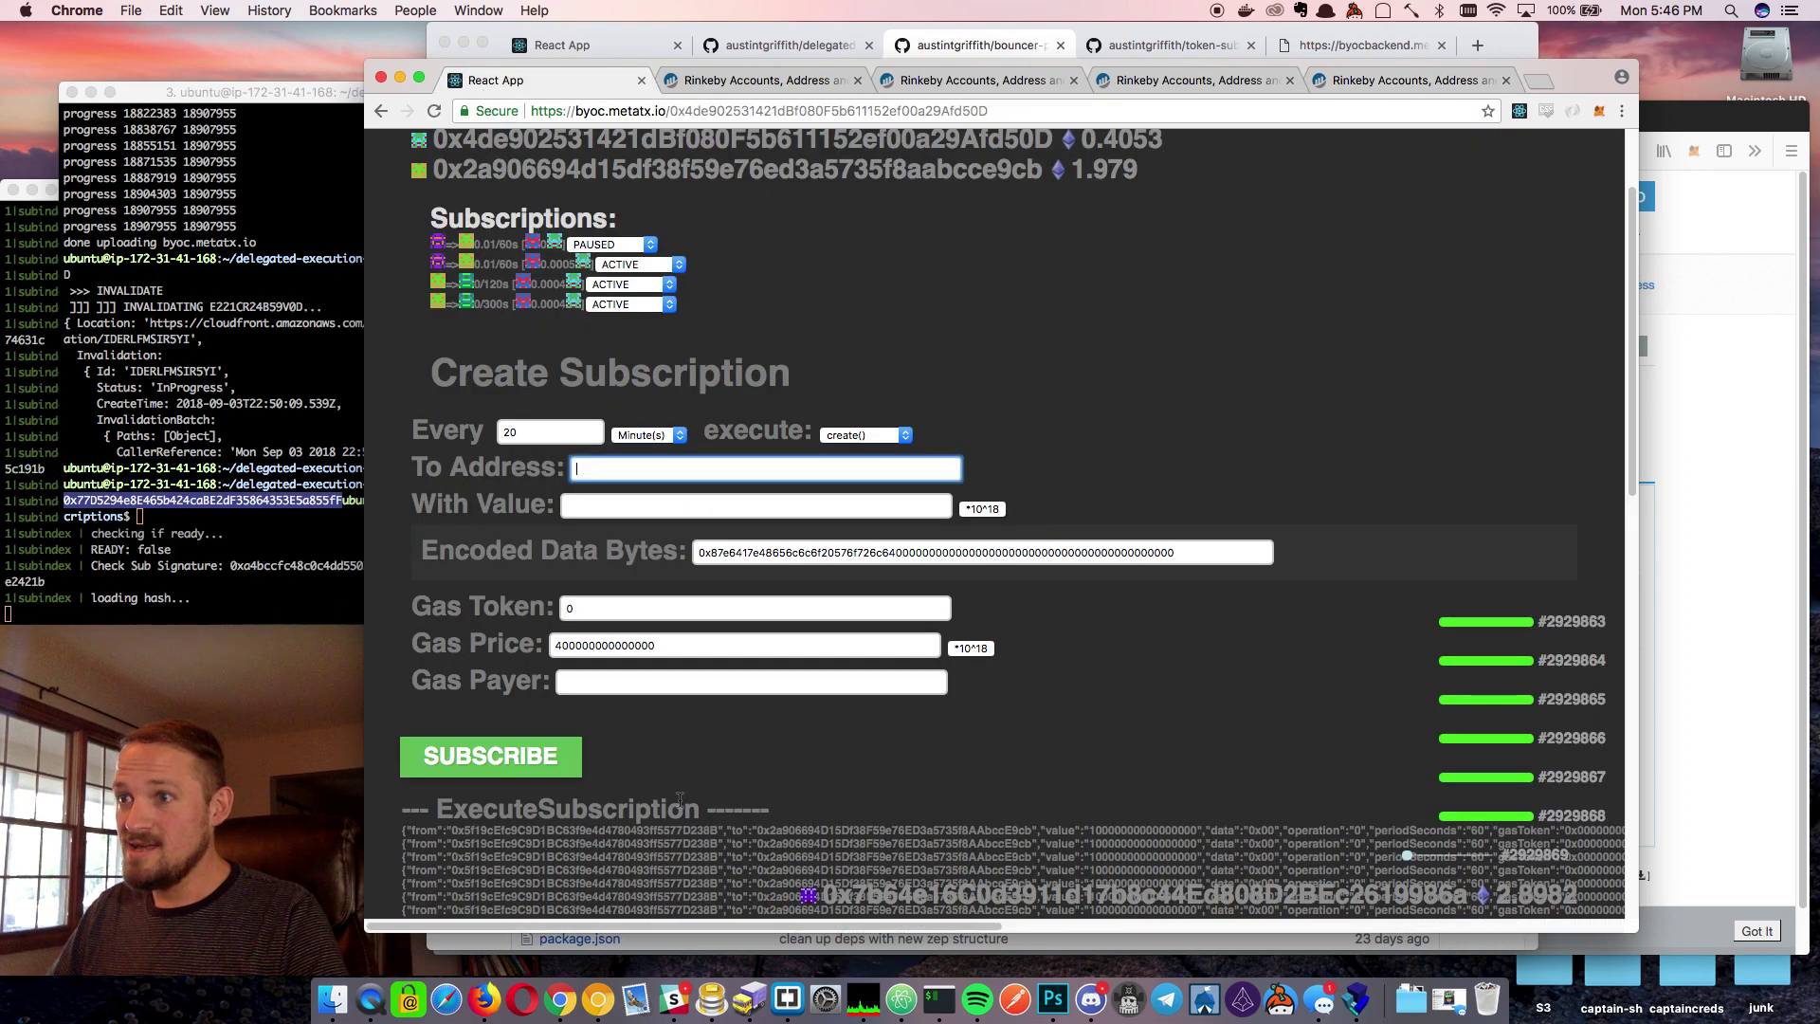
Paste the bytecode after 0x in Encoded Data Bytes and set gas price 0.01 ×10^18
click(483, 80)
triple_click(748, 554)
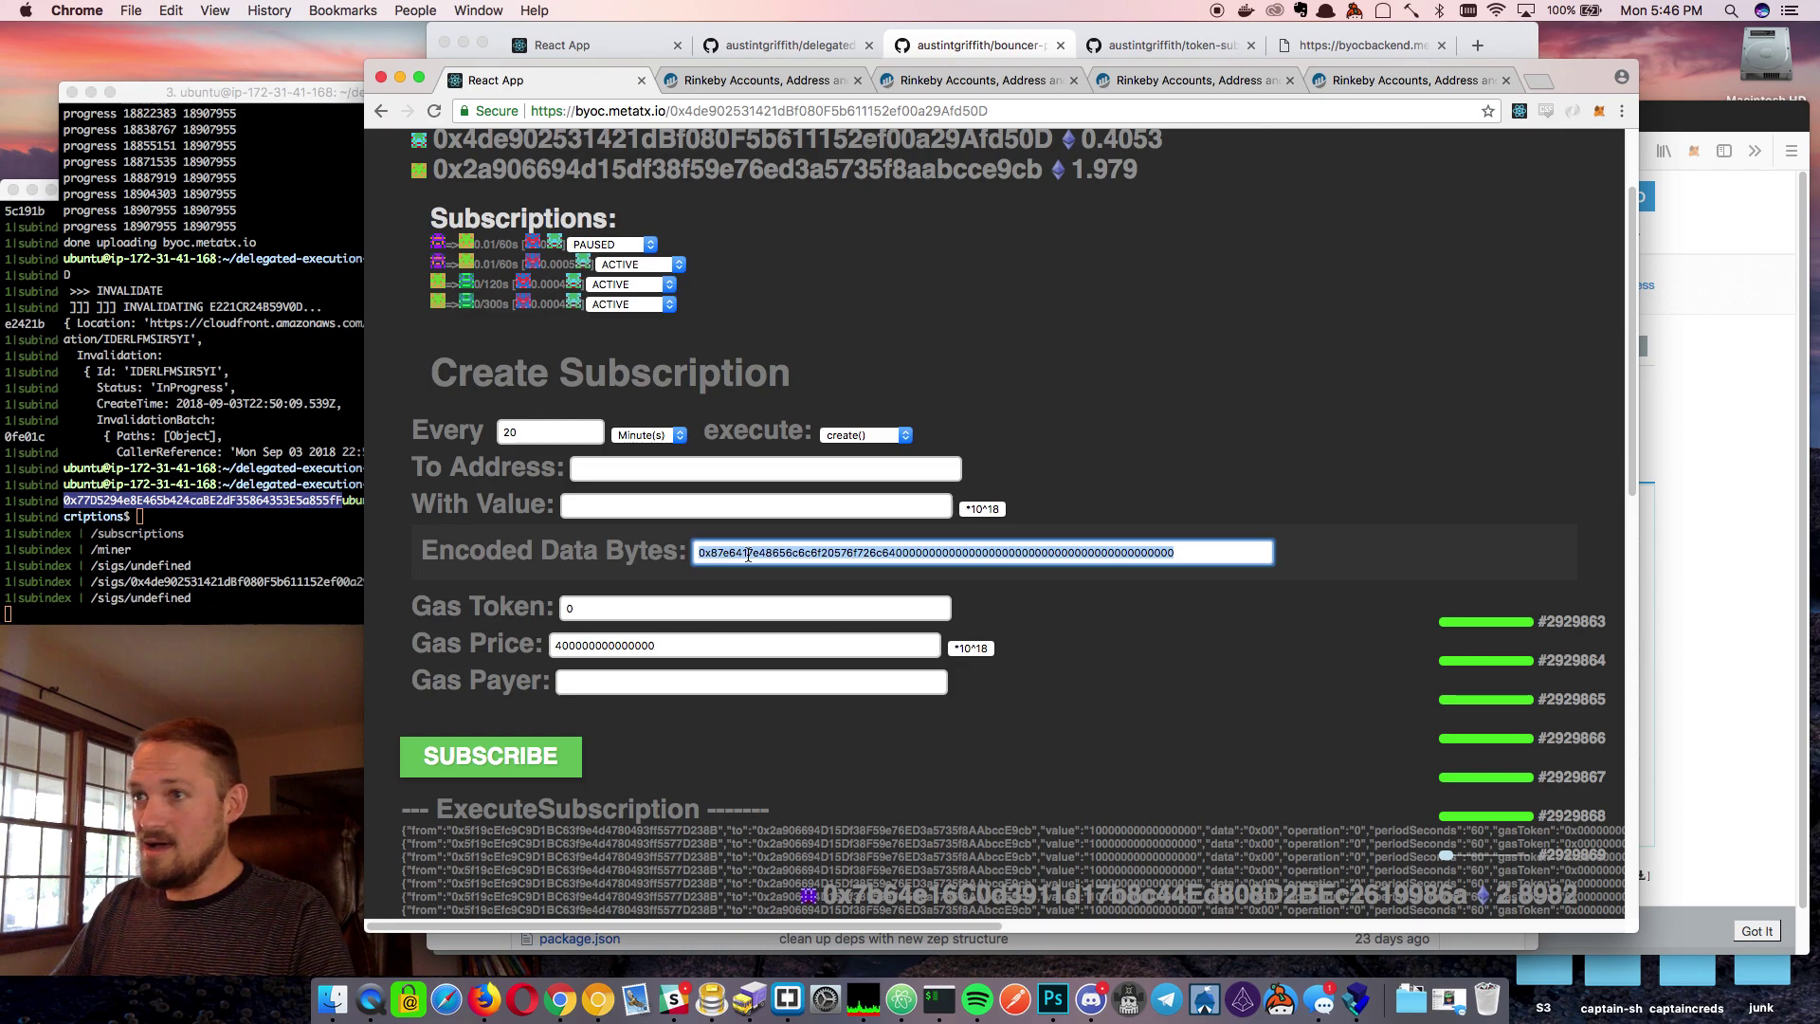
key(BackSpace)
text(0x)
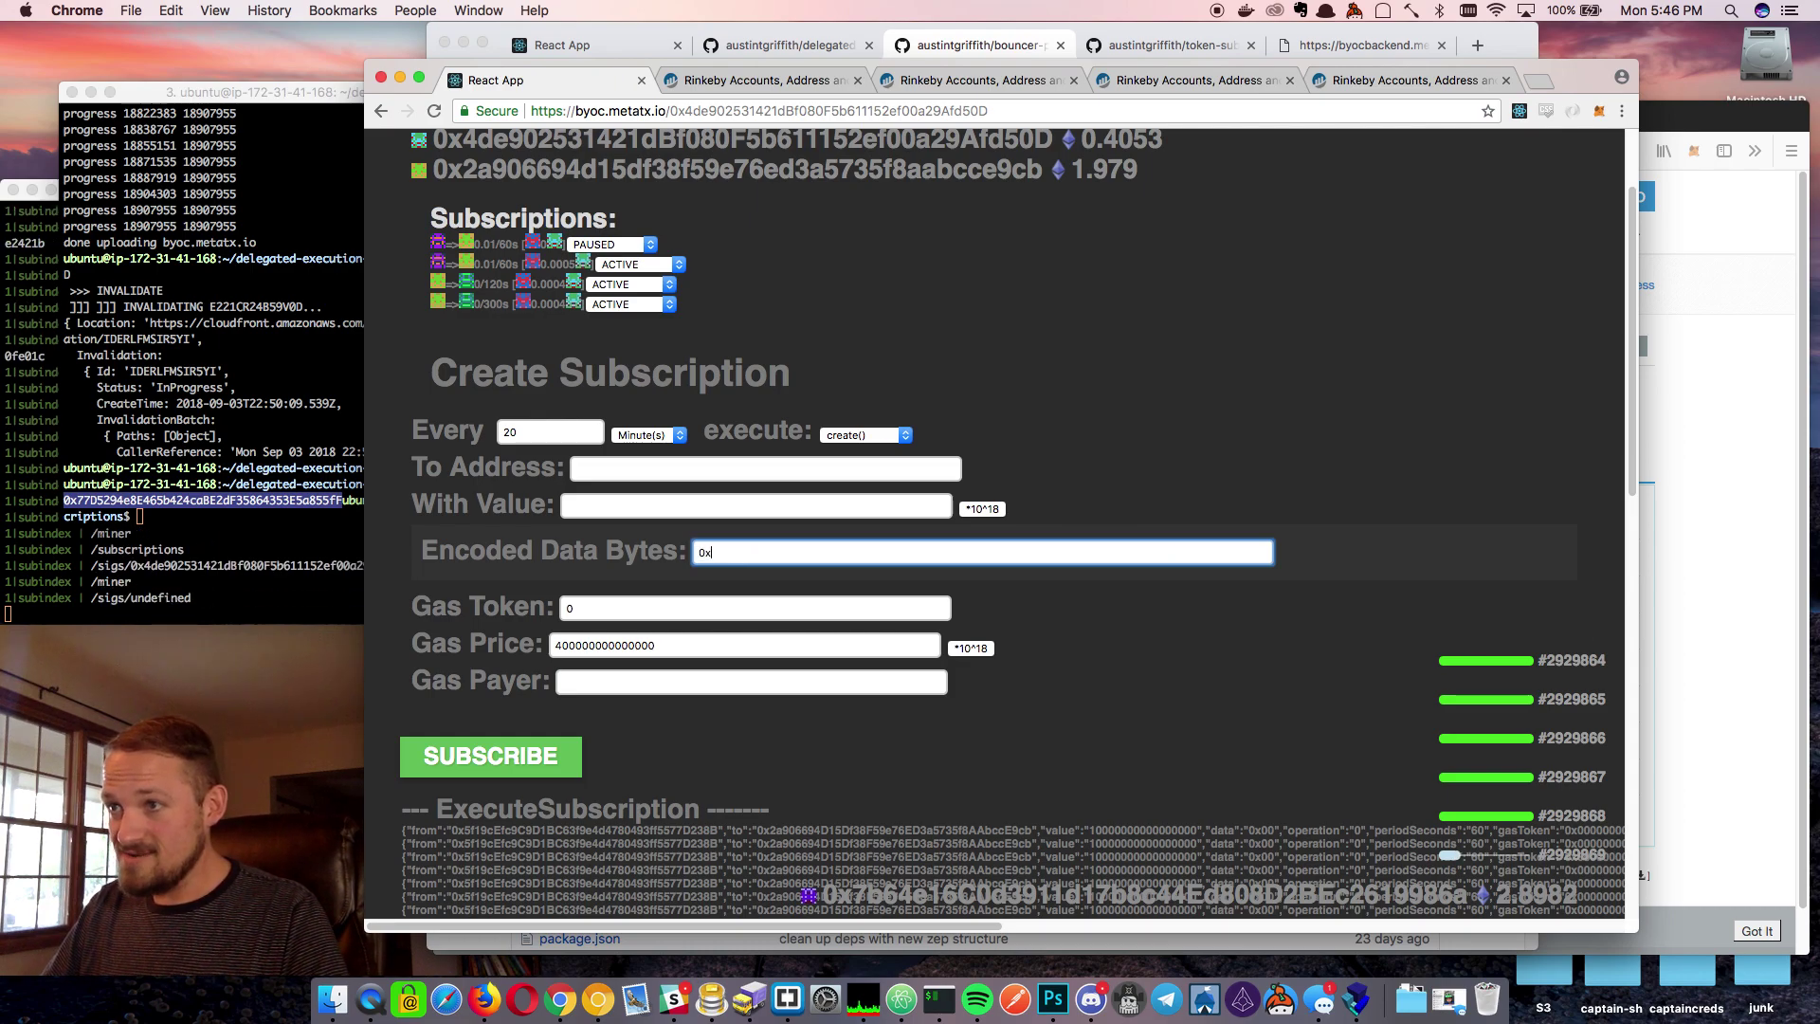
key(super+v)
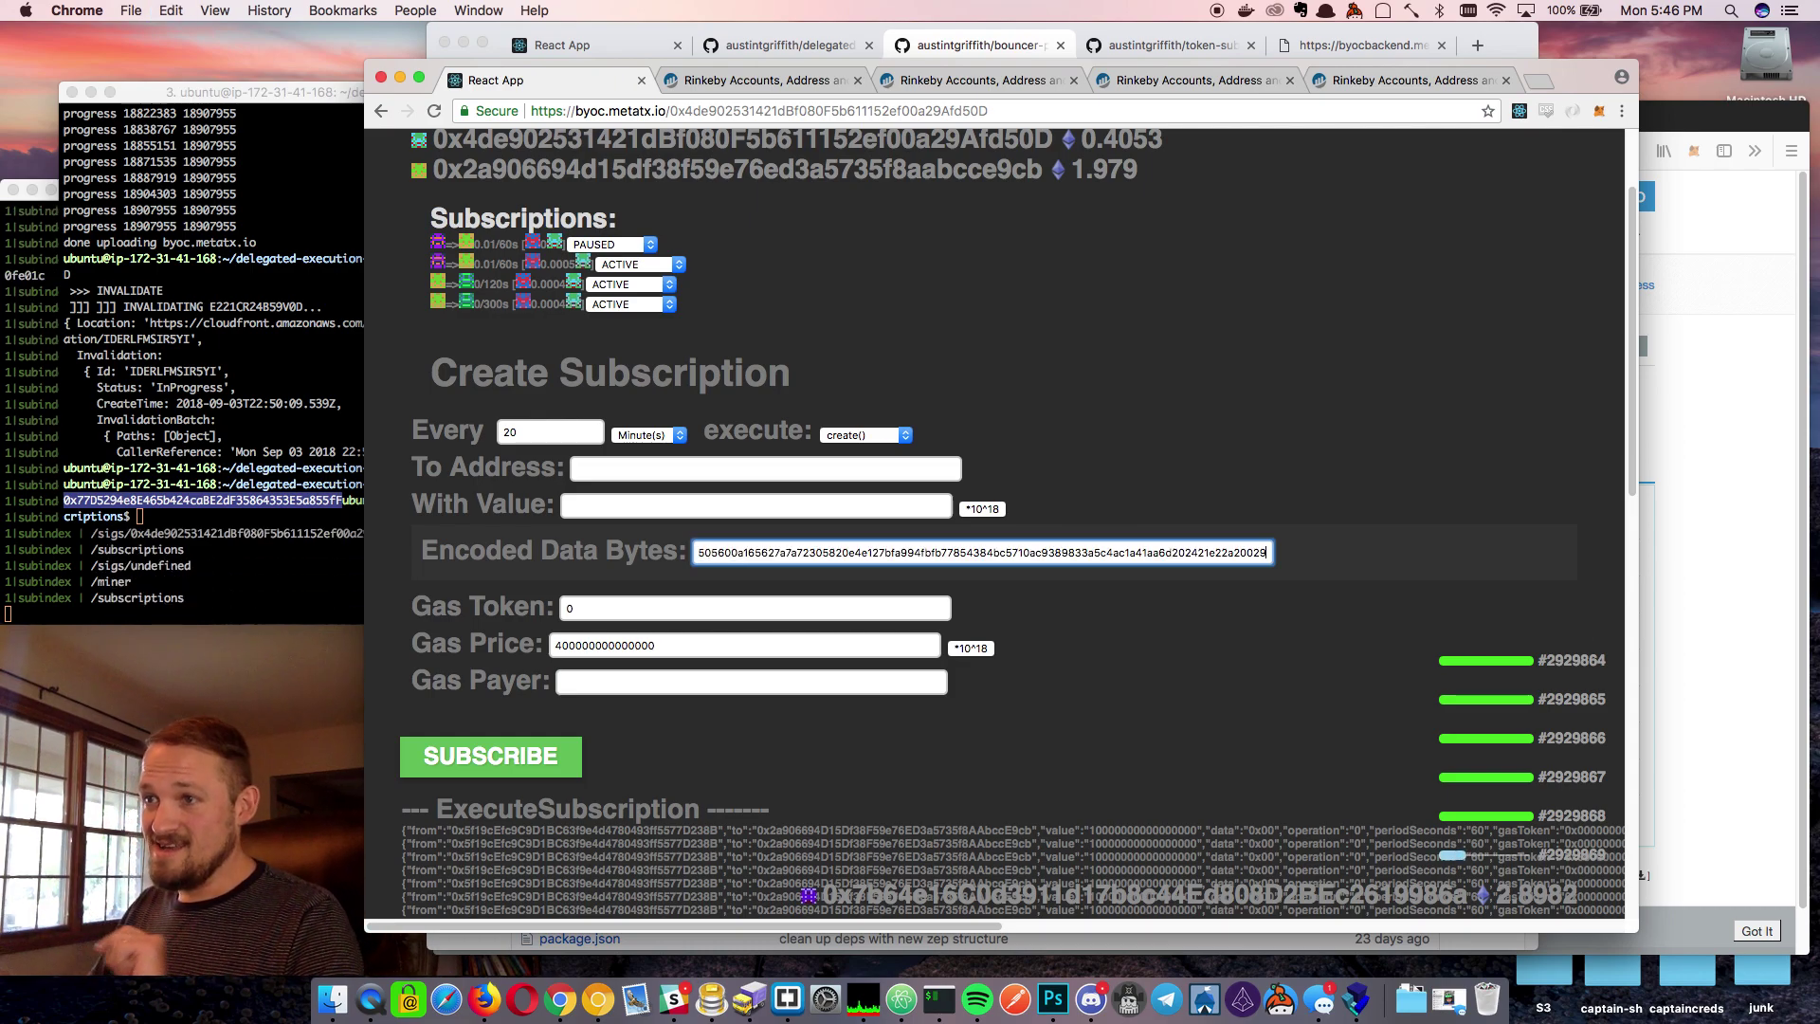
click(559, 645)
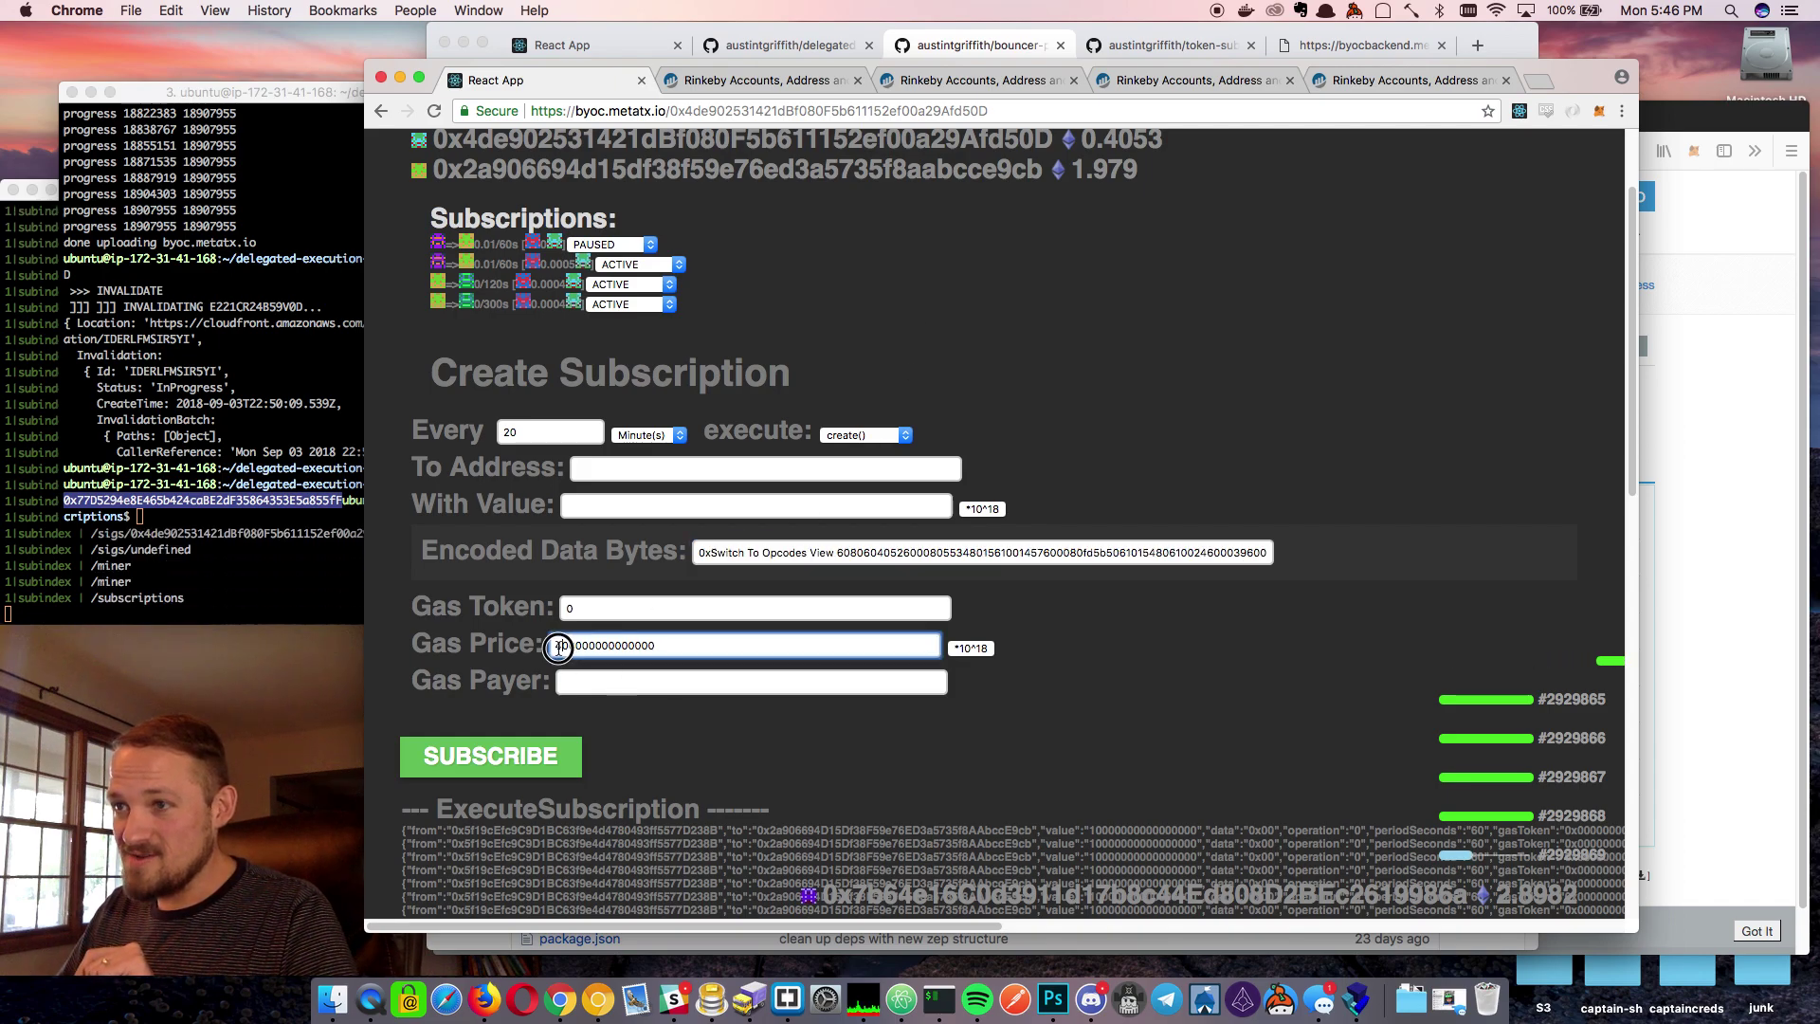
key(Delete)
text(4)
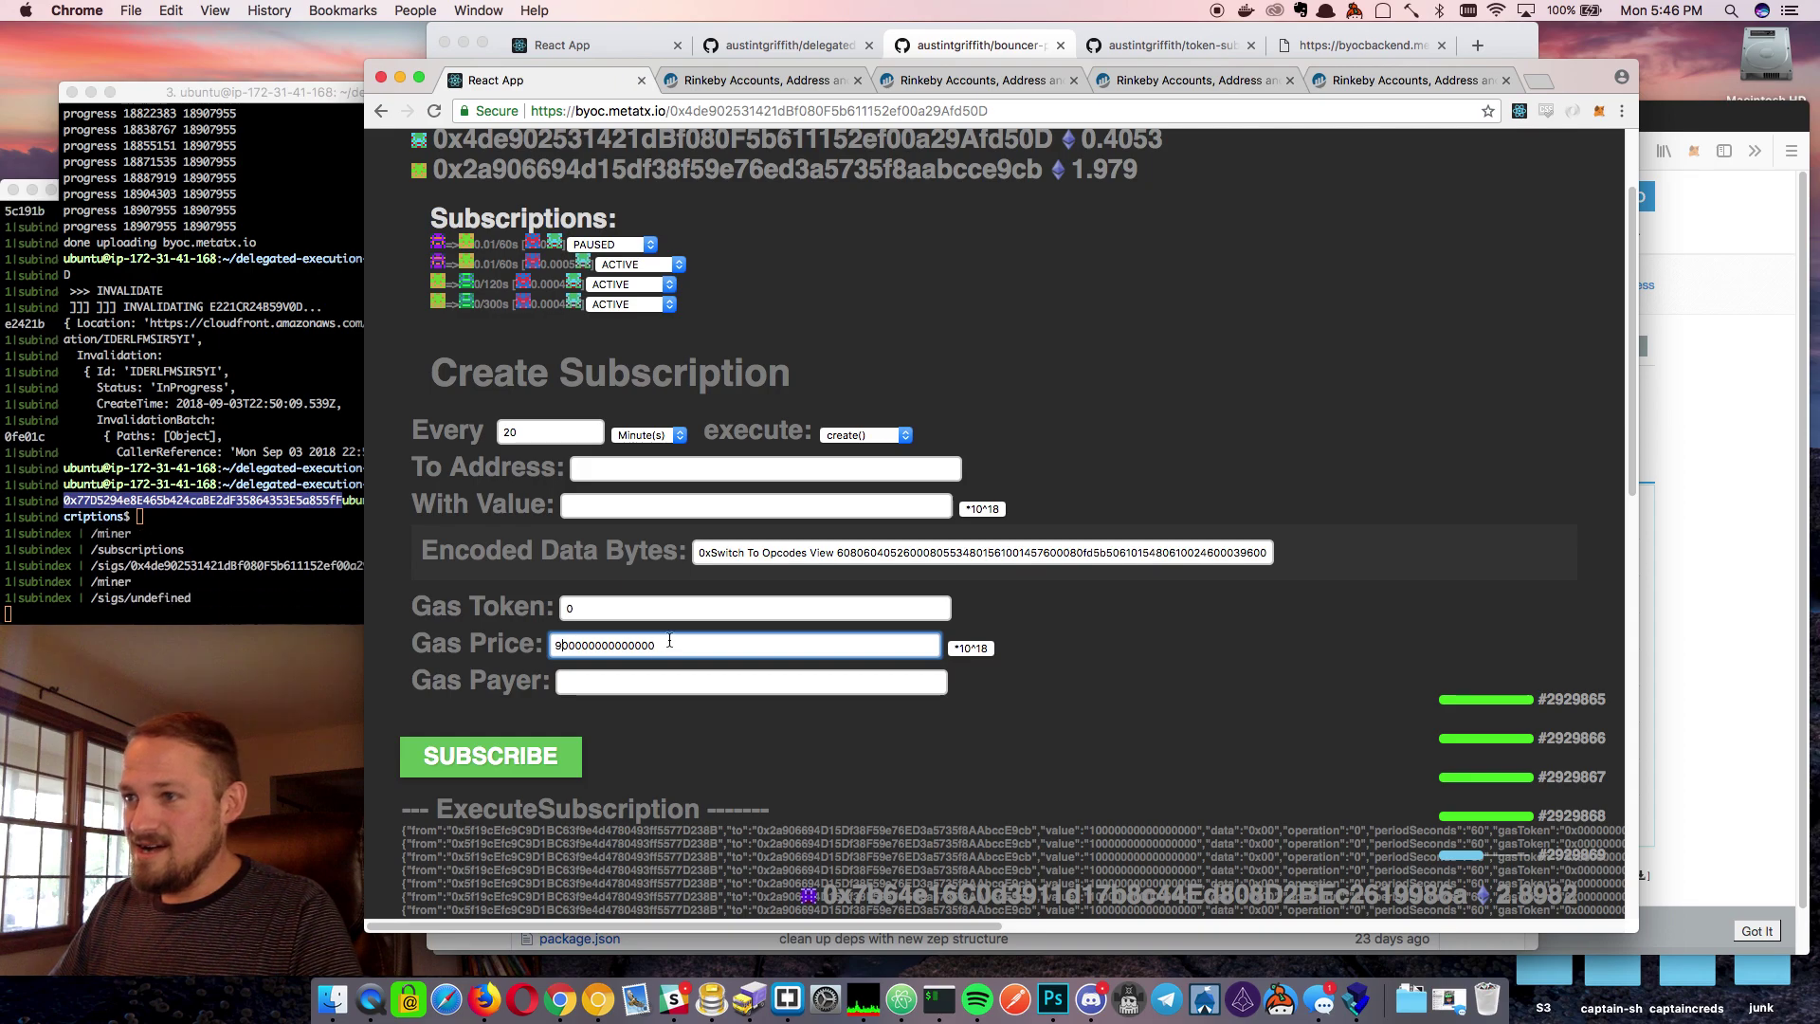
text(0.01)
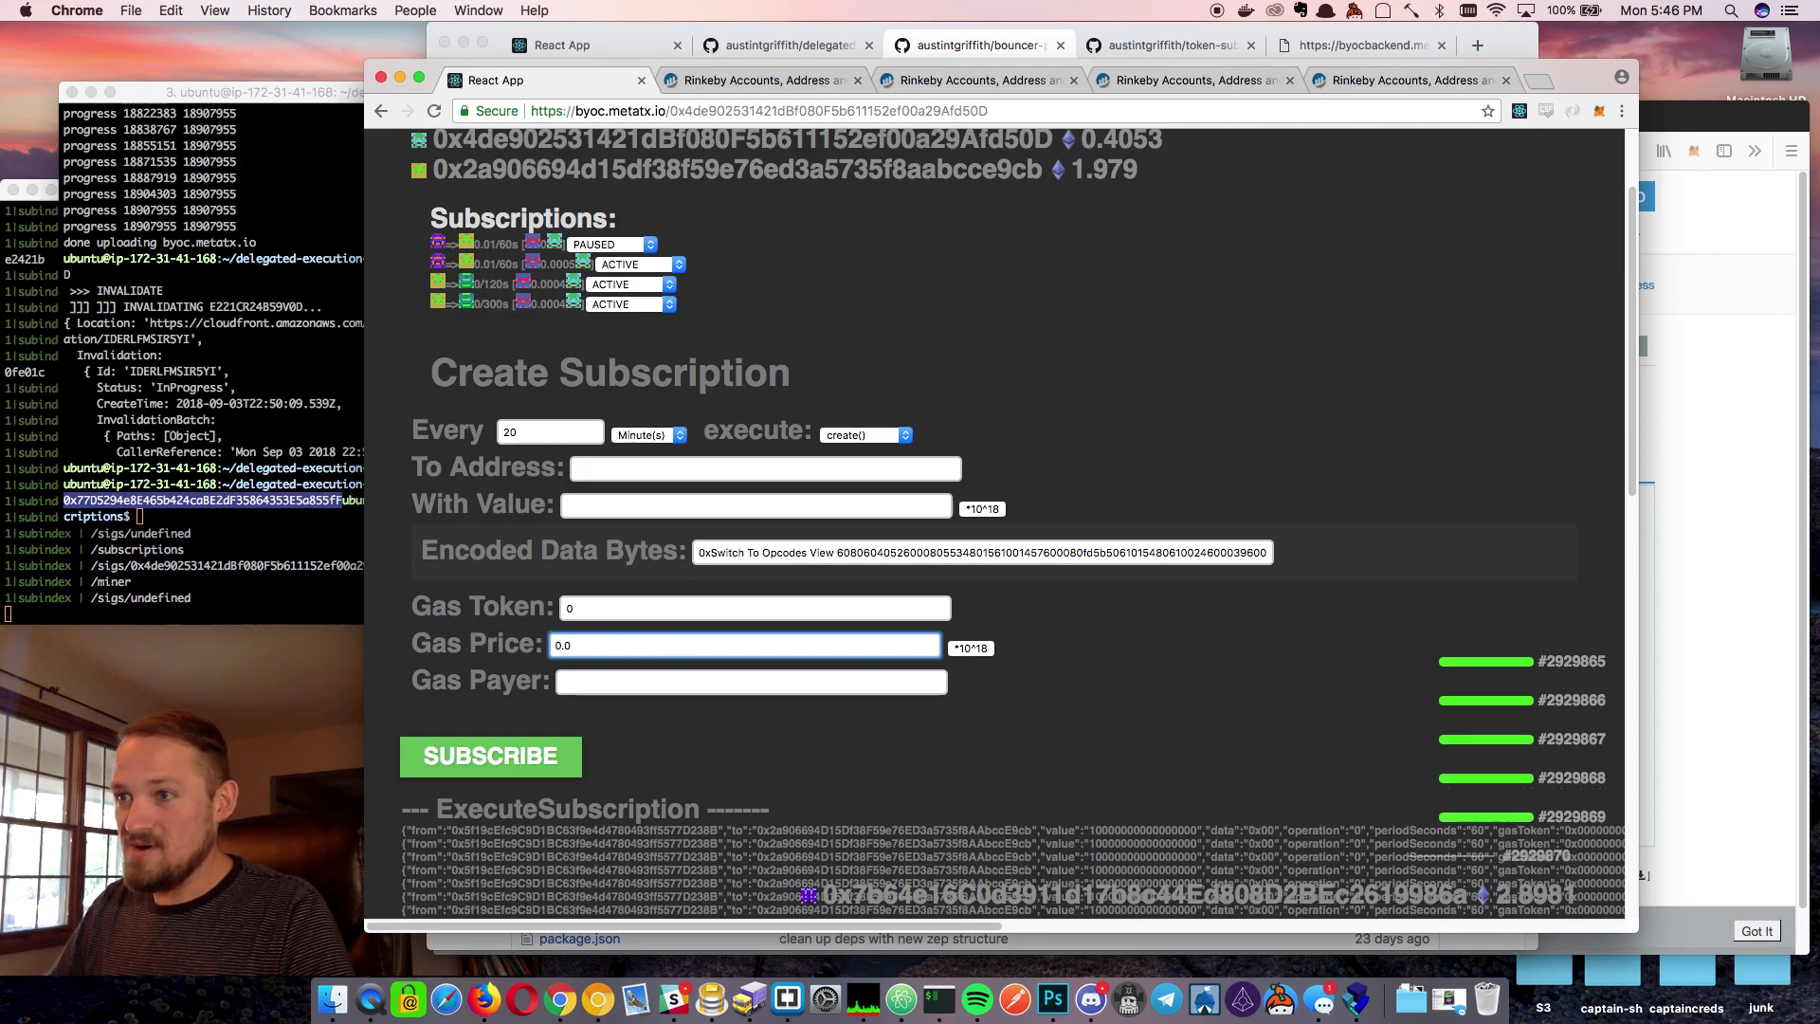
click(973, 650)
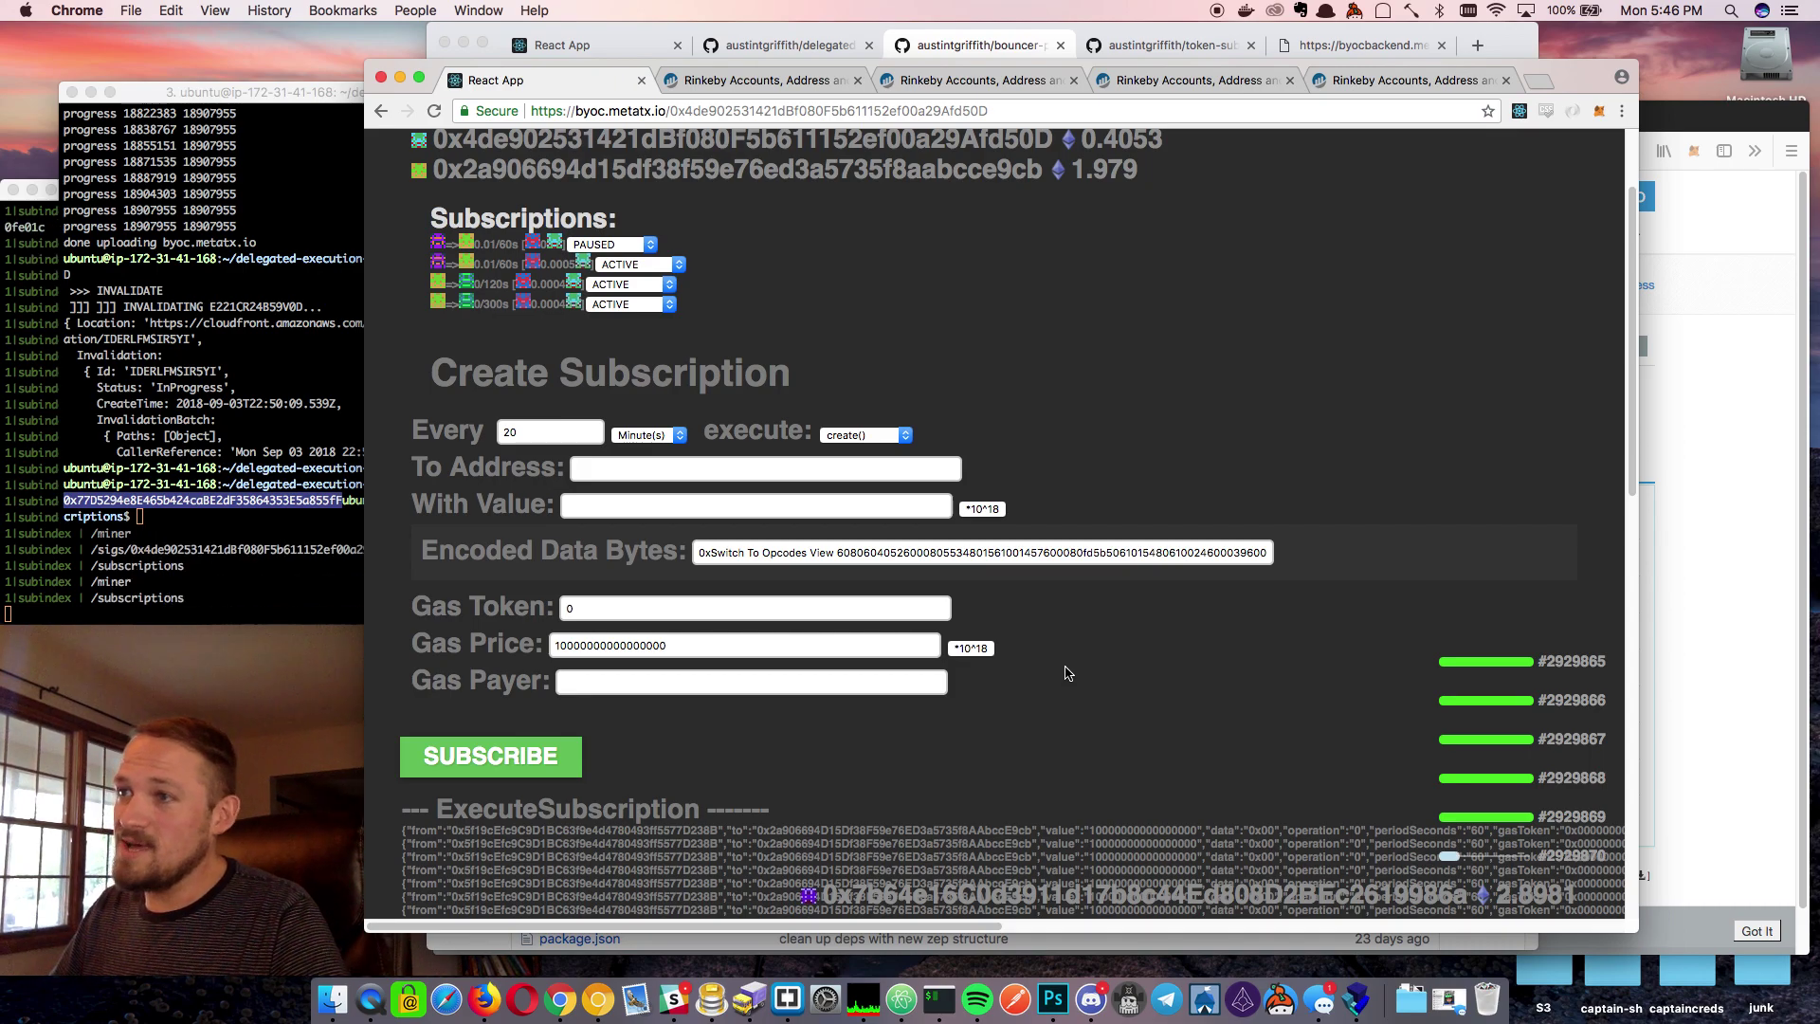
Remove the stray 'Switch To Opcodes View' text from the data bytes and recheck the bytecode
drag(840, 552, 715, 553)
key(BackSpace)
key(ctrl+a)
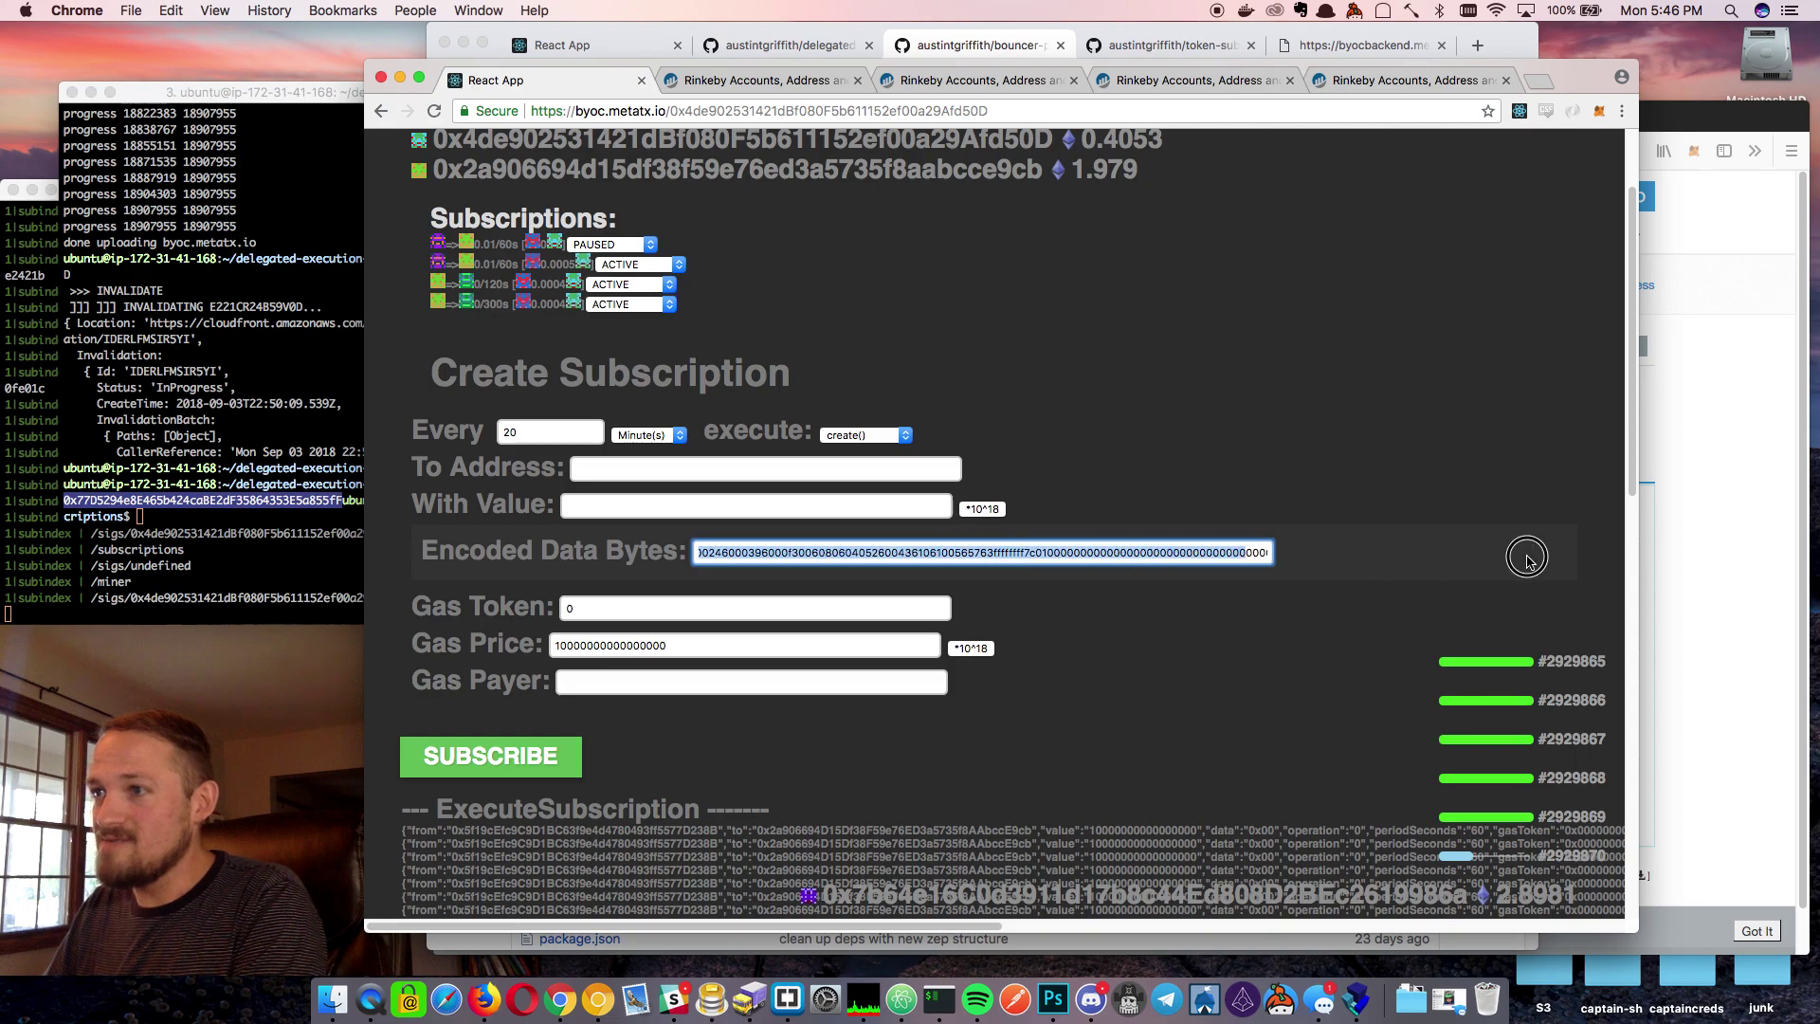
key(ctrl+v)
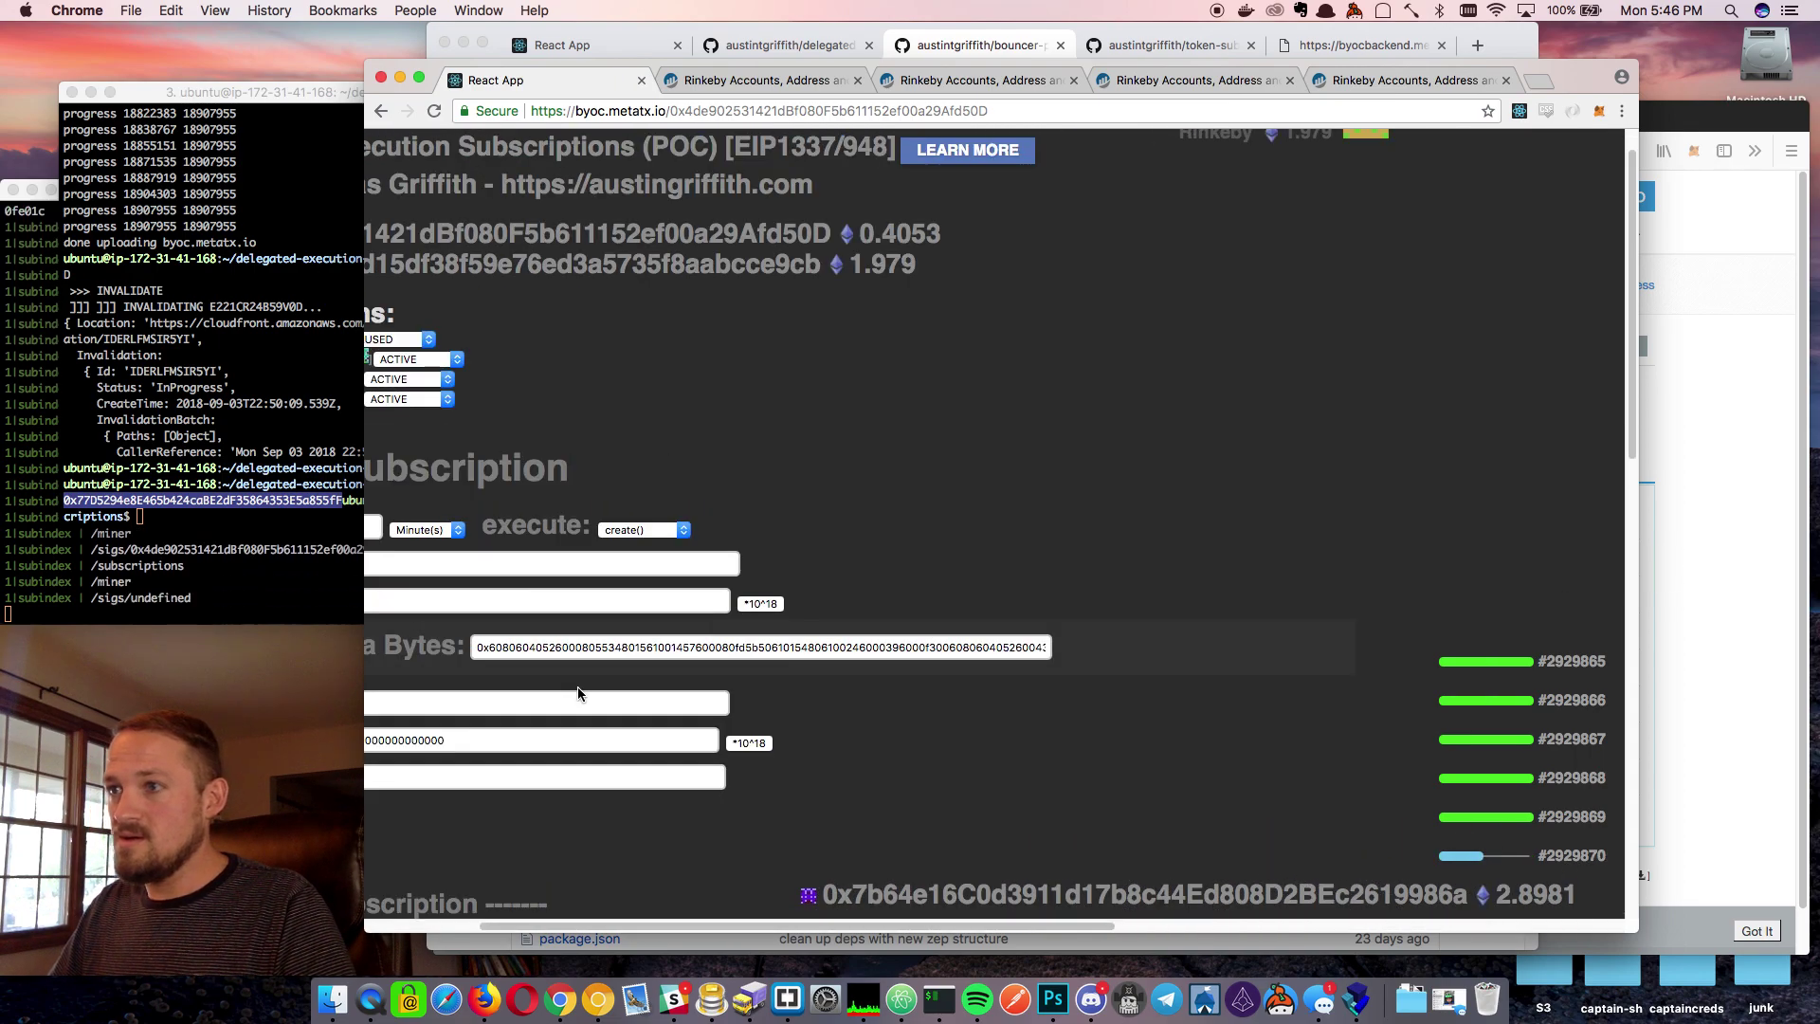
scroll(578, 693, left, 2)
drag(984, 649, 1170, 647)
click(1050, 649)
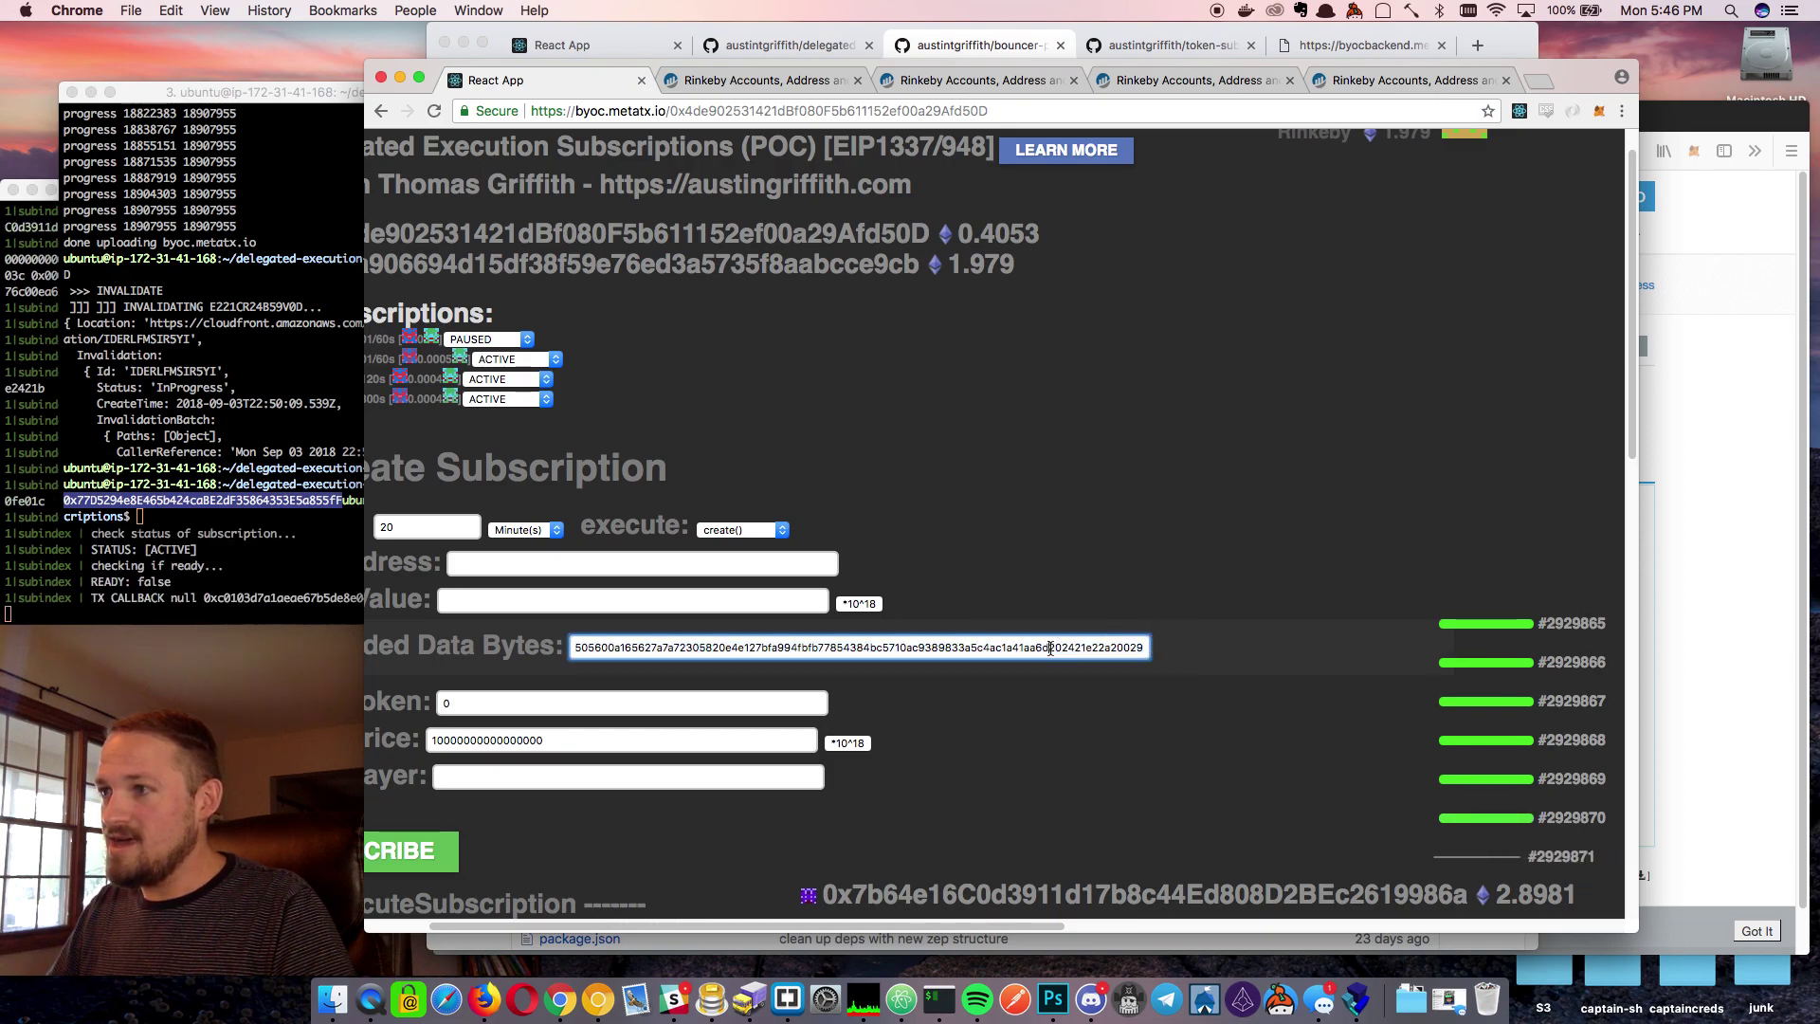
drag(1050, 649, 409, 633)
click(1202, 519)
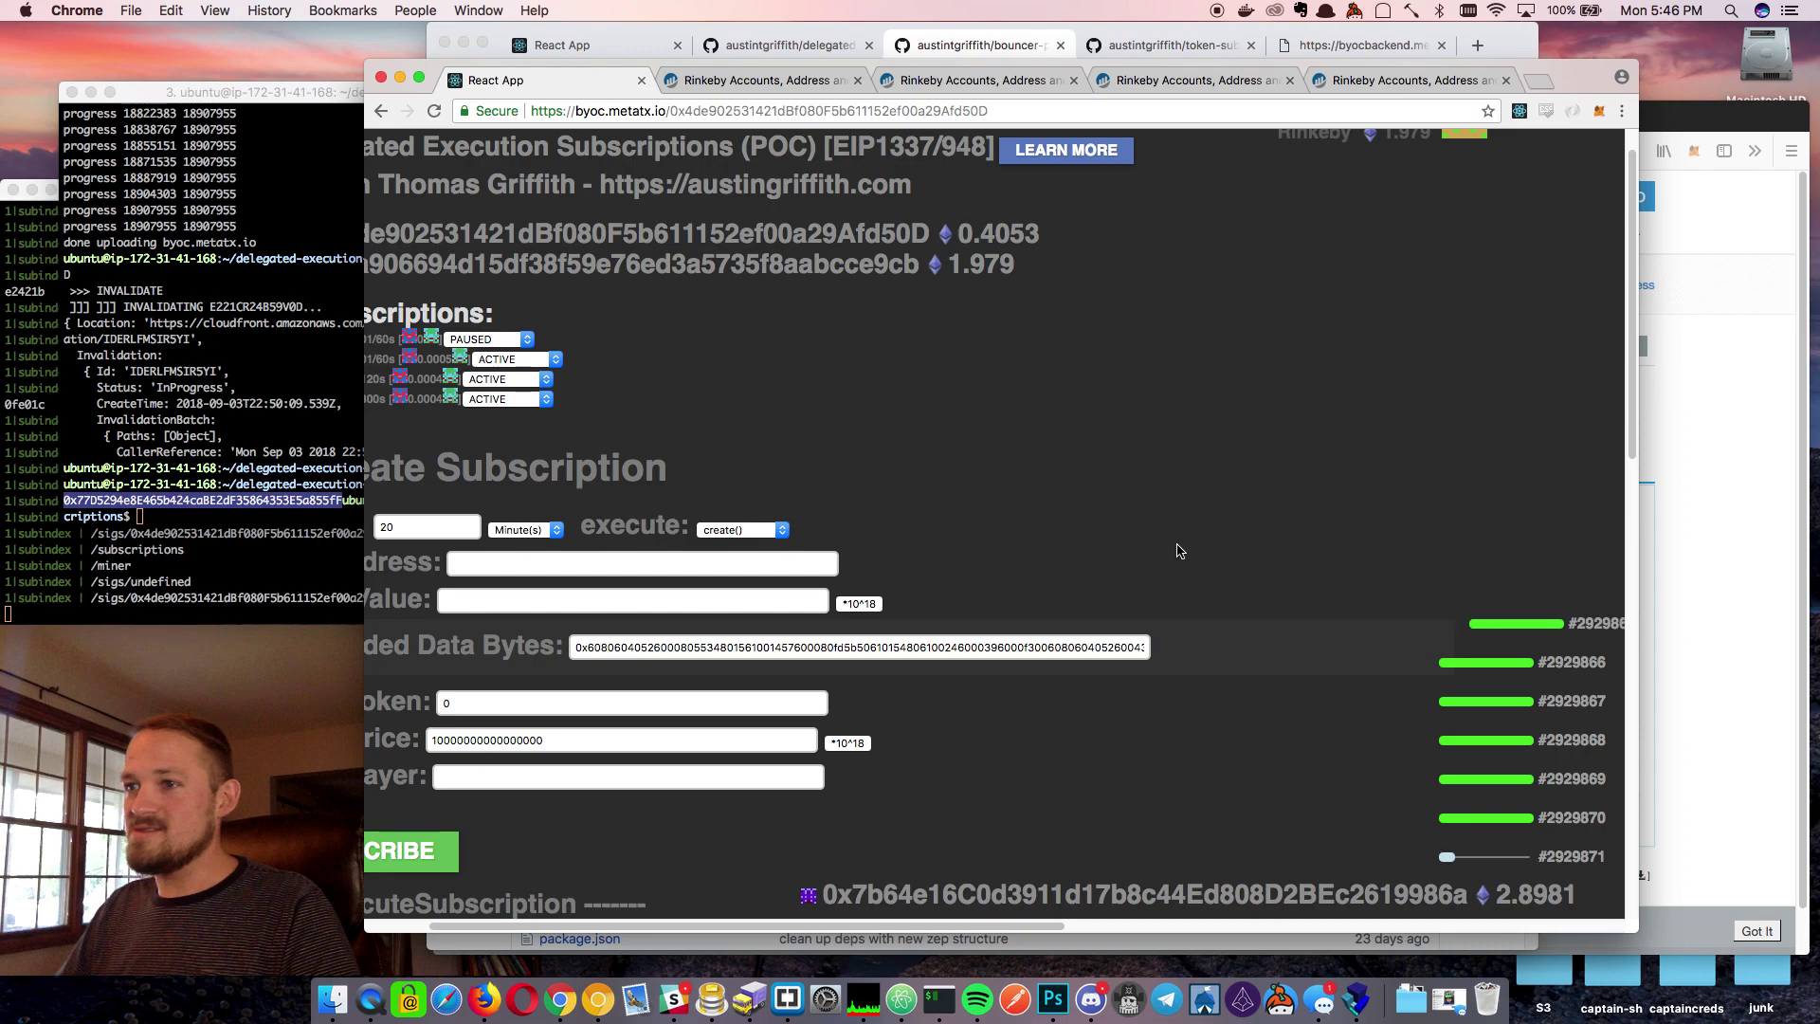
scroll(1085, 699, down, 3)
scroll(1084, 698, left, 3)
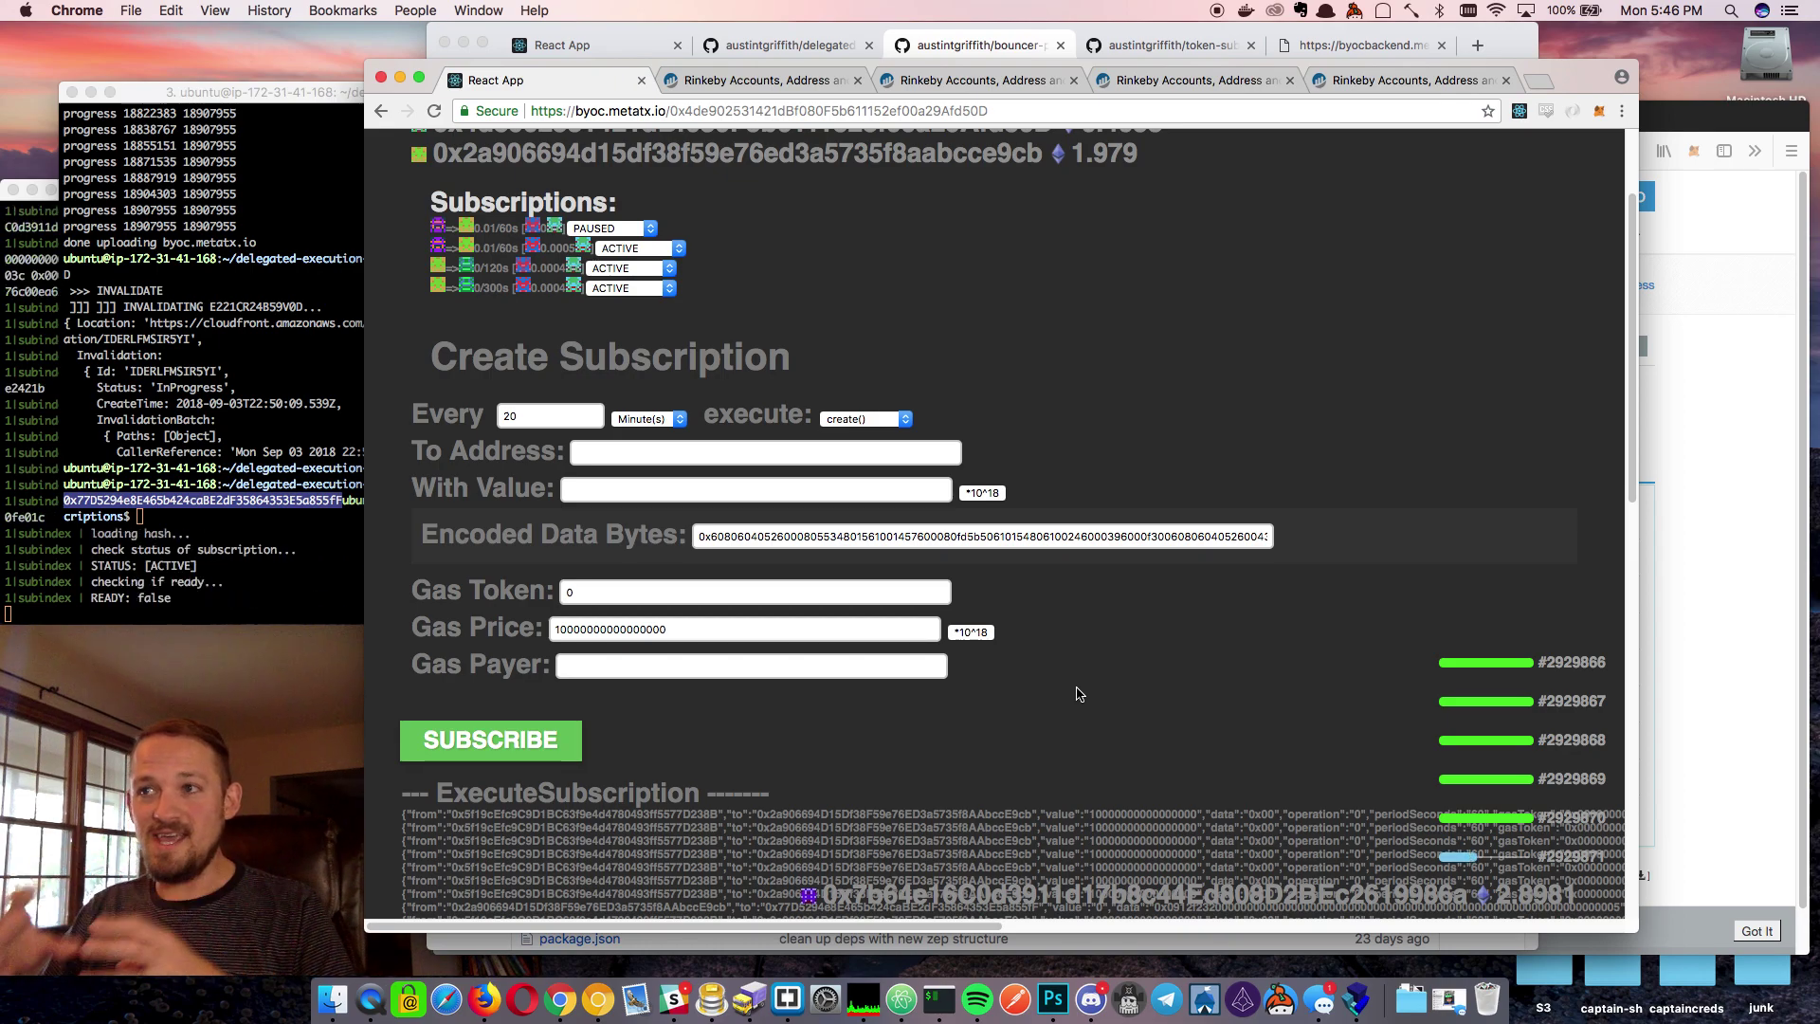
Confirm create() remains the execute operation and recheck the encoded data bytes
click(842, 420)
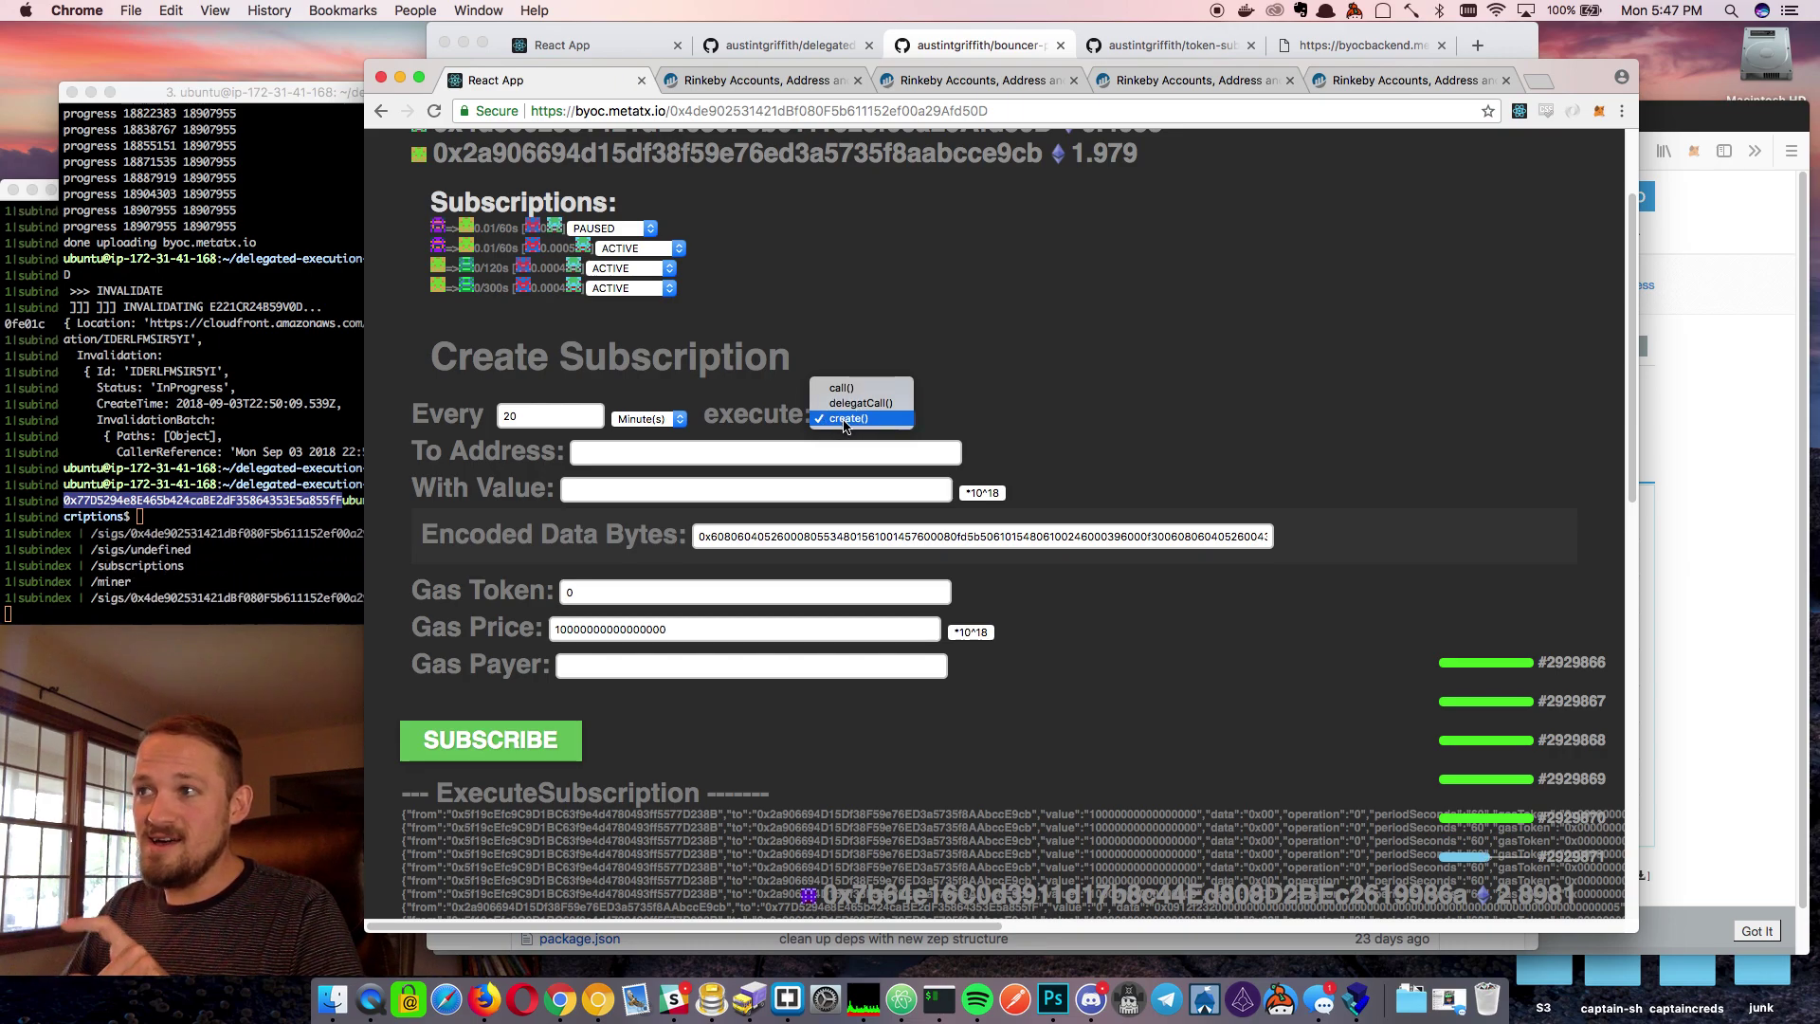
click(843, 420)
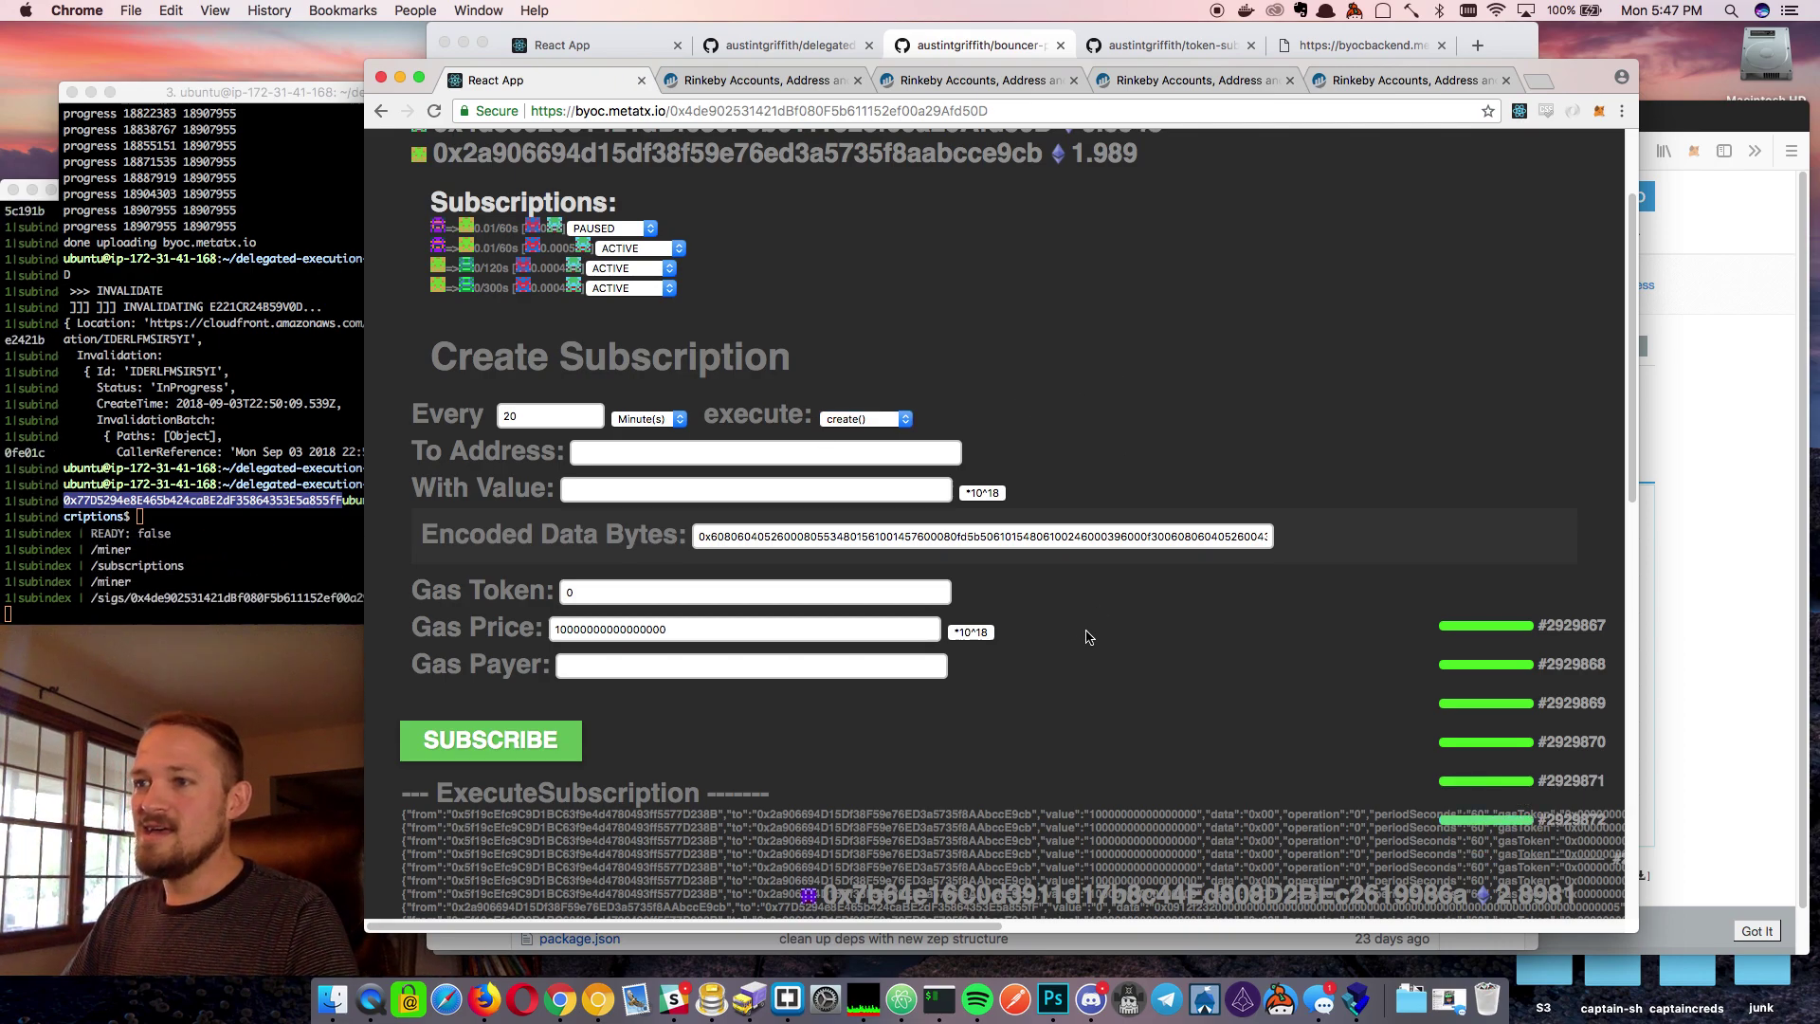
click(723, 540)
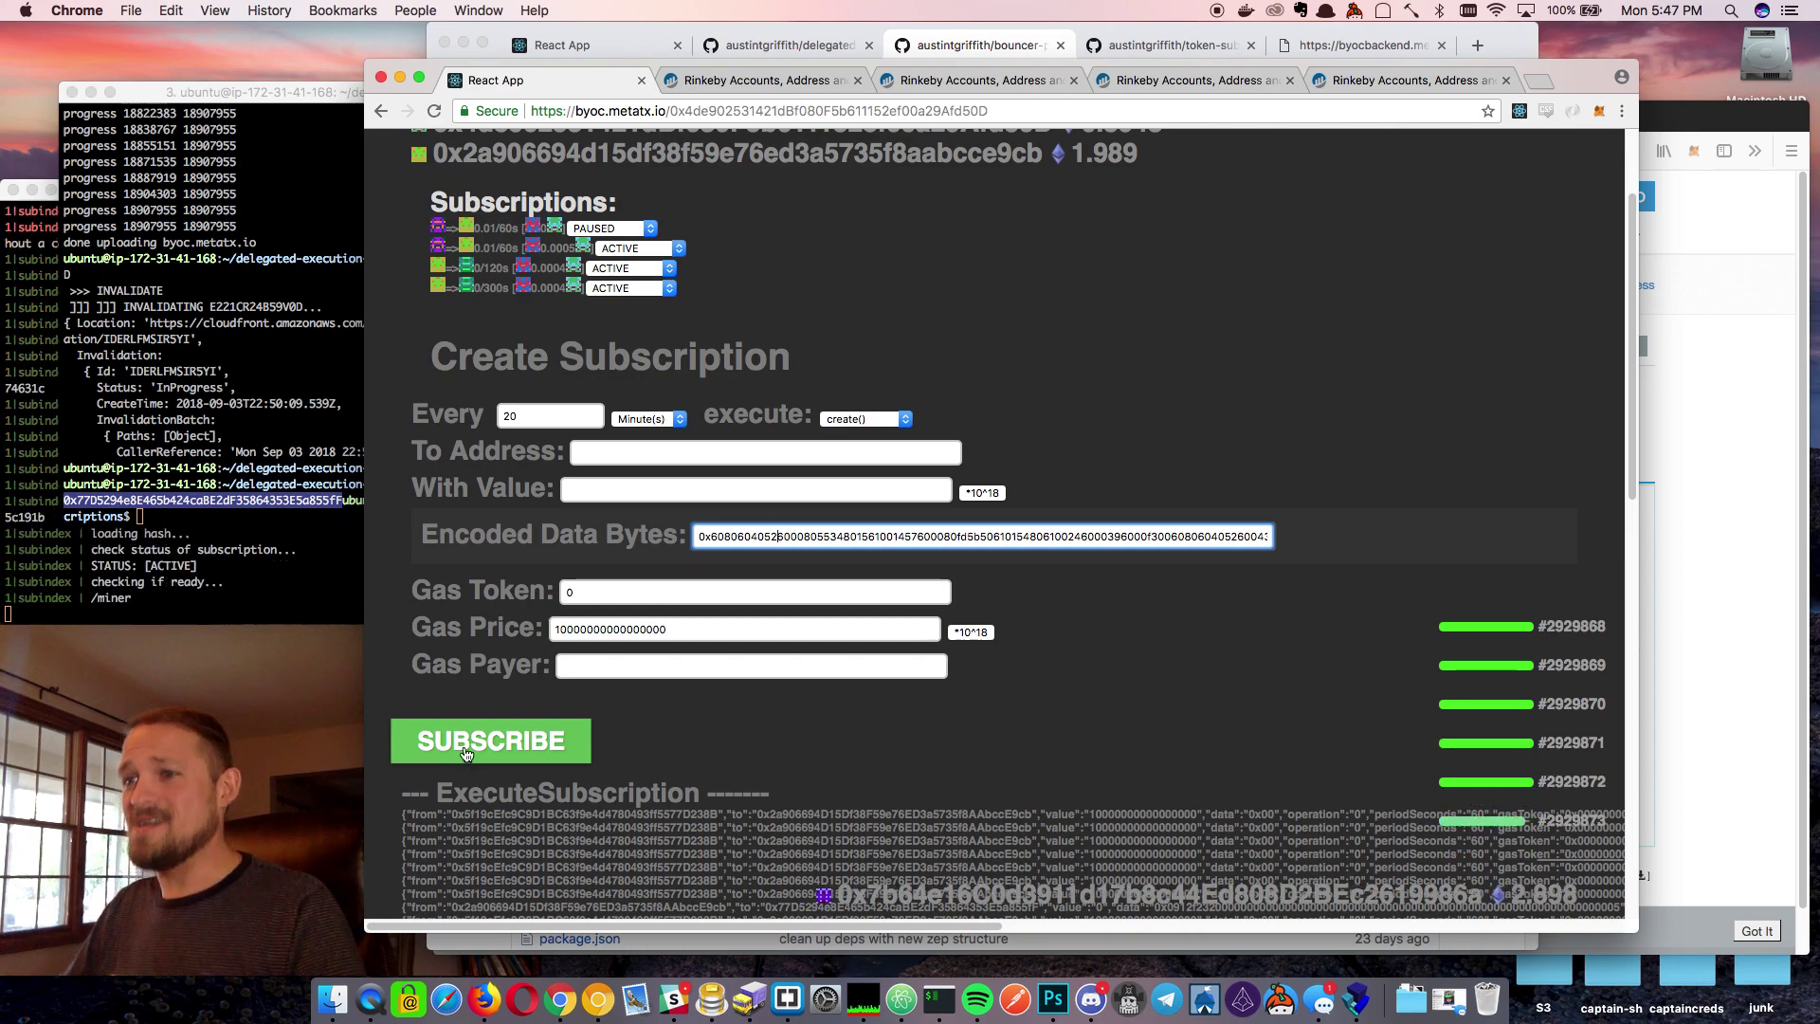
Submit and sign the 20-minute create() subscription, then check the ContractCreation event
click(466, 749)
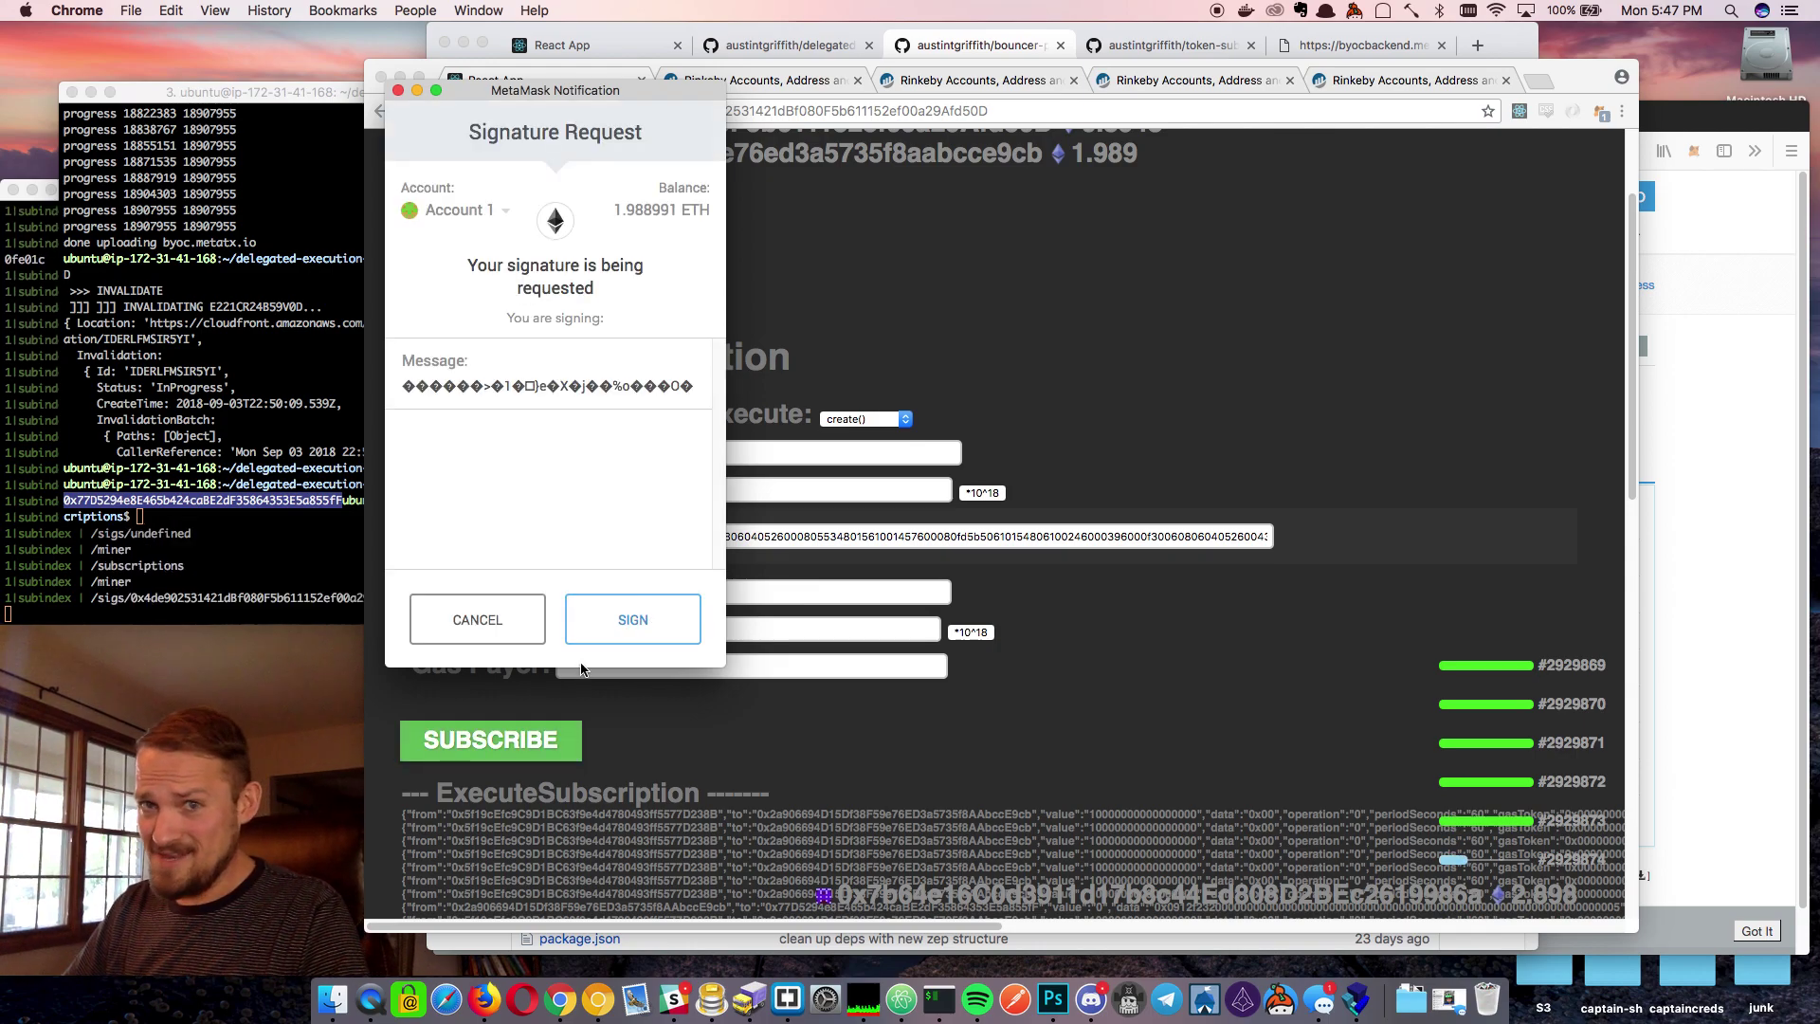
click(629, 620)
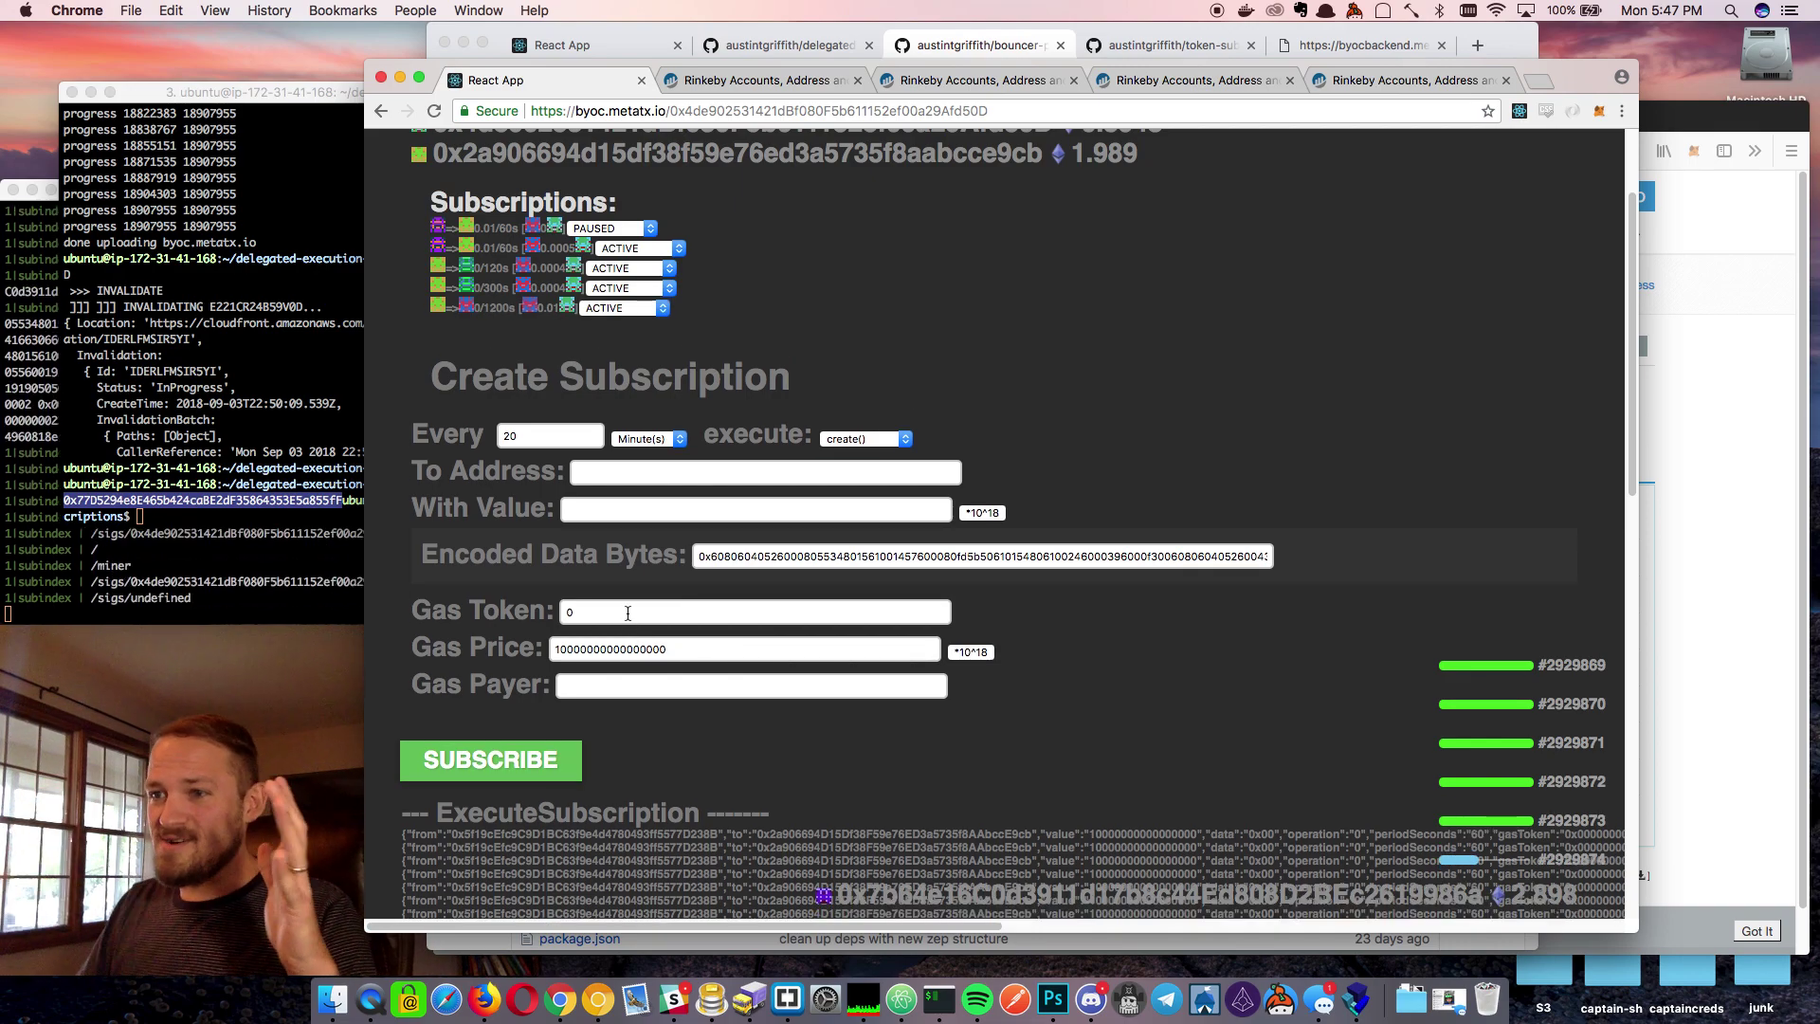
scroll(1232, 664, down, 5)
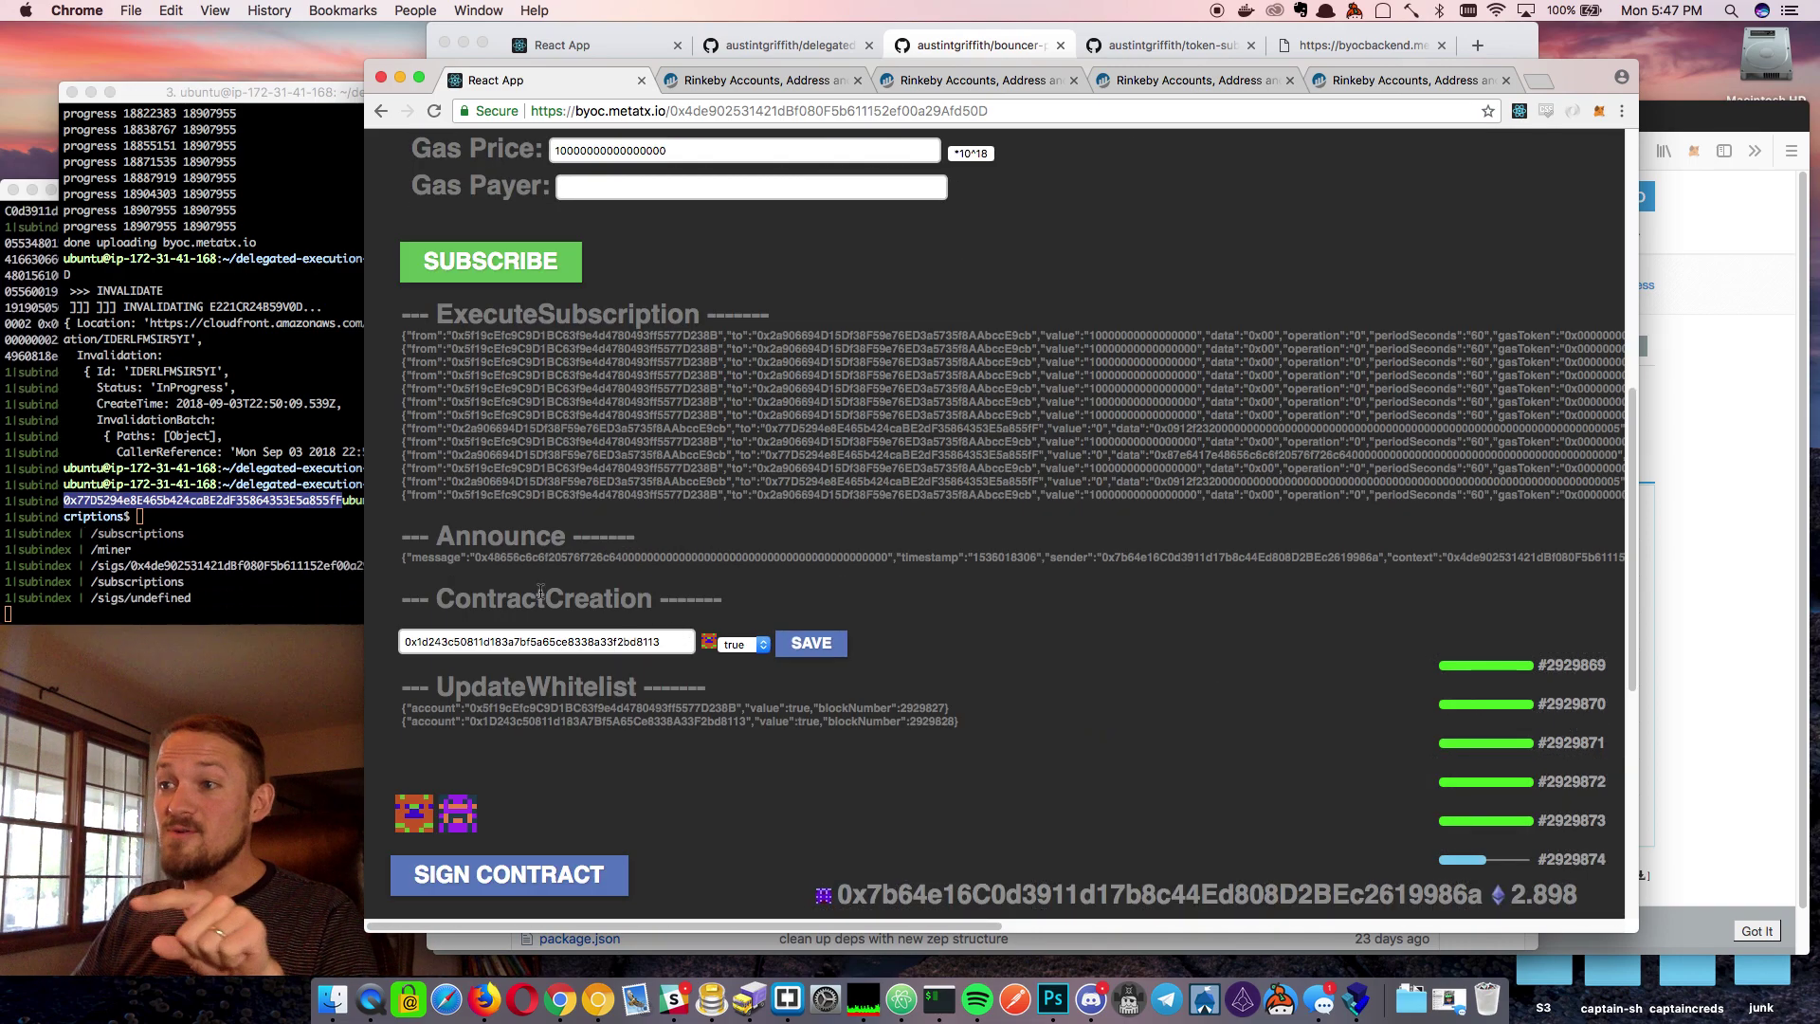
drag(496, 597, 664, 599)
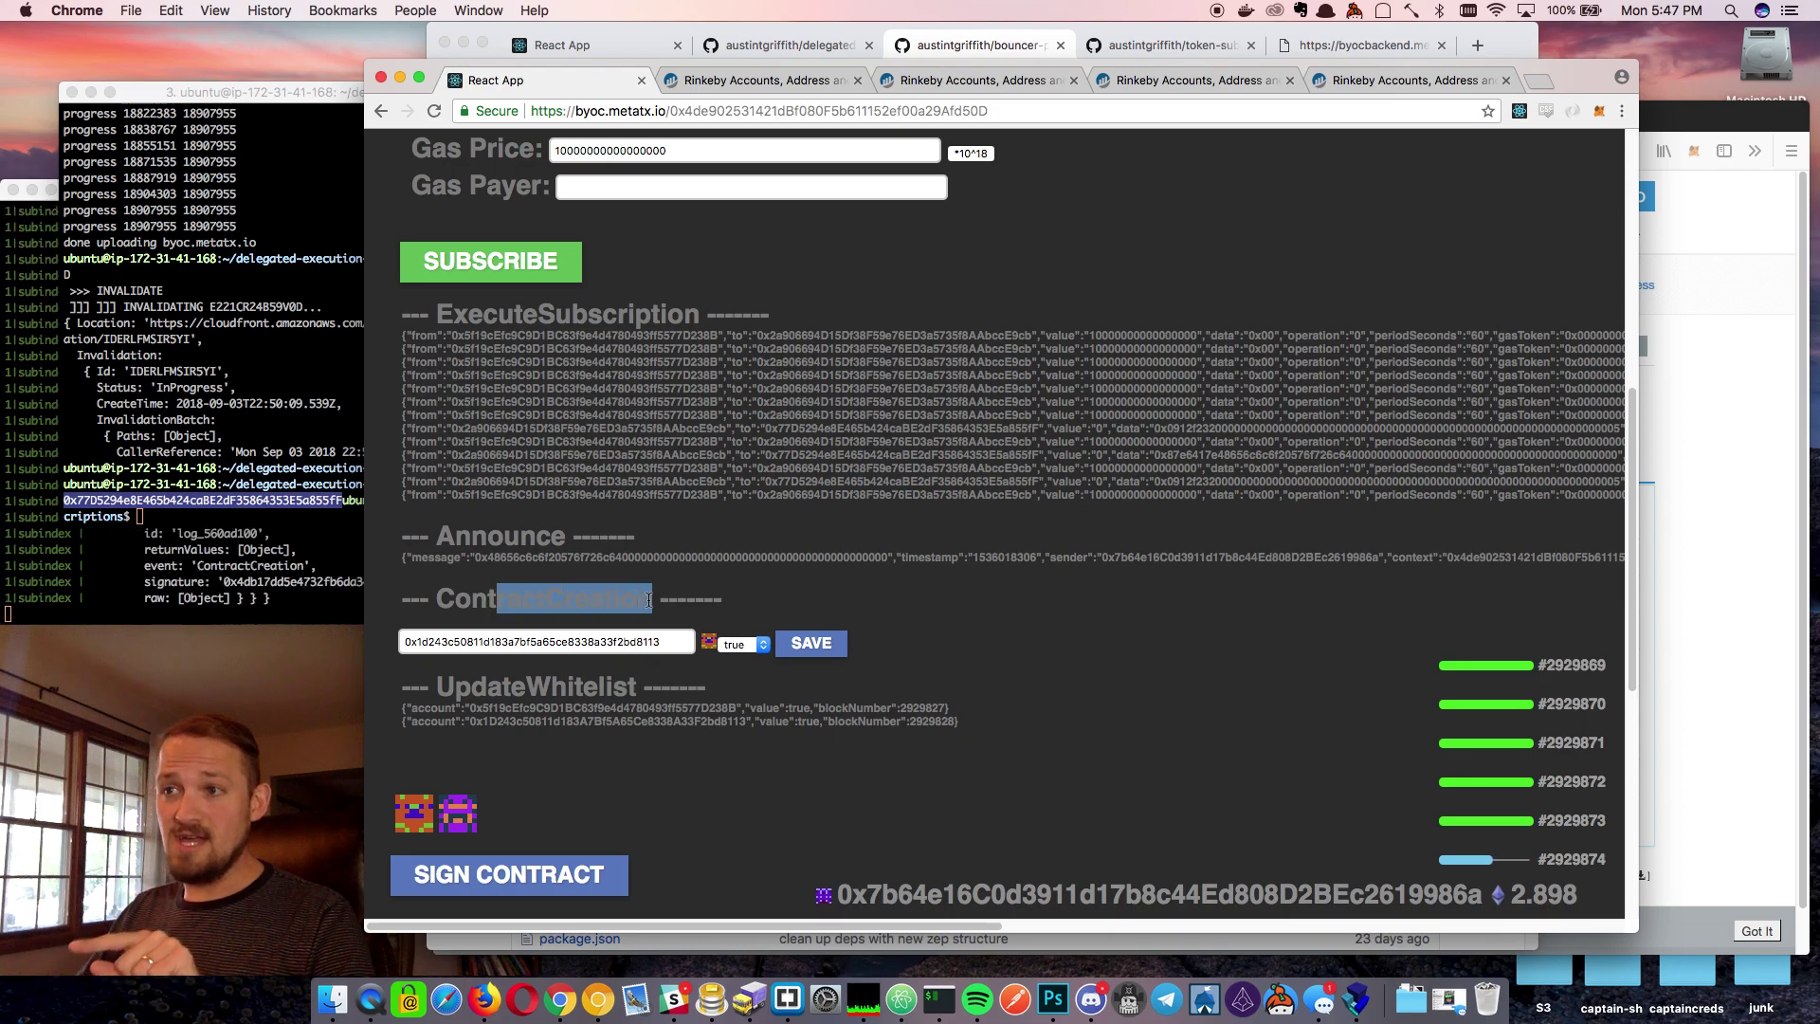
click(853, 603)
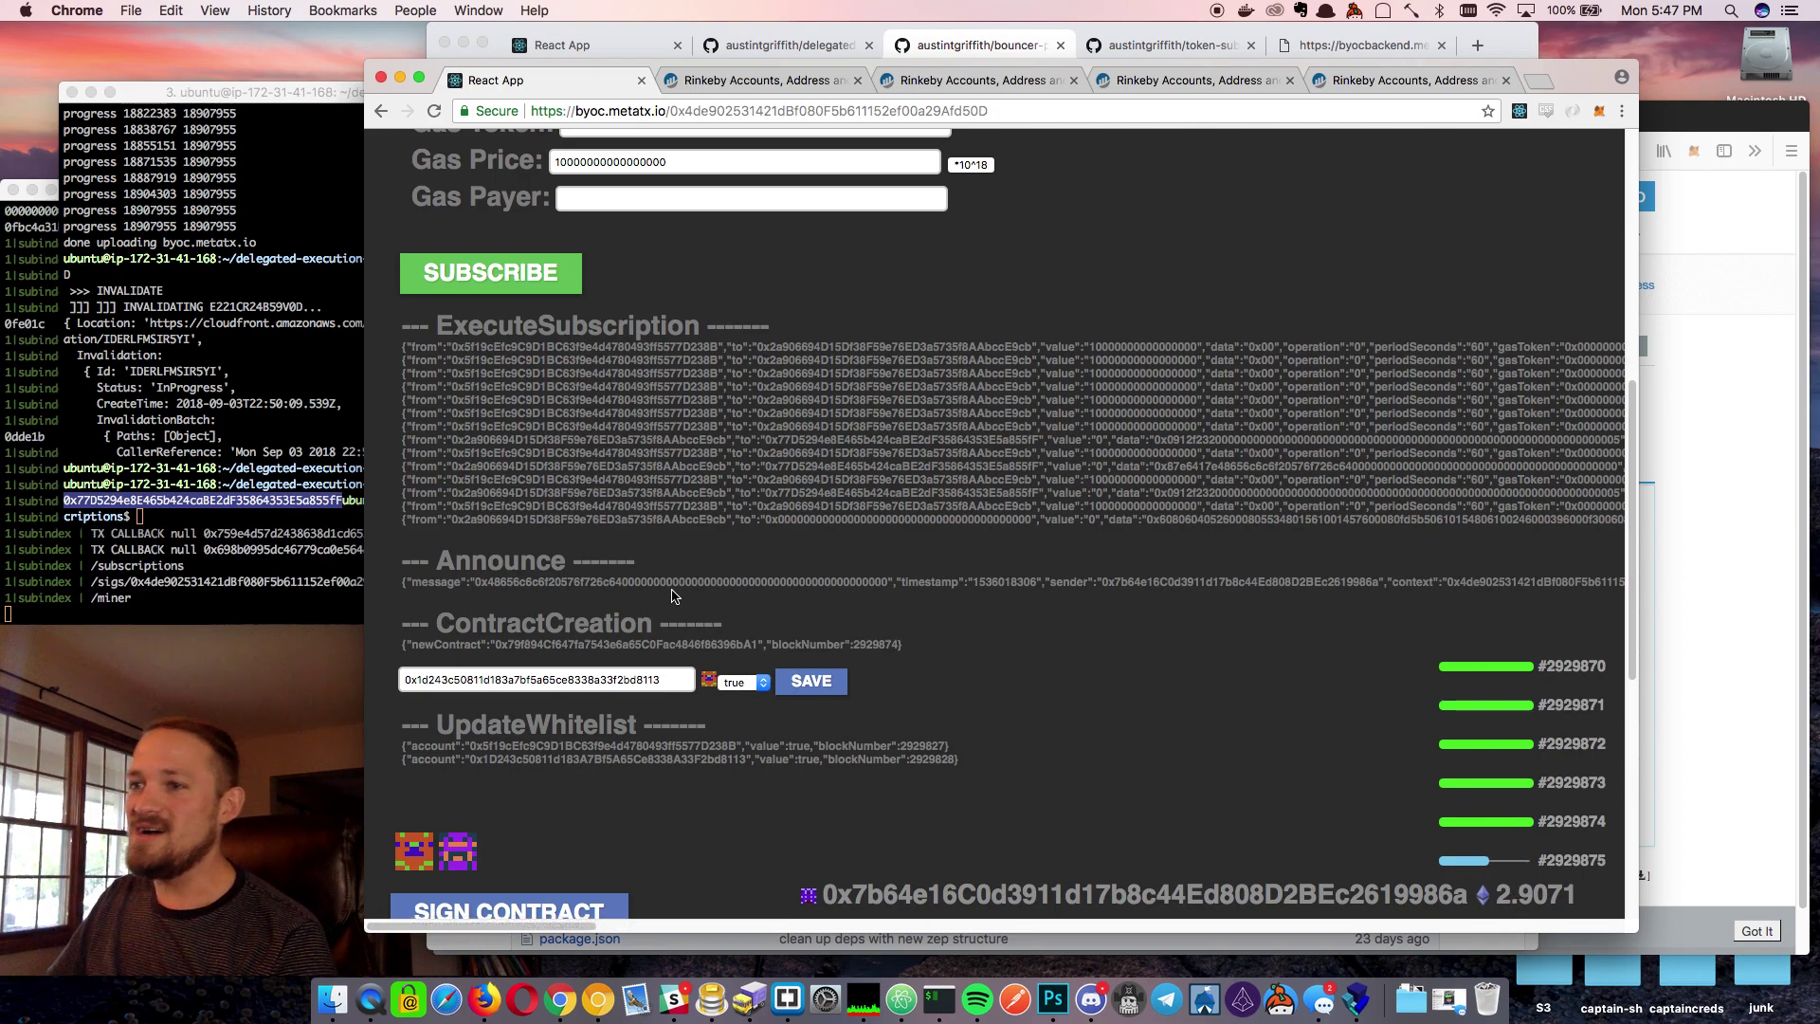
scroll(834, 599, up, 5)
Resubmit the create() subscription at one minute, sign it, and select the newContract address
click(396, 271)
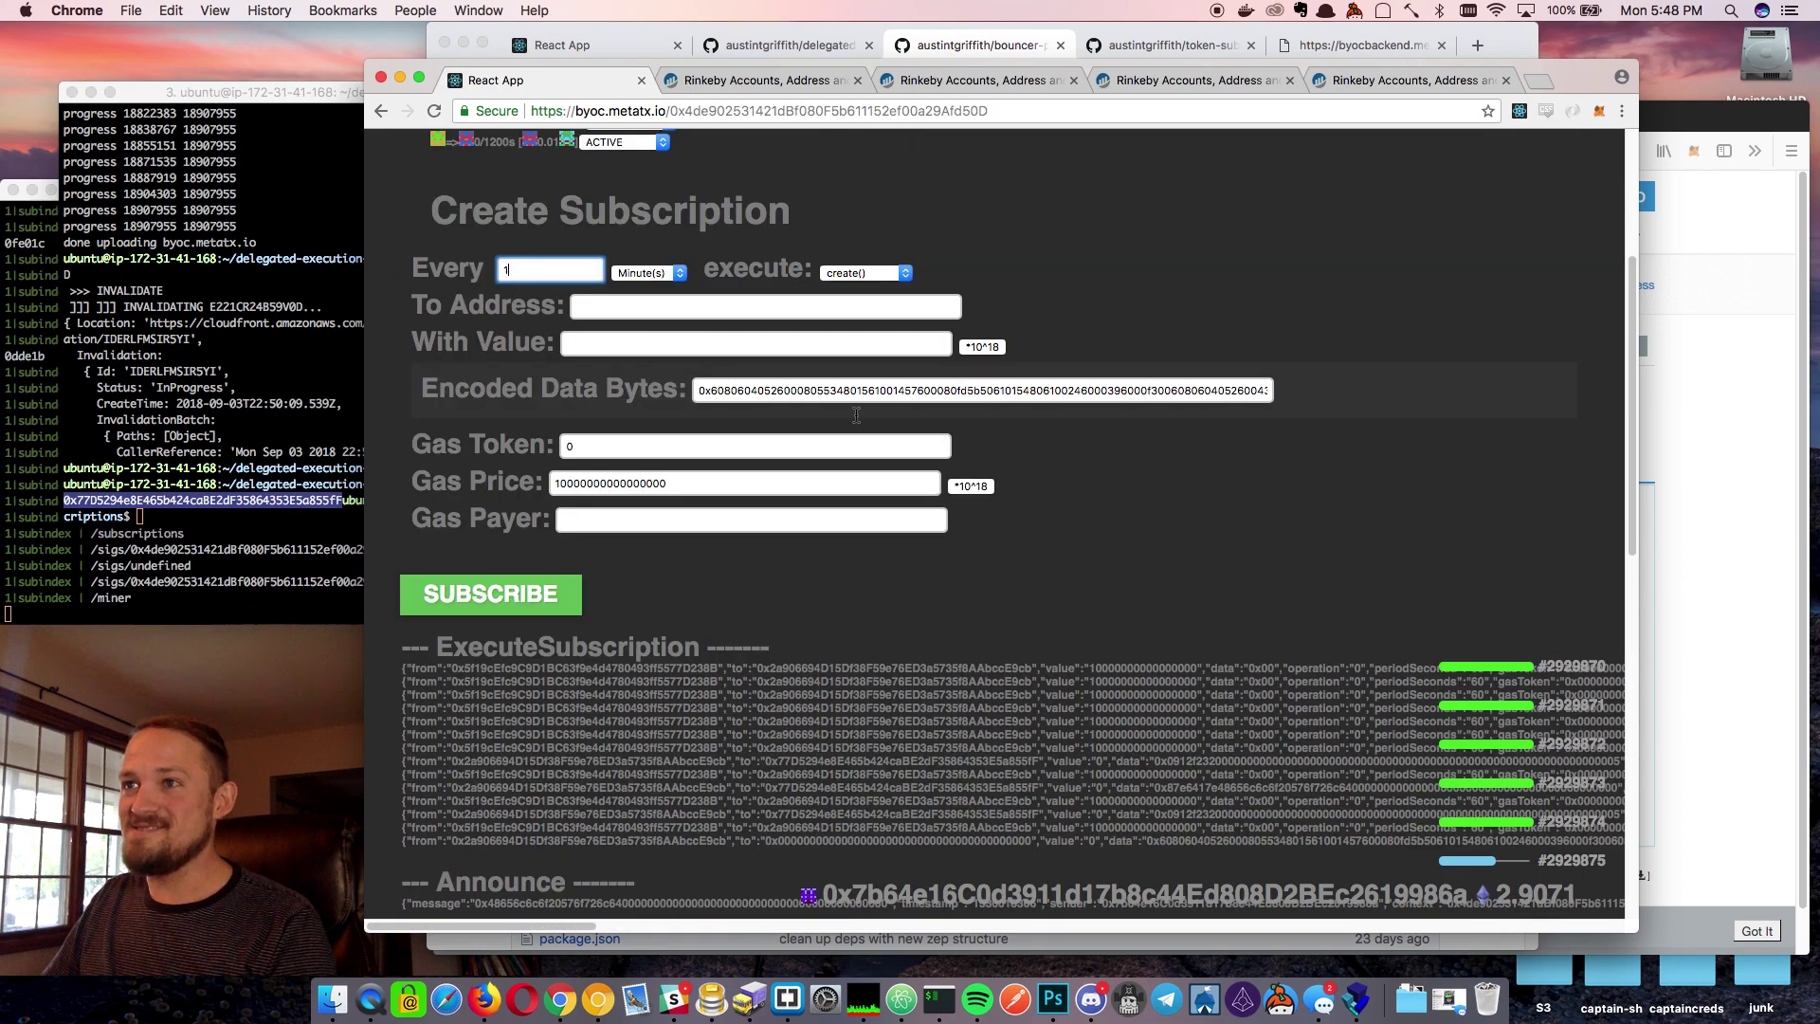
scroll(1117, 550, down, 1)
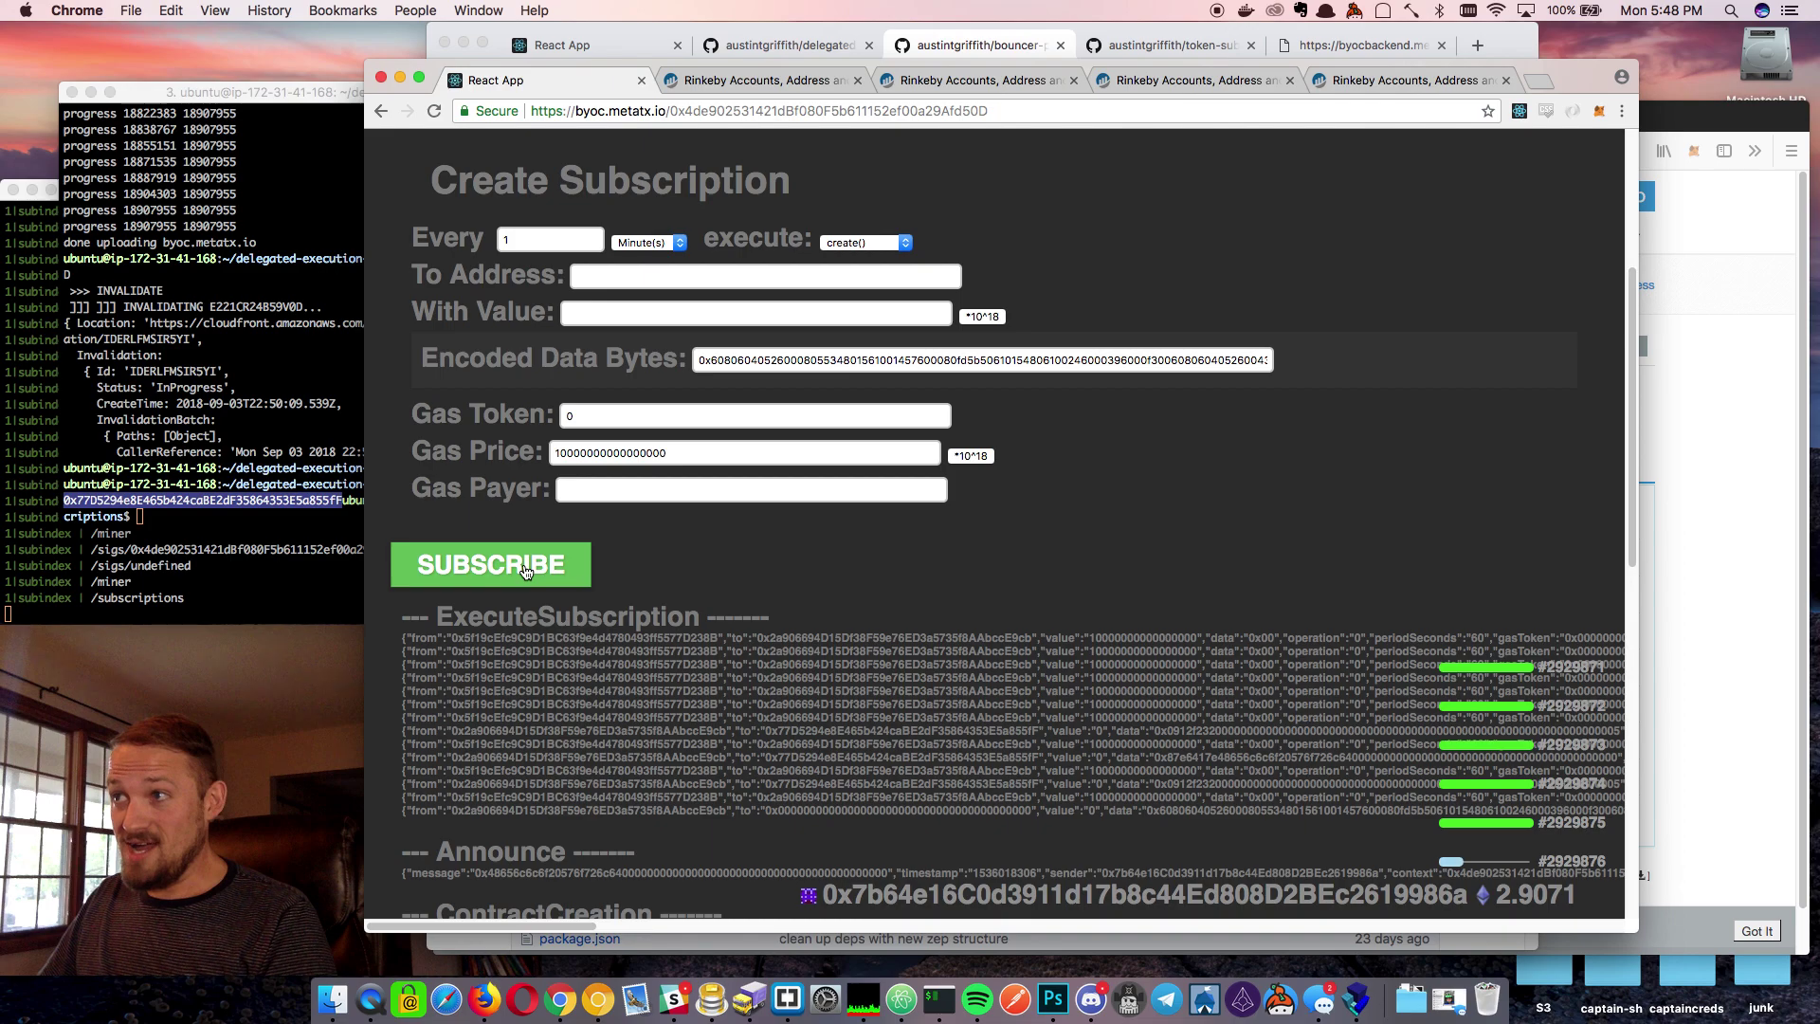
click(524, 568)
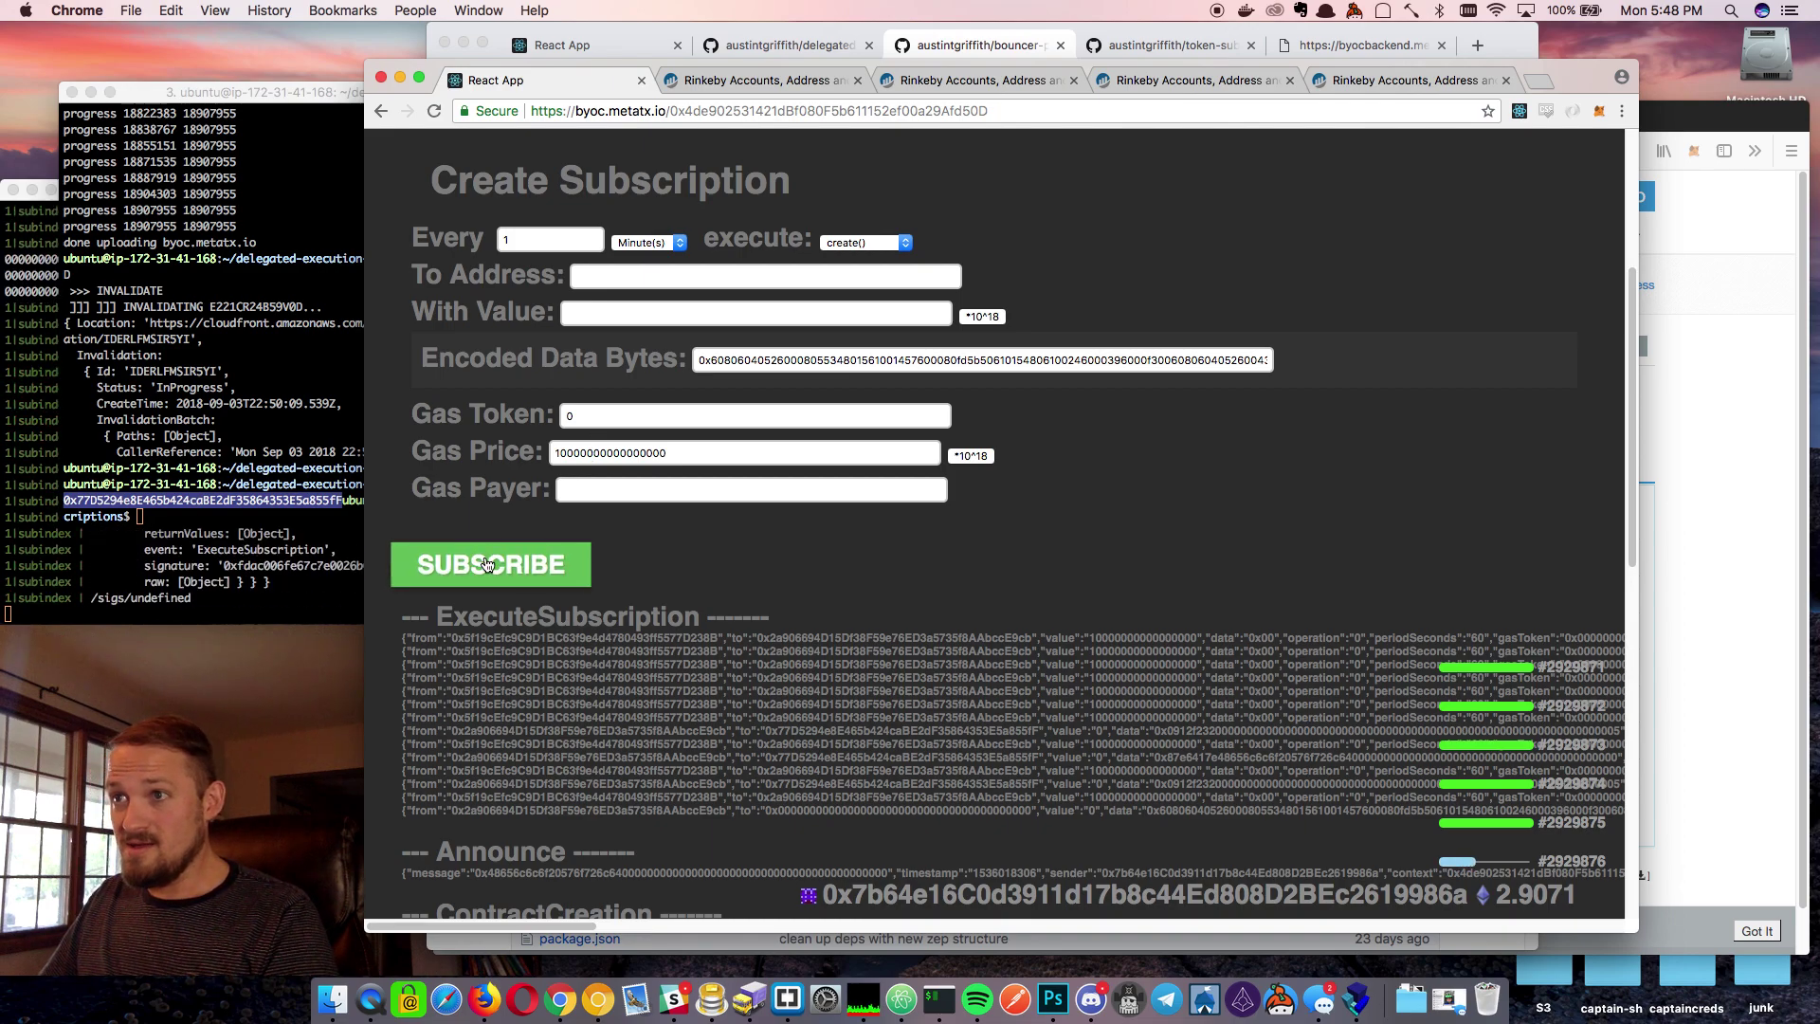
click(486, 565)
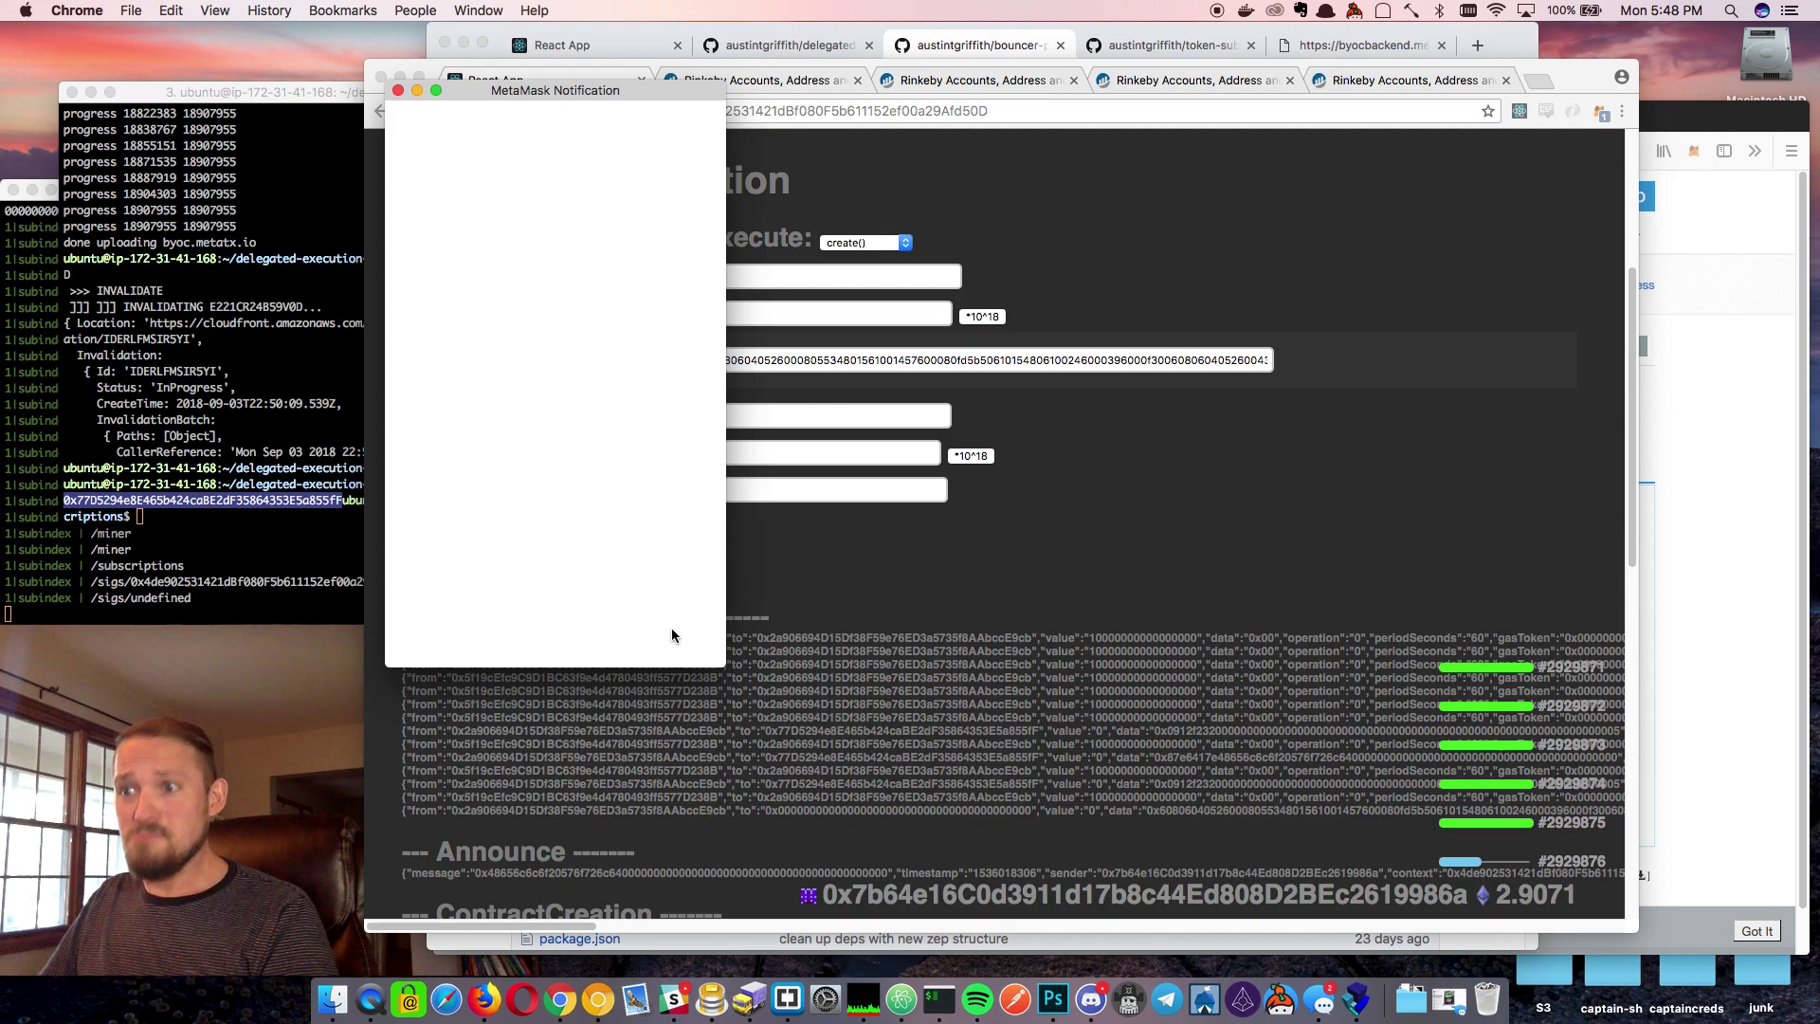
click(672, 627)
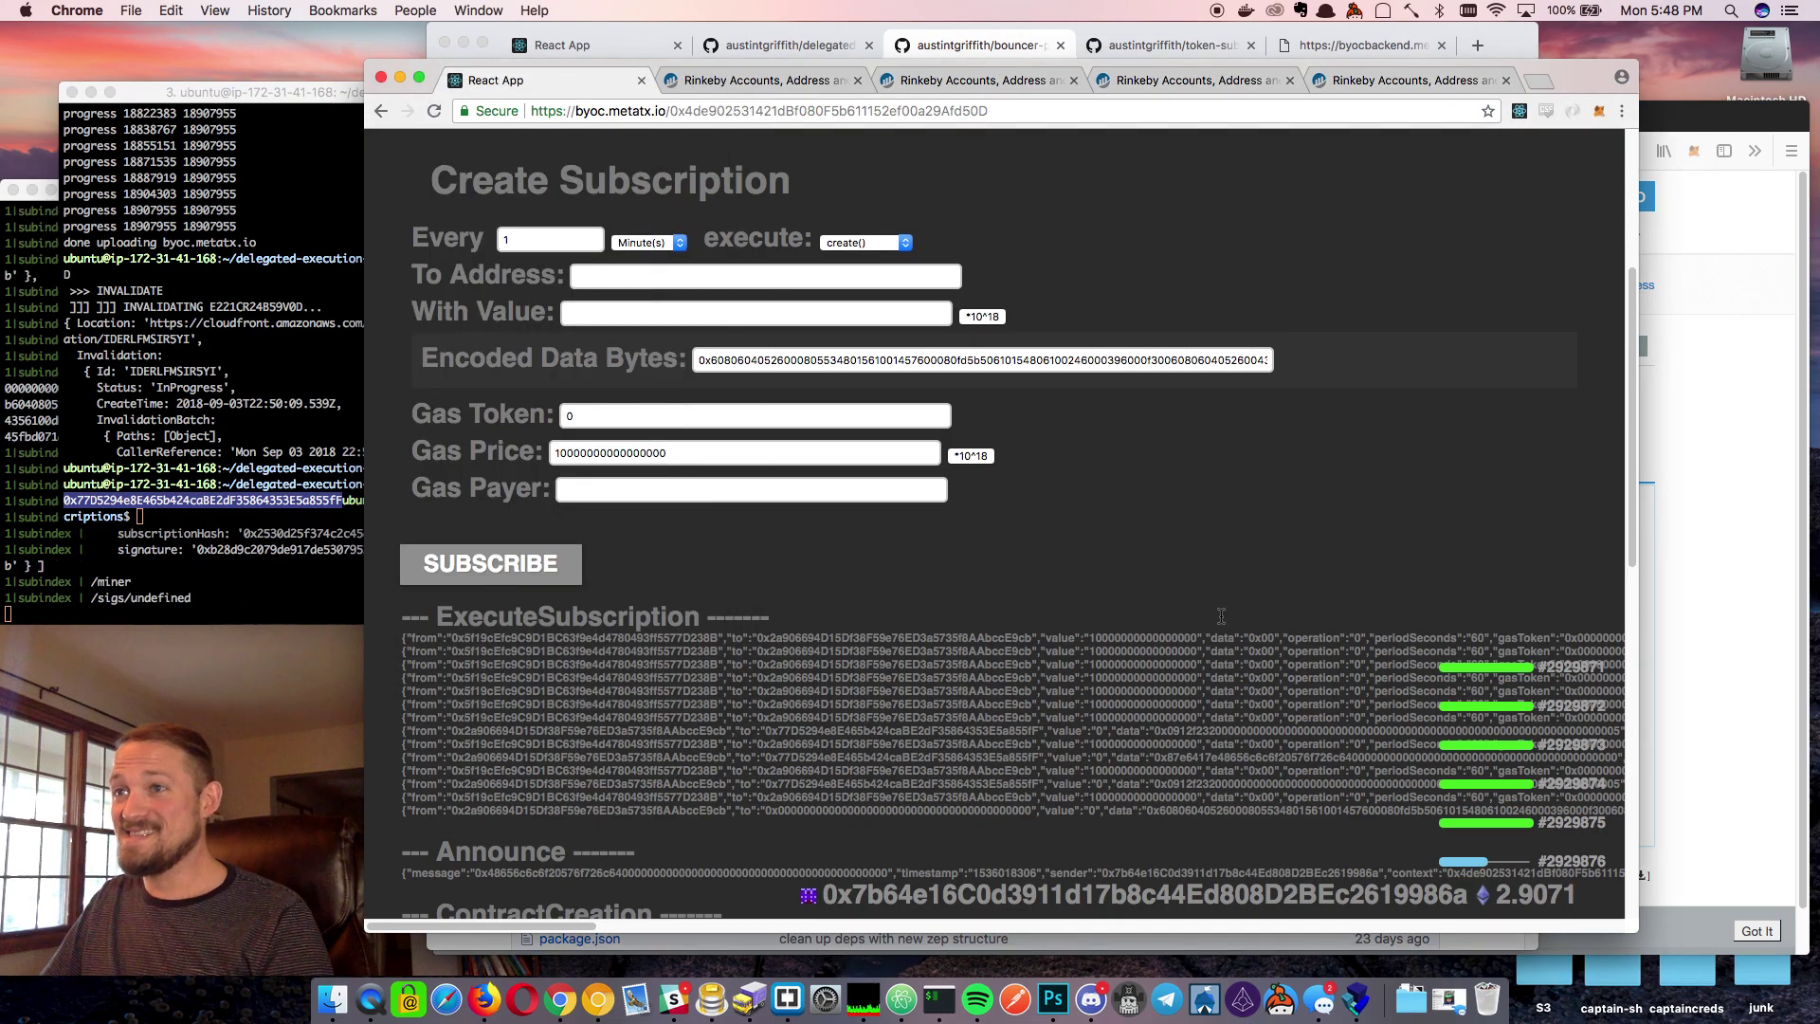
scroll(1221, 616, down, 5)
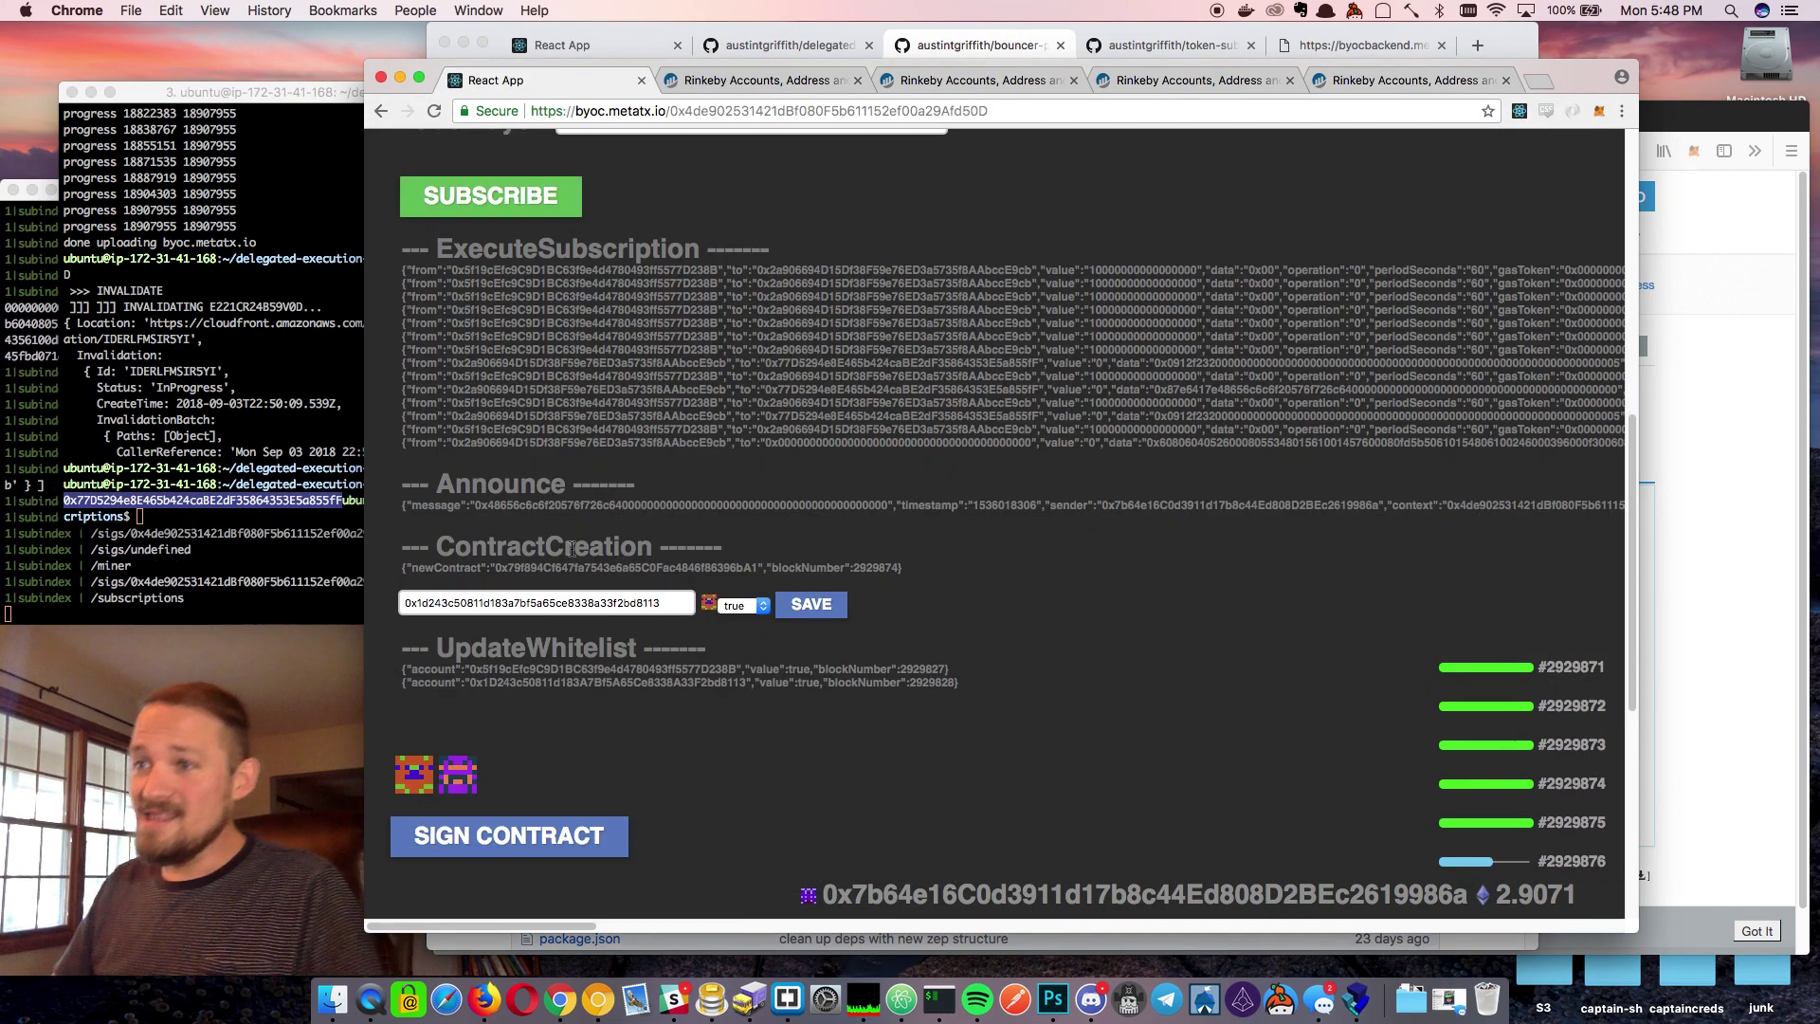
double_click(598, 568)
key(super+c)
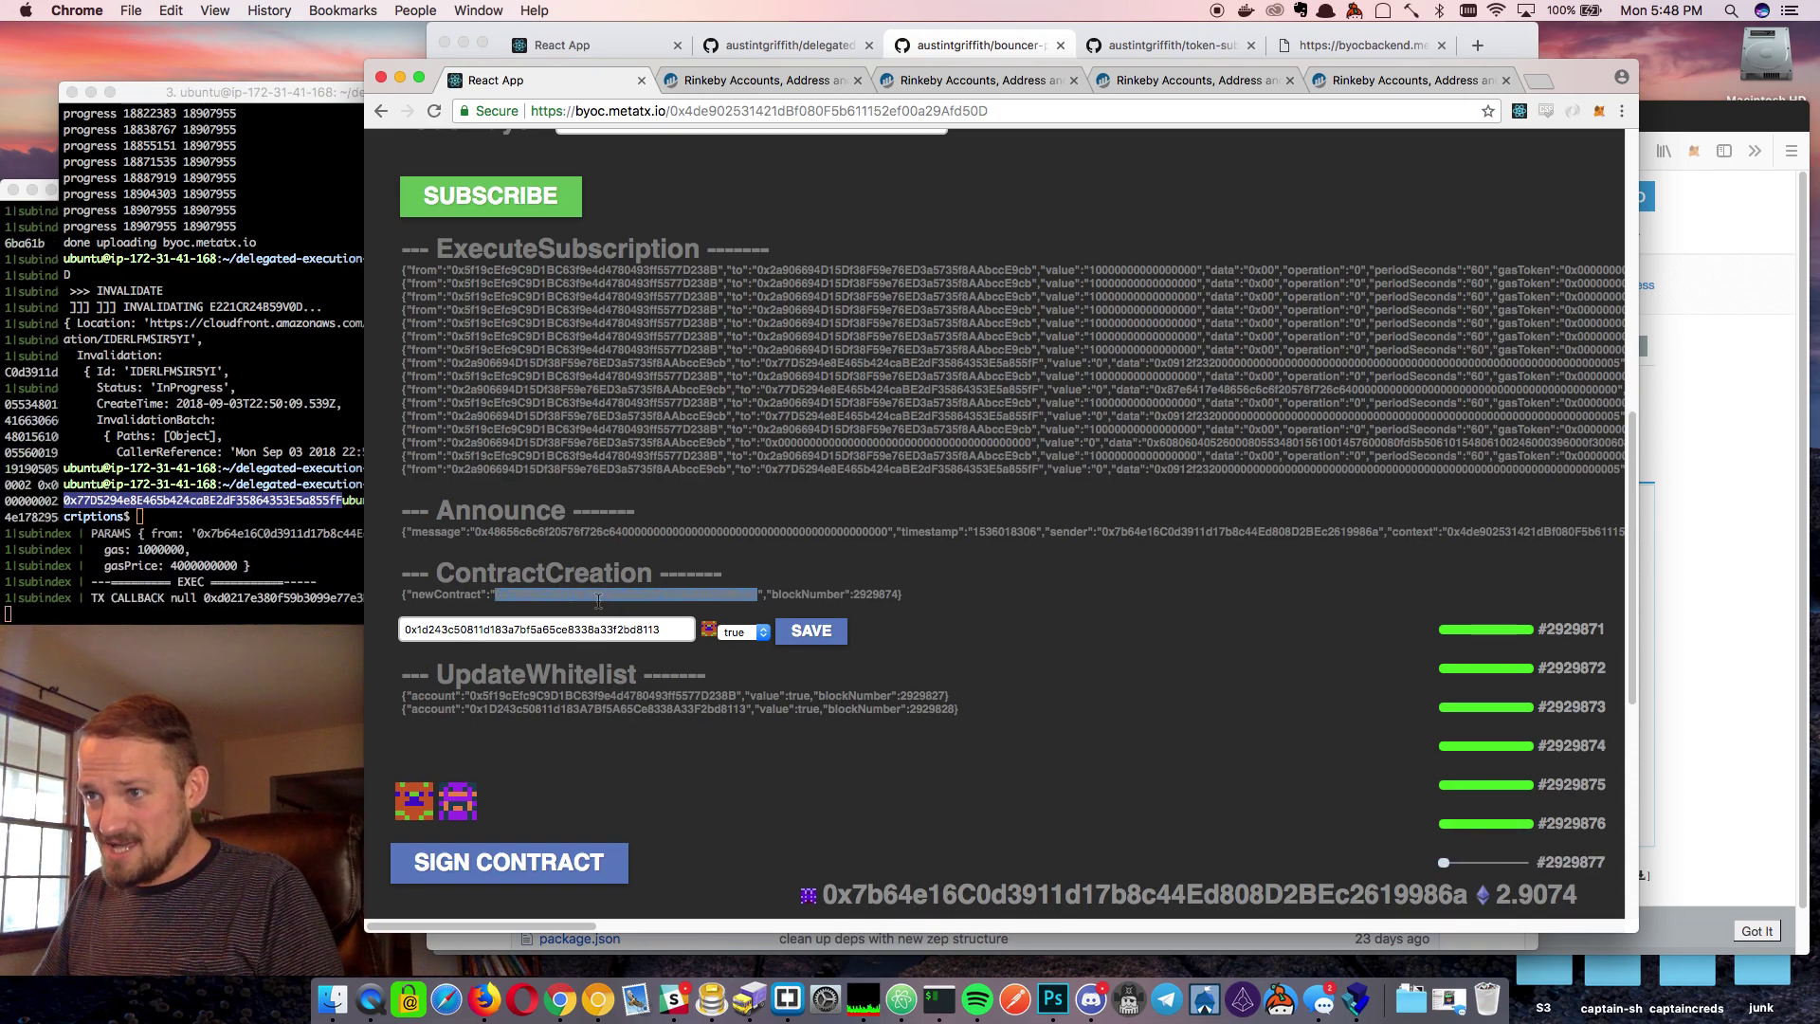
Search the new contract's address on Etherscan, open its creating transaction, then return to subscriptions
click(1142, 79)
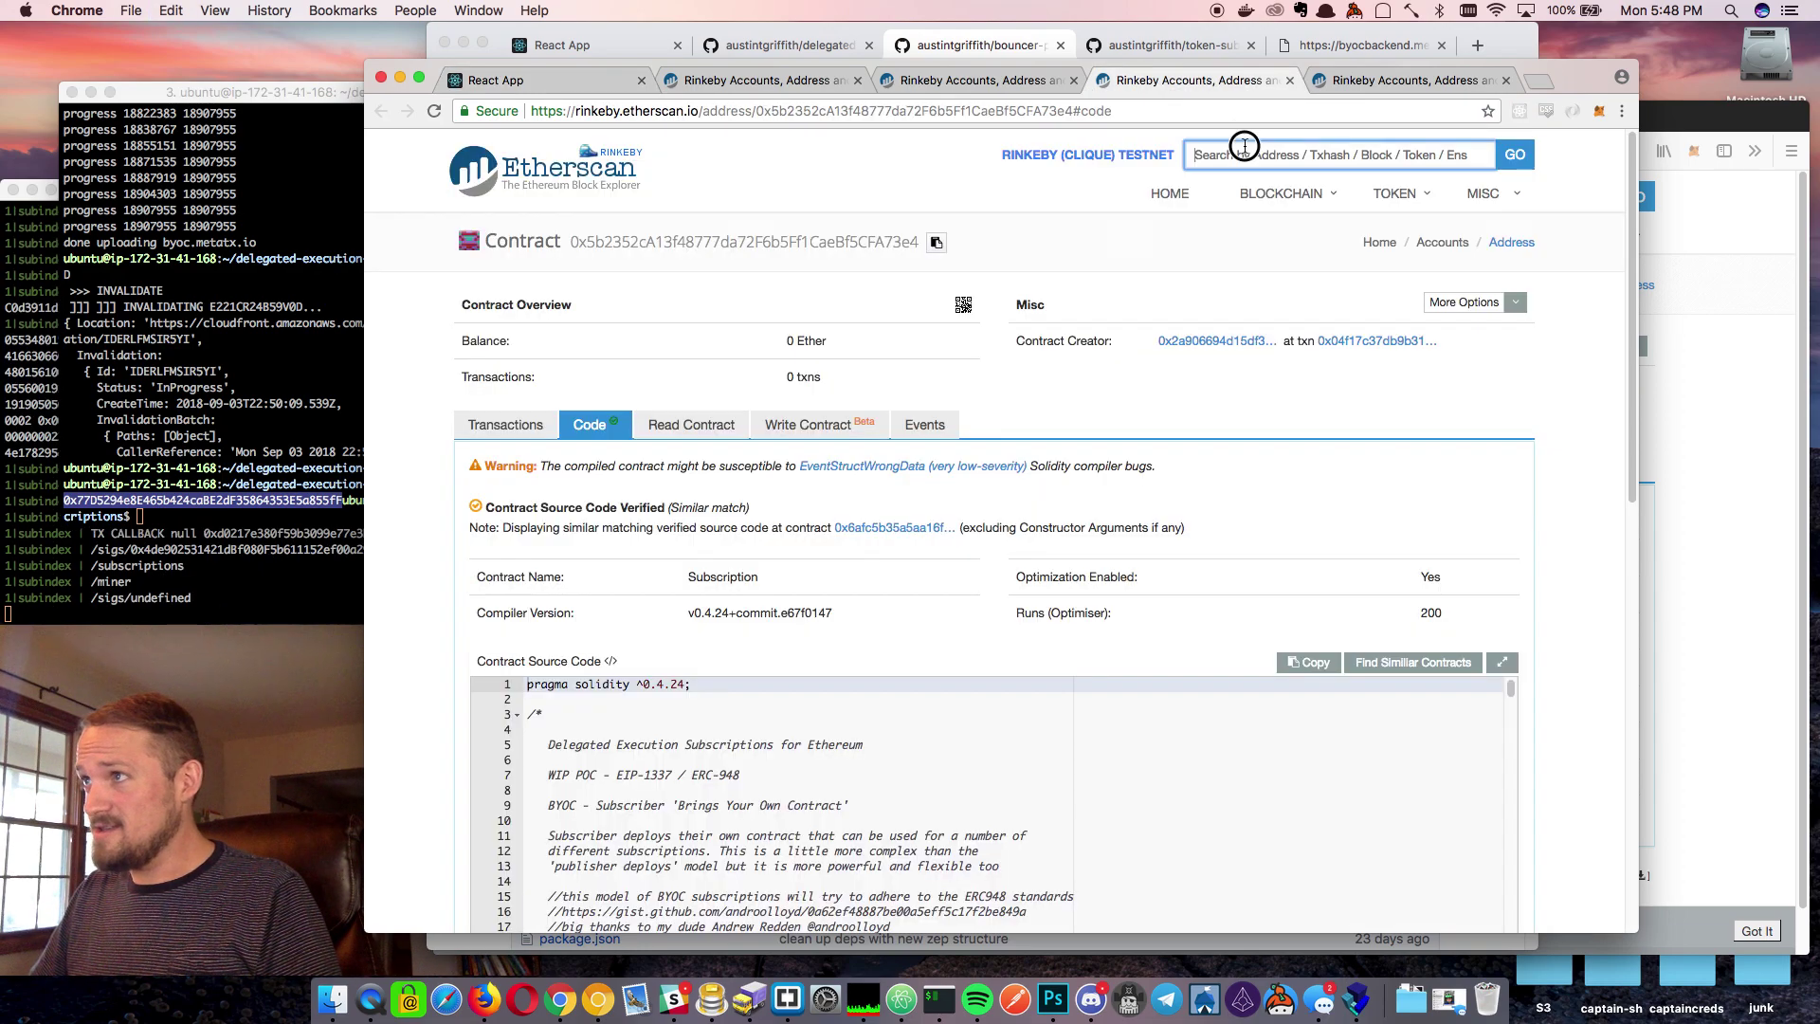
key(super+v)
key(Return)
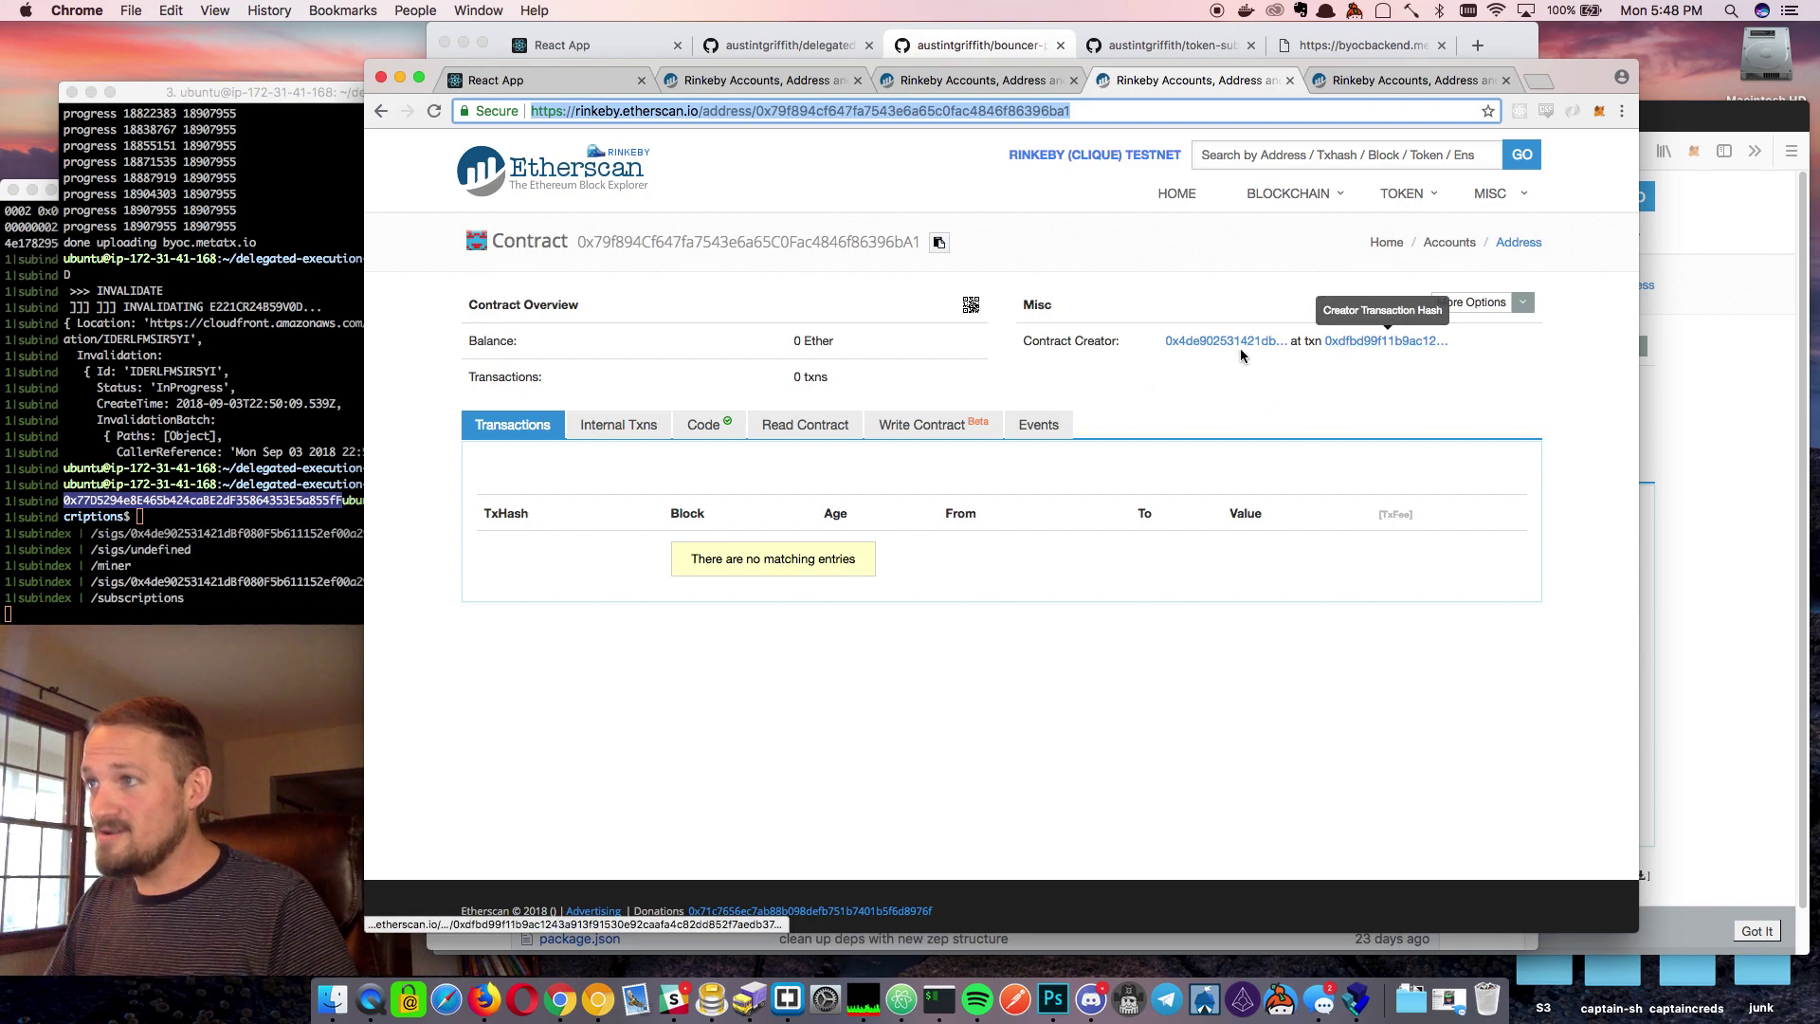
super+click(1220, 342)
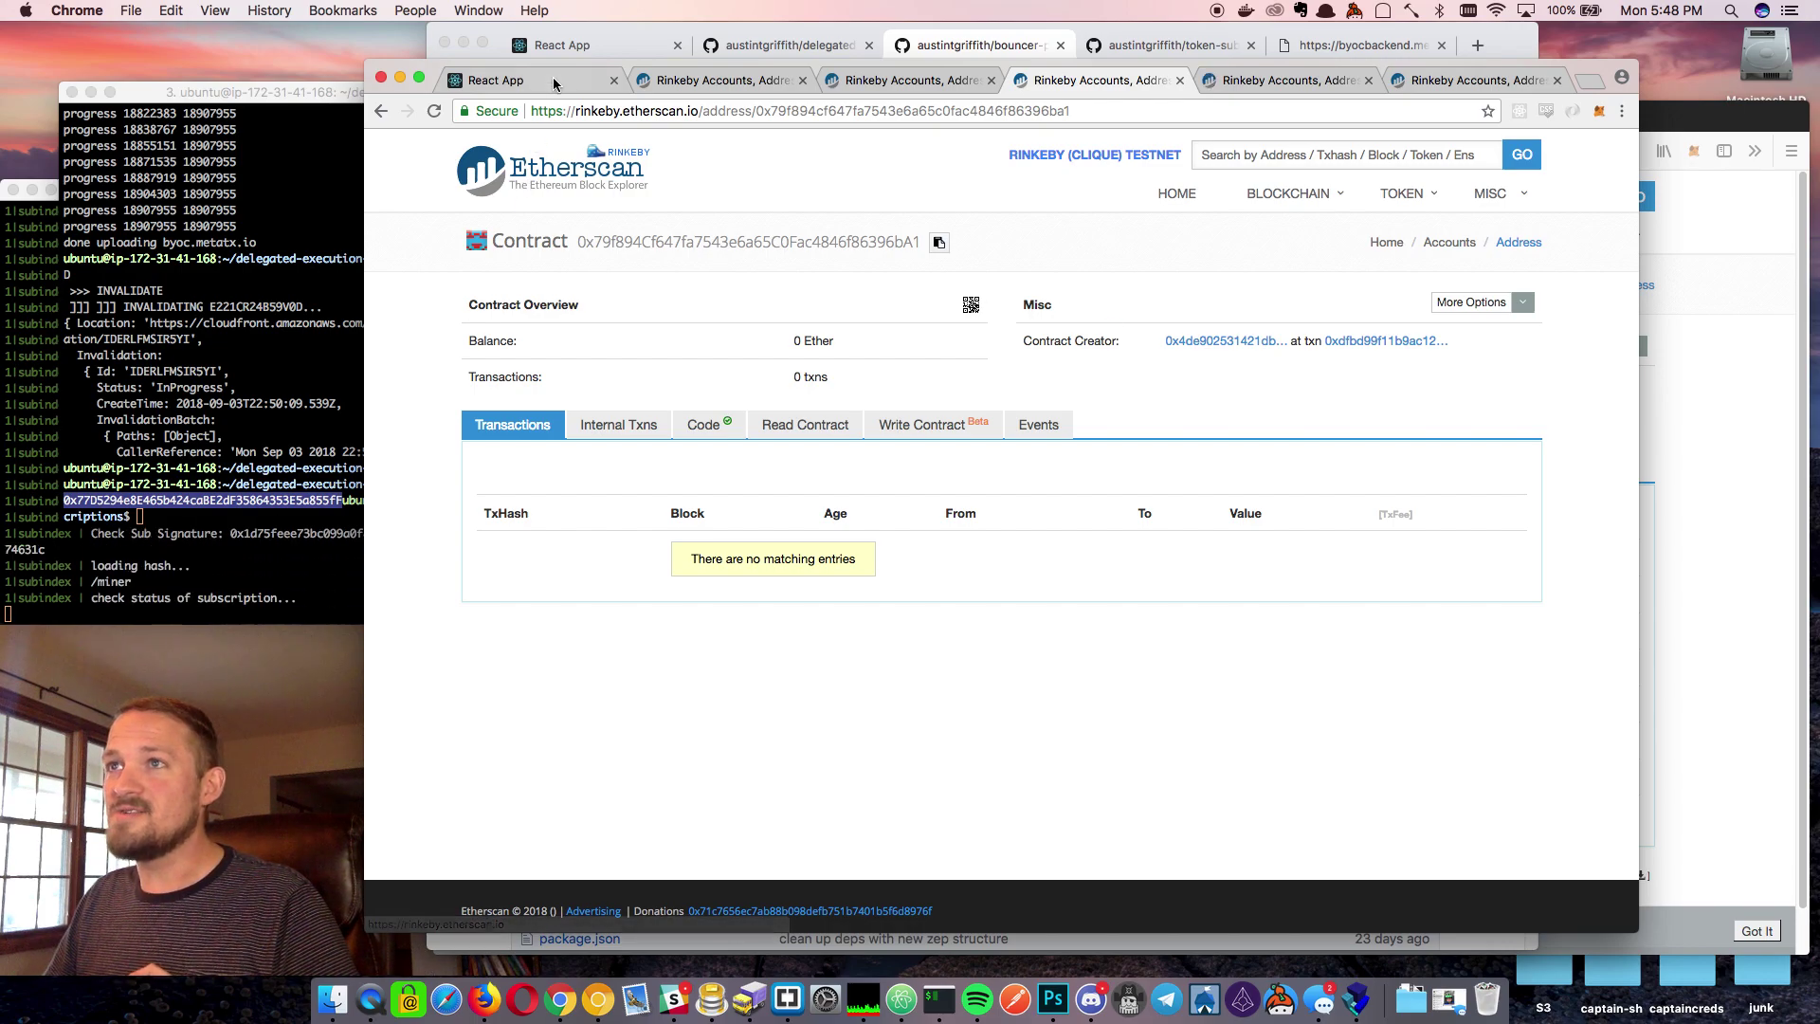
key(super+1)
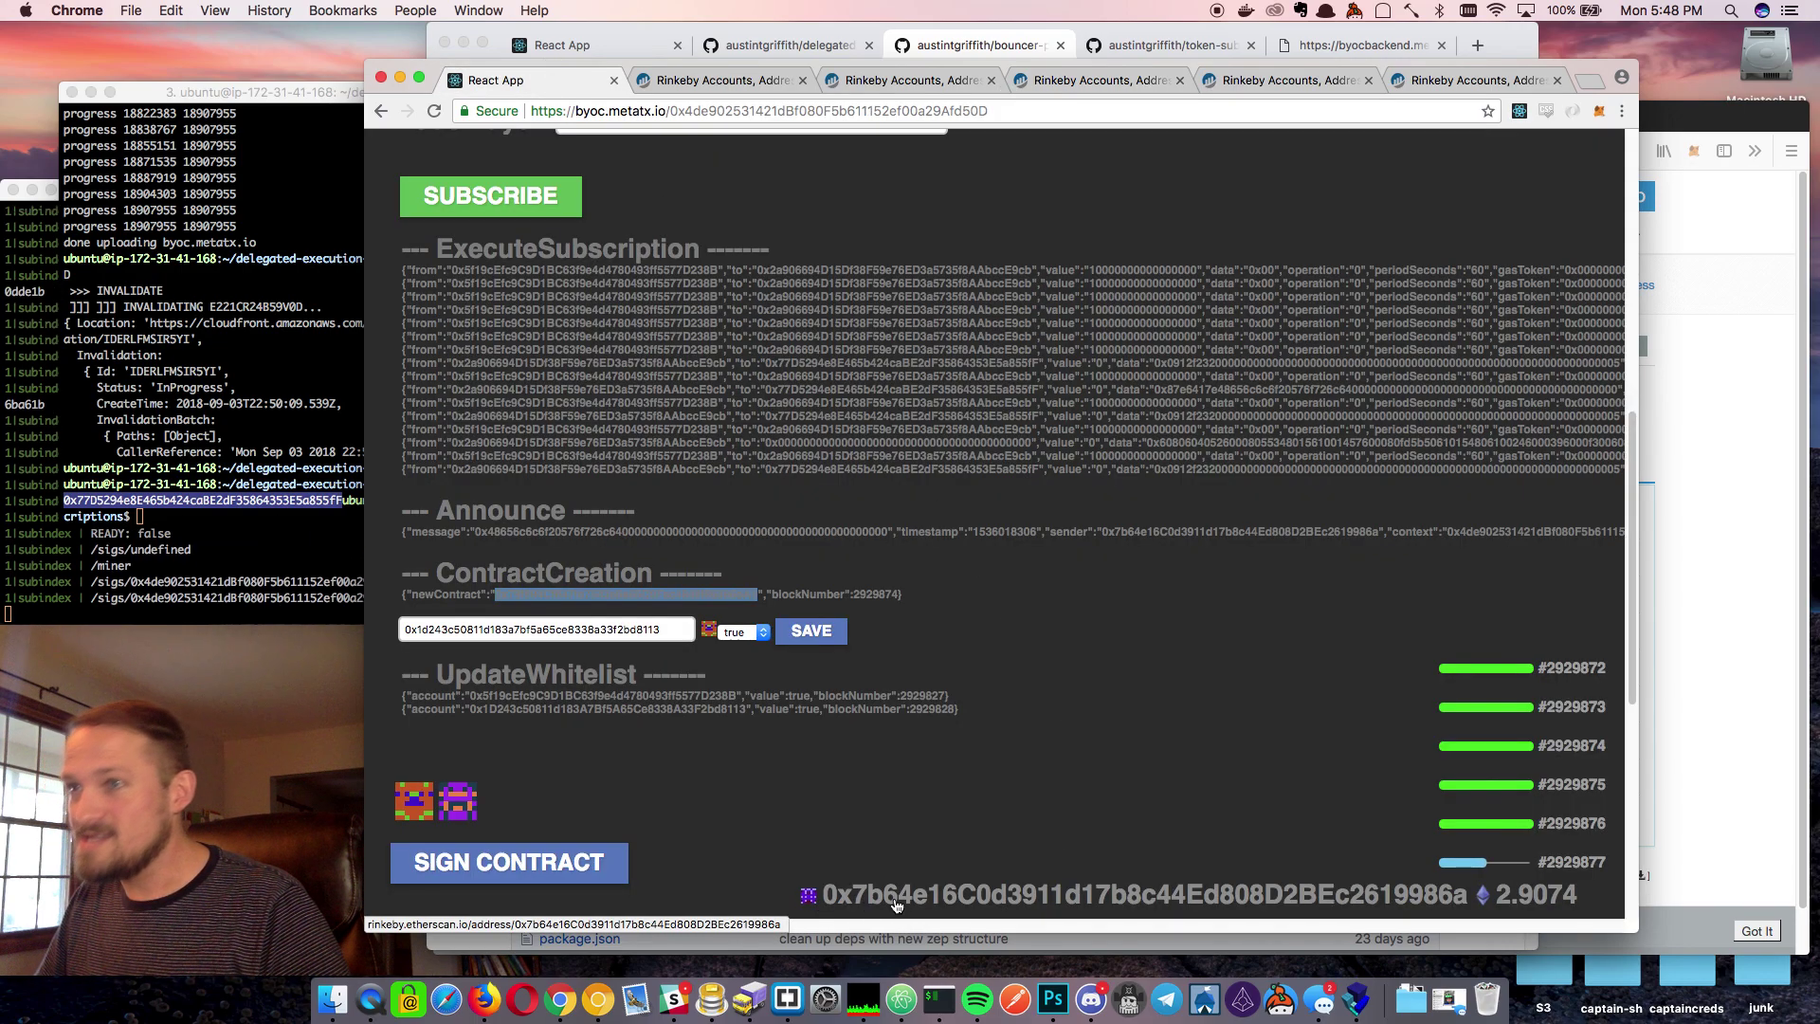
scroll(919, 419, up, 15)
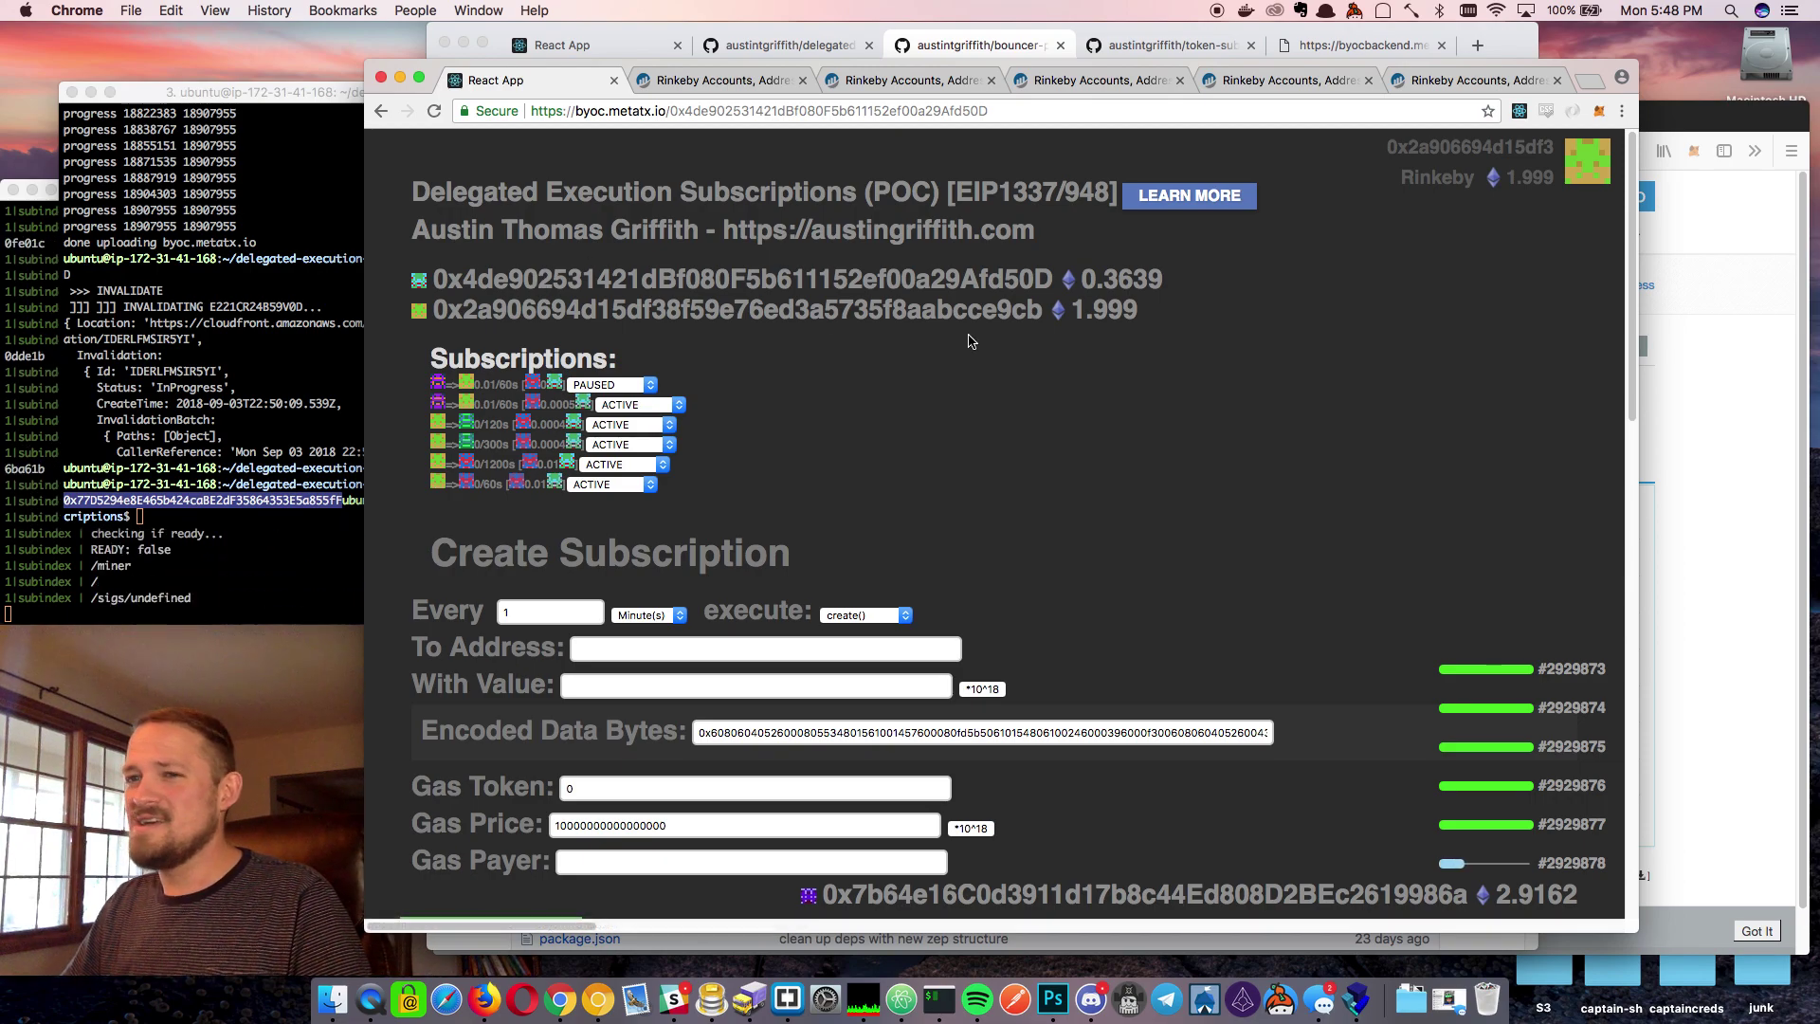
Look up the new contract on Etherscan and view its internal transactions and verified source
click(1291, 80)
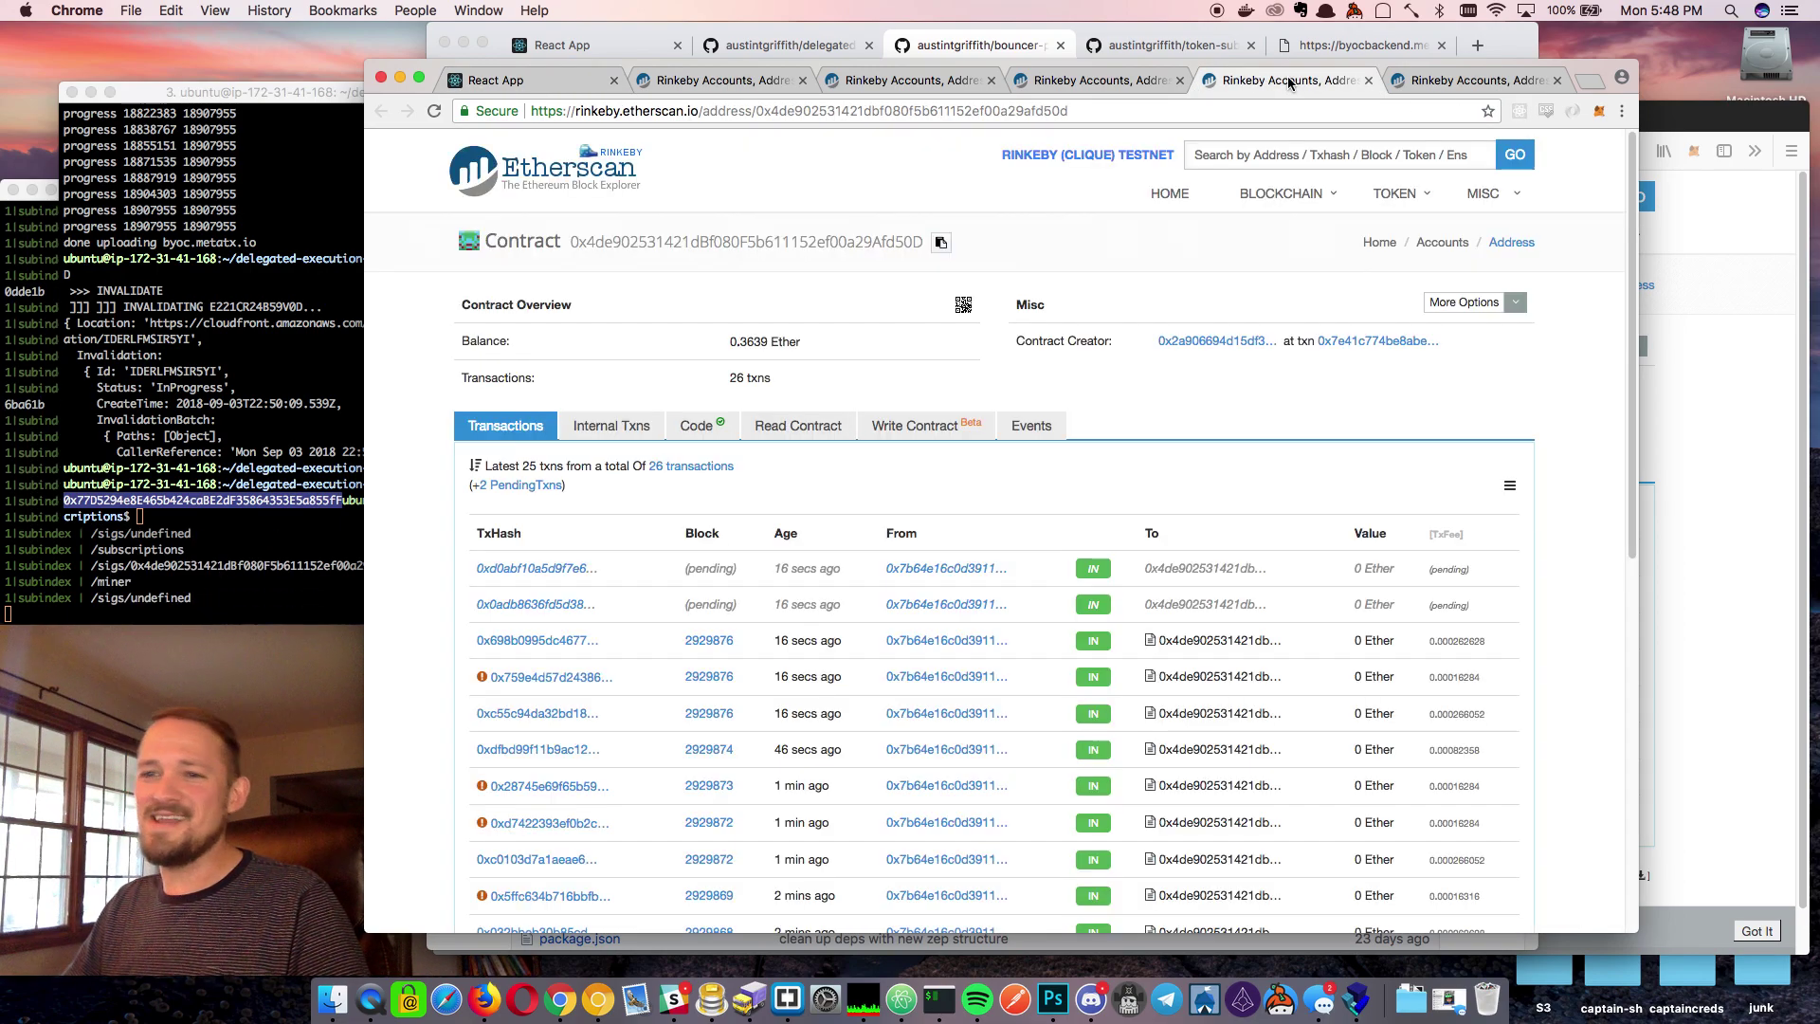
click(1425, 83)
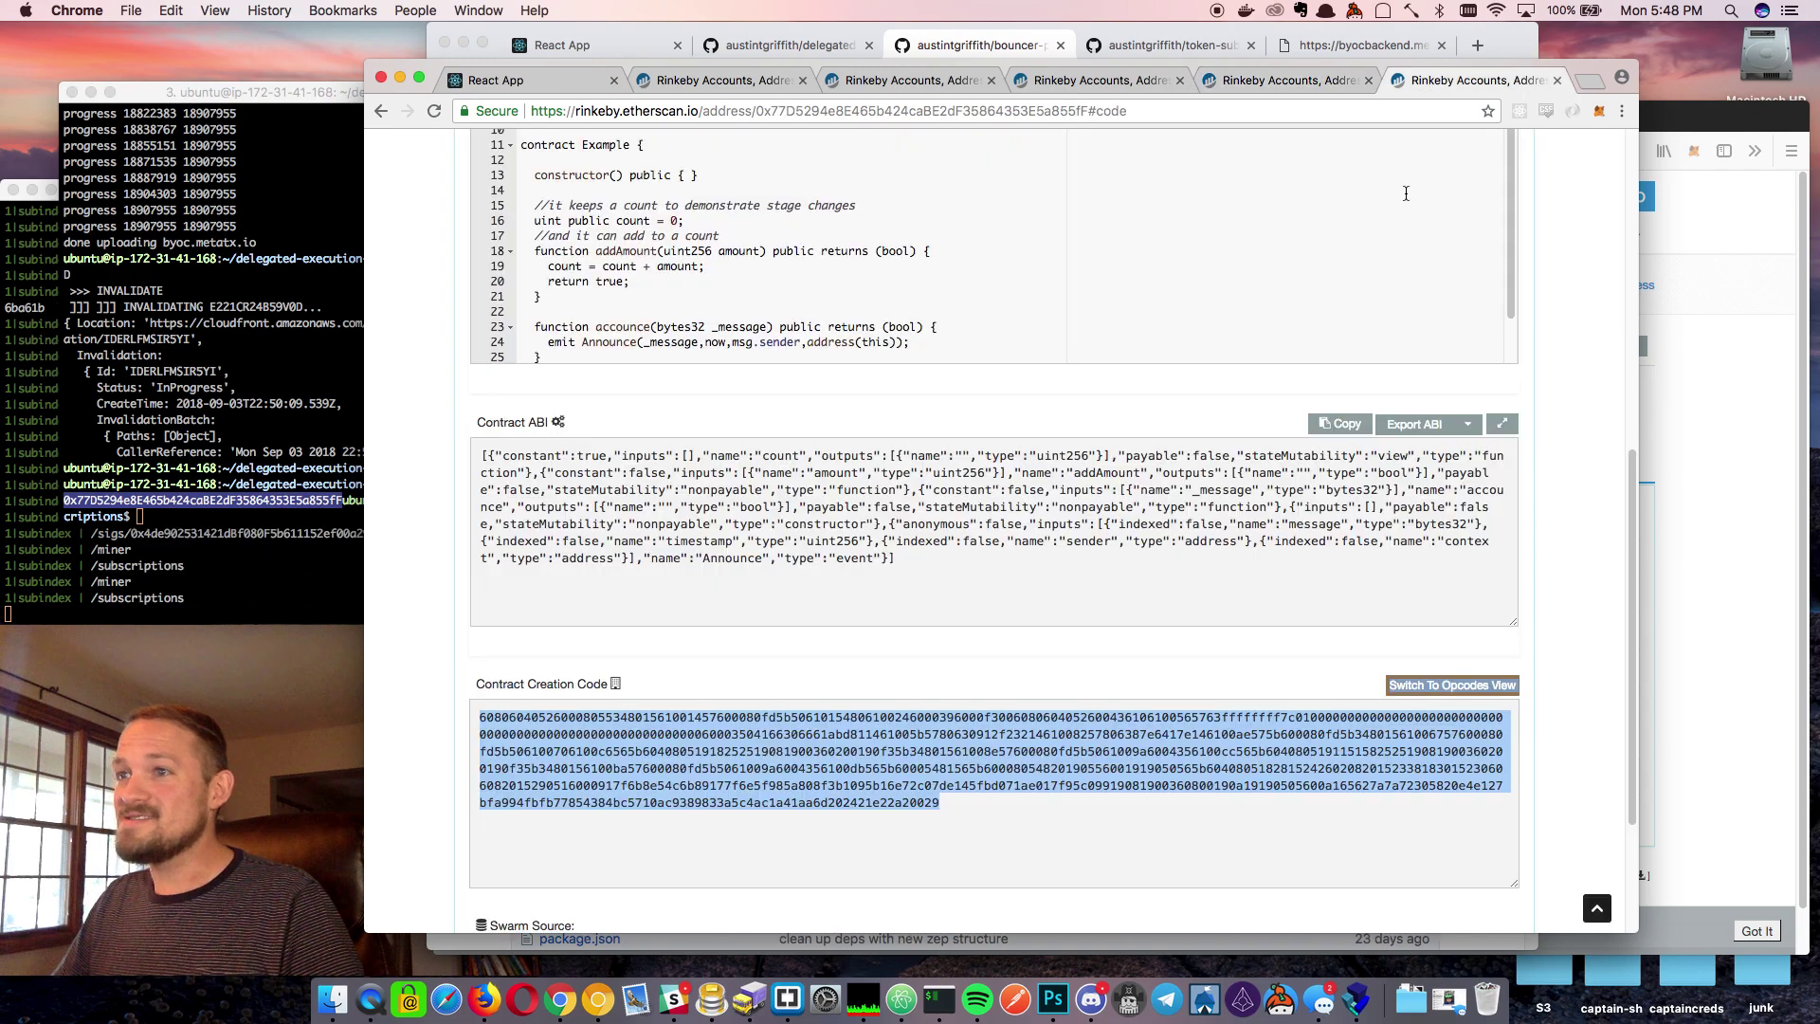
click(1280, 81)
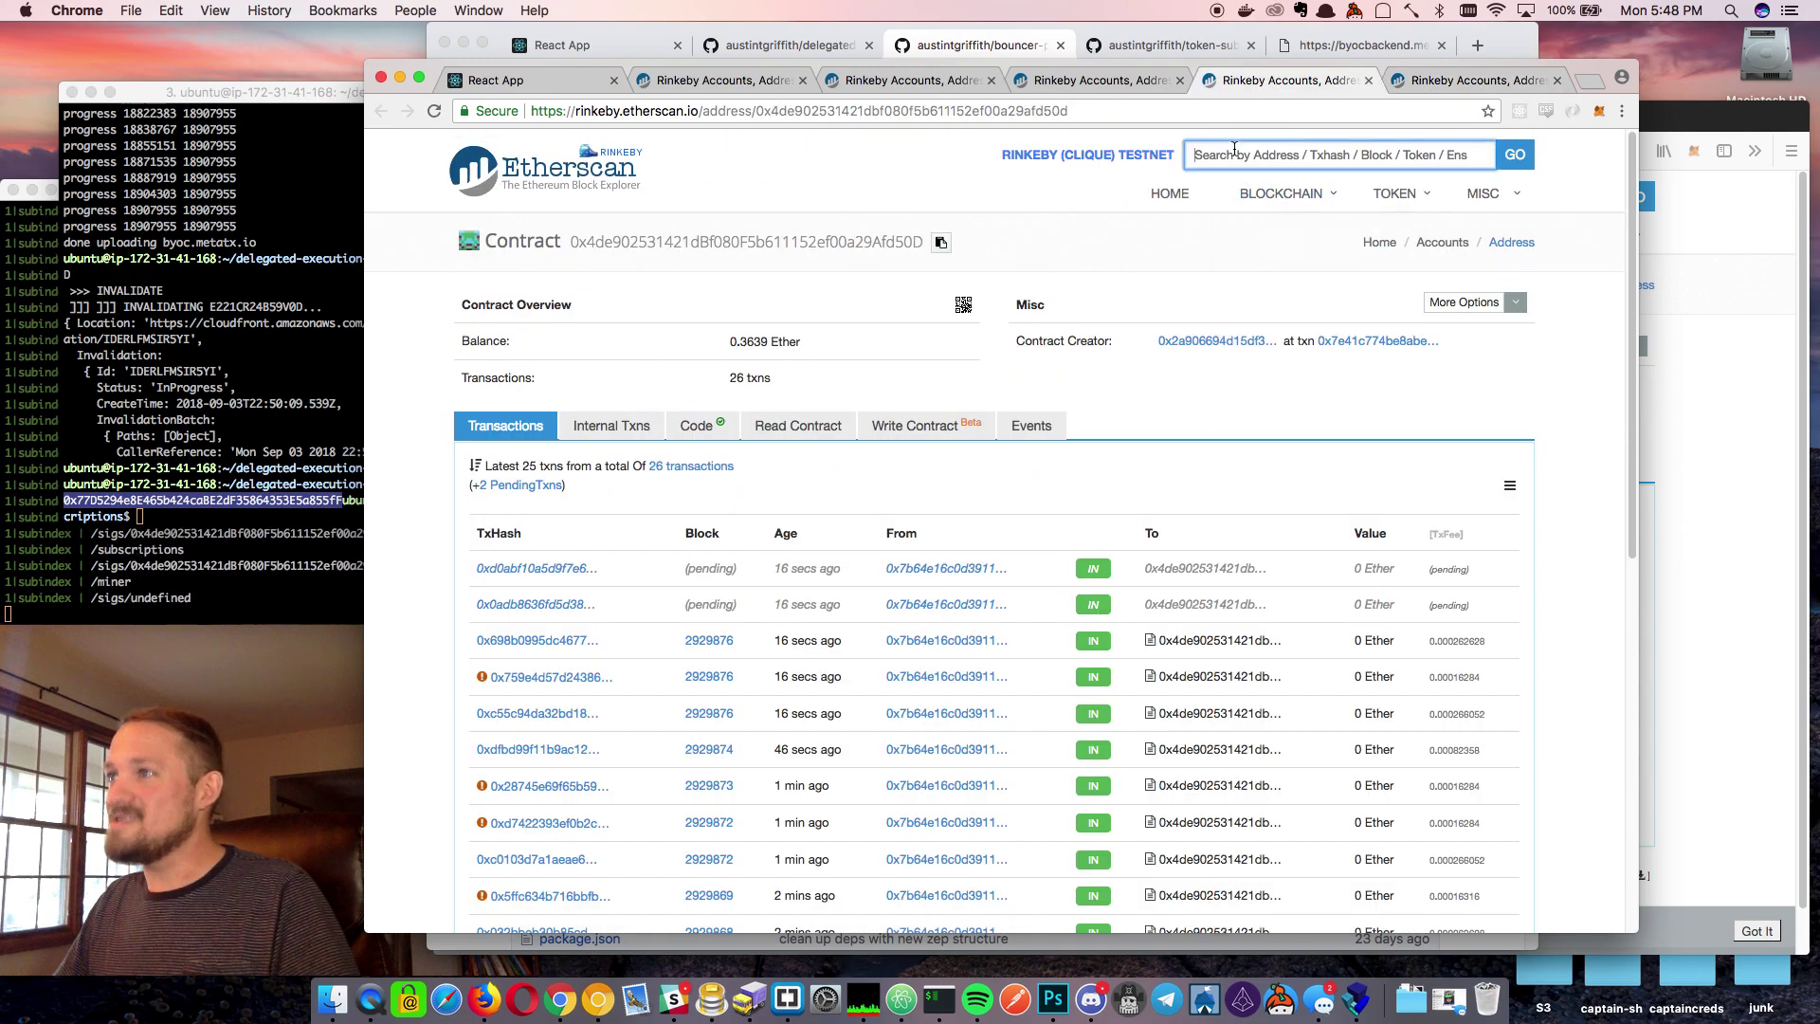
key(Return)
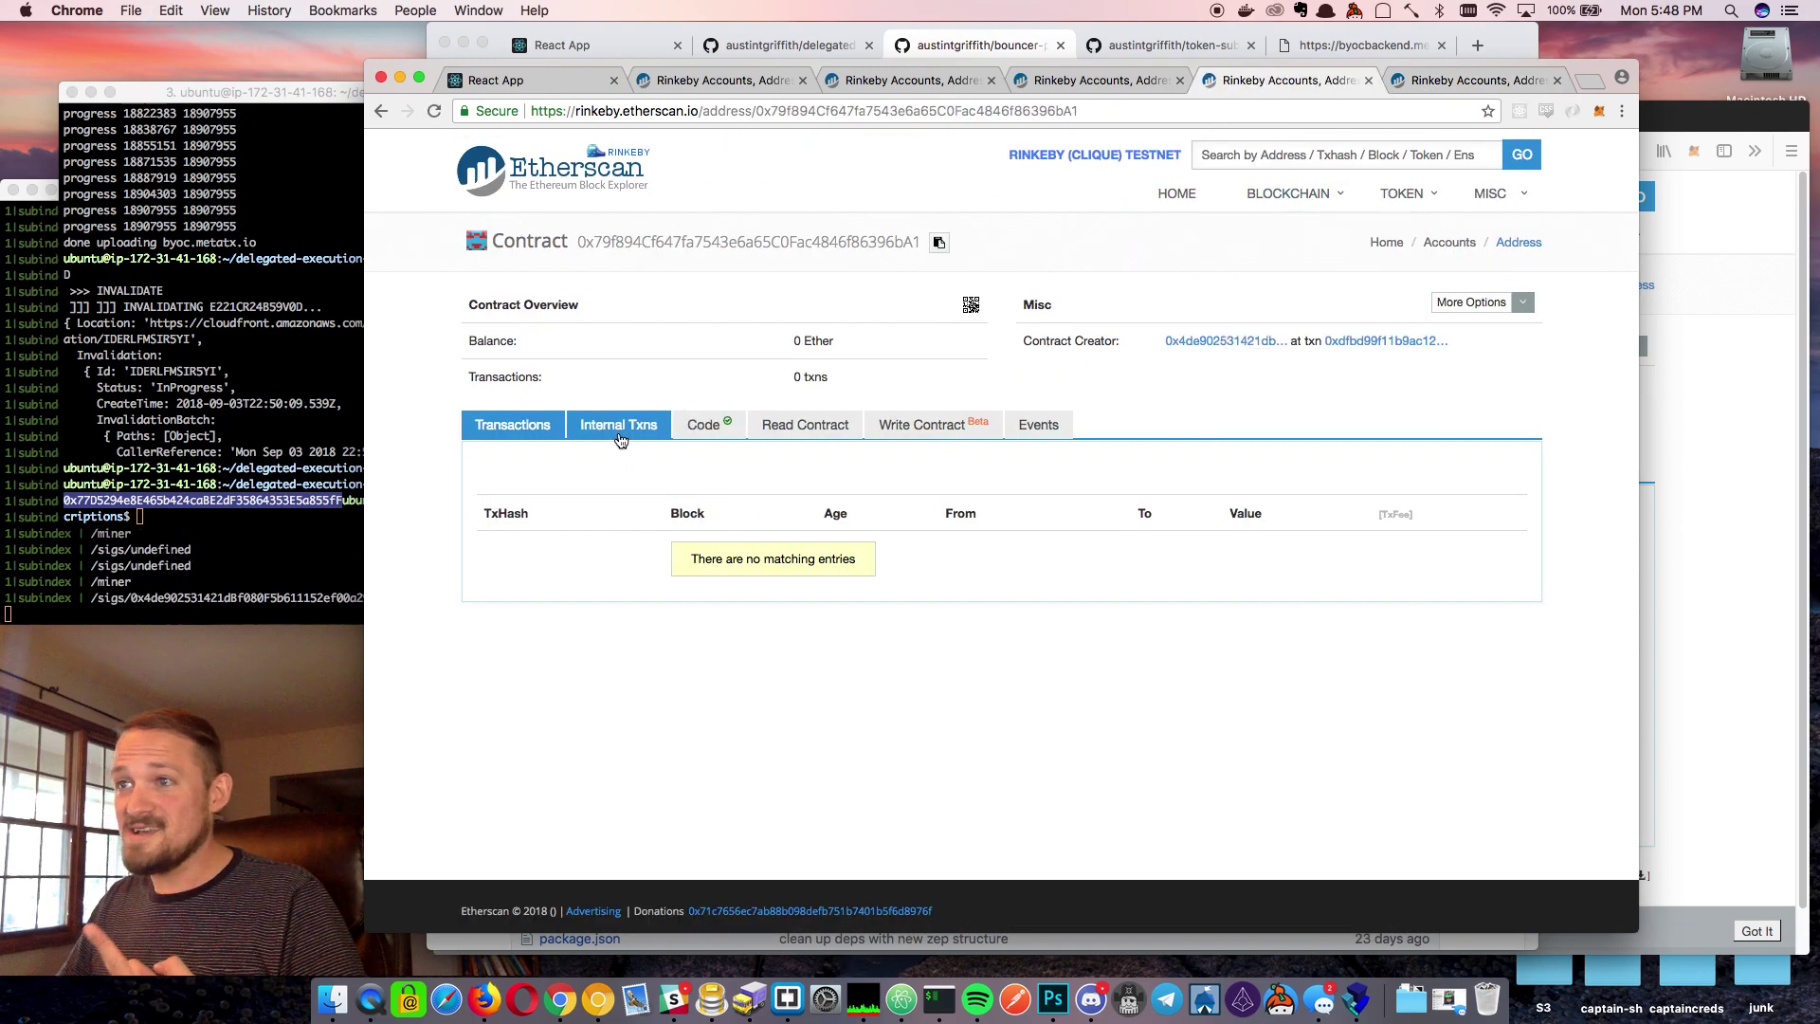
click(619, 432)
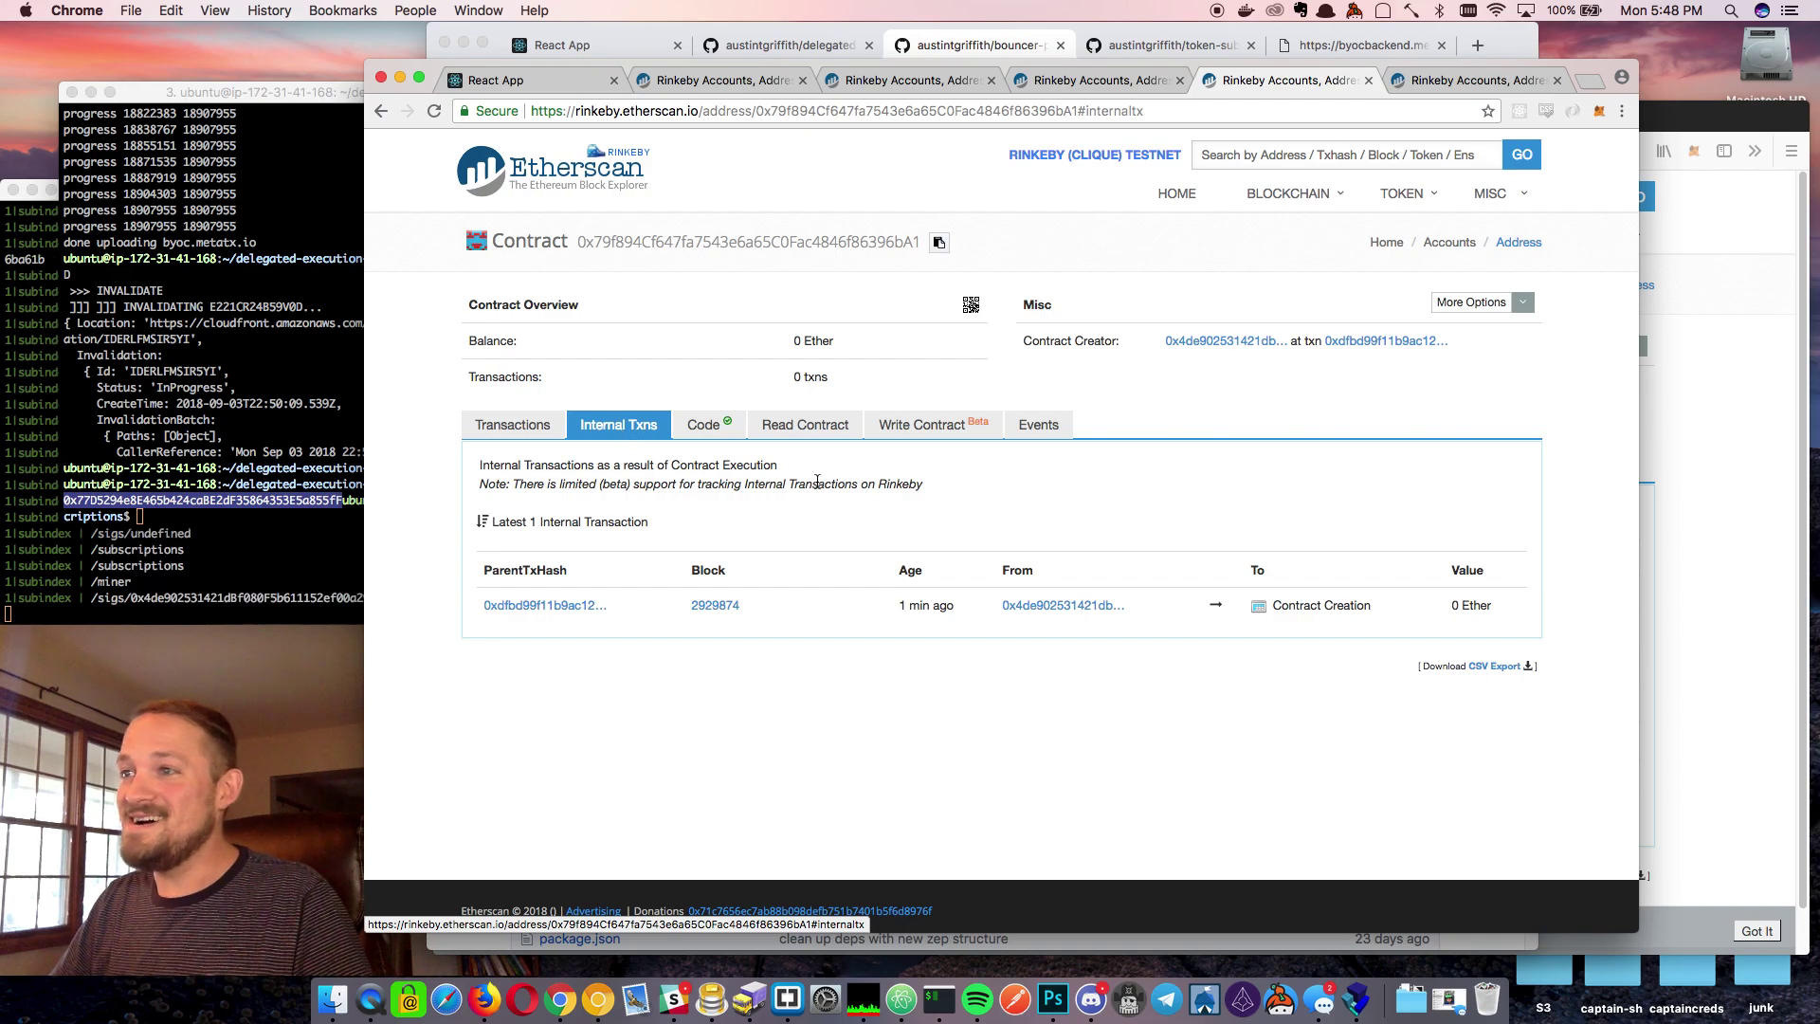
click(700, 439)
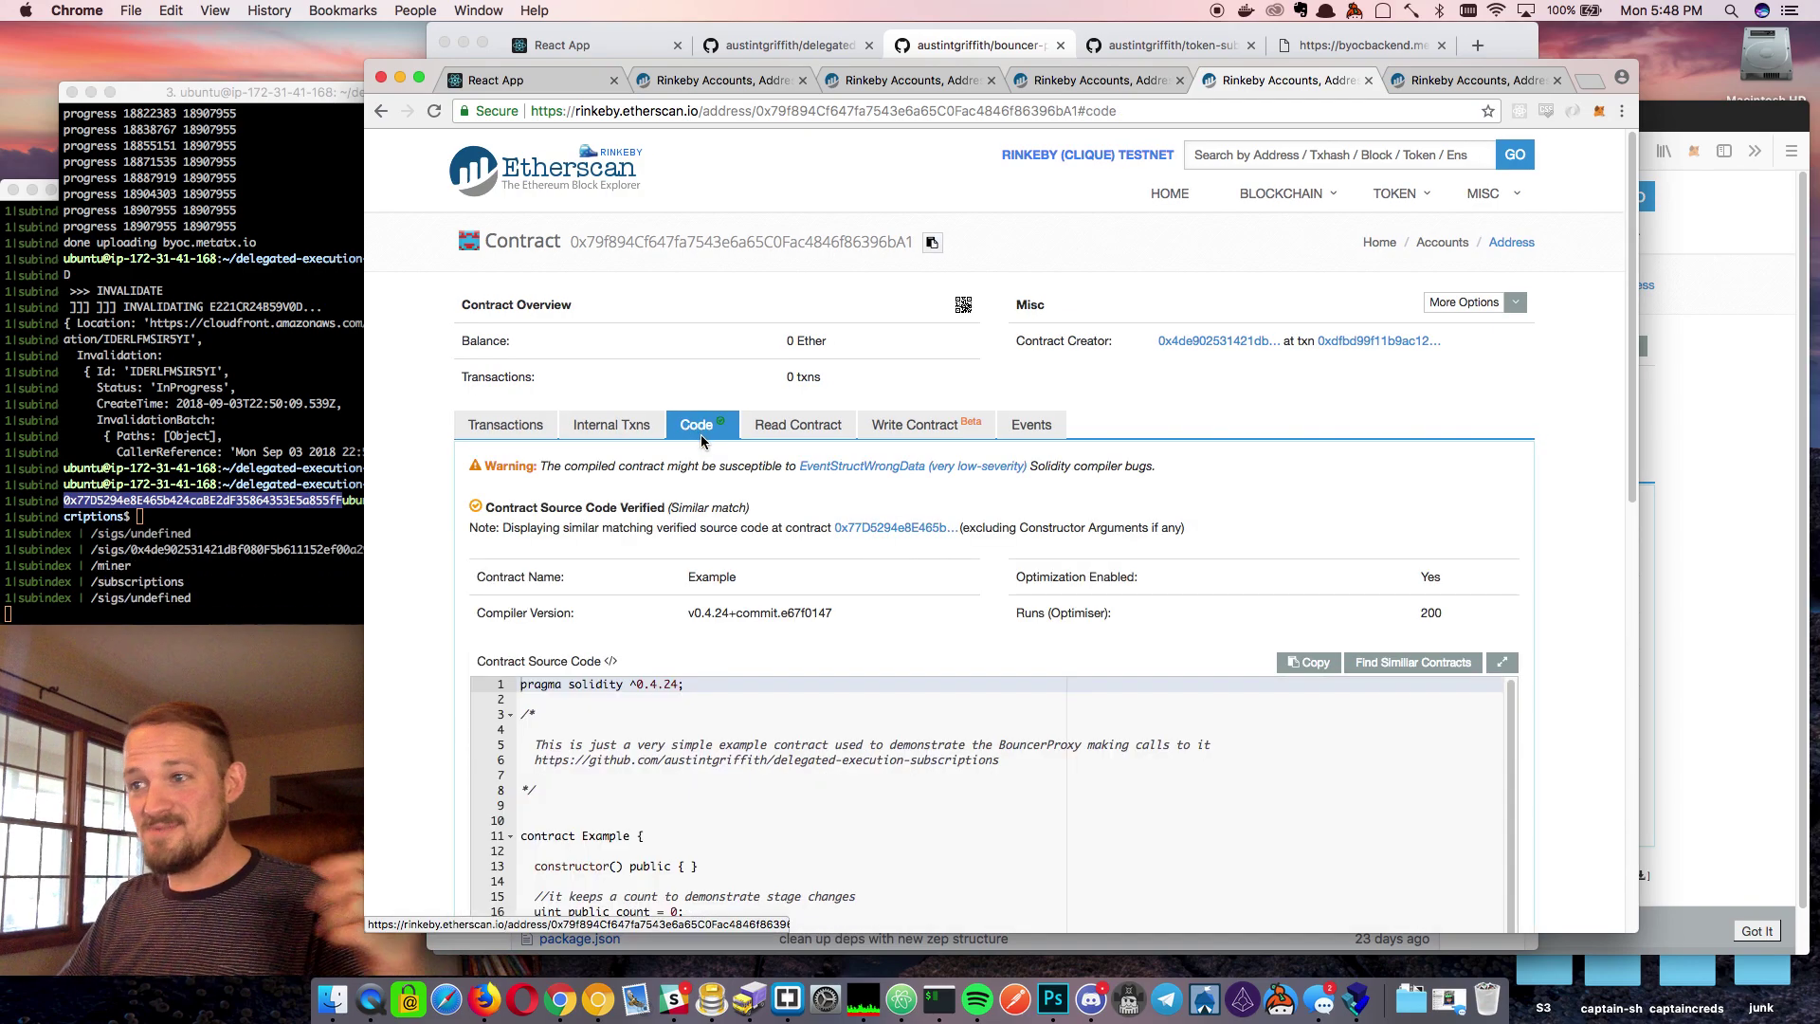
Confirm count reads 0, view the addAmount and accounce write functions, then revisit the code
click(798, 426)
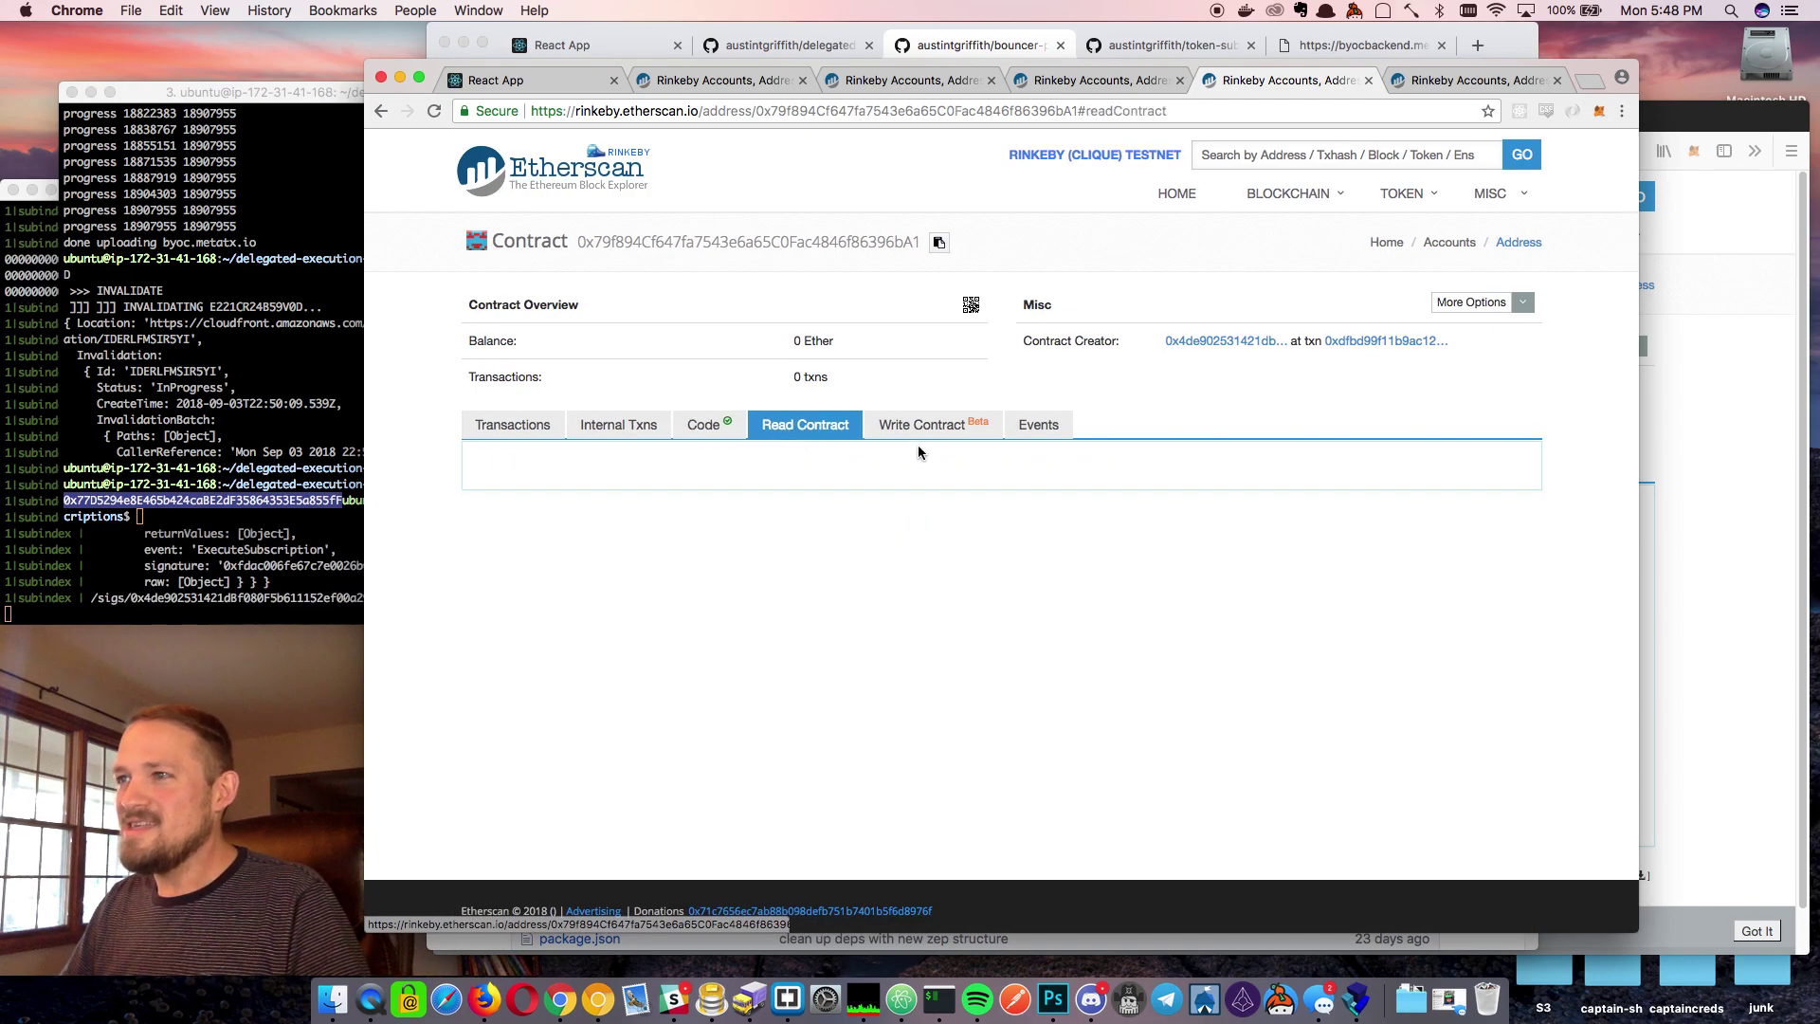
click(927, 424)
click(815, 424)
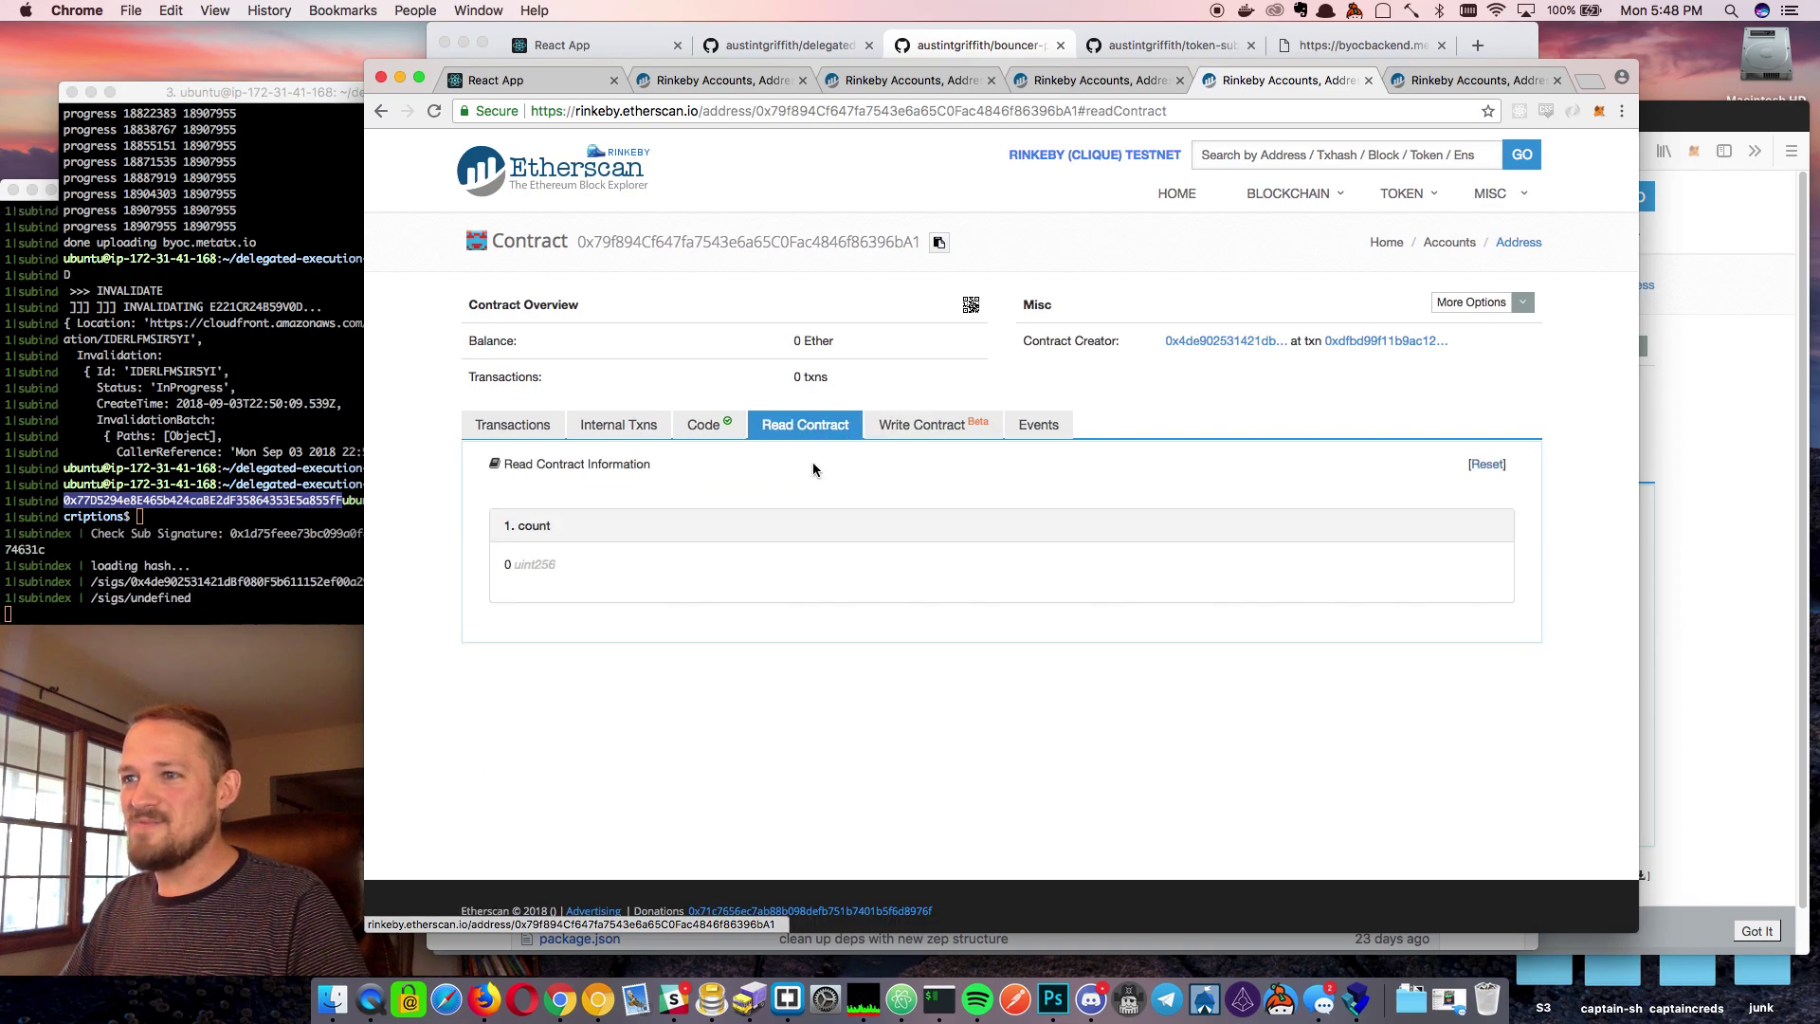
click(893, 432)
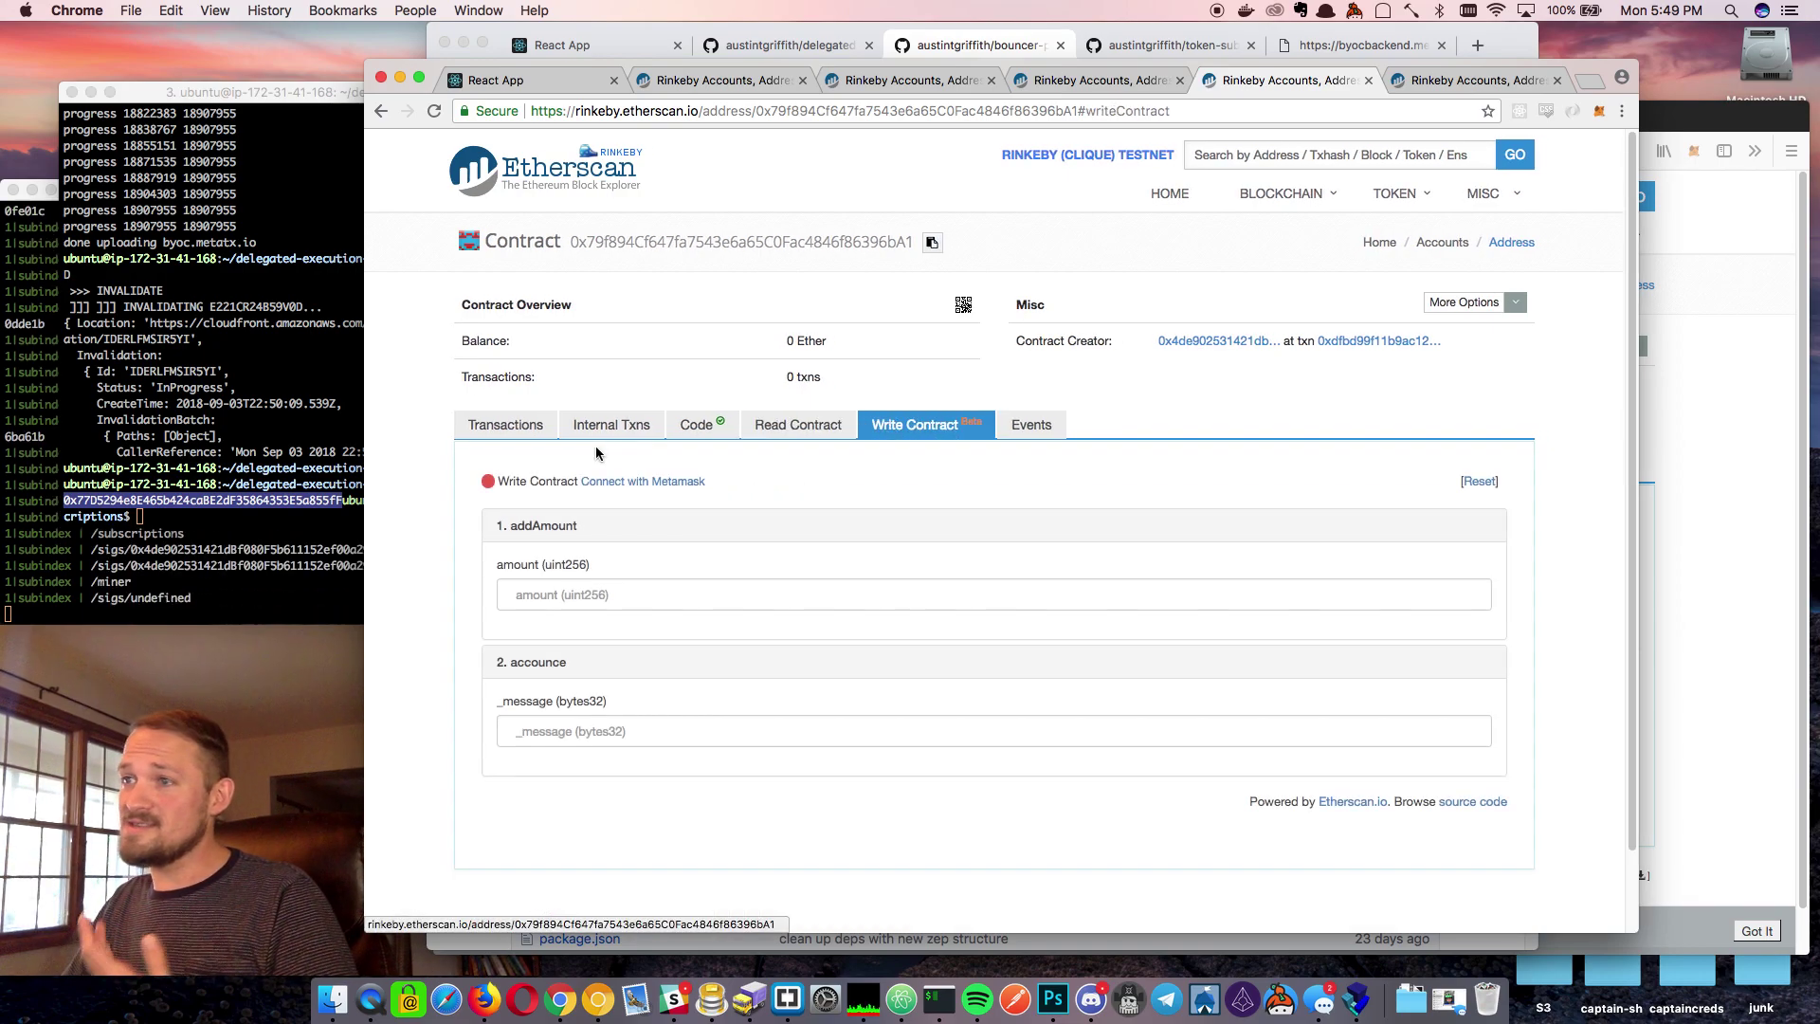
click(685, 434)
scroll(962, 609, down, 2)
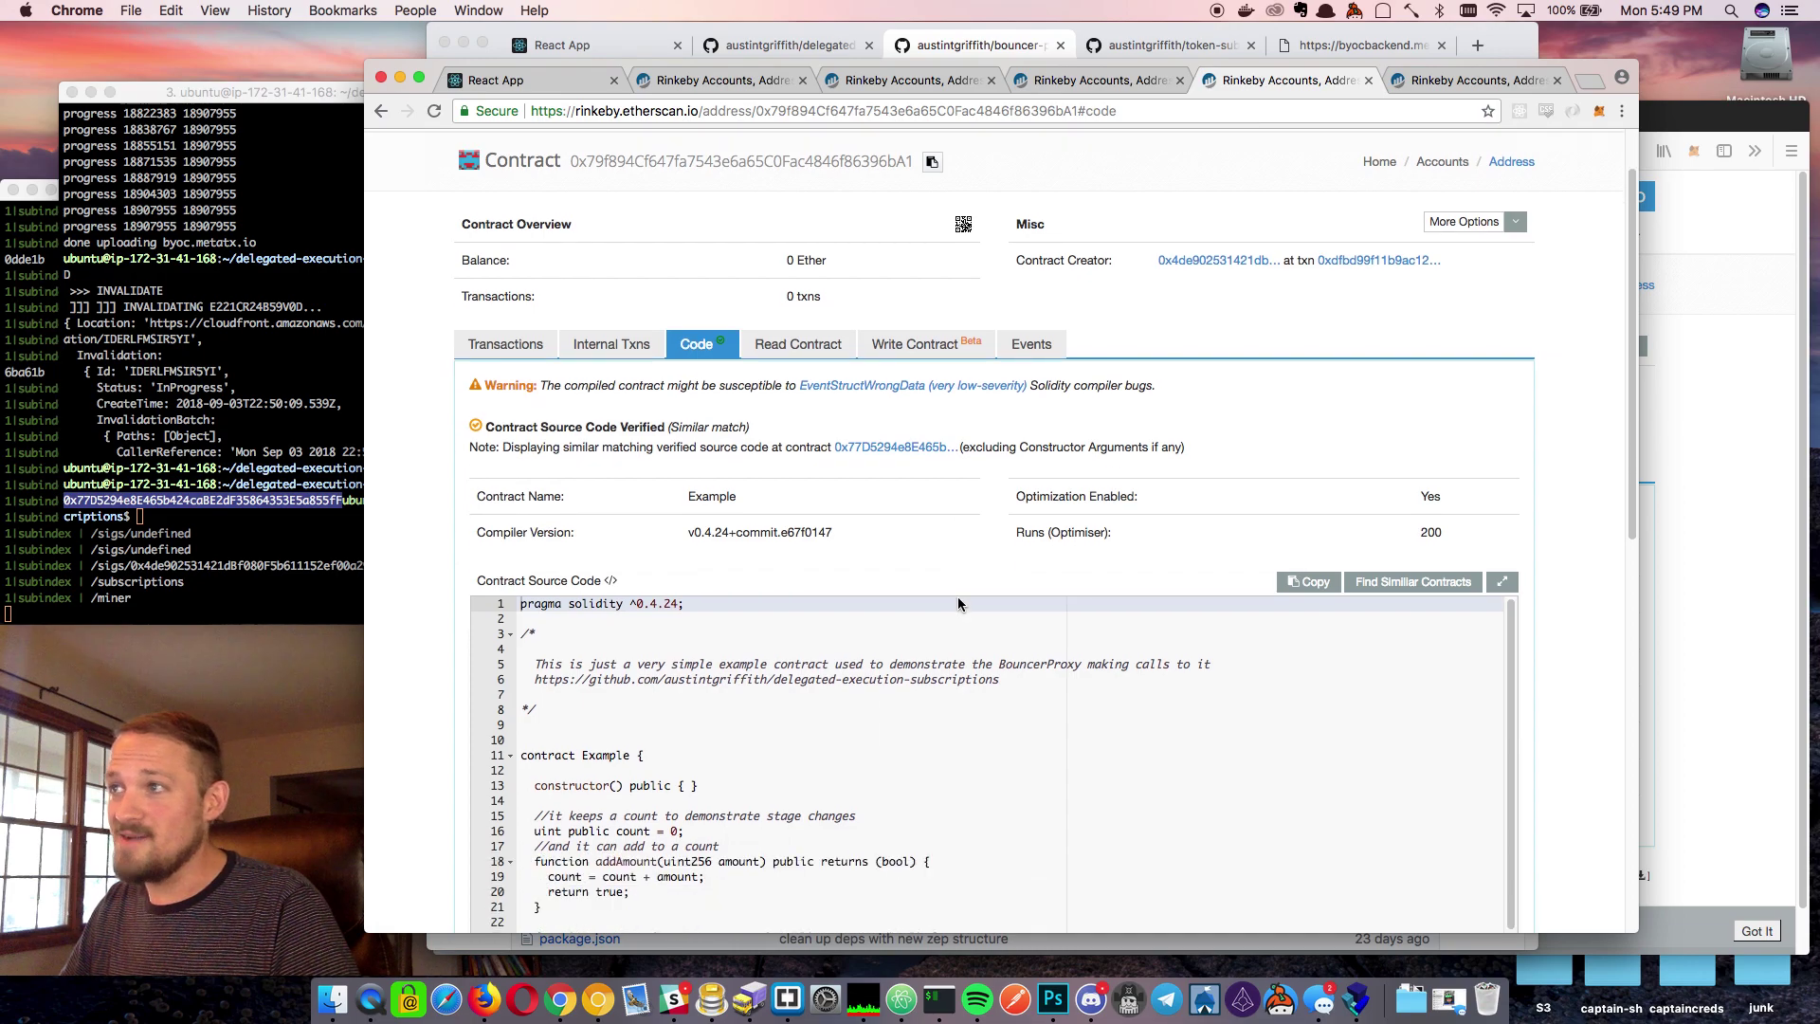
scroll(962, 609, up, 2)
Inspect the contract-creating executeSubscription transaction on Etherscan, then return to the byoc.metatx.io subscriptions dashboard
click(1379, 341)
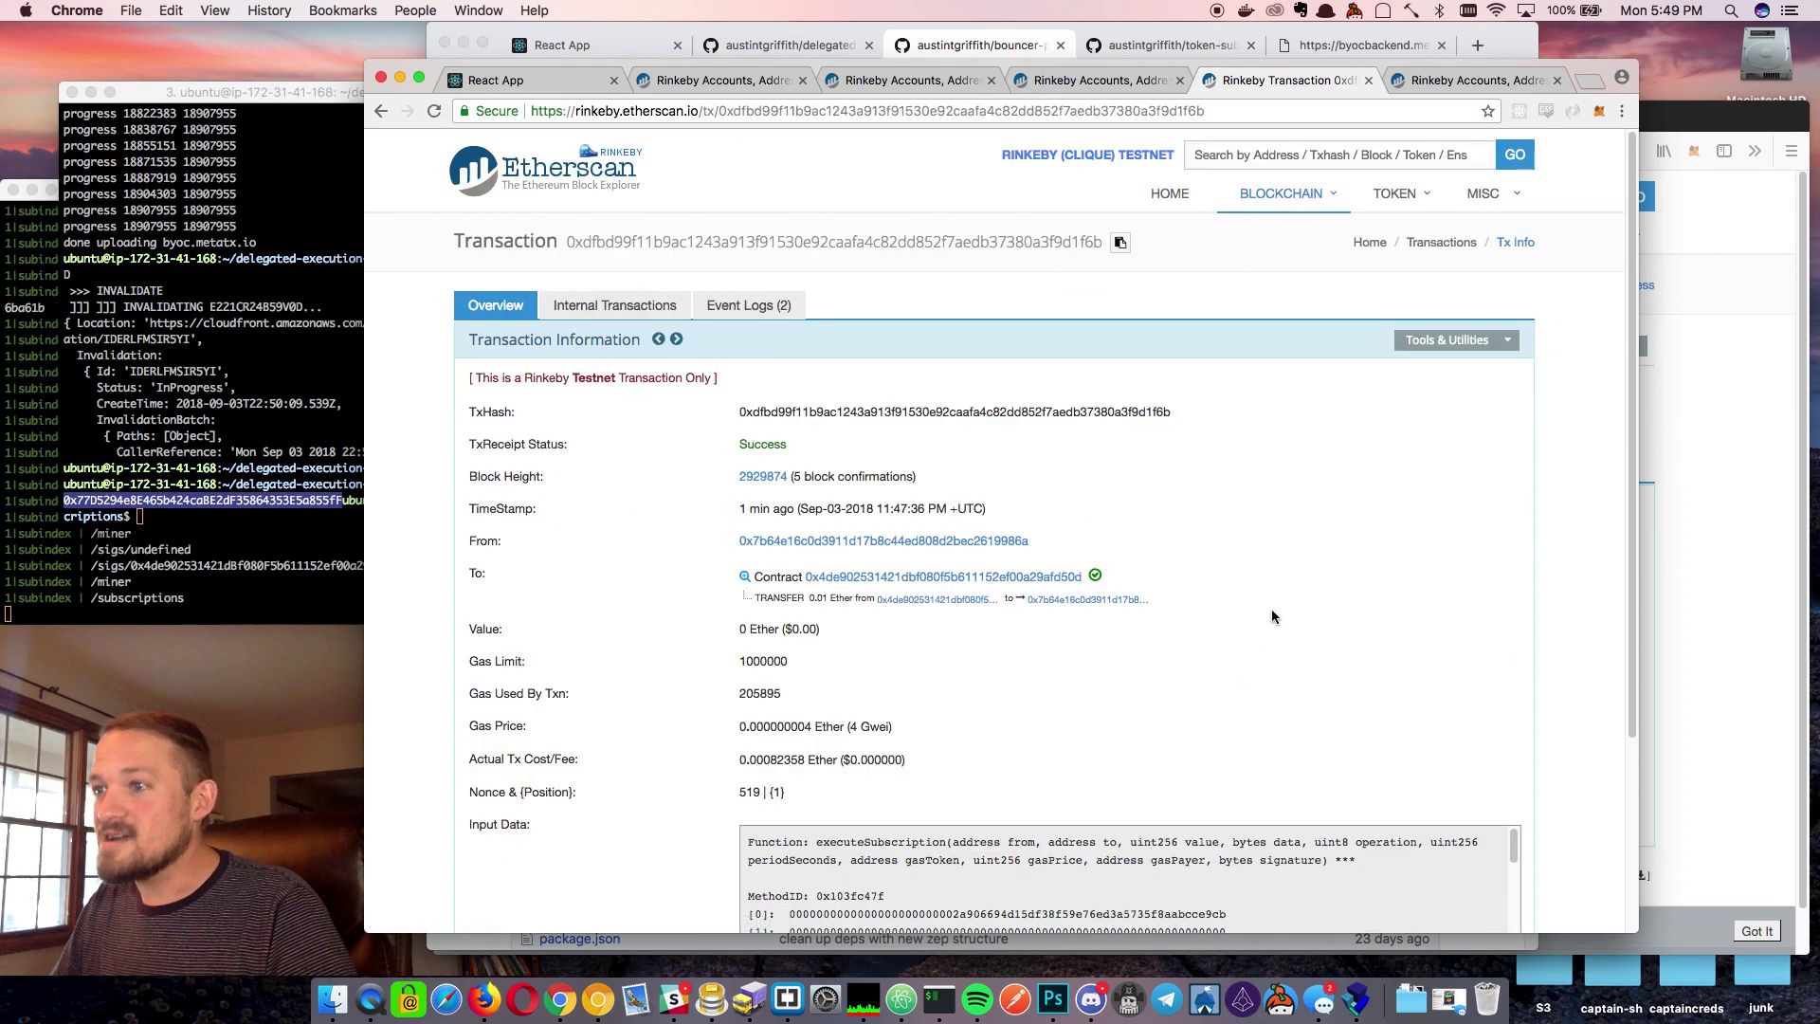
scroll(1271, 611, down, 1)
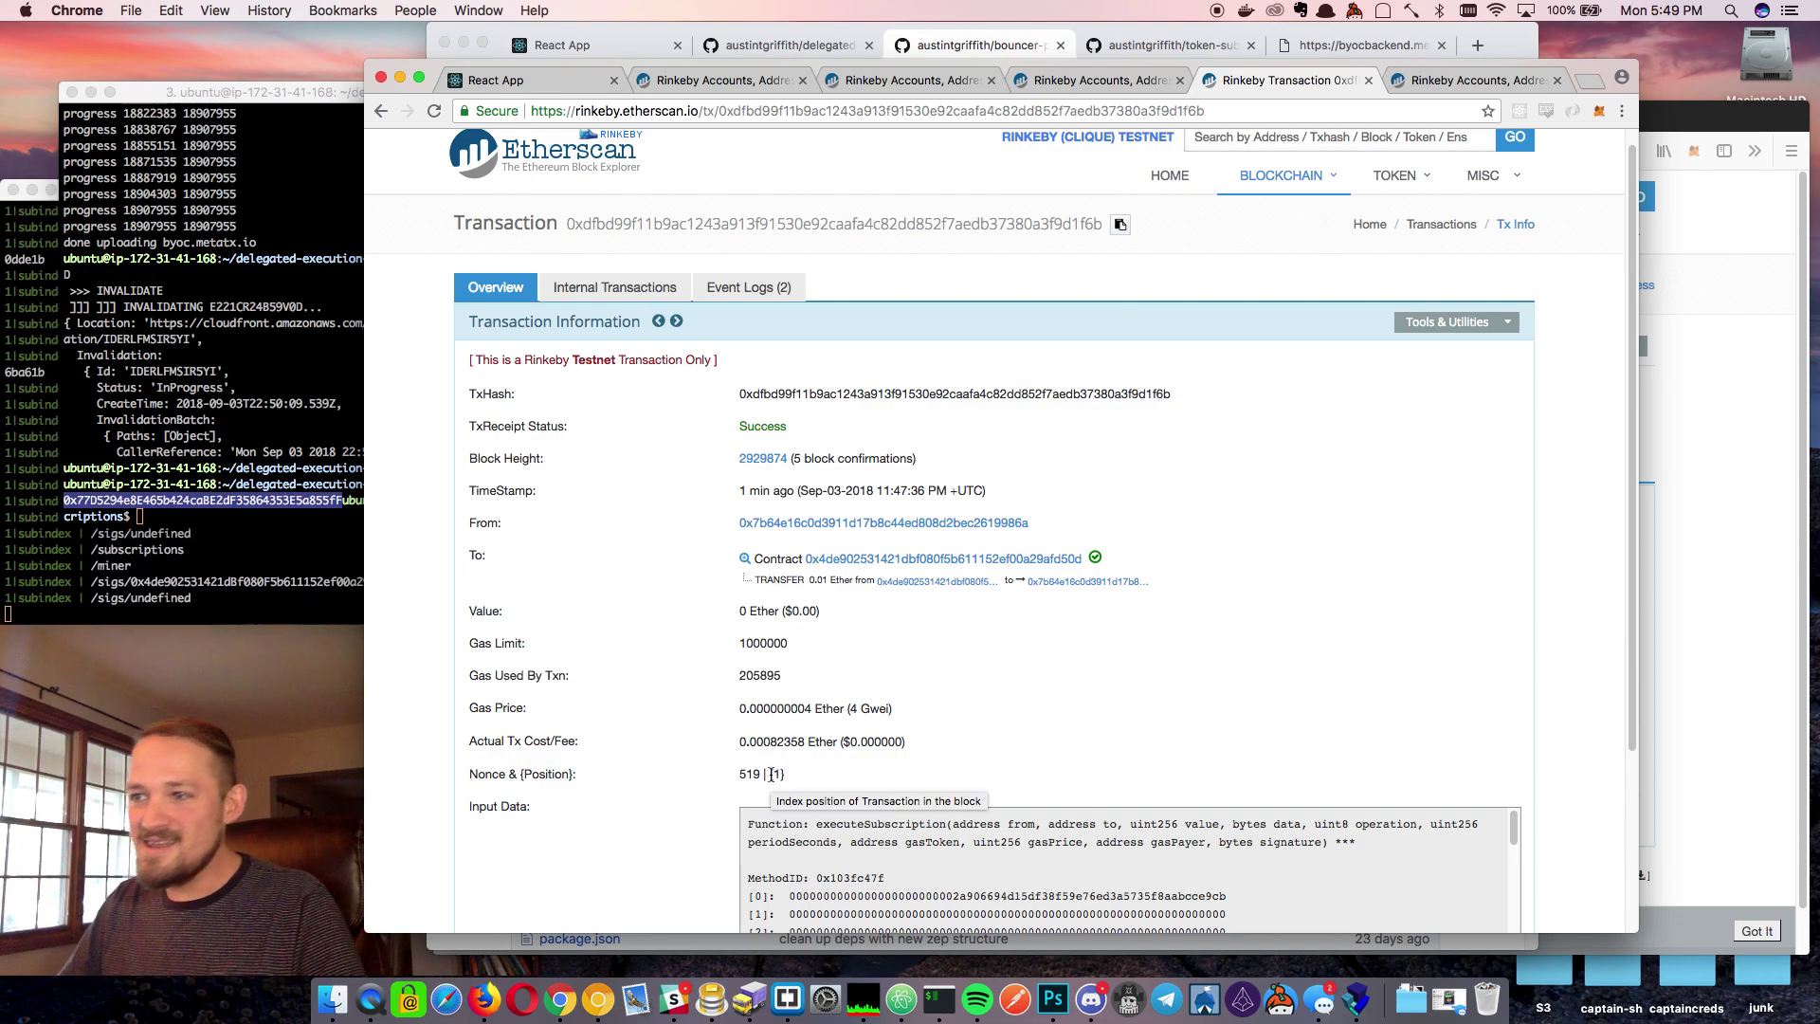
click(776, 739)
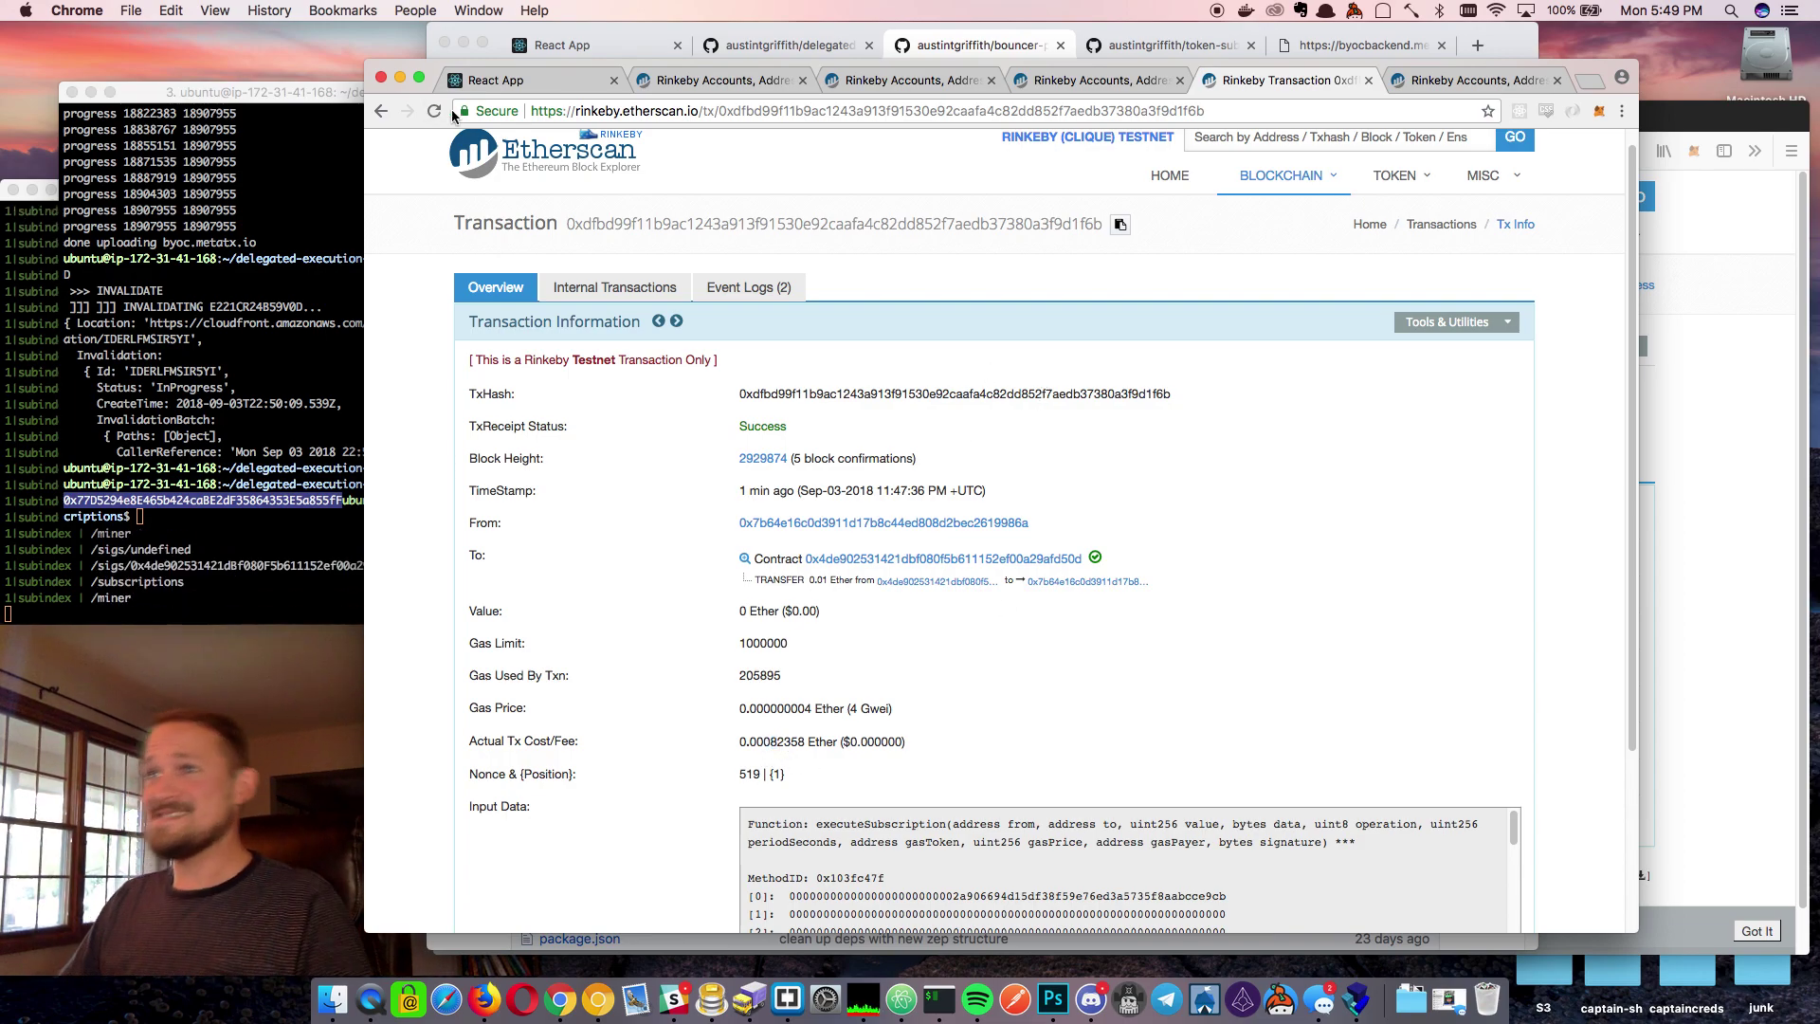
click(474, 87)
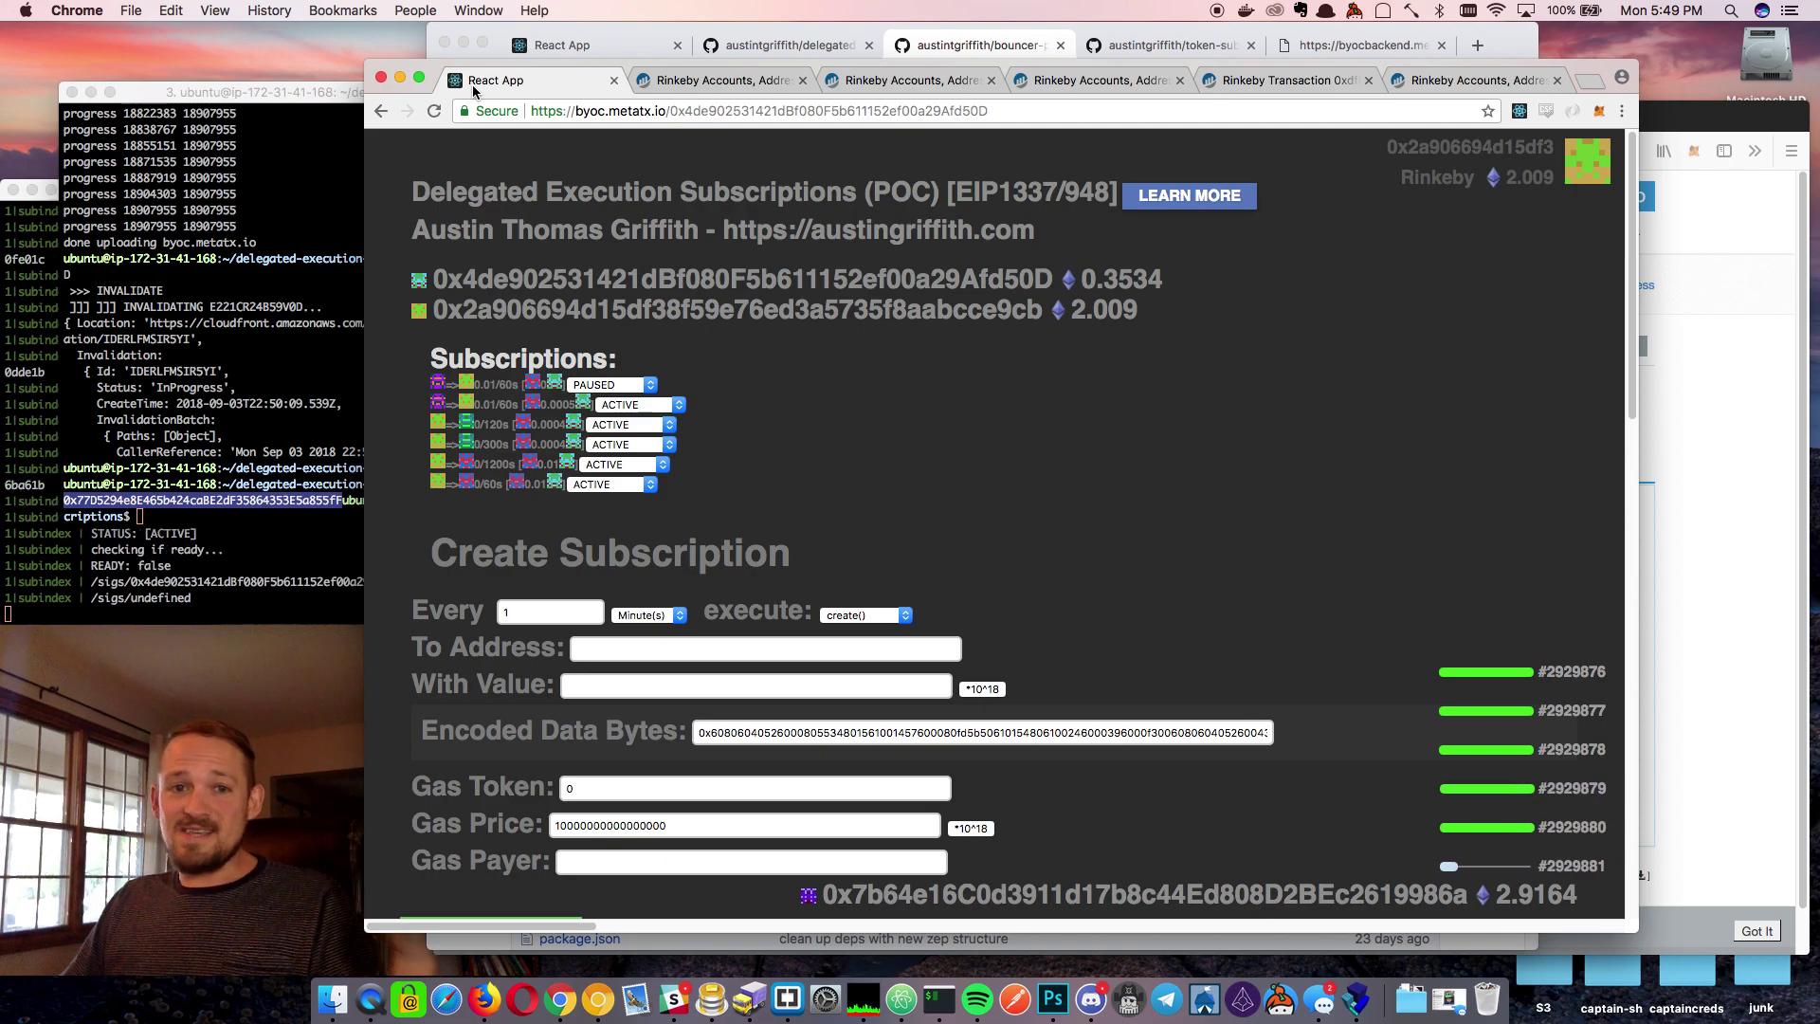